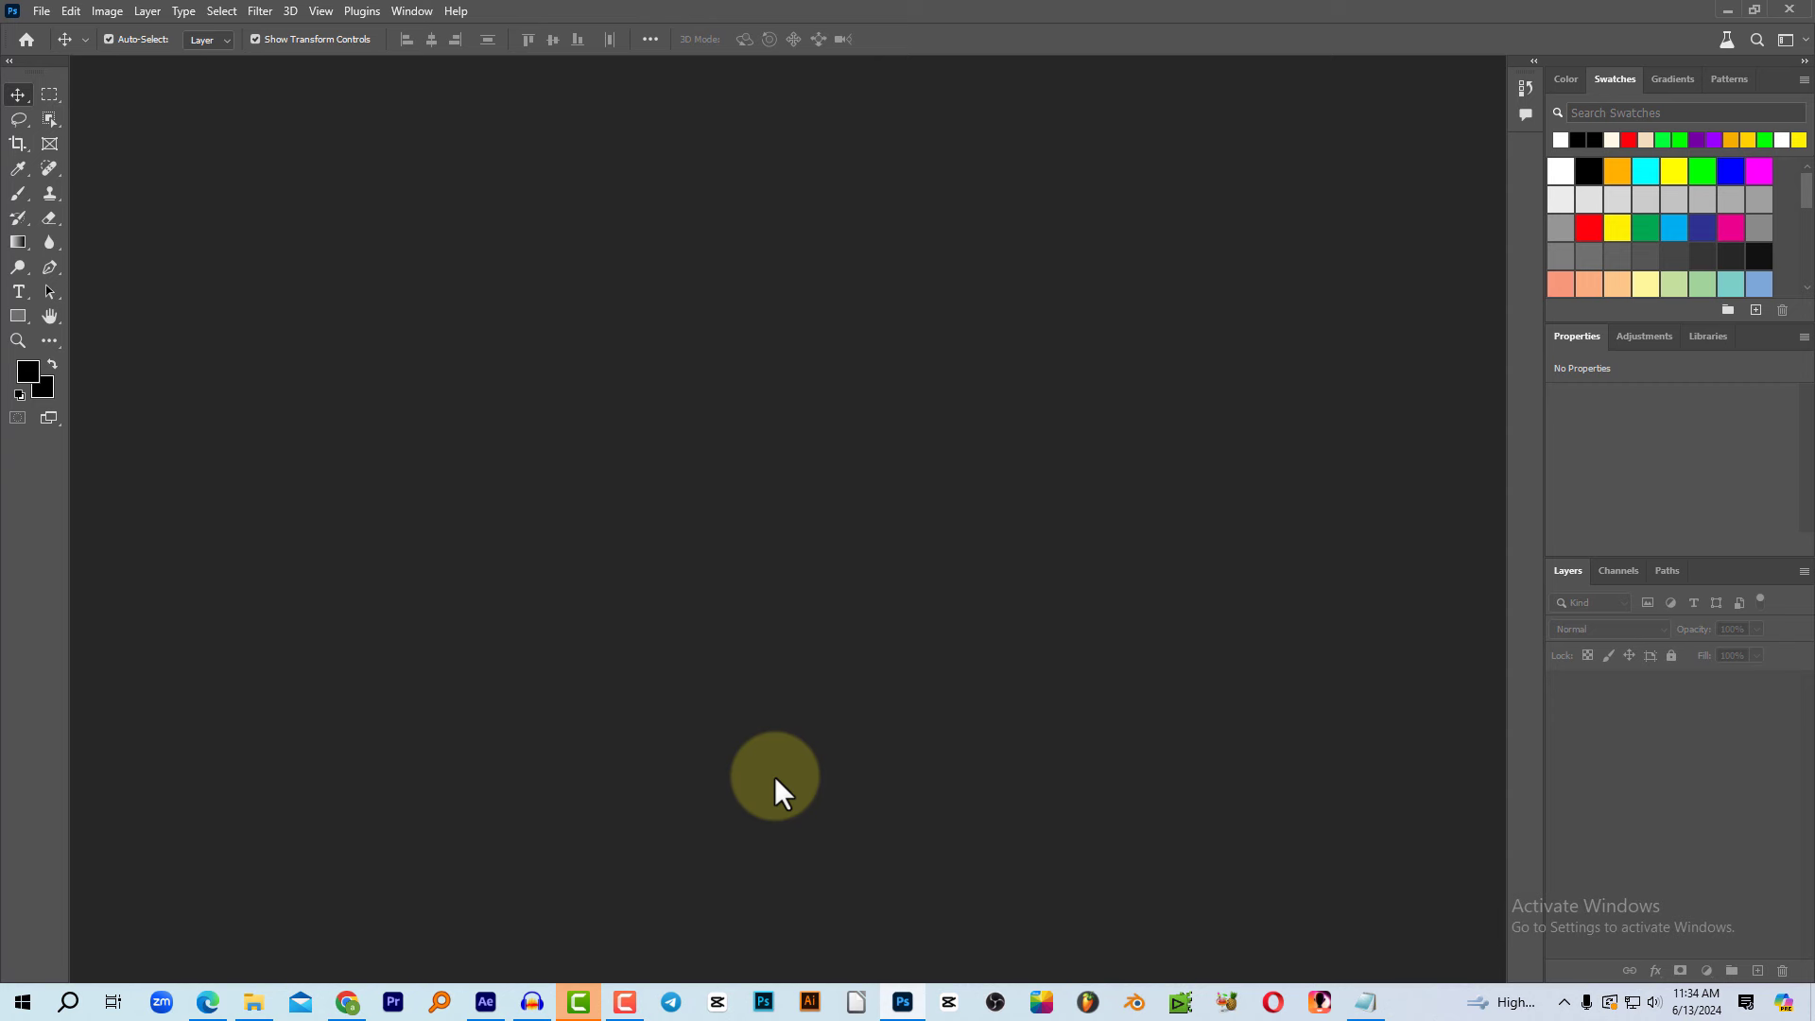
Step: Create a blank 1920×1080 px canvas from the 1920×1024 preset and bring up the '3d scene' image folder
{"action": "key", "text": "ctrl+n"}
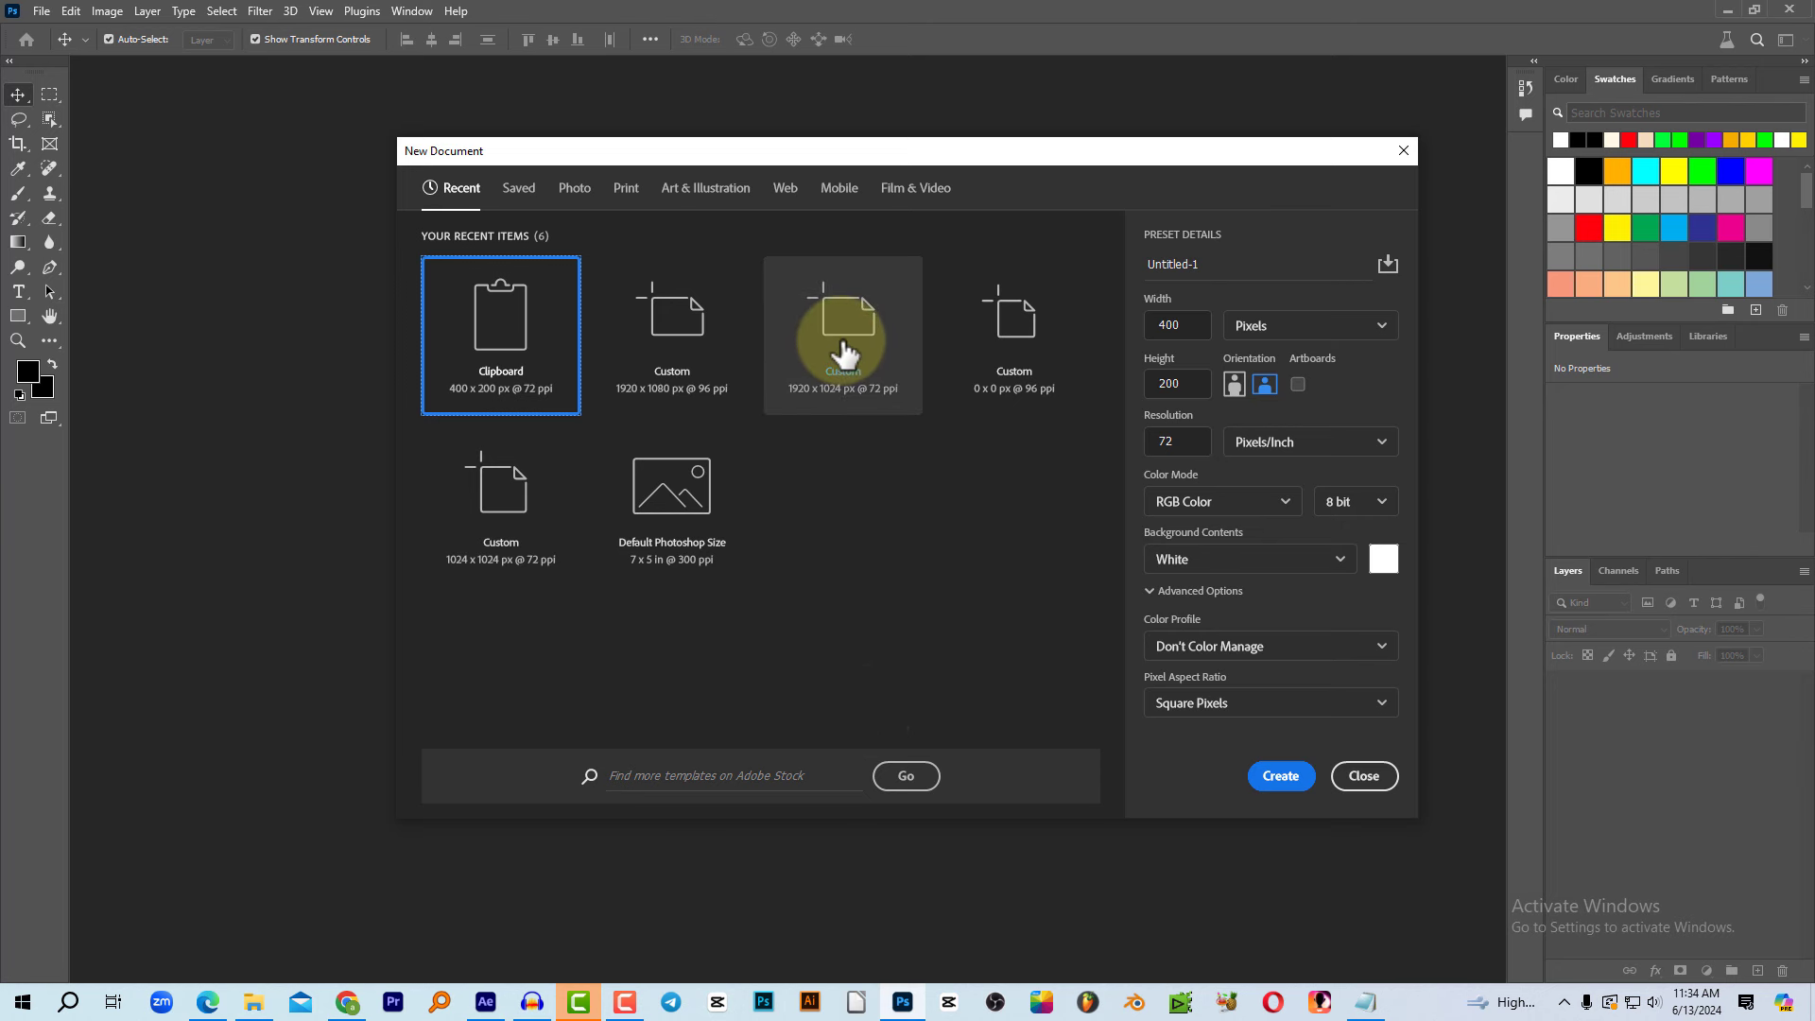
{"action": "left_click", "coordinate": [898, 388]}
{"action": "double_click", "coordinate": [1180, 384]}
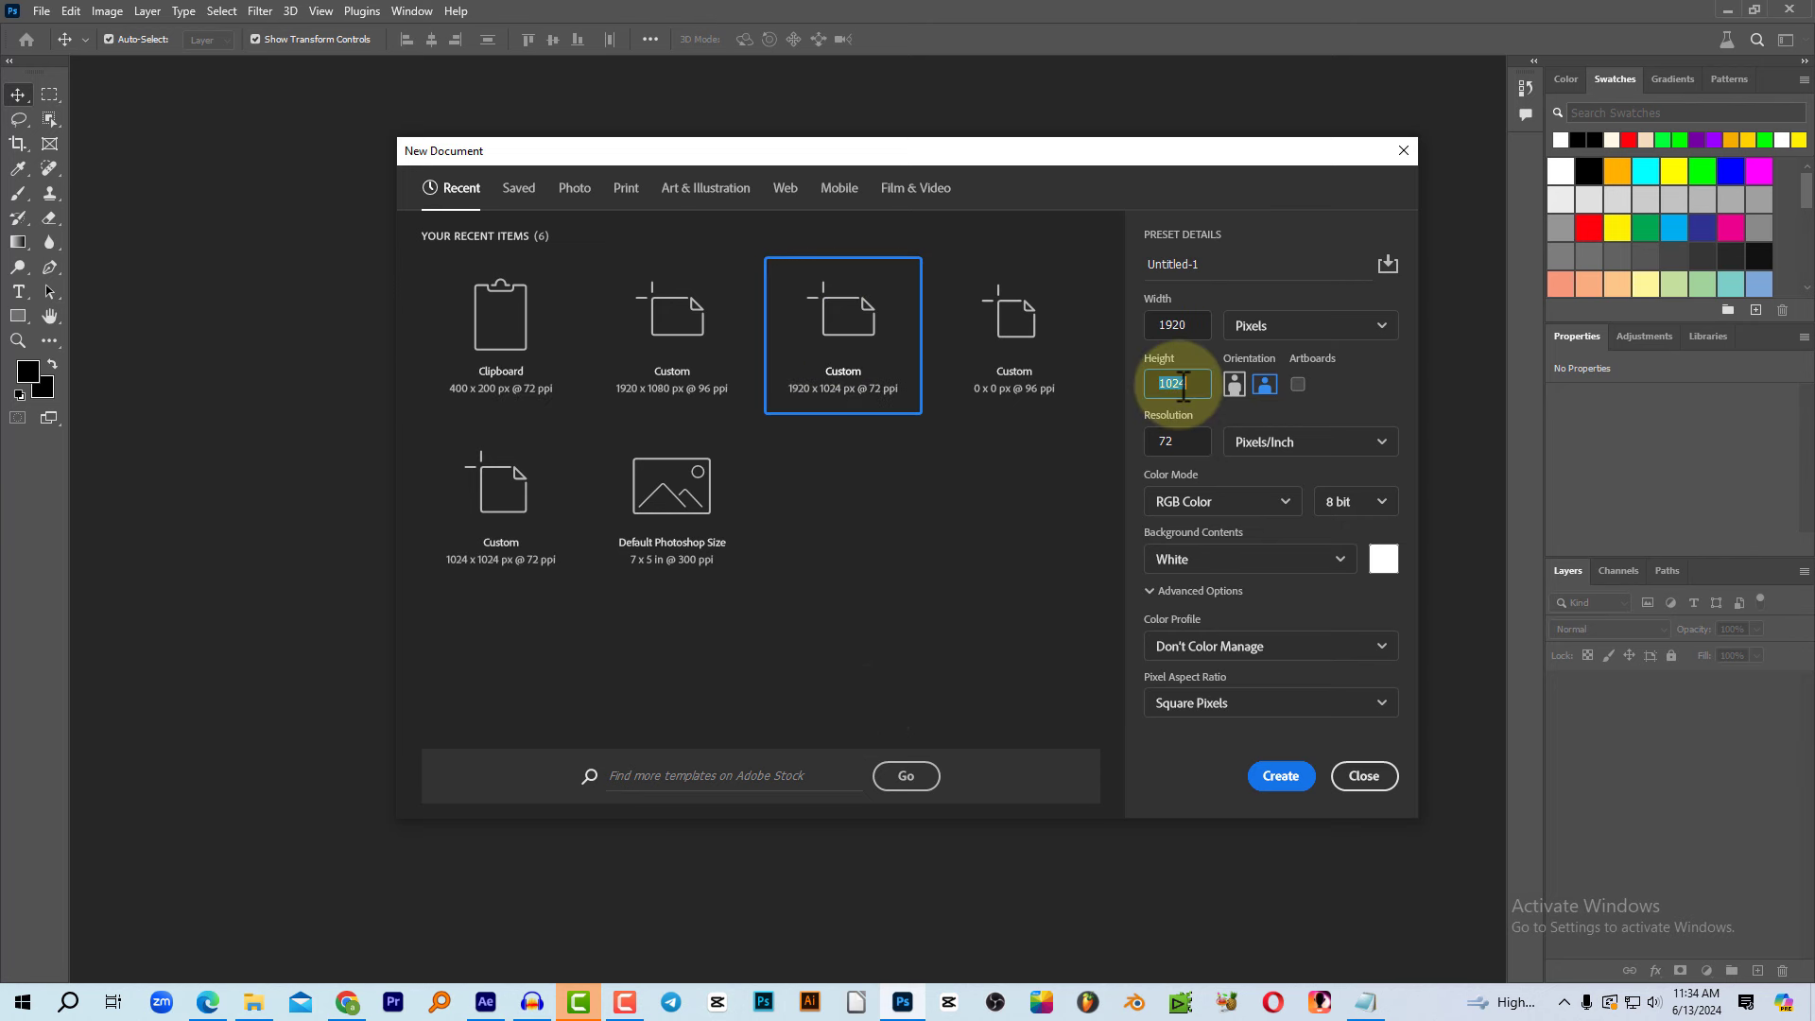
{"action": "left_click", "coordinate": [1280, 775]}
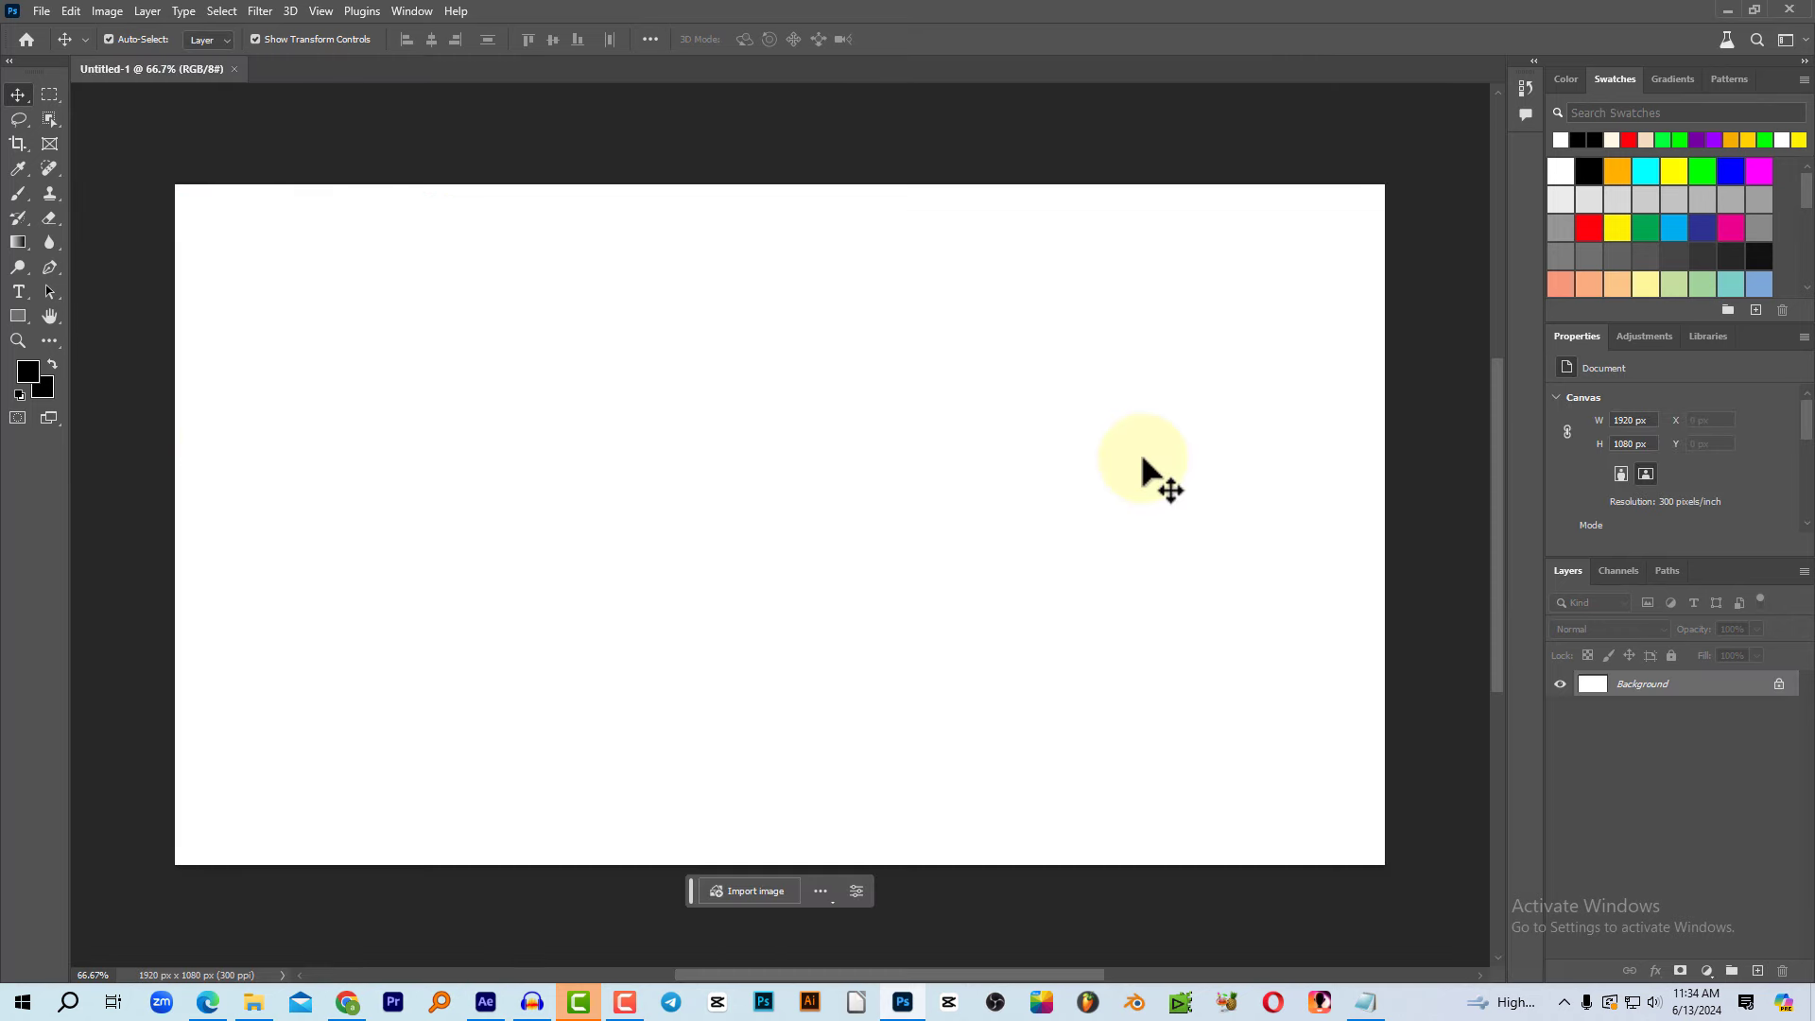
{"action": "left_click", "coordinate": [253, 1000]}
{"action": "key", "text": "alt+Tab"}
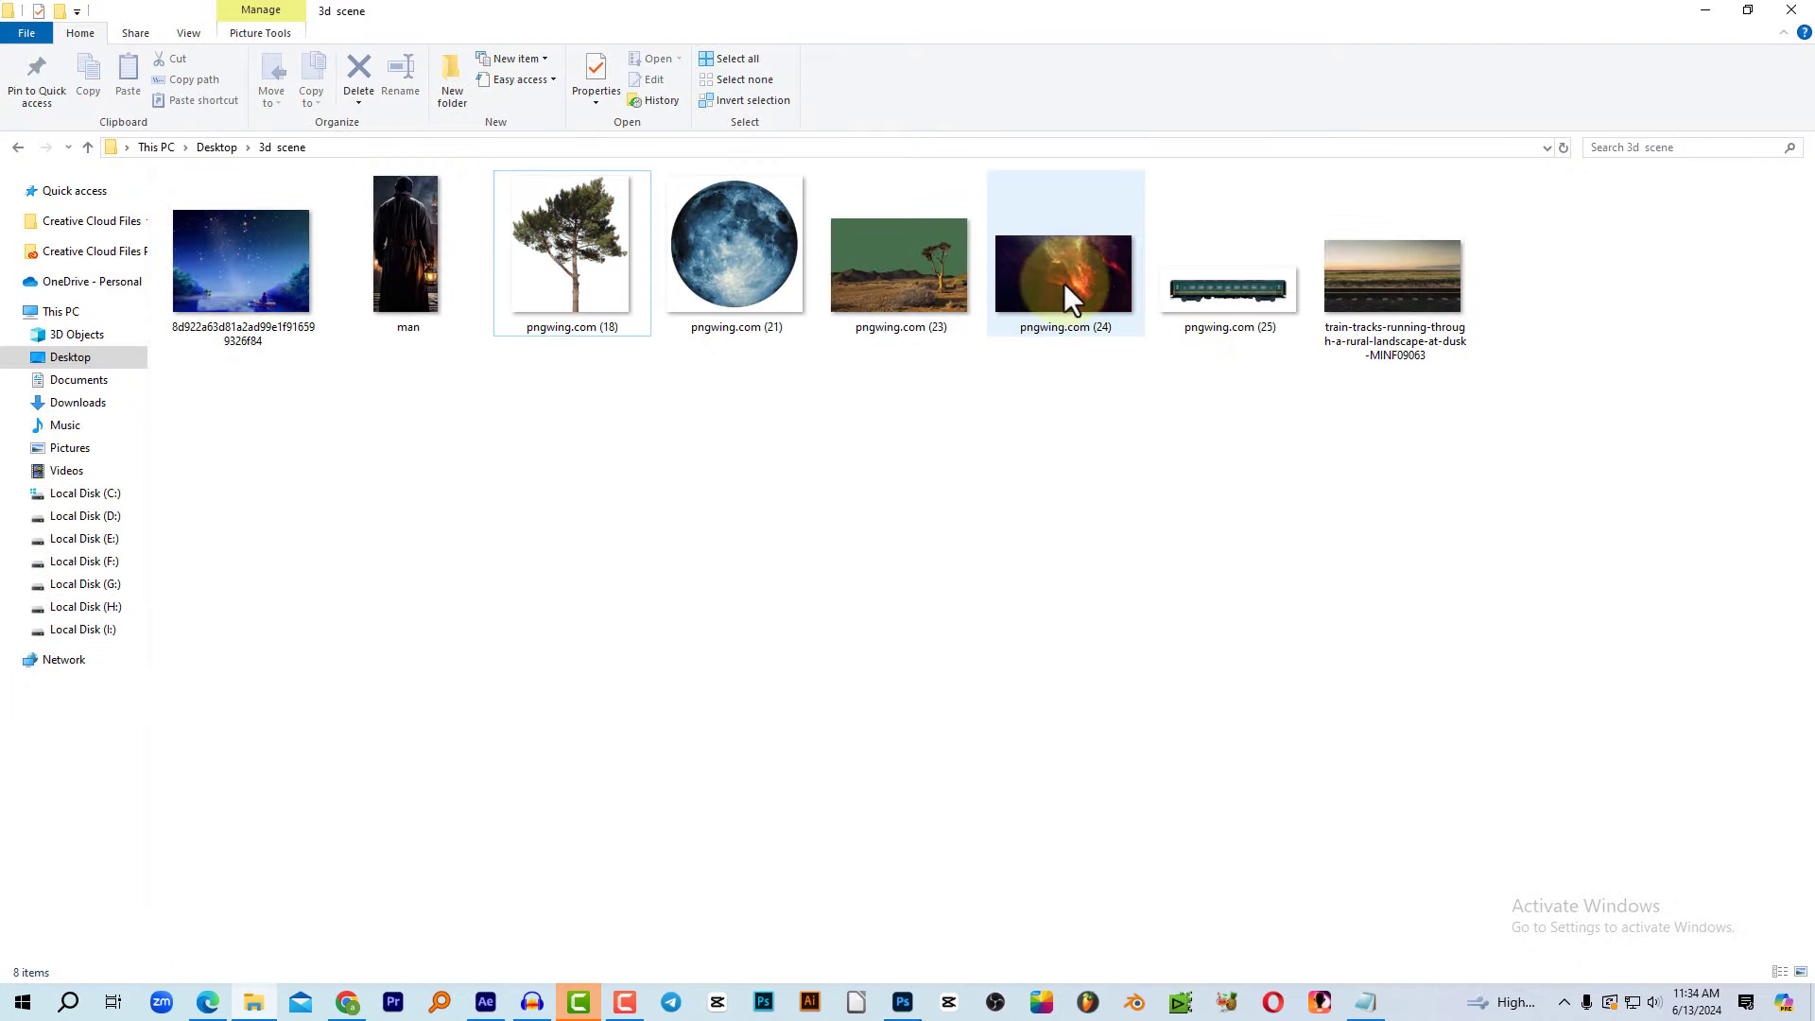
Step: Place the red nebula image pngwing.com (24) as the backdrop and delete the white Background layer
{"action": "key", "text": "alt+Tab"}
{"action": "left_click_drag", "start_coordinate": [712, 503], "coordinate": [711, 495]}
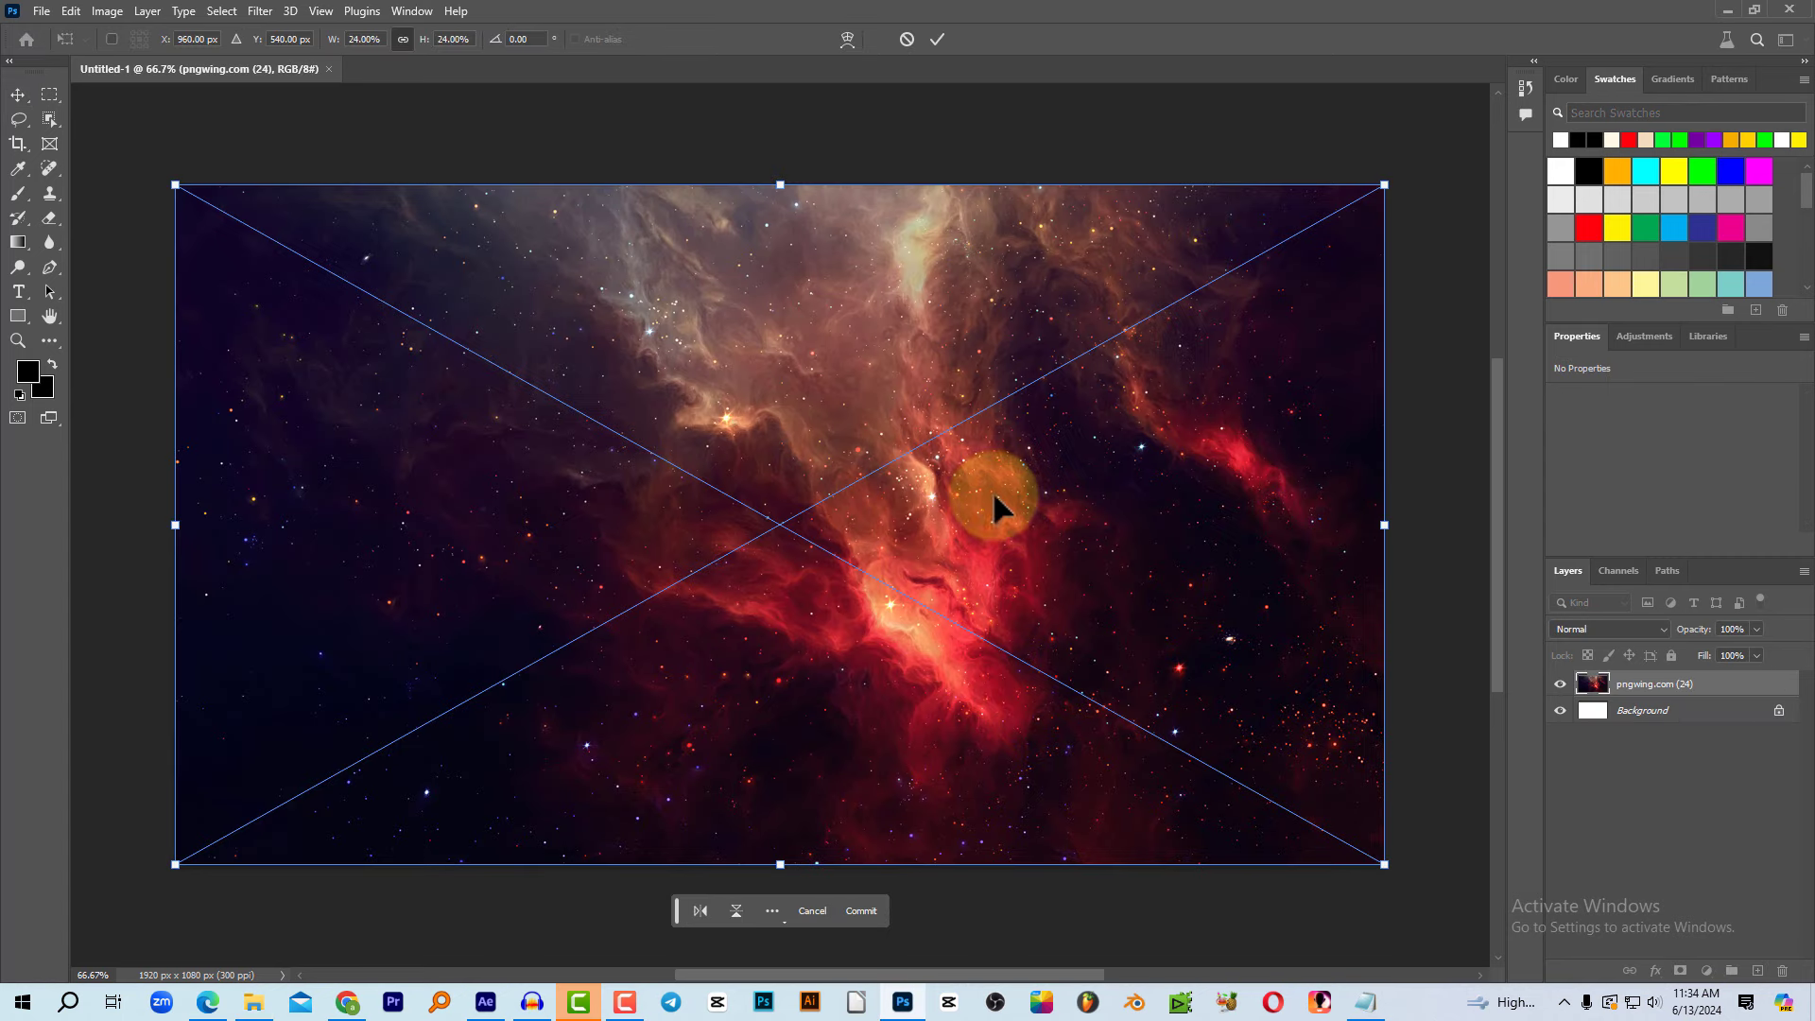
{"action": "key", "text": "Return"}
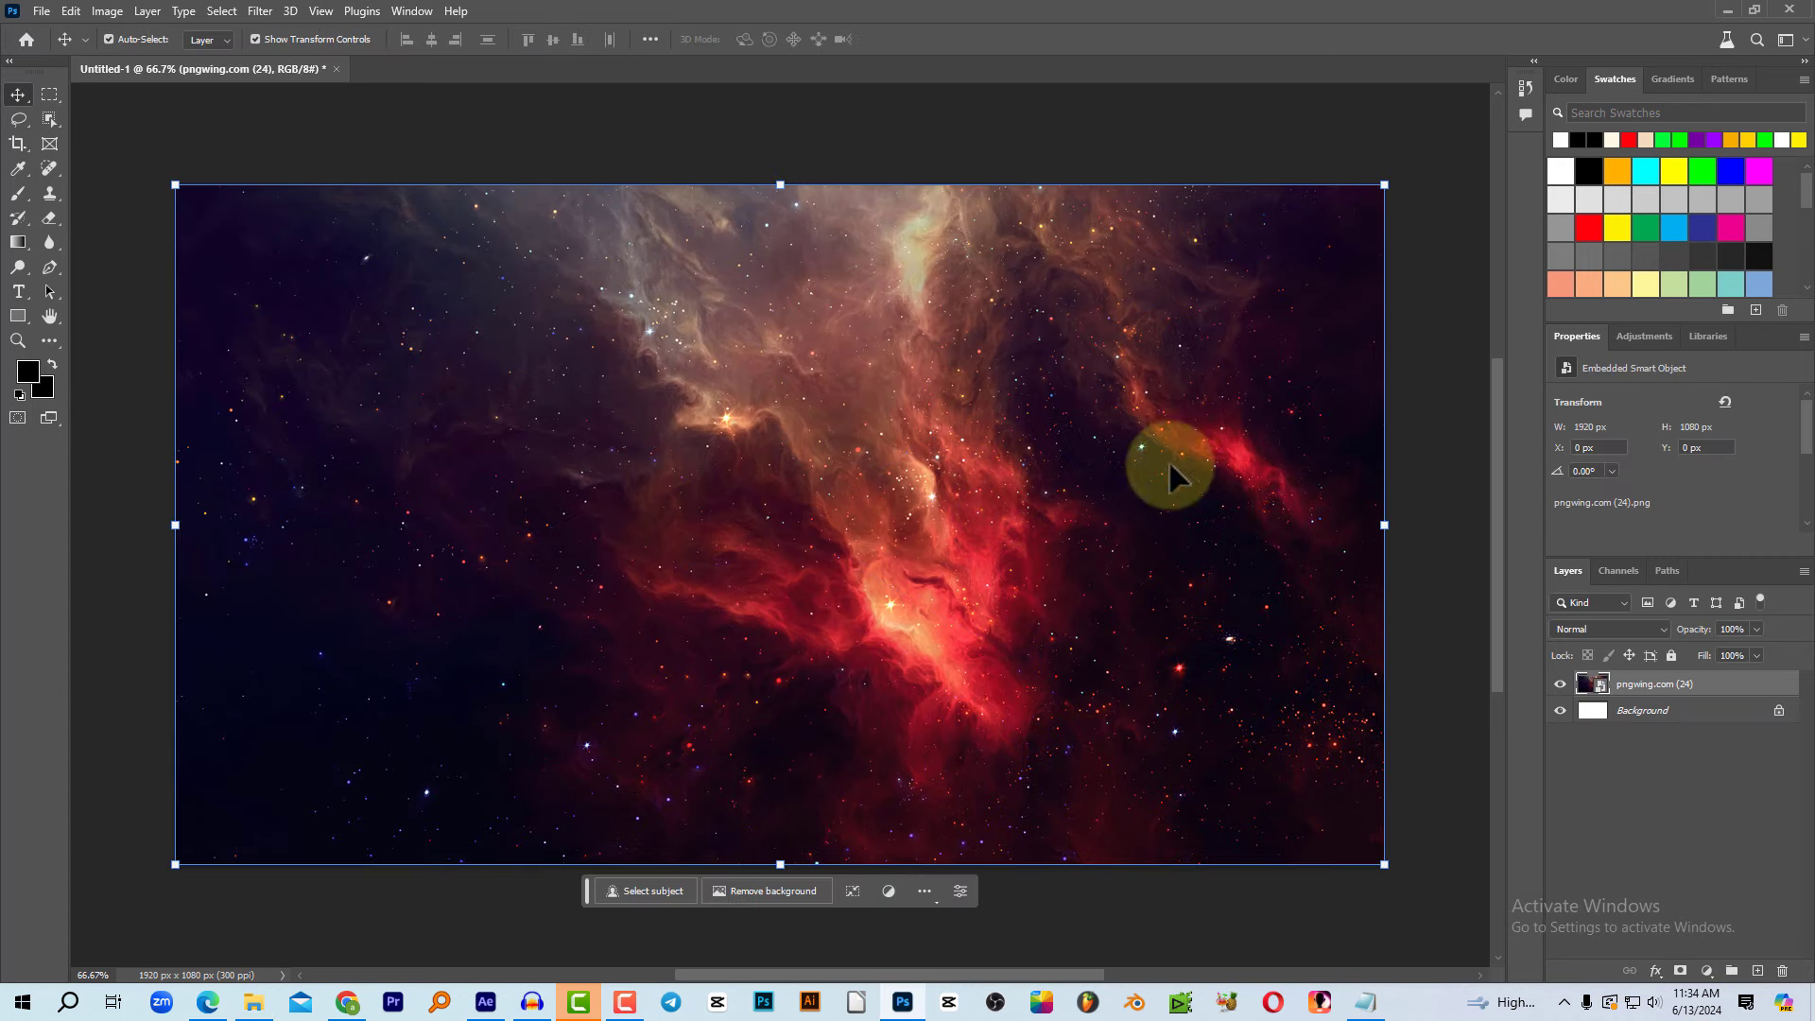
{"action": "left_click", "coordinate": [1622, 711]}
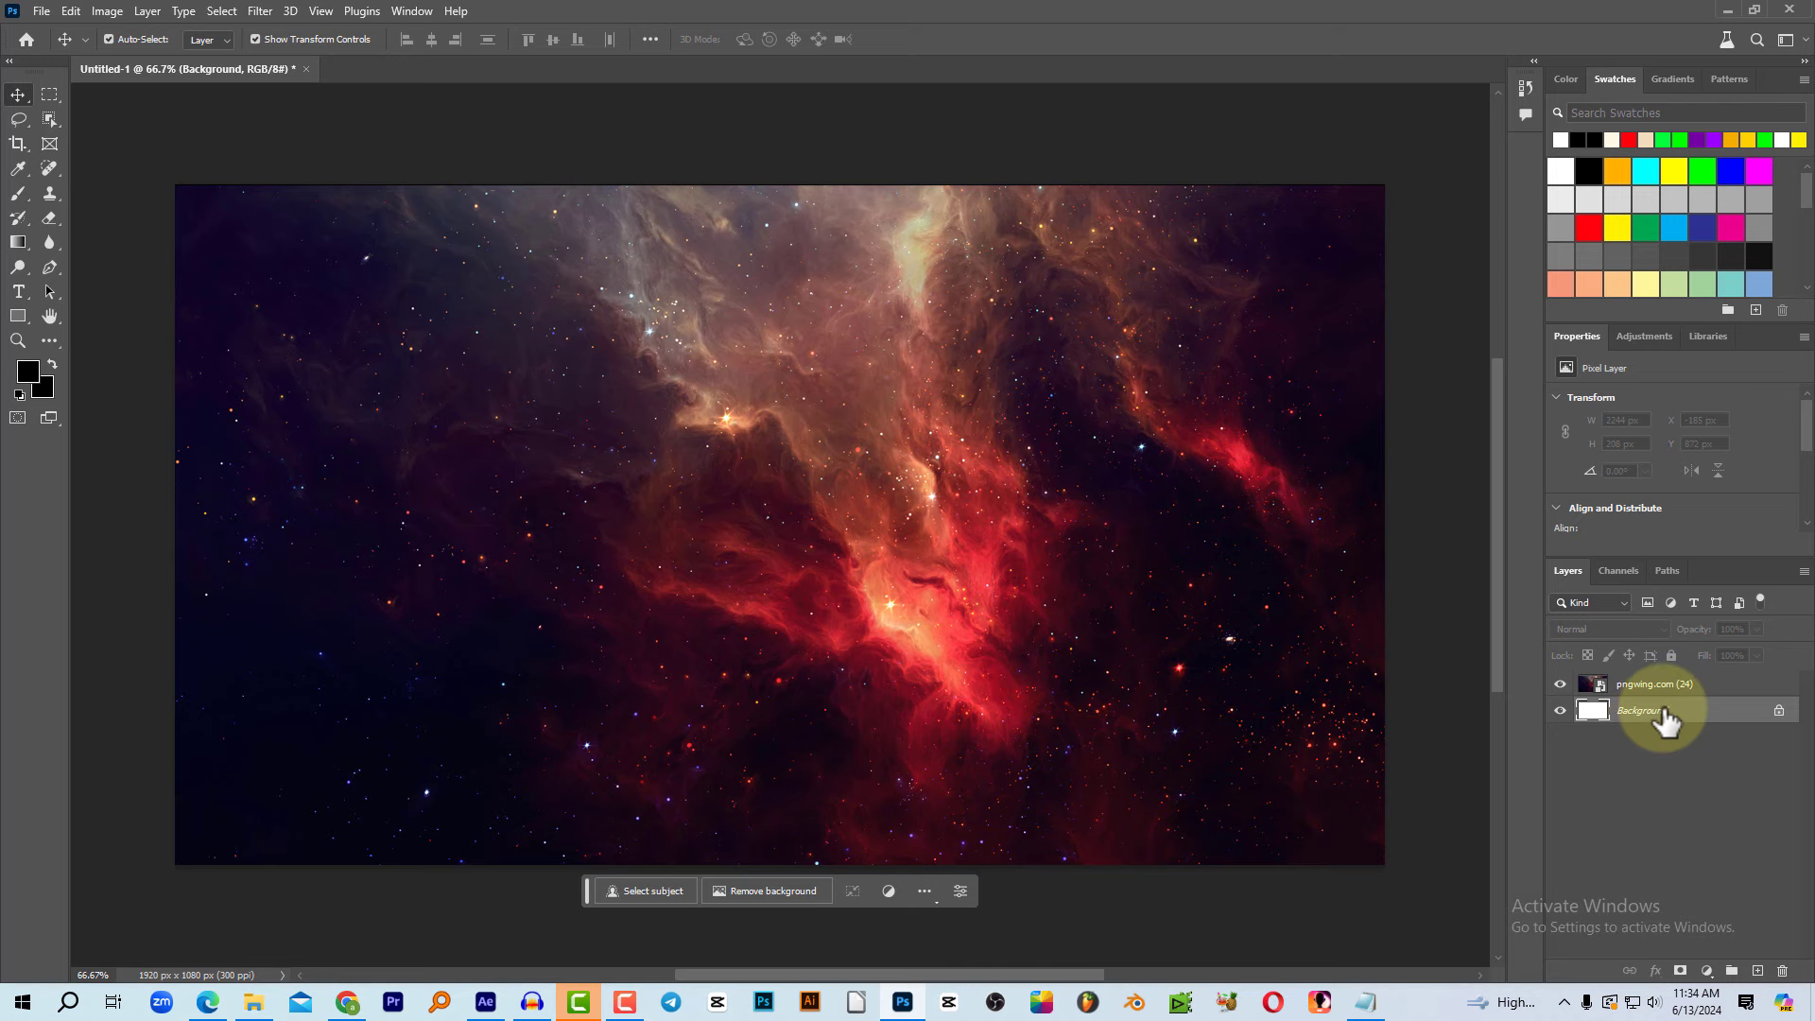
{"action": "key", "text": "Delete"}
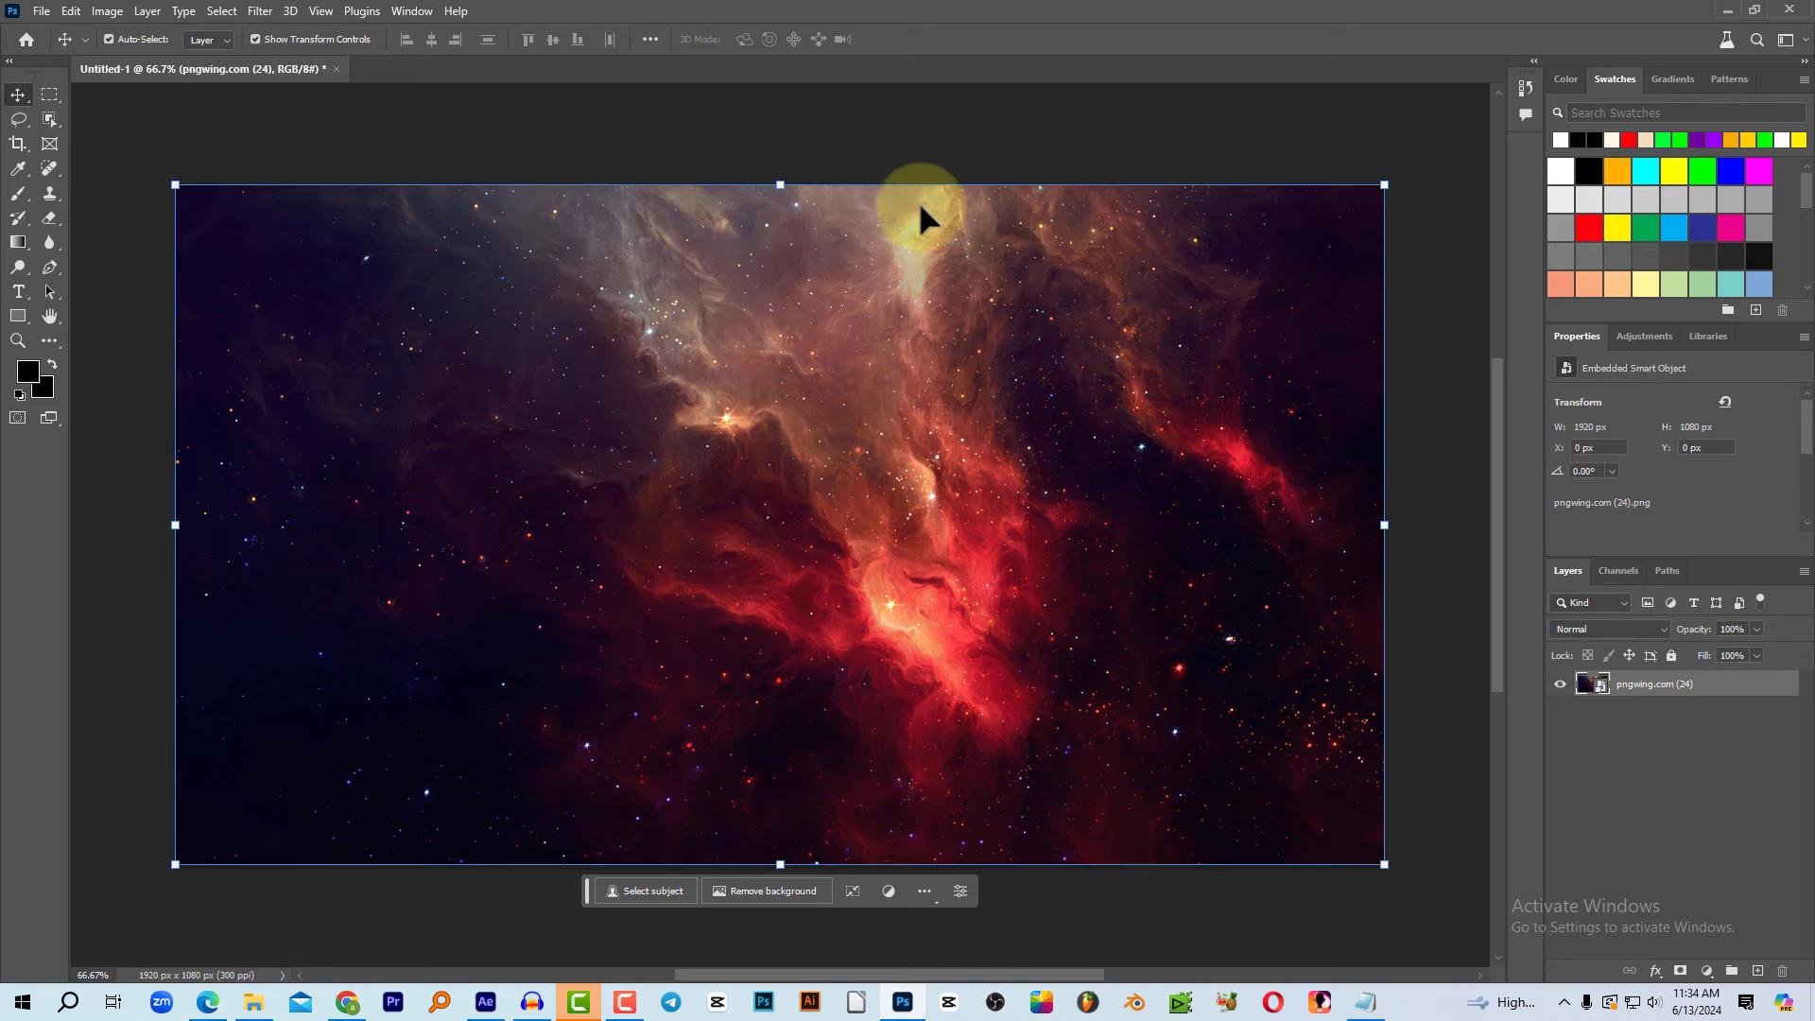
{"action": "left_click", "coordinate": [836, 237]}
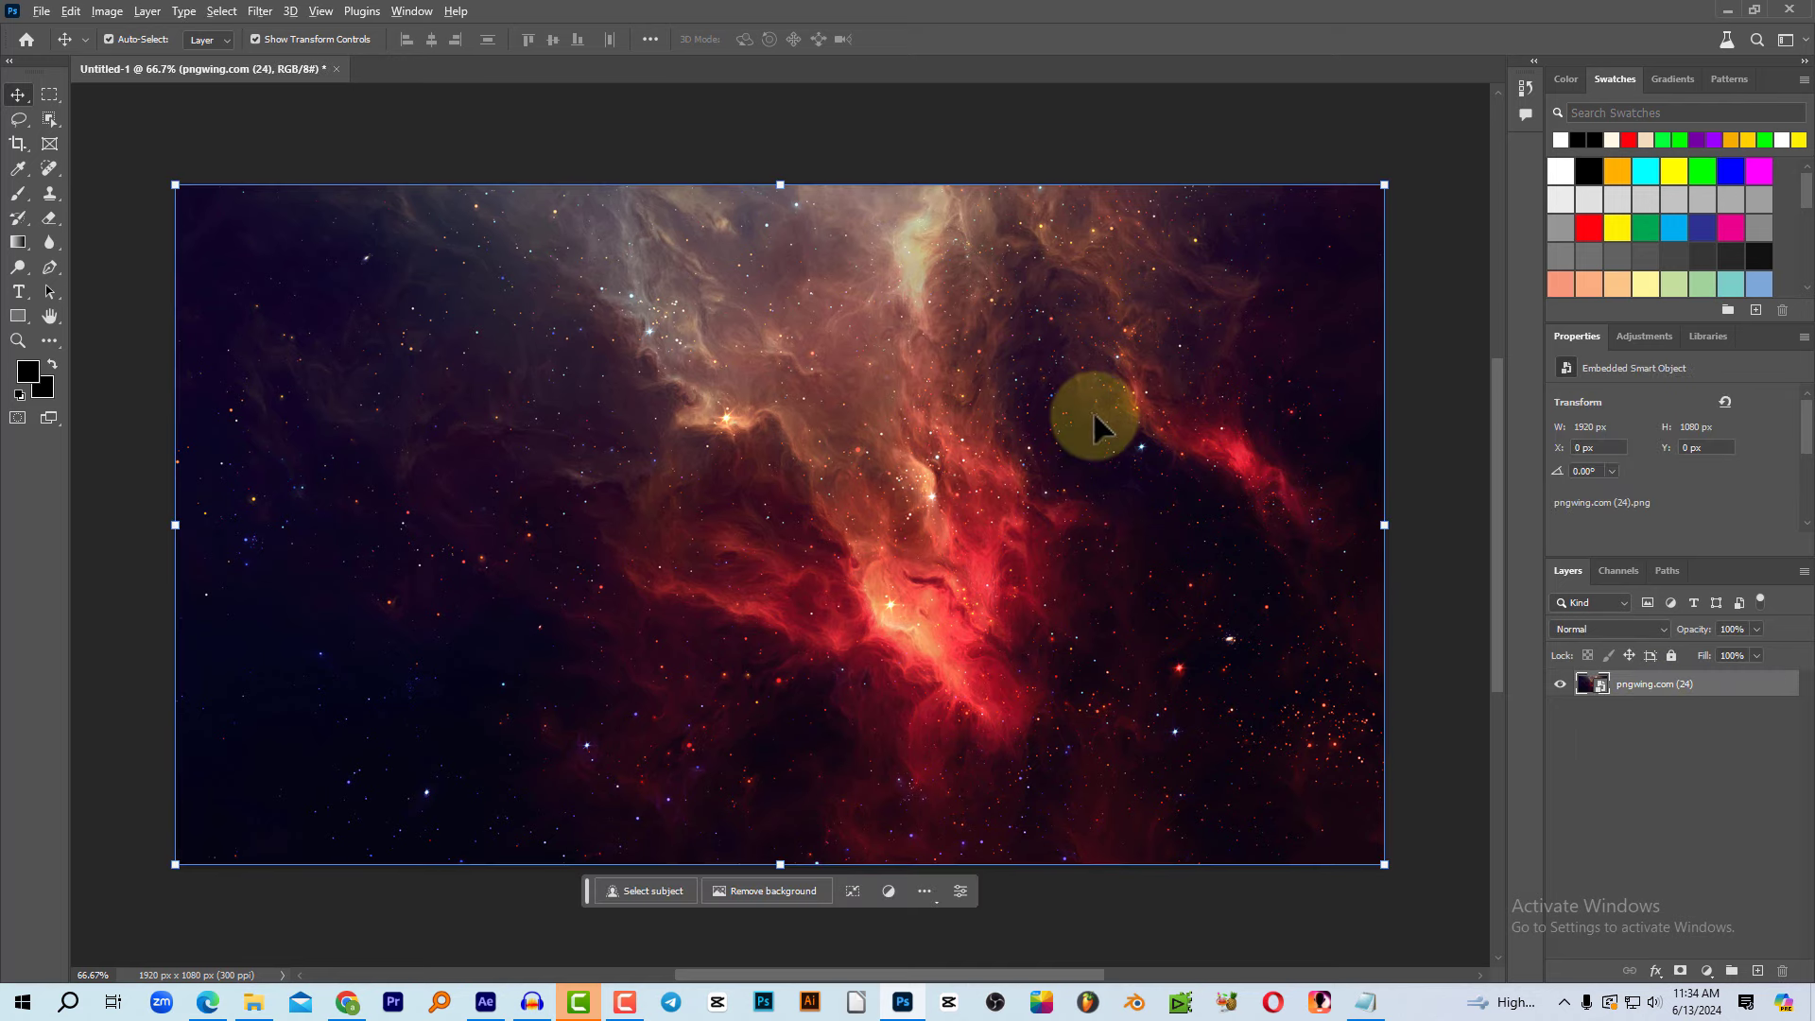
Step: Place the desert-tree photo pngwing.com (23) over the nebula, stretched to fit the canvas width
{"action": "key", "text": "alt+Tab"}
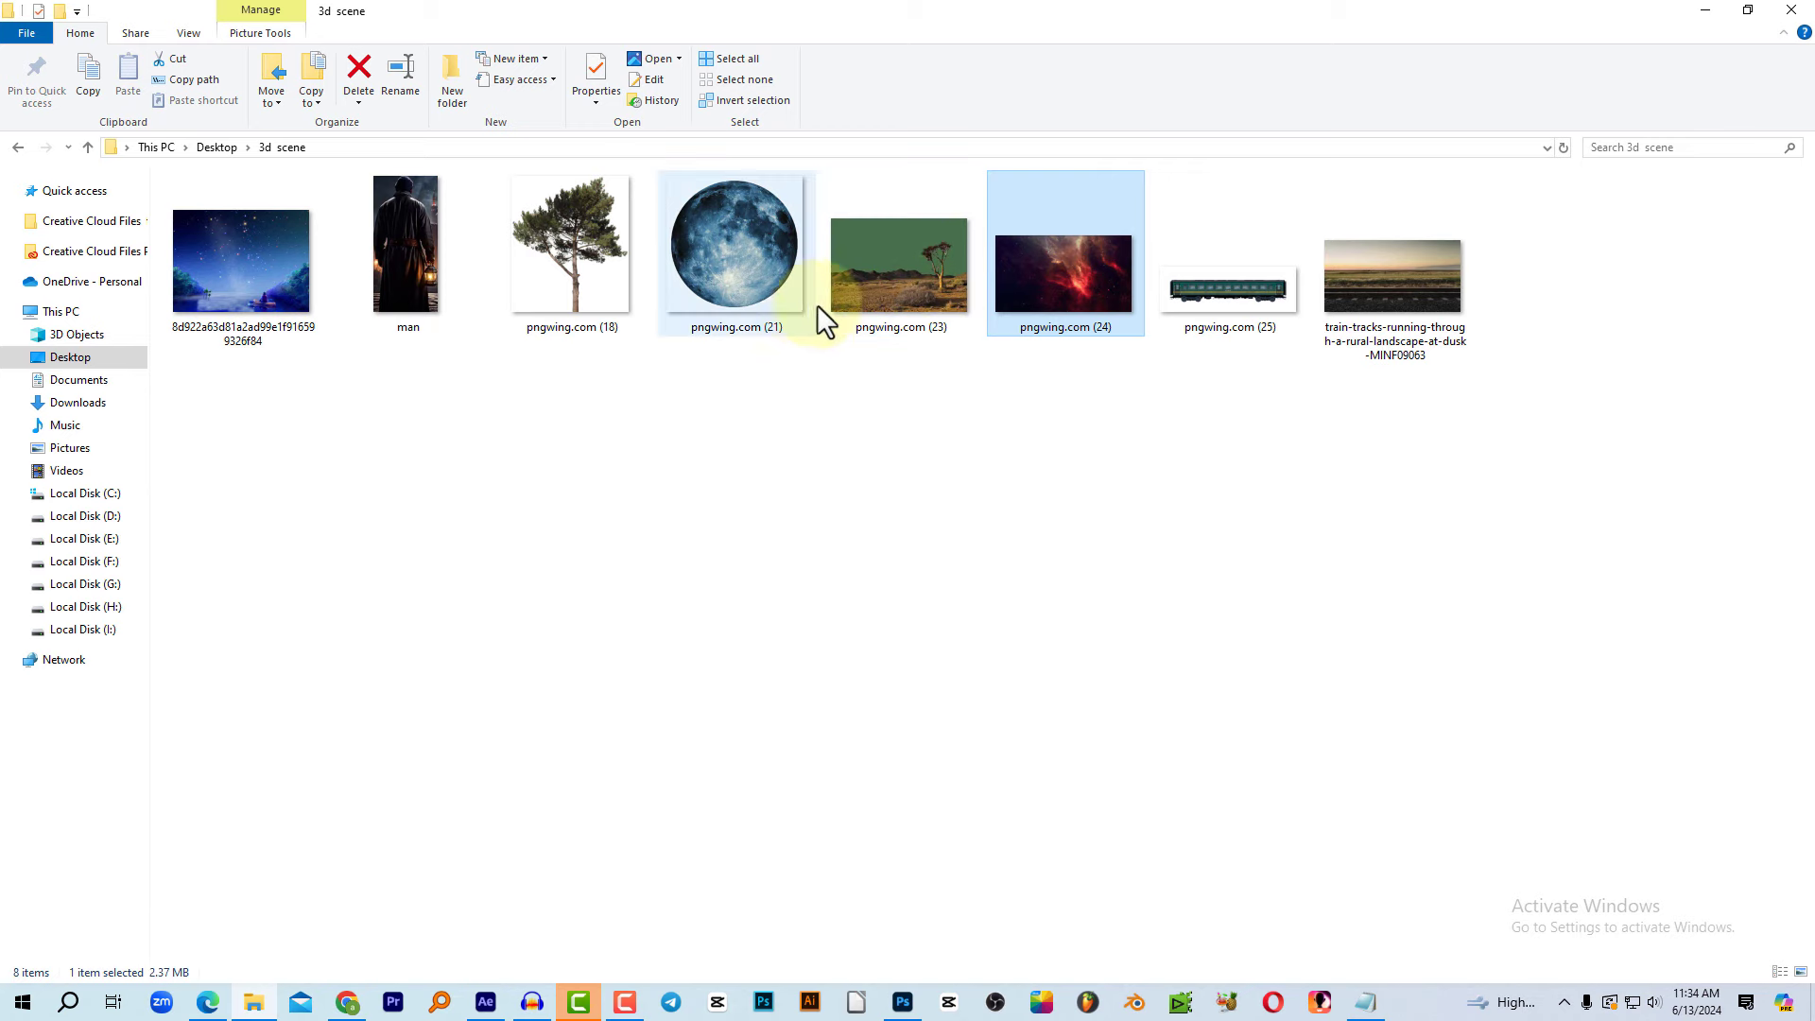
{"action": "mouse_move", "coordinate": [906, 298]}
{"action": "left_mouse_down"}
{"action": "mouse_move", "coordinate": [769, 571]}
{"action": "mouse_move", "coordinate": [939, 558]}
{"action": "left_mouse_up"}
{"action": "key", "text": "alt+Tab"}
{"action": "left_click_drag", "start_coordinate": [1273, 533], "coordinate": [1387, 541]}
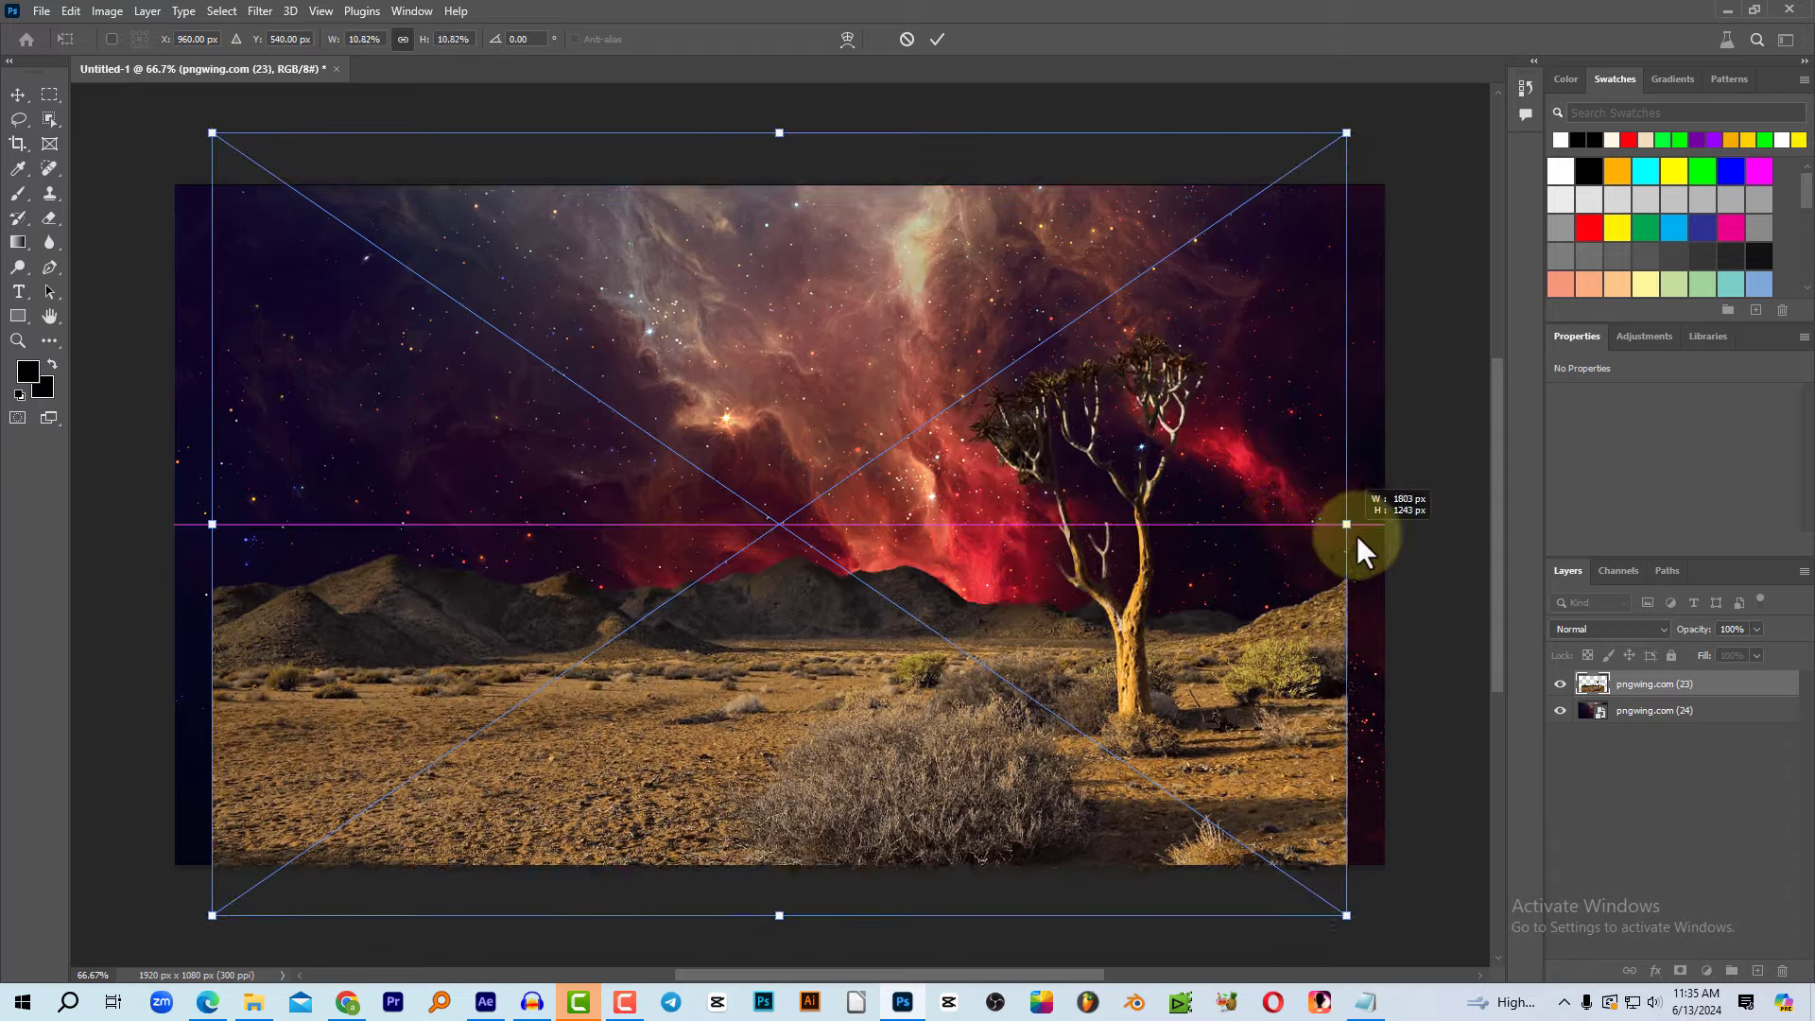
{"action": "left_click_drag", "start_coordinate": [1097, 760], "coordinate": [1100, 693]}
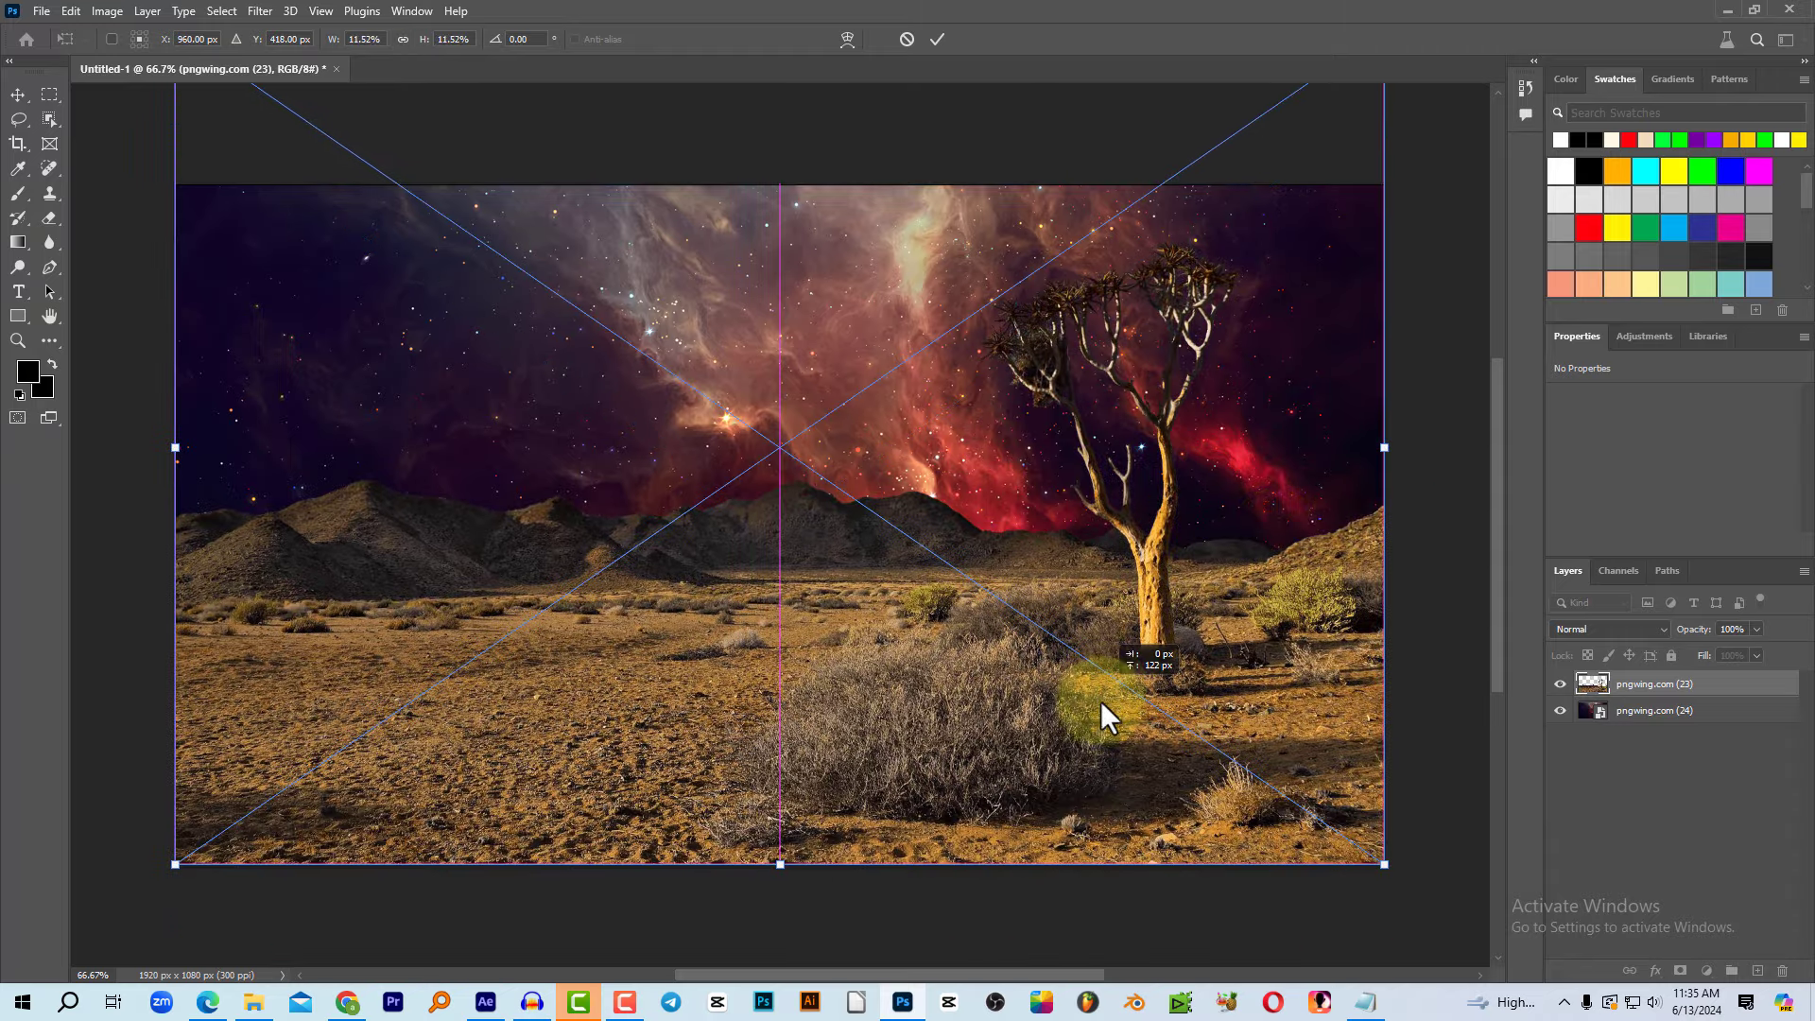
{"action": "key", "text": "Return"}
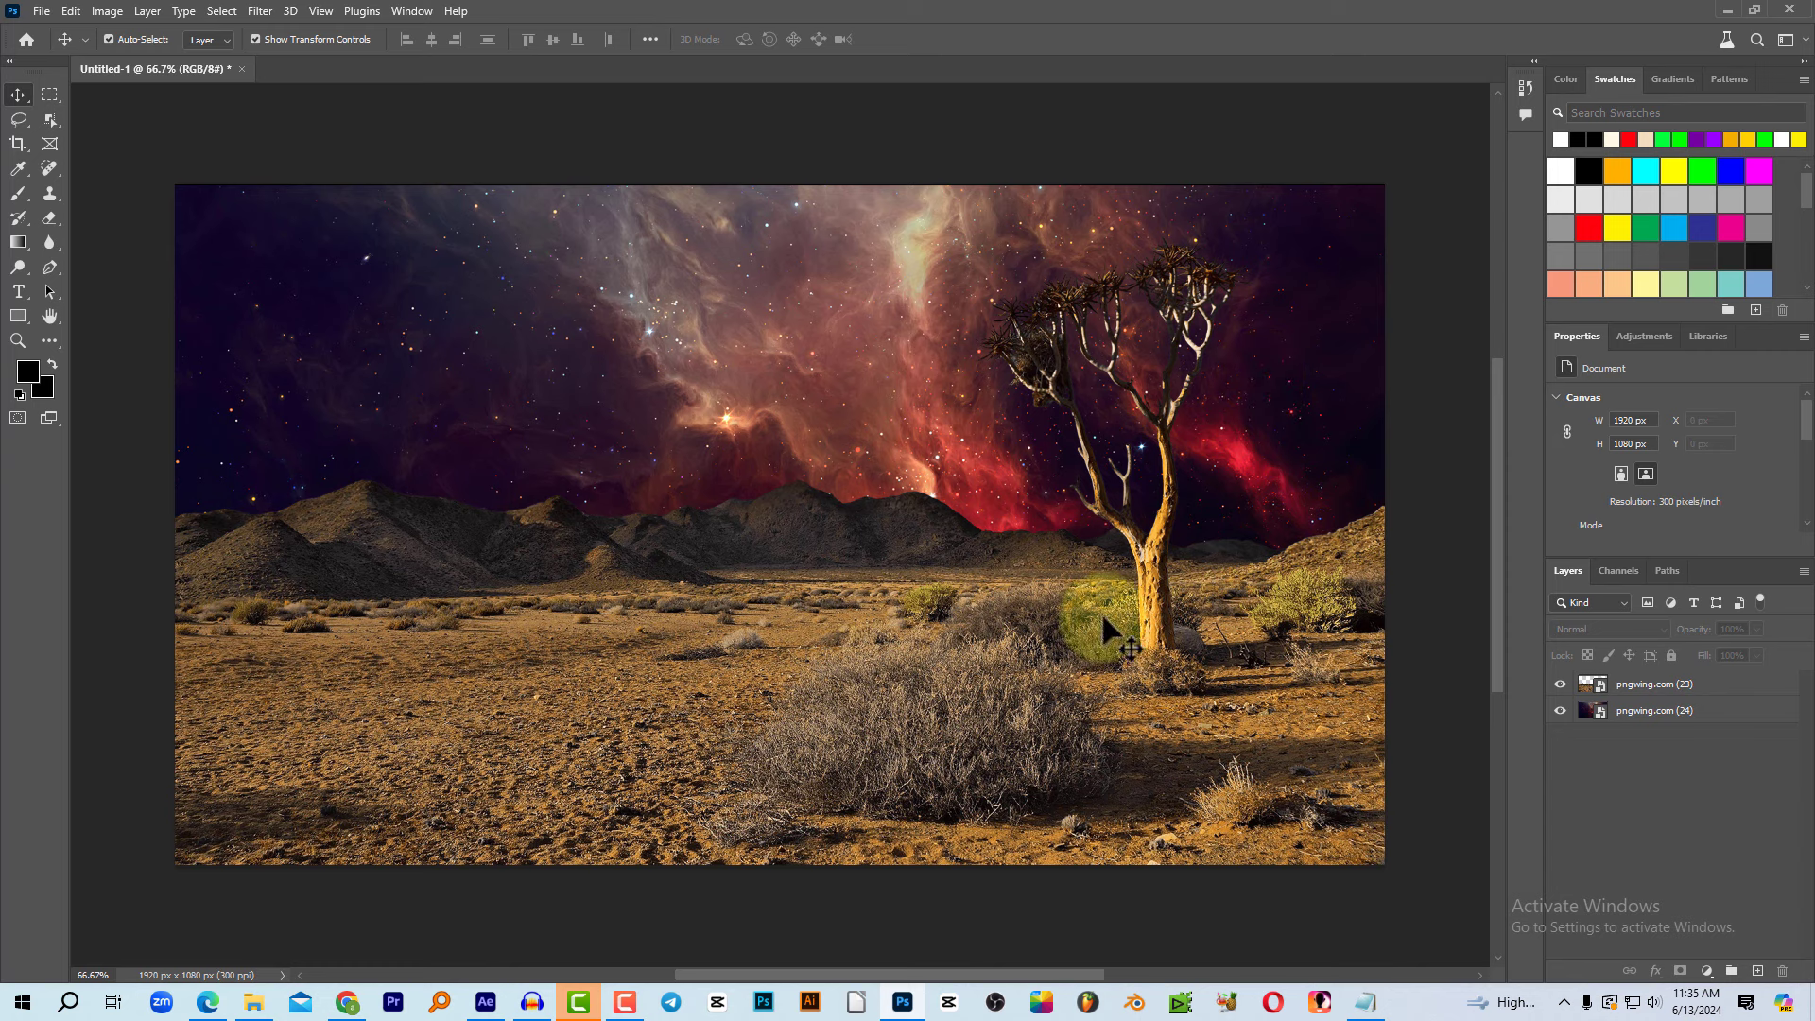
{"action": "left_click", "coordinate": [717, 635]}
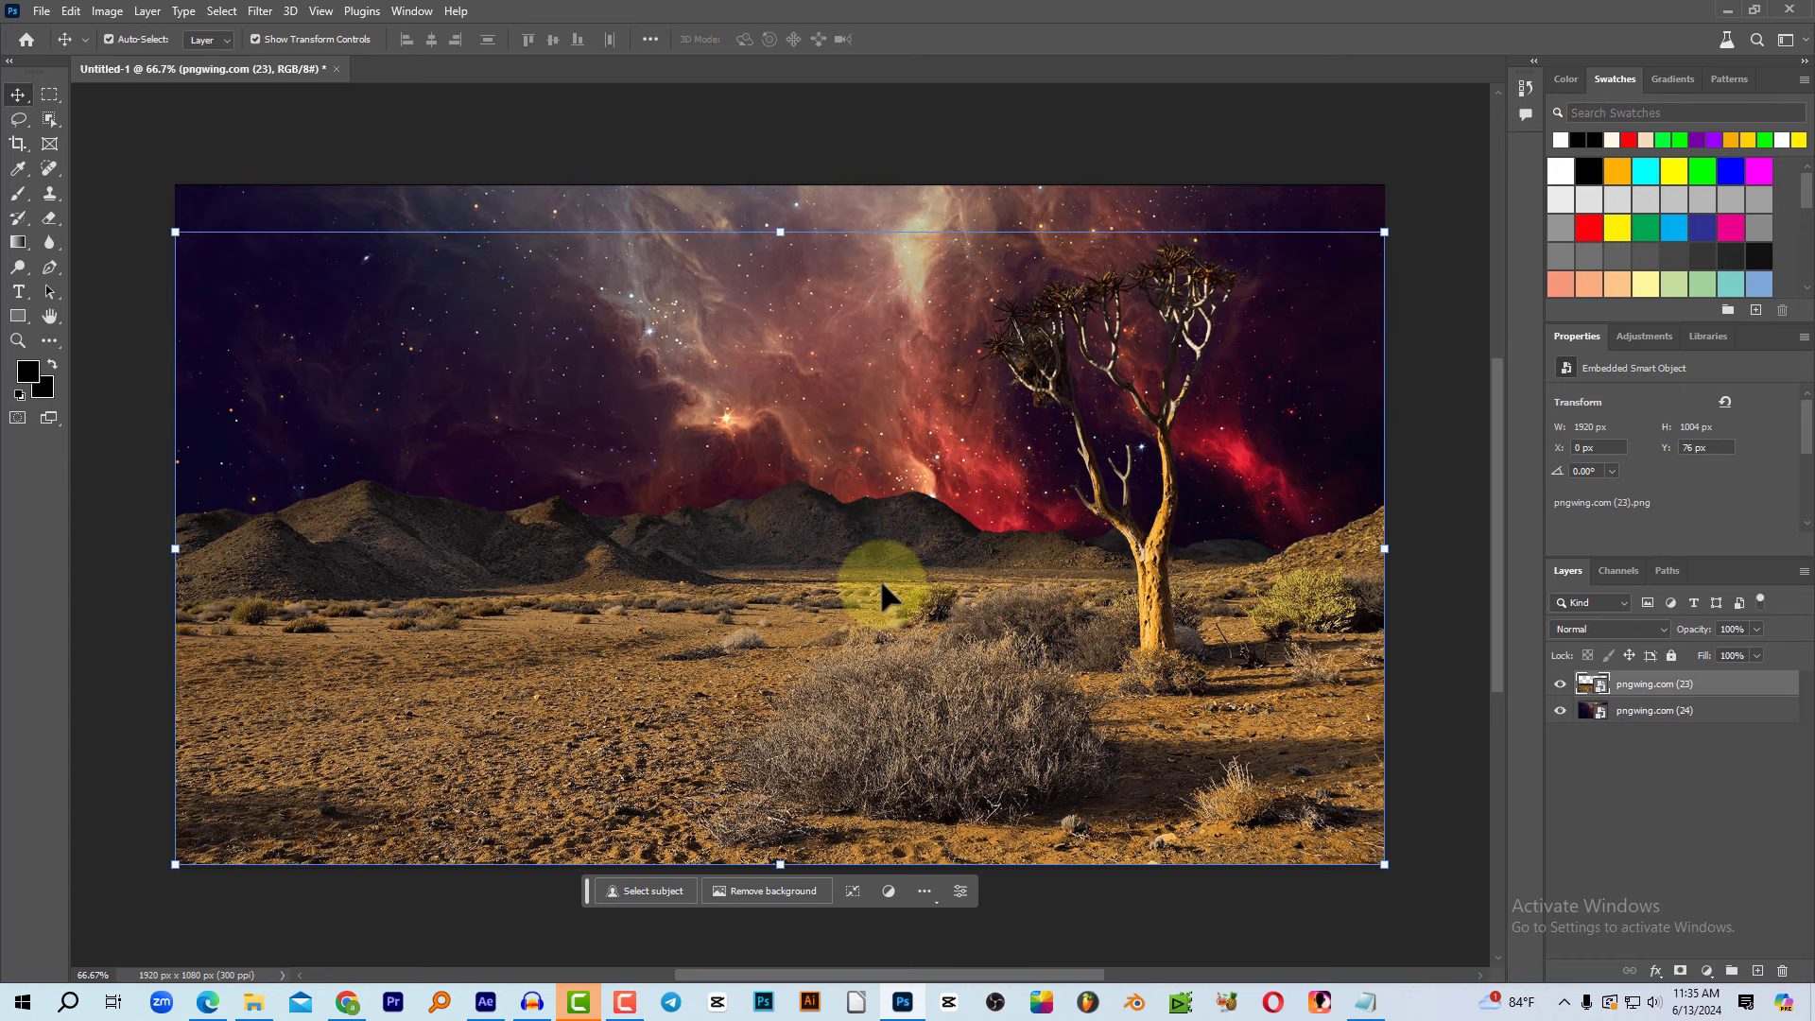
Step: Darken the desert layer with Levels to midtone 0.57 and output white 110
{"action": "key", "text": "ctrl+l"}
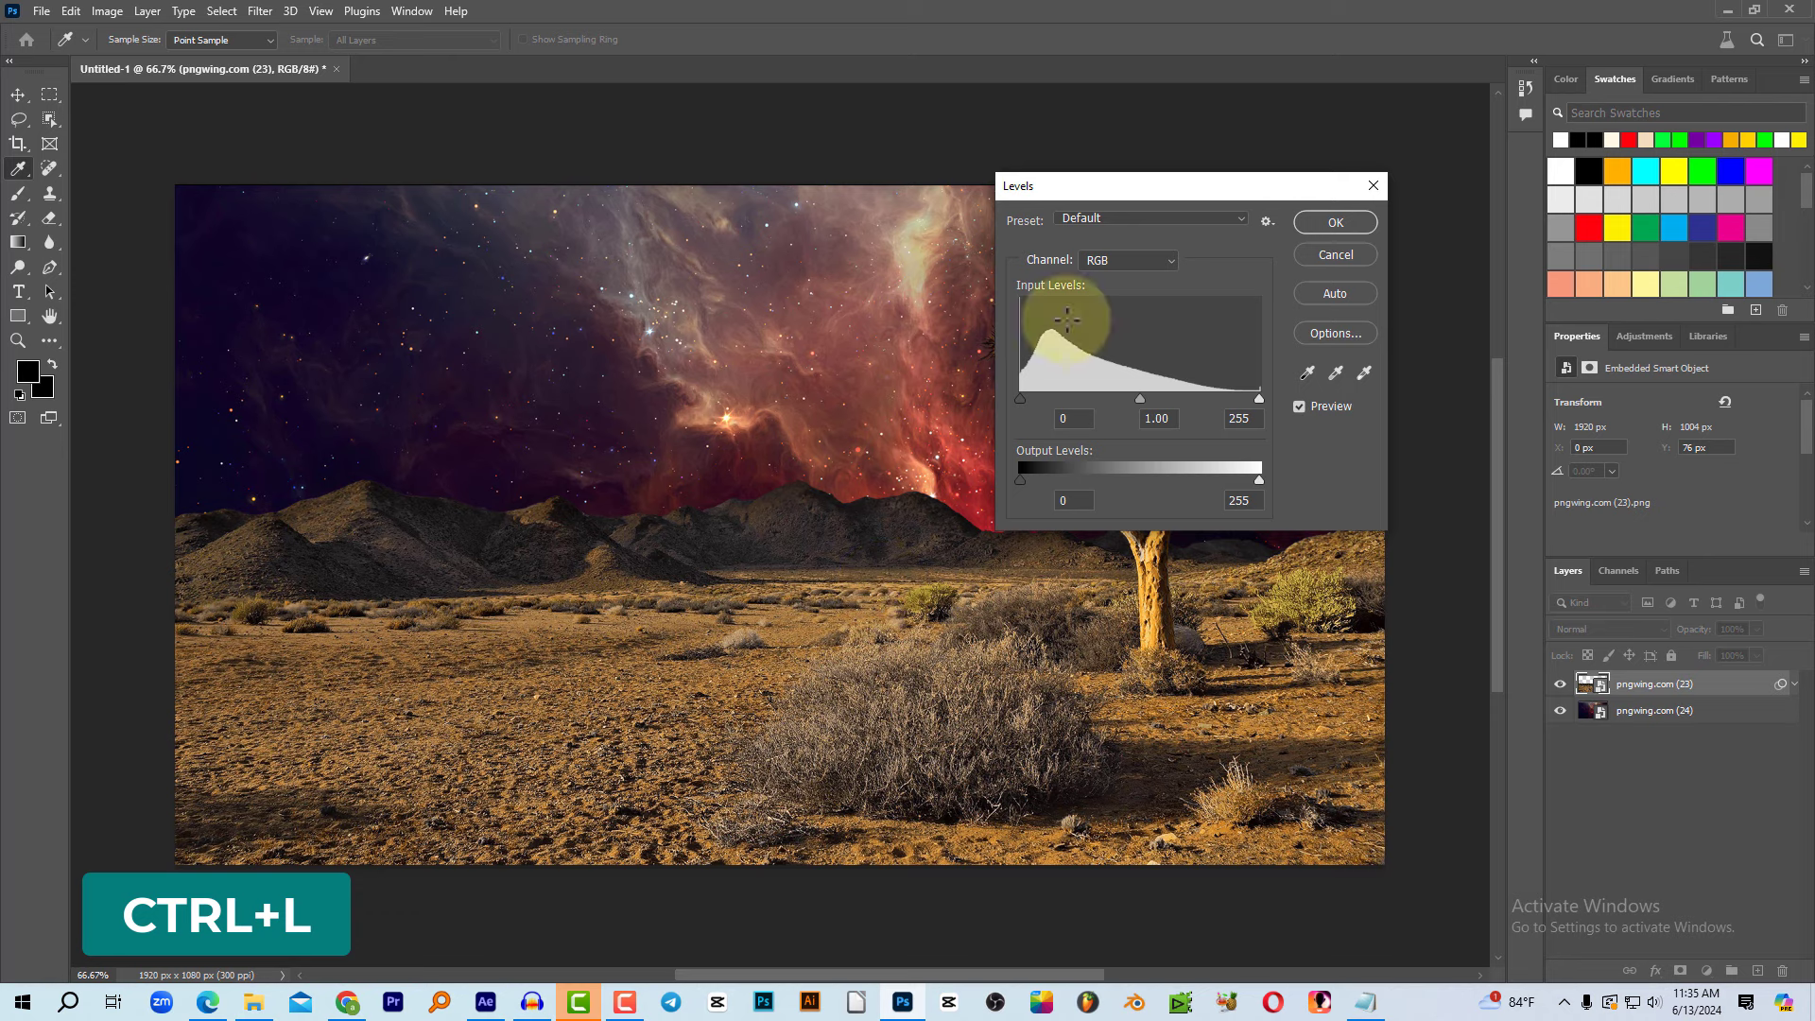
{"action": "left_click_drag", "start_coordinate": [1140, 399], "coordinate": [1191, 405]}
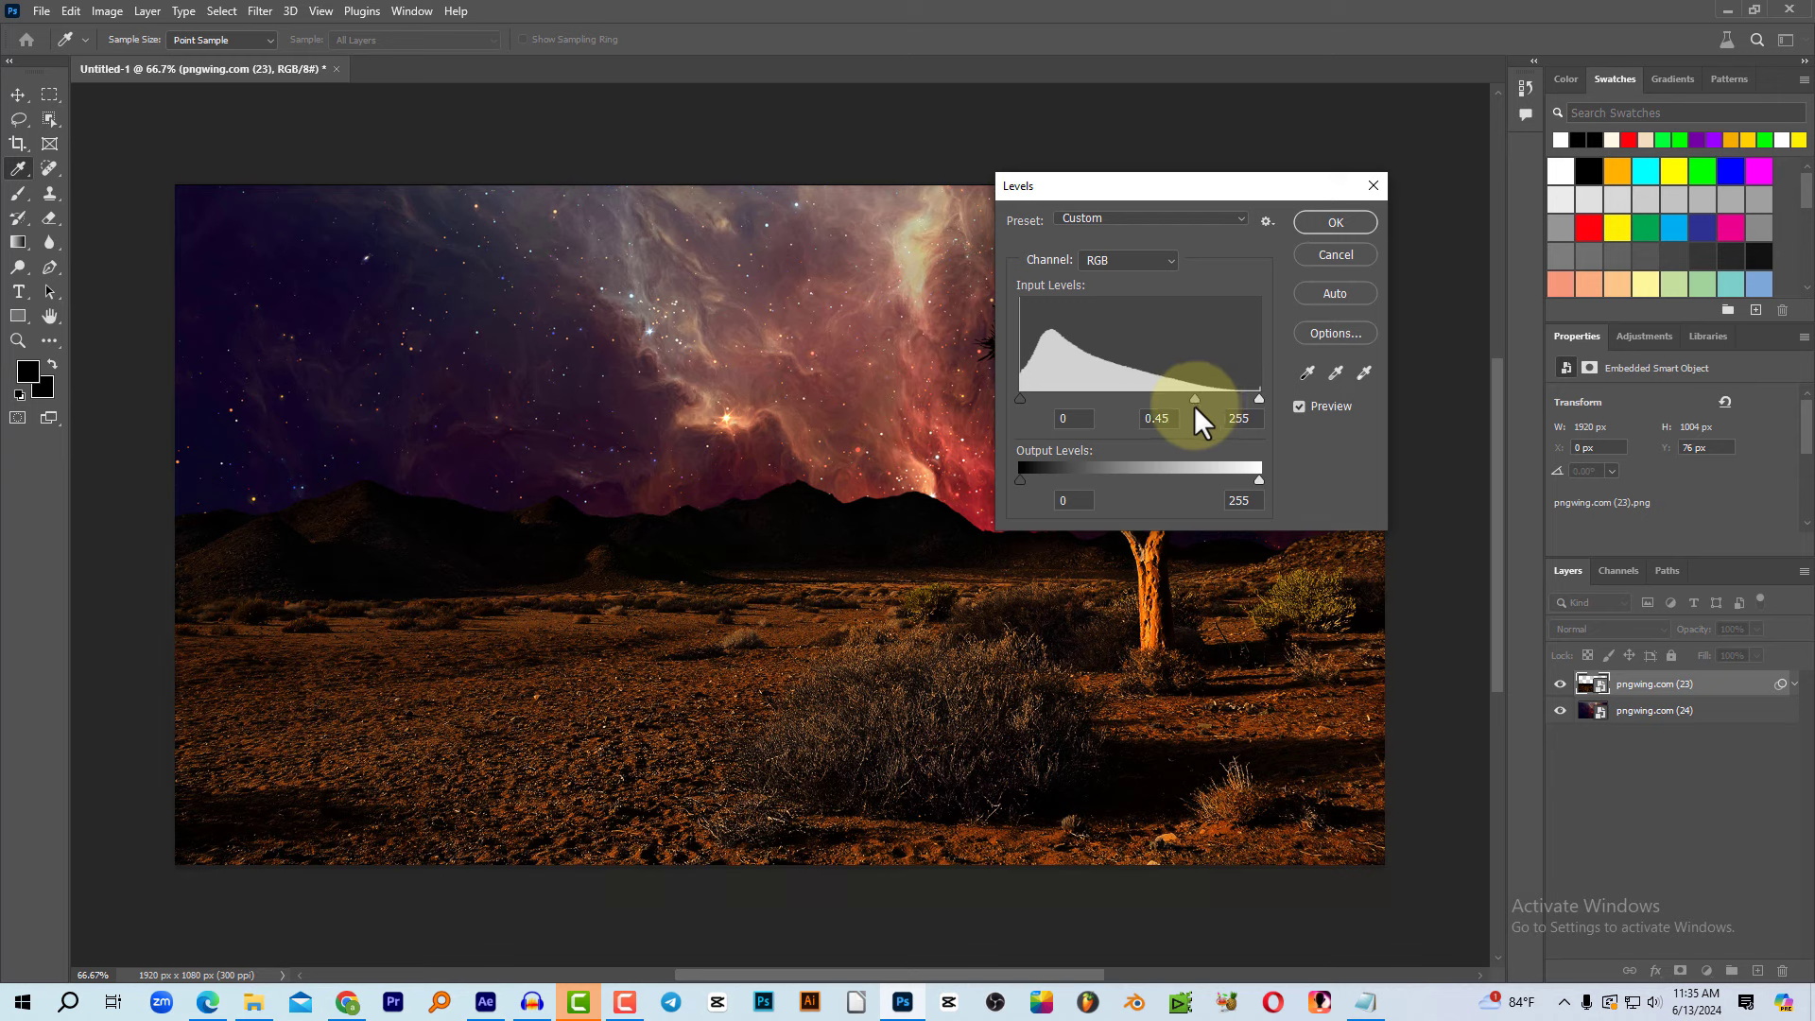
{"action": "left_click_drag", "start_coordinate": [1194, 406], "coordinate": [1196, 401]}
{"action": "left_click_drag", "start_coordinate": [1259, 480], "coordinate": [1122, 480]}
{"action": "left_click_drag", "start_coordinate": [1196, 399], "coordinate": [1187, 397]}
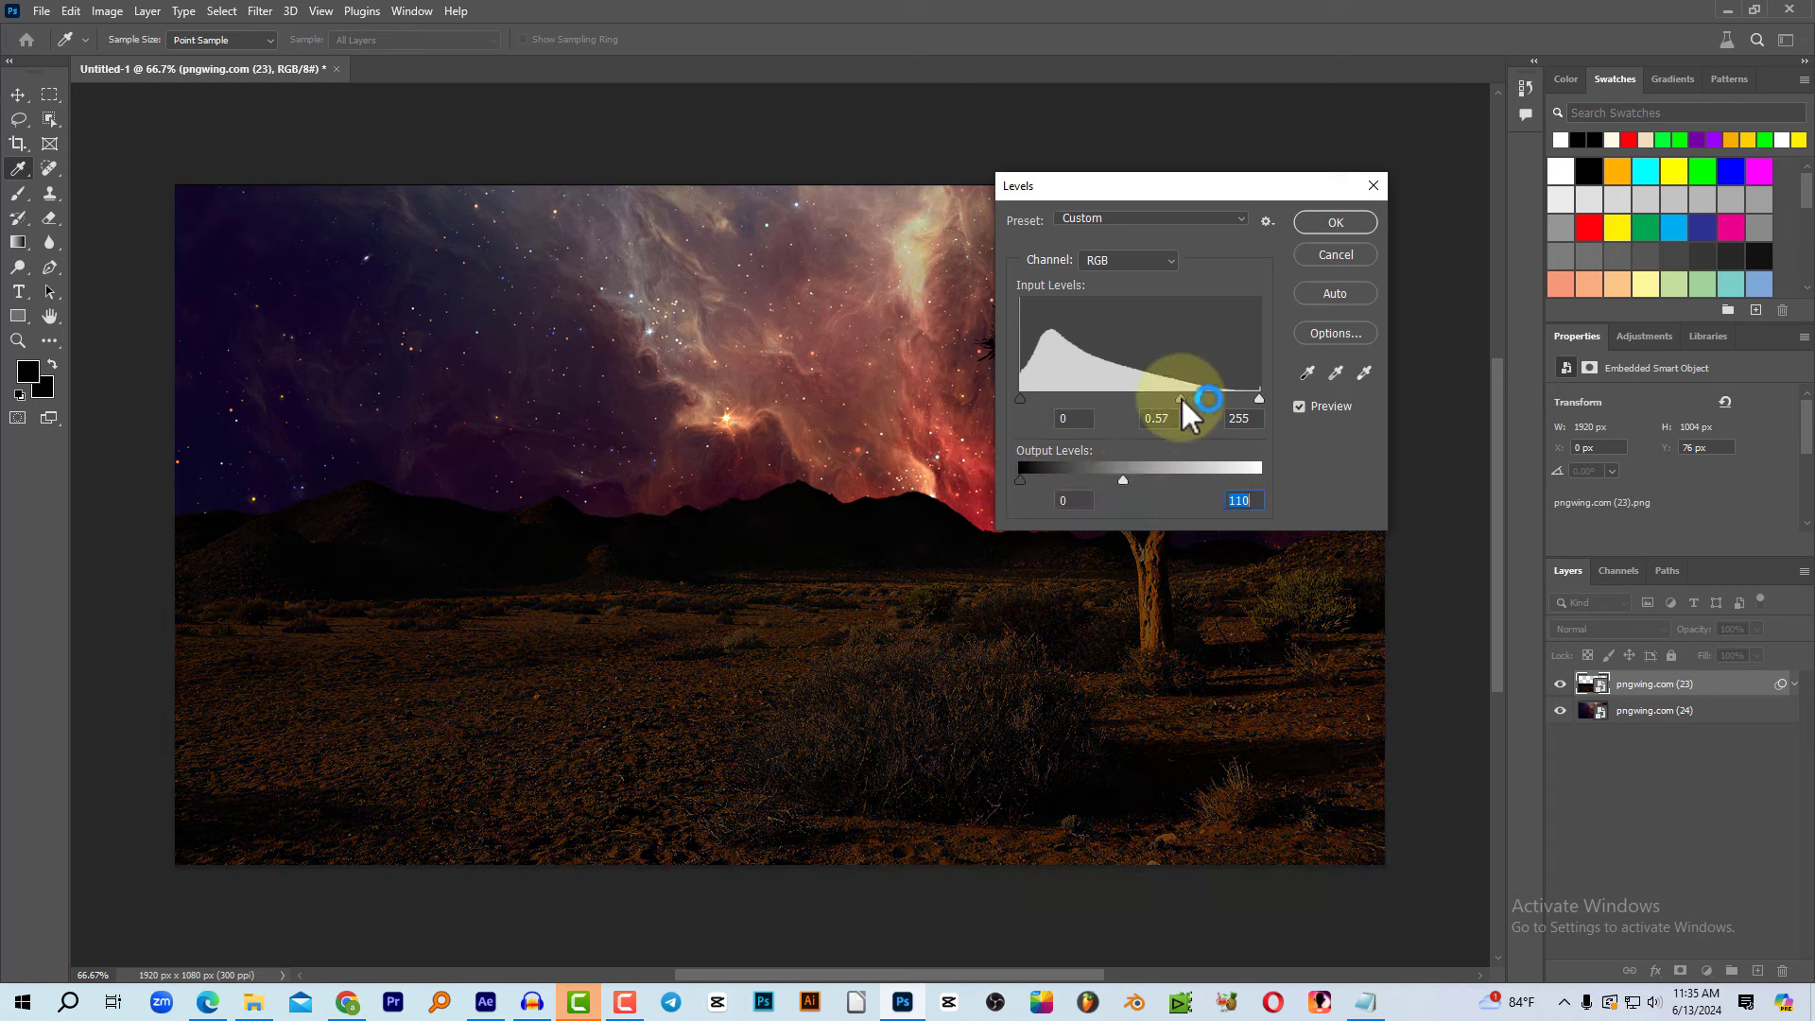
{"action": "left_click", "coordinate": [1312, 223]}
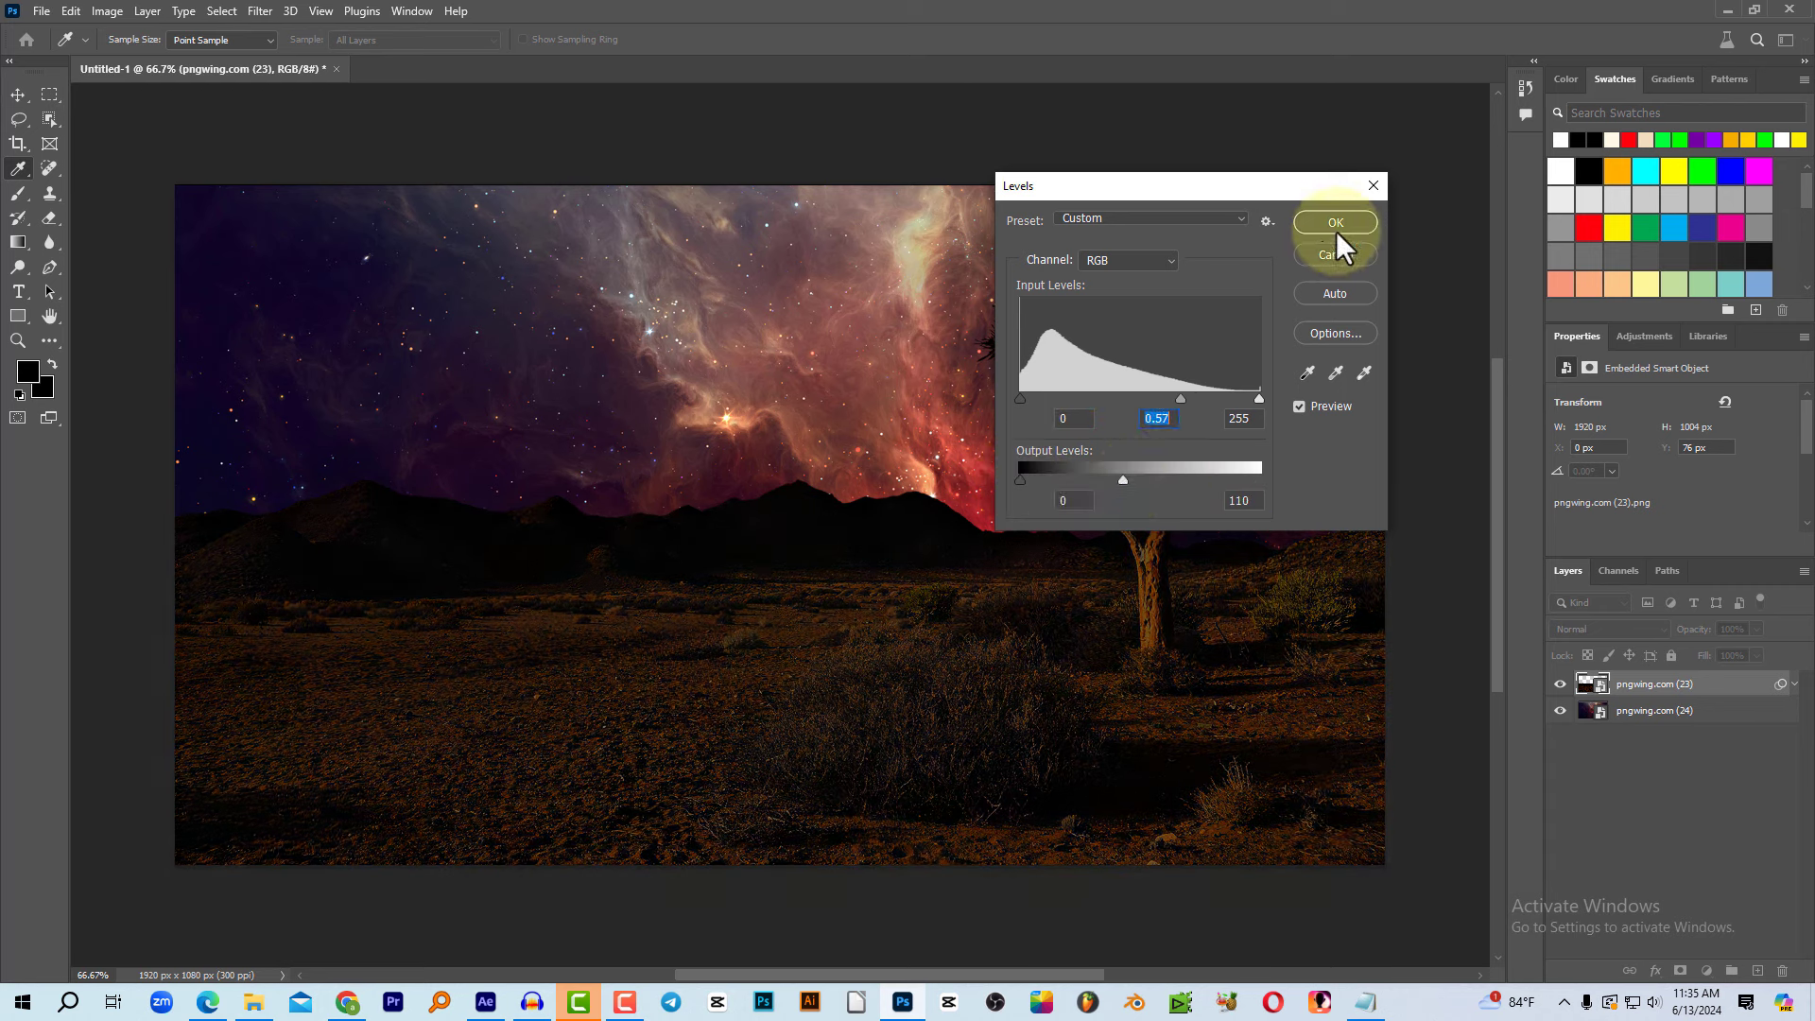
{"action": "left_click", "coordinate": [1332, 220]}
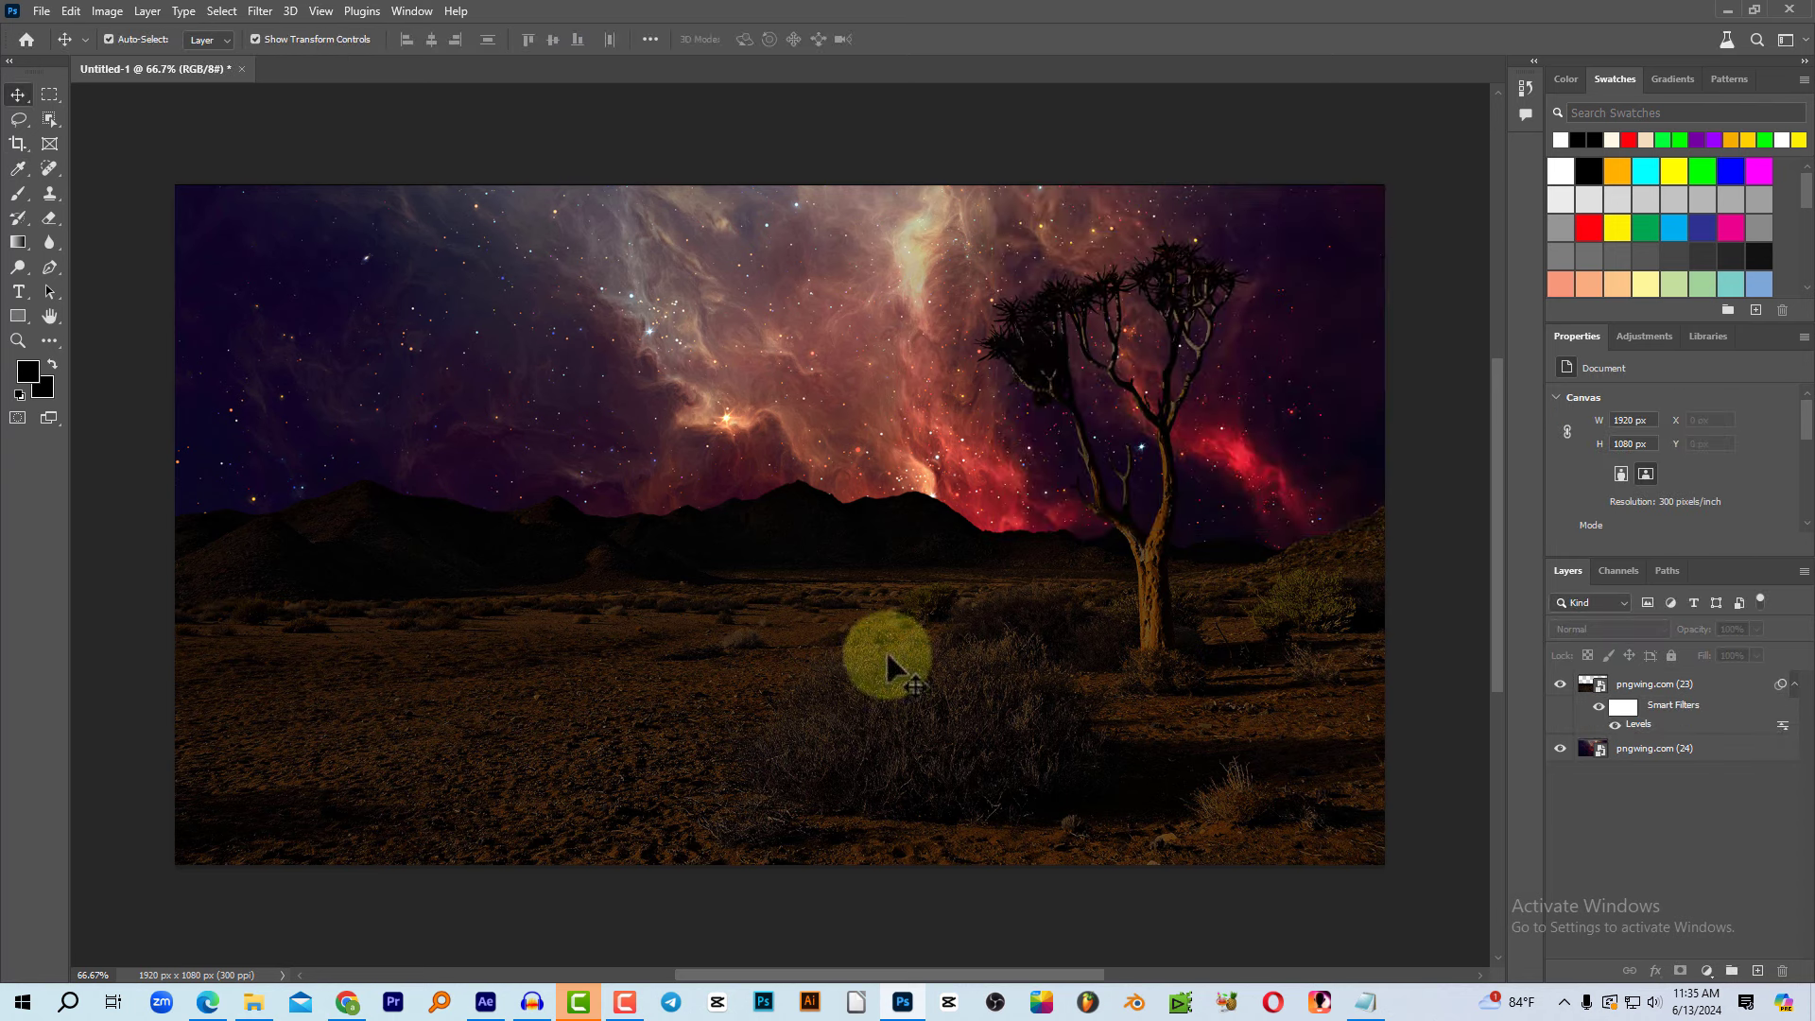
{"action": "key", "text": "ctrl+minus"}
{"action": "key", "text": "ctrl+minus"}
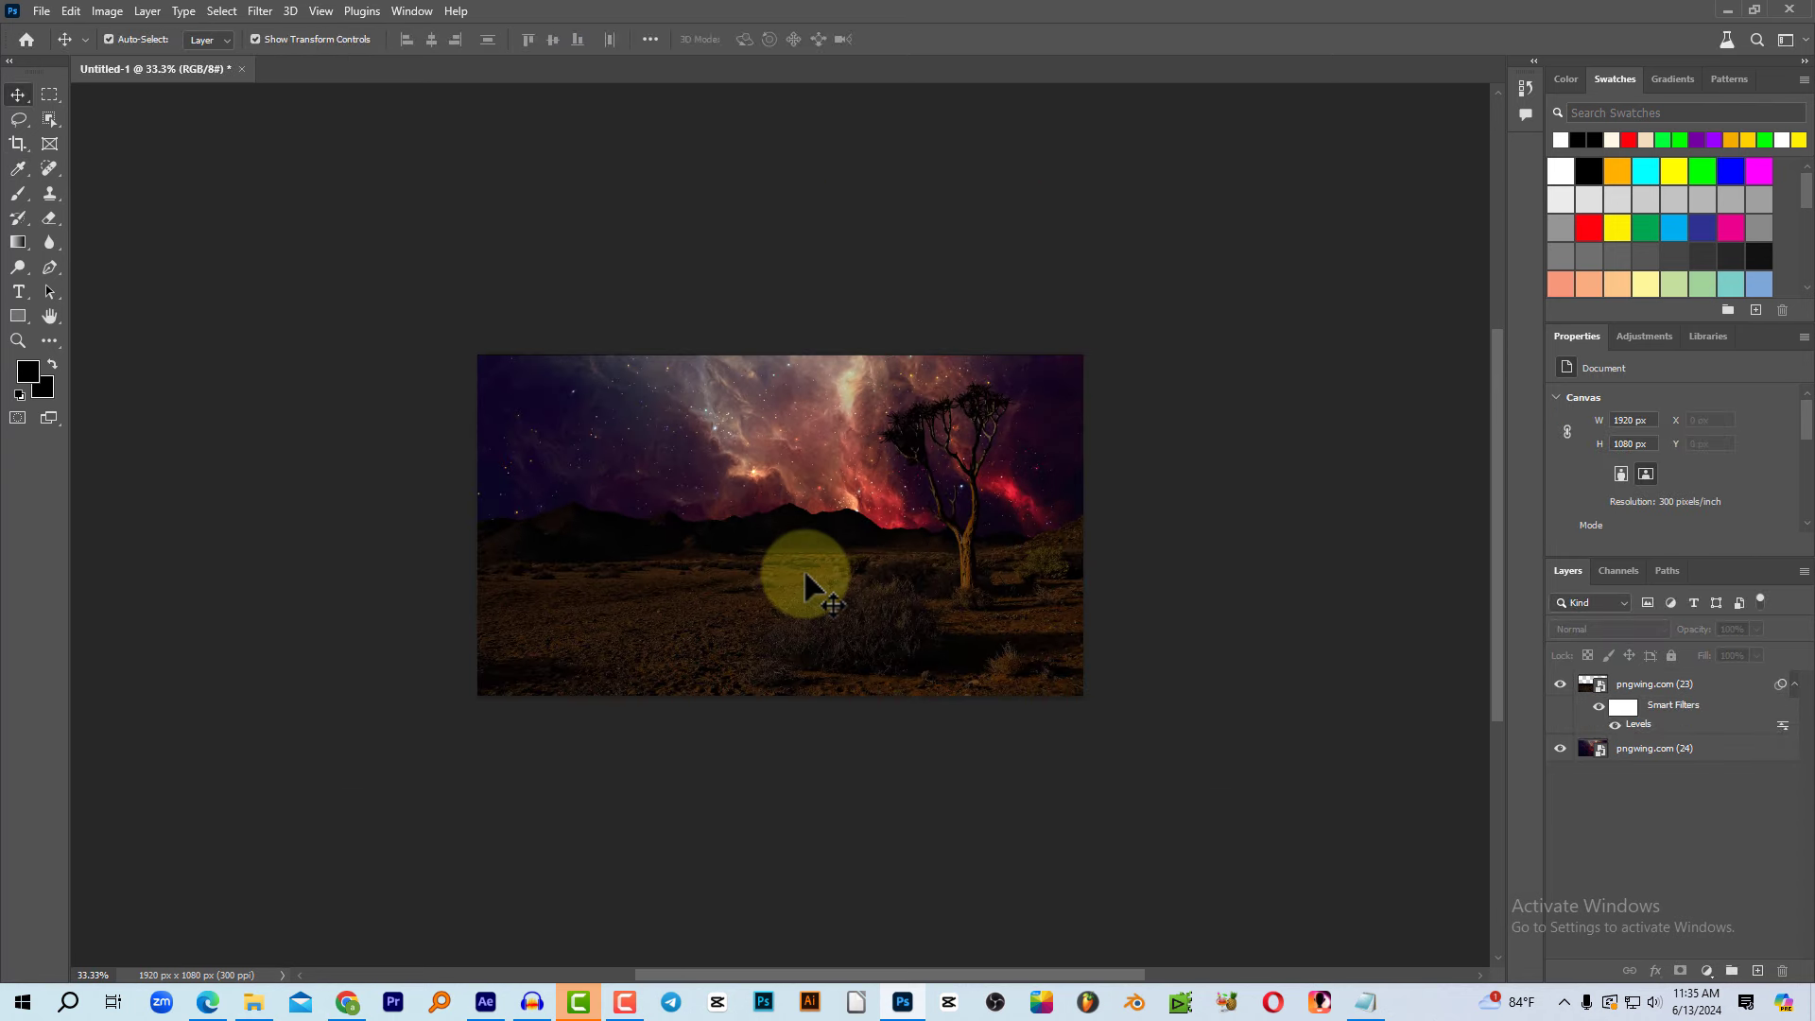
Step: Place the blue moon pngwing.com (21), scaled to 723×723 px, between the desert and nebula layers
{"action": "key", "text": "alt+Tab"}
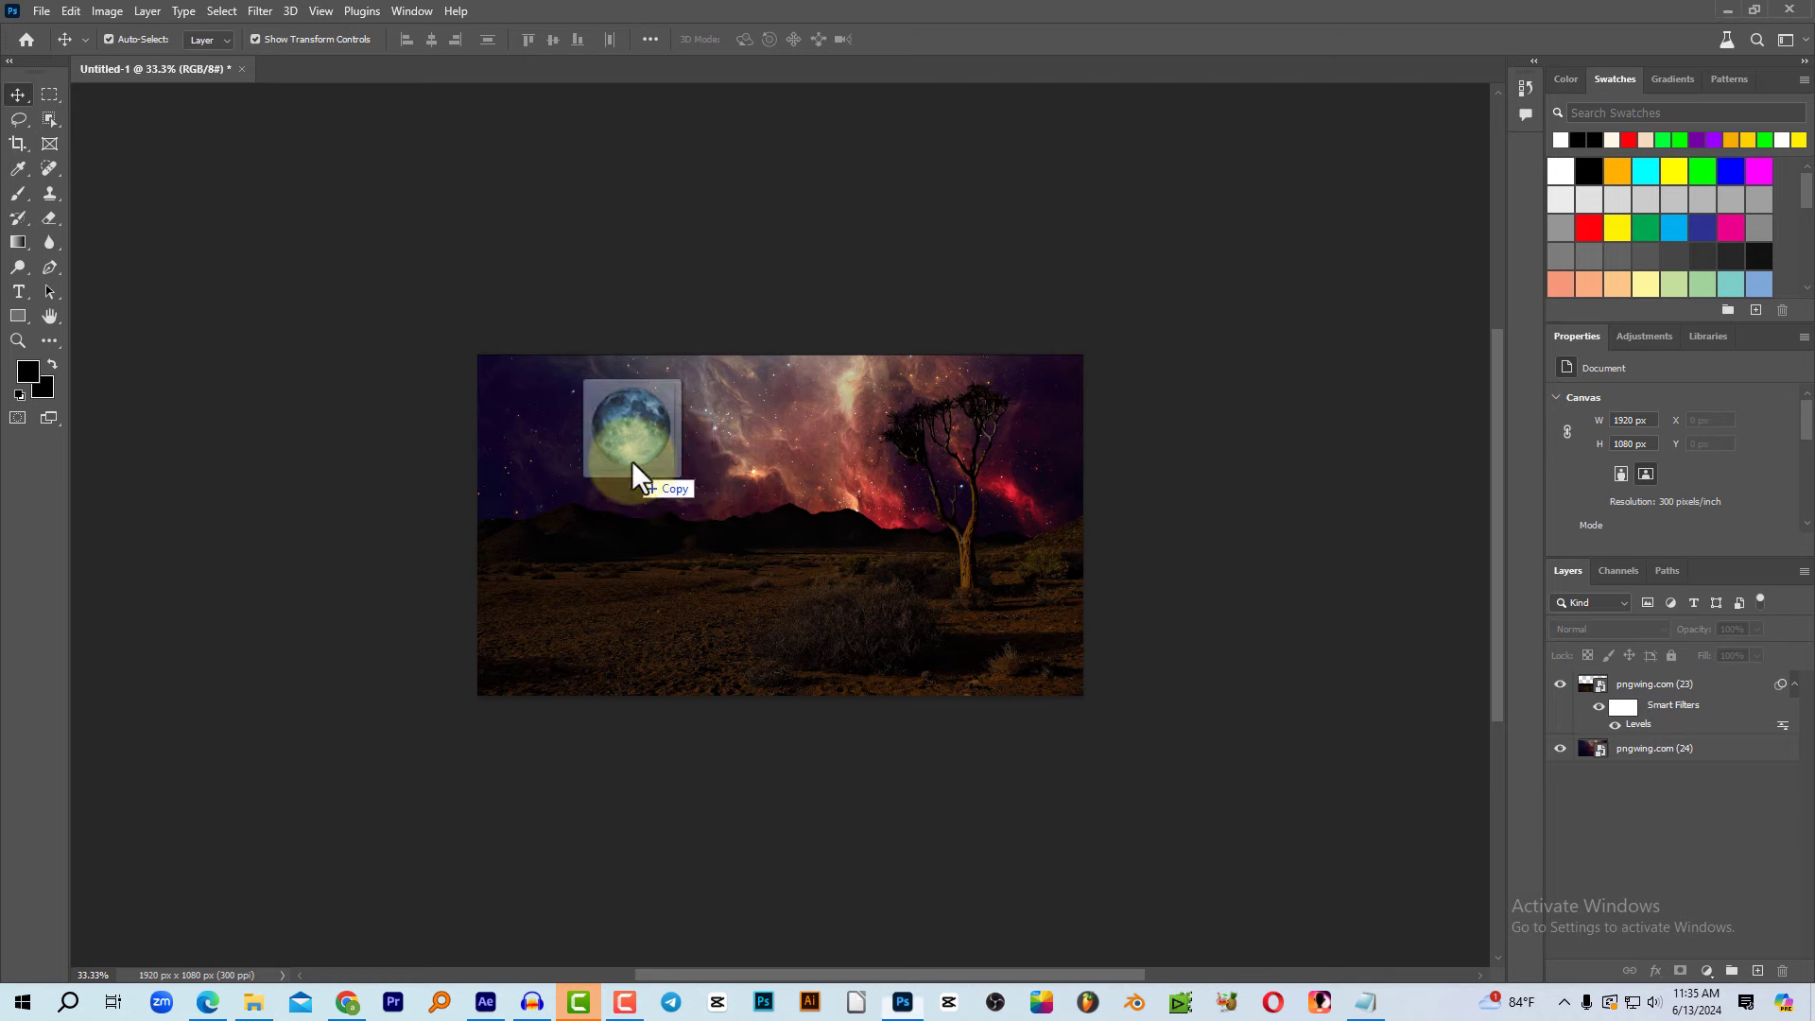
{"action": "left_click_drag", "start_coordinate": [716, 265], "coordinate": [652, 454]}
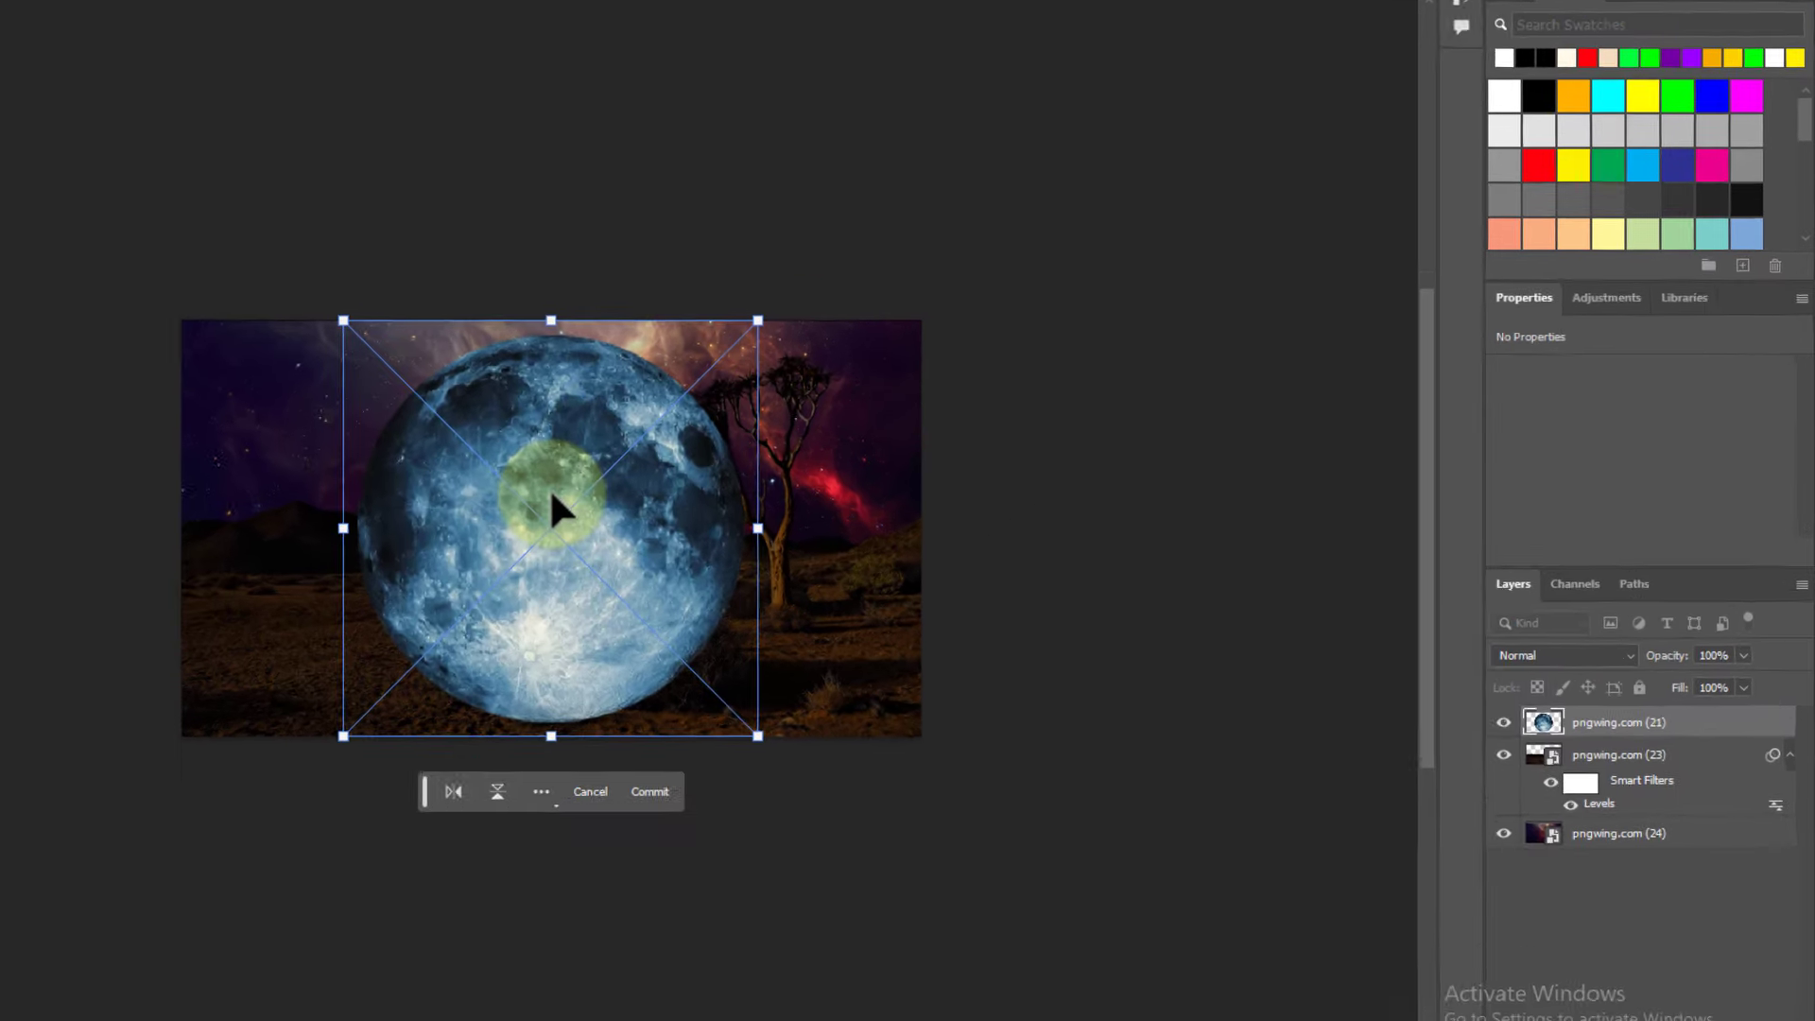
{"action": "left_click", "coordinate": [1196, 541]}
{"action": "left_click_drag", "start_coordinate": [1650, 687], "coordinate": [1646, 714]}
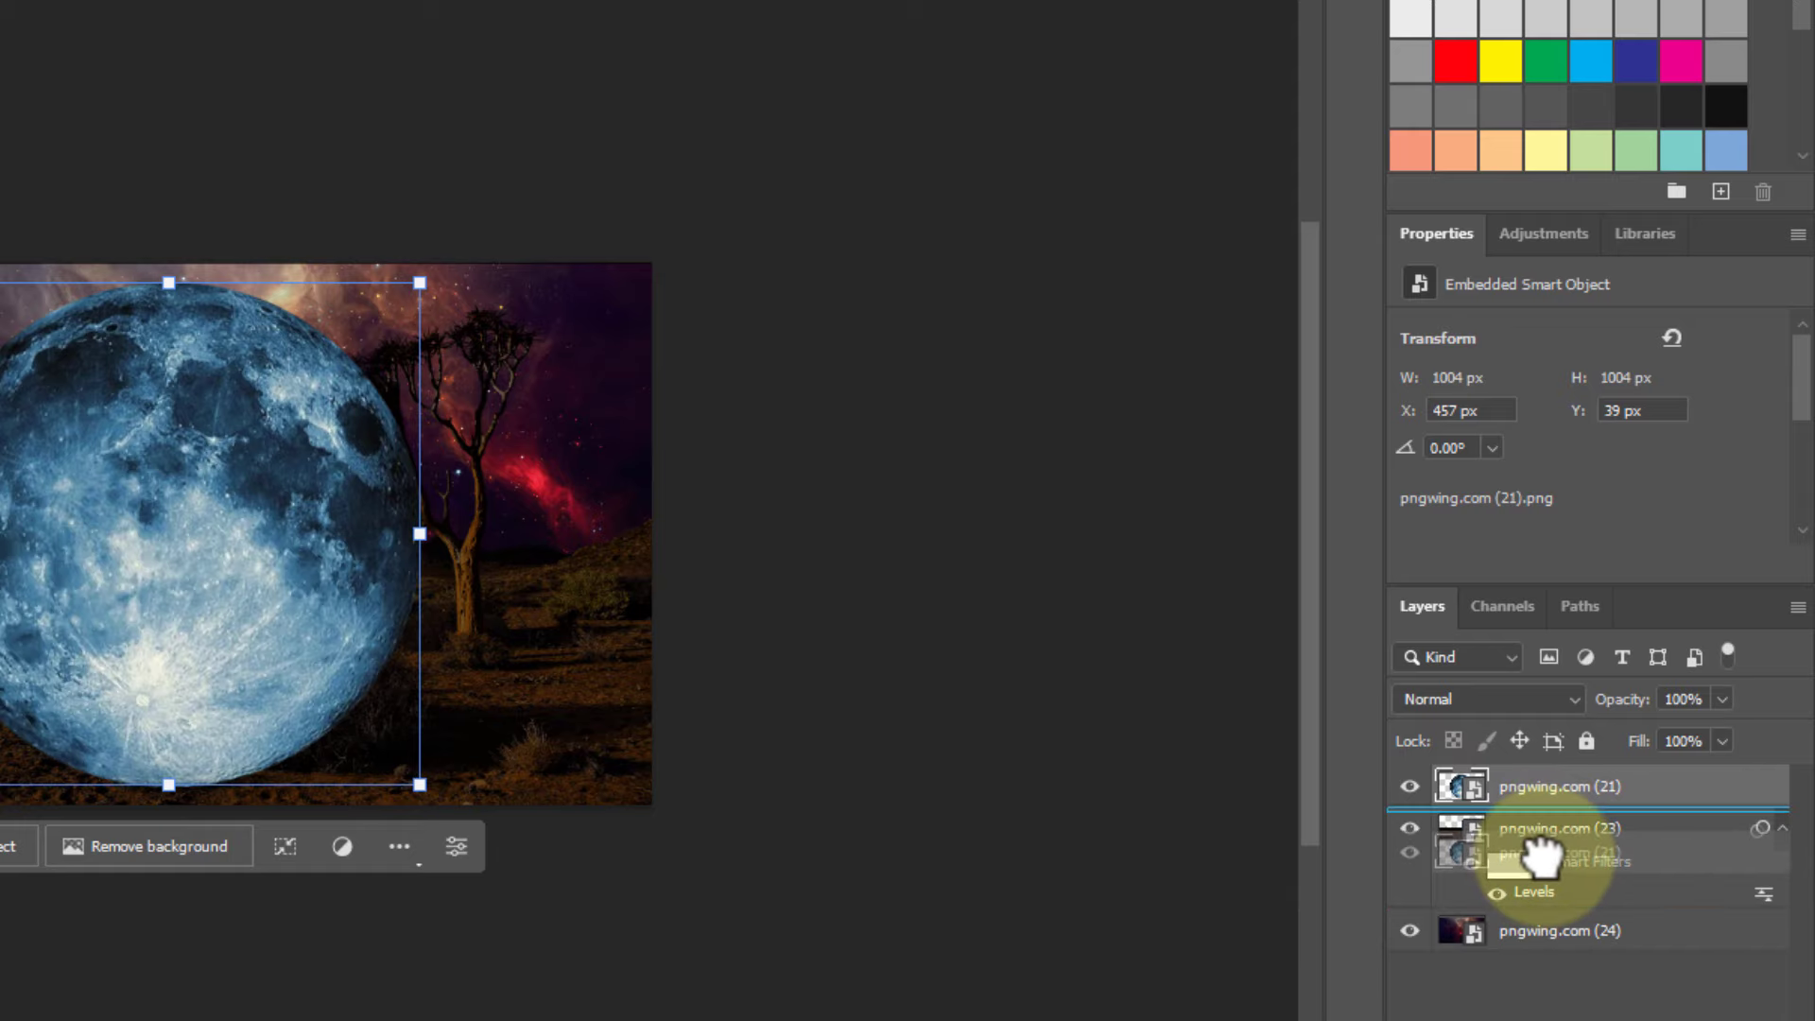
{"action": "left_click_drag", "start_coordinate": [1546, 835], "coordinate": [1541, 879]}
{"action": "mouse_move", "coordinate": [823, 357]}
{"action": "left_mouse_down"}
{"action": "mouse_move", "coordinate": [826, 452]}
{"action": "mouse_move", "coordinate": [794, 563]}
{"action": "mouse_move", "coordinate": [796, 433]}
{"action": "left_mouse_up"}
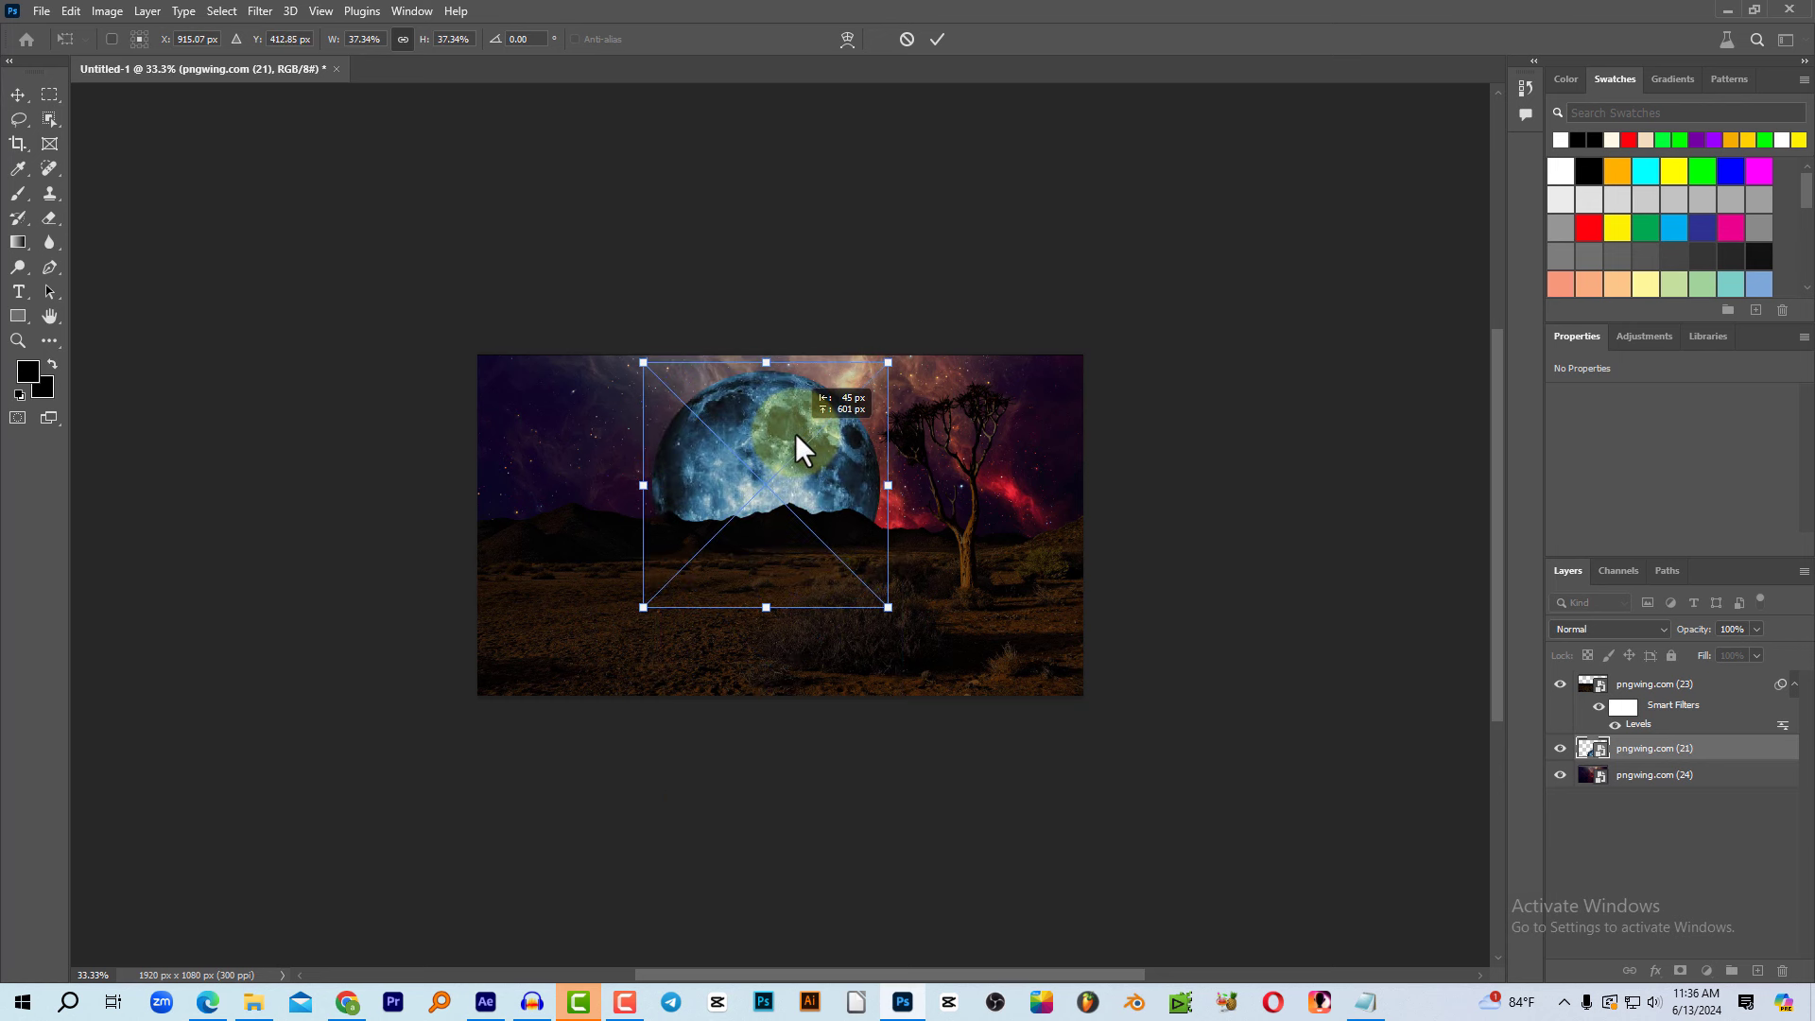
{"action": "double_click", "coordinate": [796, 378]}
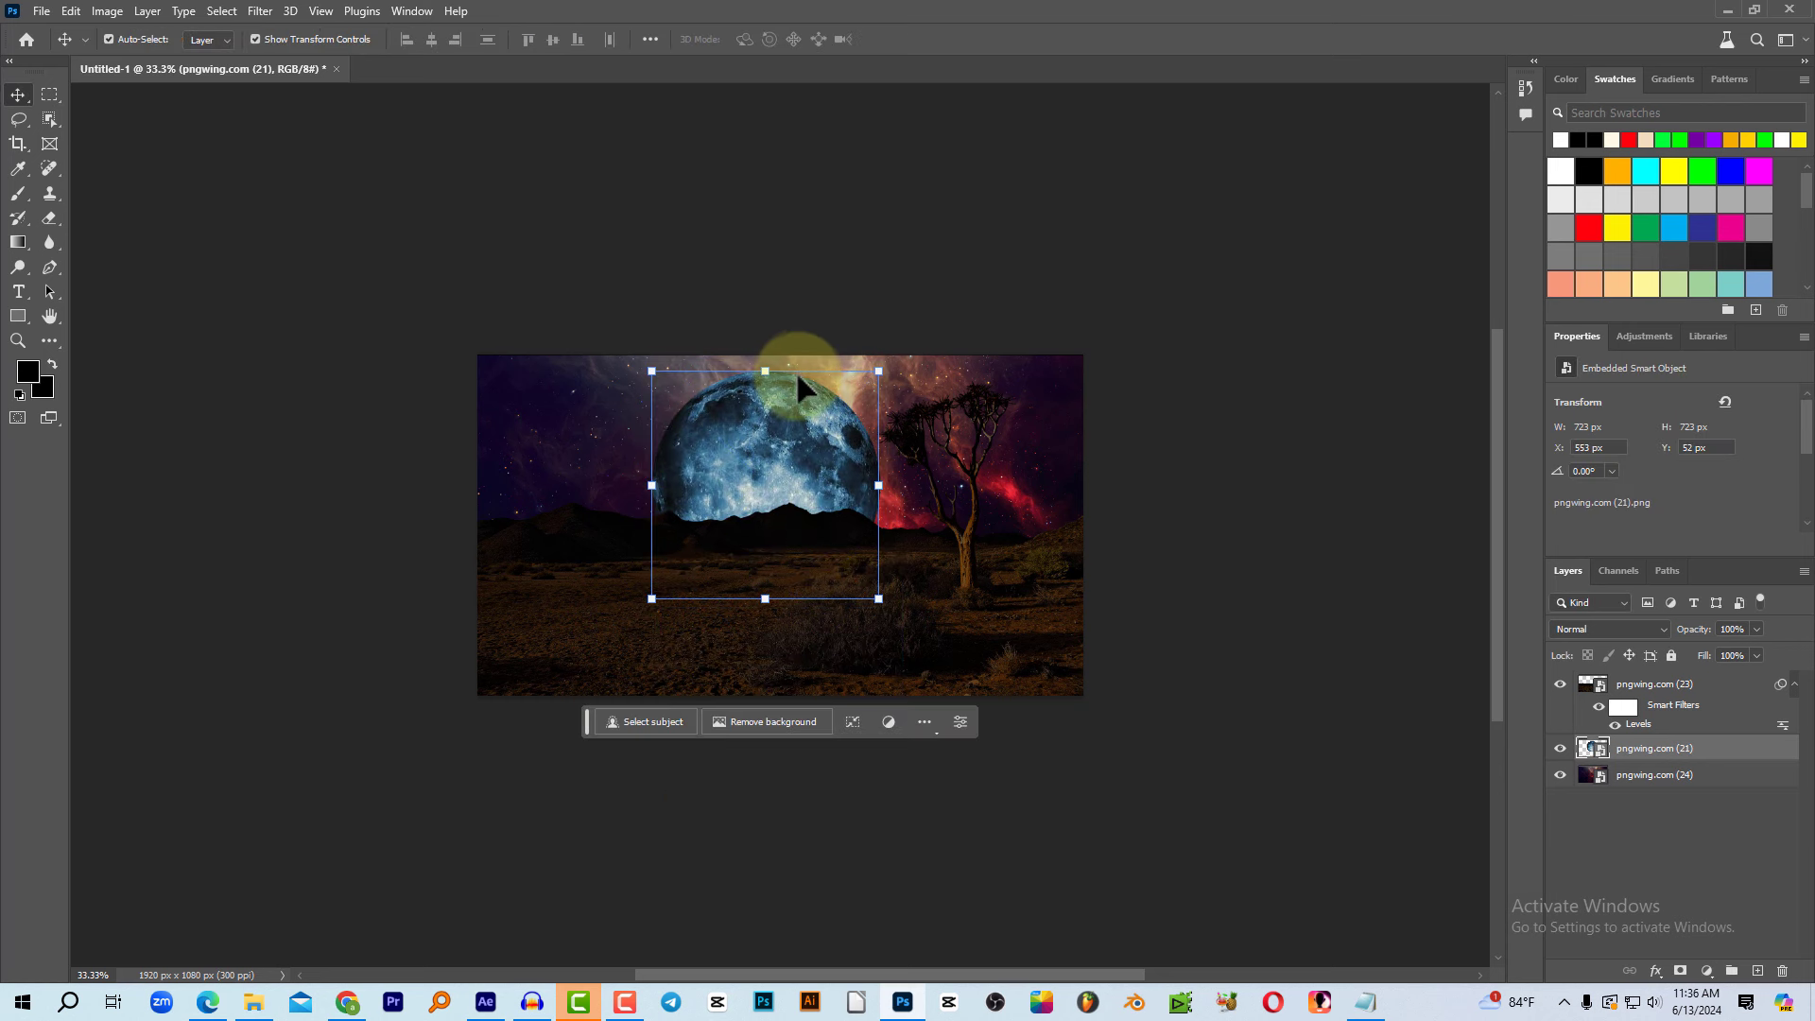
{"action": "key", "text": "ctrl+plus"}
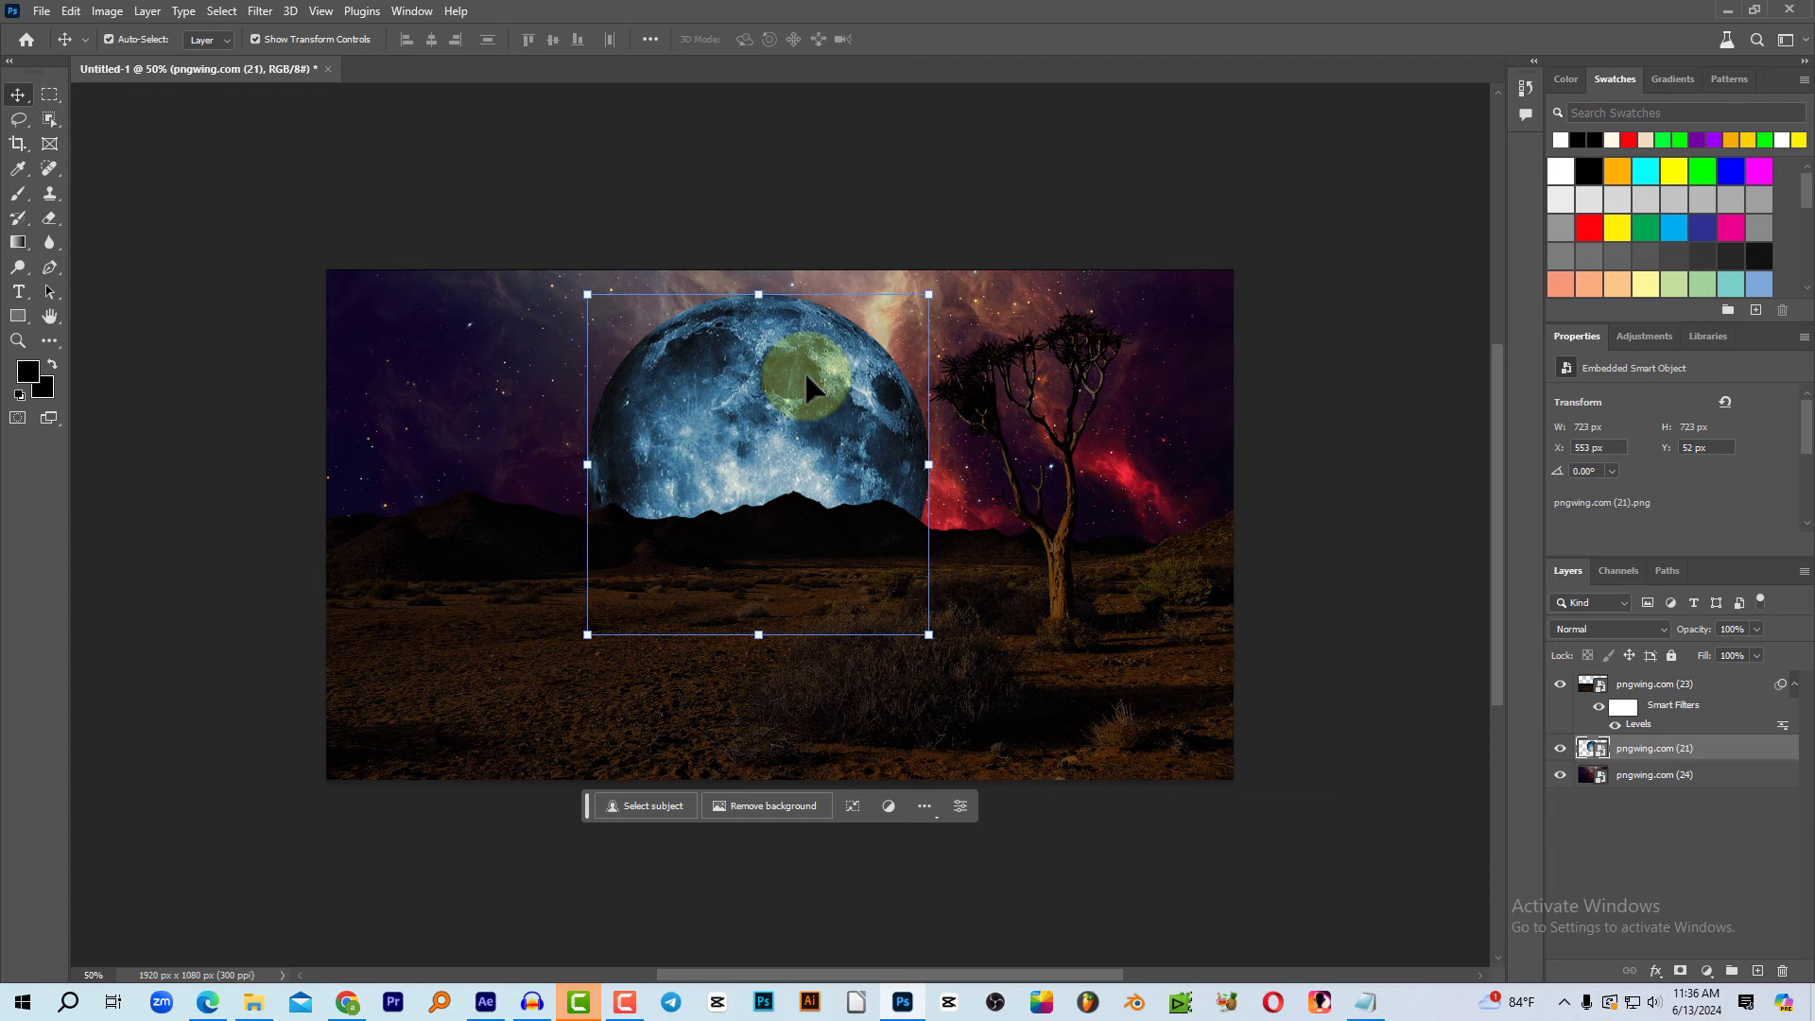
{"action": "key", "text": "ctrl+l"}
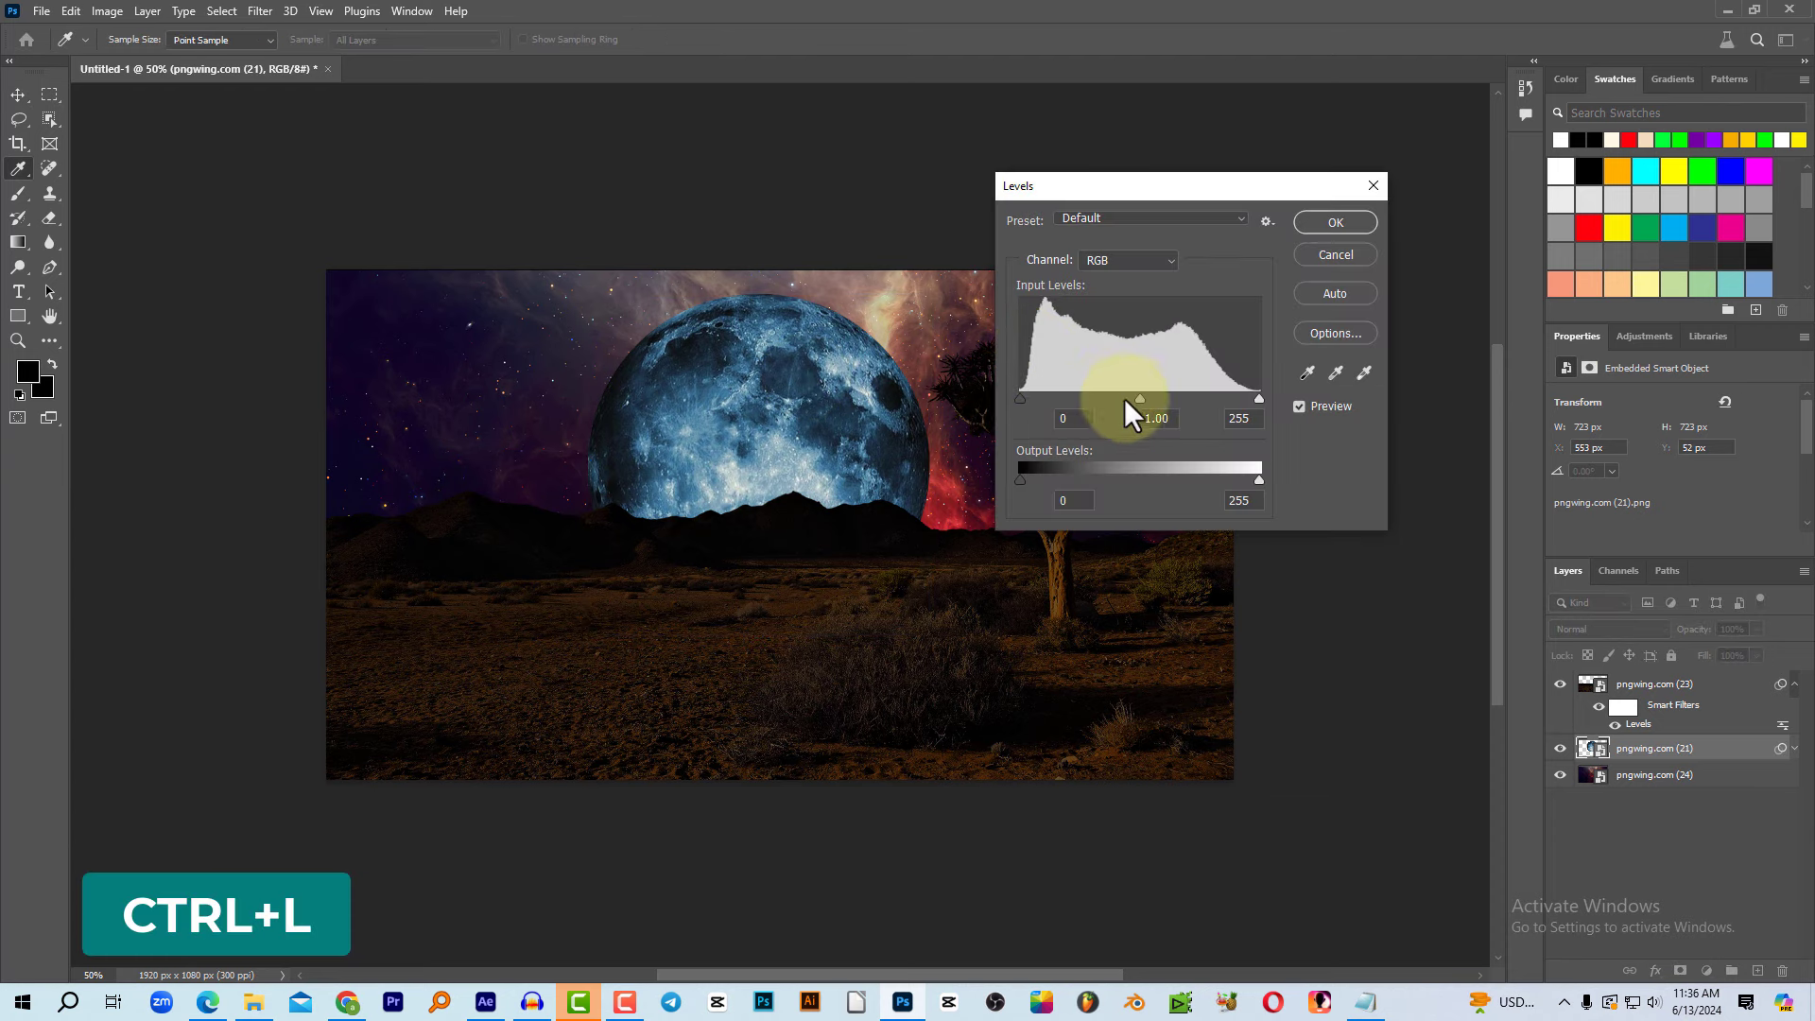
Step: Darken the moon with Levels by lowering its midtones and output highlights
{"action": "left_click_drag", "start_coordinate": [1139, 402], "coordinate": [1169, 406]}
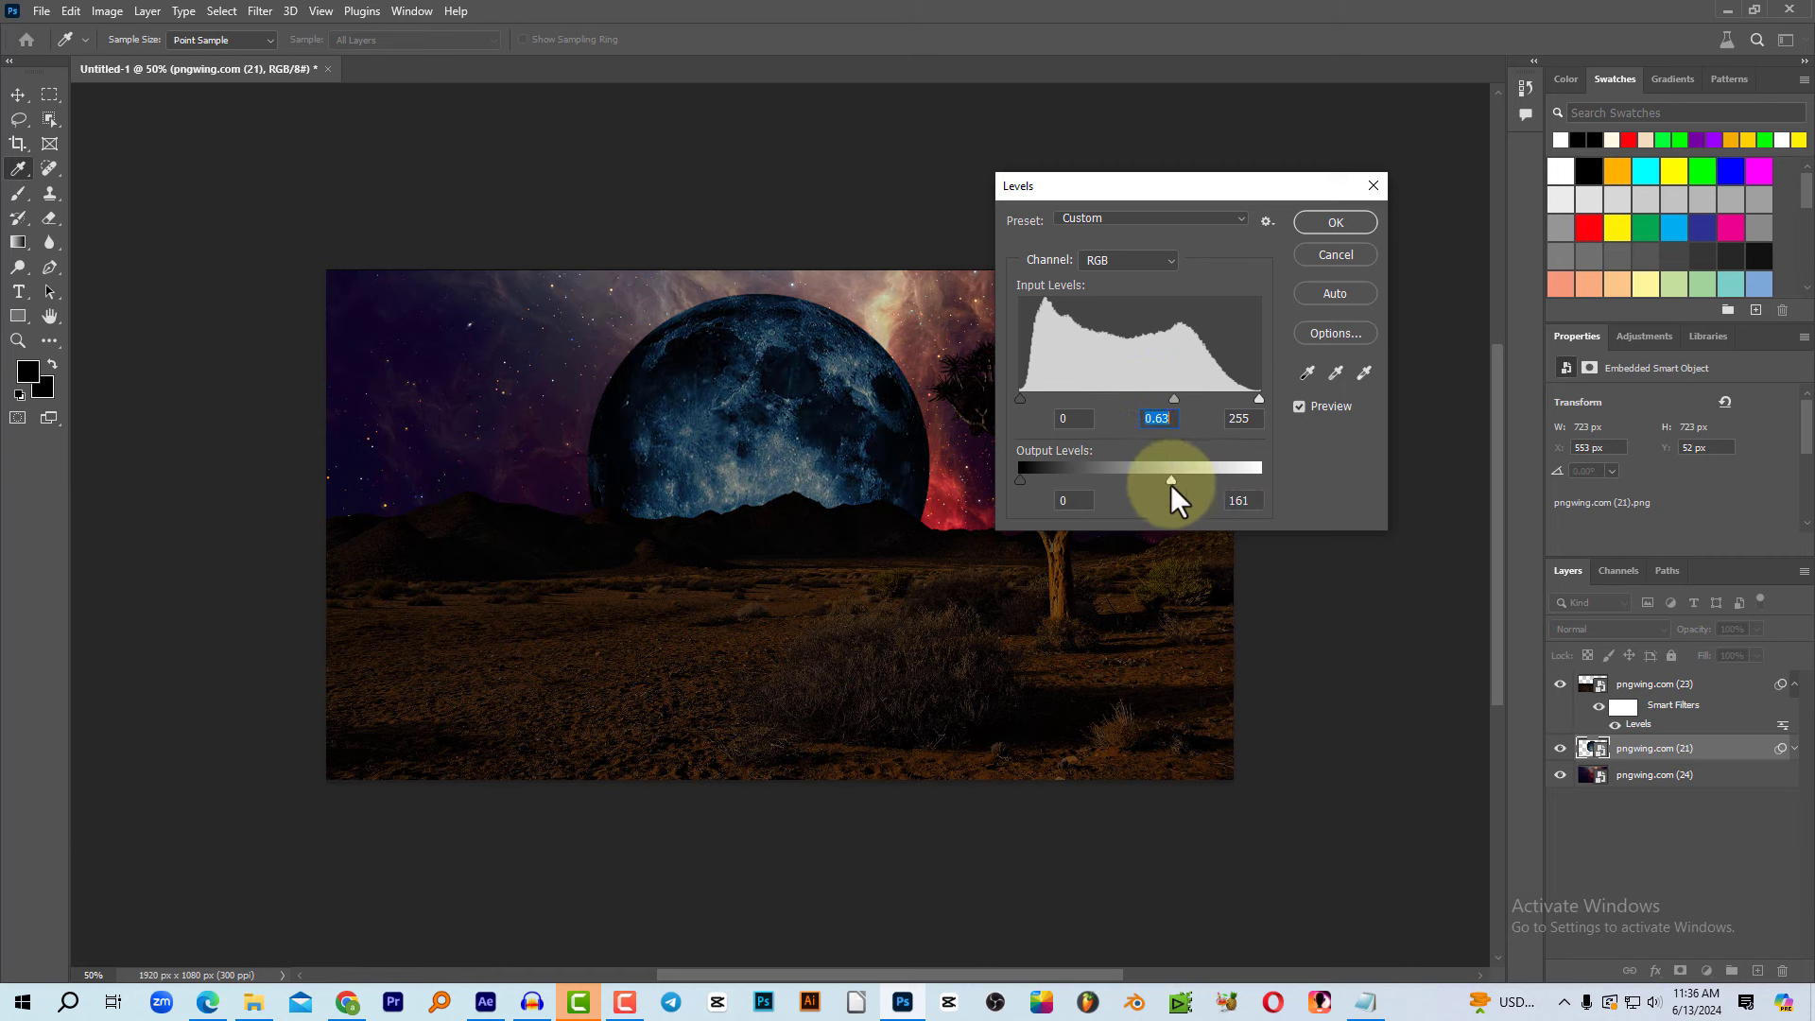
{"action": "left_click_drag", "start_coordinate": [1258, 480], "coordinate": [1184, 480]}
{"action": "left_click", "coordinate": [1175, 399]}
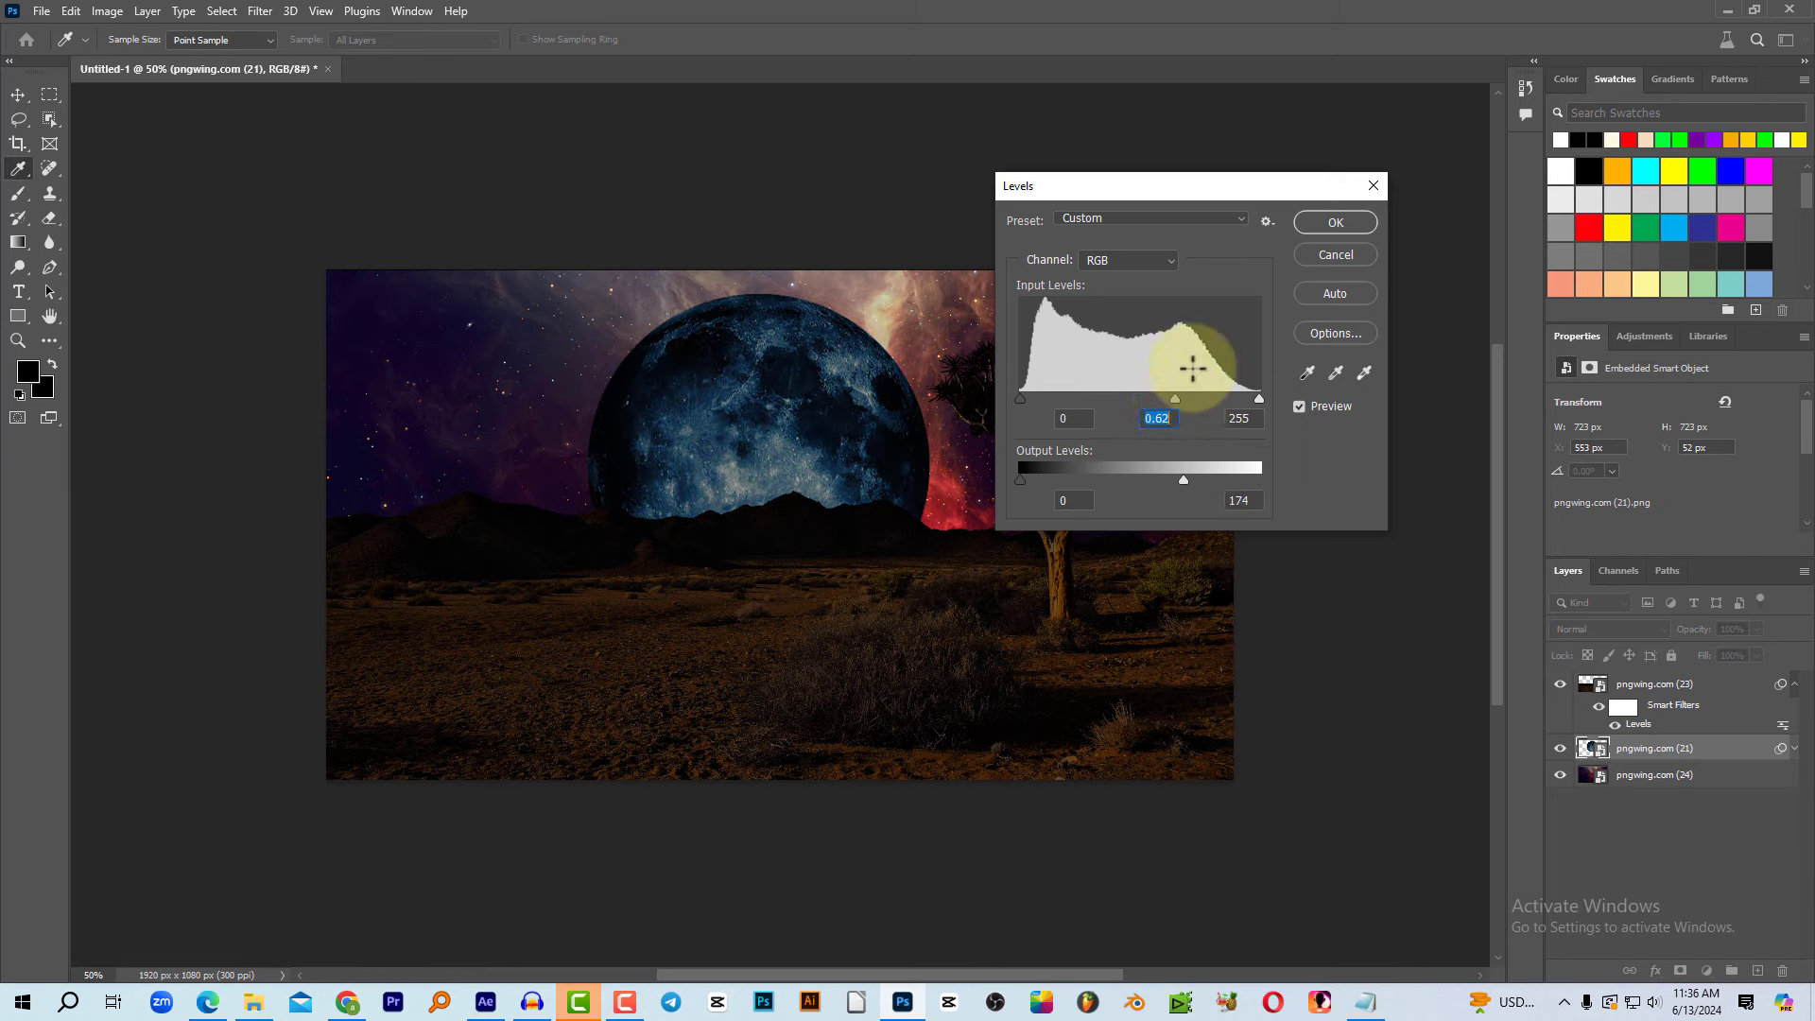
{"action": "left_click", "coordinate": [1314, 221]}
Step: Turn the moon deep red with a Channel Mixer filter and shift it slightly right
{"action": "left_click", "coordinate": [107, 11]}
{"action": "mouse_move", "coordinate": [142, 60]}
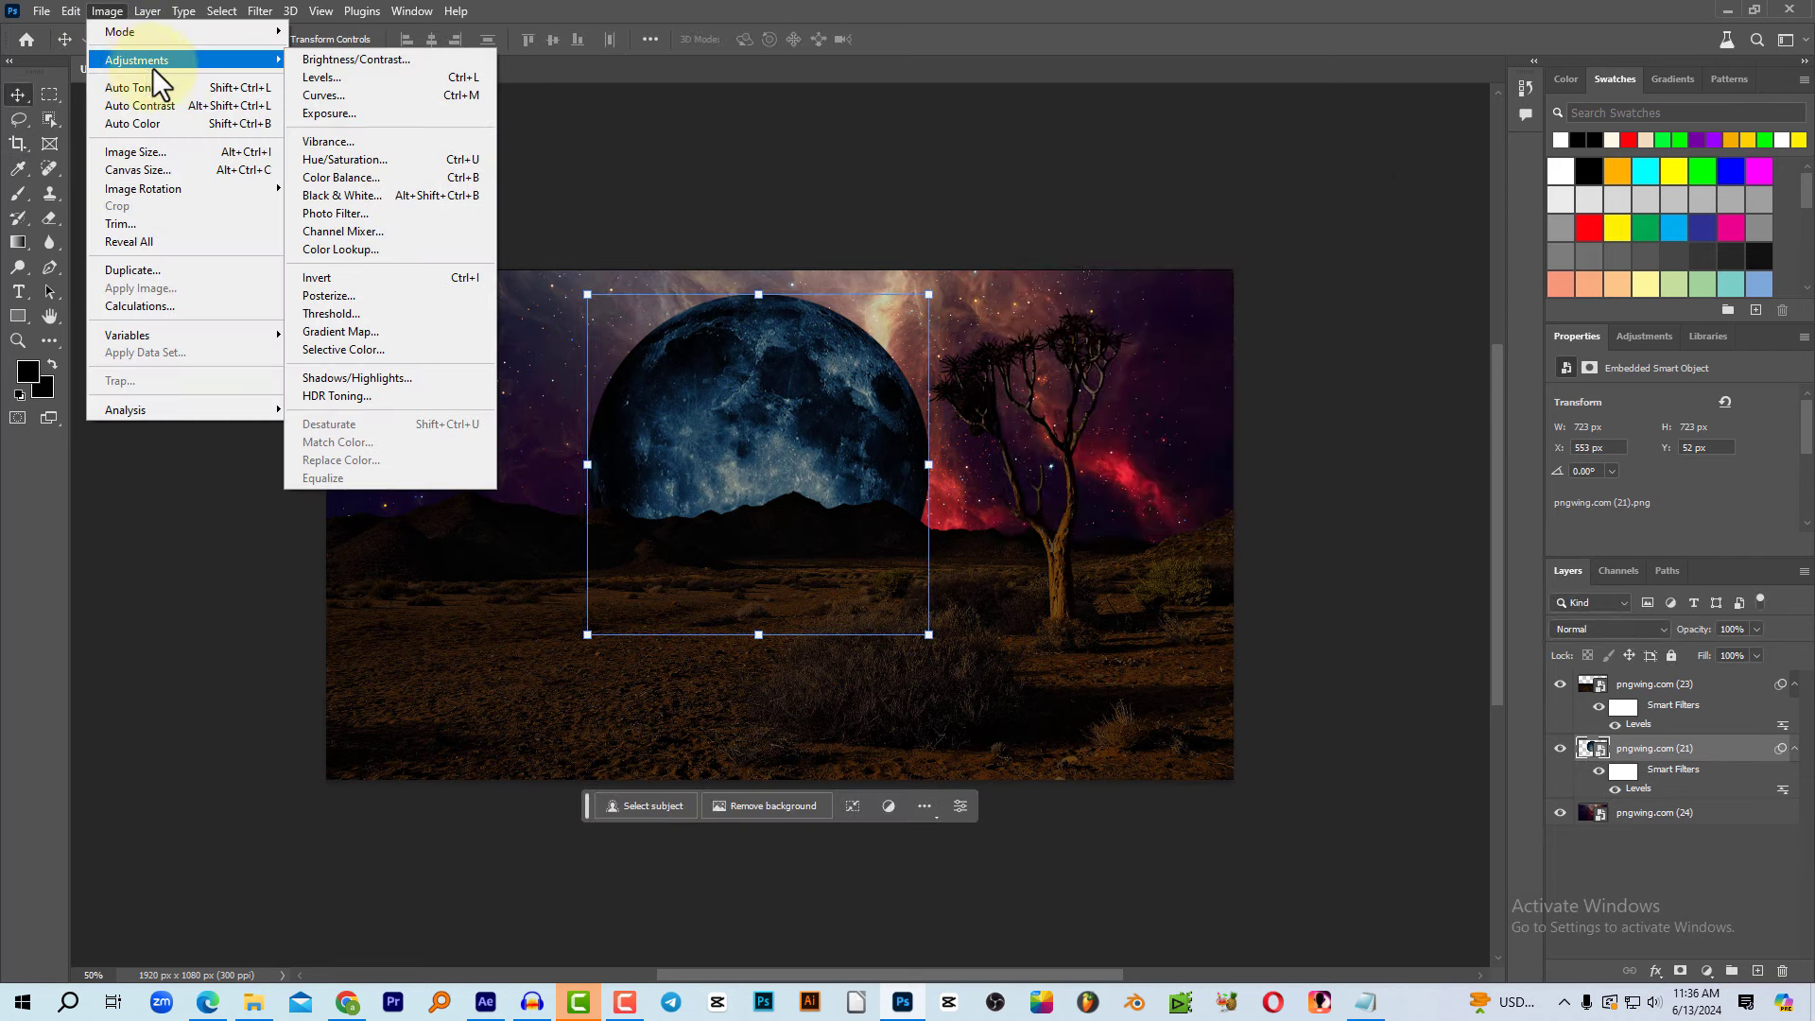
{"action": "left_click", "coordinate": [366, 233]}
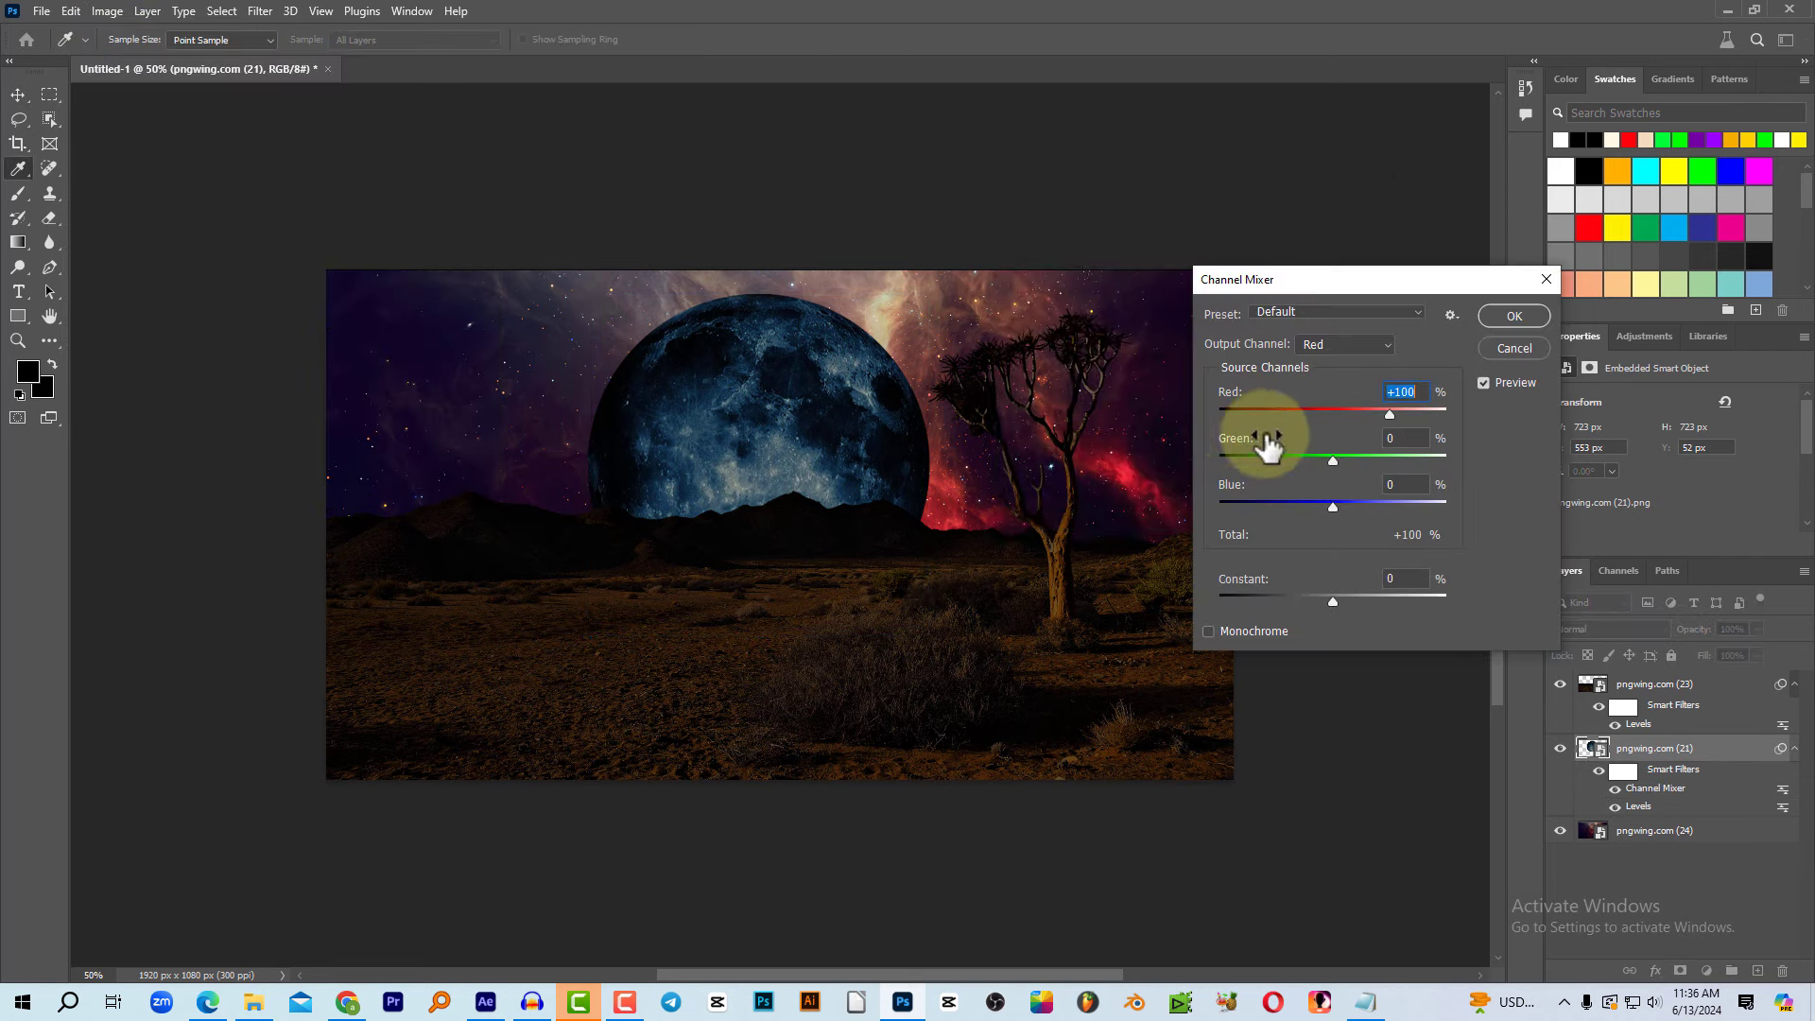
{"action": "mouse_move", "coordinate": [1334, 460]}
{"action": "left_mouse_down"}
{"action": "mouse_move", "coordinate": [1357, 460]}
{"action": "mouse_move", "coordinate": [1388, 506]}
{"action": "mouse_move", "coordinate": [1330, 414]}
{"action": "mouse_move", "coordinate": [1412, 462]}
{"action": "left_mouse_up"}
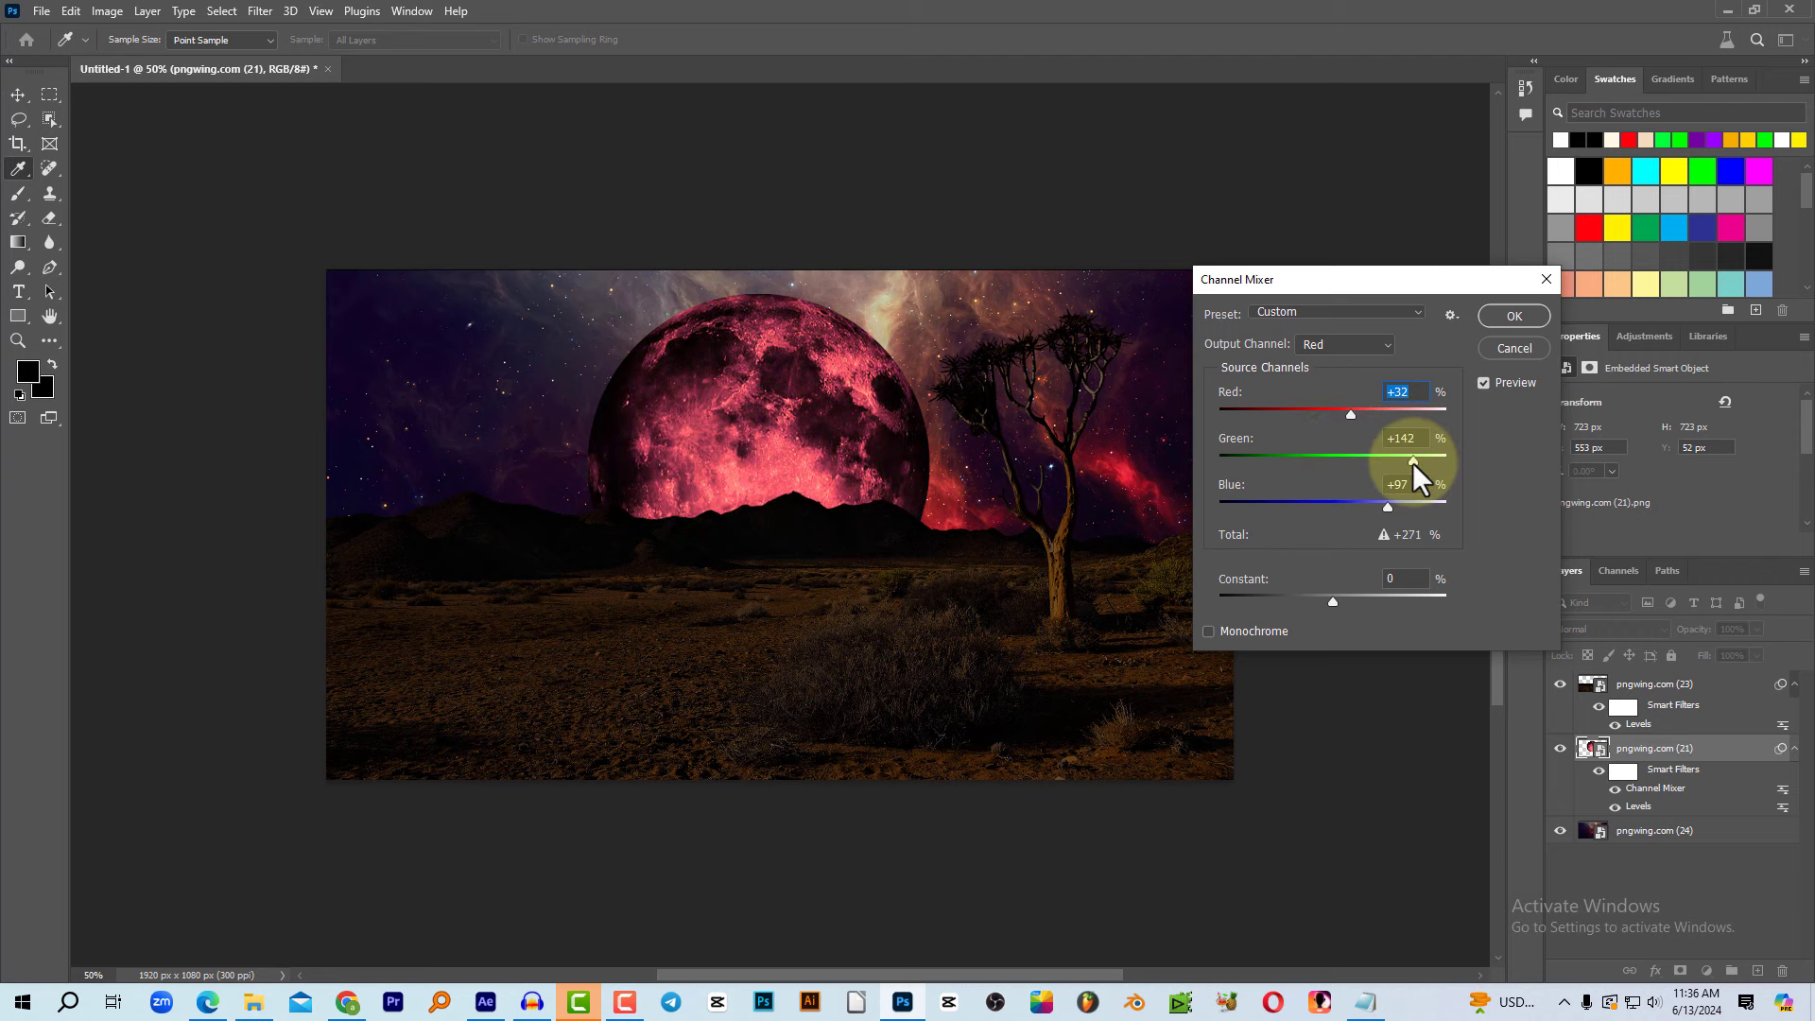
{"action": "left_click", "coordinate": [1514, 315]}
{"action": "left_click_drag", "start_coordinate": [866, 405], "coordinate": [885, 399]}
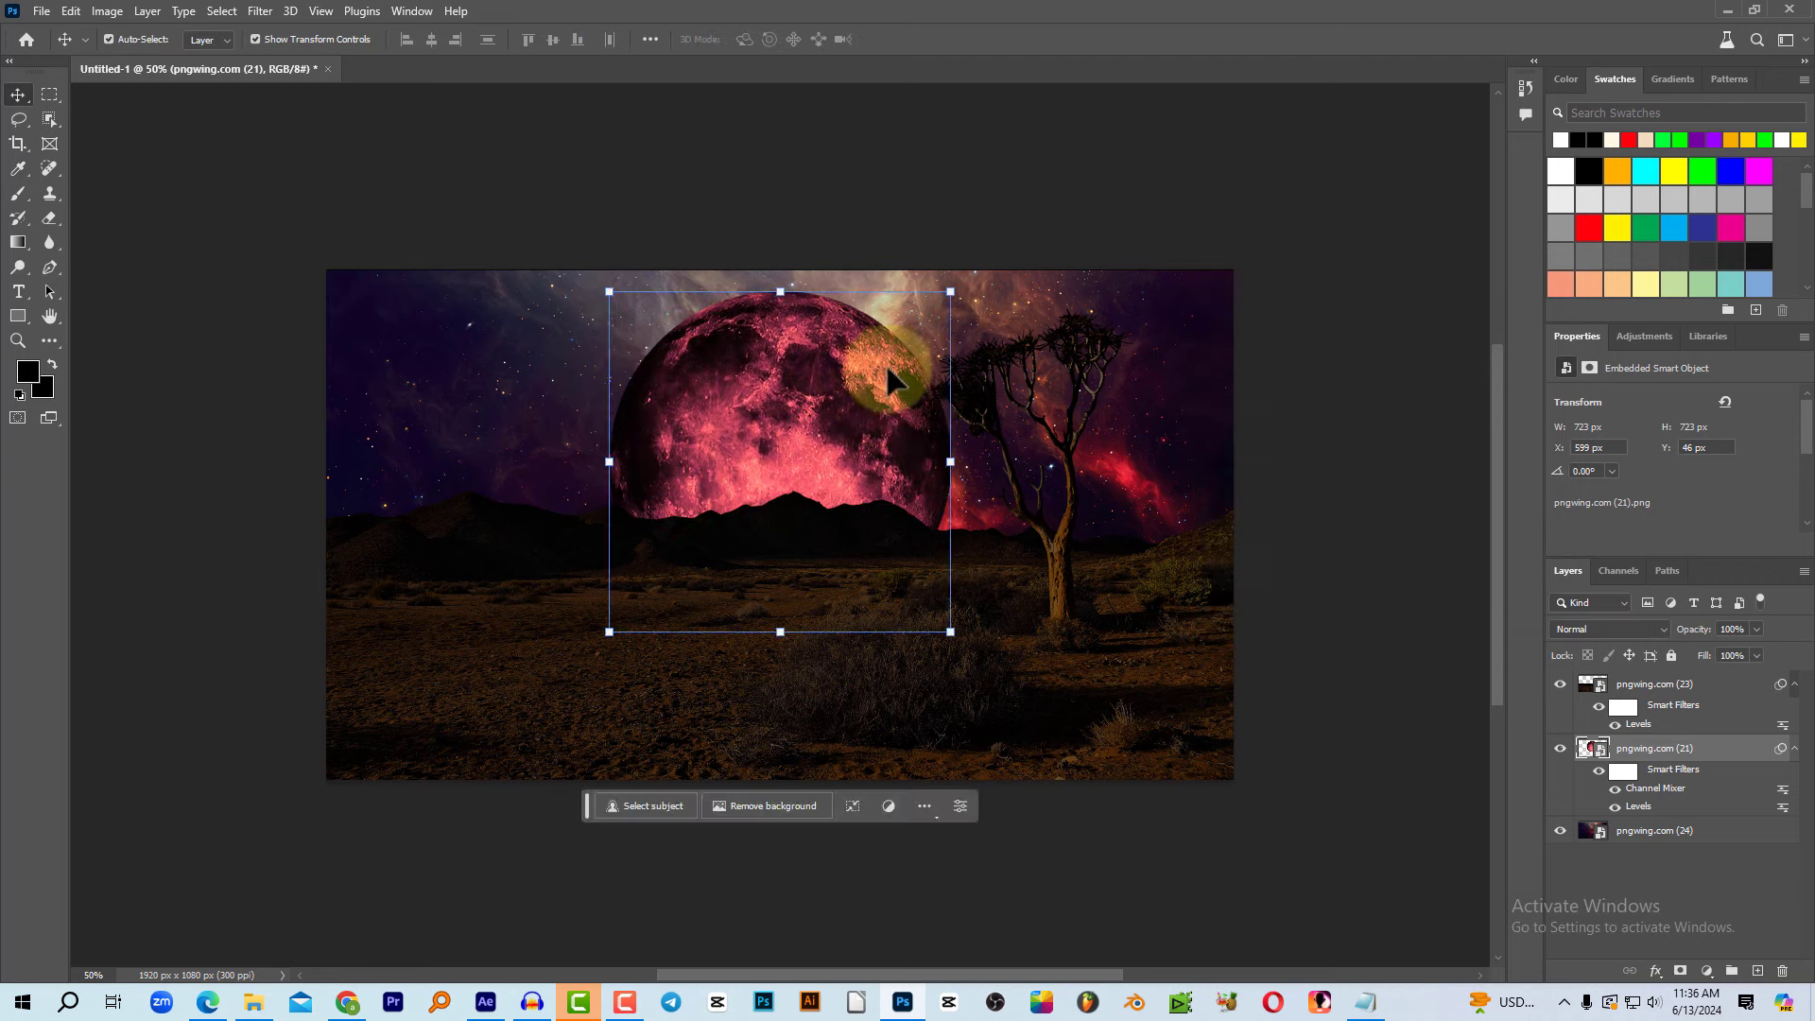
{"action": "key", "text": "alt+Tab"}
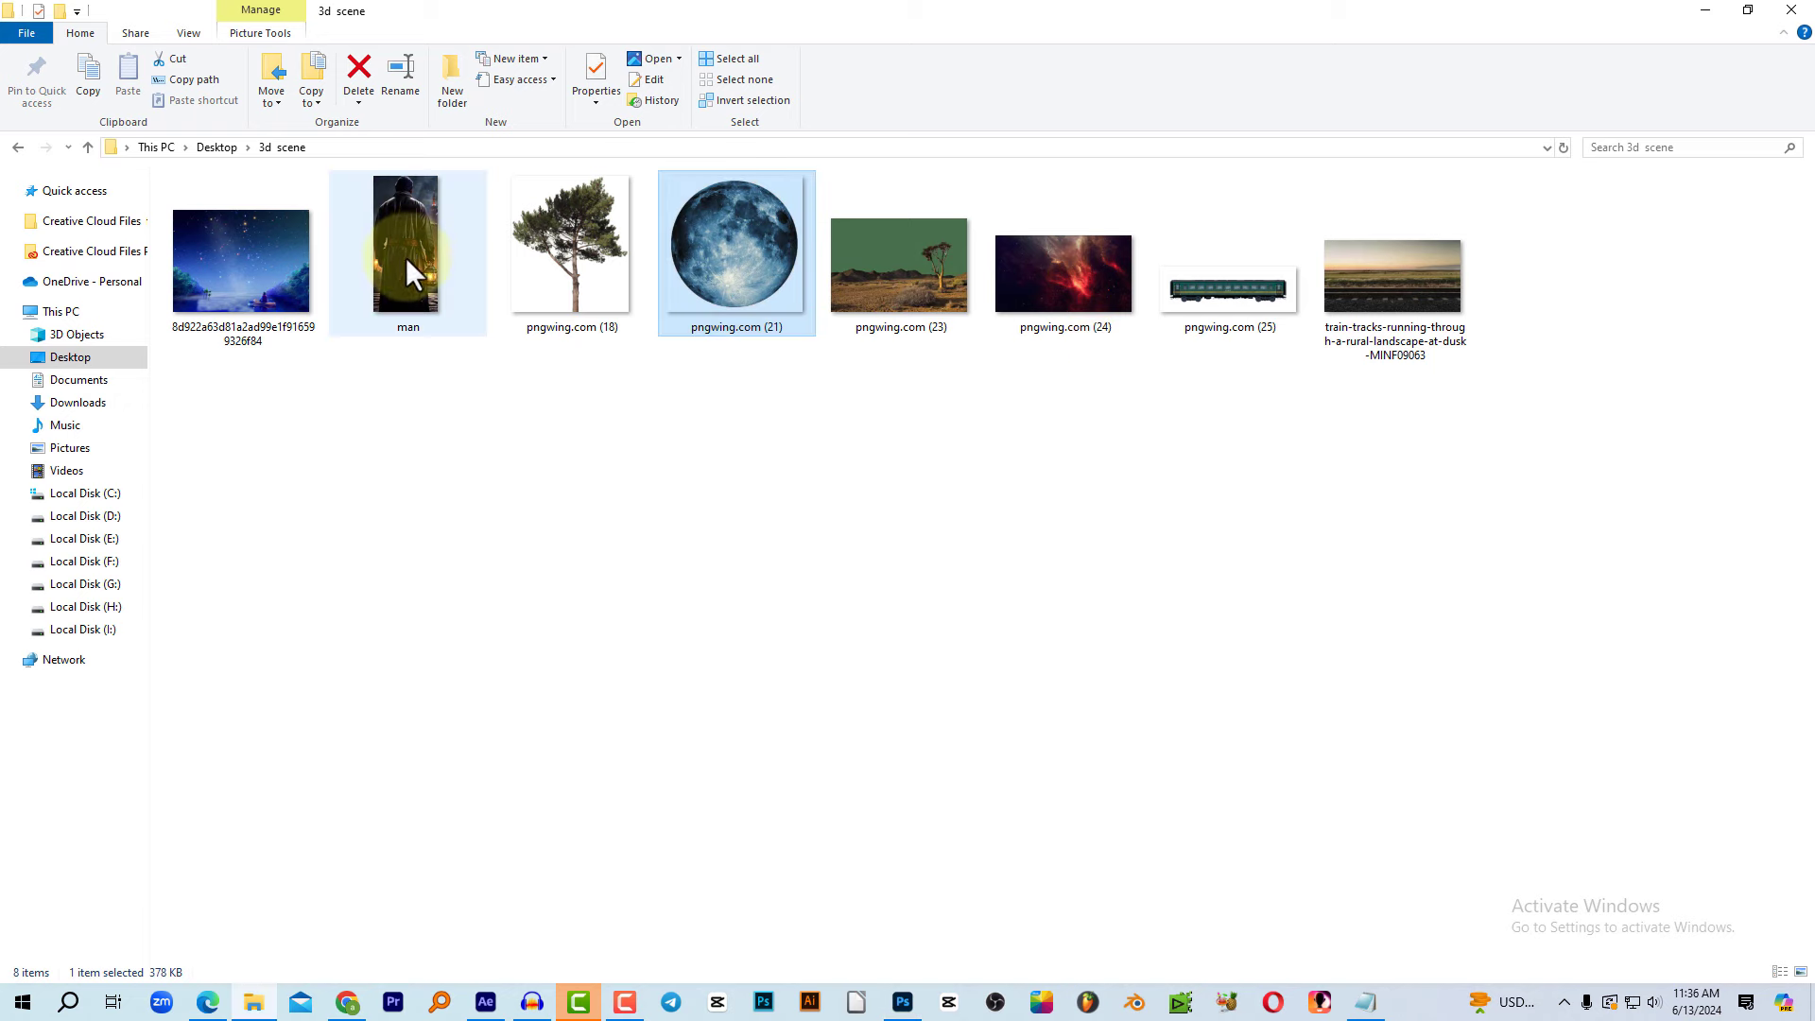
Step: Place the lantern-bearing man at about 38% size in front of the moon
{"action": "mouse_move", "coordinate": [406, 257]}
{"action": "left_mouse_down"}
{"action": "mouse_move", "coordinate": [658, 423]}
{"action": "mouse_move", "coordinate": [984, 457]}
{"action": "left_mouse_up"}
{"action": "key", "text": "alt+Tab"}
{"action": "left_click_drag", "start_coordinate": [899, 521], "coordinate": [871, 526]}
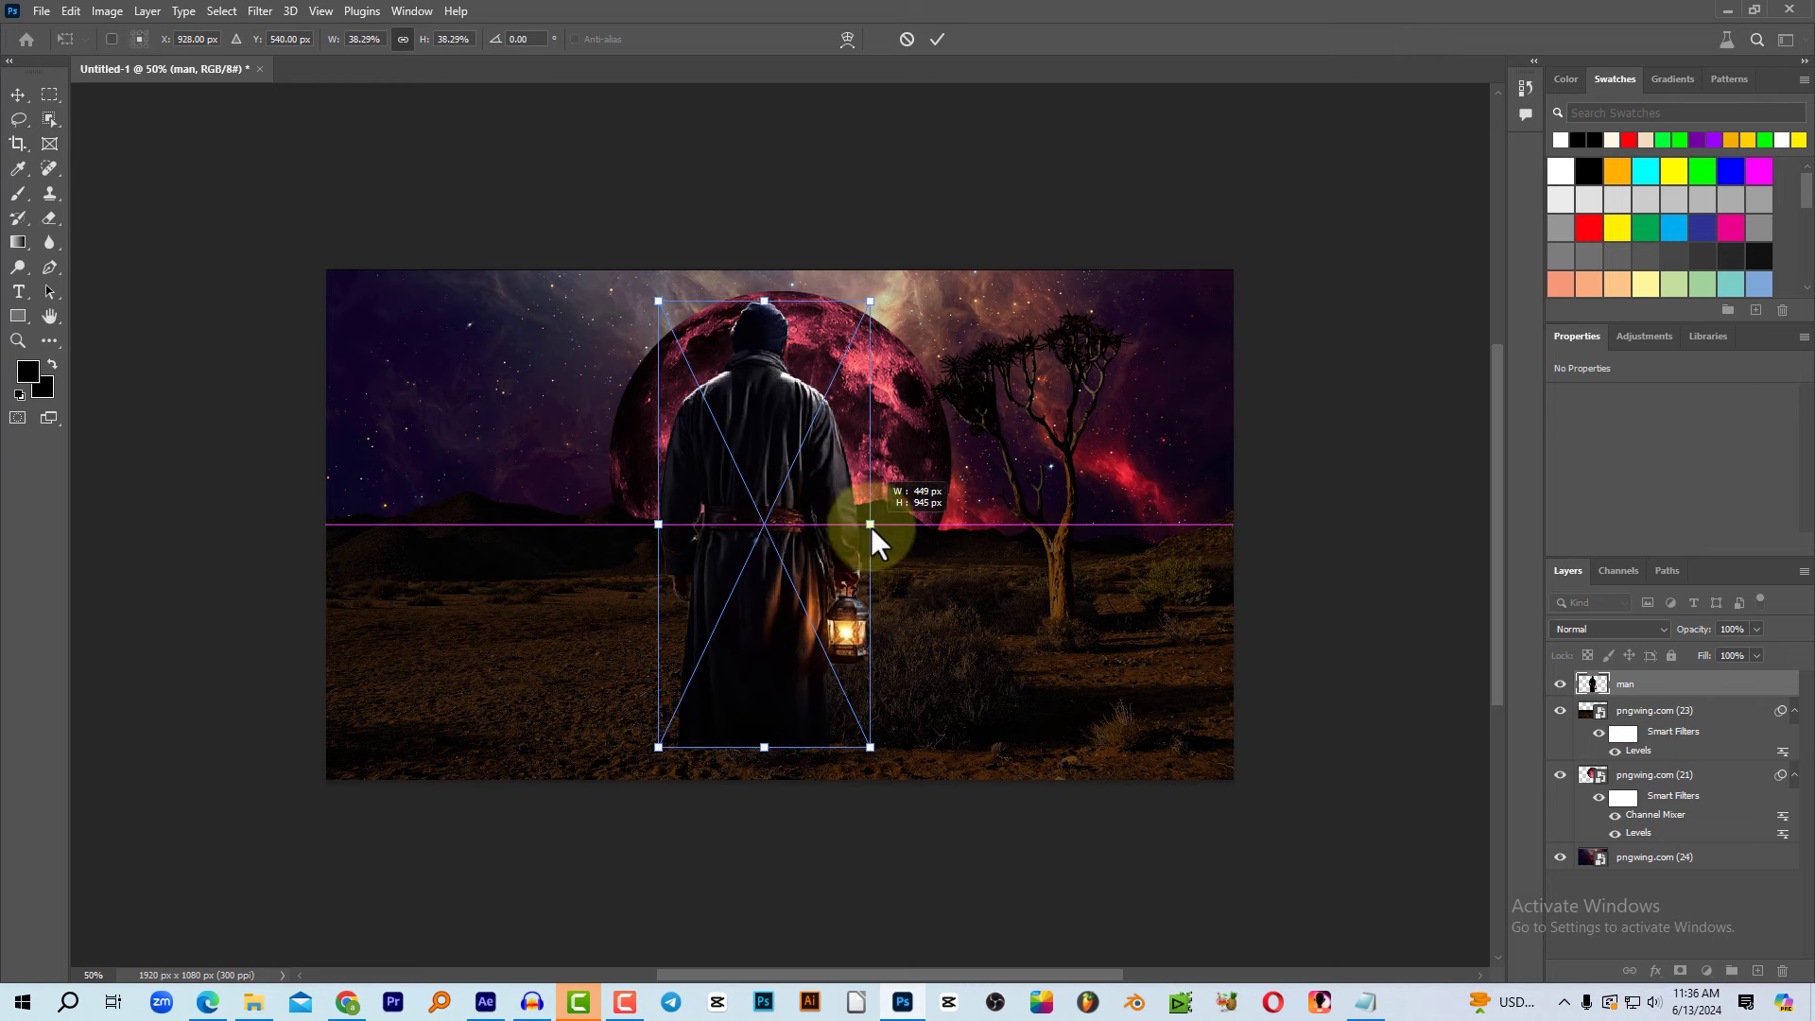
{"action": "key", "text": "Return"}
{"action": "left_click_drag", "start_coordinate": [761, 497], "coordinate": [827, 537]}
Step: Place the train-tracks photo, enlarge it, and move it to the lower-left of the canvas
{"action": "key", "text": "alt+Tab"}
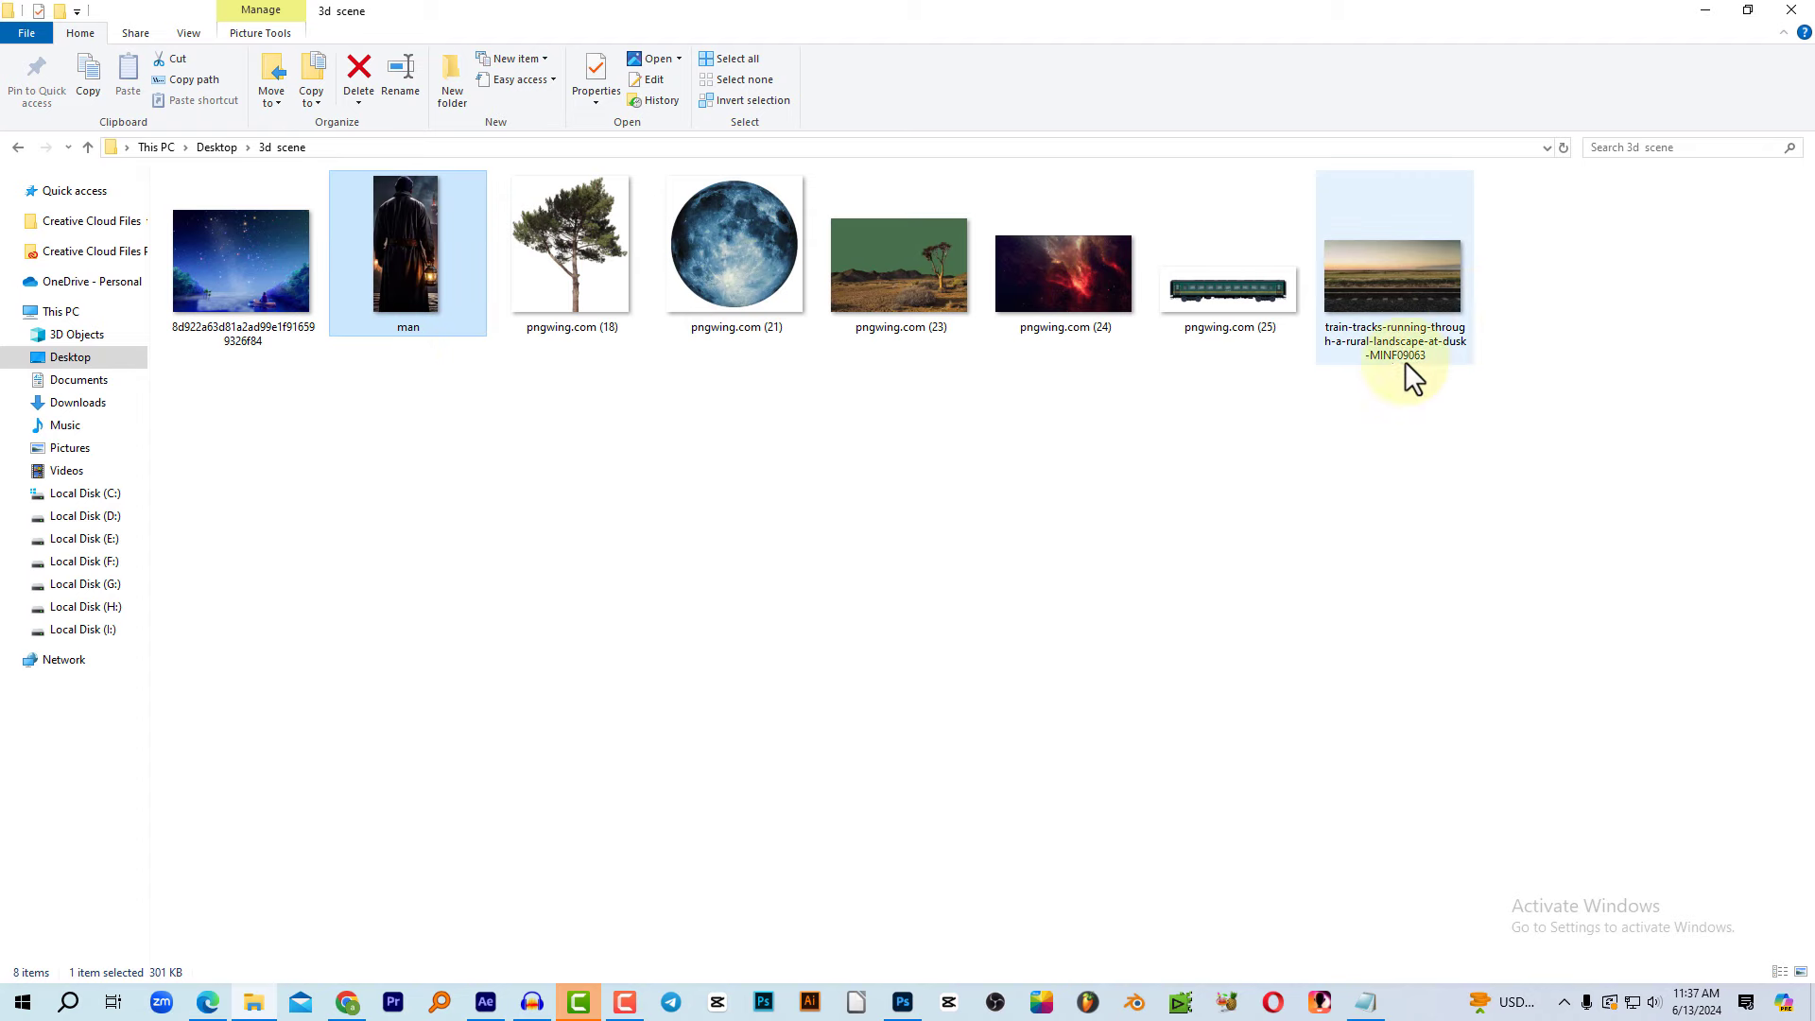
{"action": "left_click_drag", "start_coordinate": [1397, 283], "coordinate": [798, 472]}
{"action": "key", "text": "alt+Tab"}
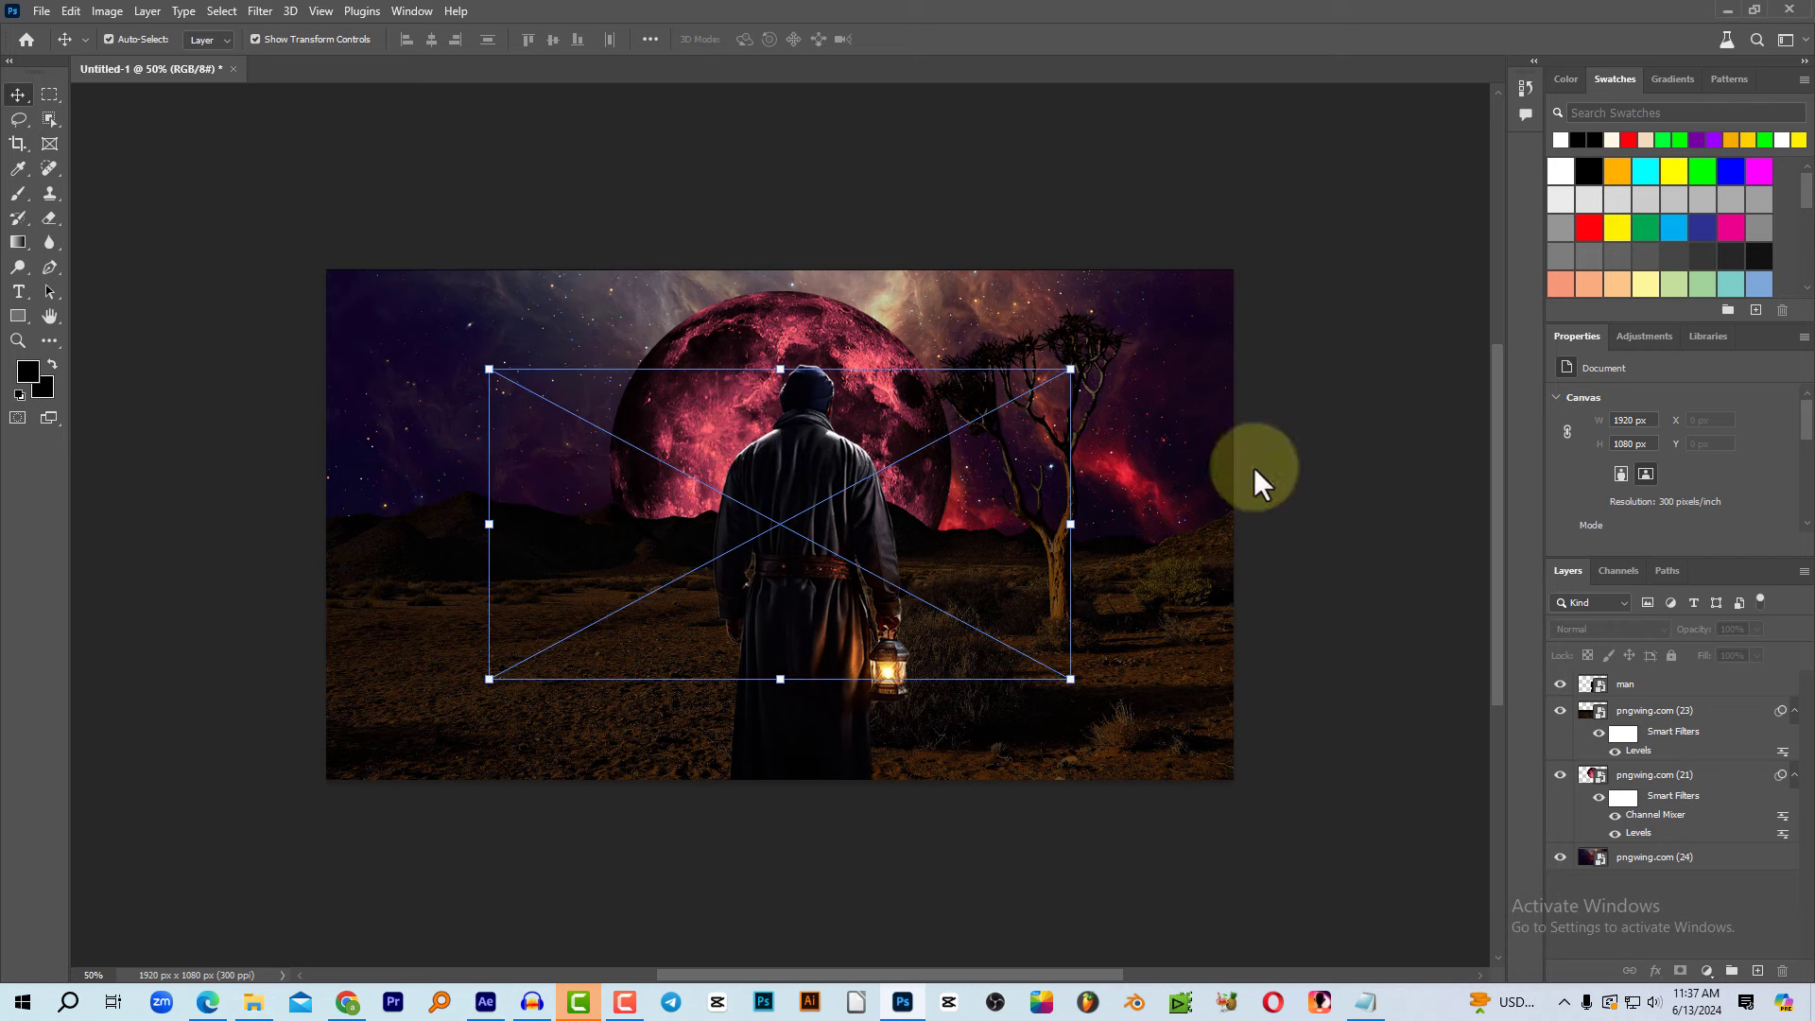
{"action": "left_click_drag", "start_coordinate": [879, 366], "coordinate": [883, 333]}
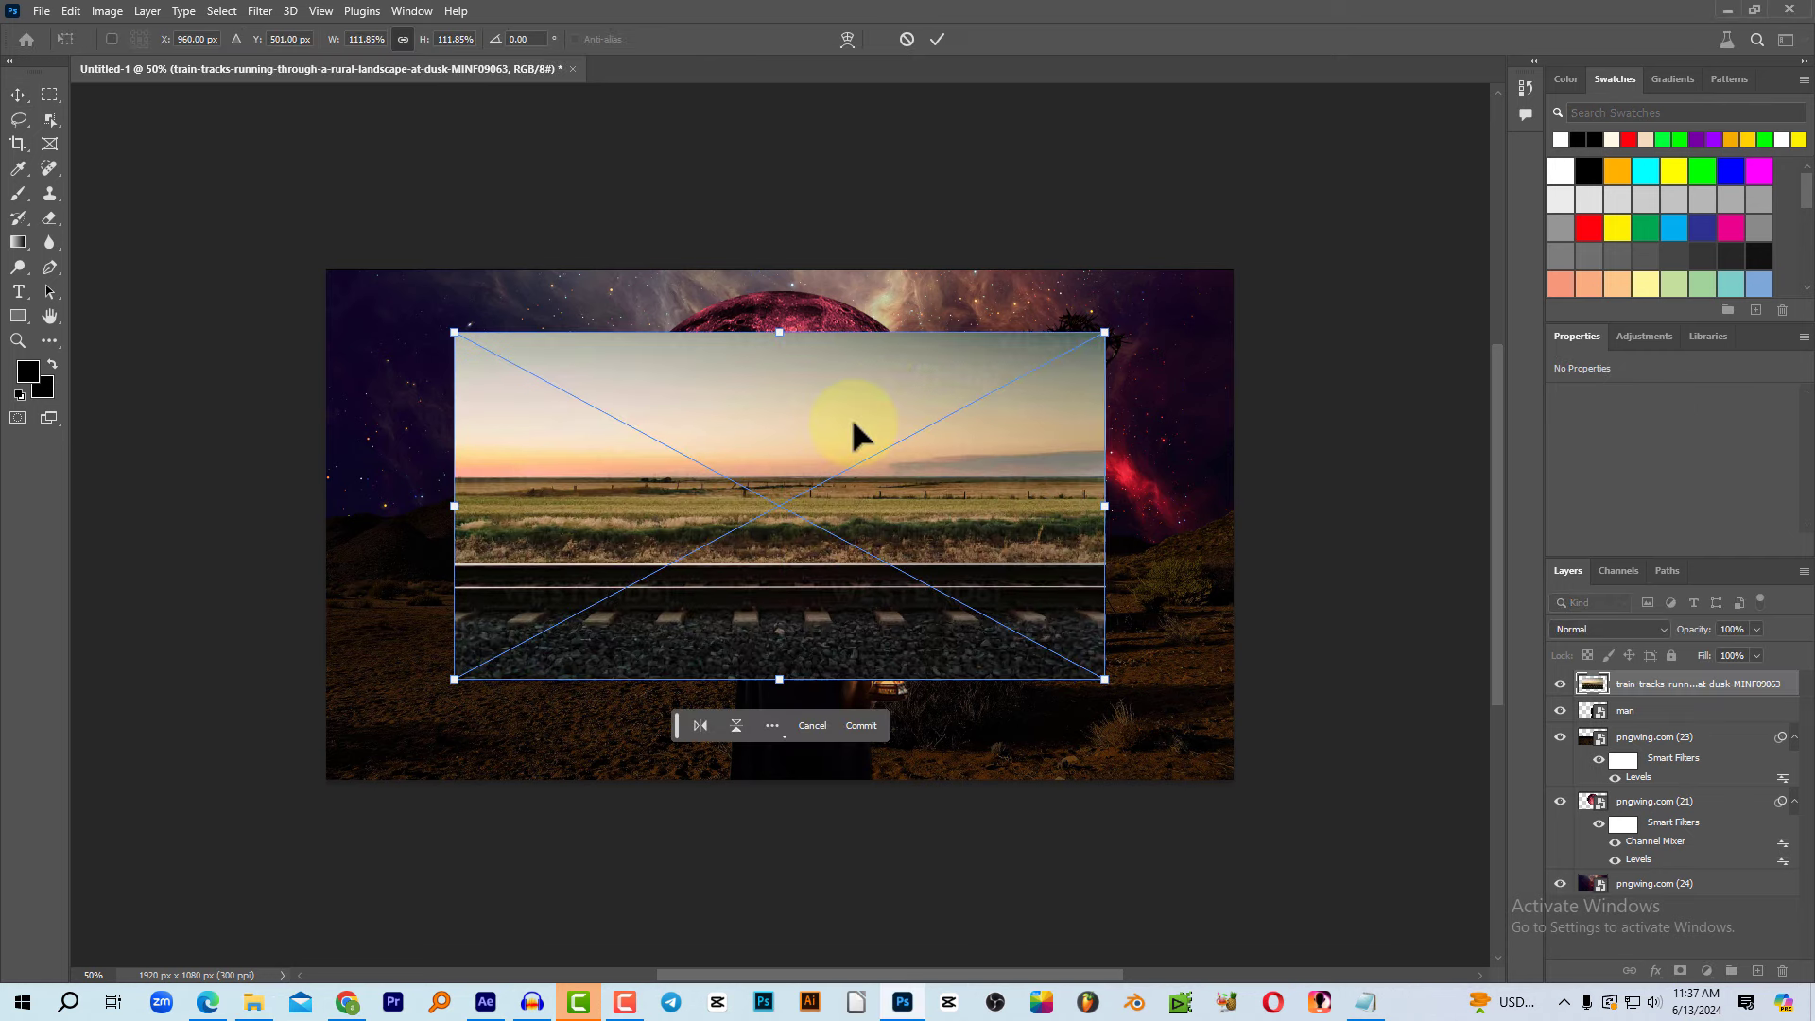
{"action": "key", "text": "Return"}
{"action": "left_click_drag", "start_coordinate": [865, 524], "coordinate": [745, 619]}
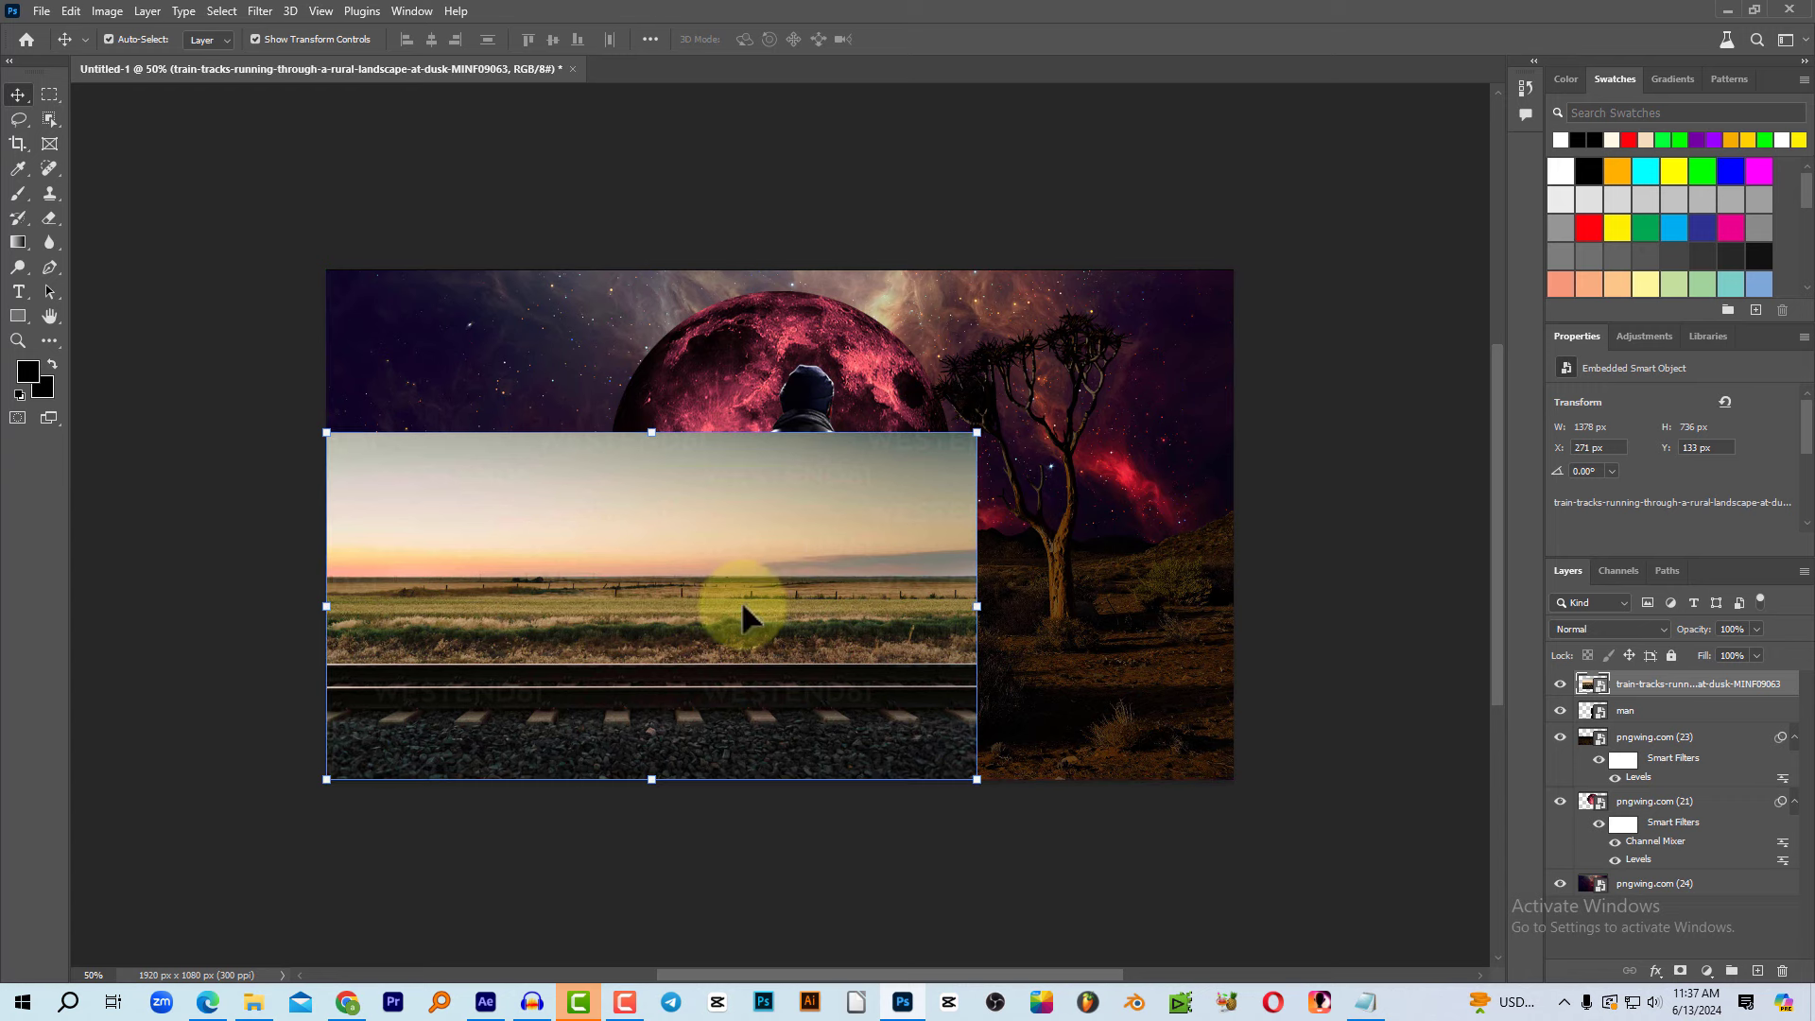
Step: Mask out the landscape above the rails and narrow the tracks layer toward the canvas bottom
{"action": "left_click", "coordinate": [1680, 971]}
{"action": "left_click", "coordinate": [49, 94]}
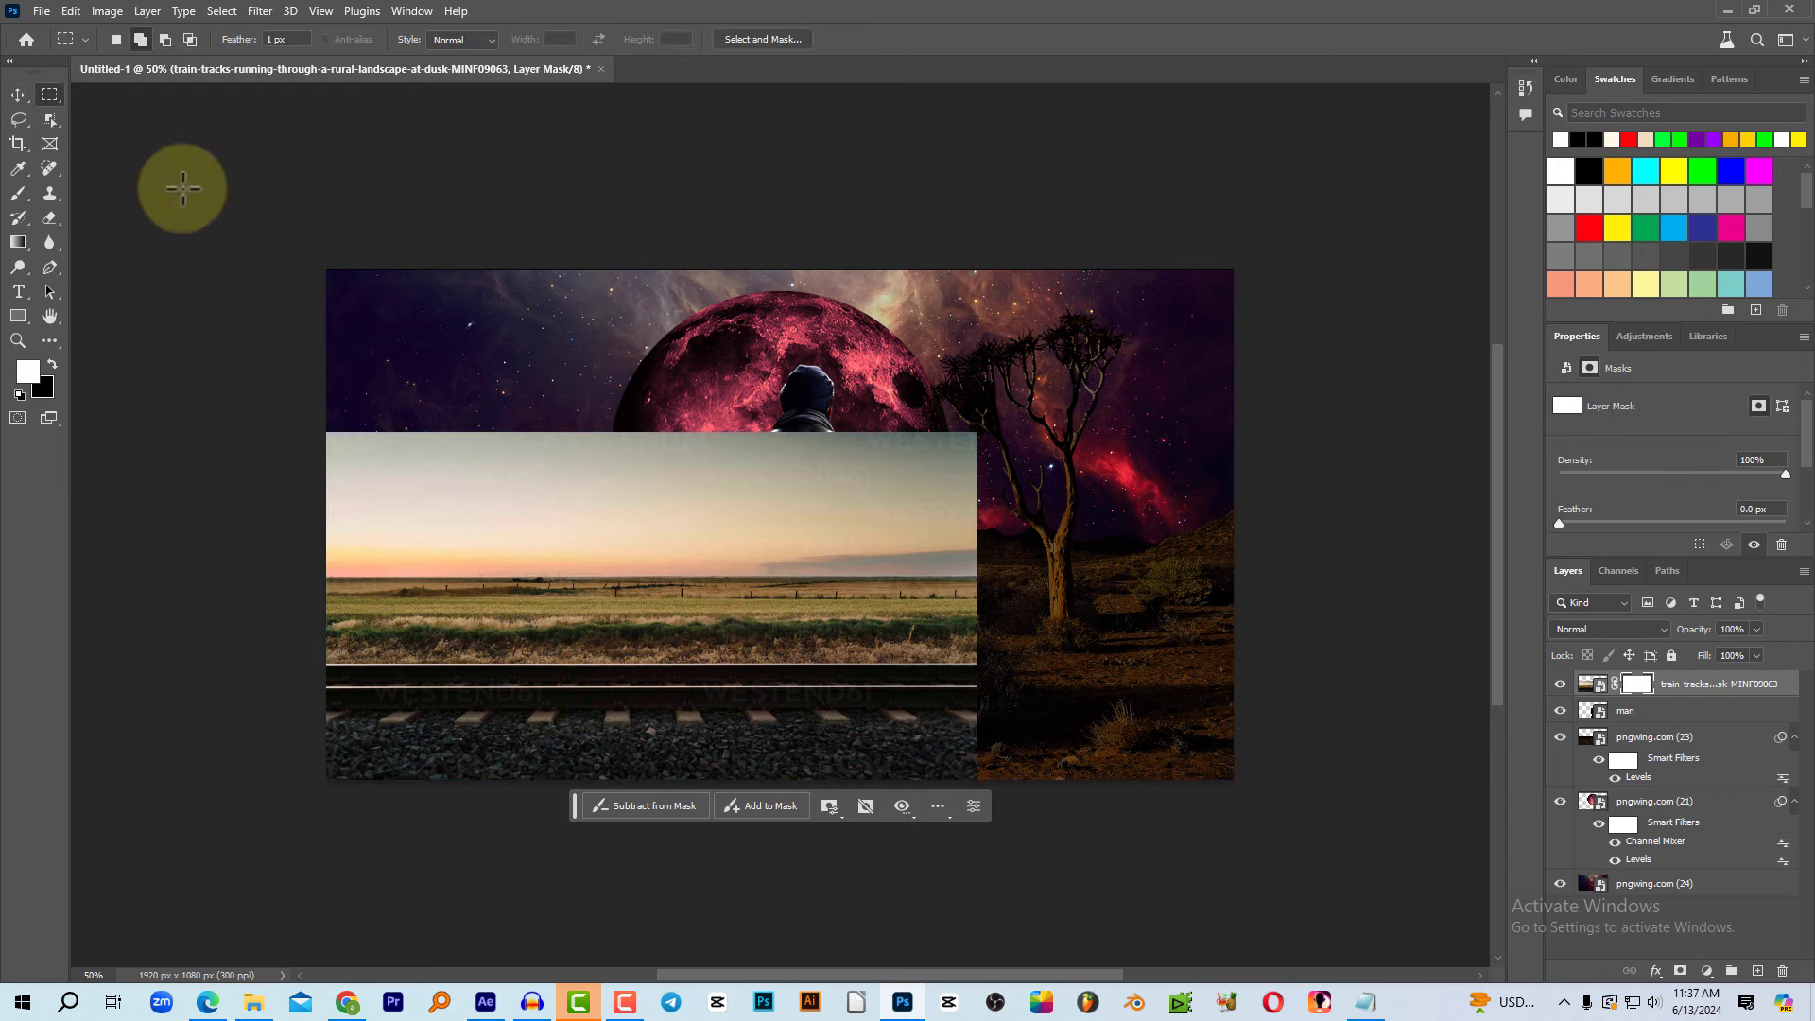
{"action": "left_click_drag", "start_coordinate": [299, 367], "coordinate": [1169, 661]}
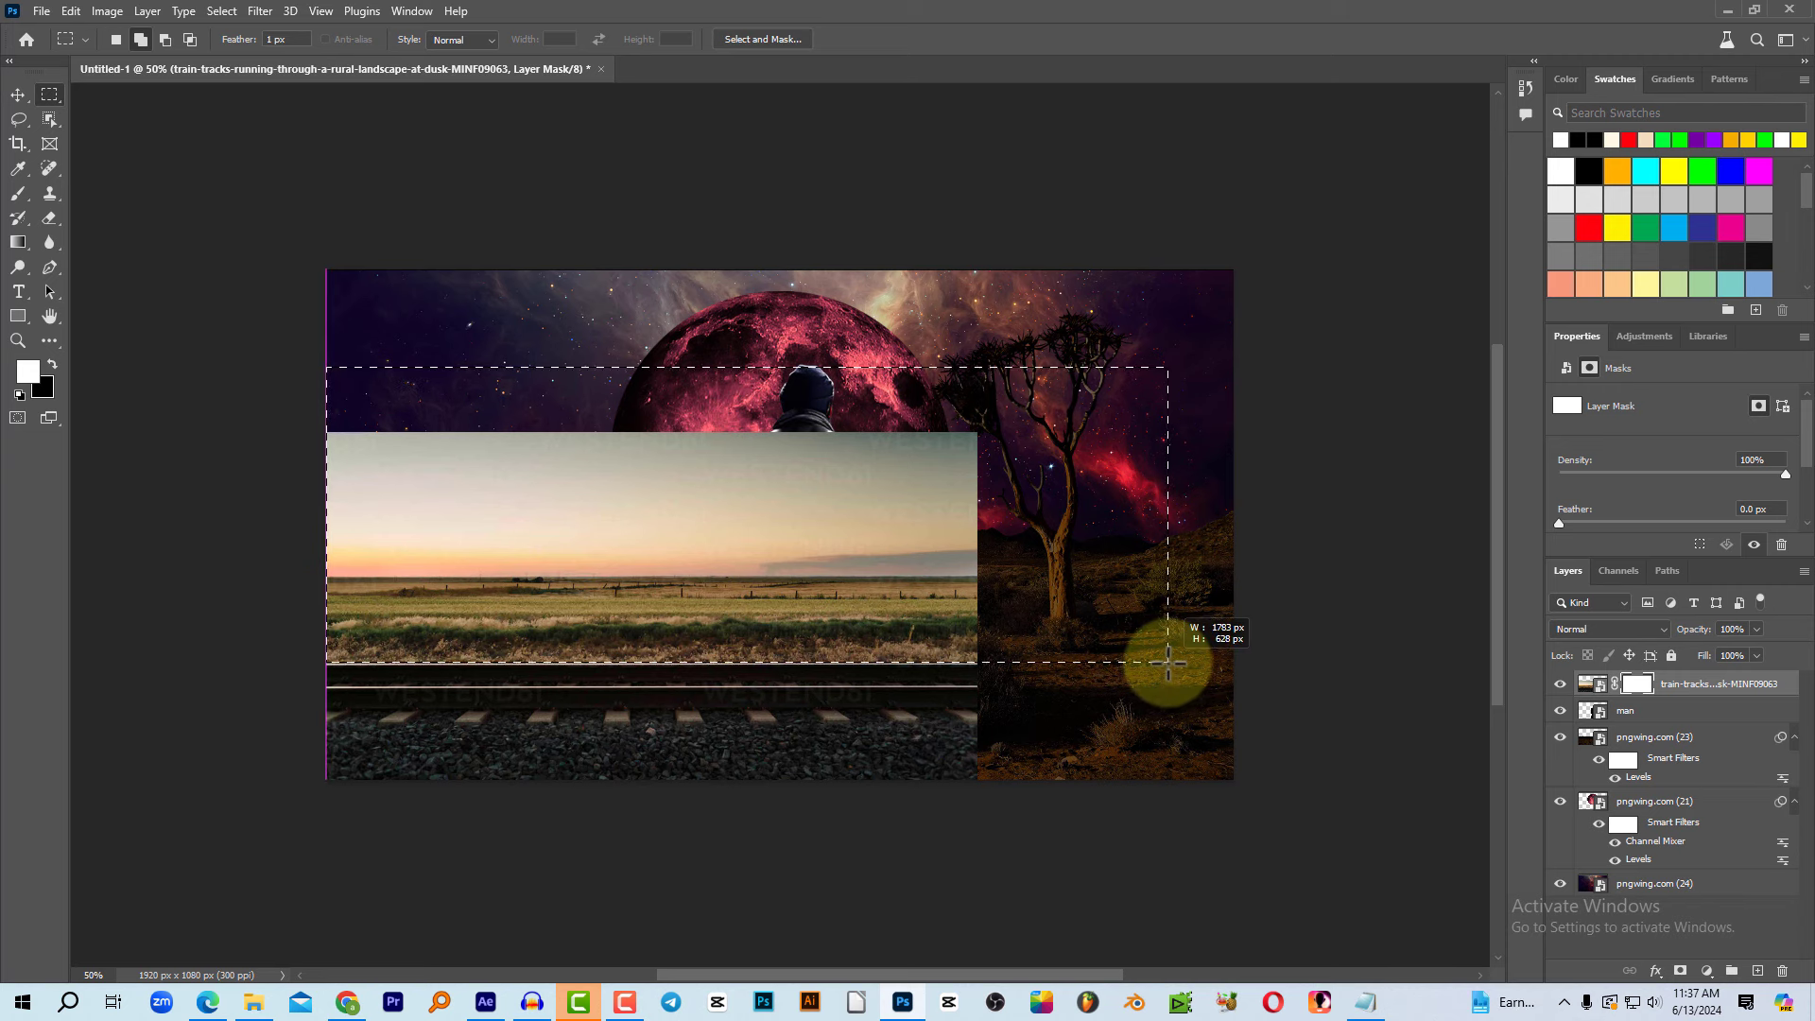
{"action": "key", "text": "shift+ctrl+Delete"}
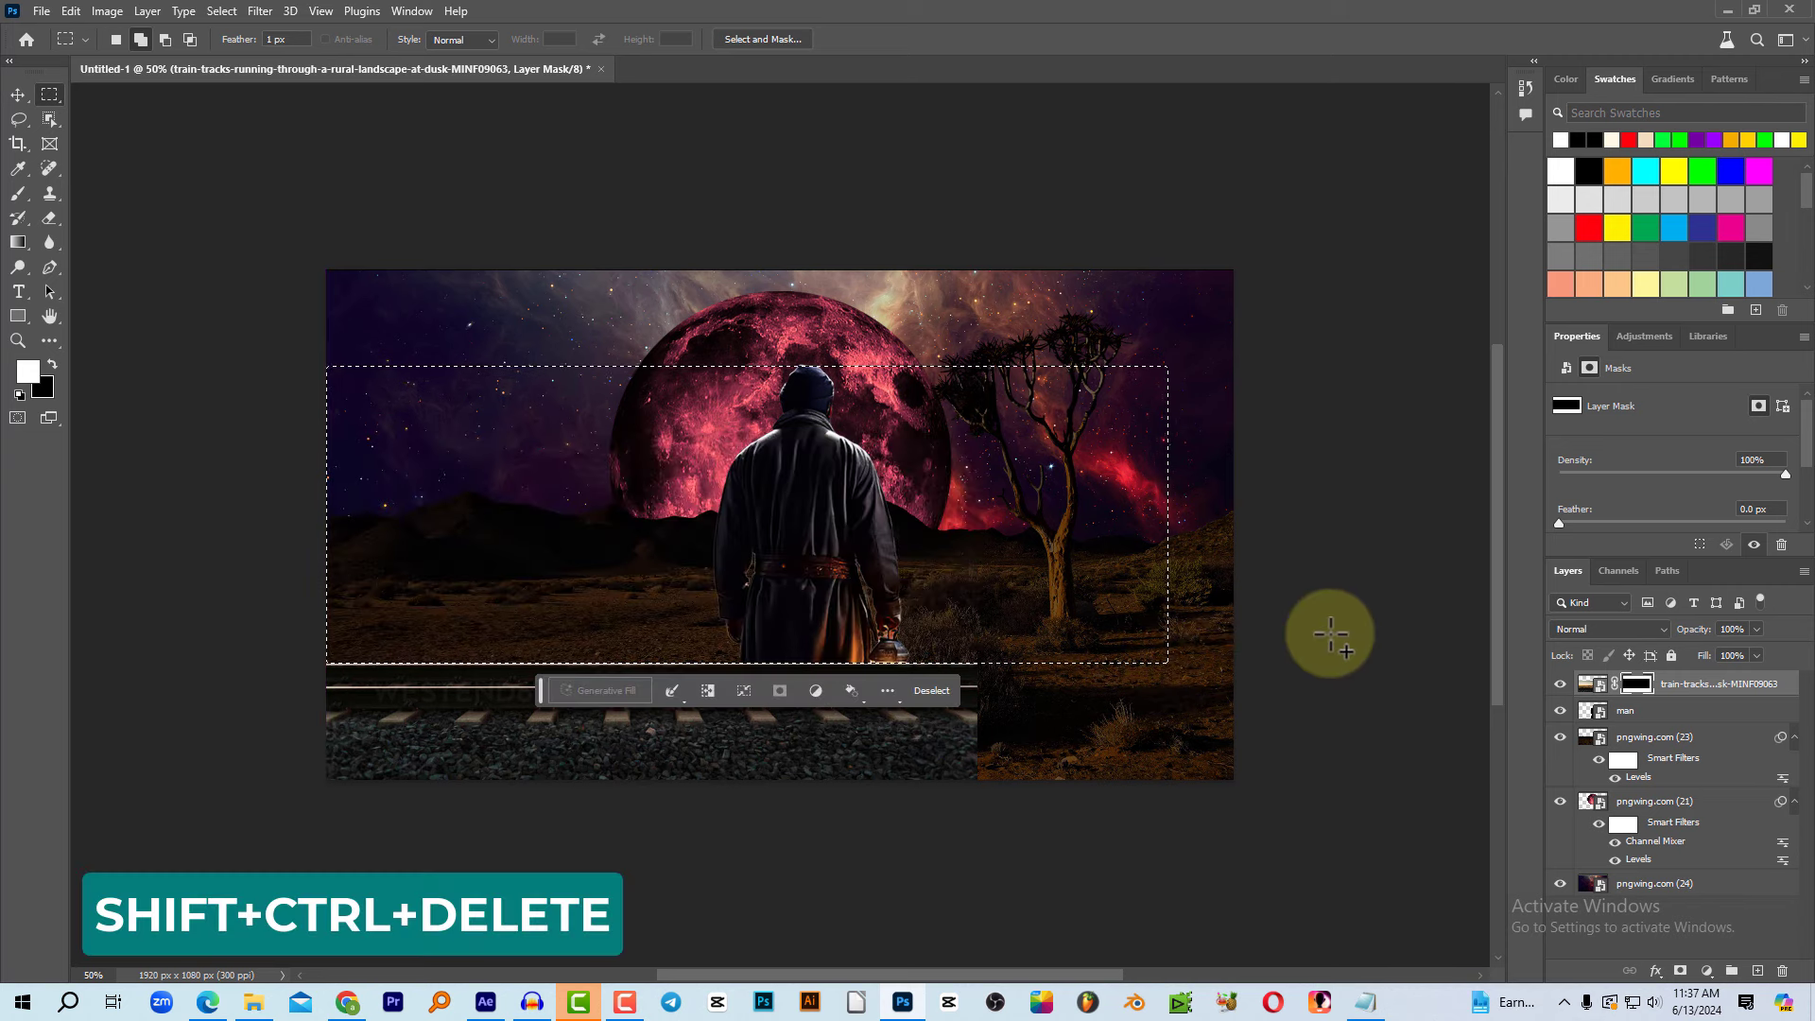
{"action": "key", "text": "ctrl+t"}
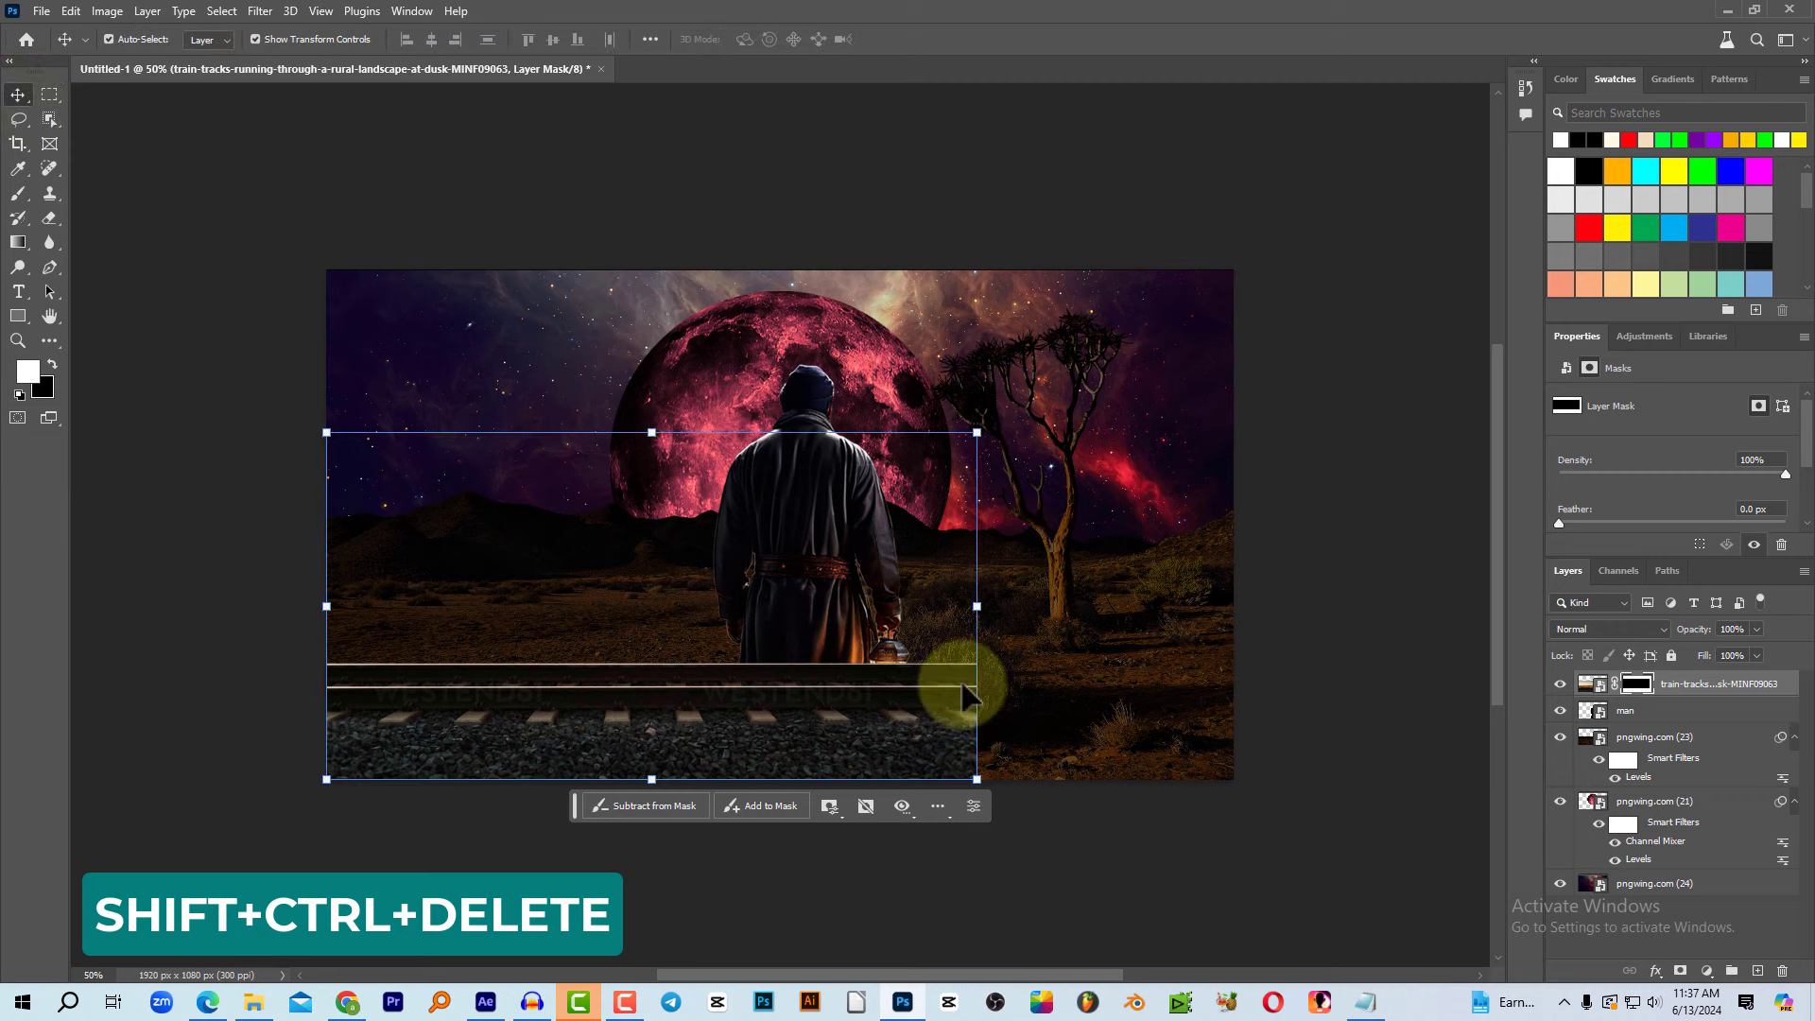
{"action": "left_click_drag", "start_coordinate": [976, 672], "coordinate": [896, 681]}
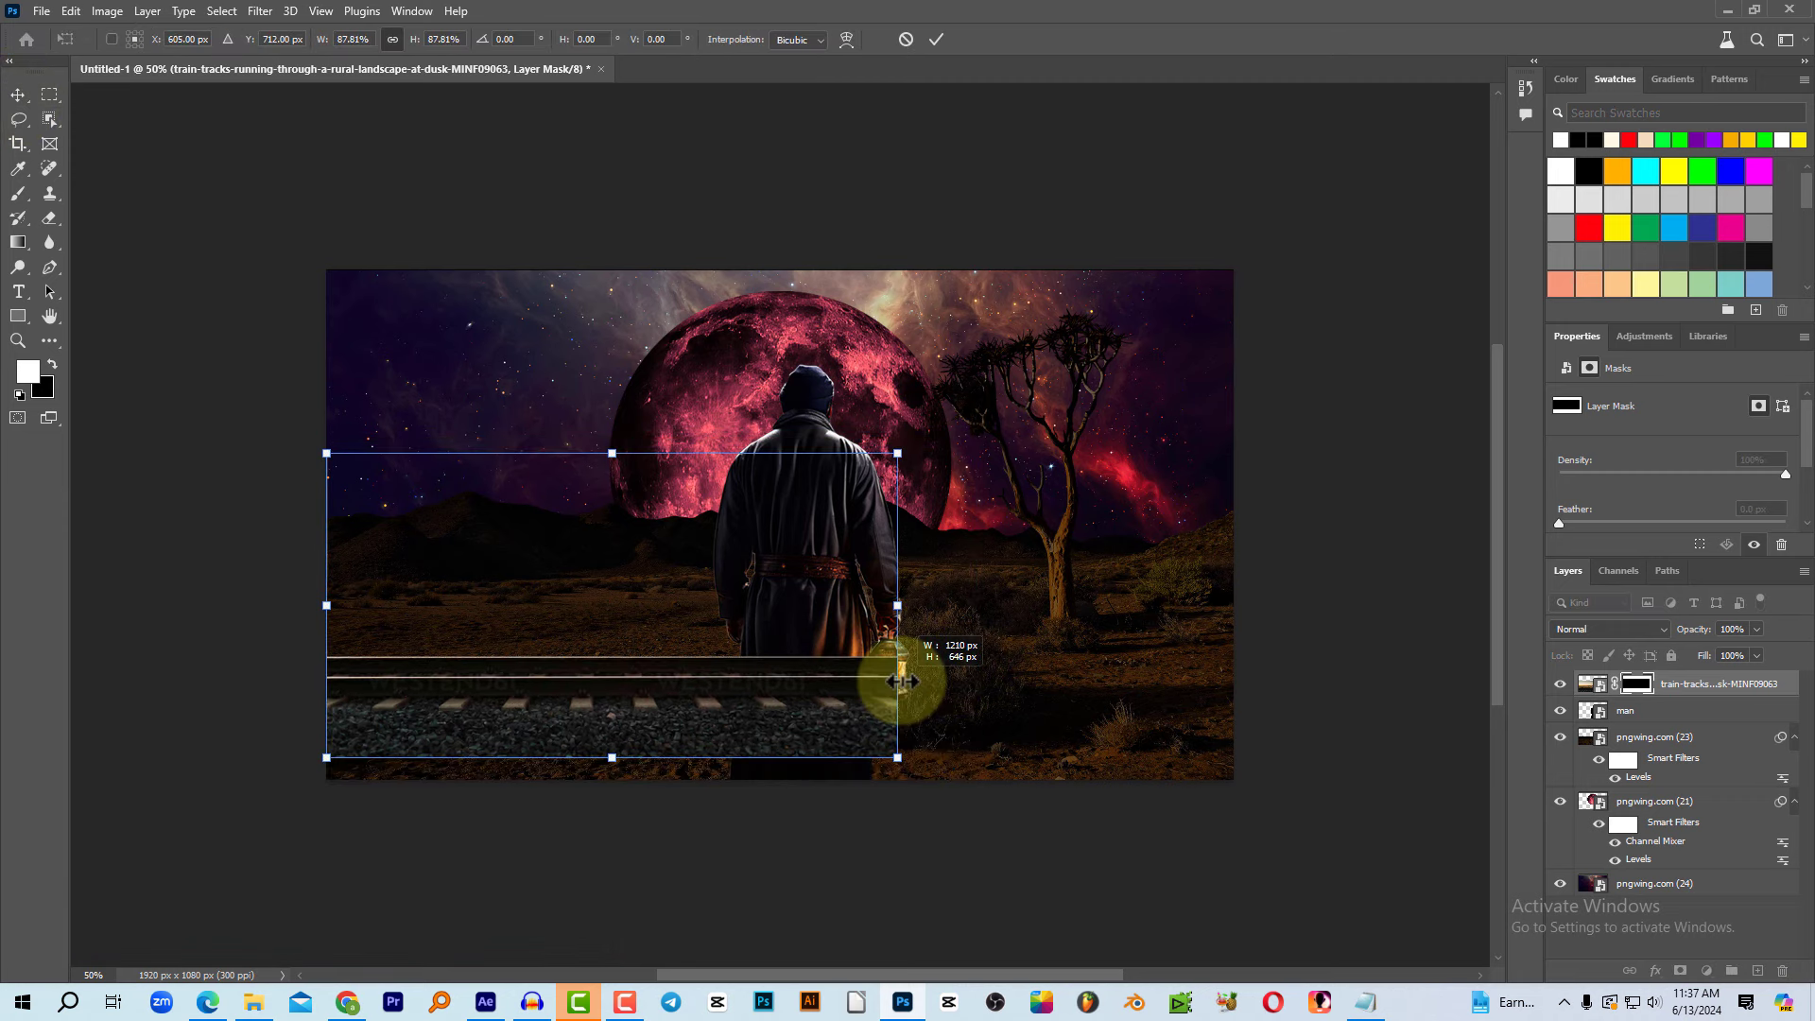
{"action": "key", "text": "Return"}
{"action": "left_click_drag", "start_coordinate": [771, 688], "coordinate": [774, 709]}
Step: Duplicate the rails, flip the copy horizontally, and merge both into one full-width rail layer
{"action": "key", "text": "ctrl+j"}
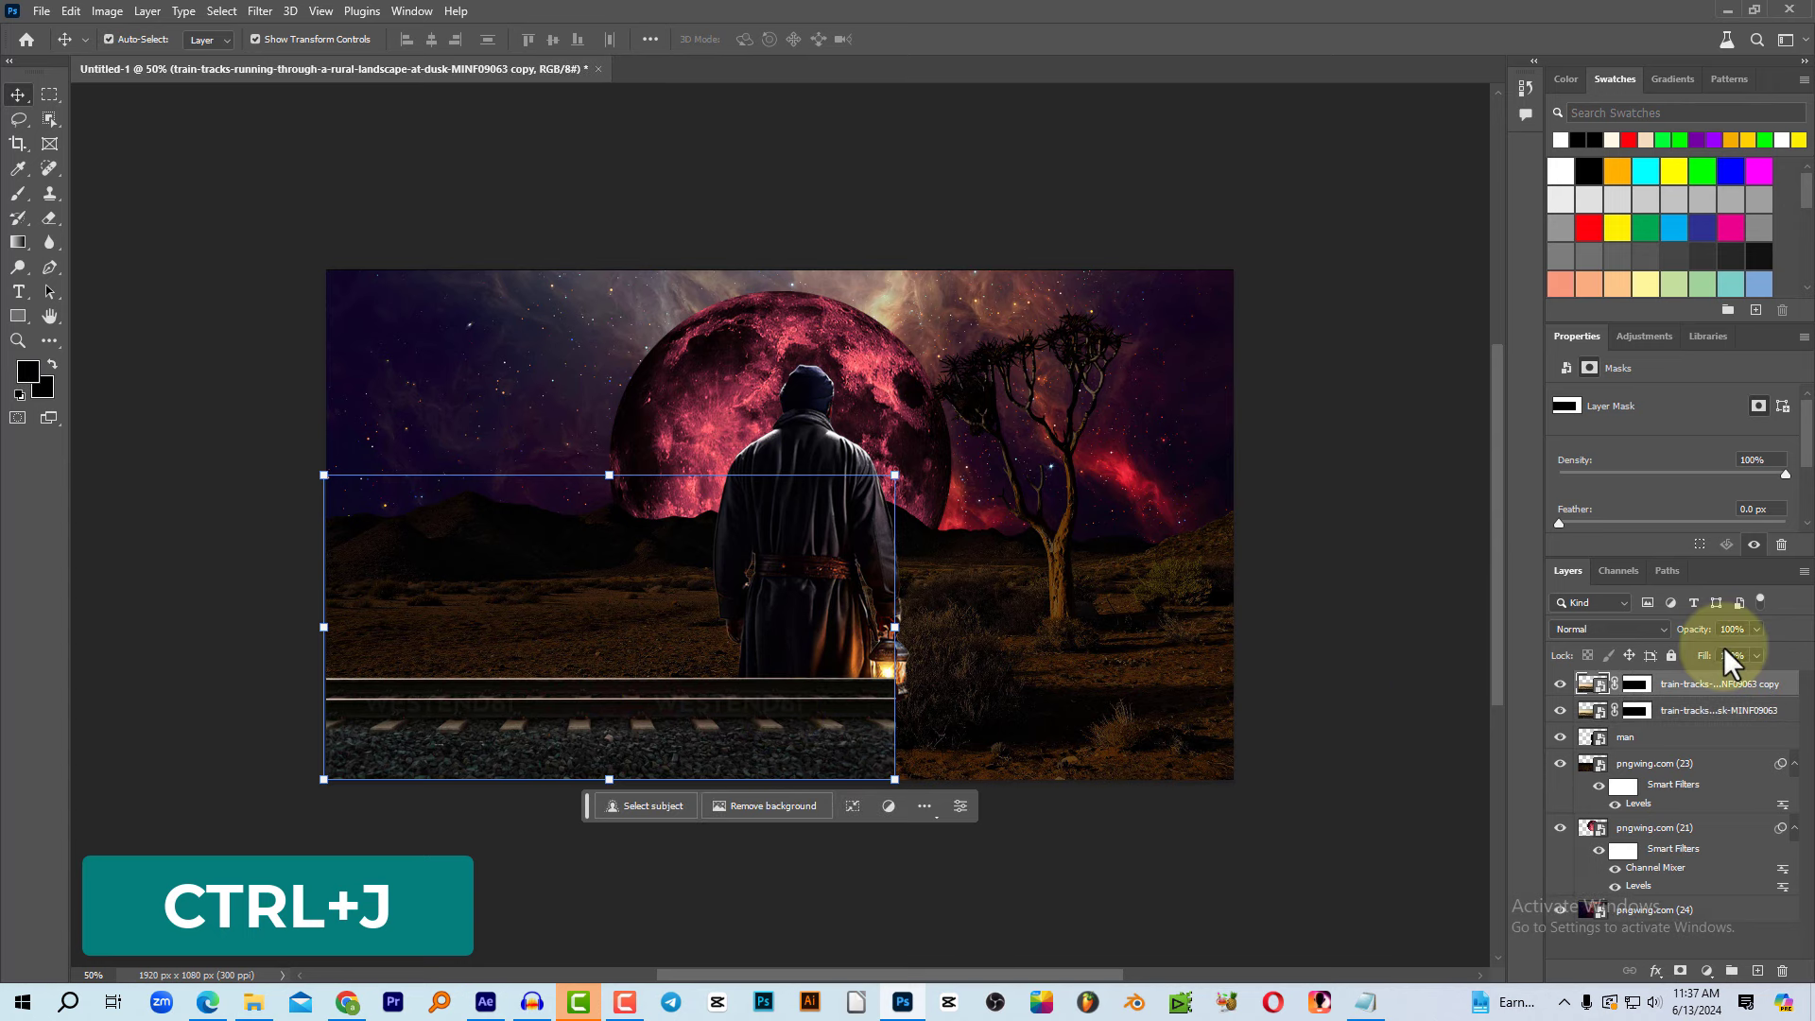
{"action": "mouse_move", "coordinate": [527, 697]}
{"action": "left_mouse_down"}
{"action": "mouse_move", "coordinate": [420, 730]}
{"action": "mouse_move", "coordinate": [988, 726]}
{"action": "mouse_move", "coordinate": [986, 709]}
{"action": "left_mouse_up"}
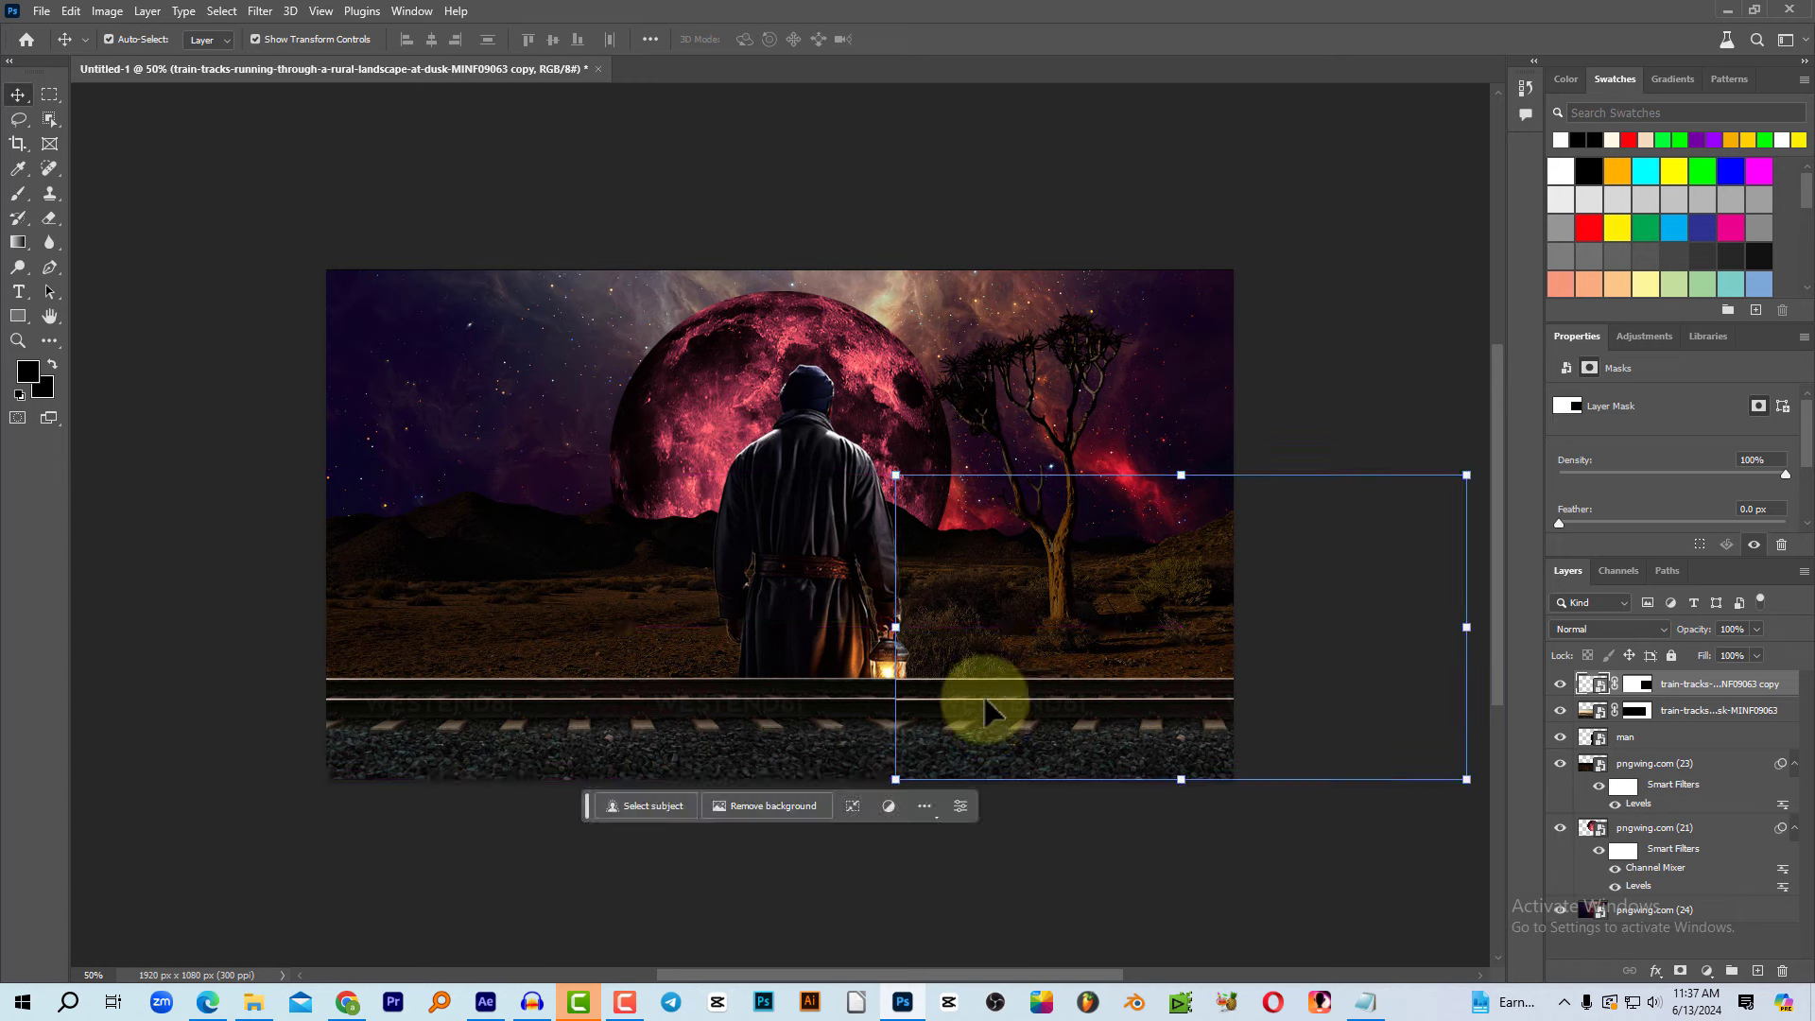
{"action": "left_click", "coordinate": [1022, 487]}
{"action": "left_click", "coordinate": [1062, 468]}
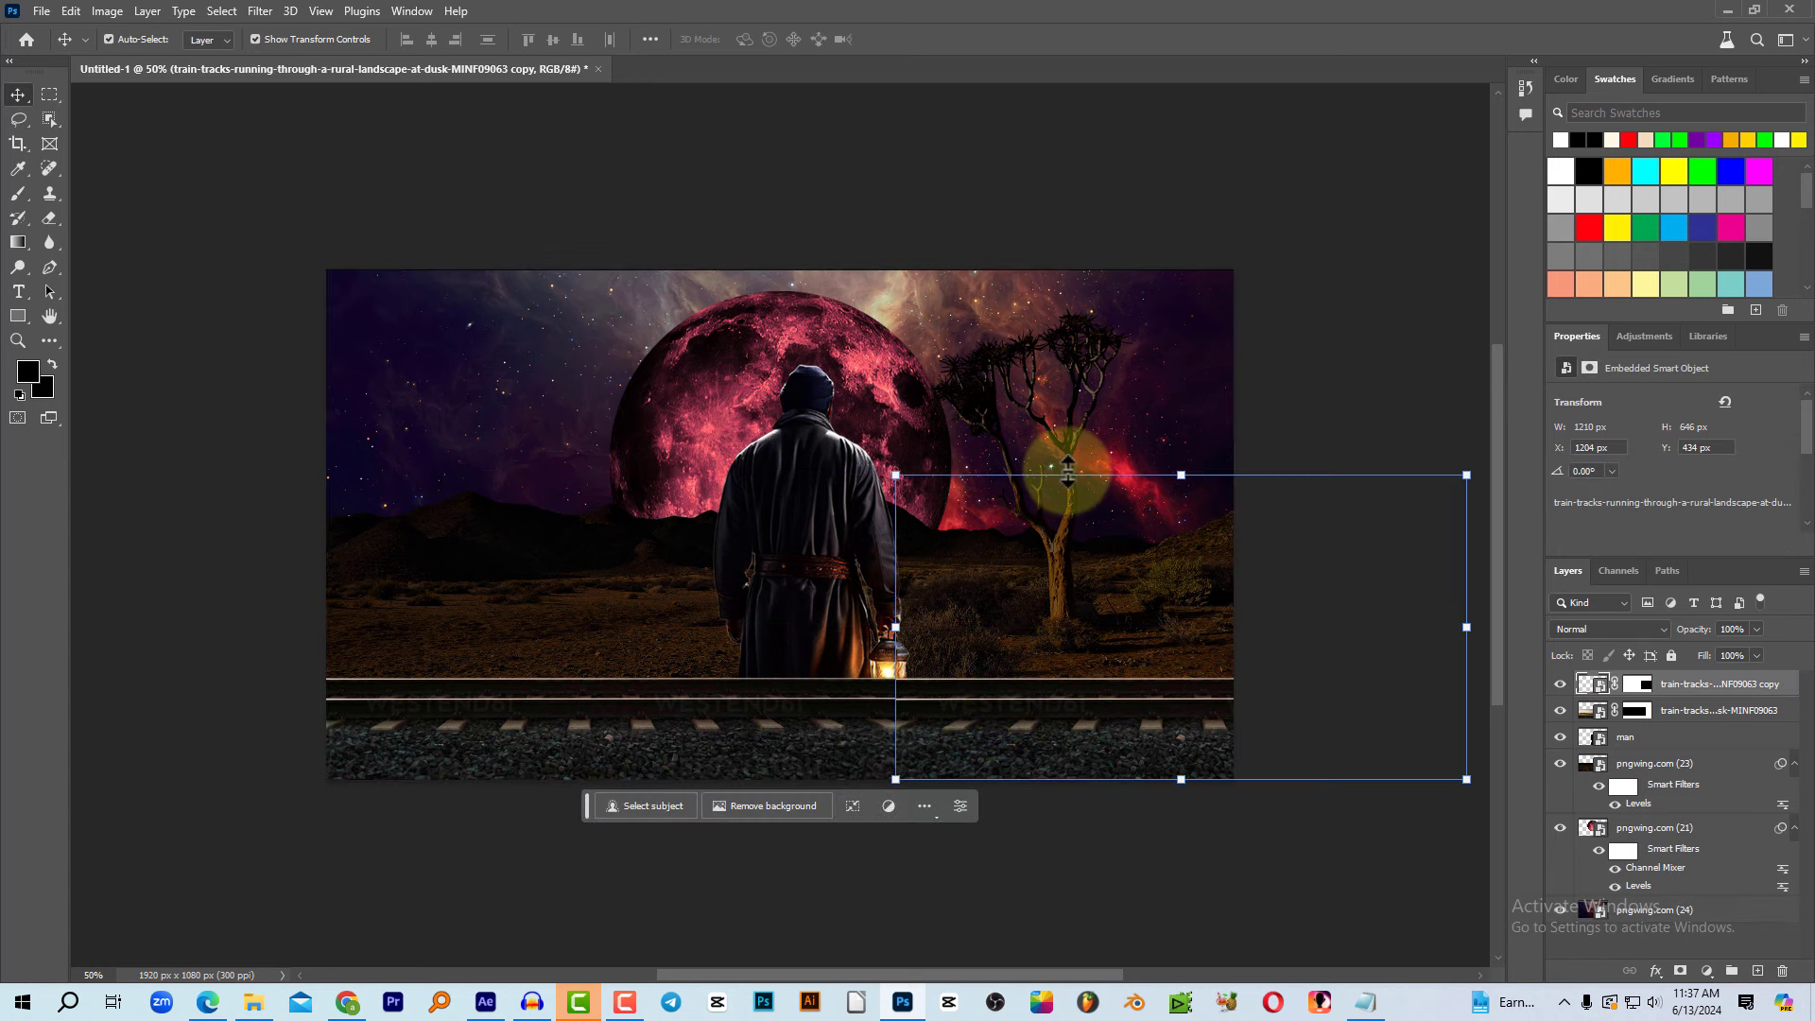
{"action": "key", "text": "ctrl+t"}
{"action": "right_click", "coordinate": [1064, 565]}
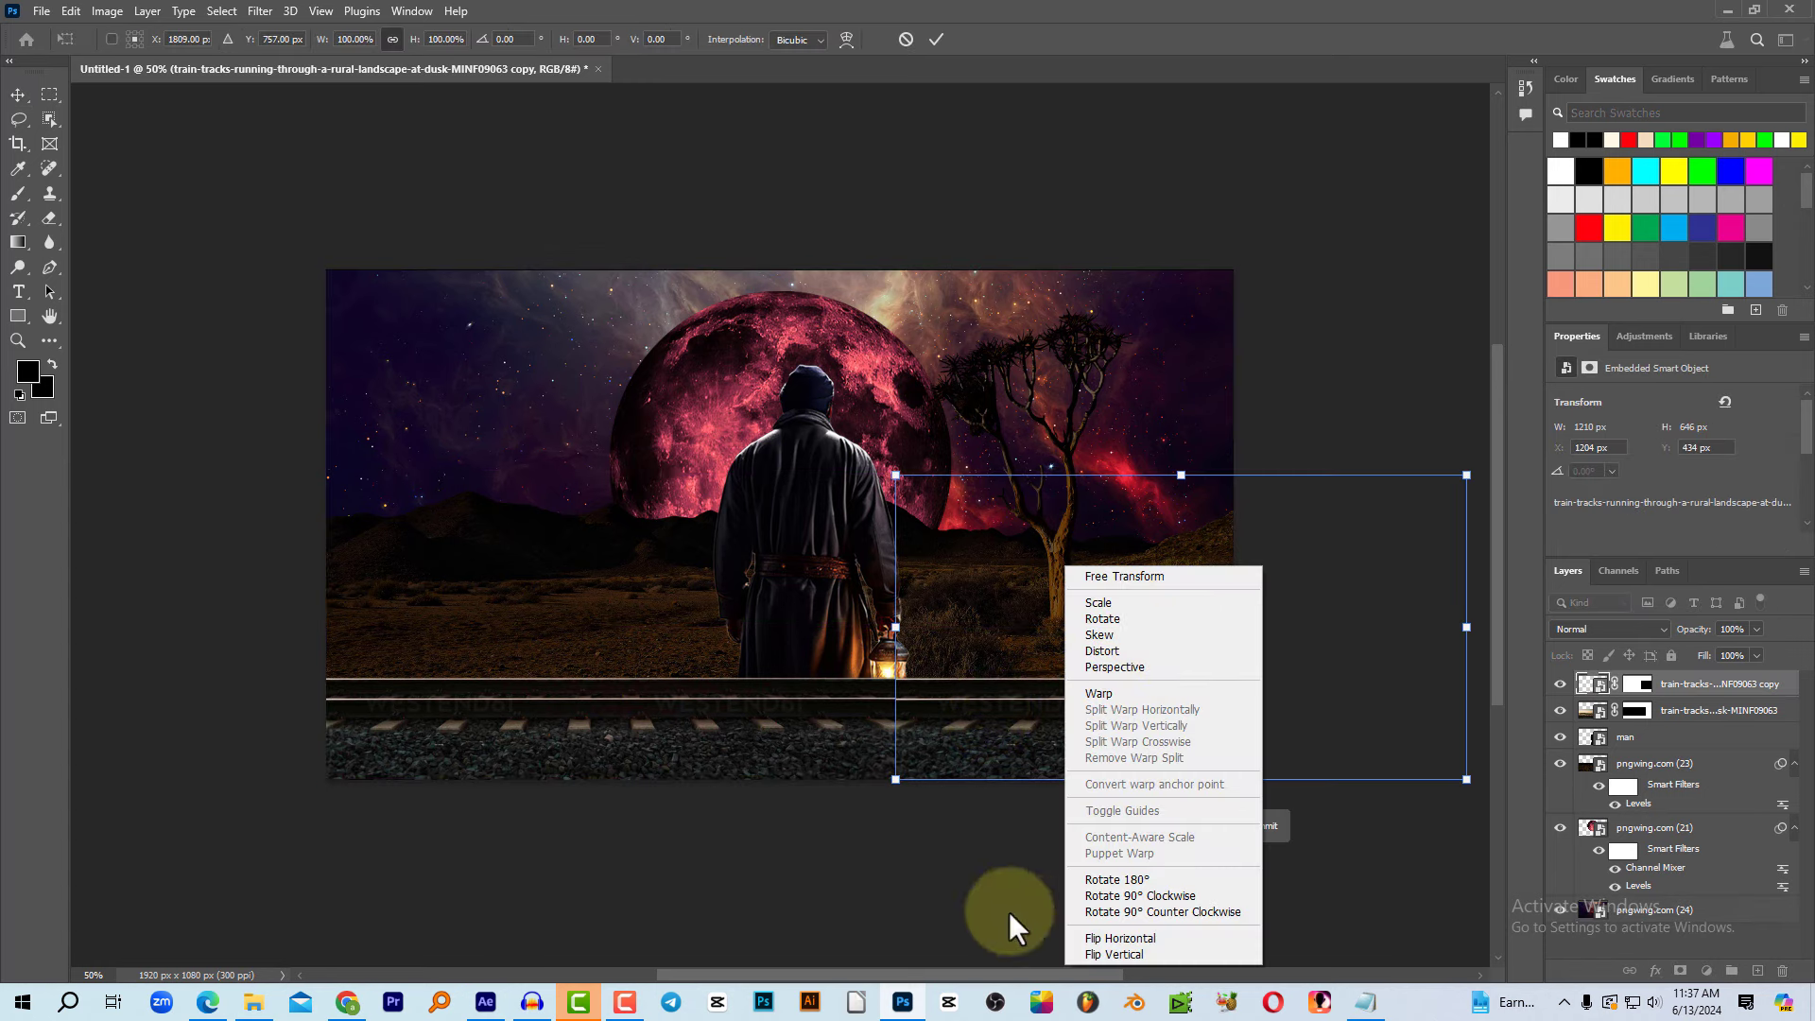
{"action": "left_click", "coordinate": [1121, 939]}
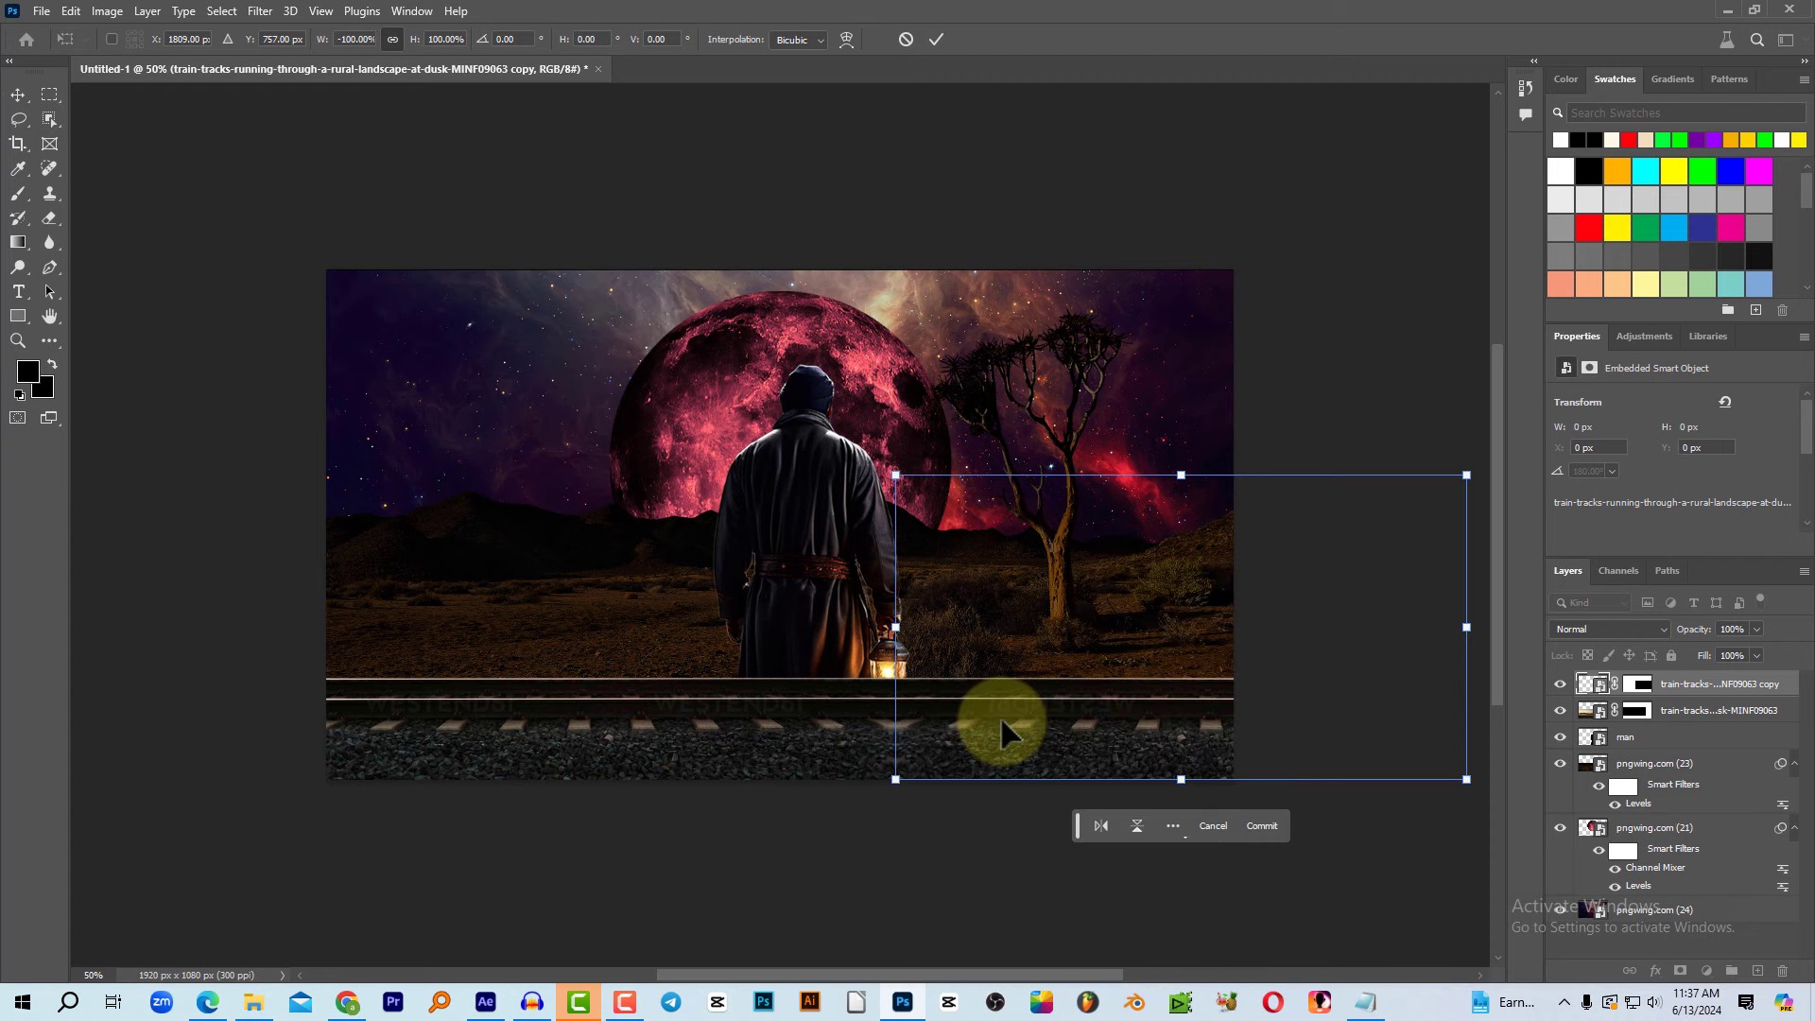
{"action": "key", "text": "Return"}
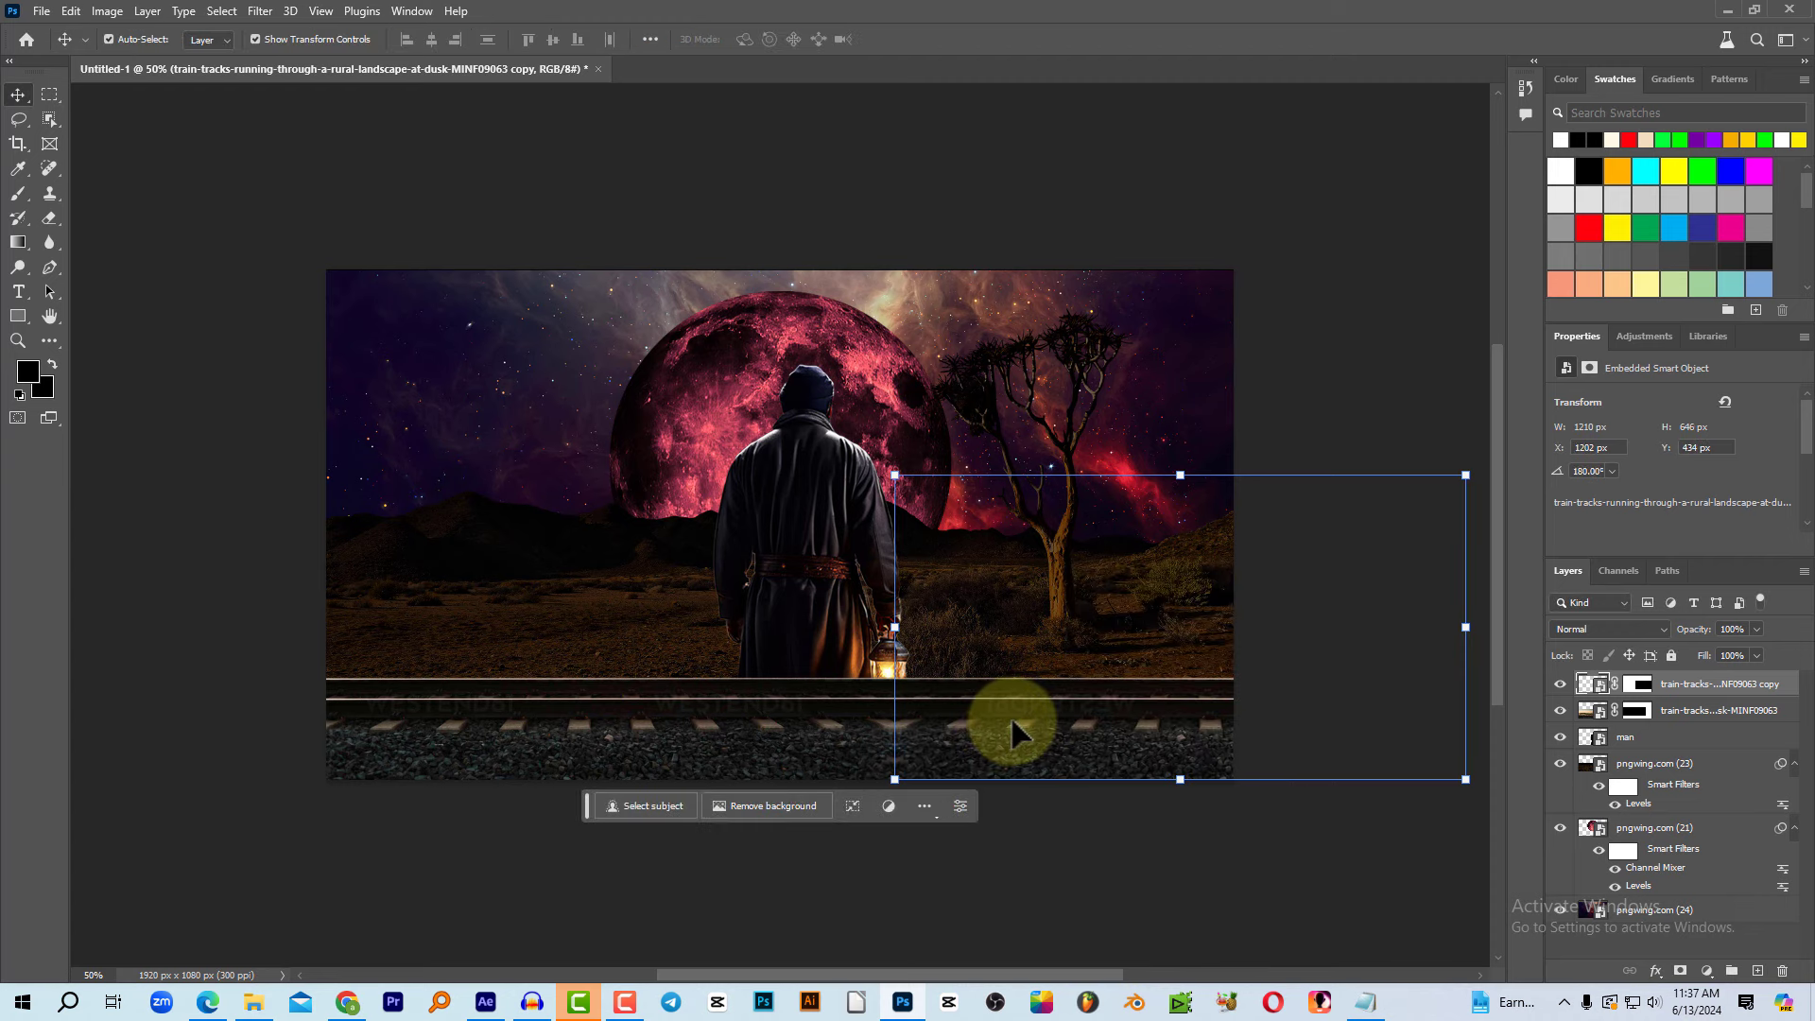
{"action": "left_click", "coordinate": [1721, 709], "text": "shift"}
{"action": "key", "text": "ctrl+e"}
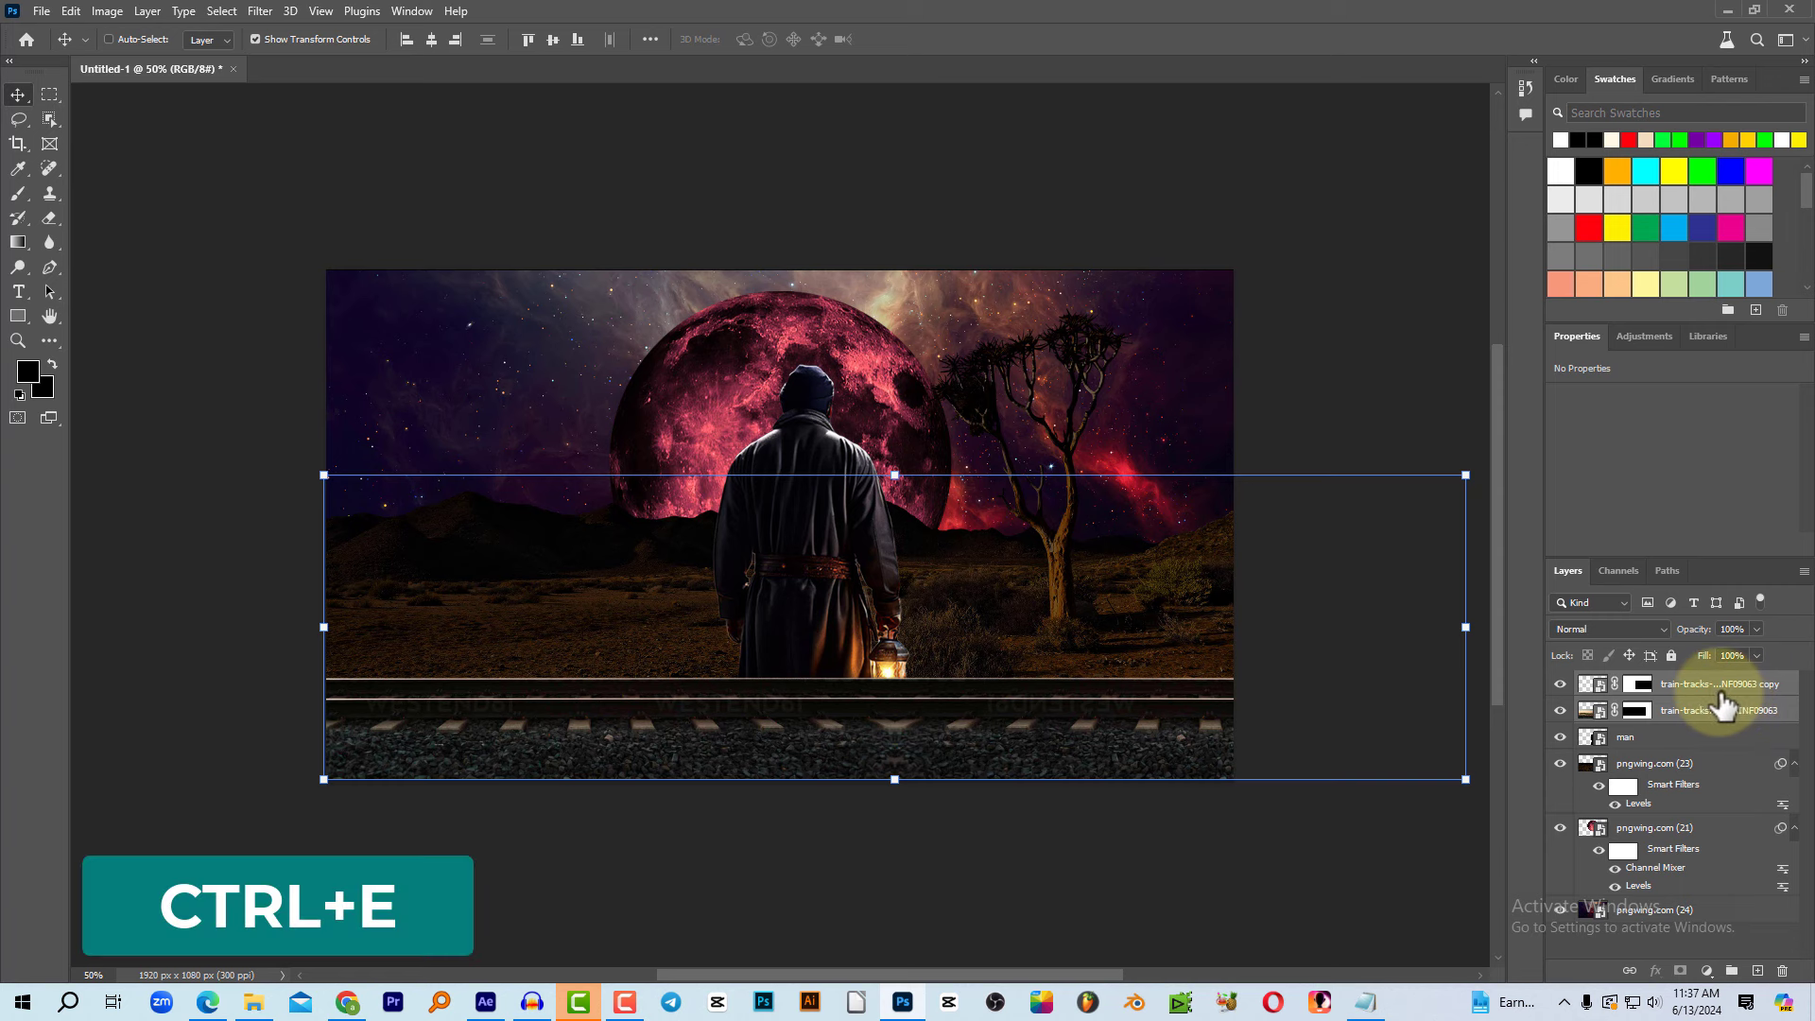
{"action": "left_click_drag", "start_coordinate": [998, 741], "coordinate": [850, 748]}
Step: Shrink the hooded man slightly and raise him a little higher
{"action": "left_click", "coordinate": [810, 383]}
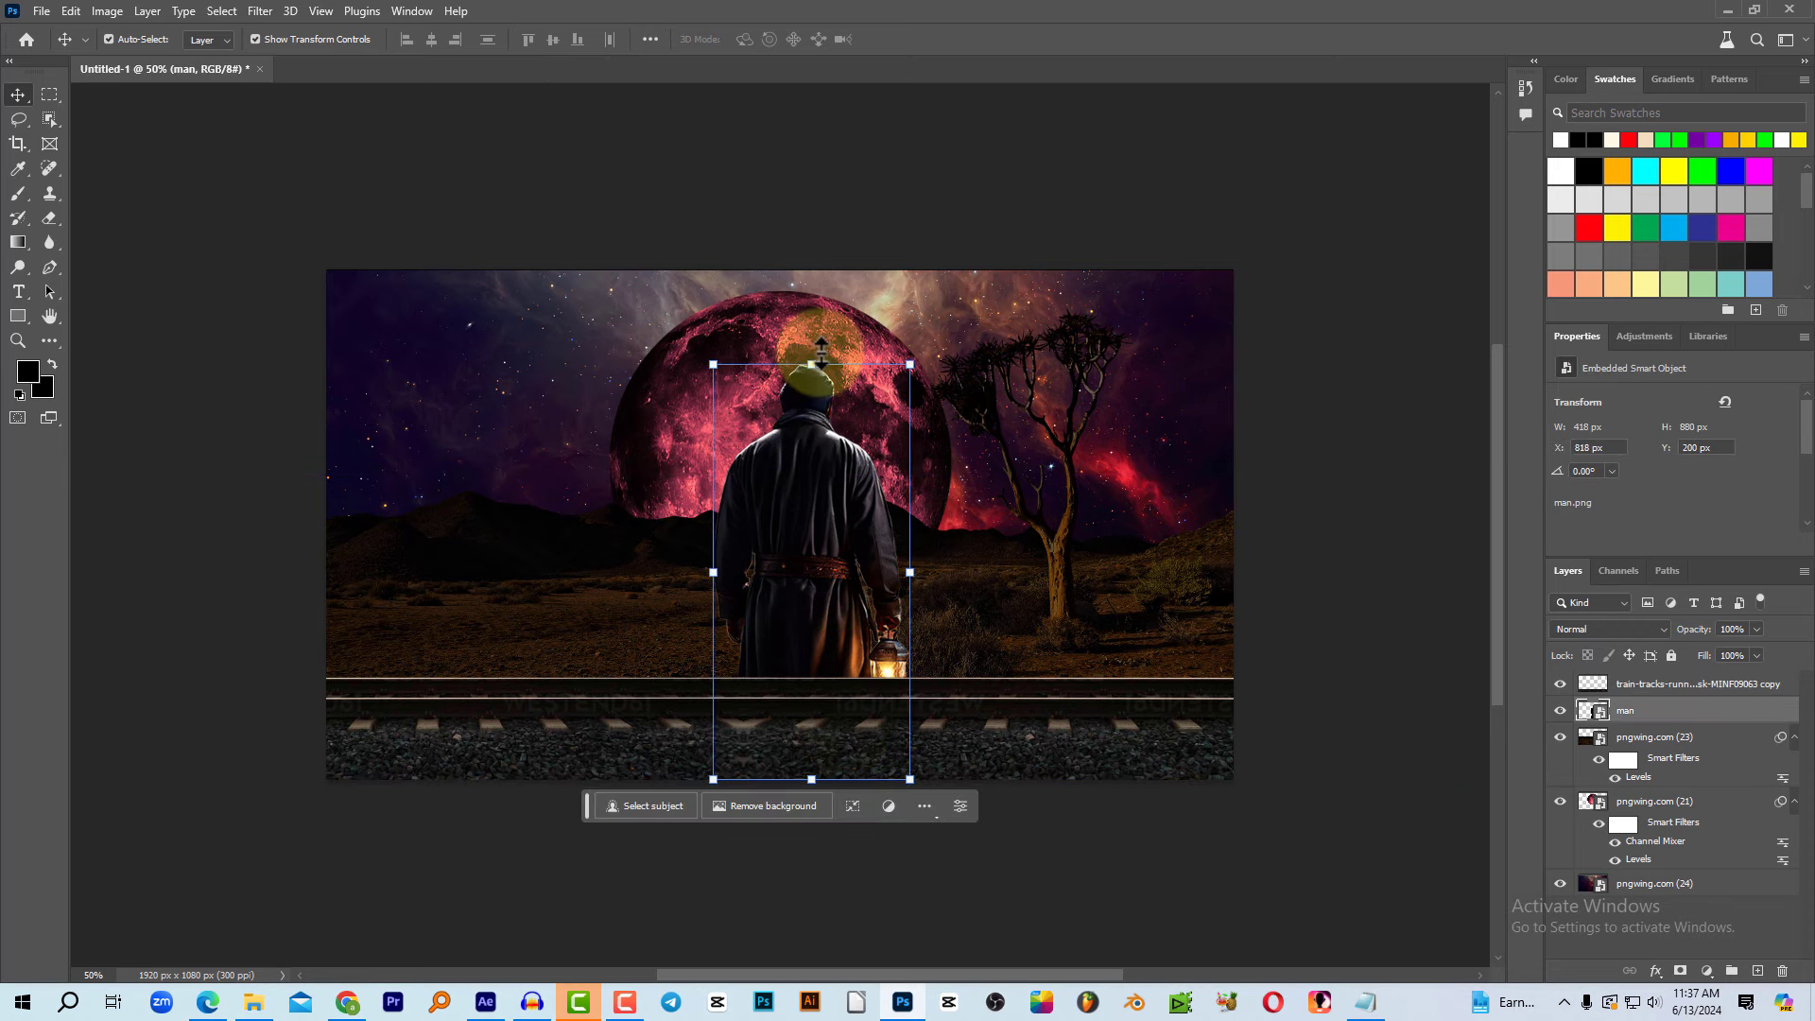
{"action": "left_click_drag", "start_coordinate": [811, 357], "coordinate": [815, 422]}
{"action": "left_click_drag", "start_coordinate": [813, 529], "coordinate": [811, 451]}
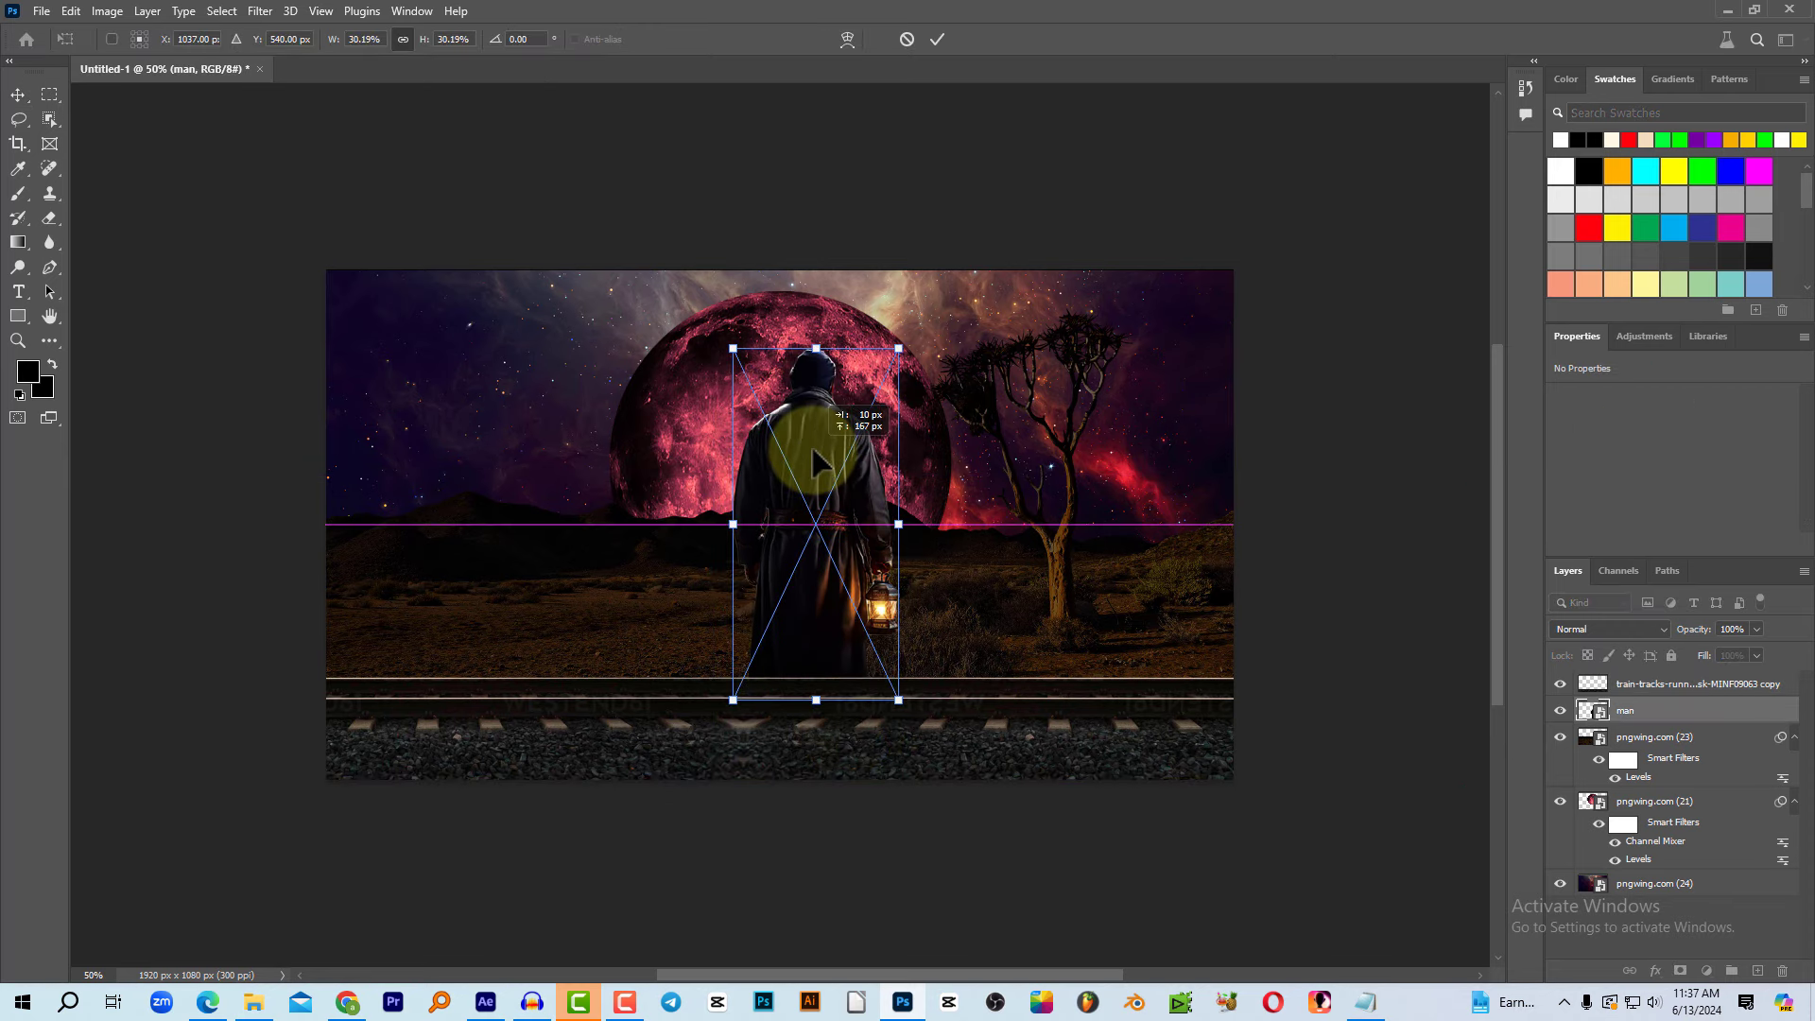
{"action": "key", "text": "Return"}
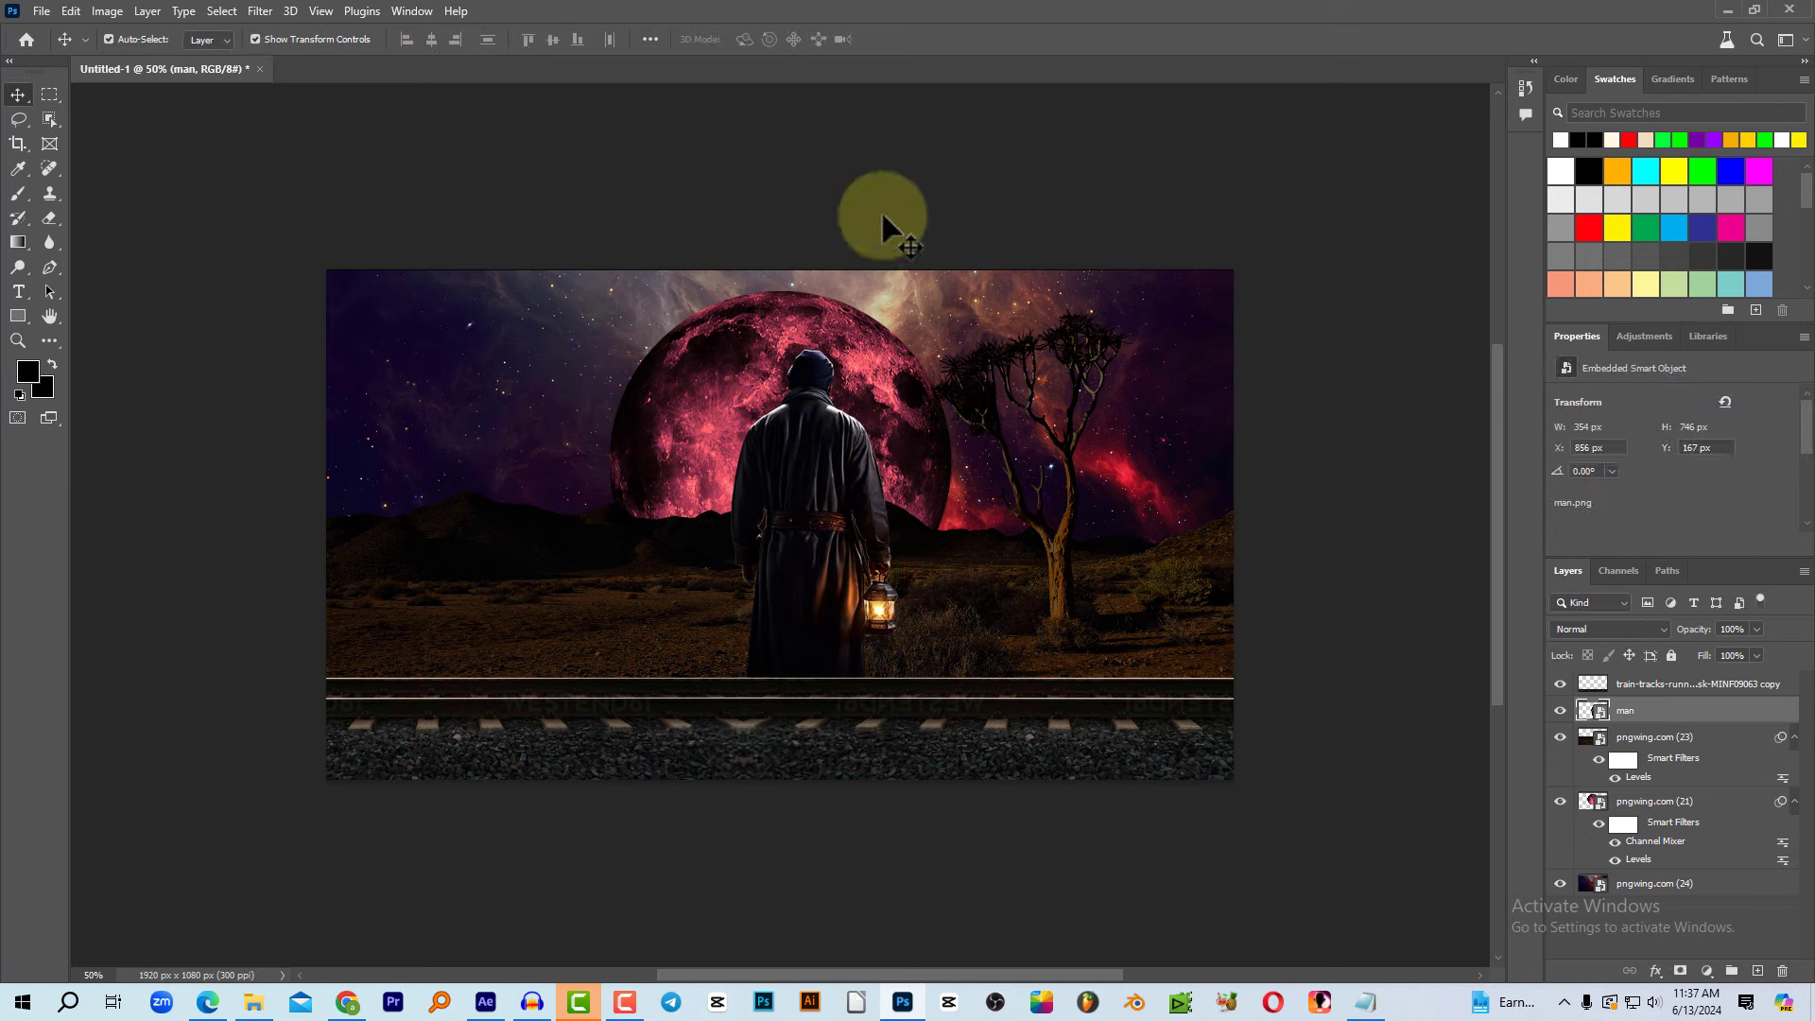
{"action": "left_click", "coordinate": [882, 210]}
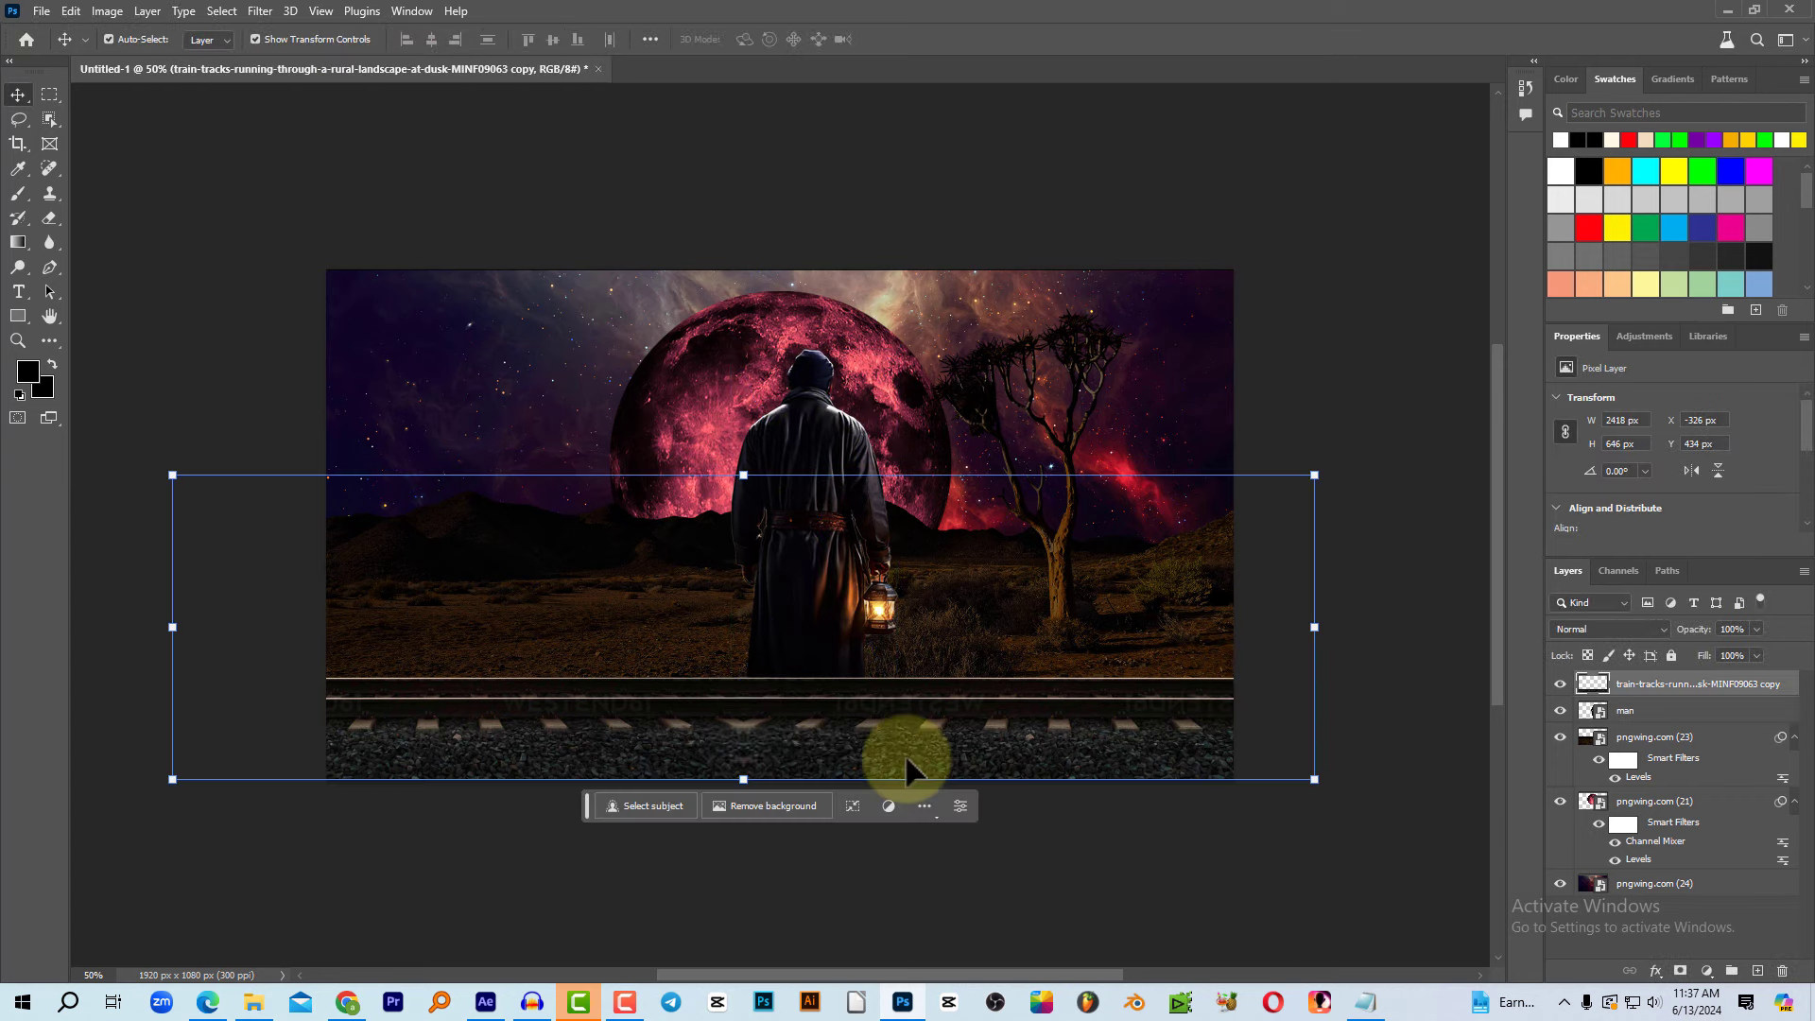
Step: Darken the rails with Levels to midtone 0.69 and output white 179
{"action": "key", "text": "ctrl+l"}
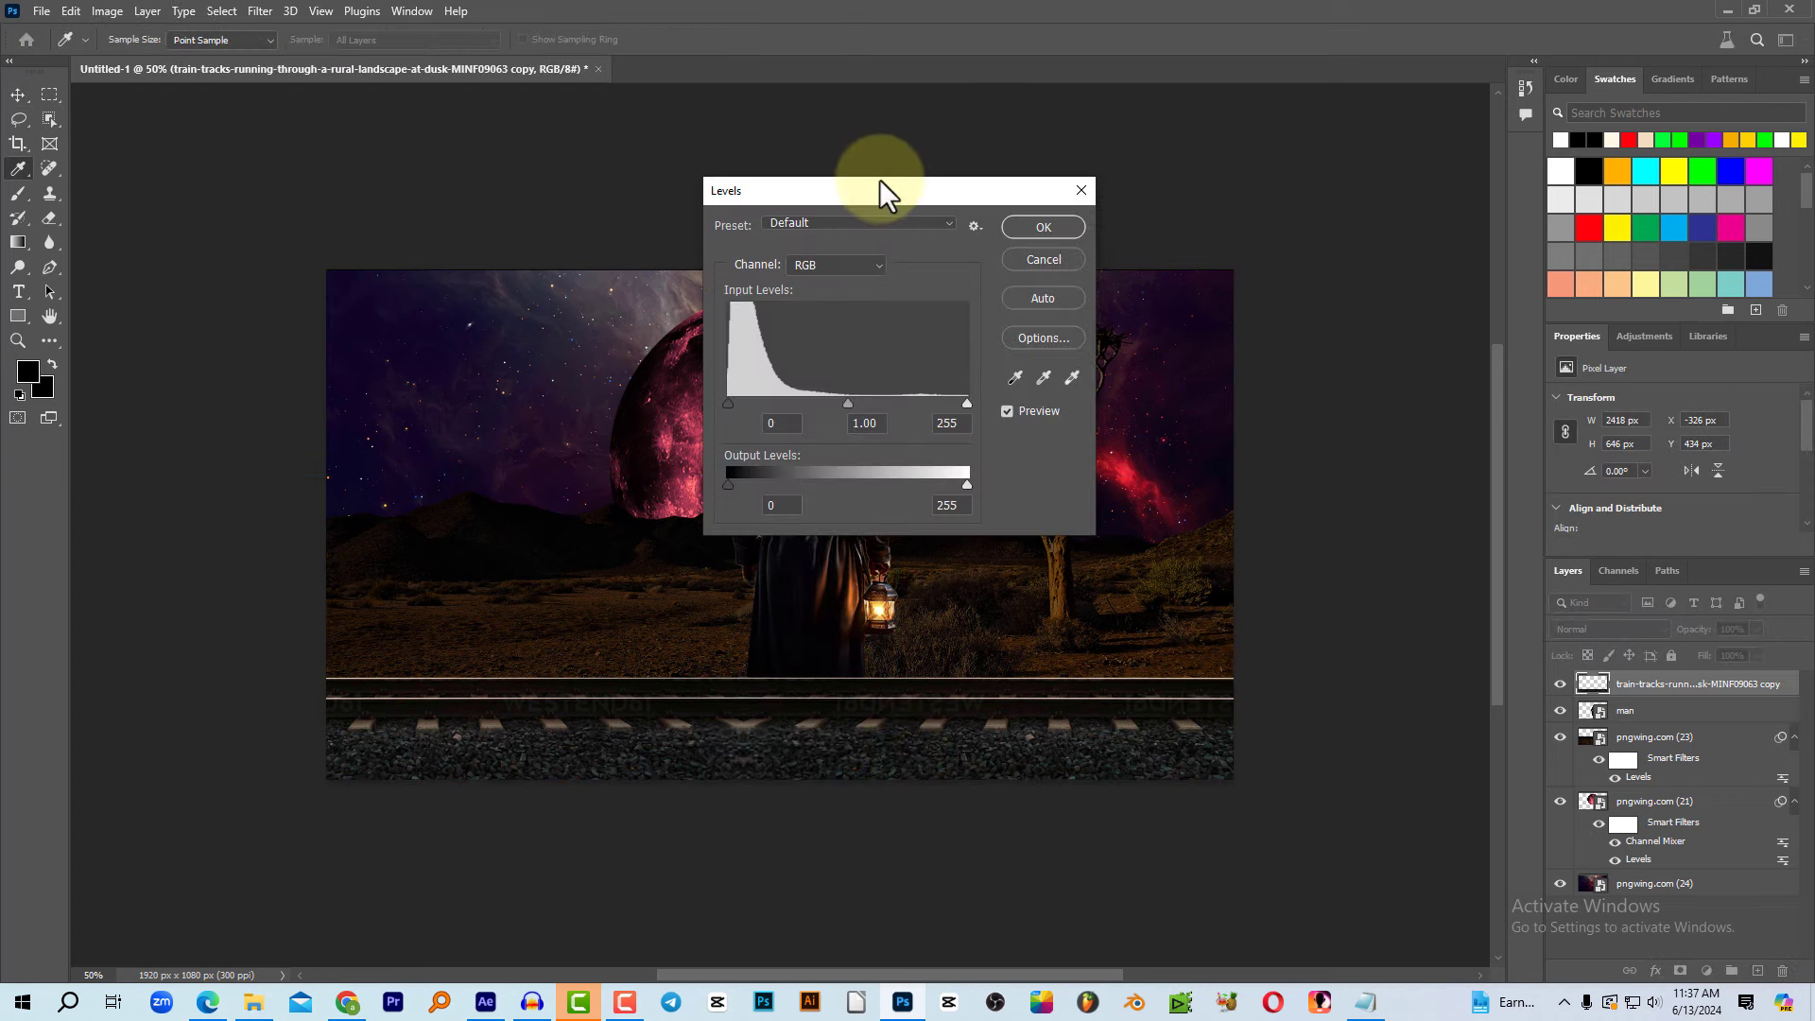
{"action": "left_click_drag", "start_coordinate": [879, 178], "coordinate": [1395, 226]}
{"action": "left_click_drag", "start_coordinate": [1363, 447], "coordinate": [1388, 450]}
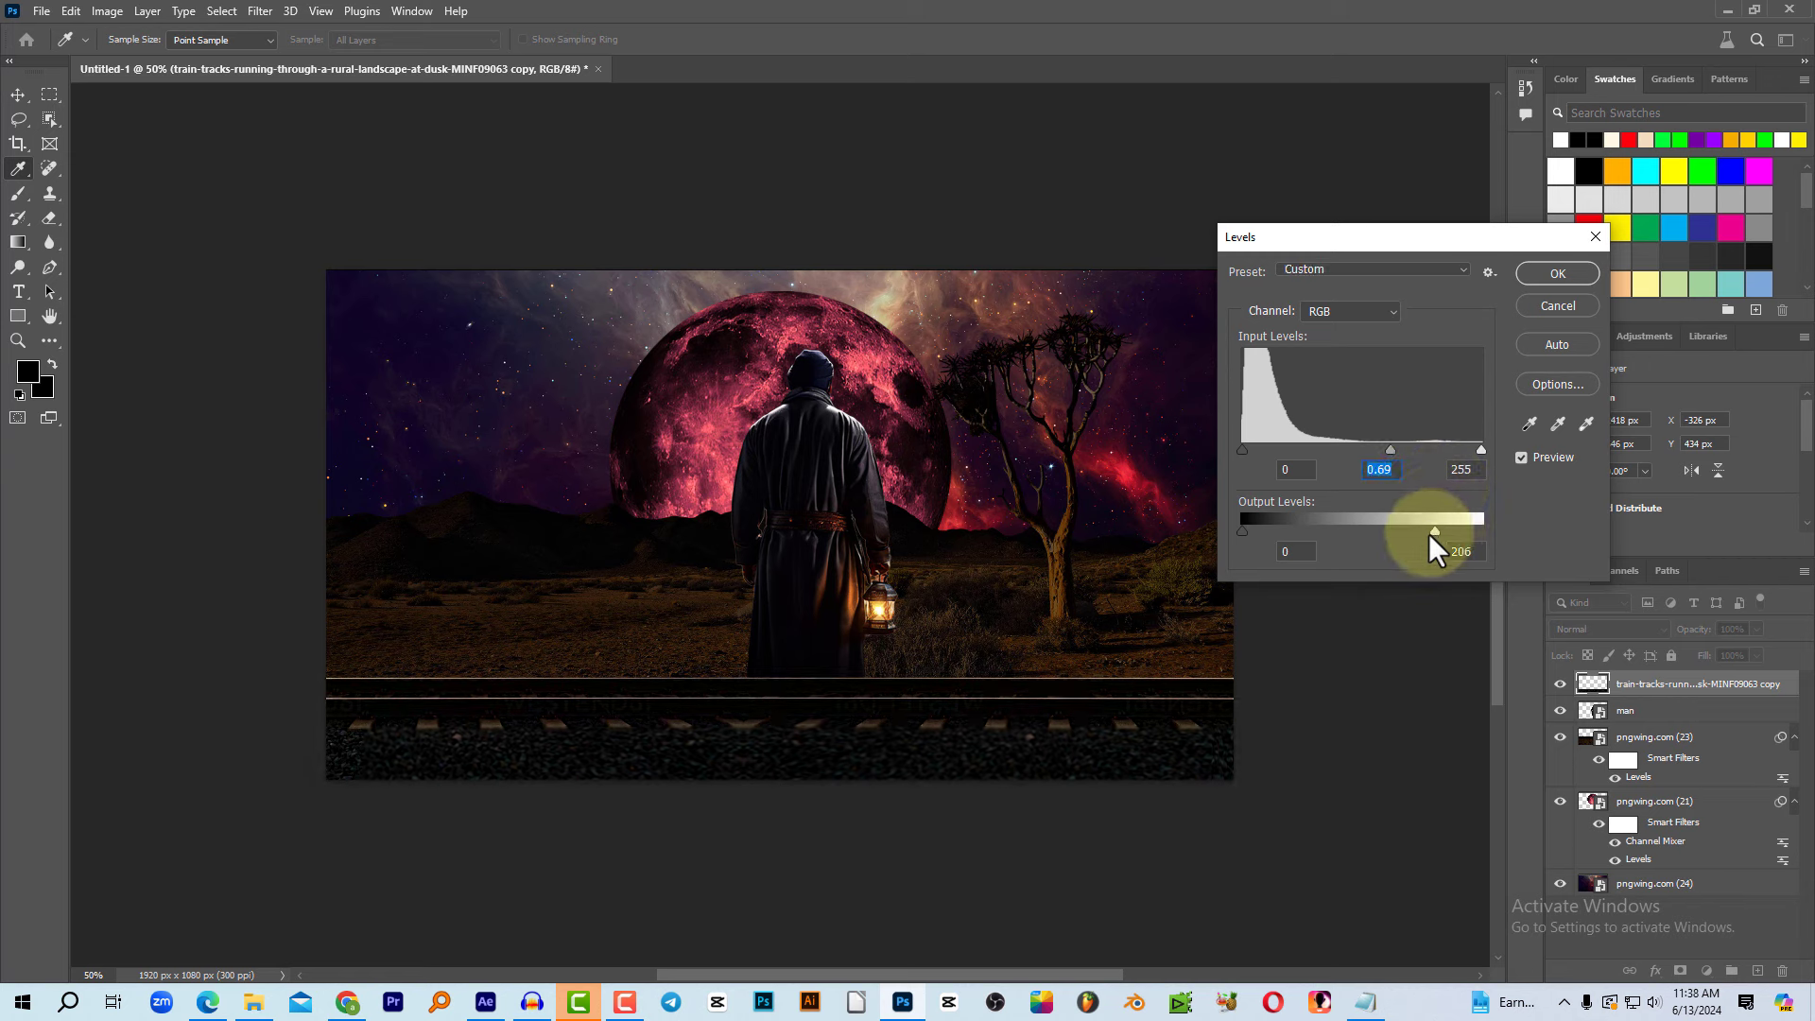
{"action": "left_click_drag", "start_coordinate": [1429, 535], "coordinate": [1359, 539]}
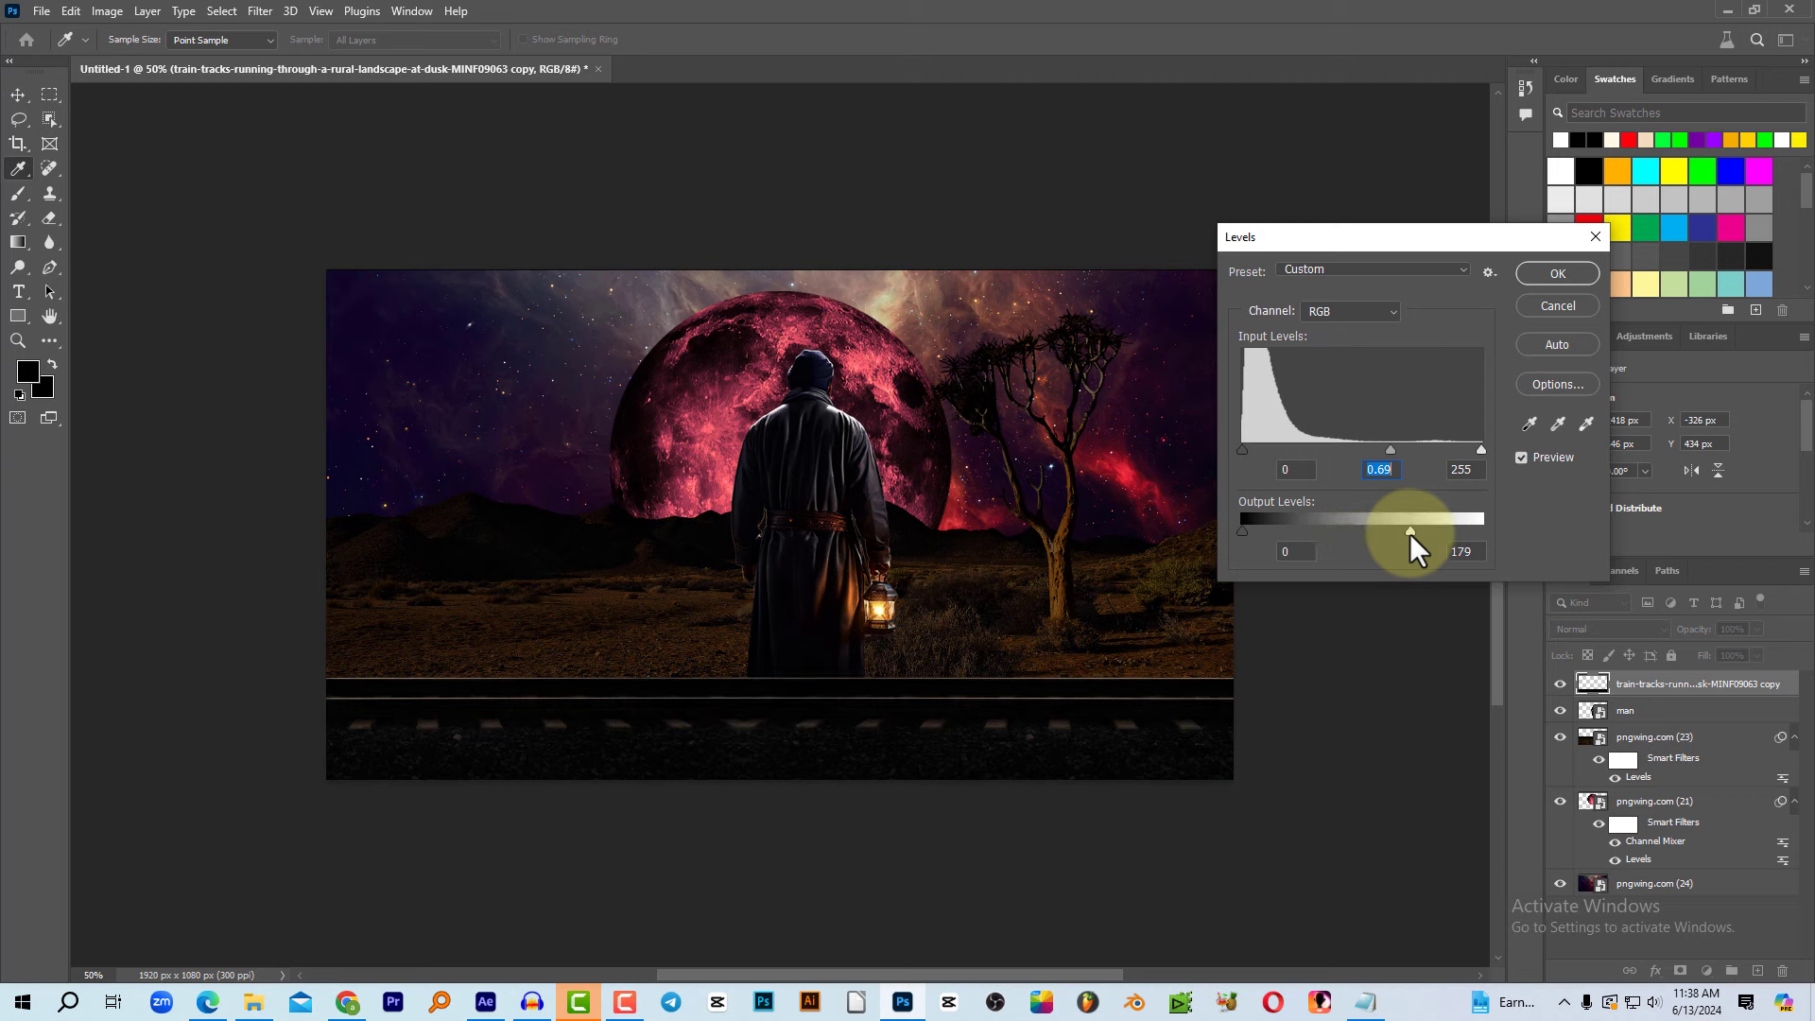
{"action": "left_click_drag", "start_coordinate": [1409, 534], "coordinate": [1409, 533]}
{"action": "left_click", "coordinate": [1547, 270]}
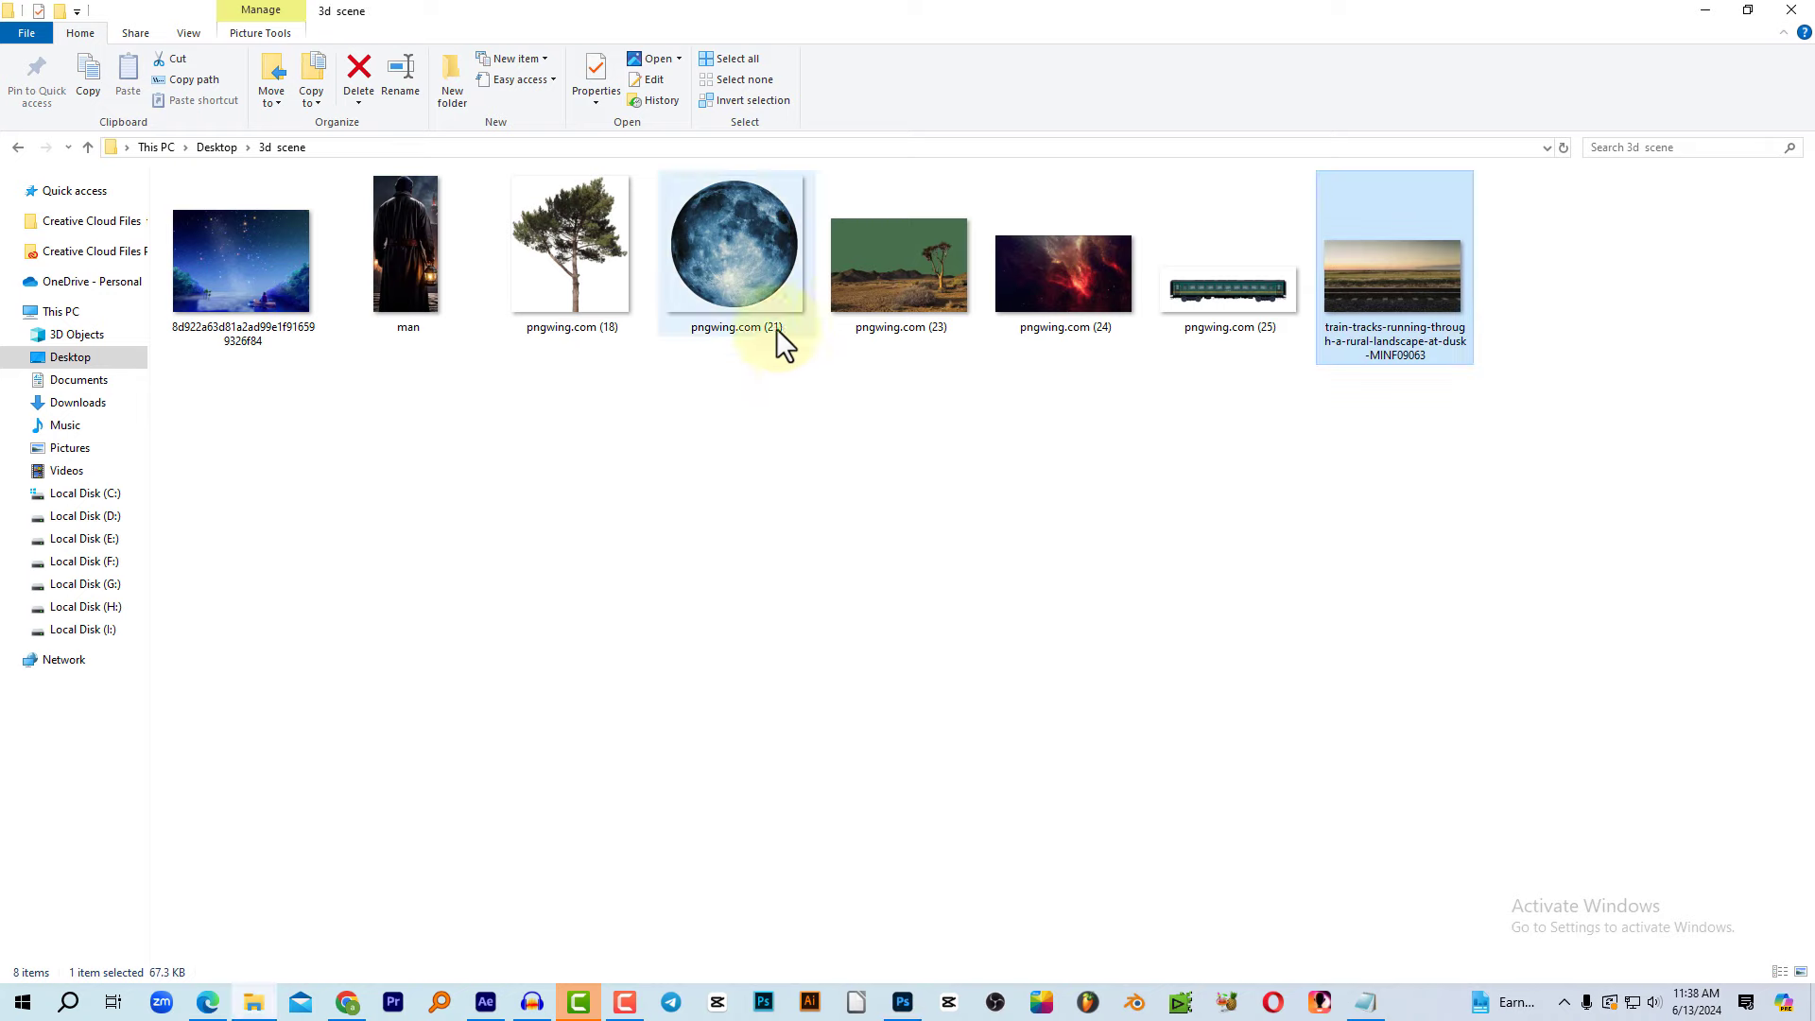
{"action": "key", "text": "alt+Tab"}
Step: Place the green train carriage at about 43% size onto the rails
{"action": "mouse_move", "coordinate": [1263, 317]}
{"action": "left_mouse_down"}
{"action": "mouse_move", "coordinate": [825, 414]}
{"action": "mouse_move", "coordinate": [932, 371]}
{"action": "mouse_move", "coordinate": [922, 420]}
{"action": "left_mouse_up"}
{"action": "key", "text": "Return"}
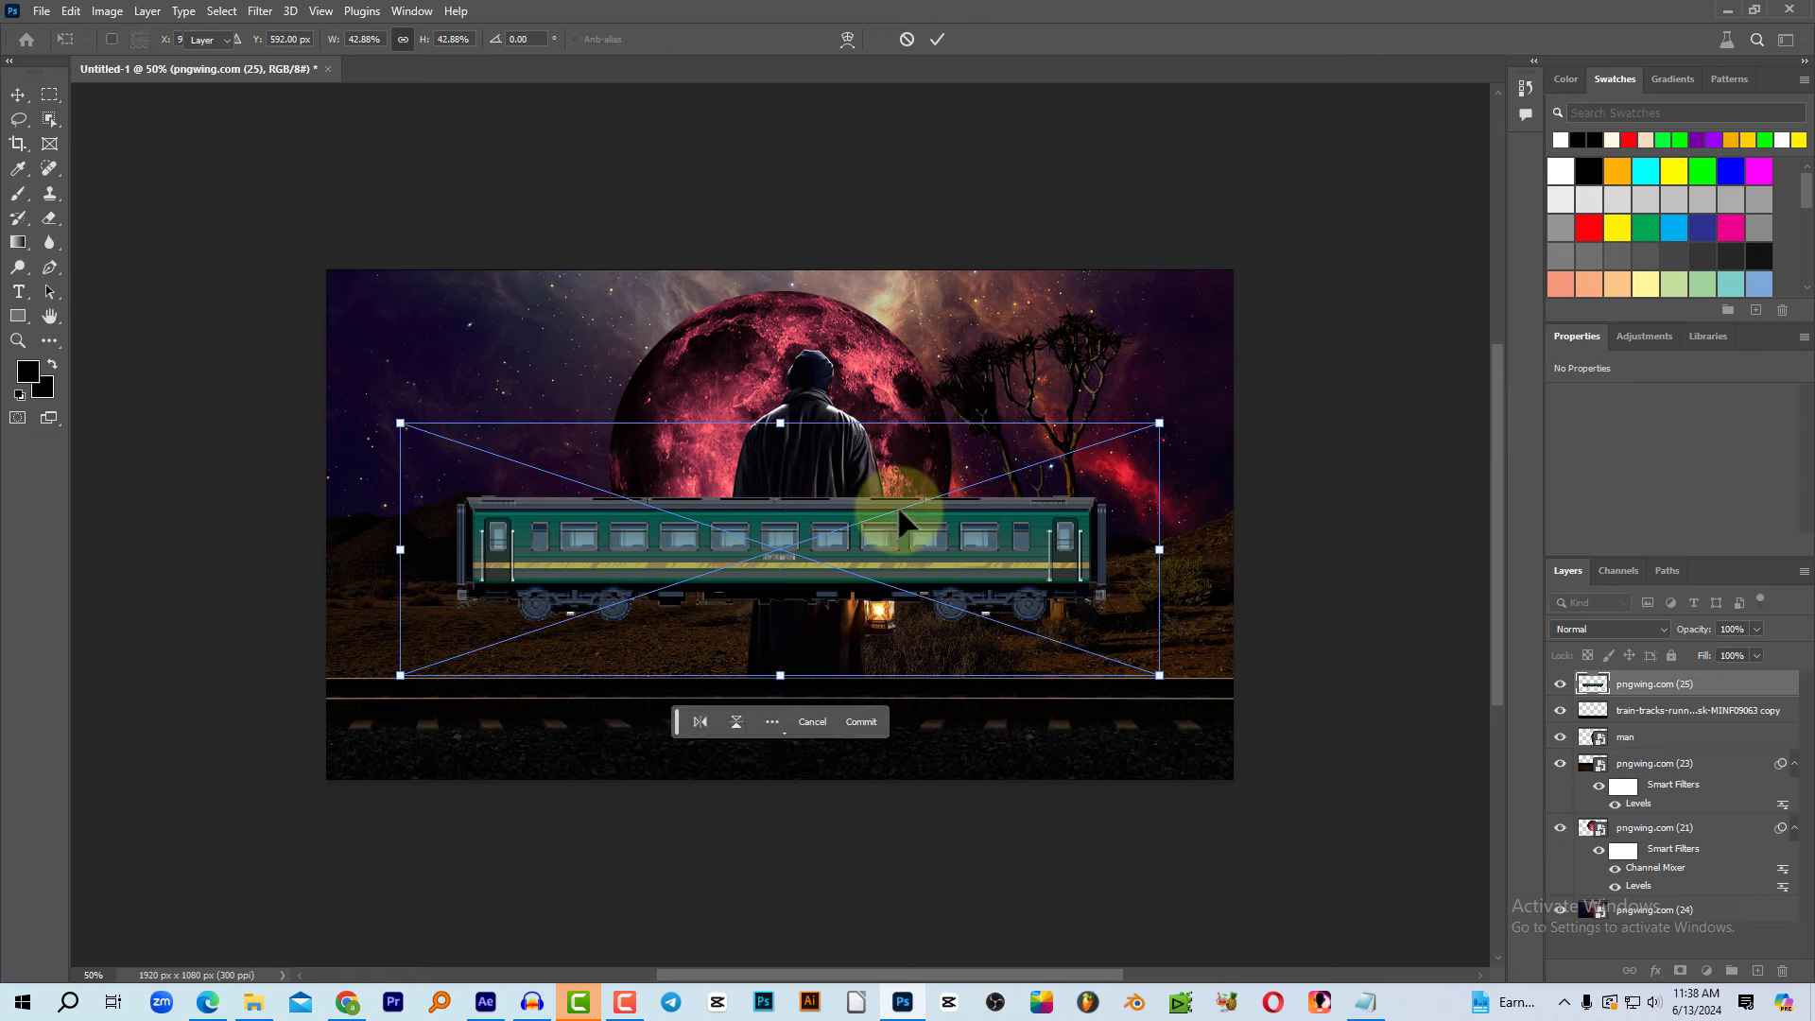
{"action": "left_click_drag", "start_coordinate": [896, 504], "coordinate": [841, 573]}
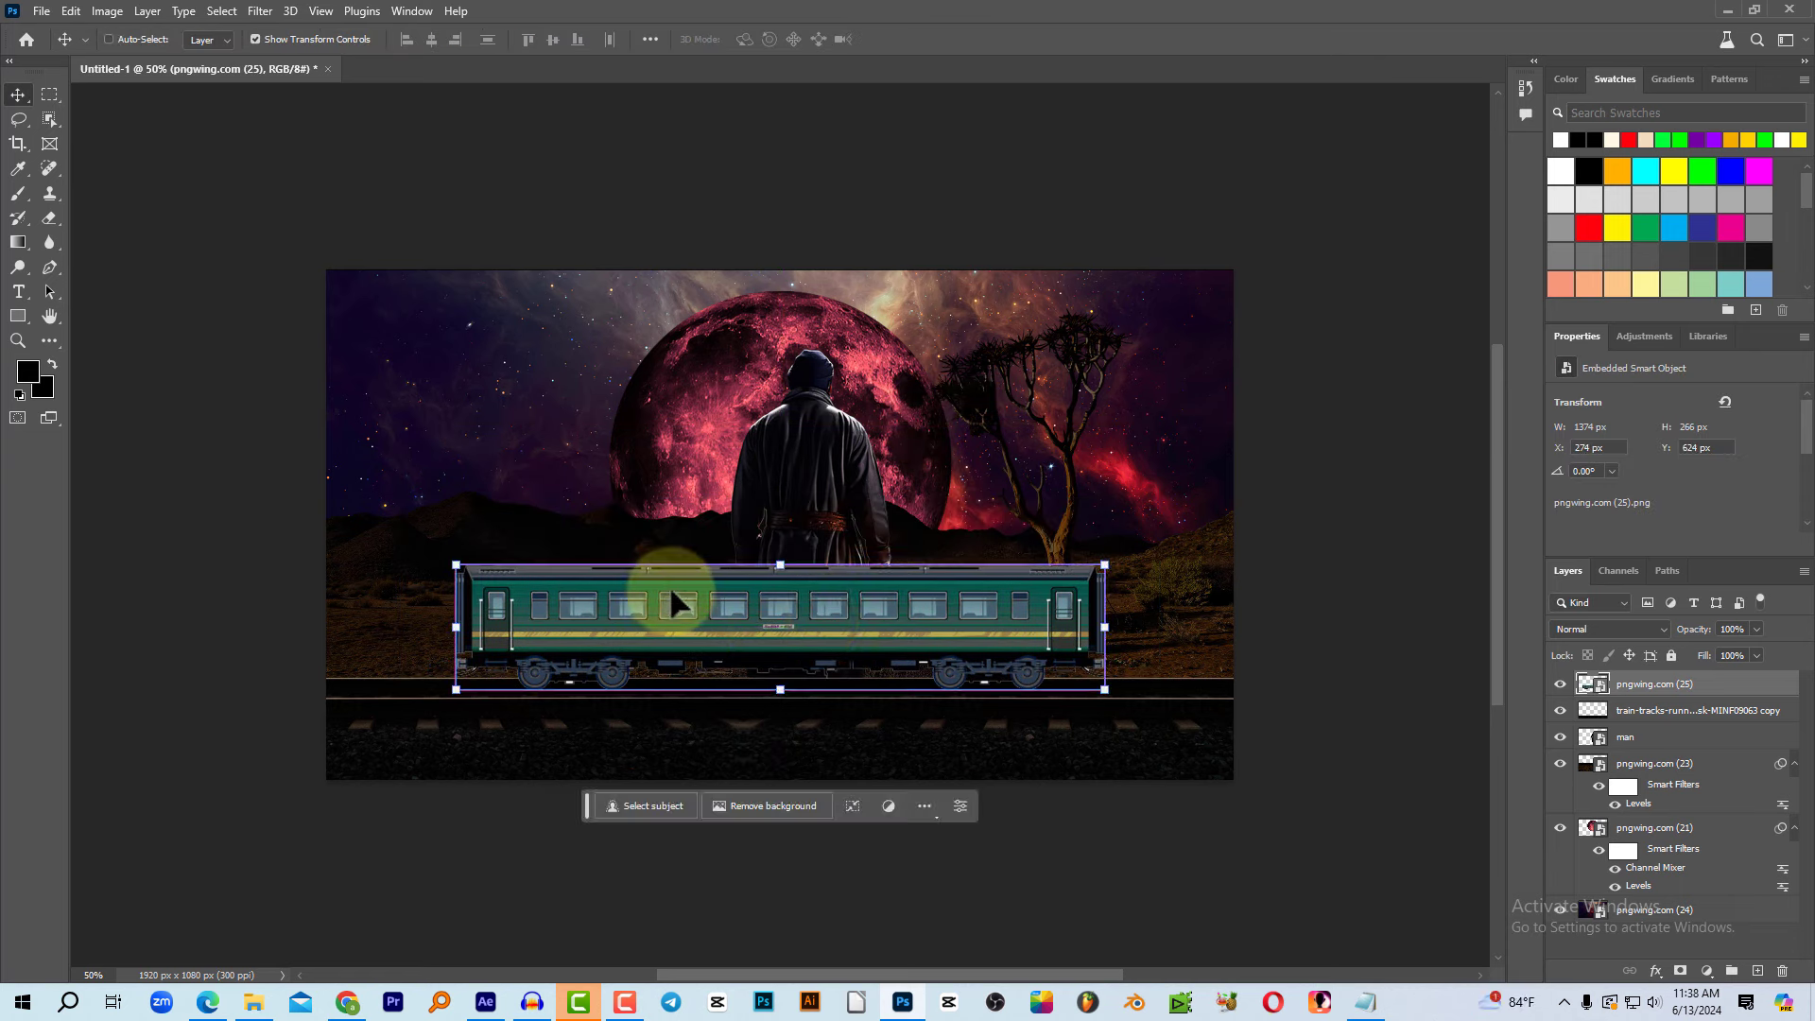
Step: Darken the carriage with Levels to midtone 0.45 and output white 179
{"action": "key", "text": "ctrl+l"}
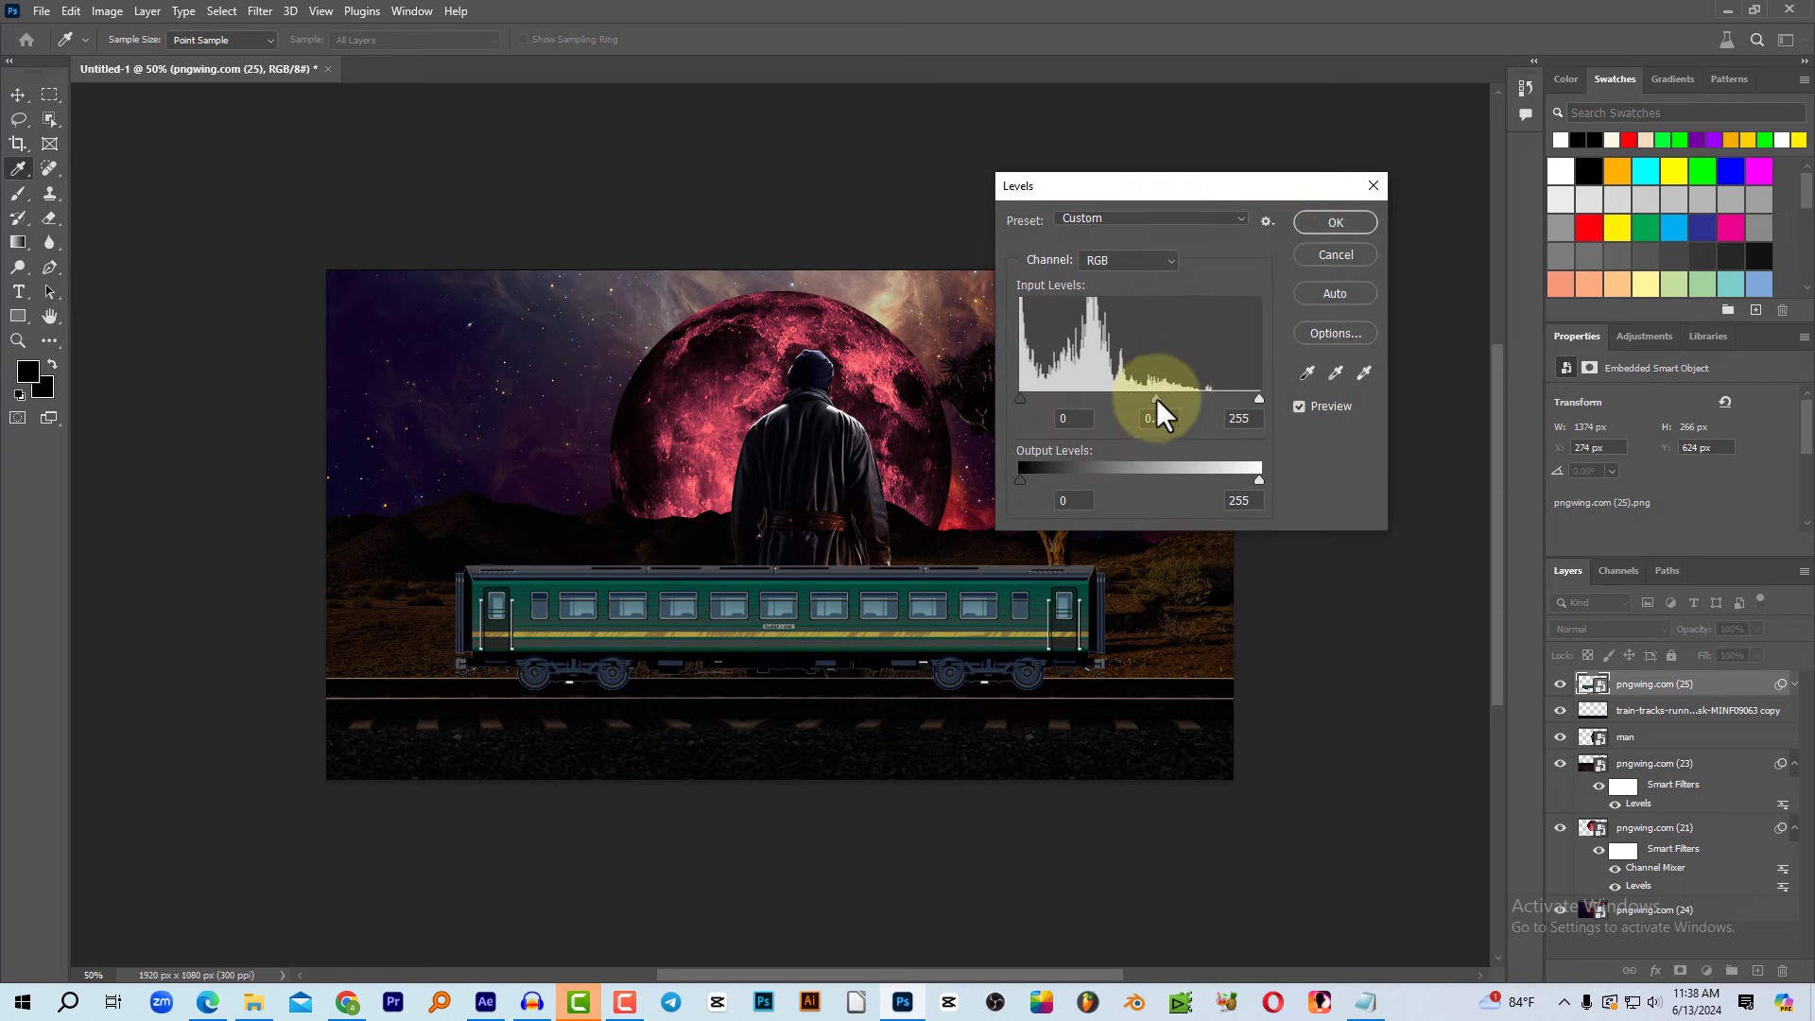
{"action": "left_click_drag", "start_coordinate": [1139, 399], "coordinate": [1183, 401]}
{"action": "left_click_drag", "start_coordinate": [1262, 471], "coordinate": [1187, 479]}
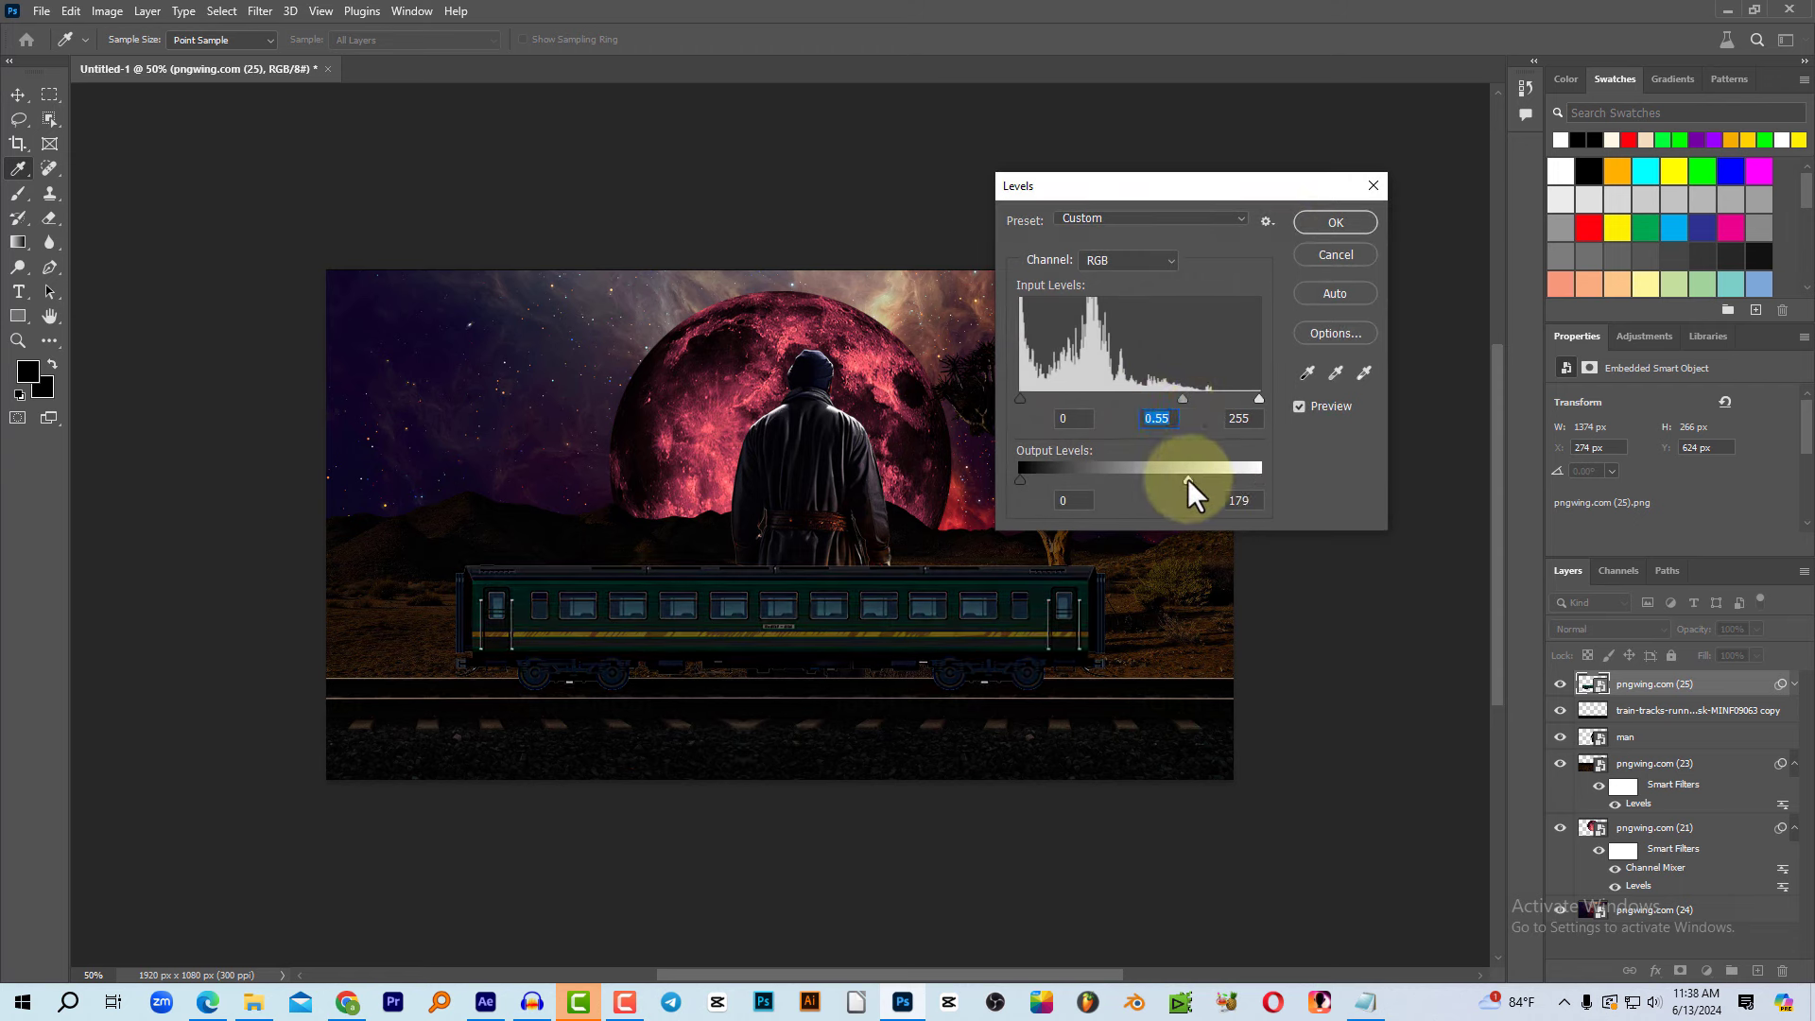
{"action": "left_click_drag", "start_coordinate": [1183, 399], "coordinate": [1195, 399]}
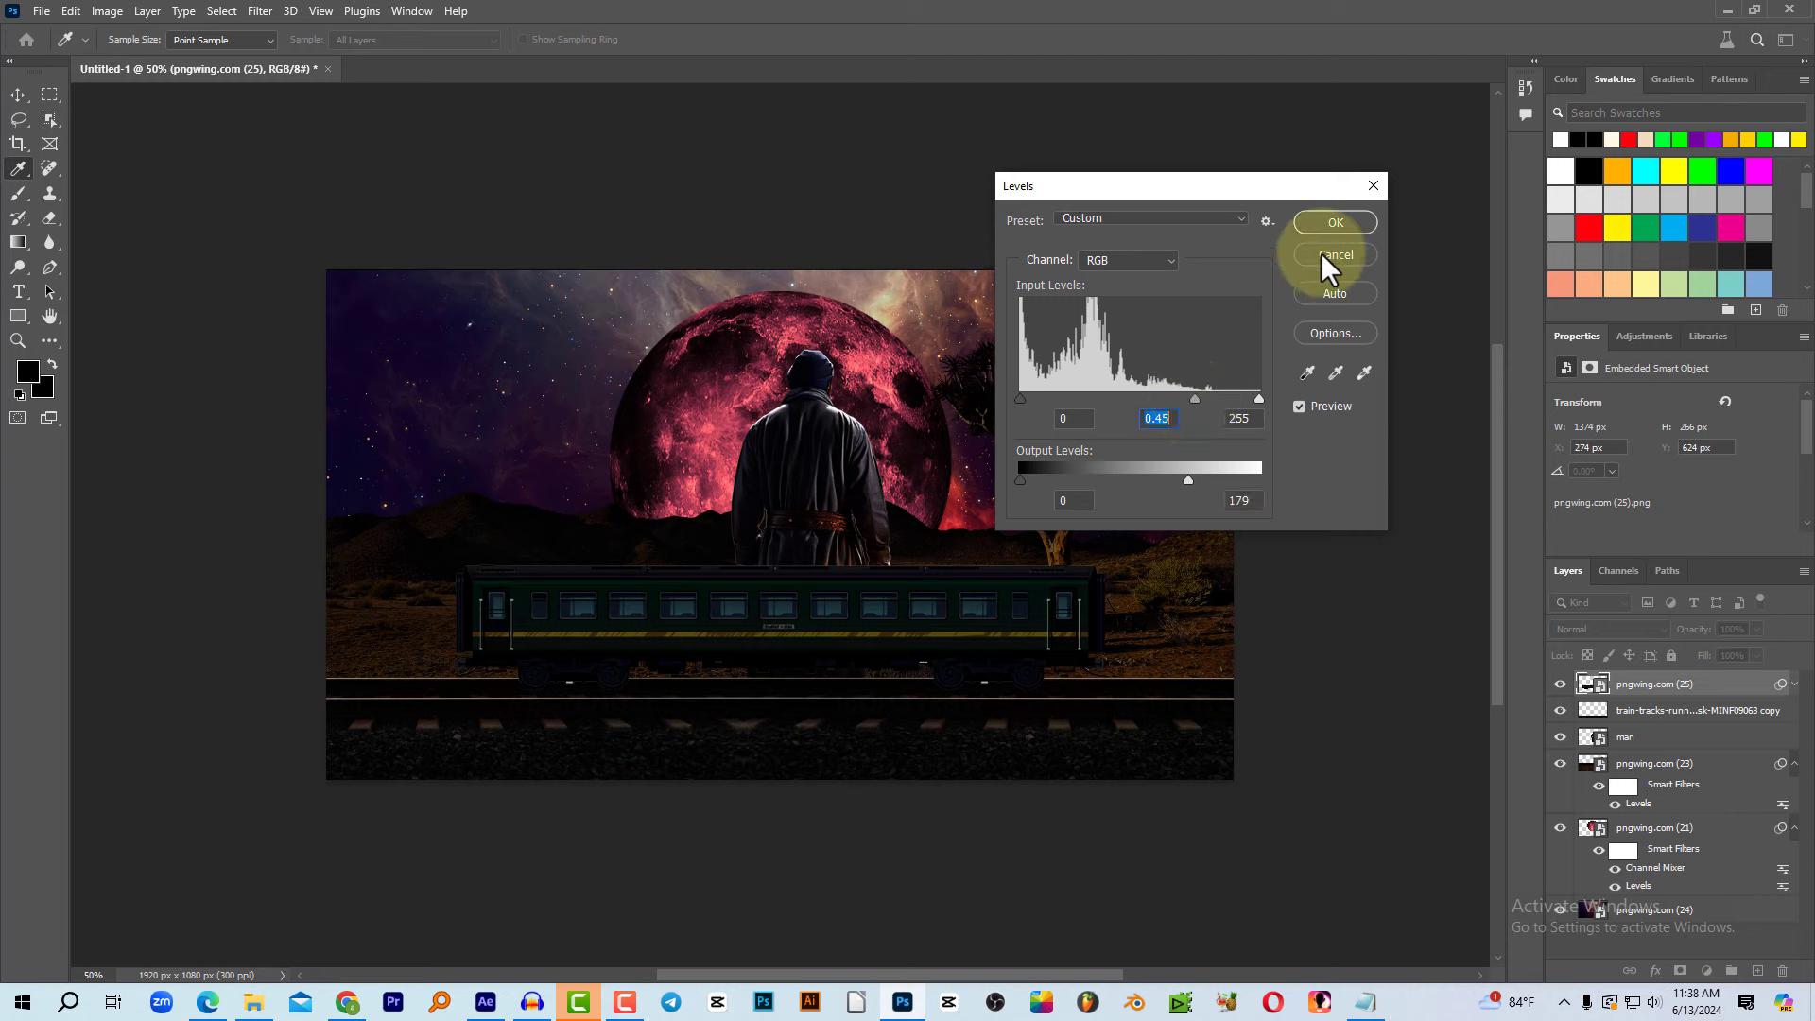
{"action": "left_click", "coordinate": [1335, 223]}
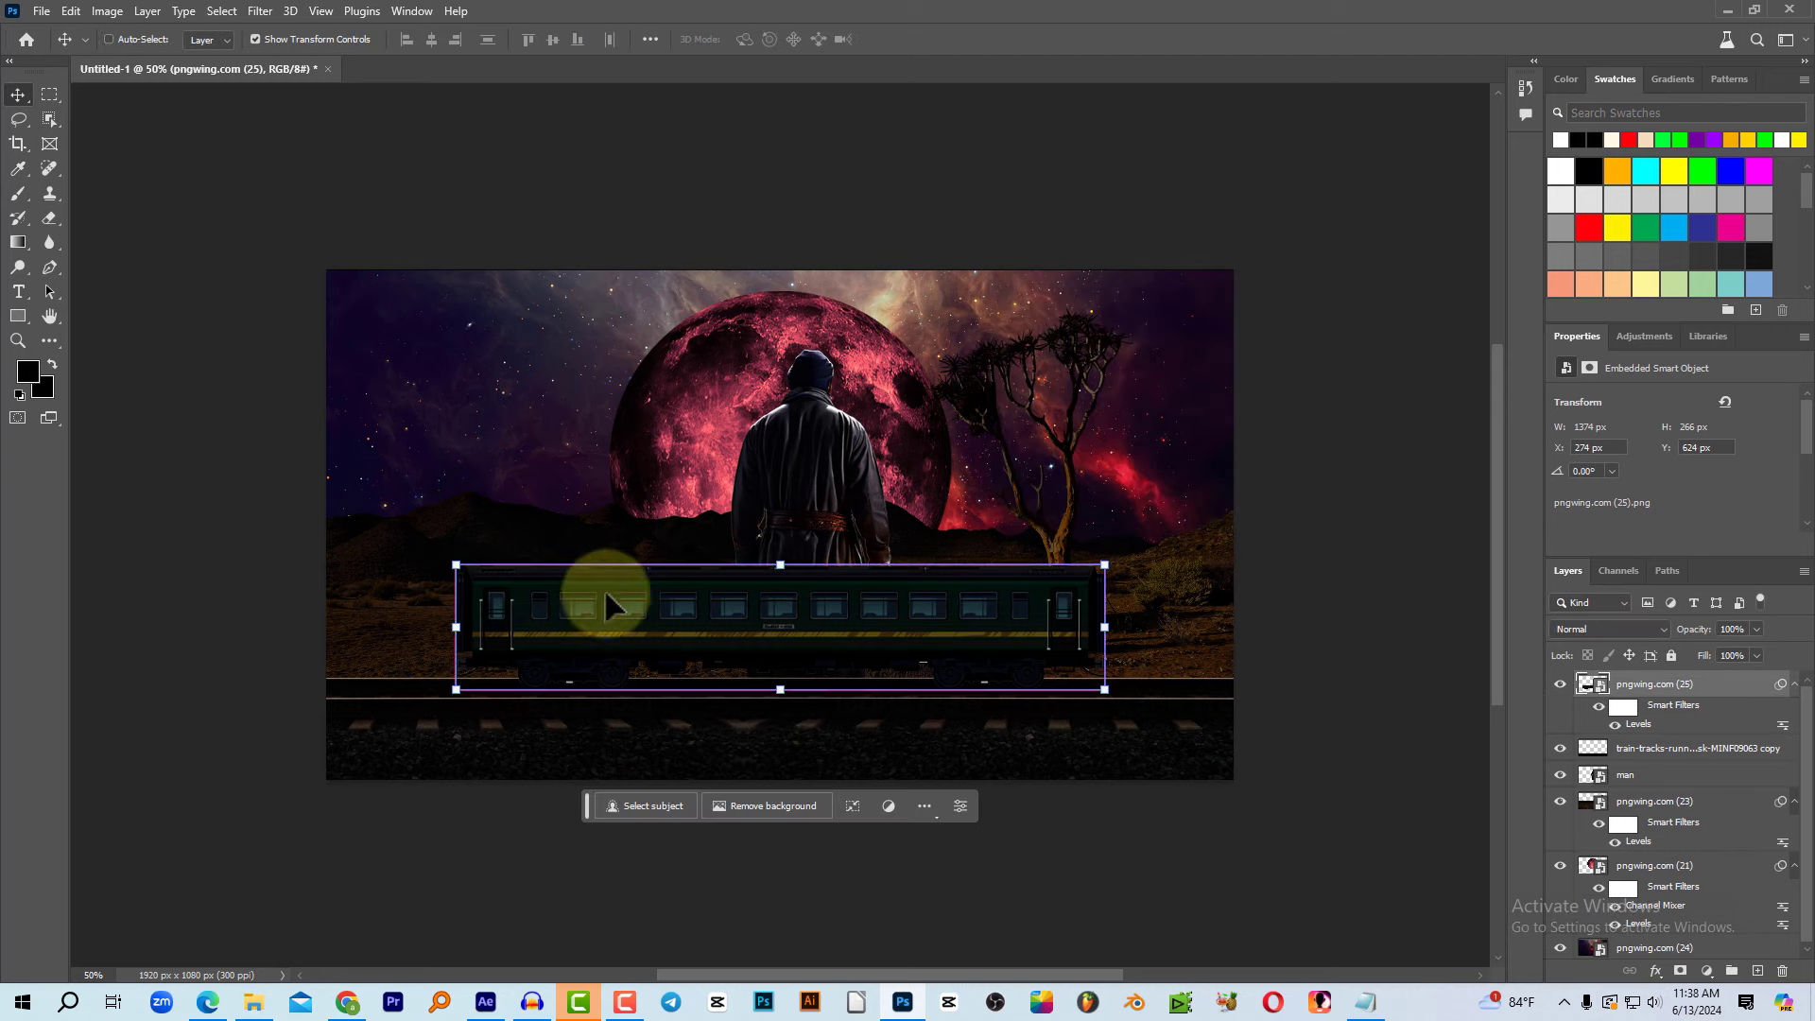
{"action": "left_click_drag", "start_coordinate": [613, 605], "coordinate": [1166, 622]}
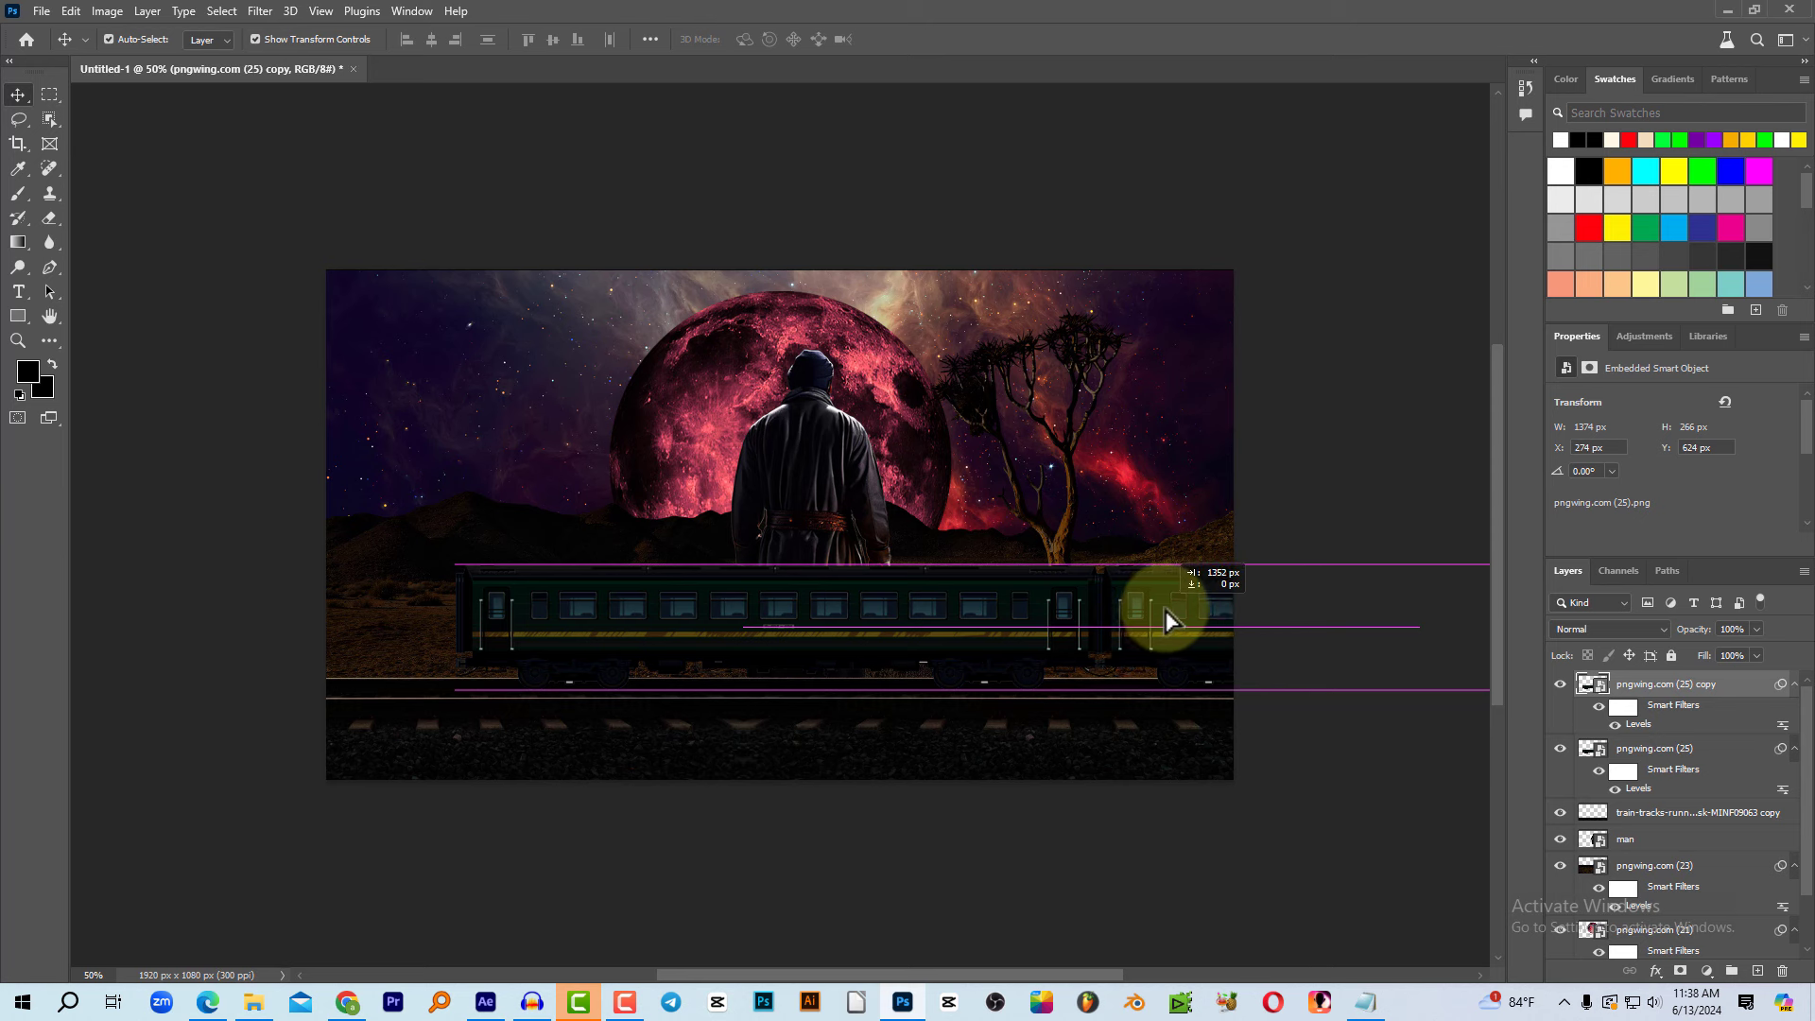
Step: Position carriage copies right and left of the original and merge all three train layers into one
{"action": "left_click_drag", "start_coordinate": [1167, 613], "coordinate": [1168, 612]}
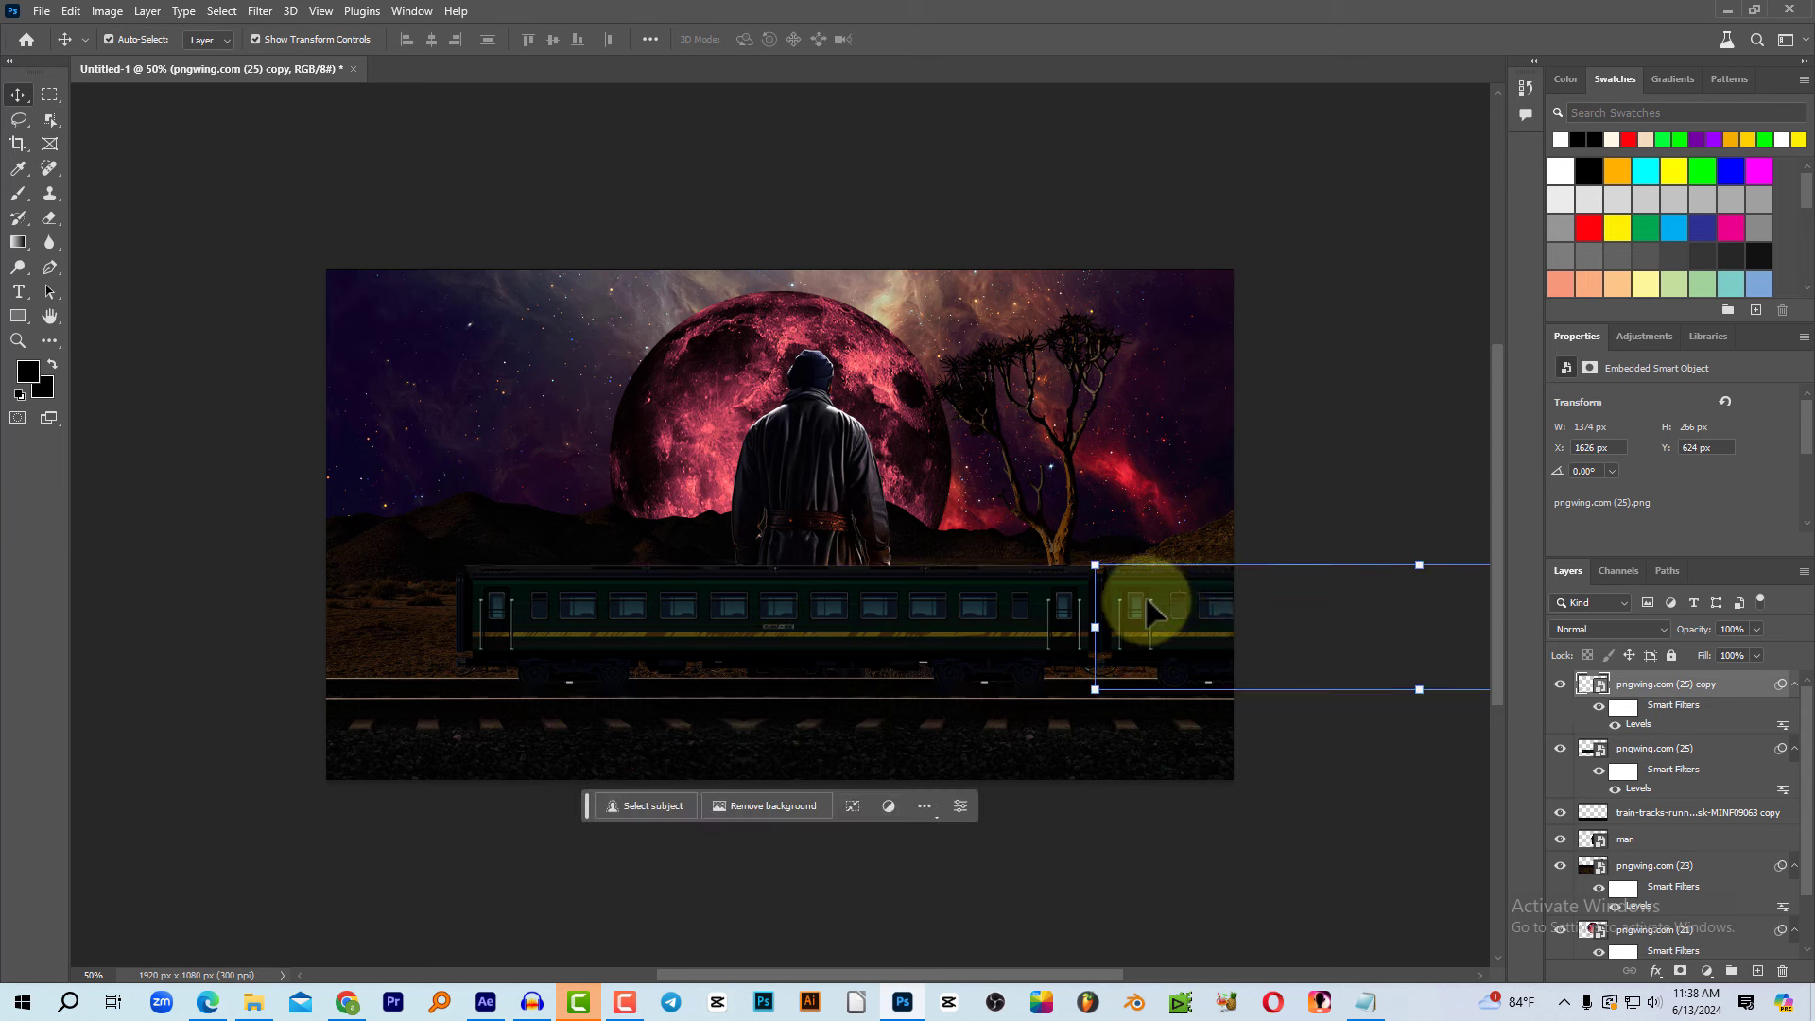
{"action": "left_click", "coordinate": [839, 632]}
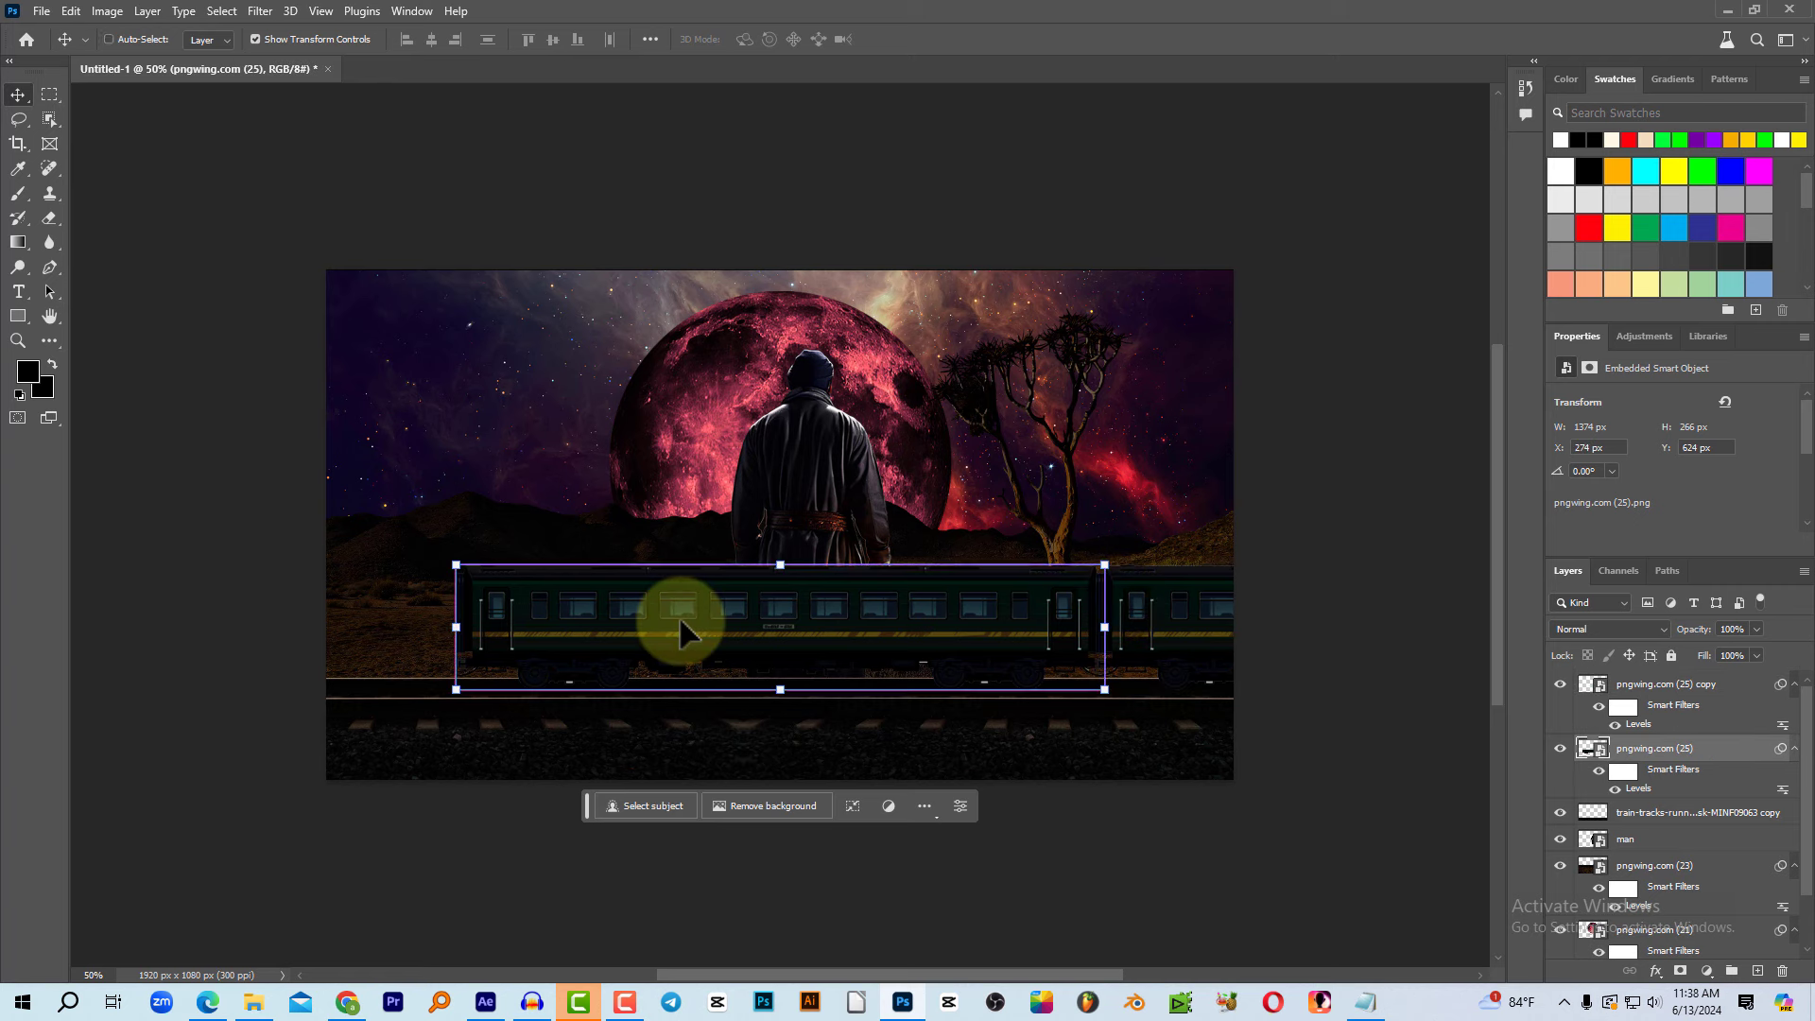
{"action": "key", "text": "ctrl+j"}
{"action": "mouse_move", "coordinate": [1061, 608]}
{"action": "left_mouse_down"}
{"action": "mouse_move", "coordinate": [378, 619]}
{"action": "mouse_move", "coordinate": [394, 621]}
{"action": "left_mouse_up"}
{"action": "left_click", "coordinate": [1666, 684]}
{"action": "left_click", "coordinate": [1666, 768], "text": "ctrl"}
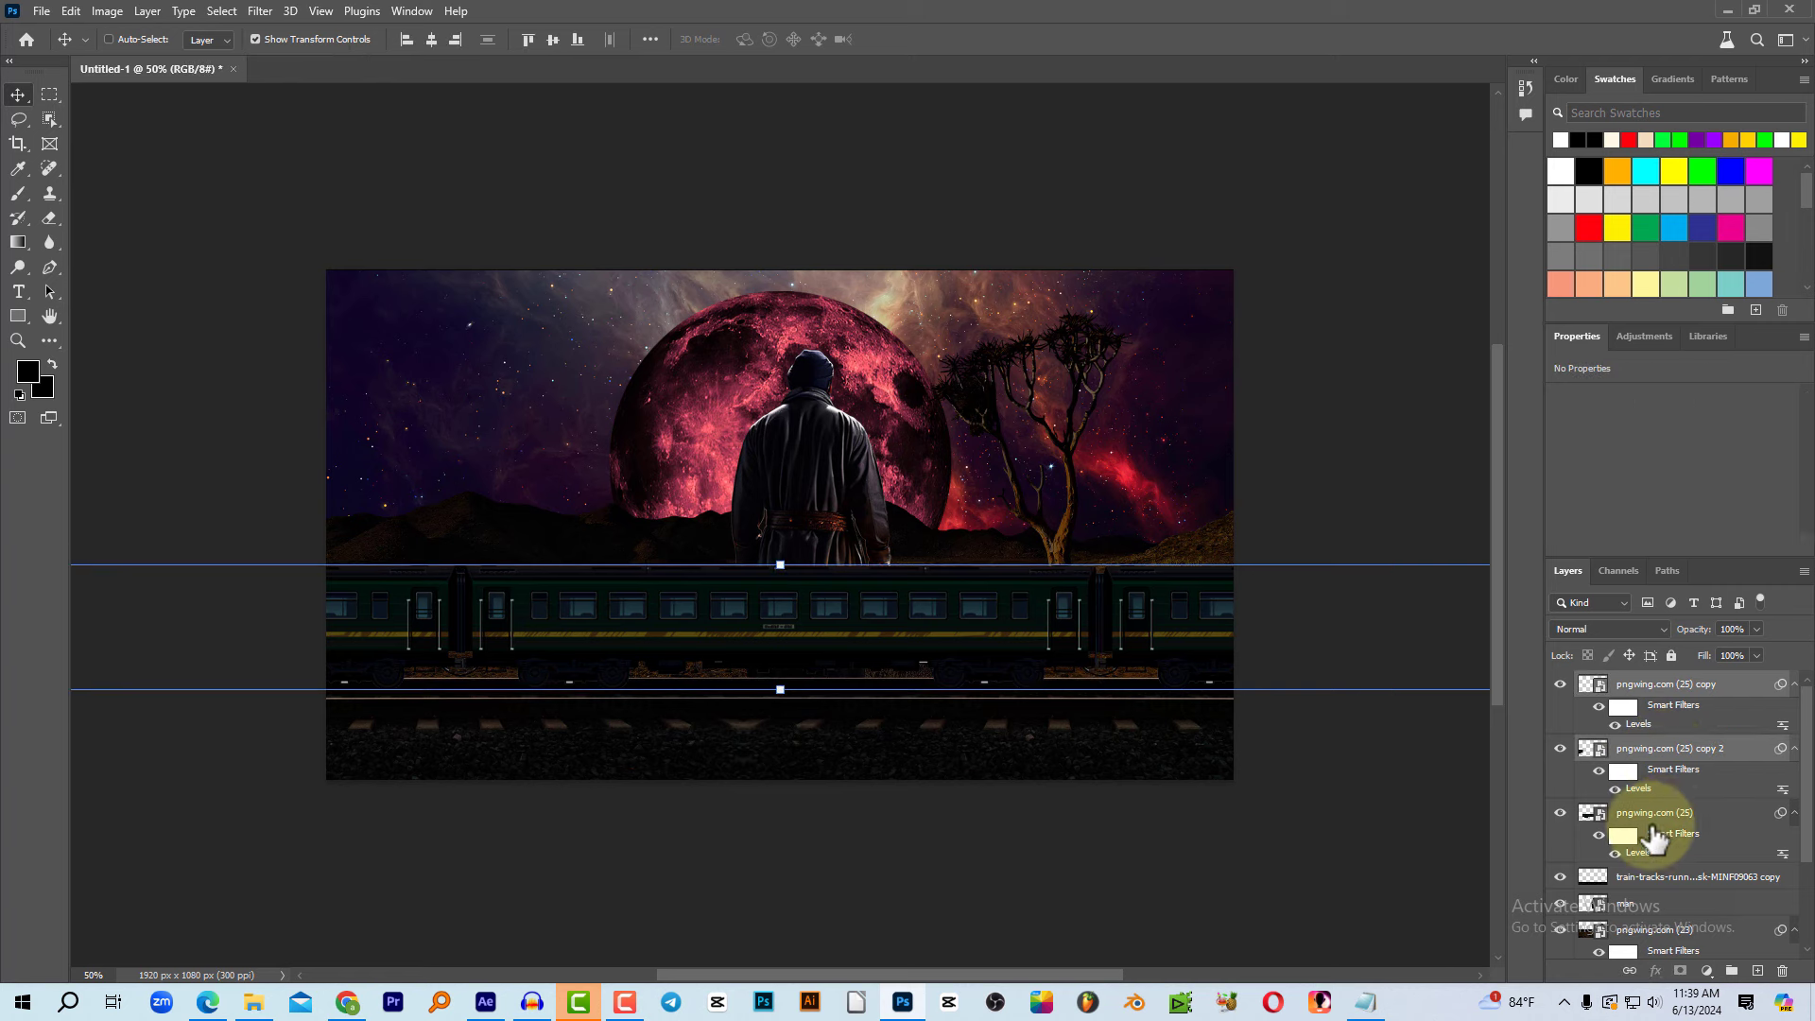
{"action": "left_click", "coordinate": [1654, 813], "text": "ctrl"}
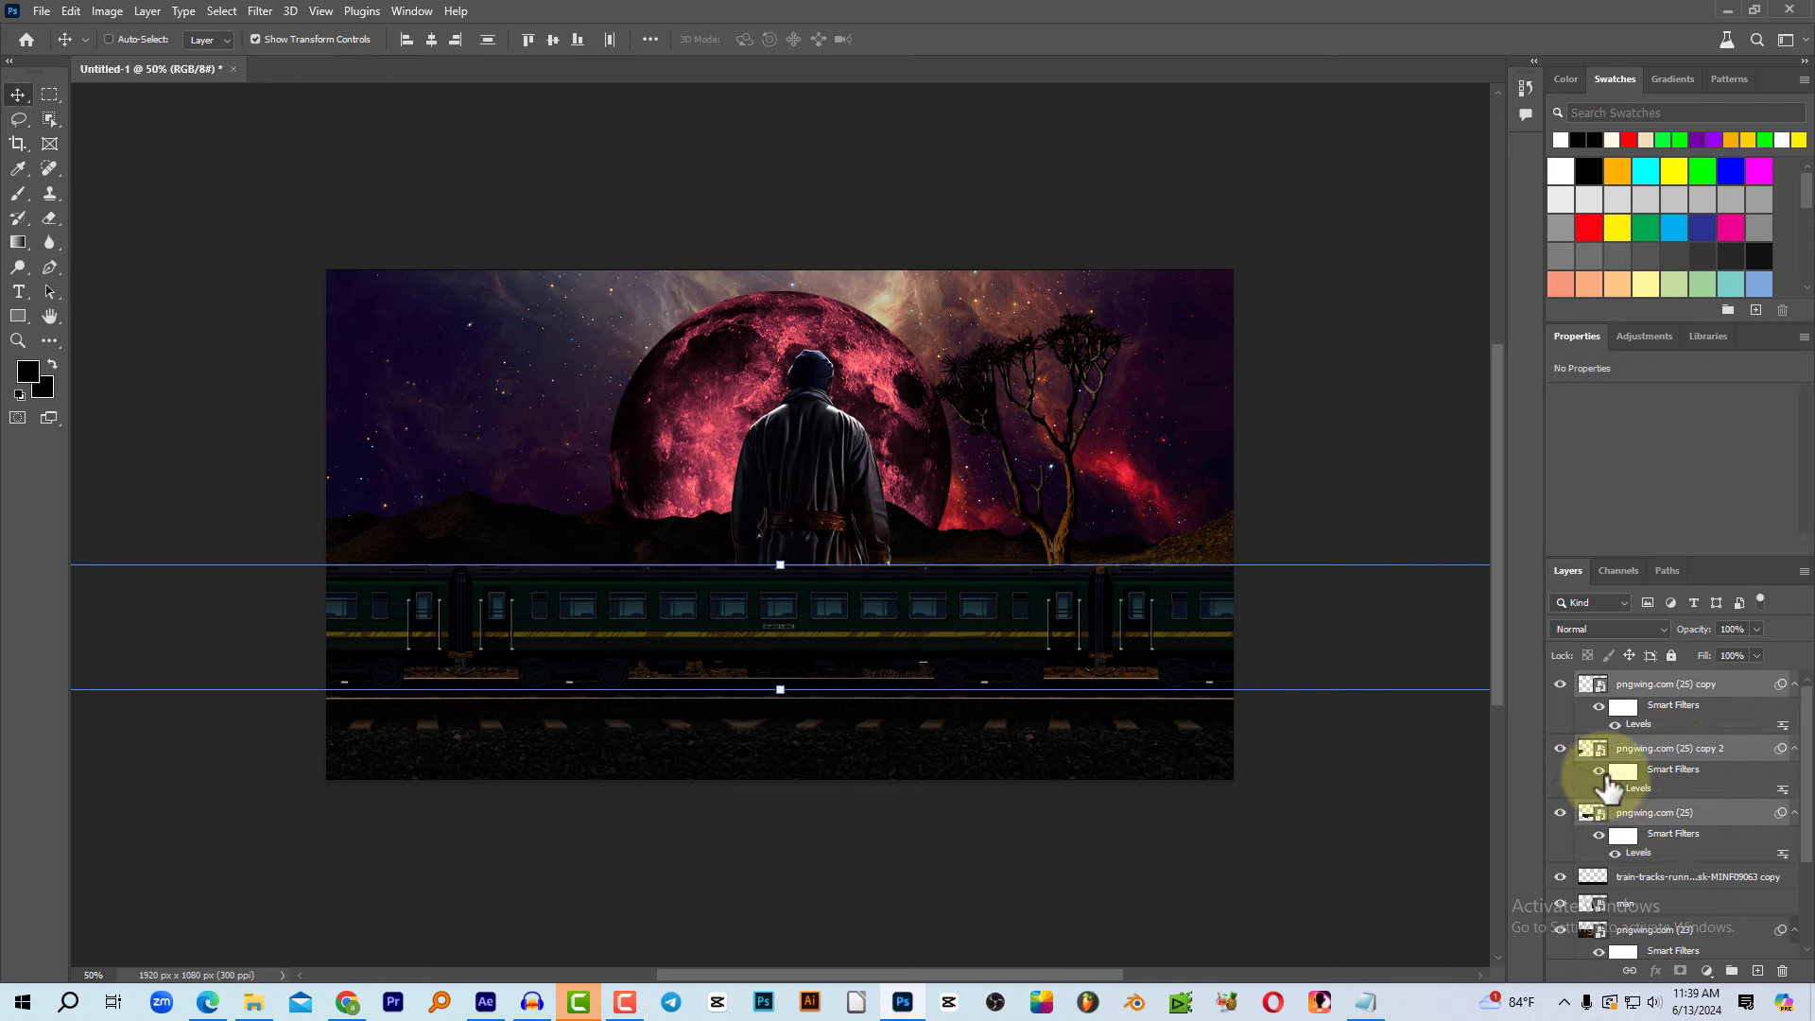
{"action": "key", "text": "ctrl+e"}
Step: Scale the merged train to 206% and shift it right so only its front carriage shows
{"action": "key", "text": "ctrl+t"}
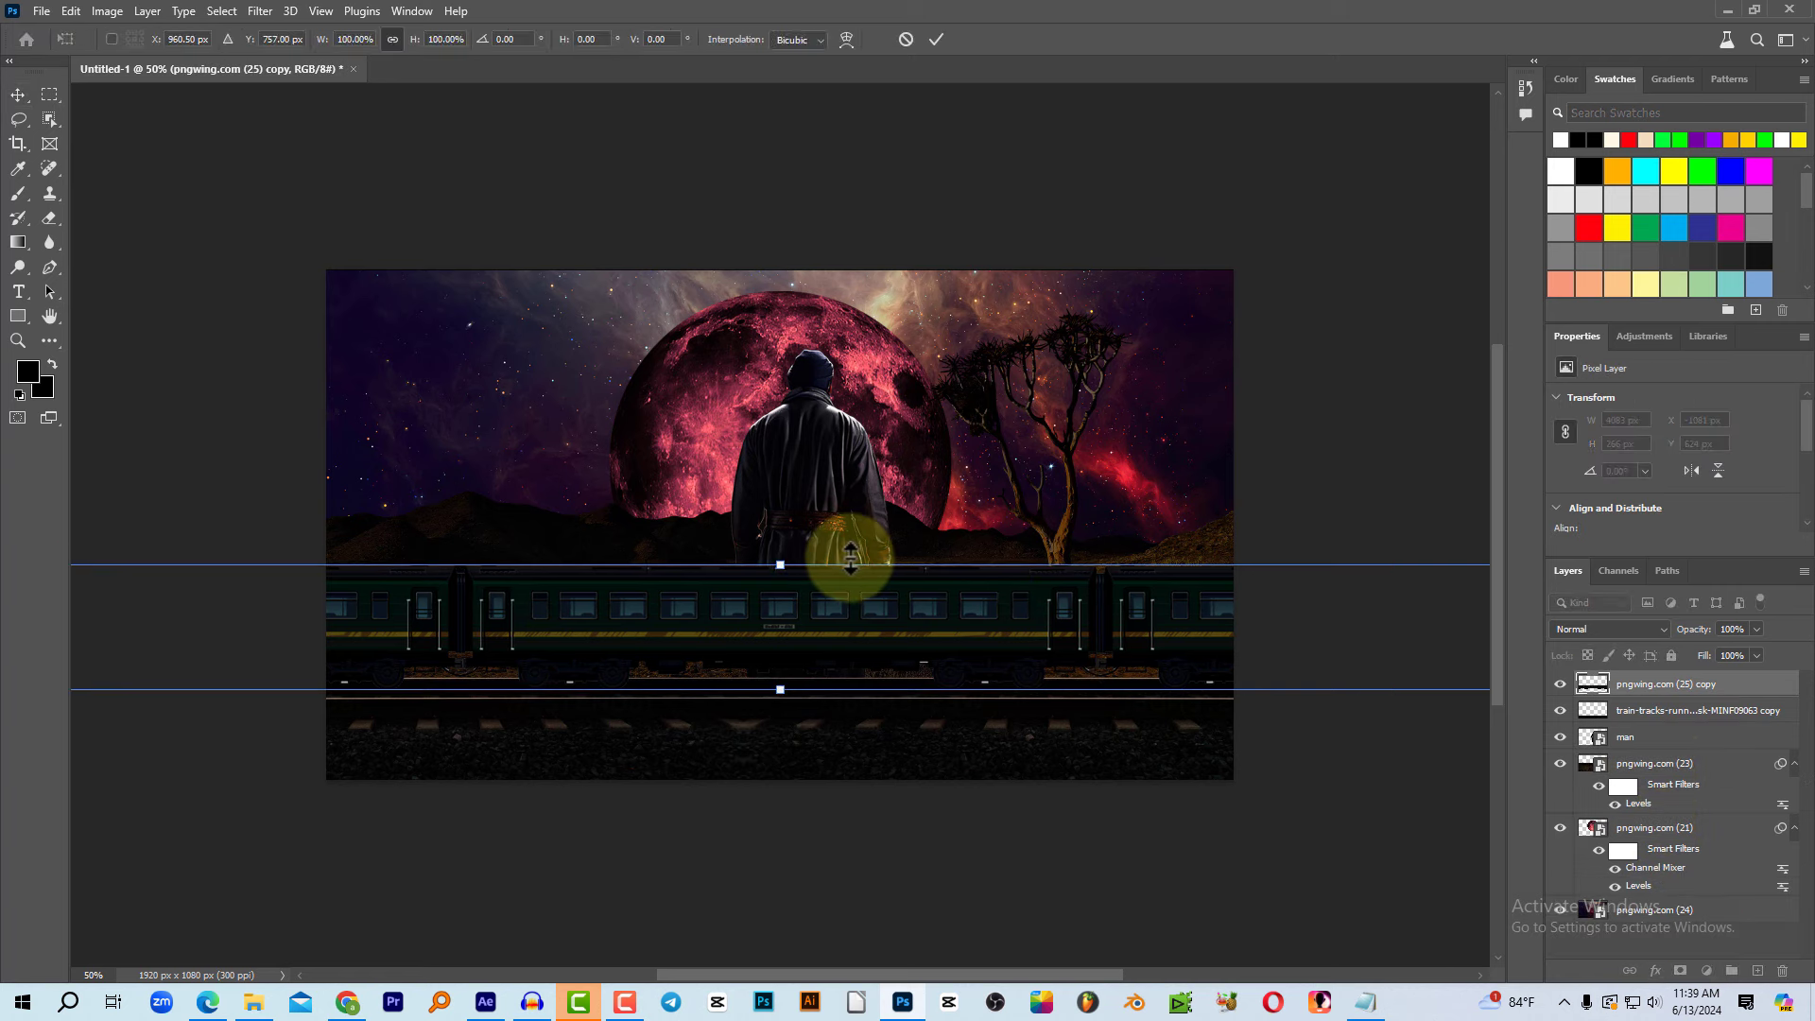
{"action": "left_click_drag", "start_coordinate": [851, 557], "coordinate": [873, 425]}
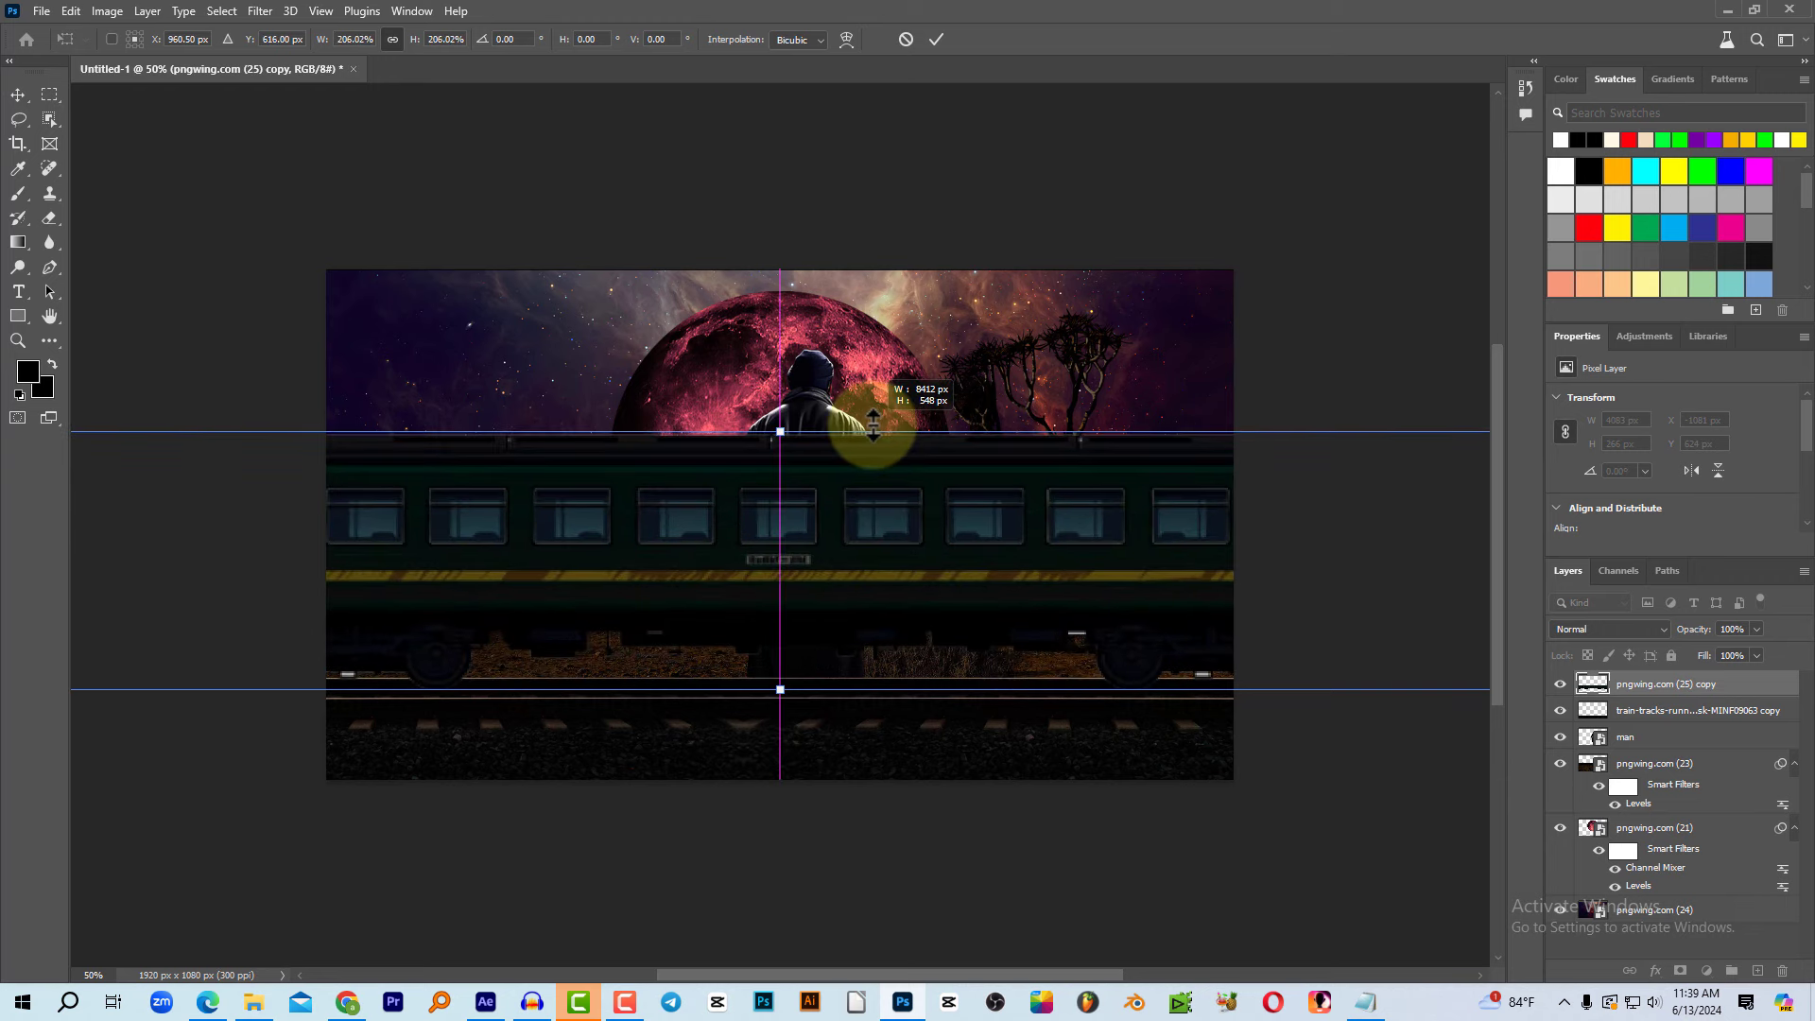
{"action": "left_click_drag", "start_coordinate": [559, 580], "coordinate": [911, 580]}
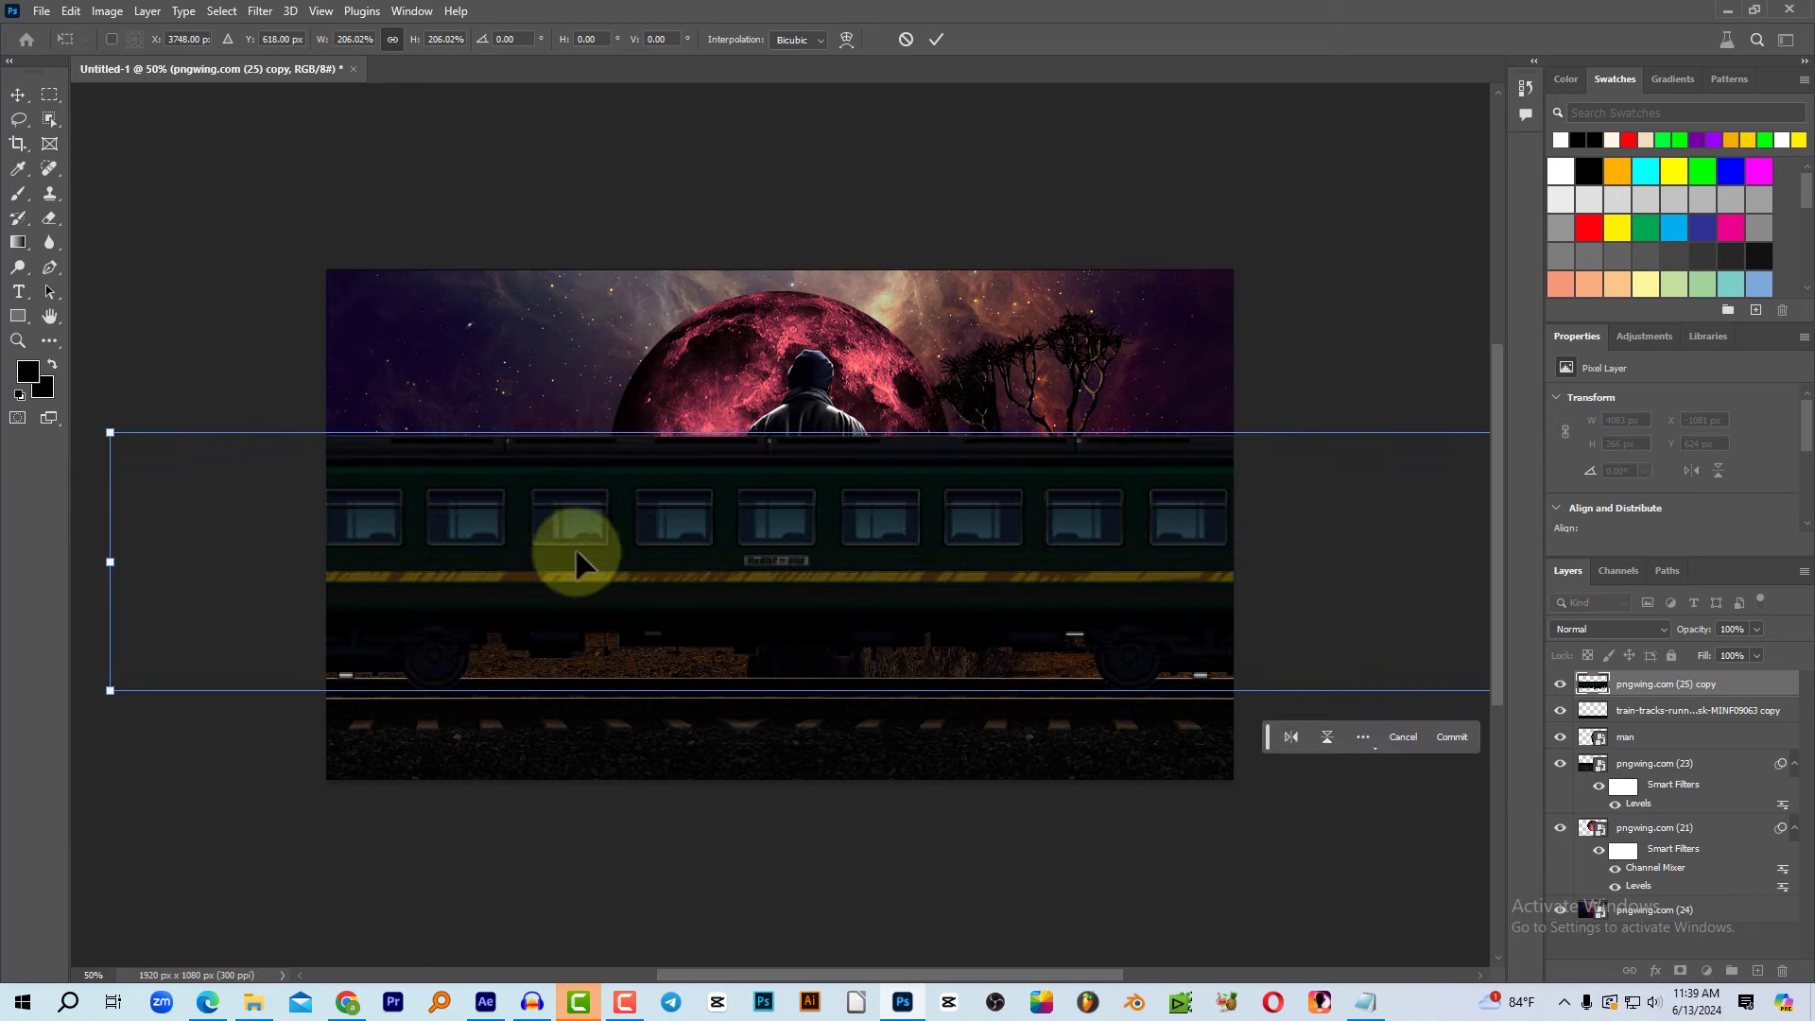
{"action": "left_click_drag", "start_coordinate": [576, 561], "coordinate": [1136, 543]}
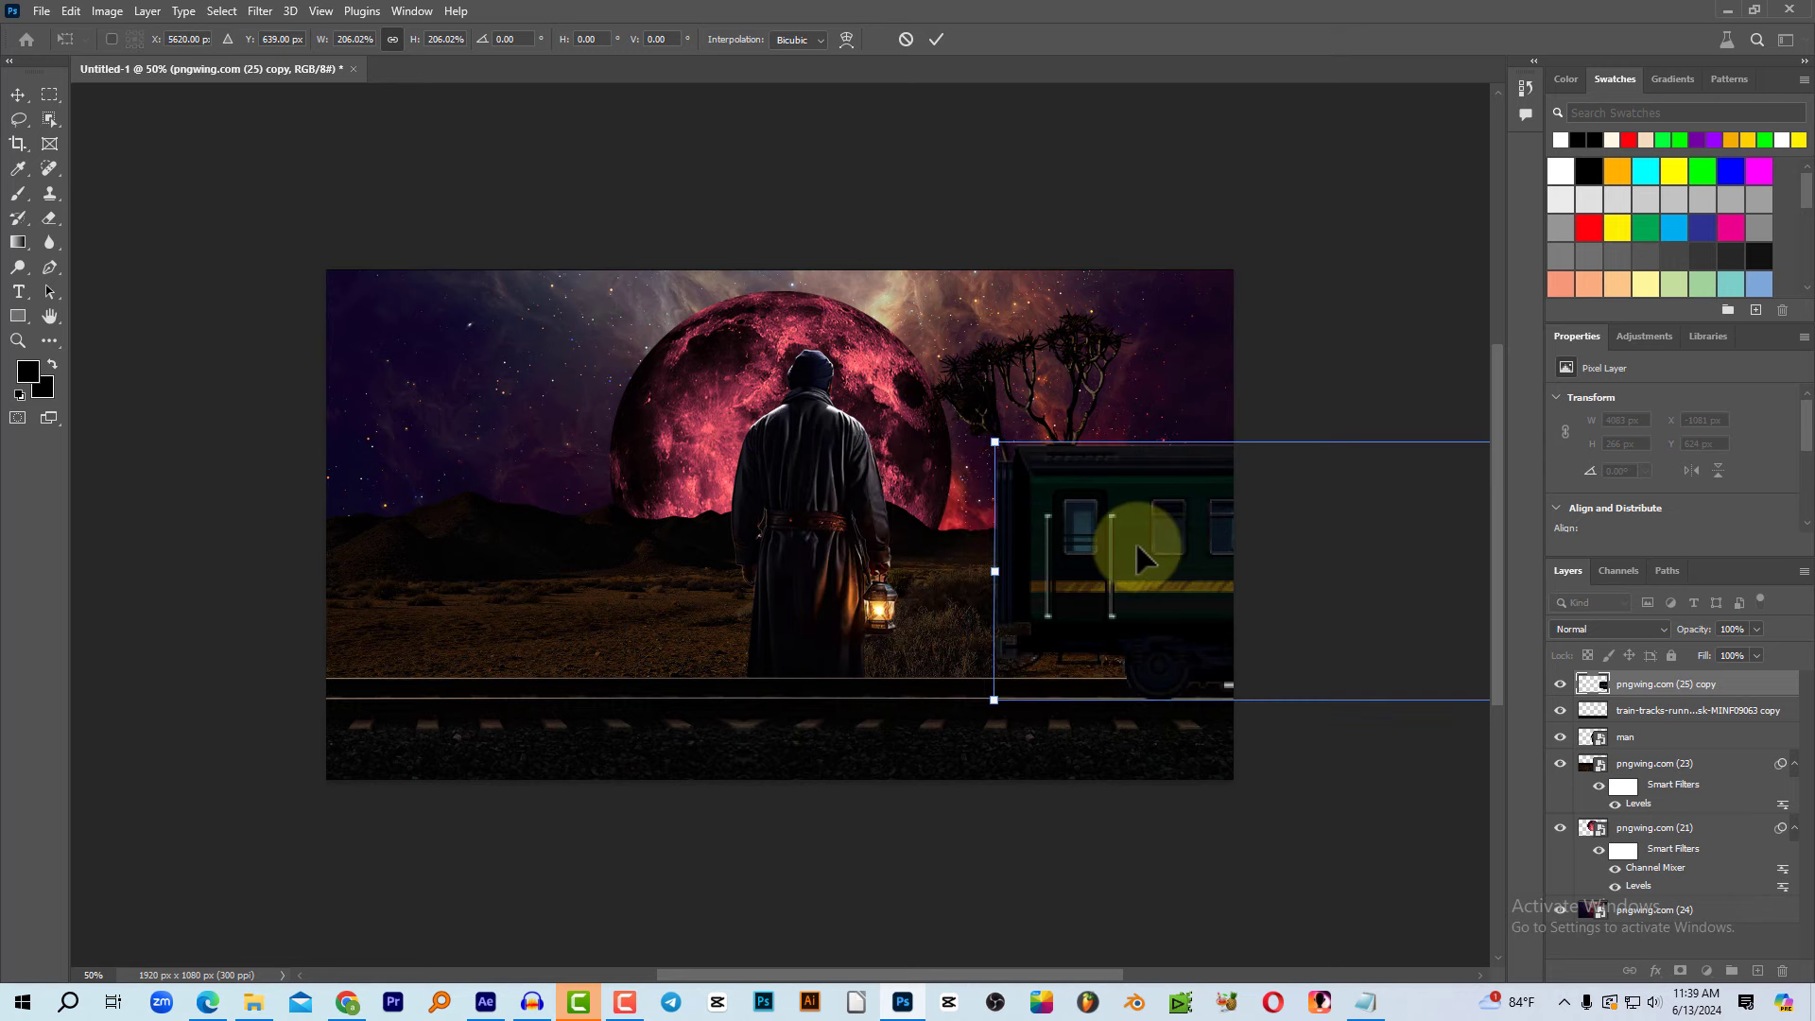
{"action": "key", "text": "Return"}
Step: Bring the pngwing.com (18) pine tree image into the canvas and enlarge it toward the left
{"action": "key", "text": "alt+Tab"}
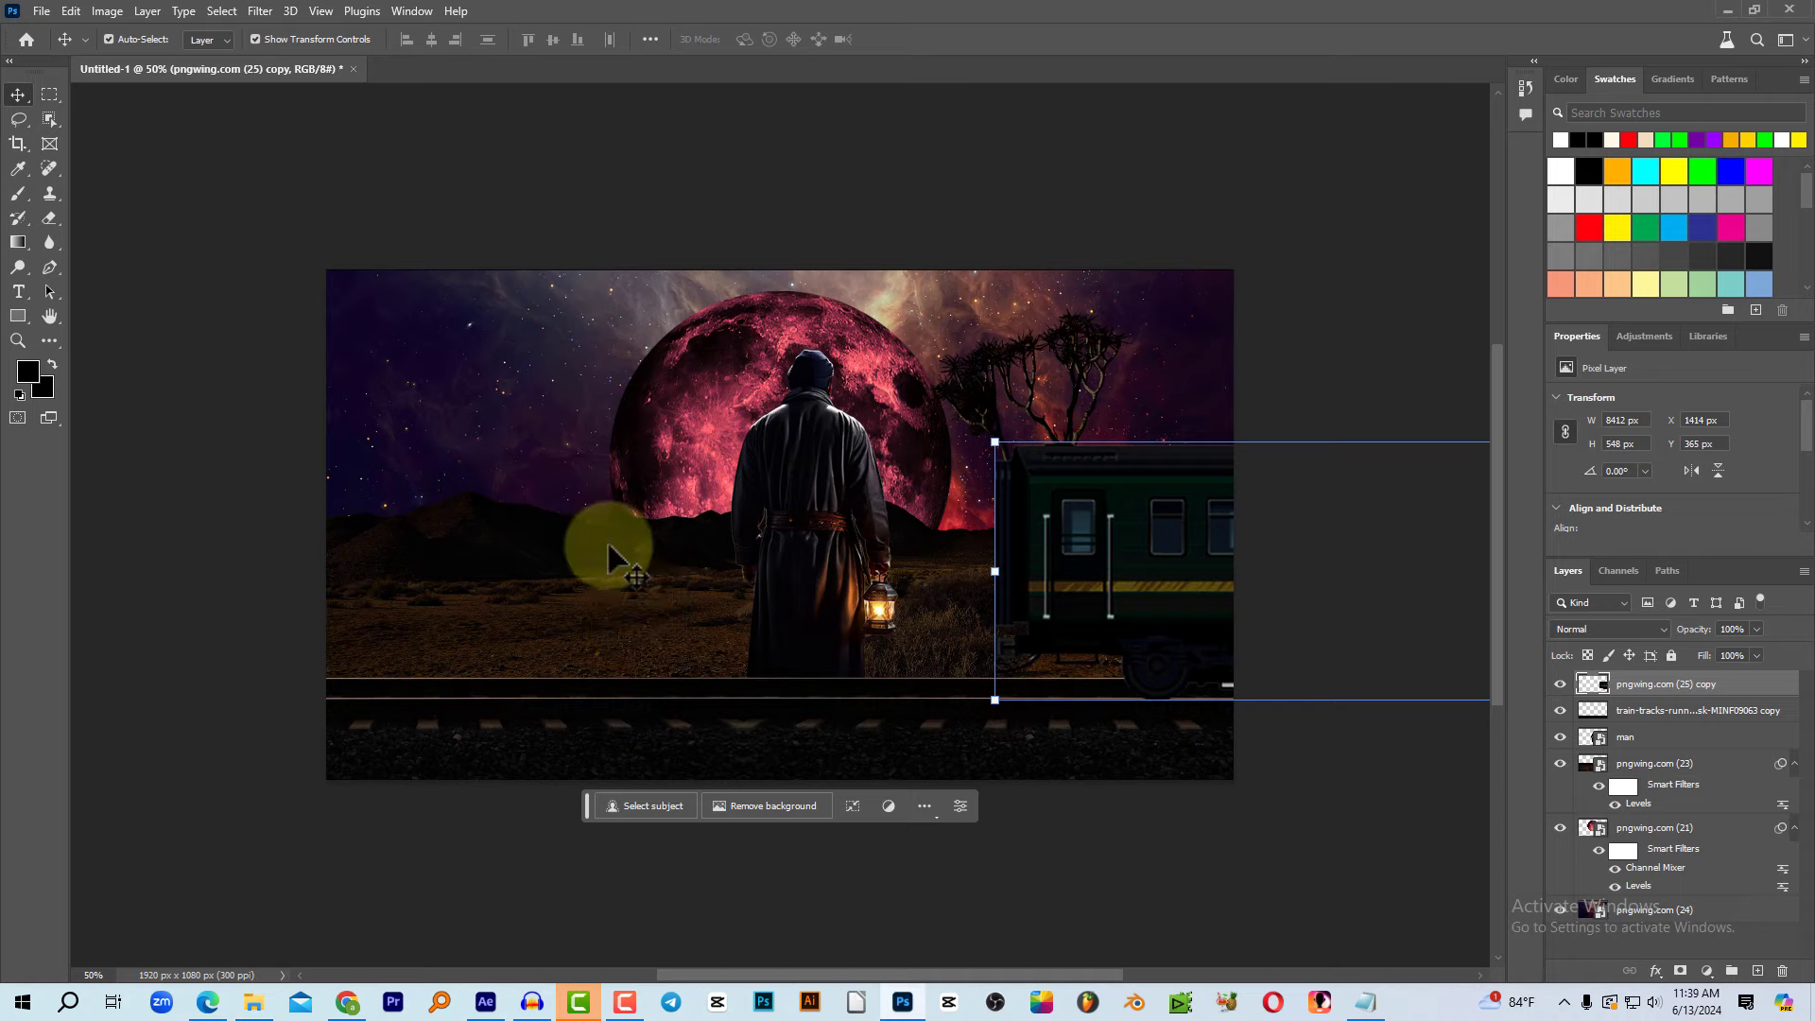
{"action": "left_click_drag", "start_coordinate": [565, 264], "coordinate": [610, 539]}
{"action": "left_click_drag", "start_coordinate": [981, 531], "coordinate": [547, 380]}
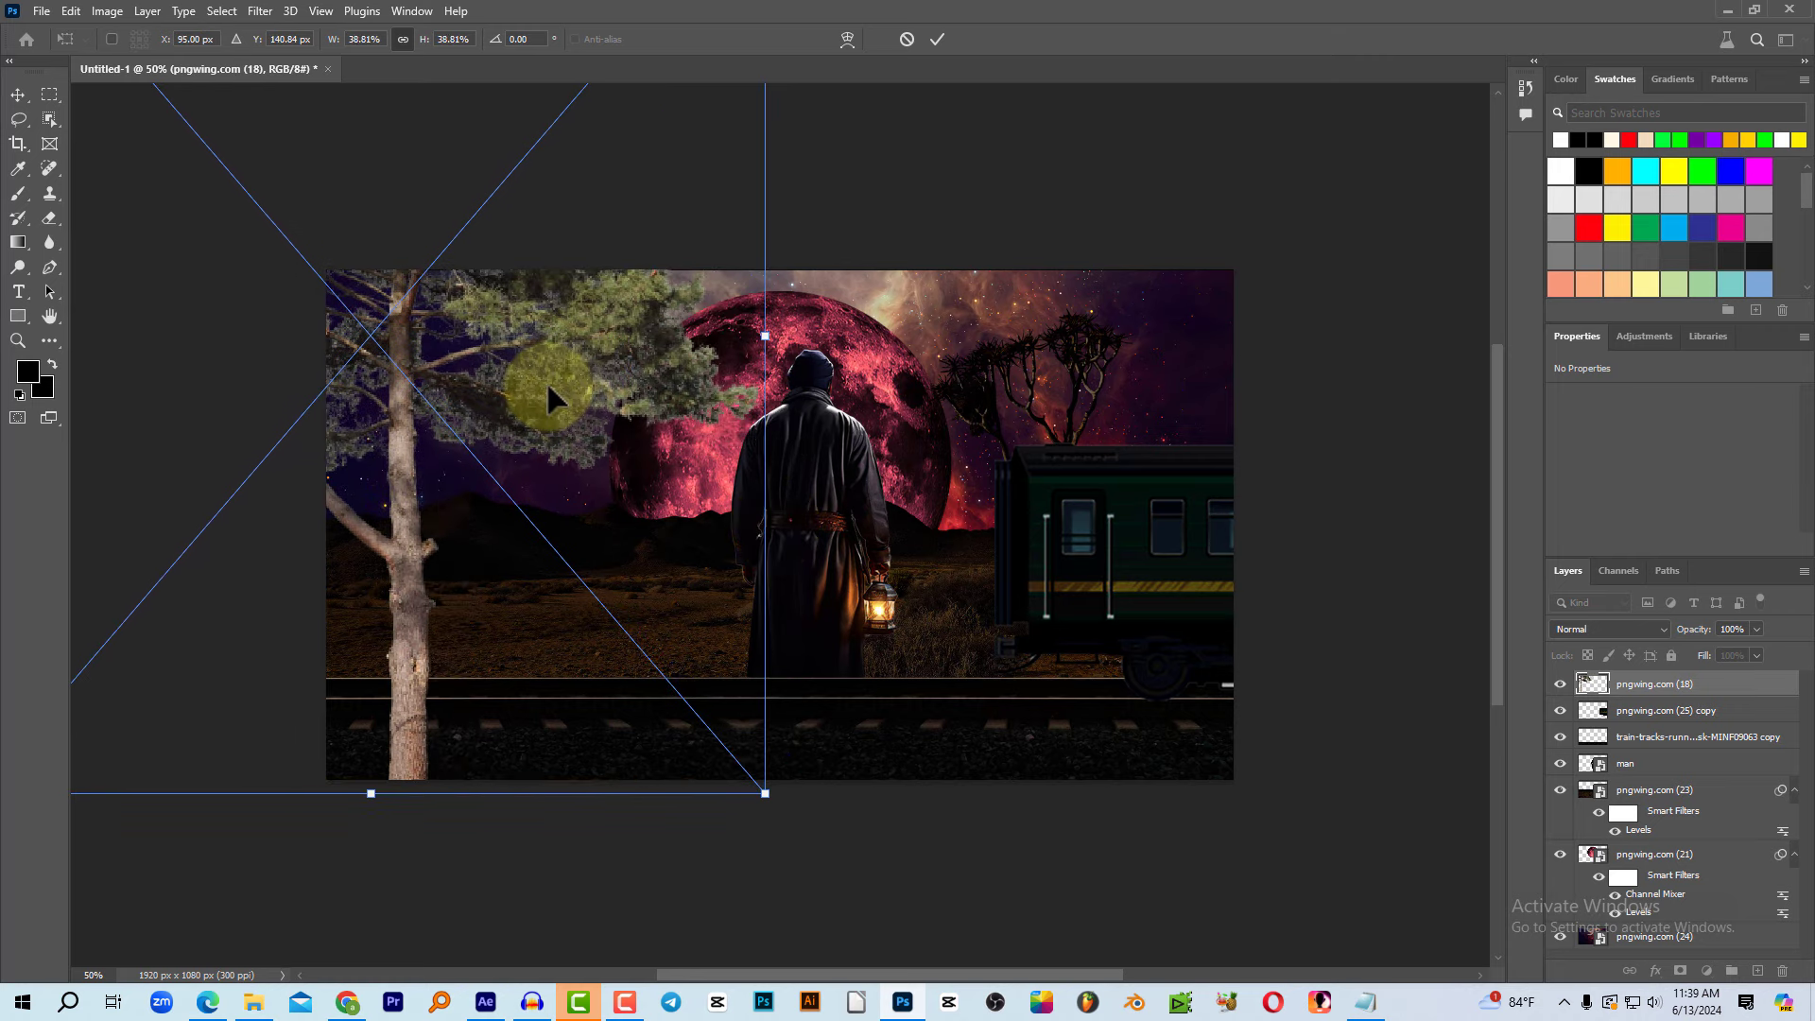
Step: Commit the pine tree at the left edge, darken its midtones with Levels, and nudge it left
{"action": "key", "text": "Return"}
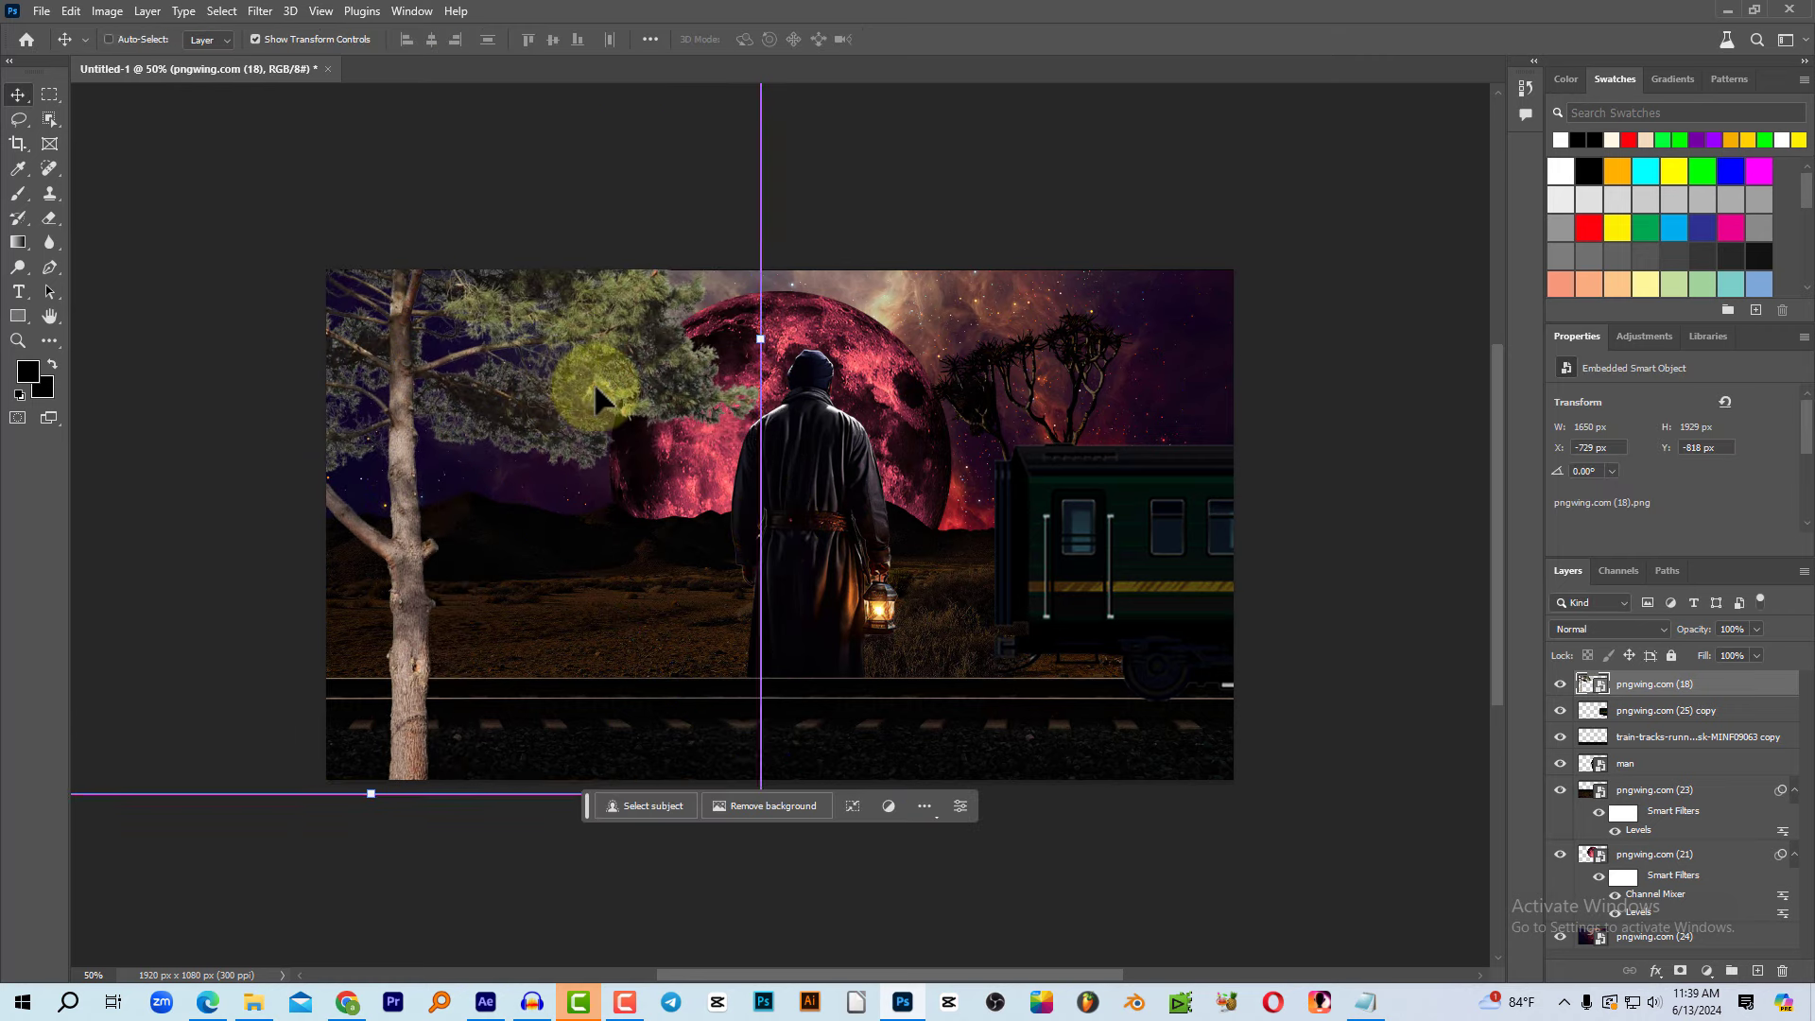
{"action": "key", "text": "ctrl+l"}
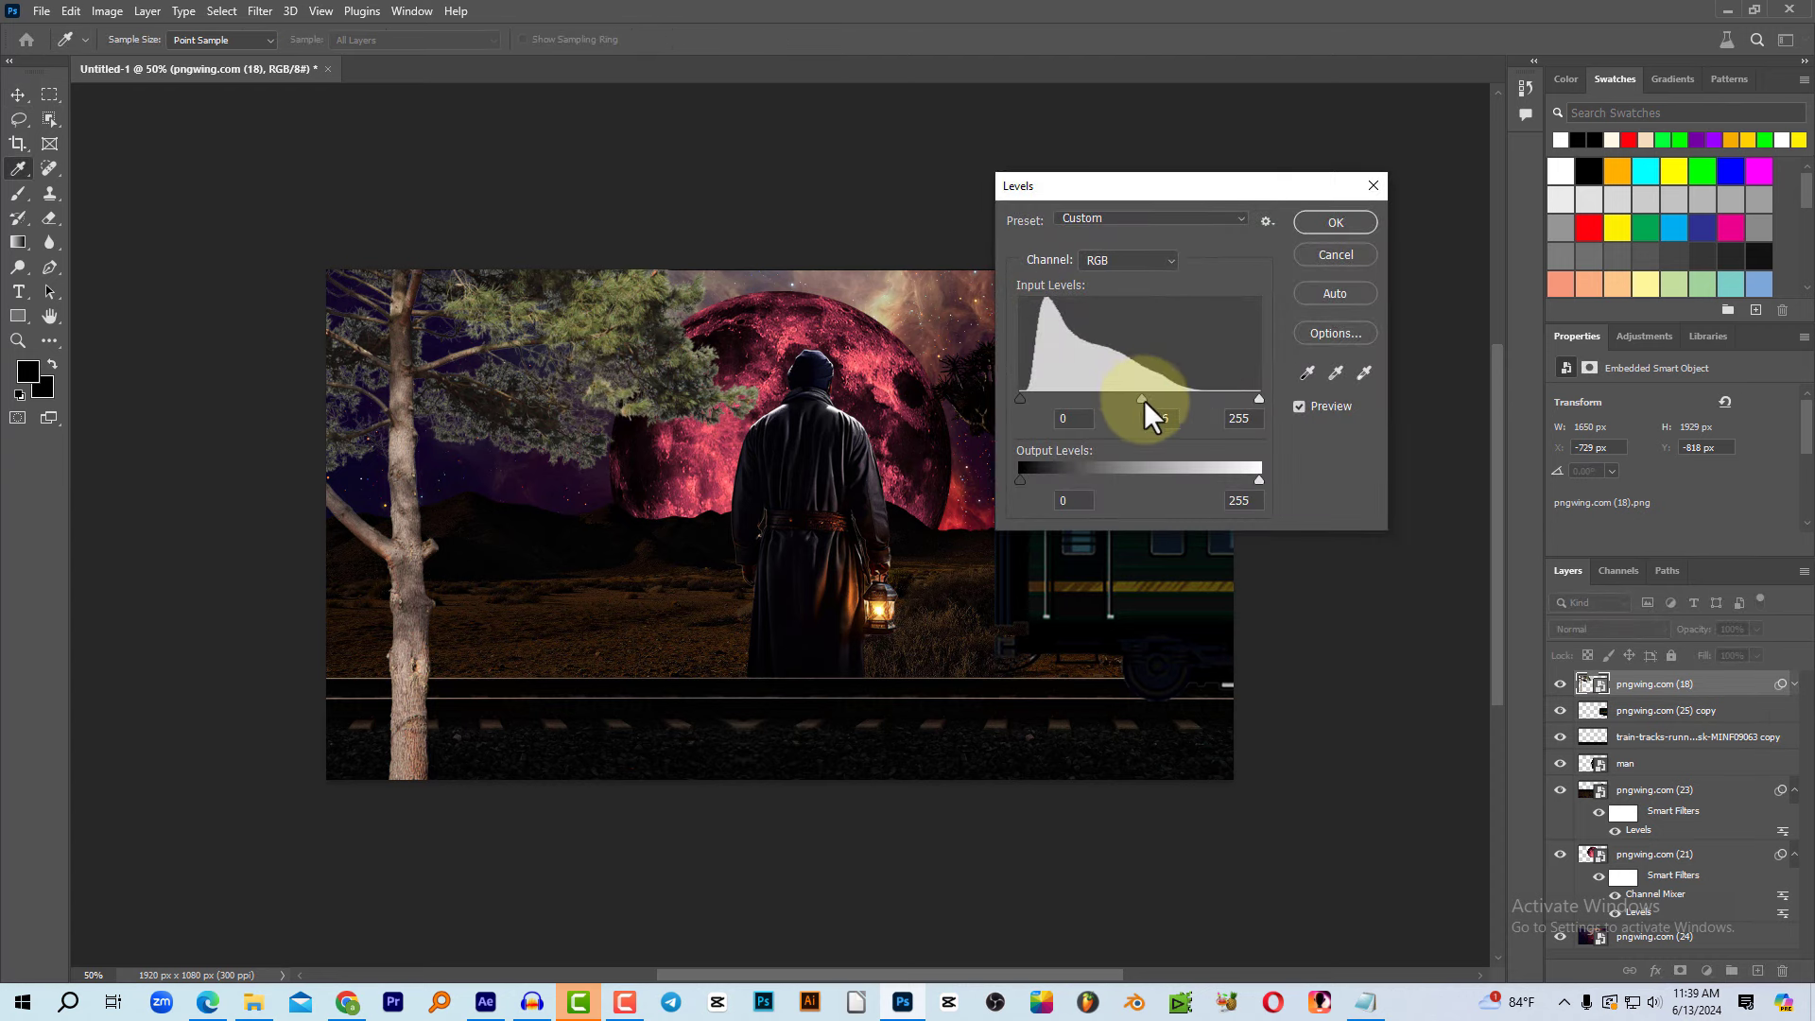
{"action": "left_click_drag", "start_coordinate": [1144, 400], "coordinate": [1224, 423]}
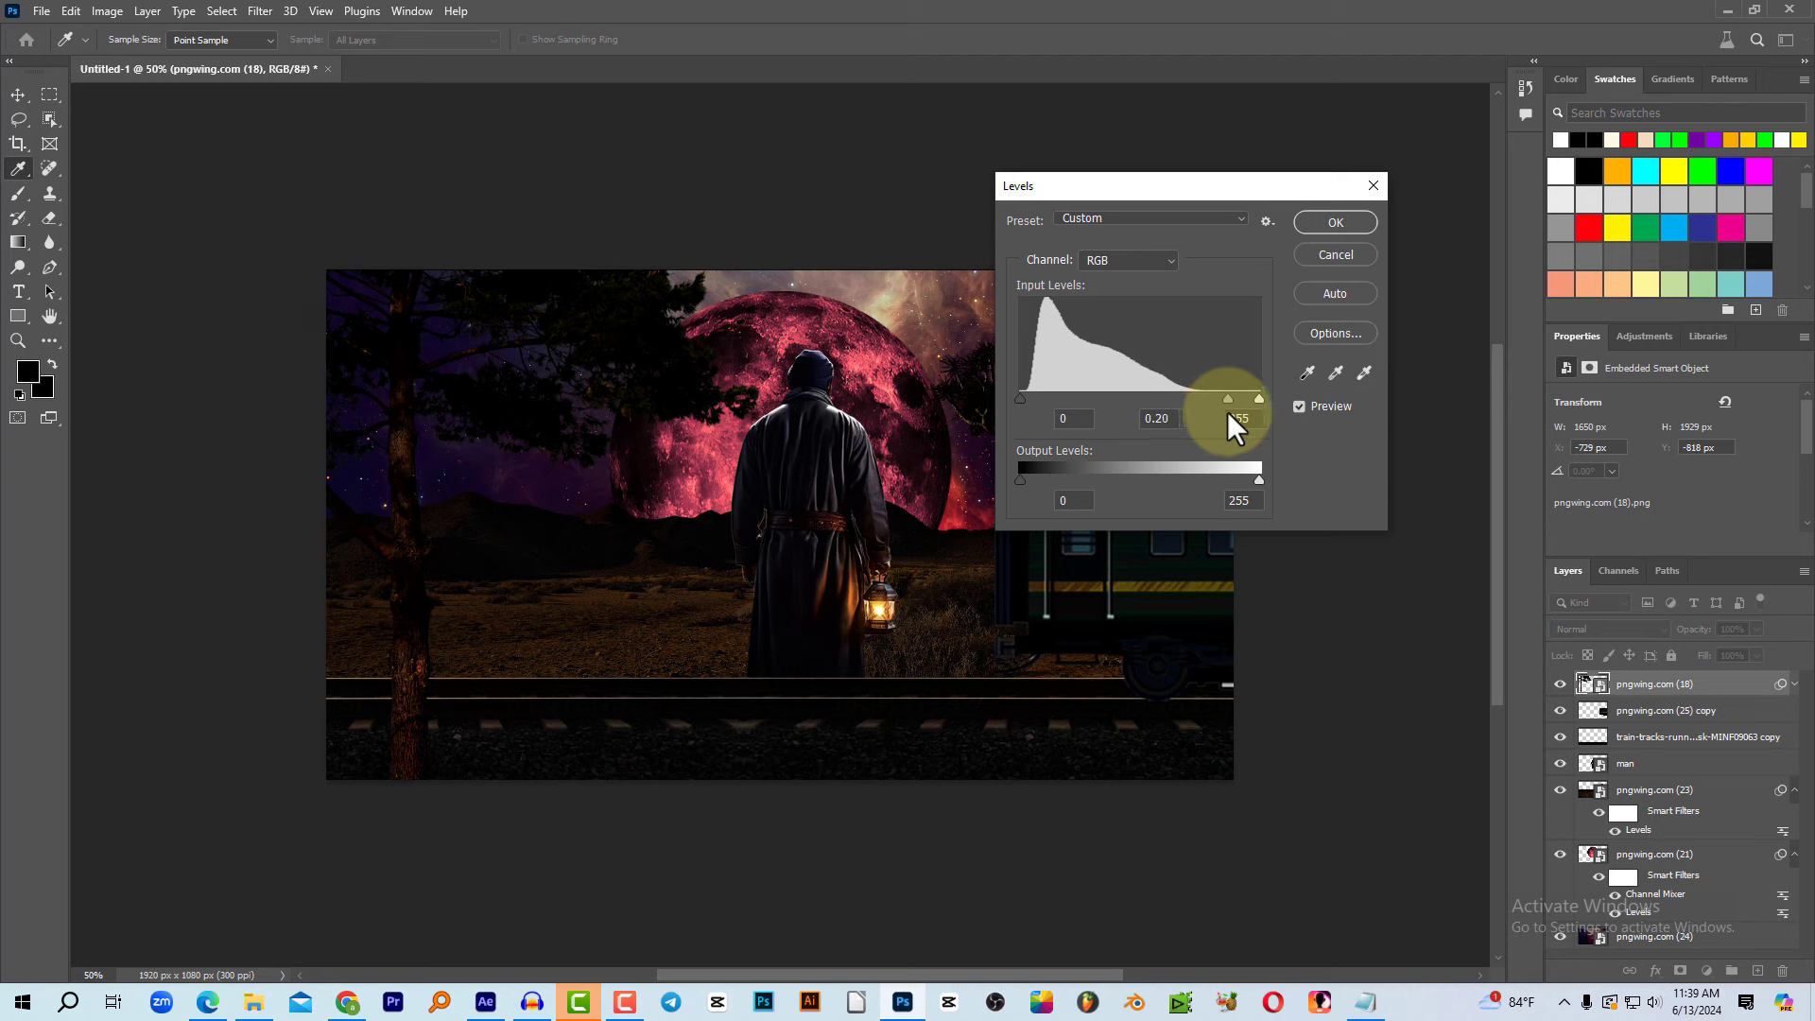
{"action": "key", "text": "Return"}
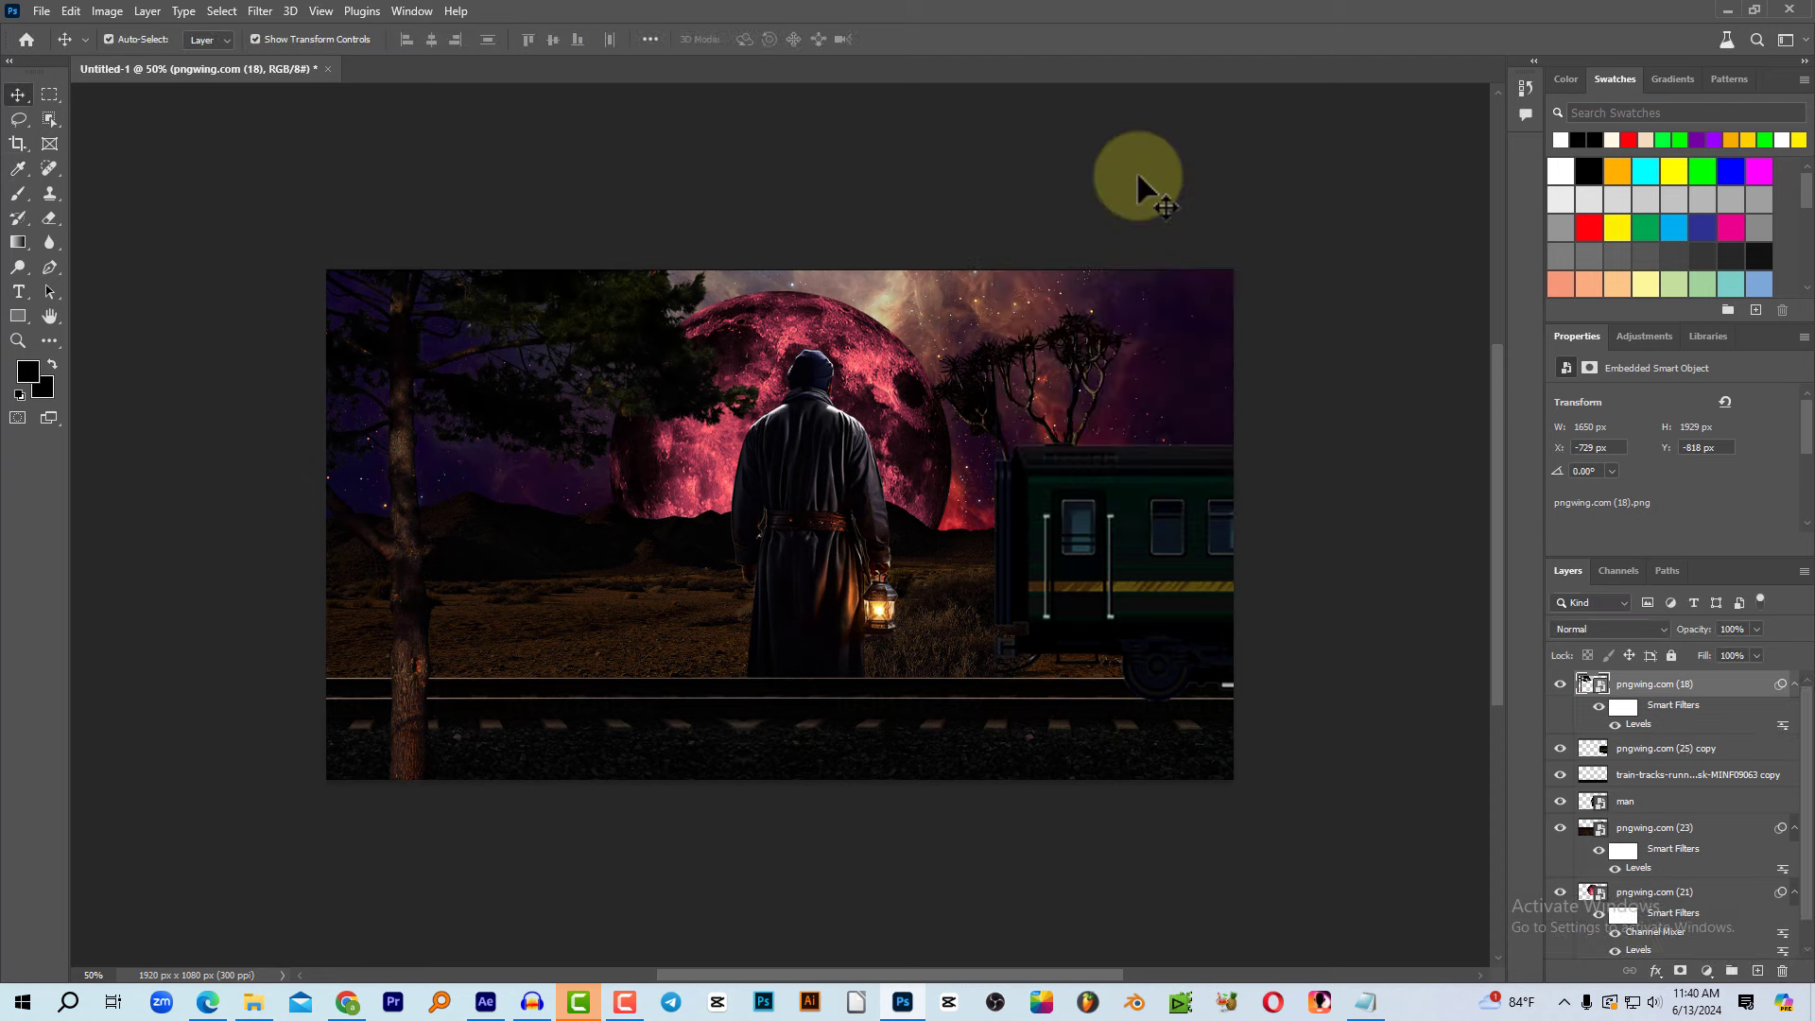
{"action": "key", "text": "v"}
{"action": "mouse_move", "coordinate": [603, 348]}
{"action": "left_mouse_down"}
{"action": "mouse_move", "coordinate": [558, 354]}
{"action": "mouse_move", "coordinate": [618, 352]}
{"action": "left_mouse_up"}
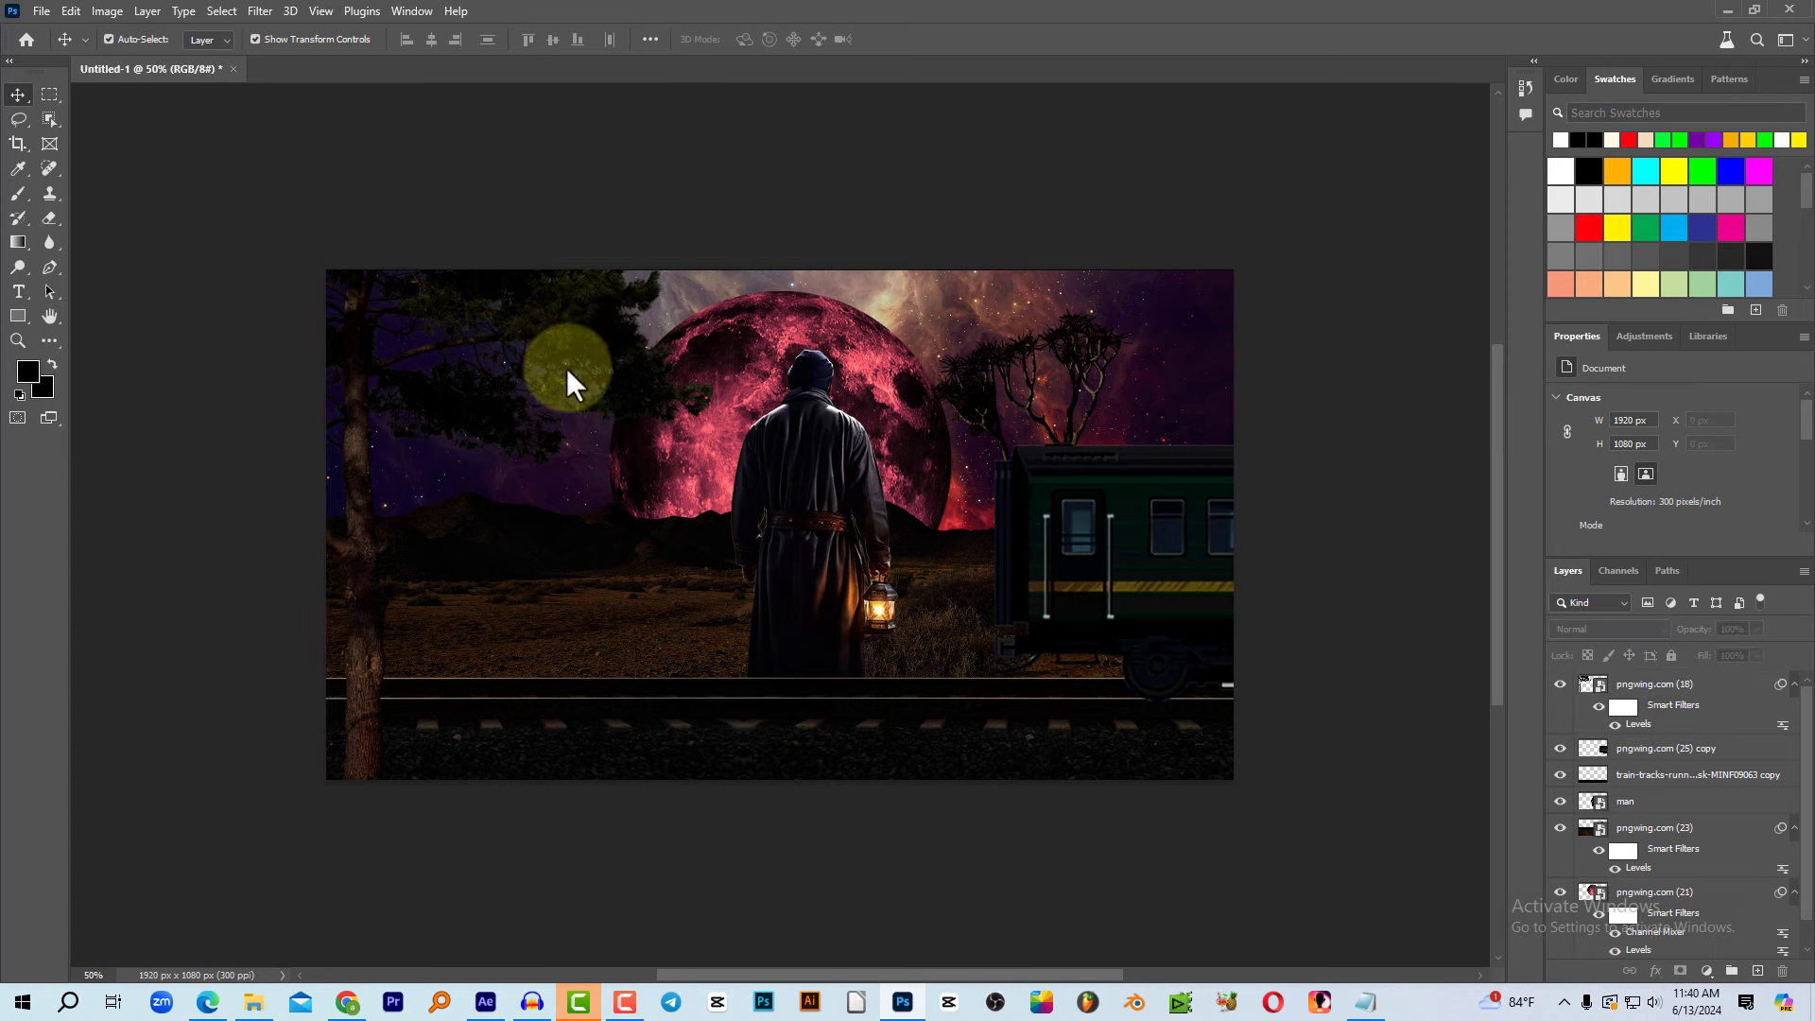
Step: Duplicate the pine tree, offset the copy slightly left, and save the composite as 01.psd
{"action": "key", "text": "ctrl+j"}
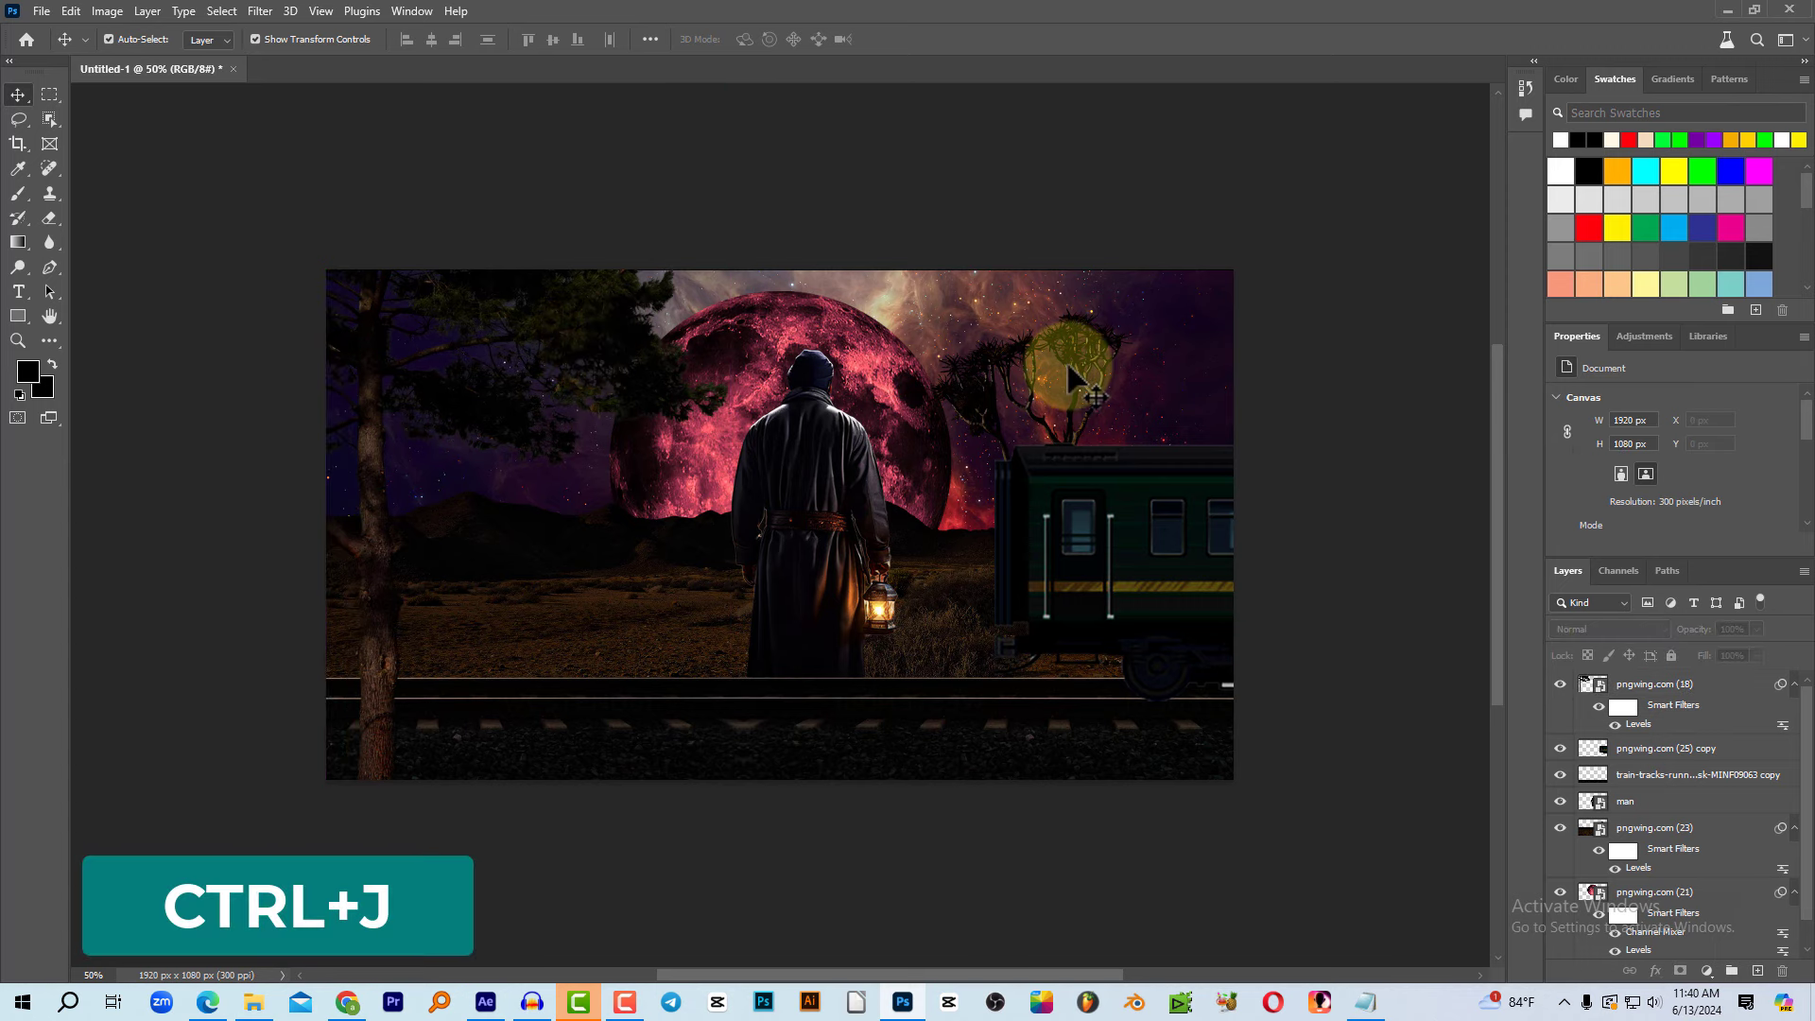
{"action": "left_click_drag", "start_coordinate": [1071, 373], "coordinate": [1043, 359]}
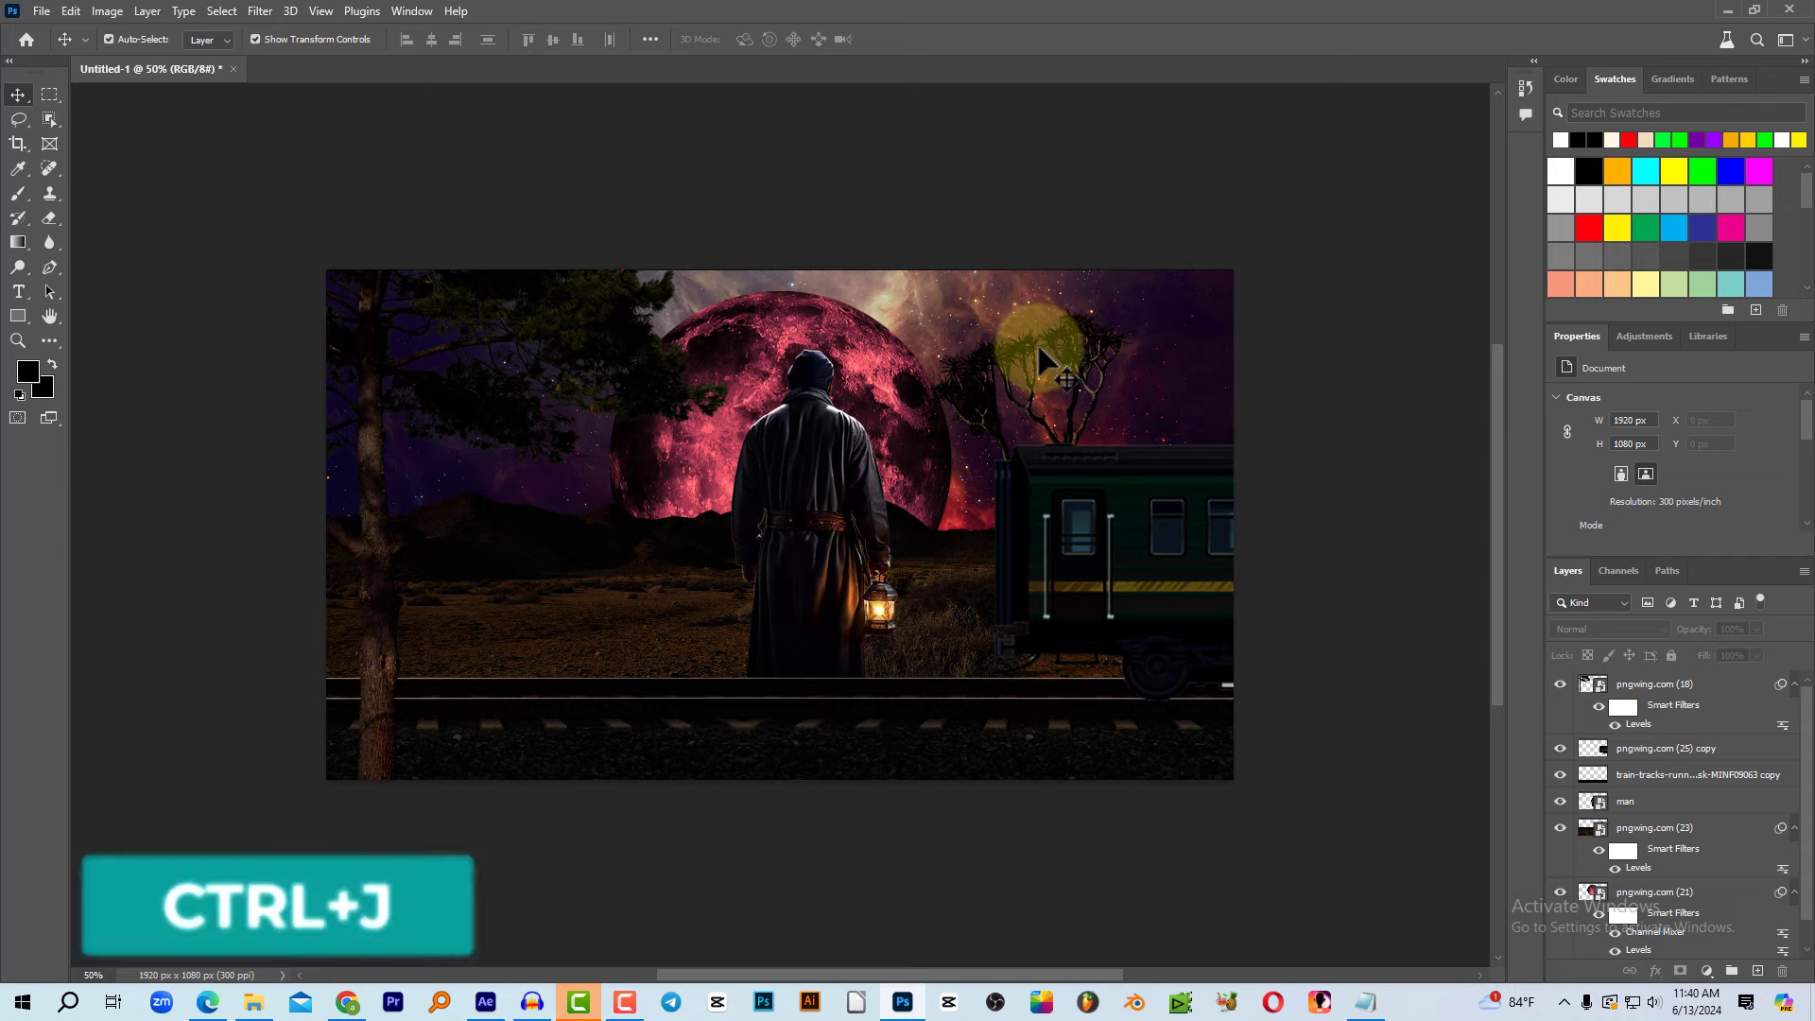
{"action": "key", "text": "ctrl+s"}
{"action": "type", "text": "01"}
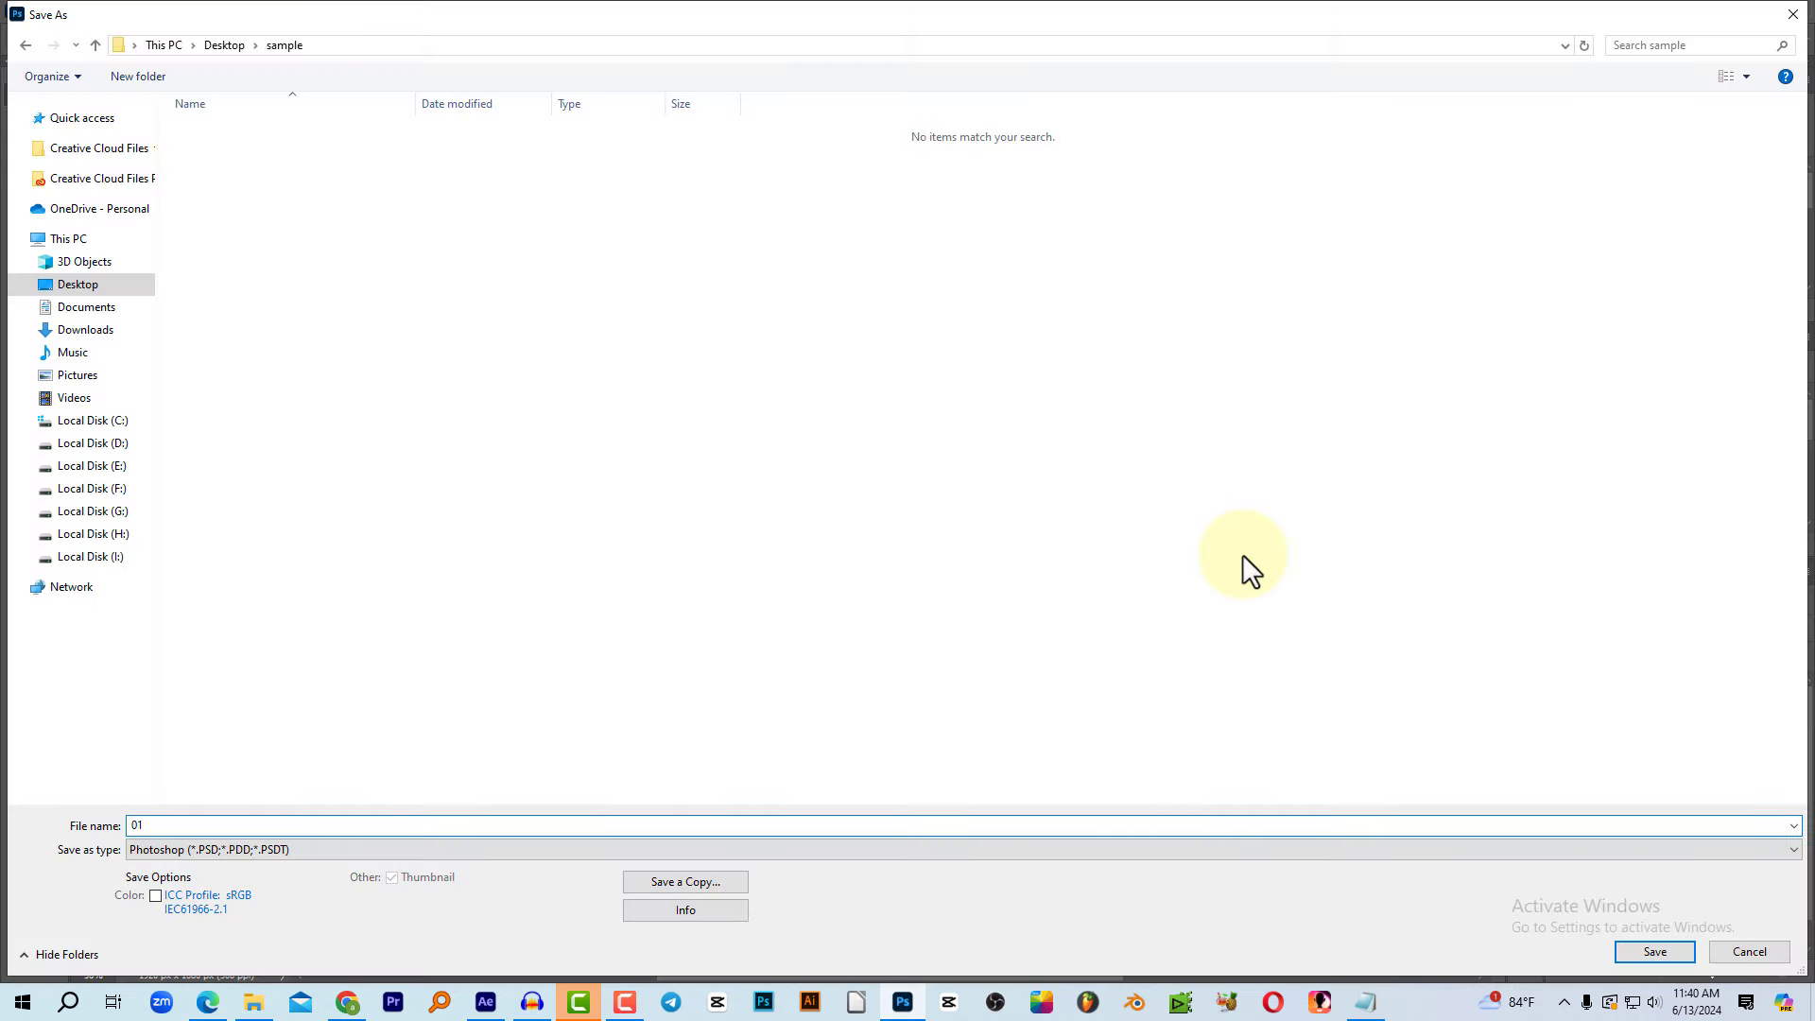
{"action": "key", "text": "Return"}
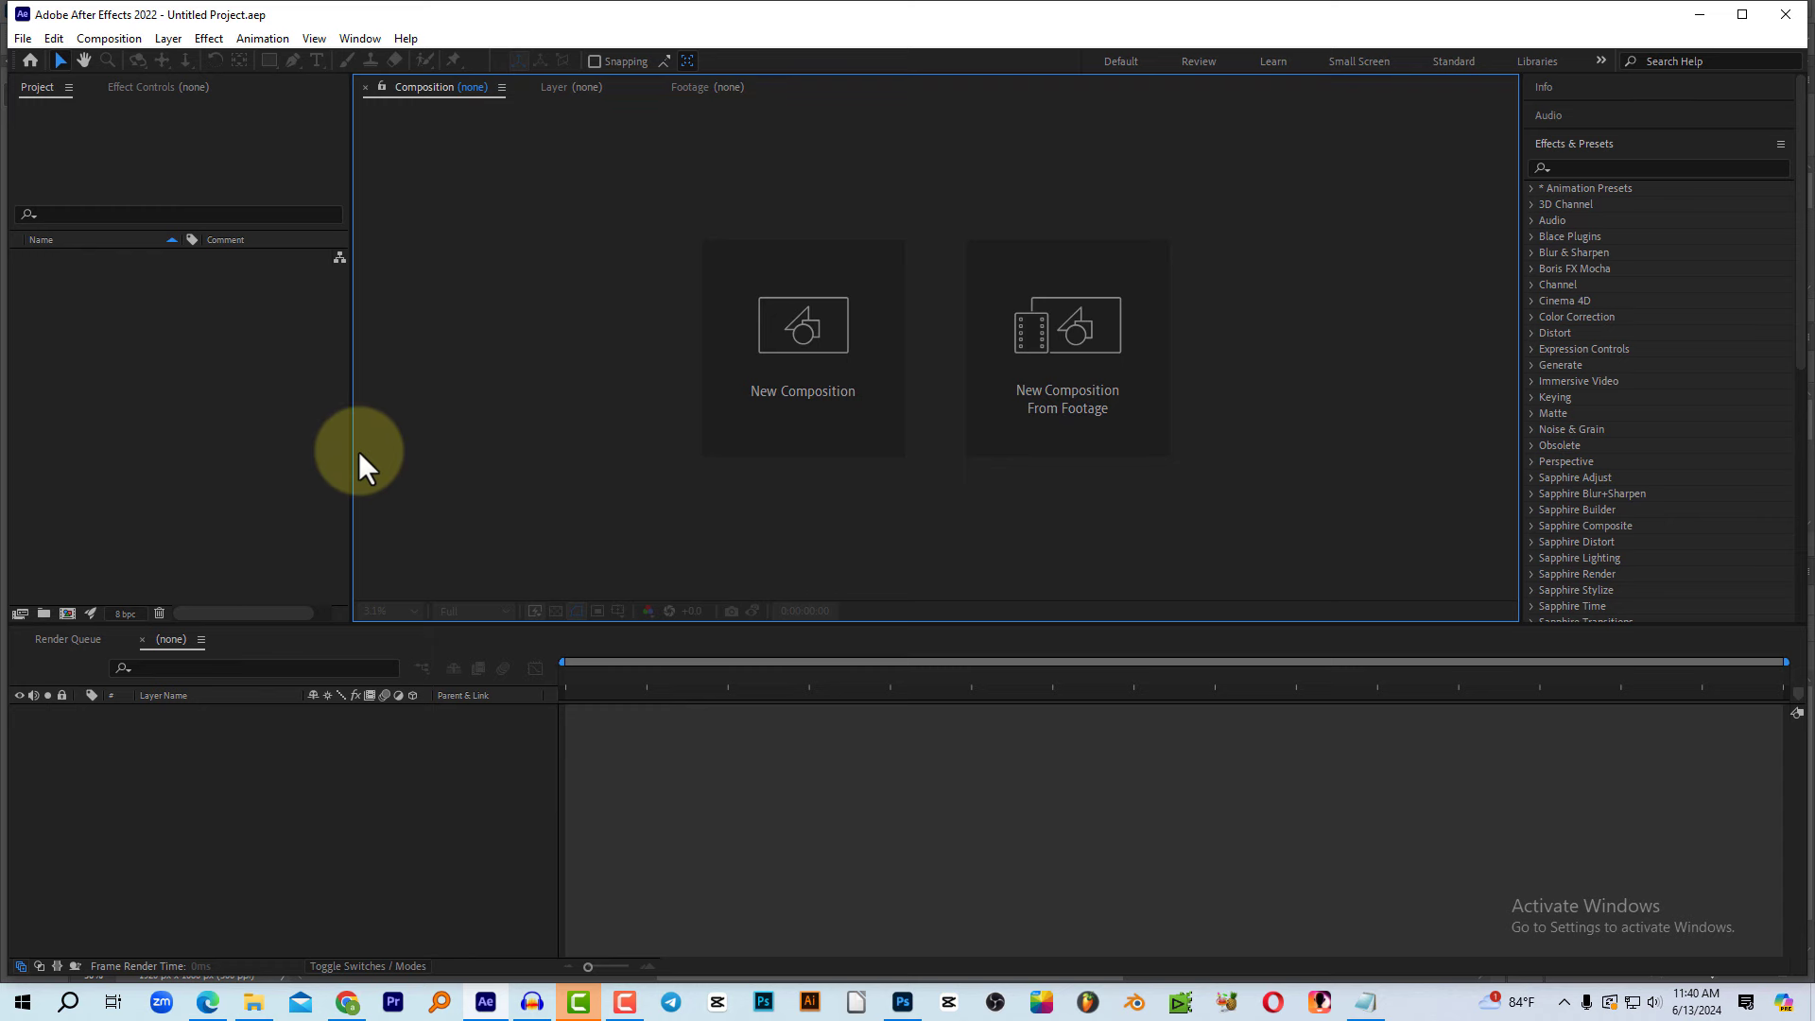
Step: Import 01.psd as Composition - Retain Layer Sizes with Merge Layer Styles enabled
{"action": "double_click", "coordinate": [213, 388]}
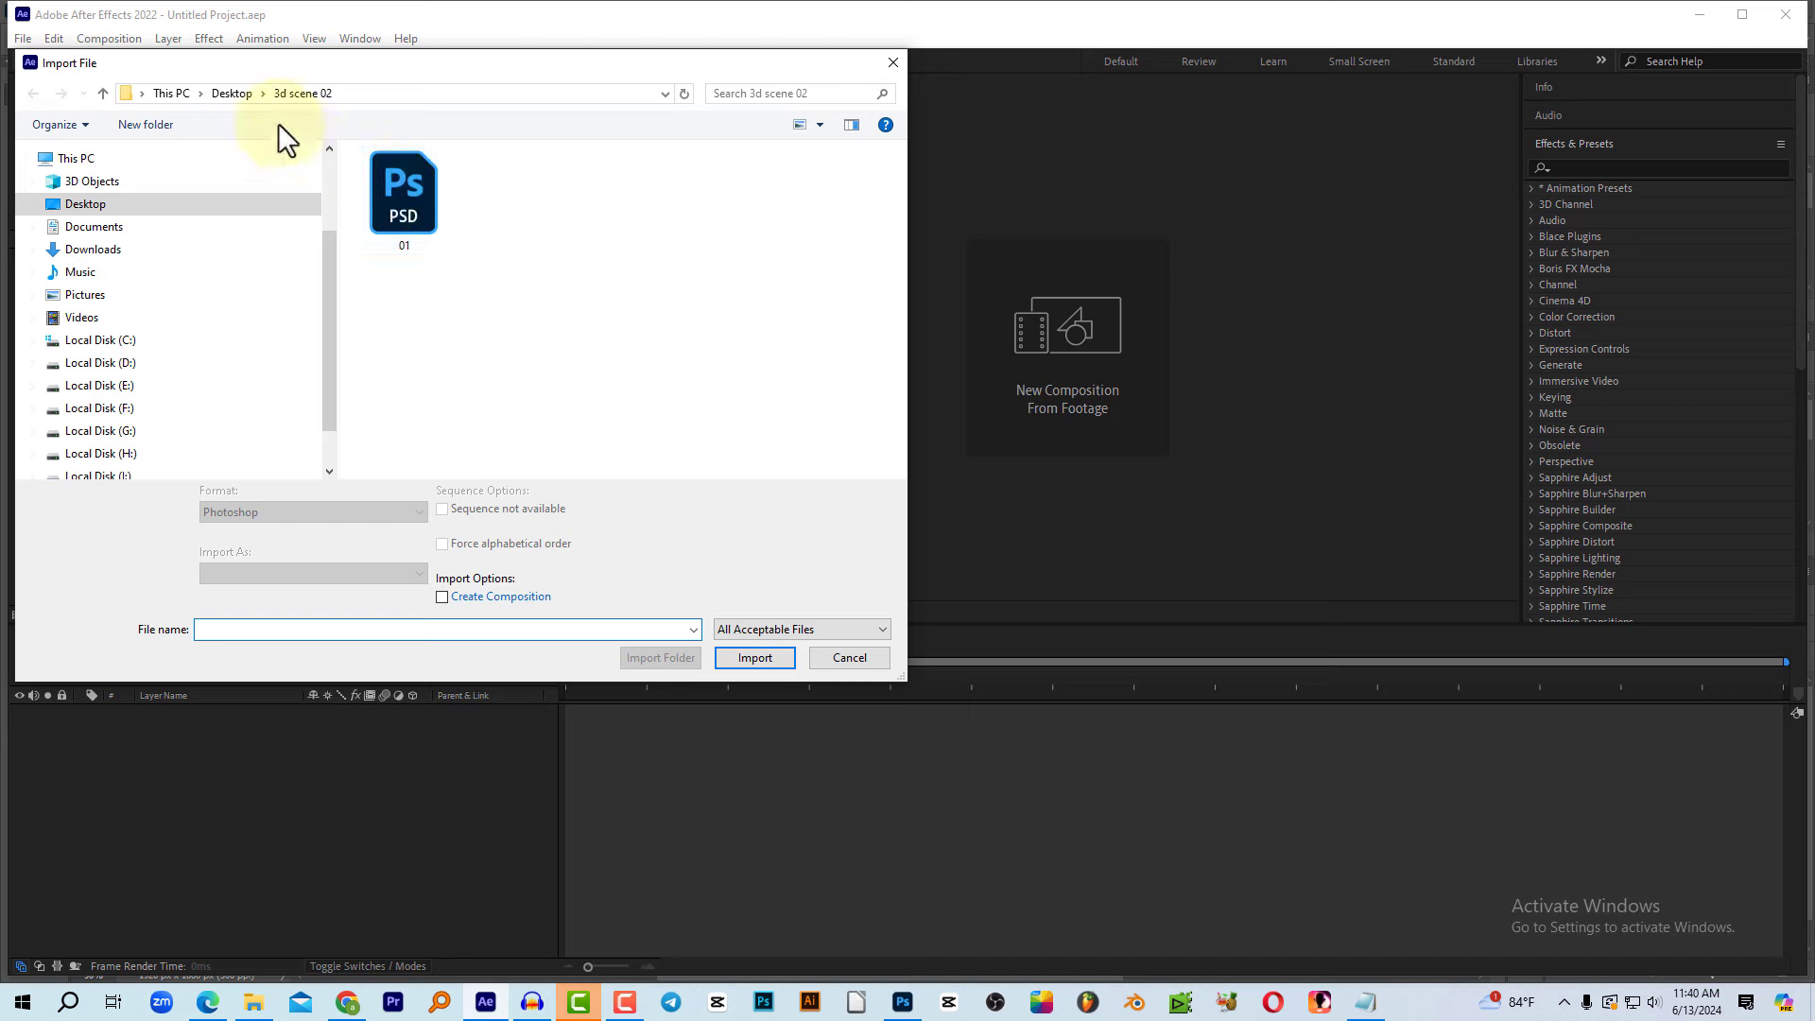
{"action": "double_click", "coordinate": [412, 194]}
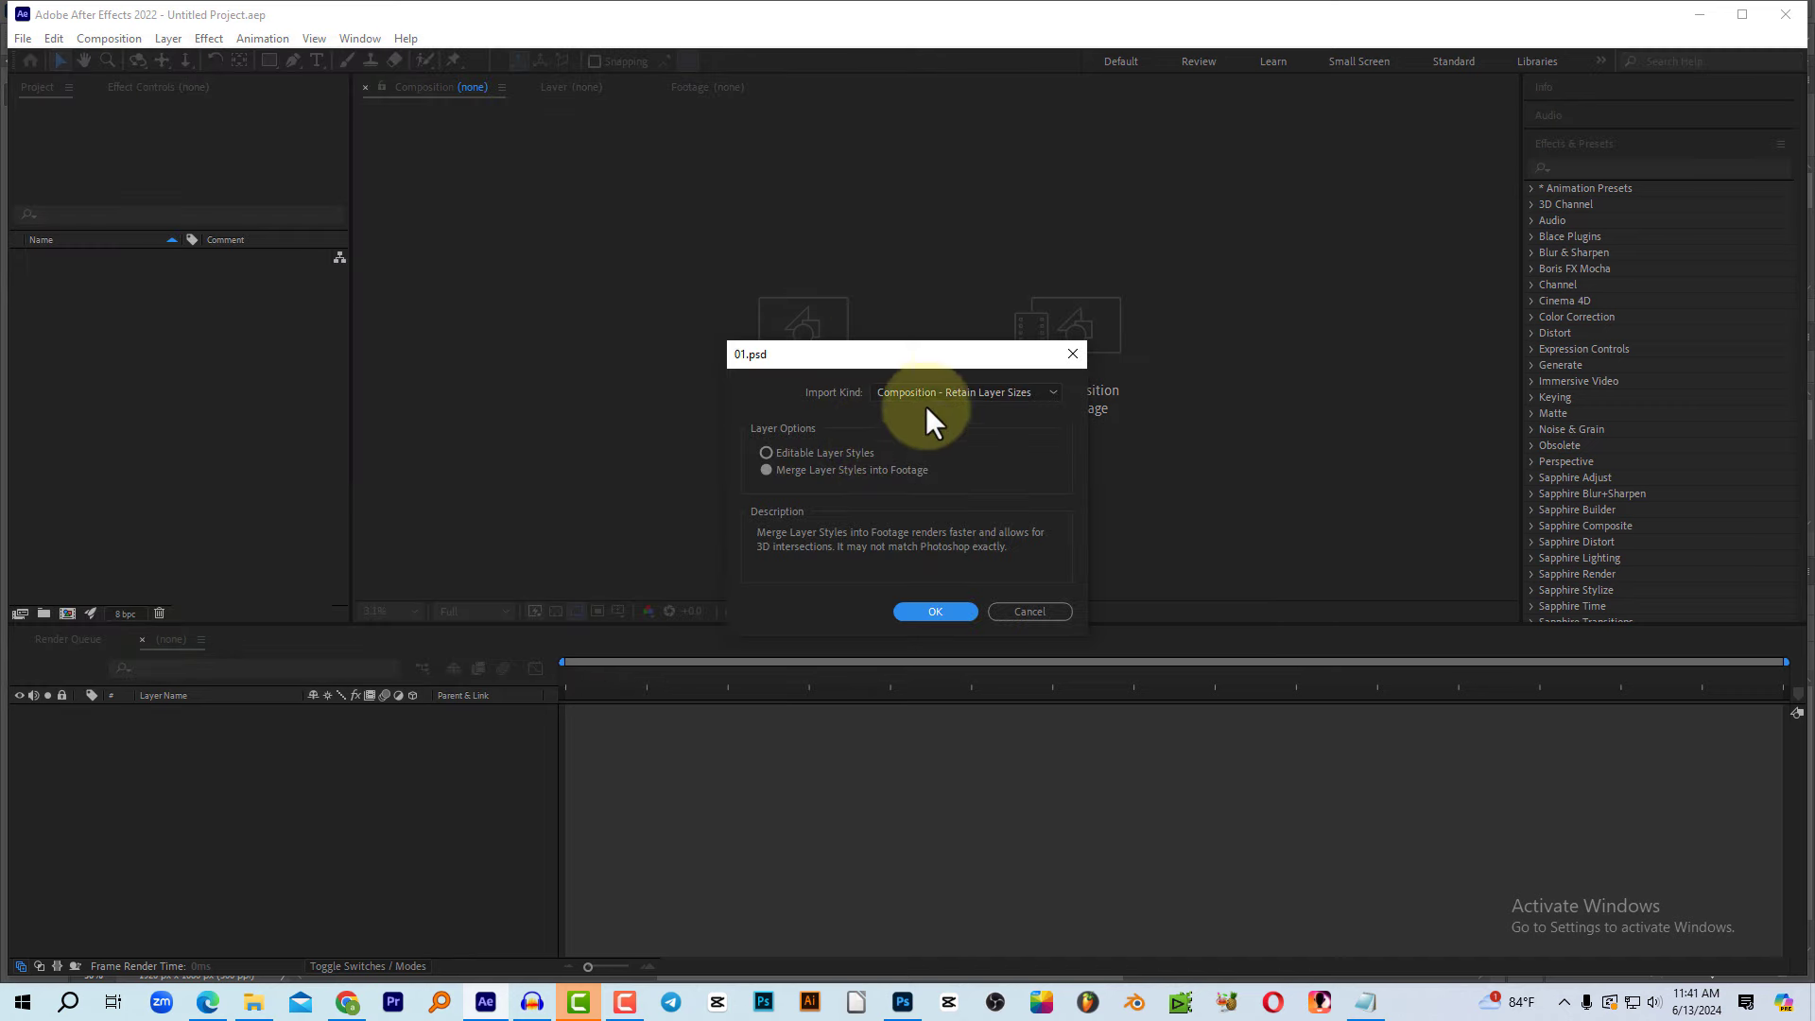
{"action": "left_click", "coordinate": [940, 393]}
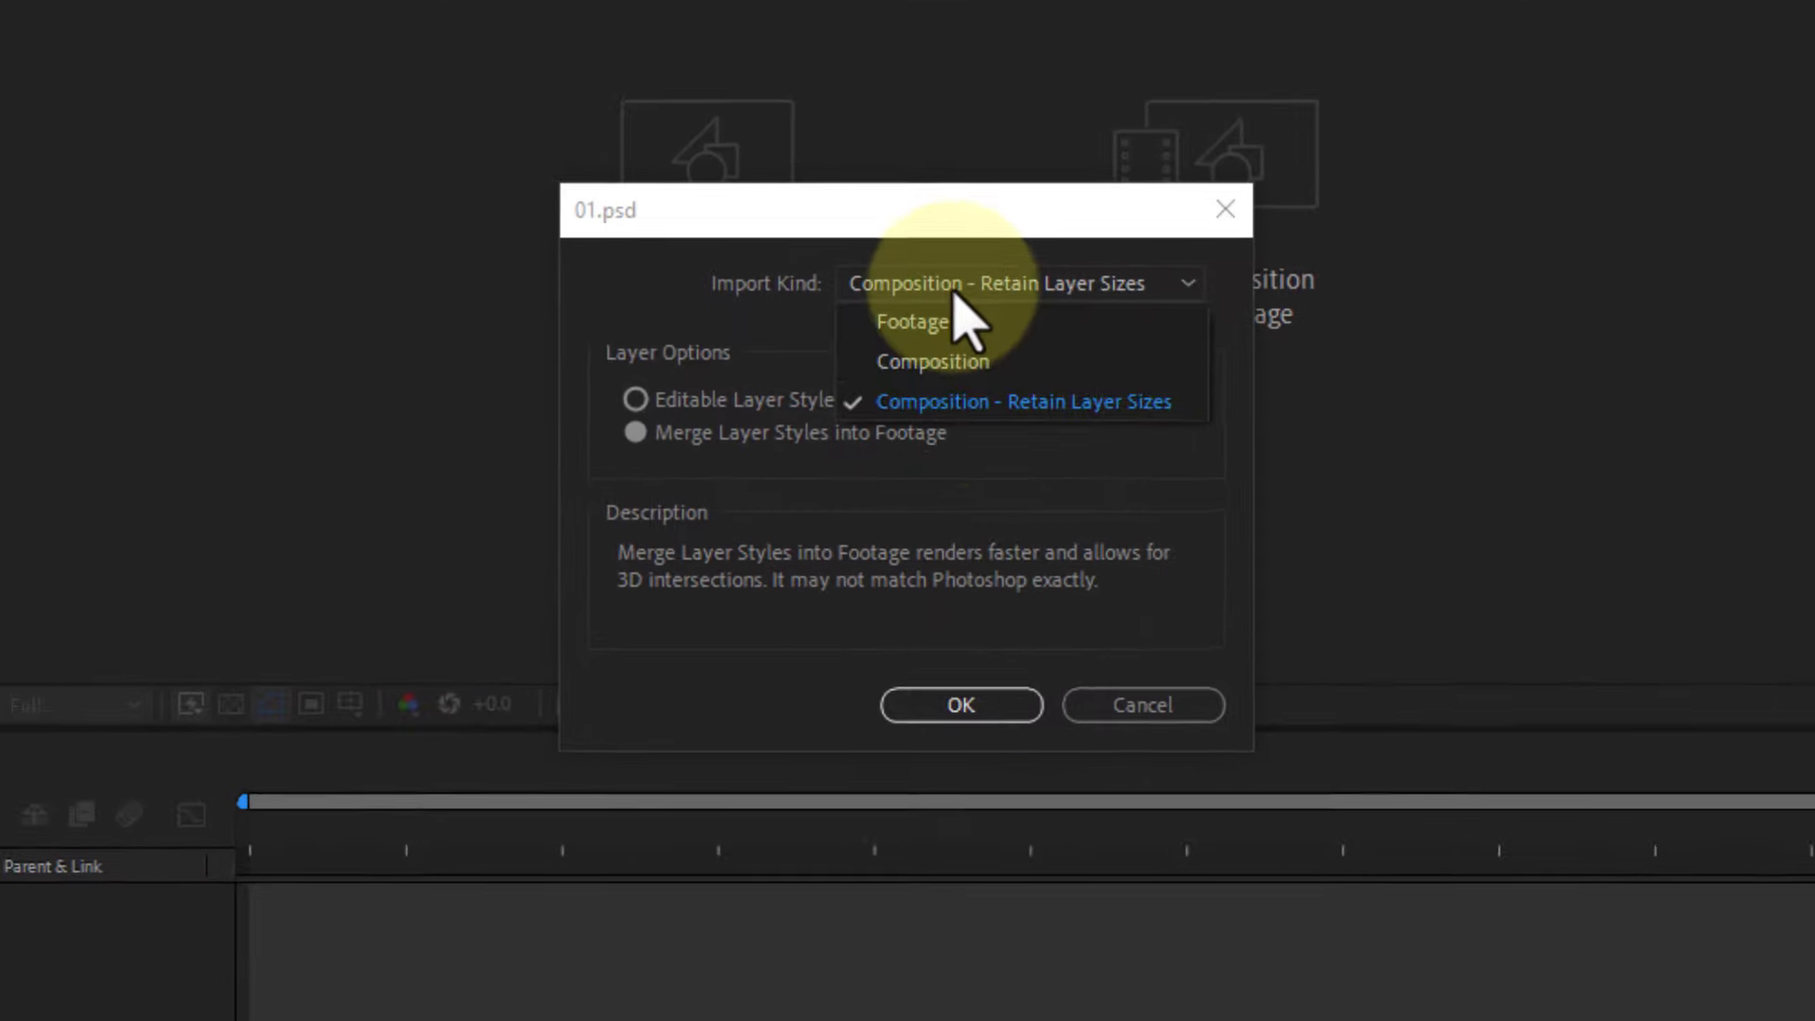
{"action": "left_click", "coordinate": [1149, 398]}
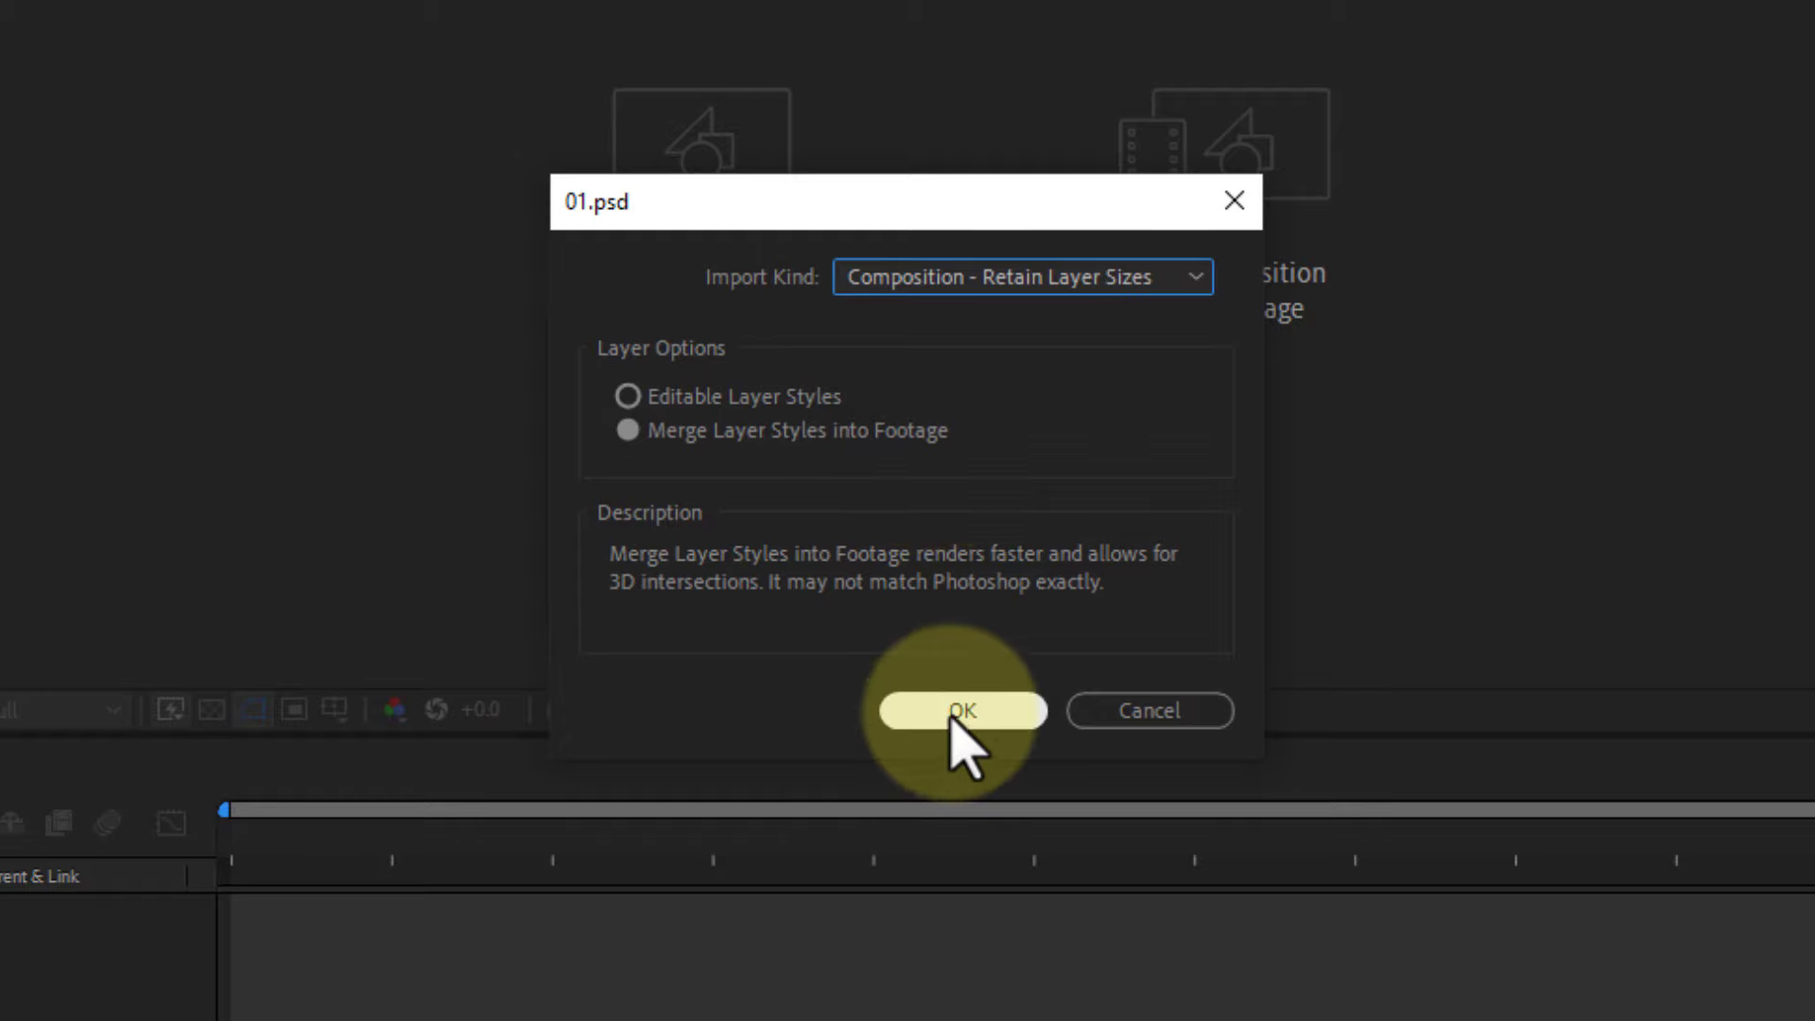
{"action": "left_click", "coordinate": [808, 437]}
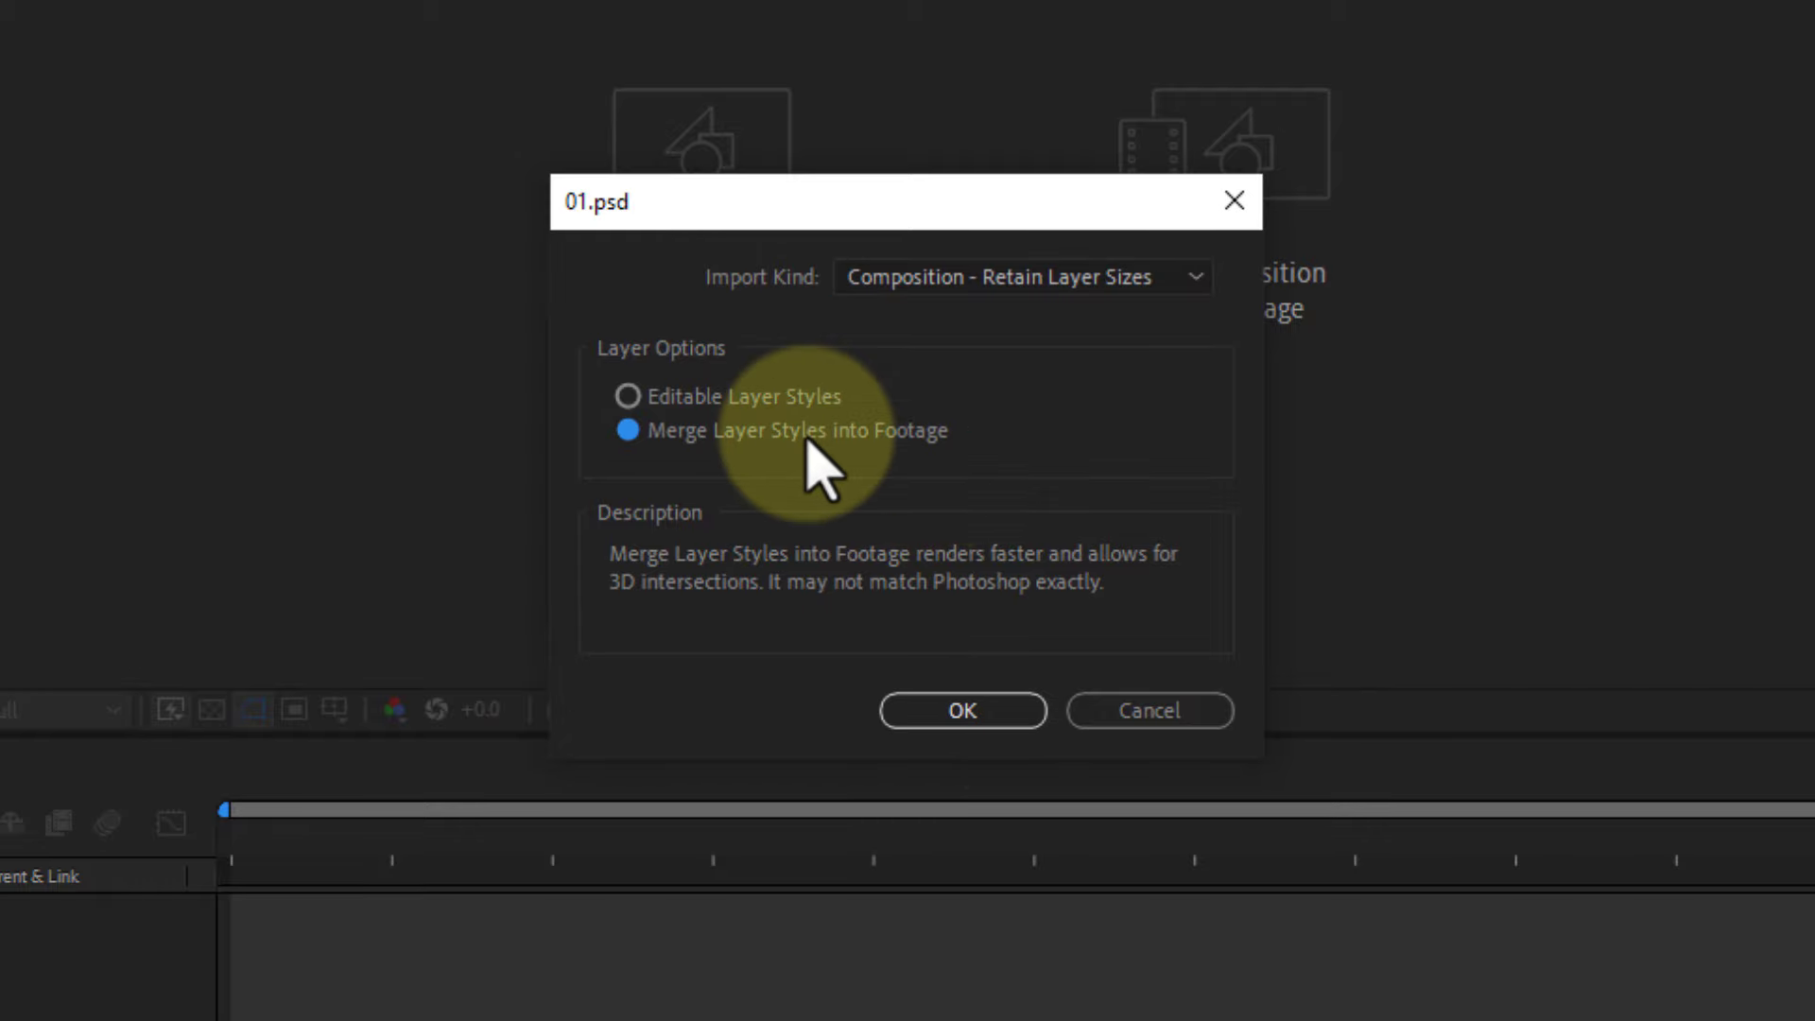
{"action": "left_click", "coordinate": [939, 721]}
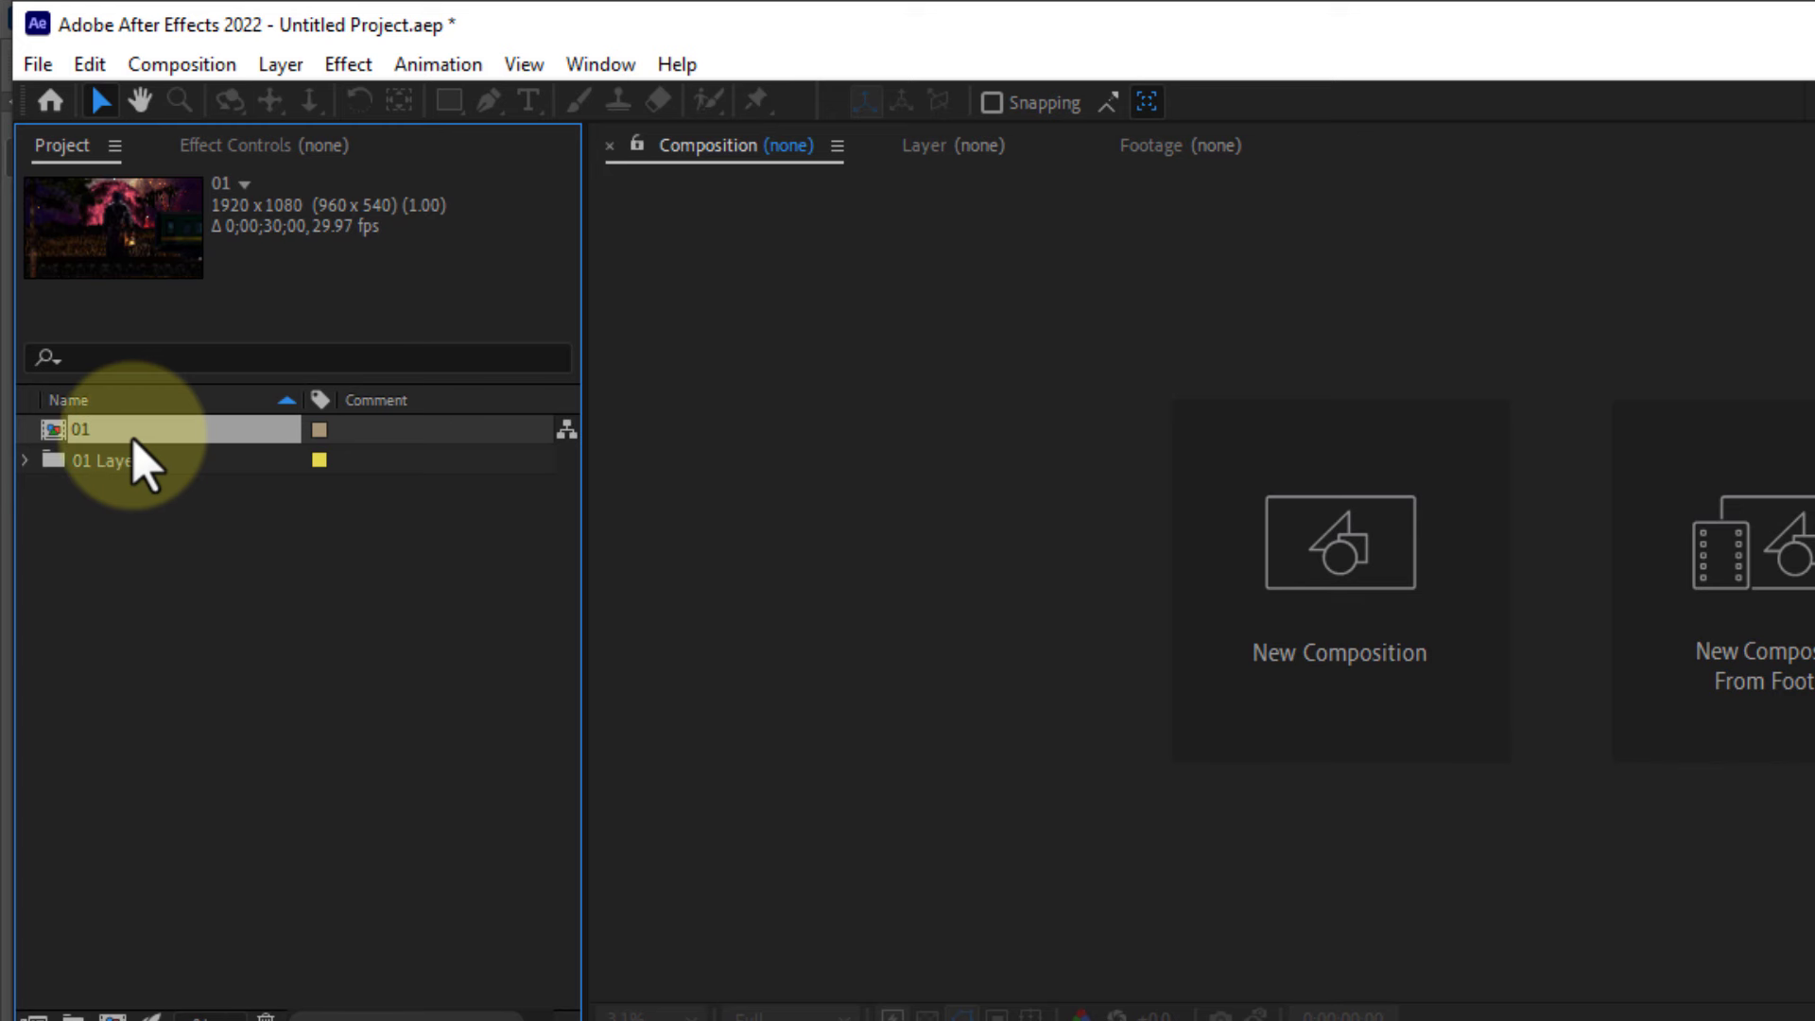
{"action": "left_click", "coordinate": [21, 463]}
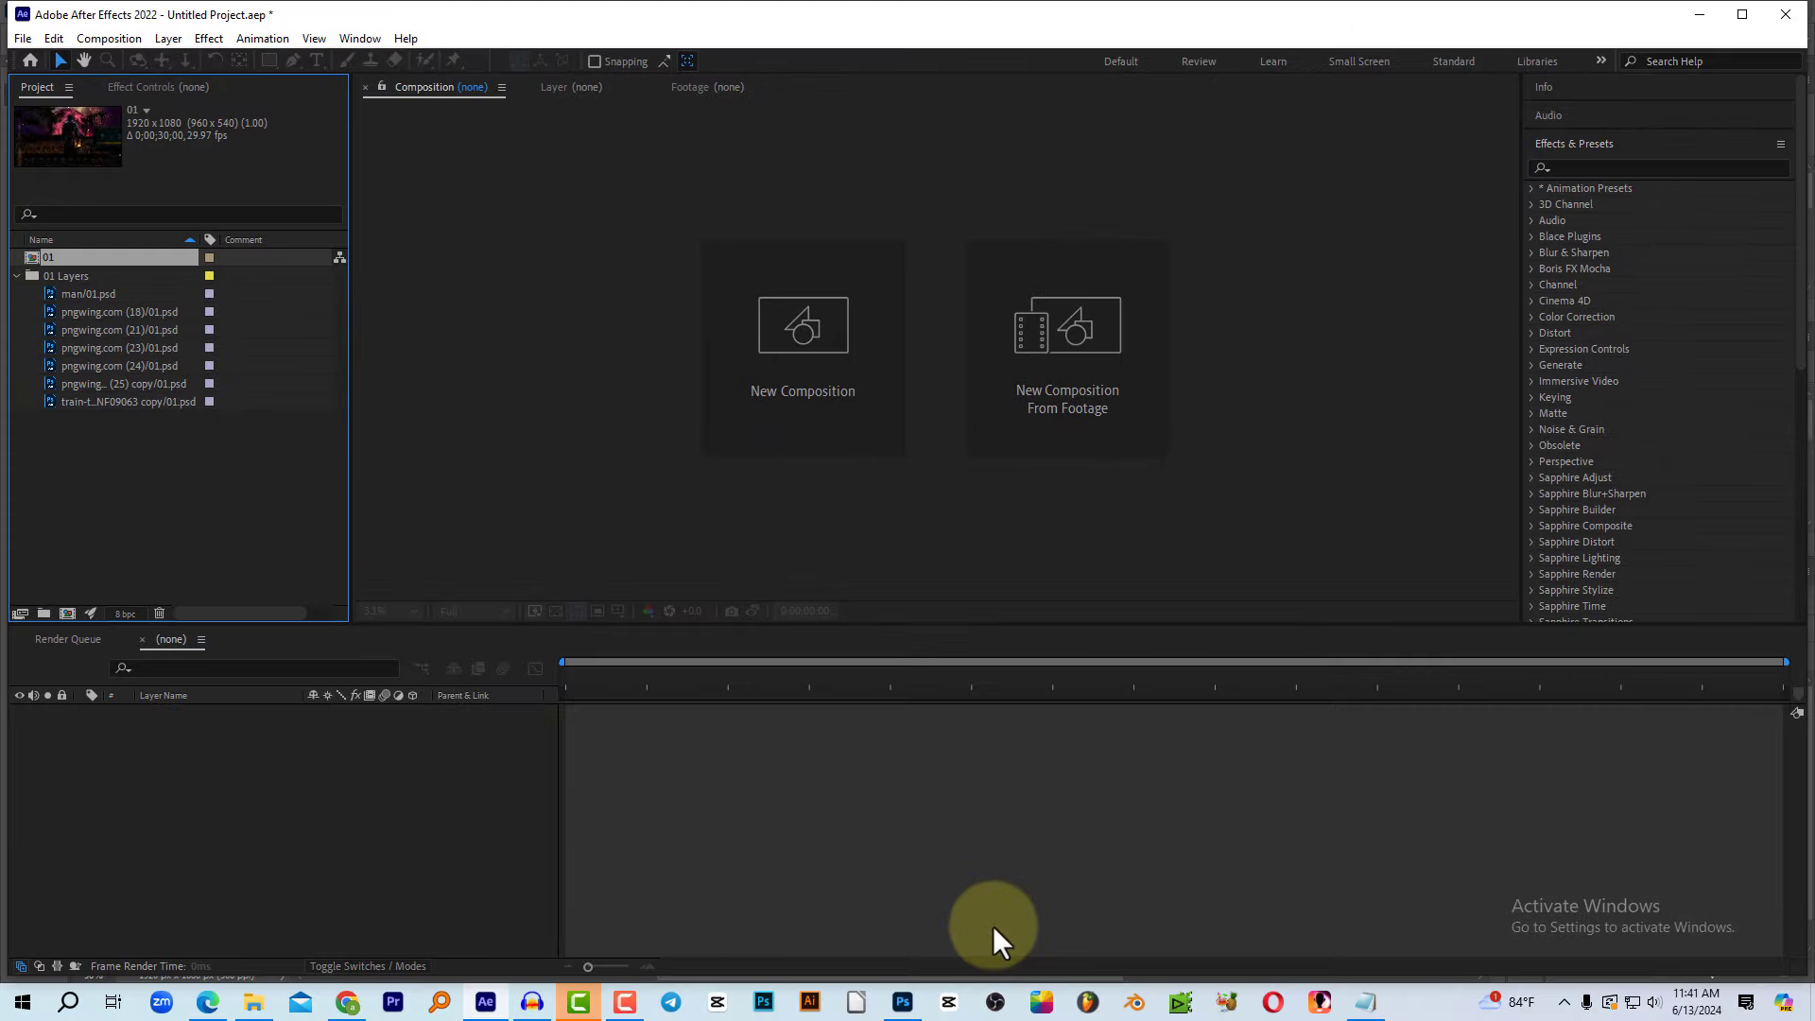
{"action": "left_click", "coordinate": [902, 1002]}
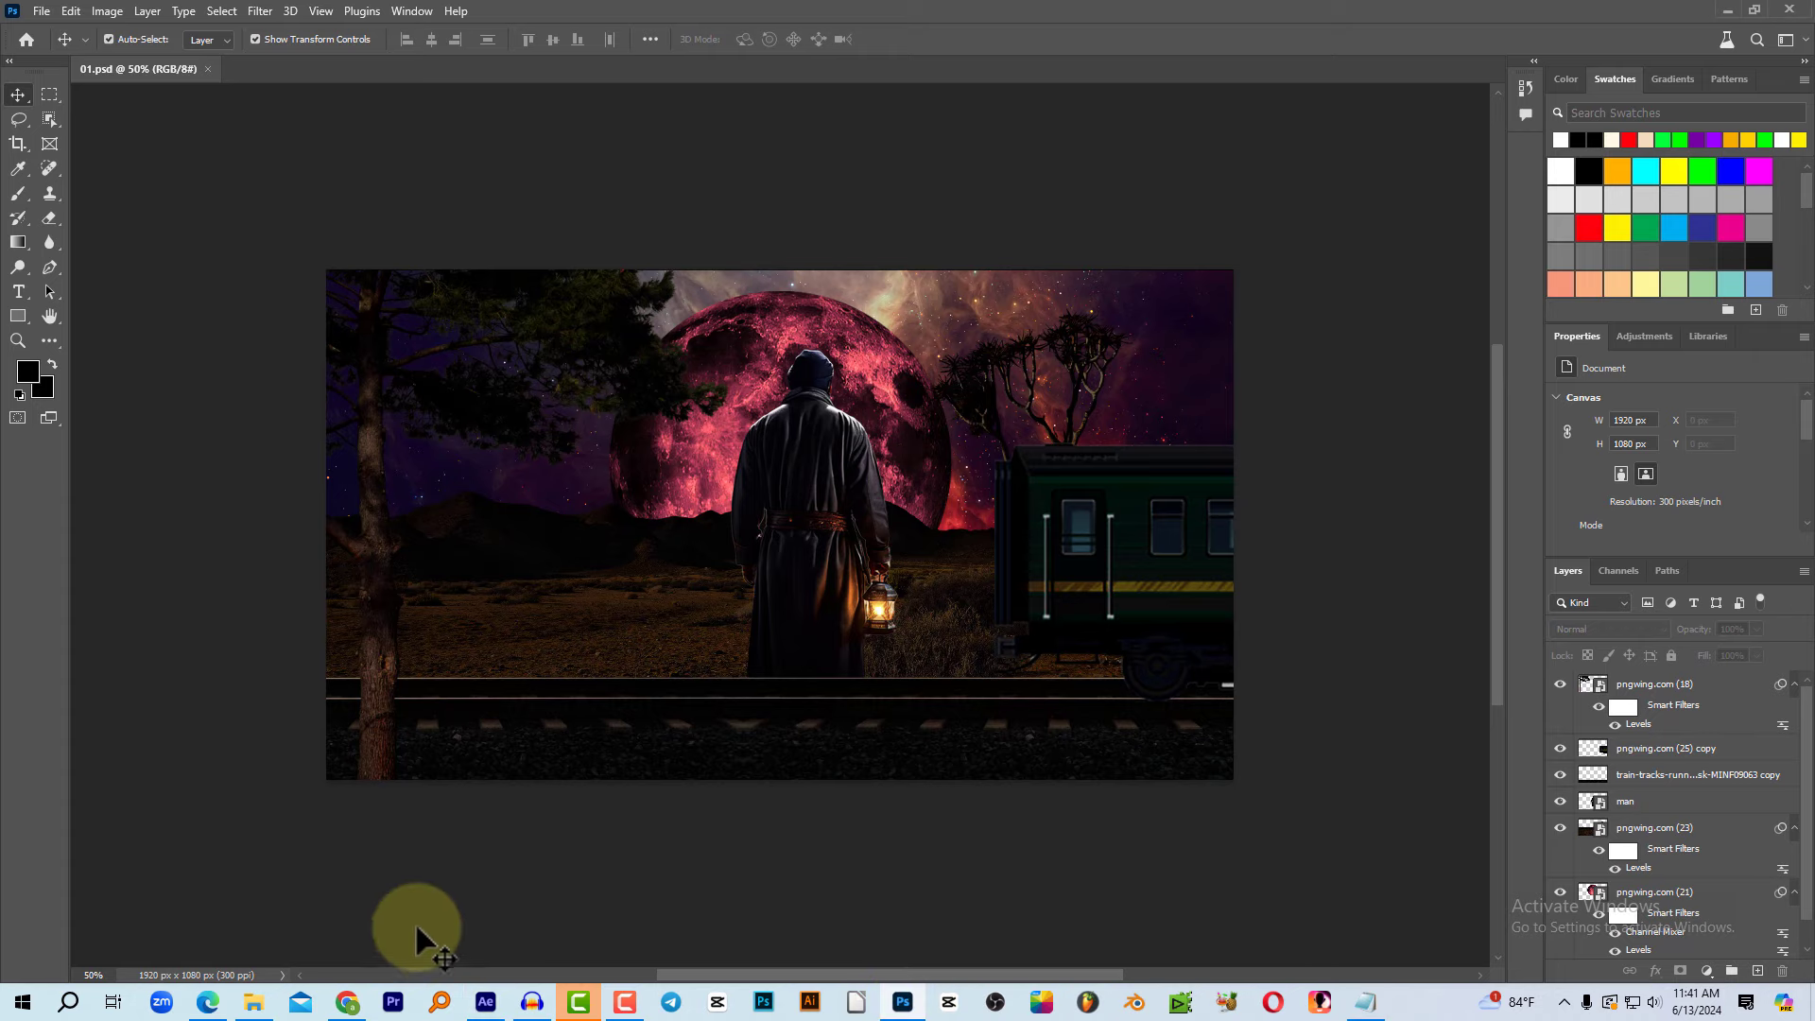
{"action": "left_click", "coordinate": [485, 1002]}
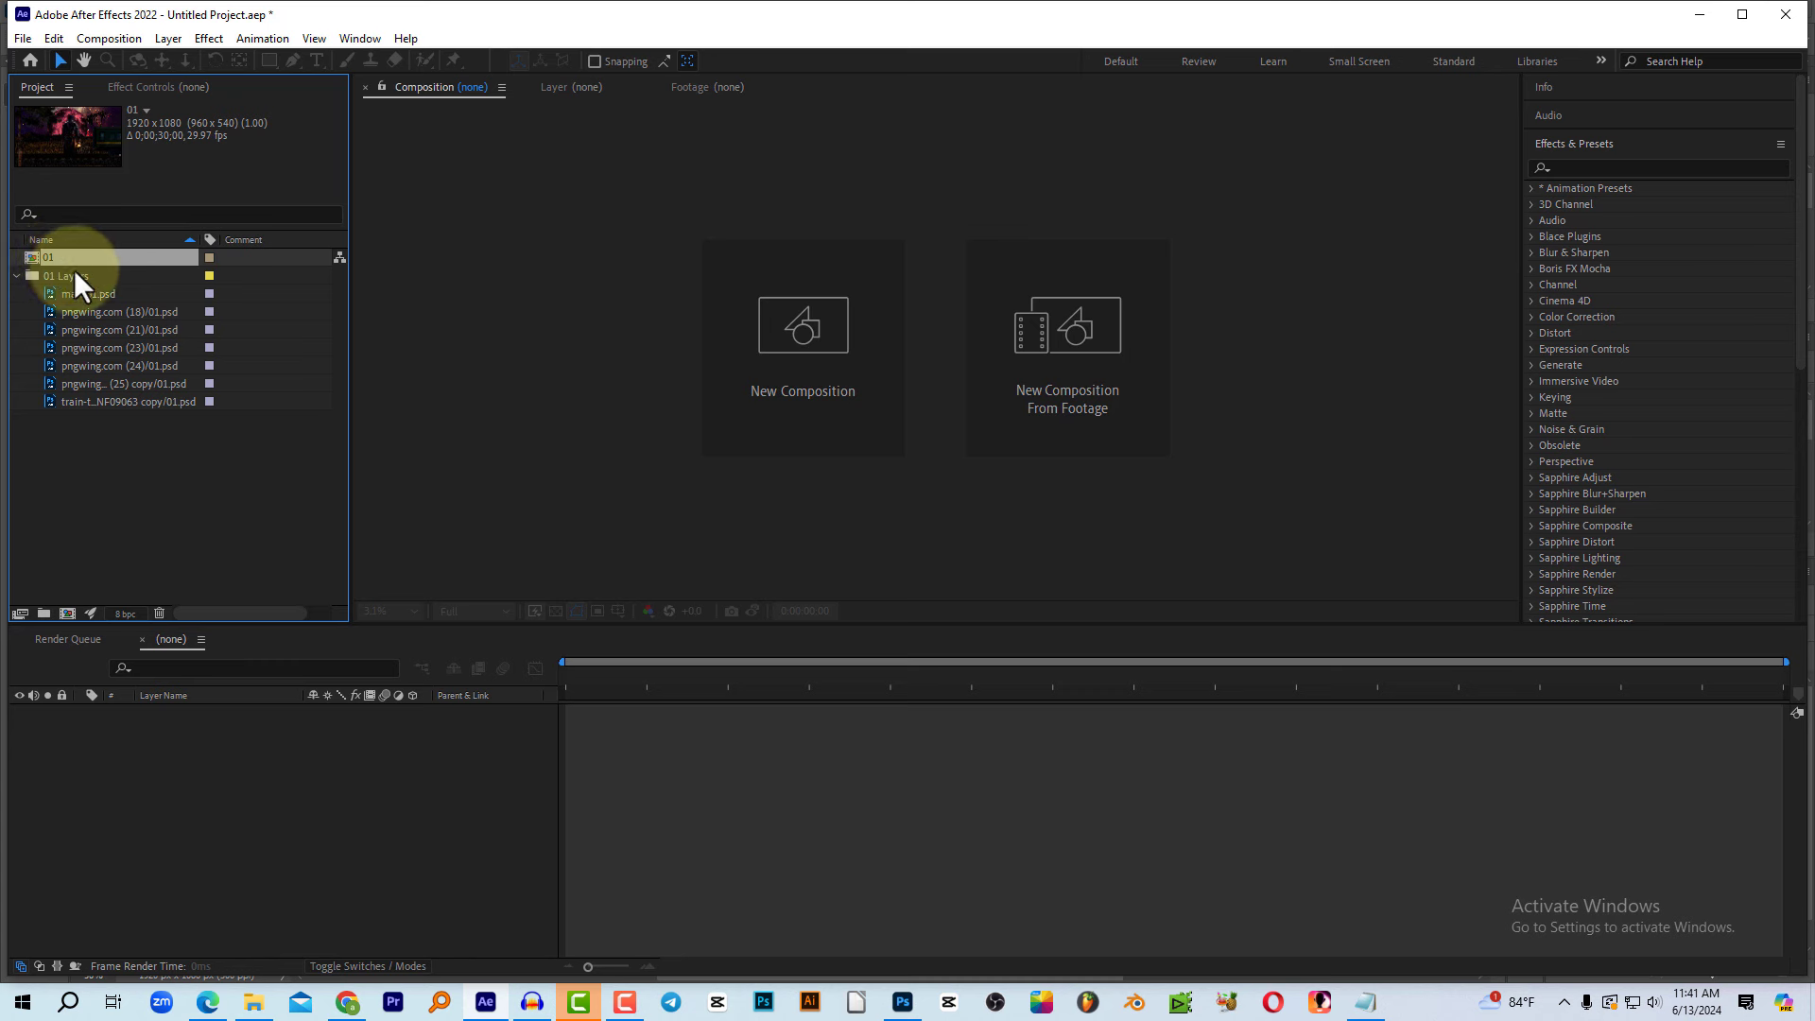
{"action": "left_click", "coordinate": [16, 276]}
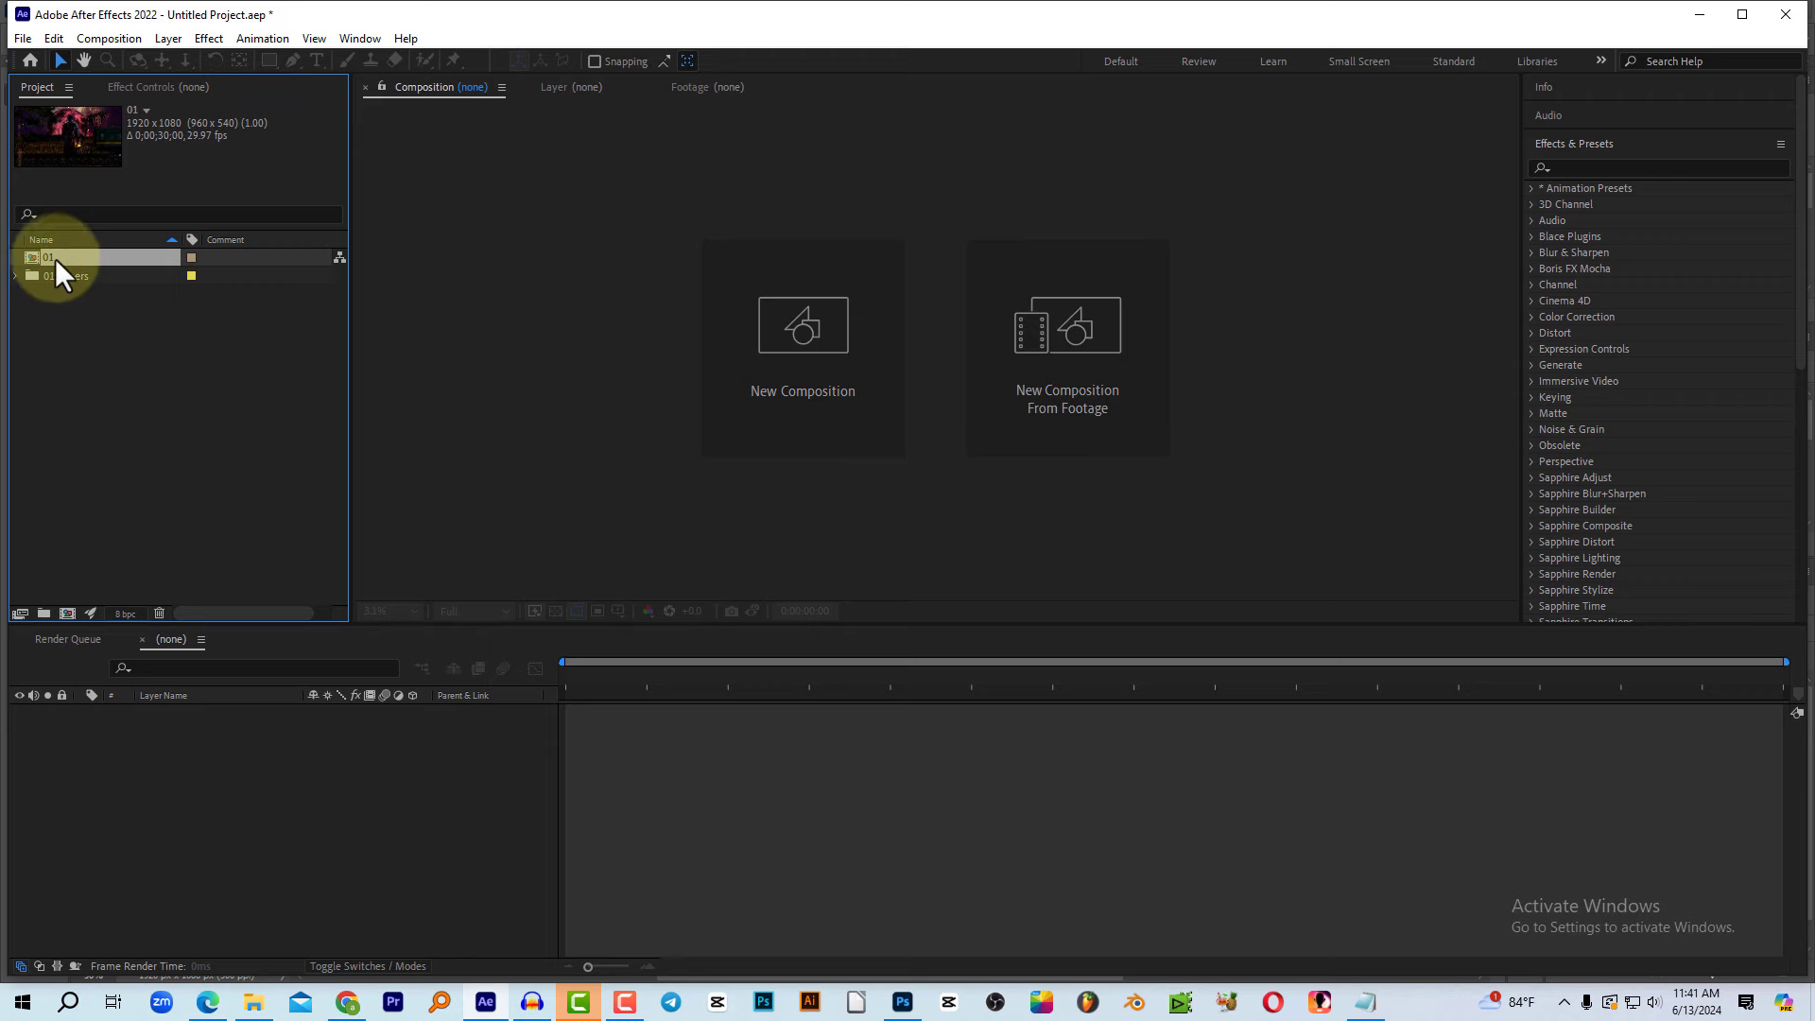
{"action": "double_click", "coordinate": [112, 256]}
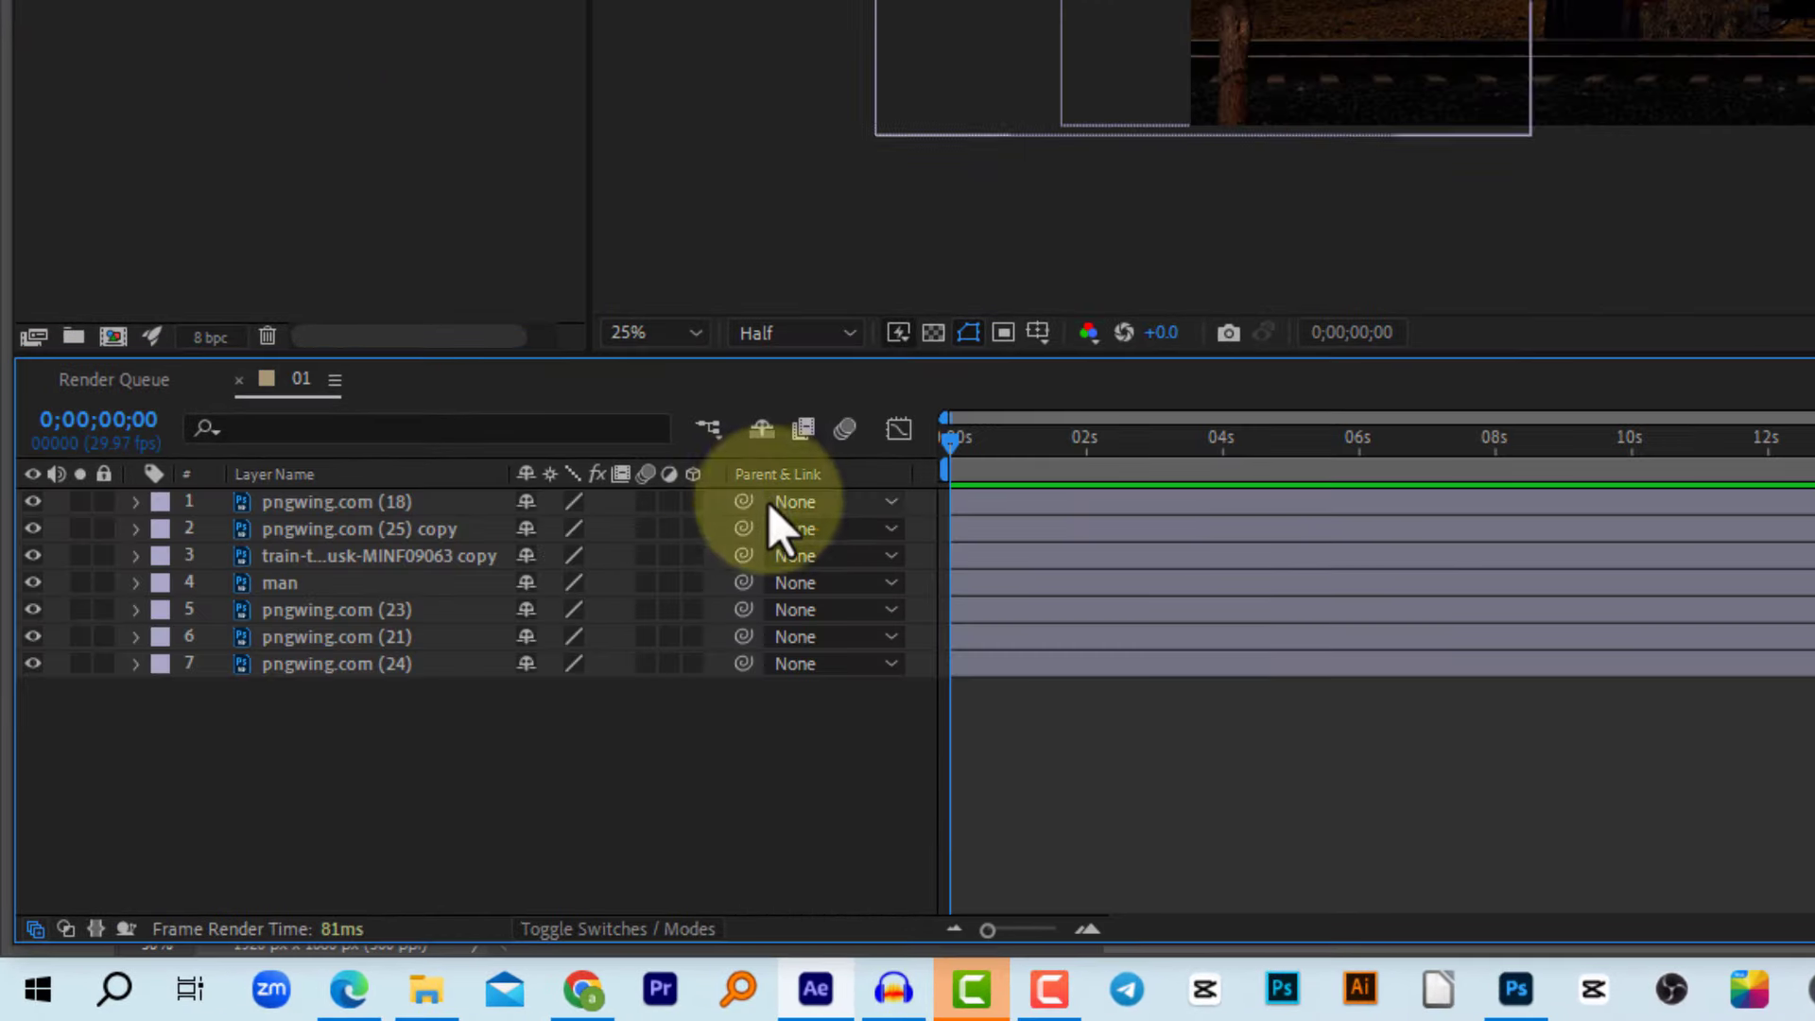
{"action": "key", "text": "ctrl+a"}
{"action": "left_click_drag", "start_coordinate": [329, 664], "coordinate": [1007, 660]}
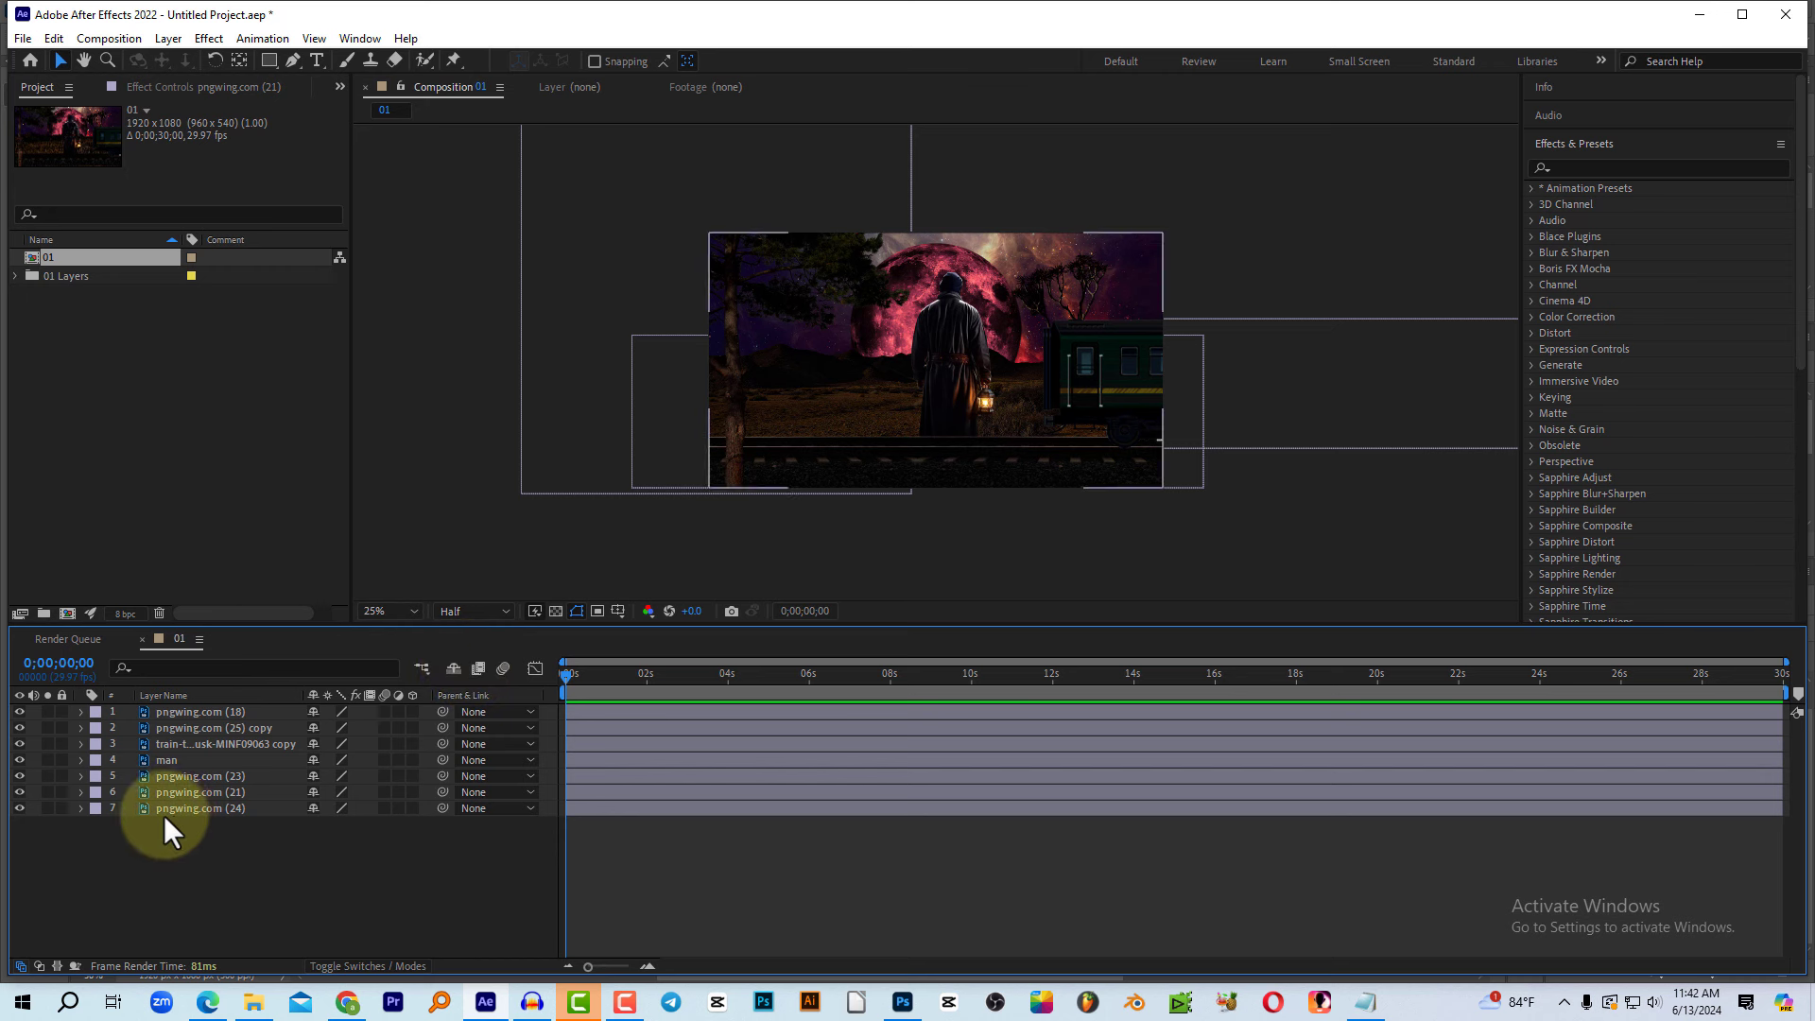
{"action": "left_click", "coordinate": [194, 809]}
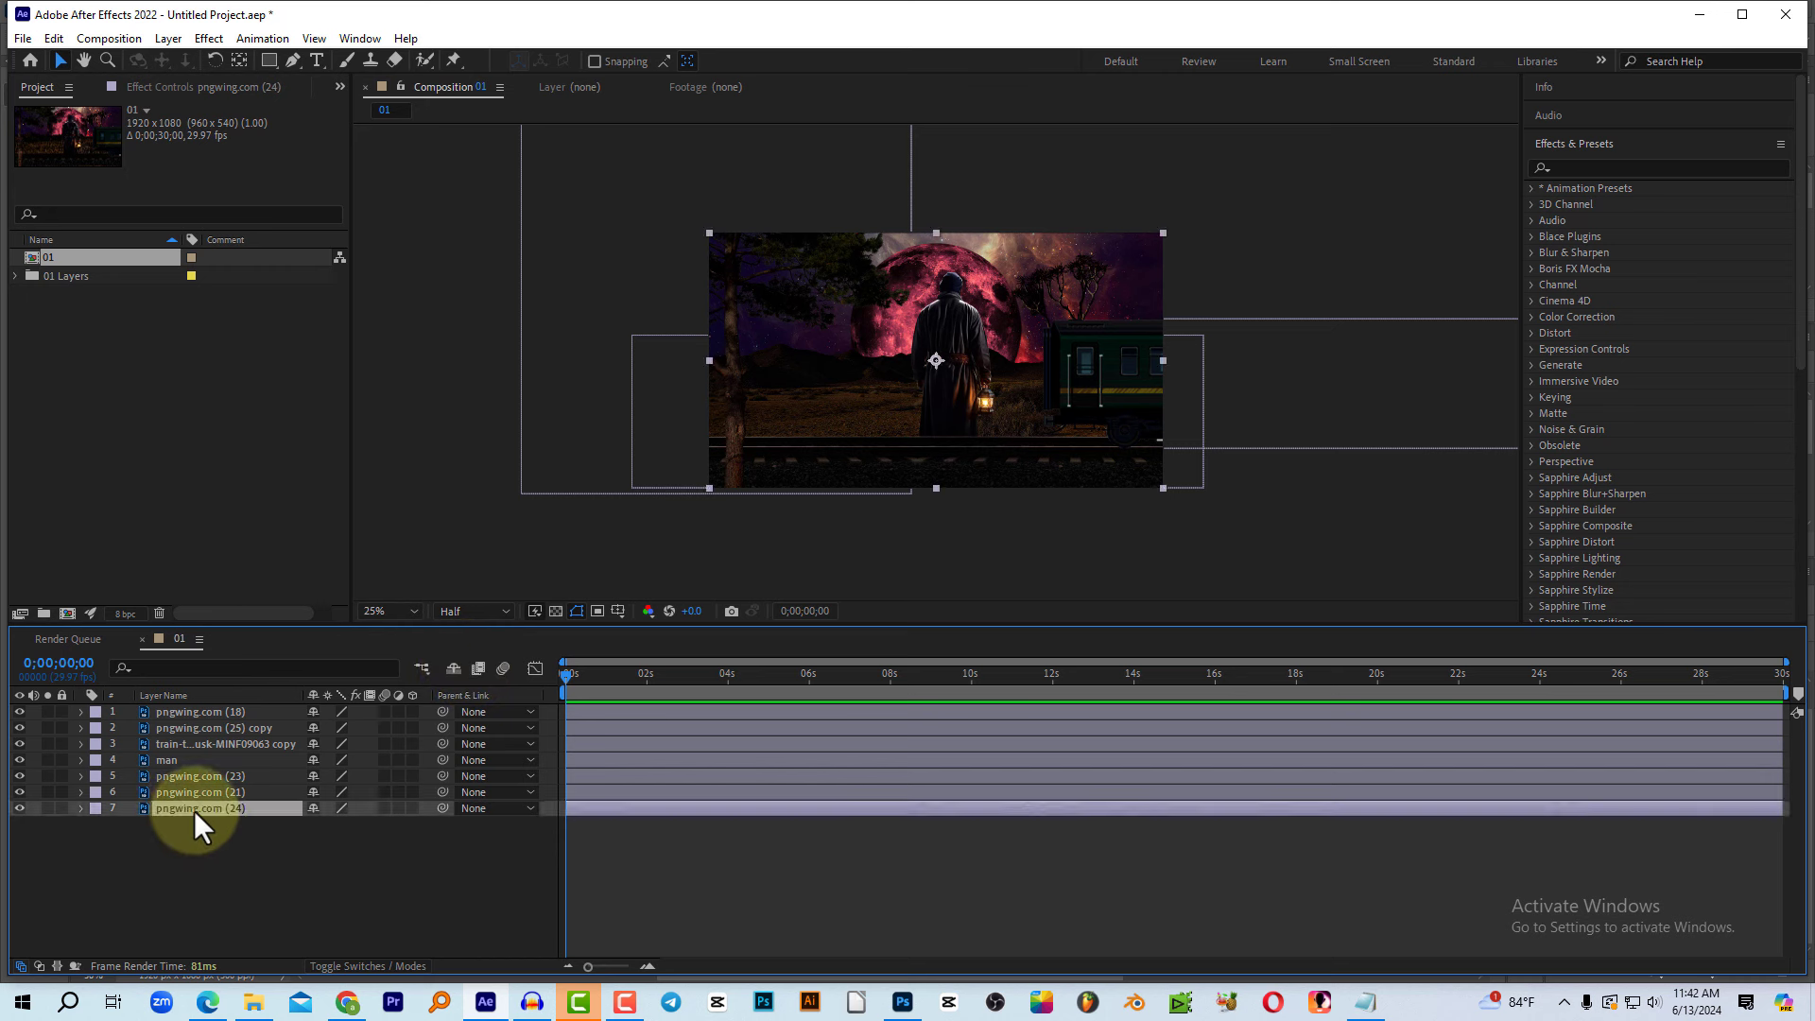
{"action": "left_click", "coordinate": [210, 792]}
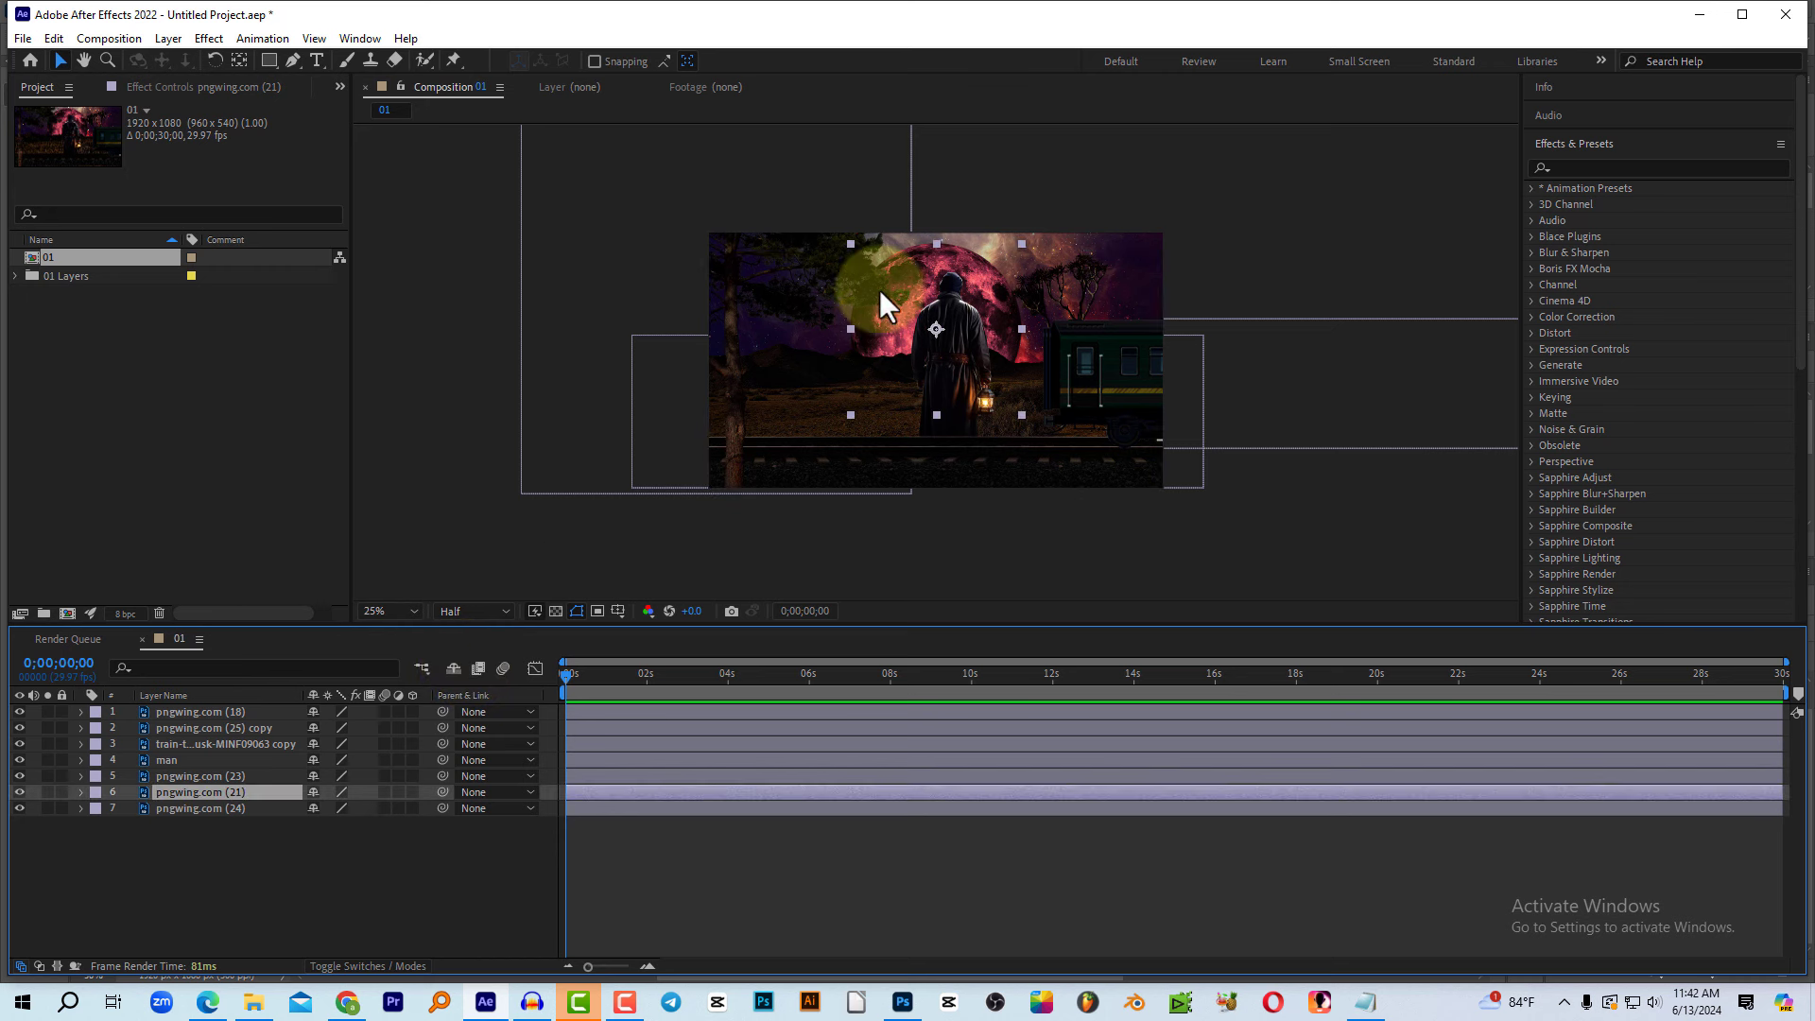
{"action": "key", "text": "ctrl+e"}
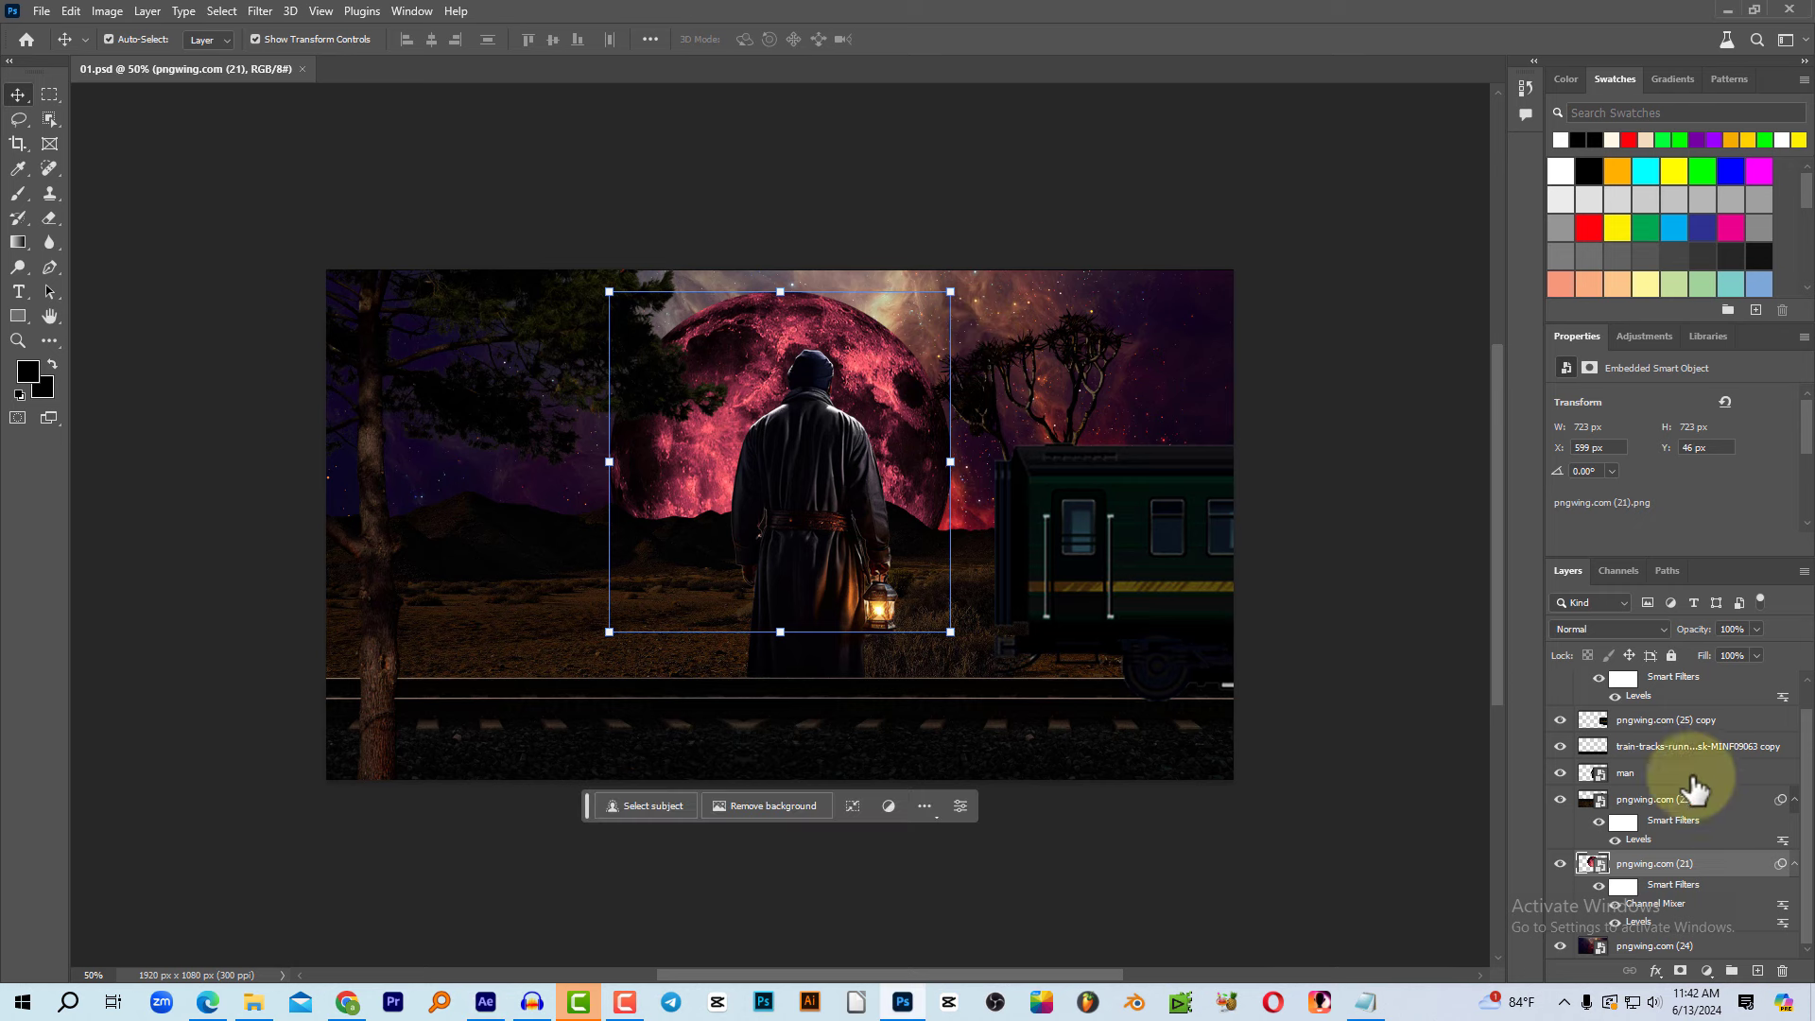
{"action": "left_click_drag", "start_coordinate": [1811, 815], "coordinate": [1810, 726]}
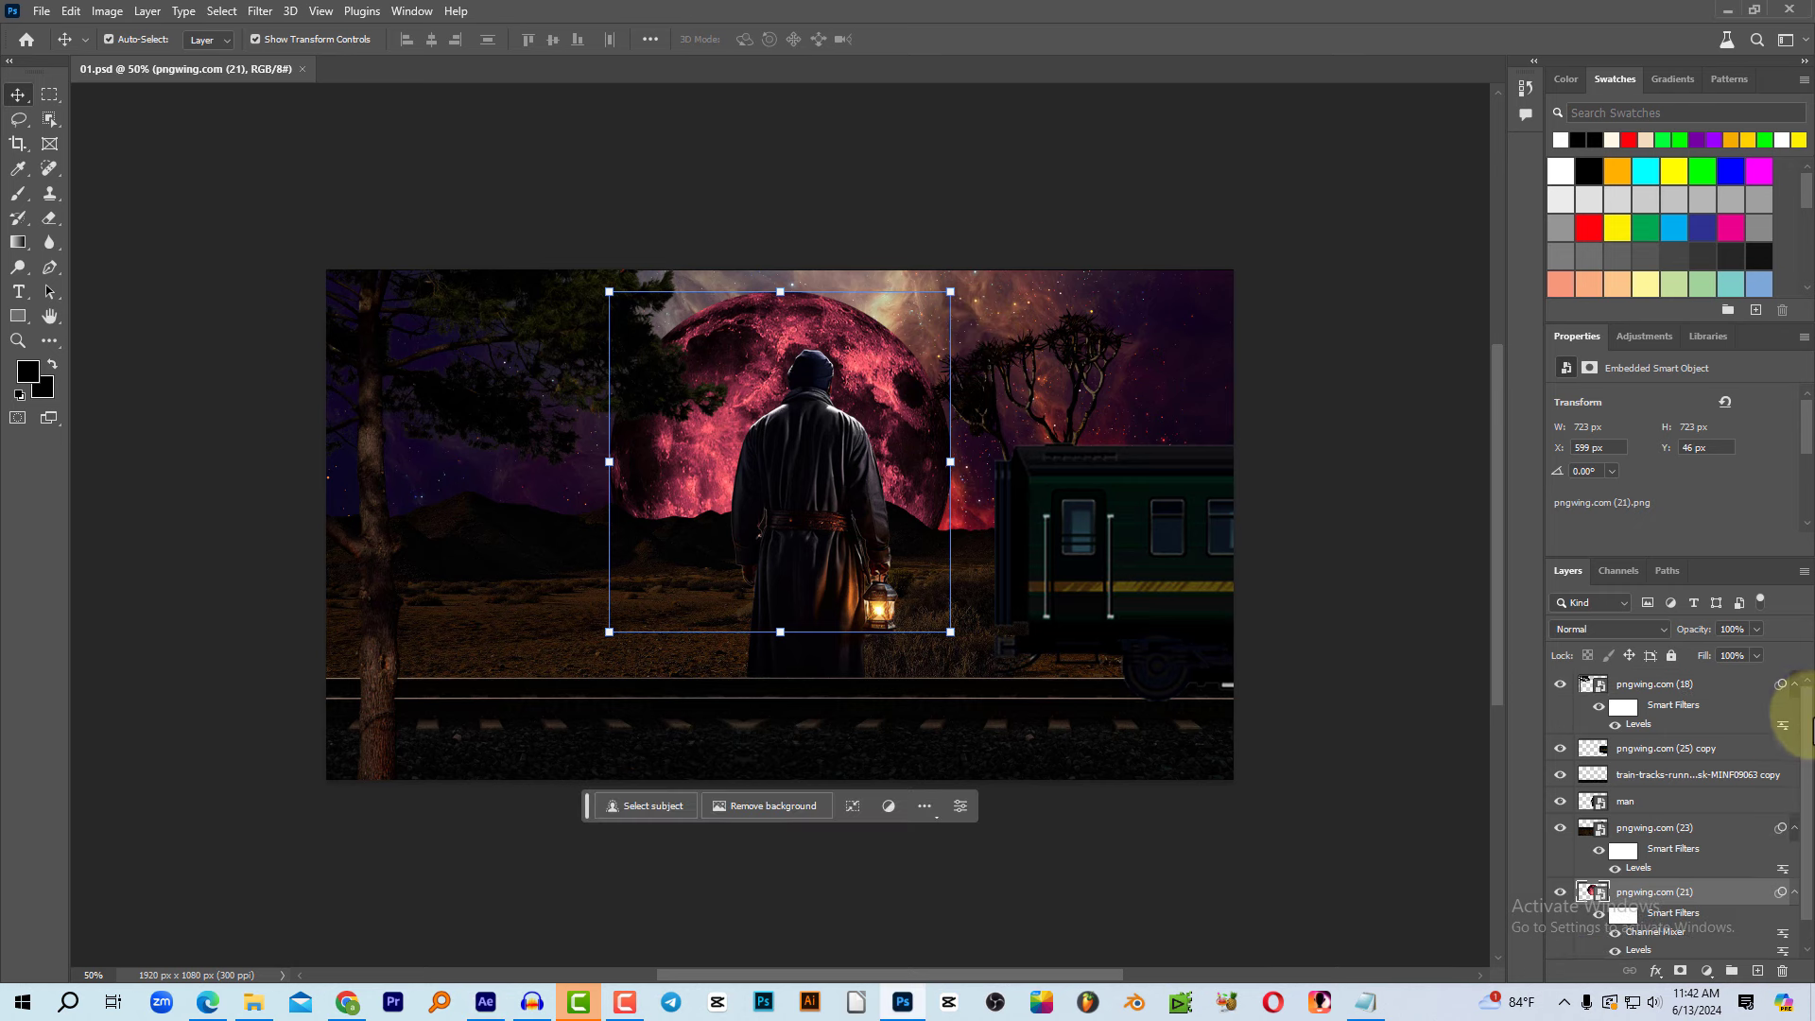
{"action": "scroll", "coordinate": [1782, 888], "scroll_direction": "down", "scroll_amount": 1}
{"action": "left_click", "coordinate": [1659, 947]}
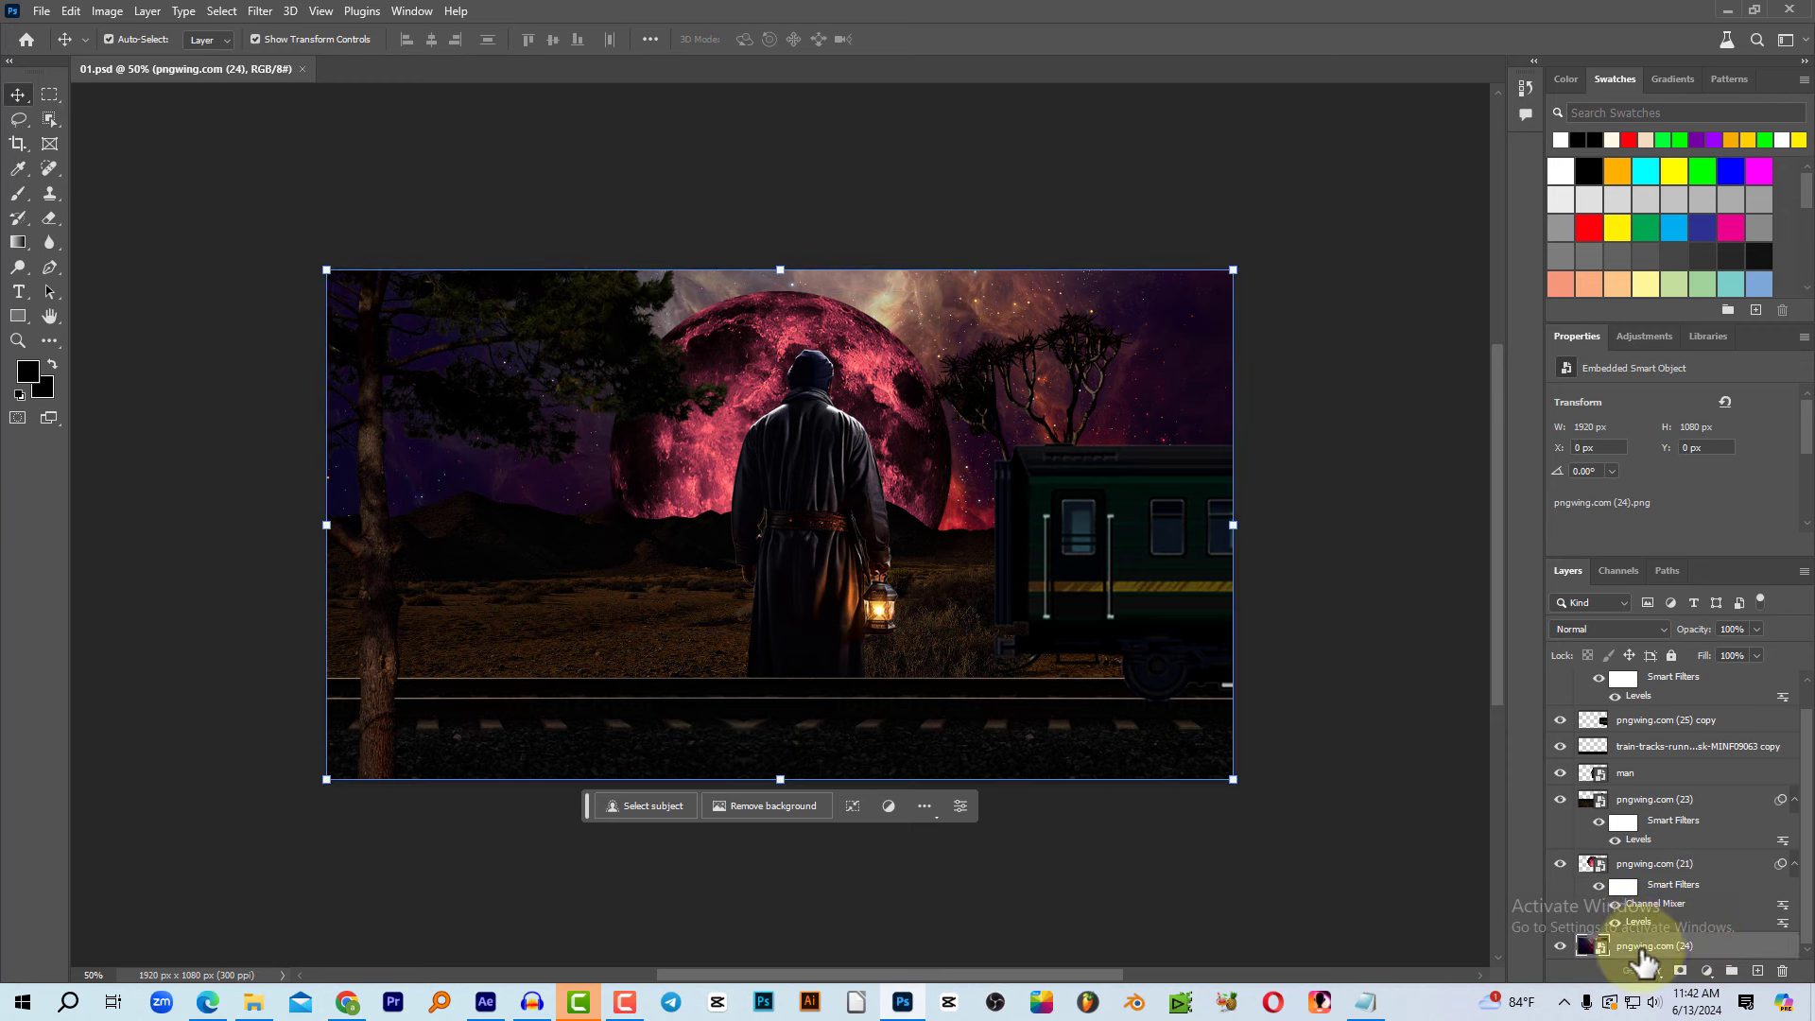
{"action": "left_click", "coordinate": [1645, 865]}
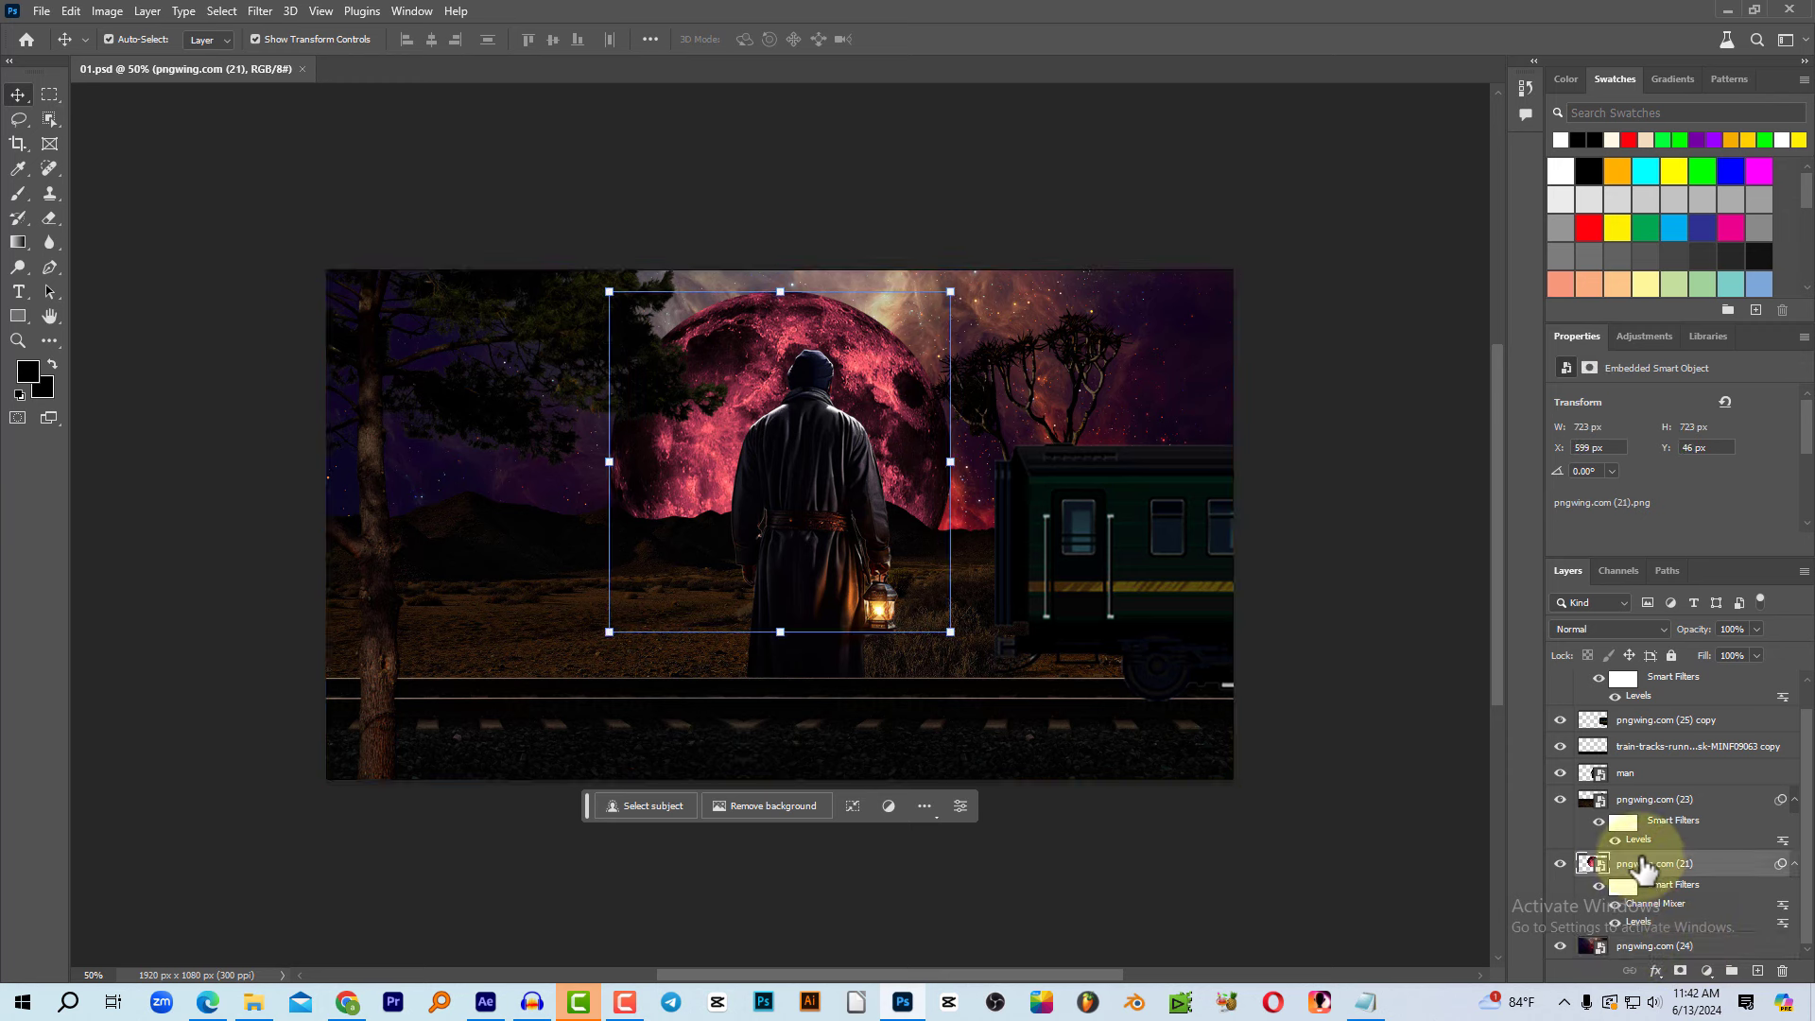
{"action": "left_click", "coordinate": [1625, 799]}
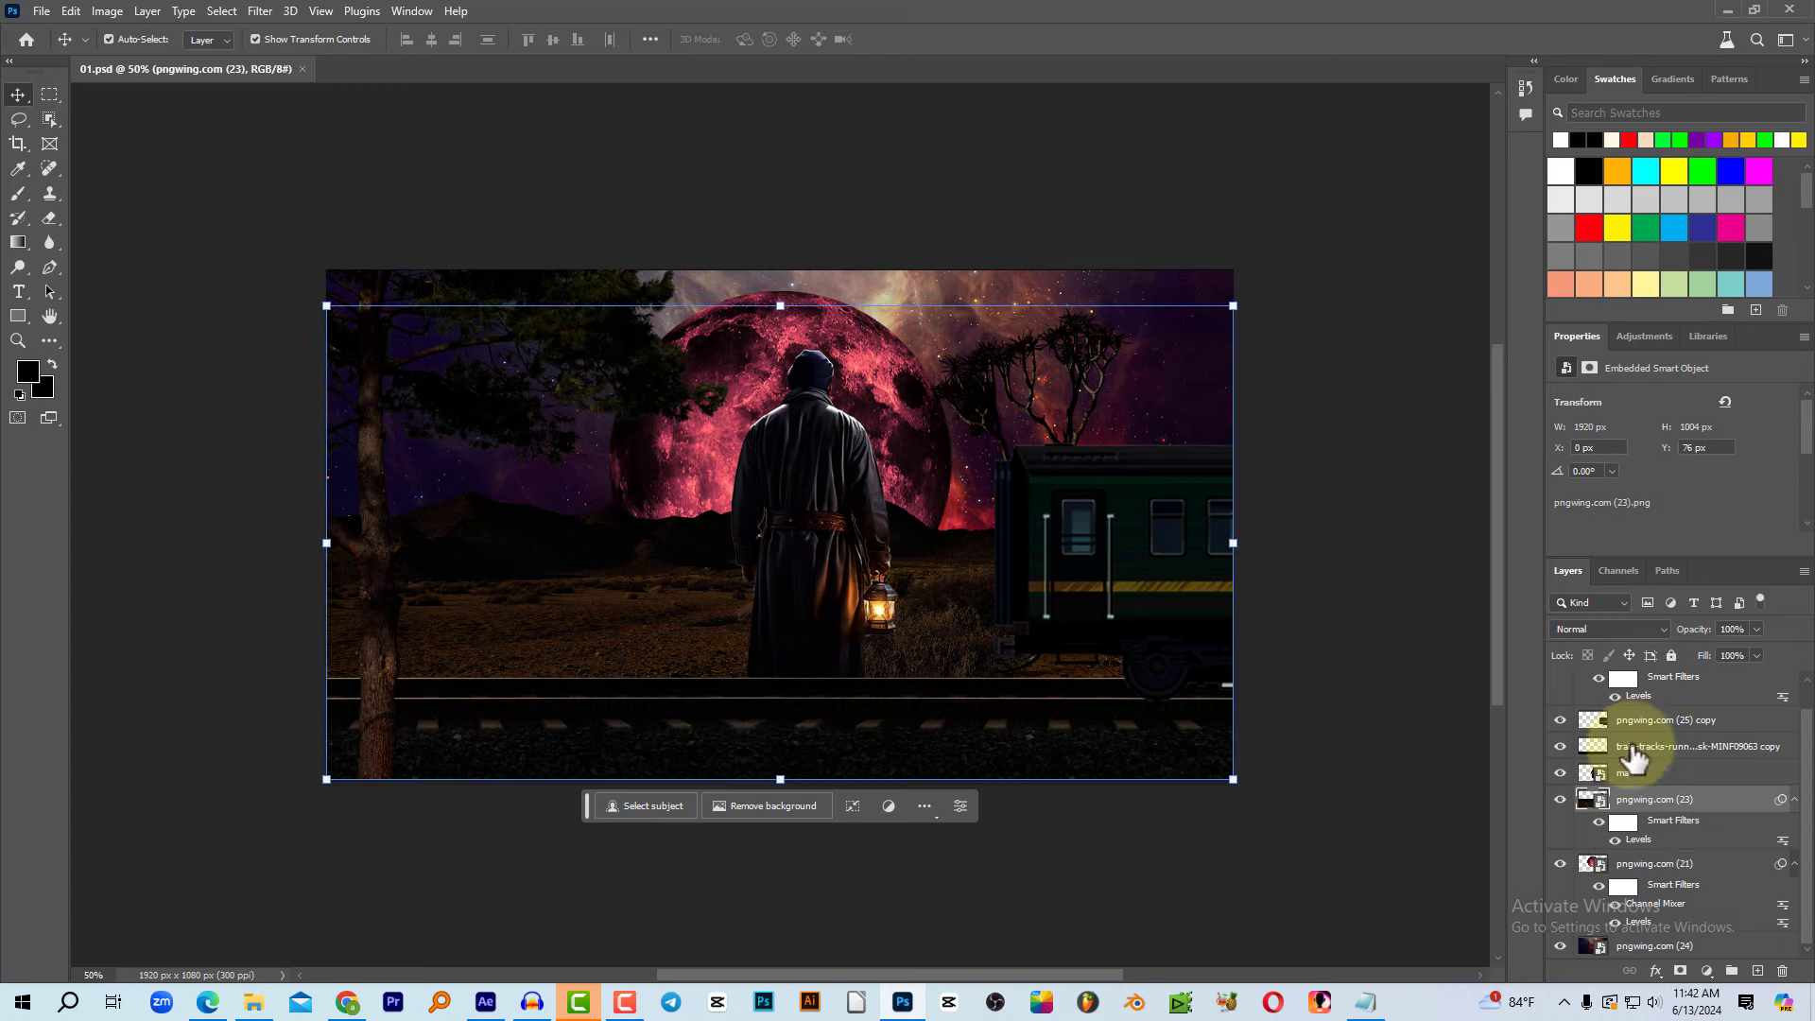
{"action": "left_click", "coordinate": [1626, 773]}
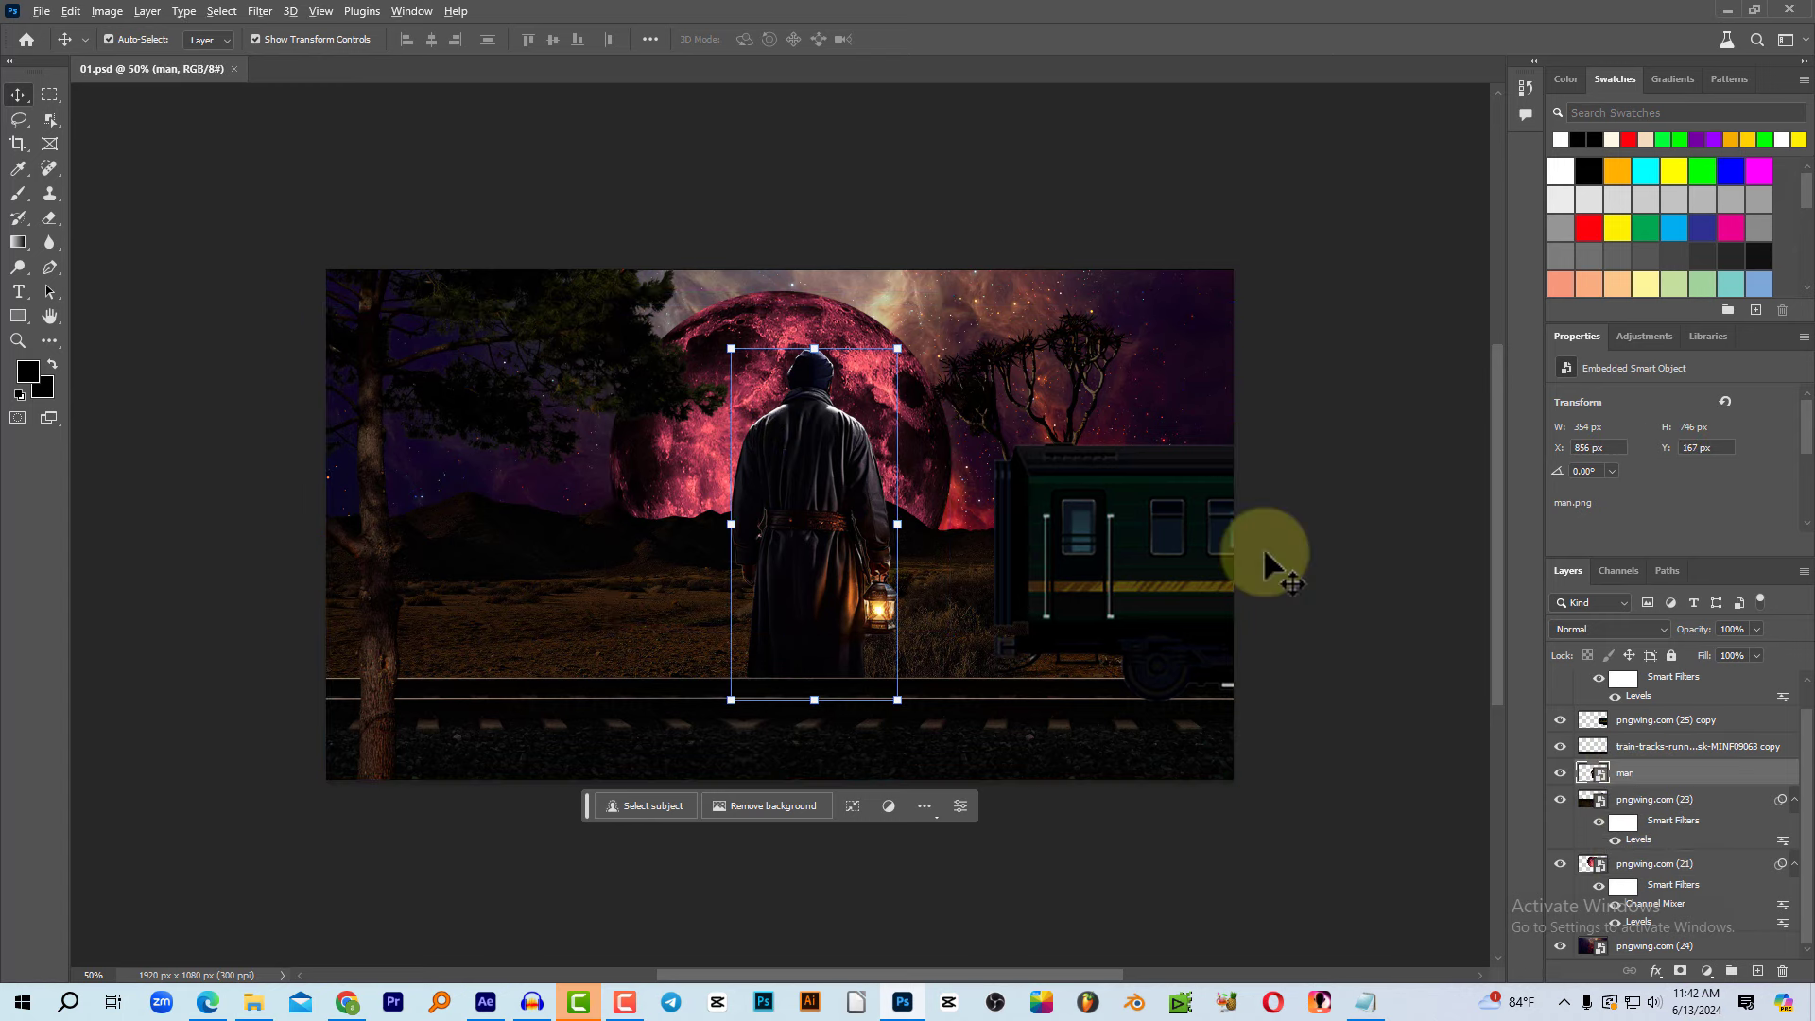
{"action": "key", "text": "alt+Tab"}
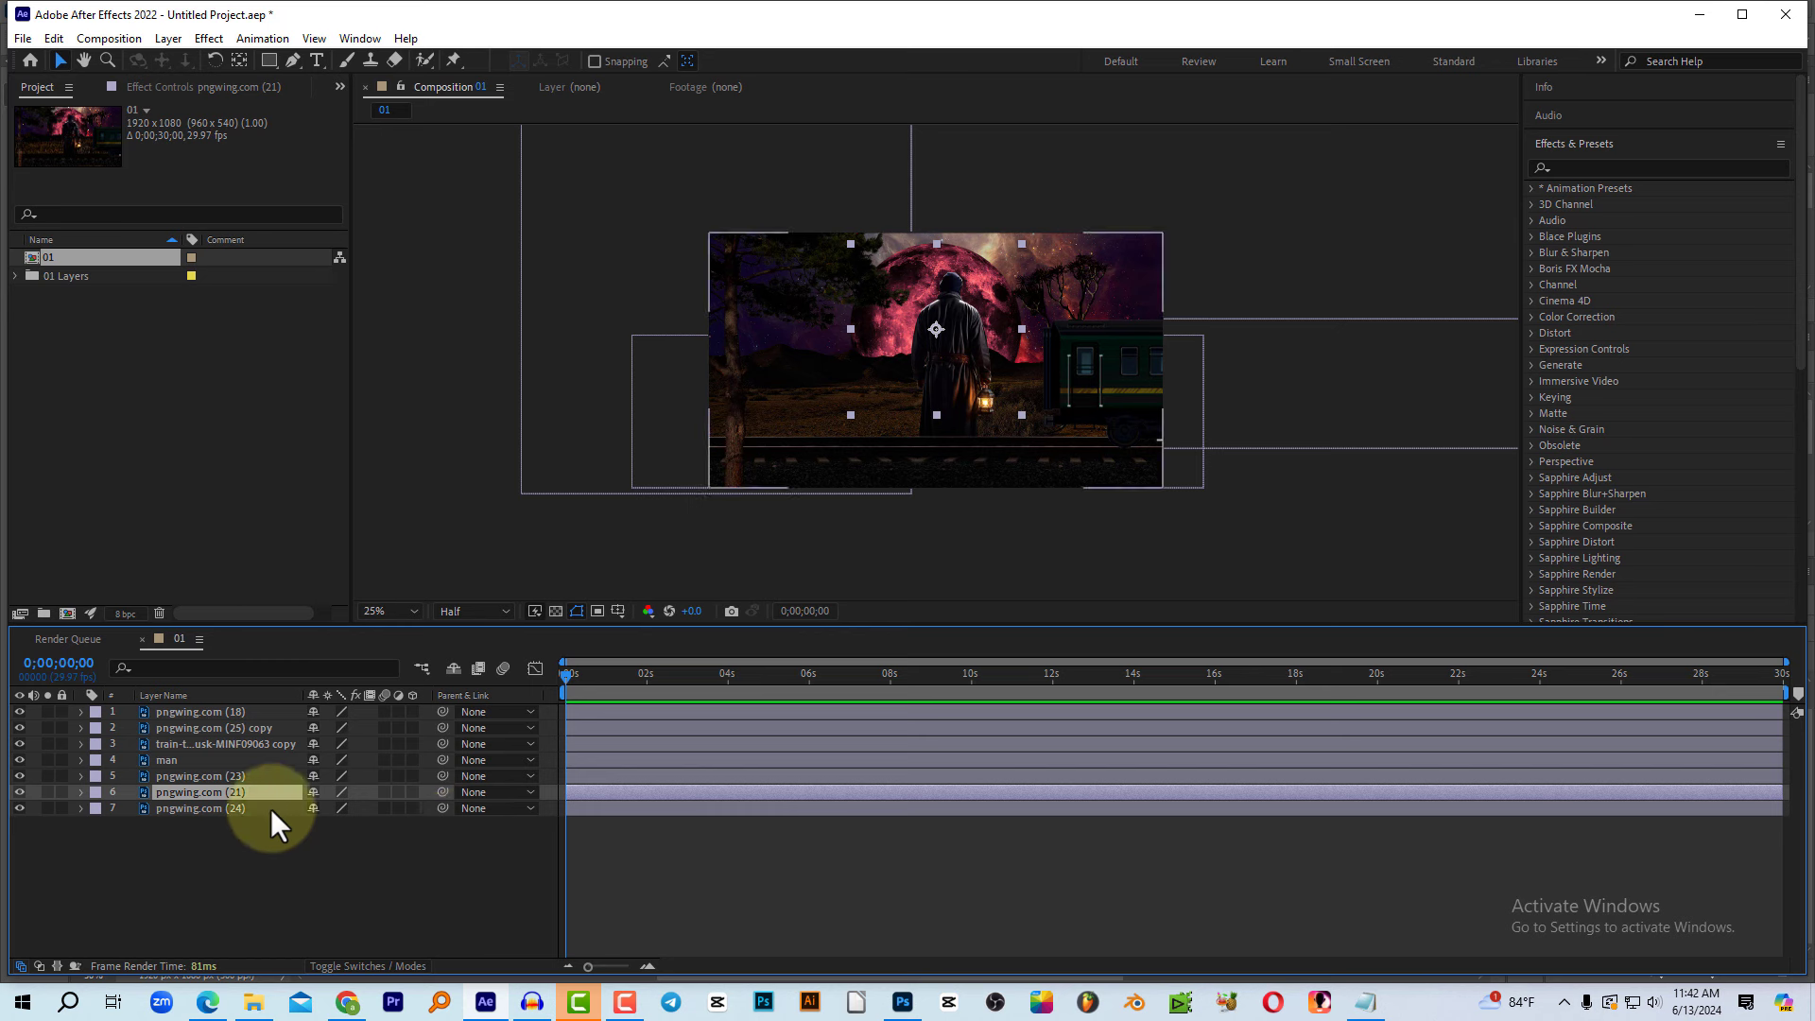
{"action": "left_click", "coordinate": [189, 809]}
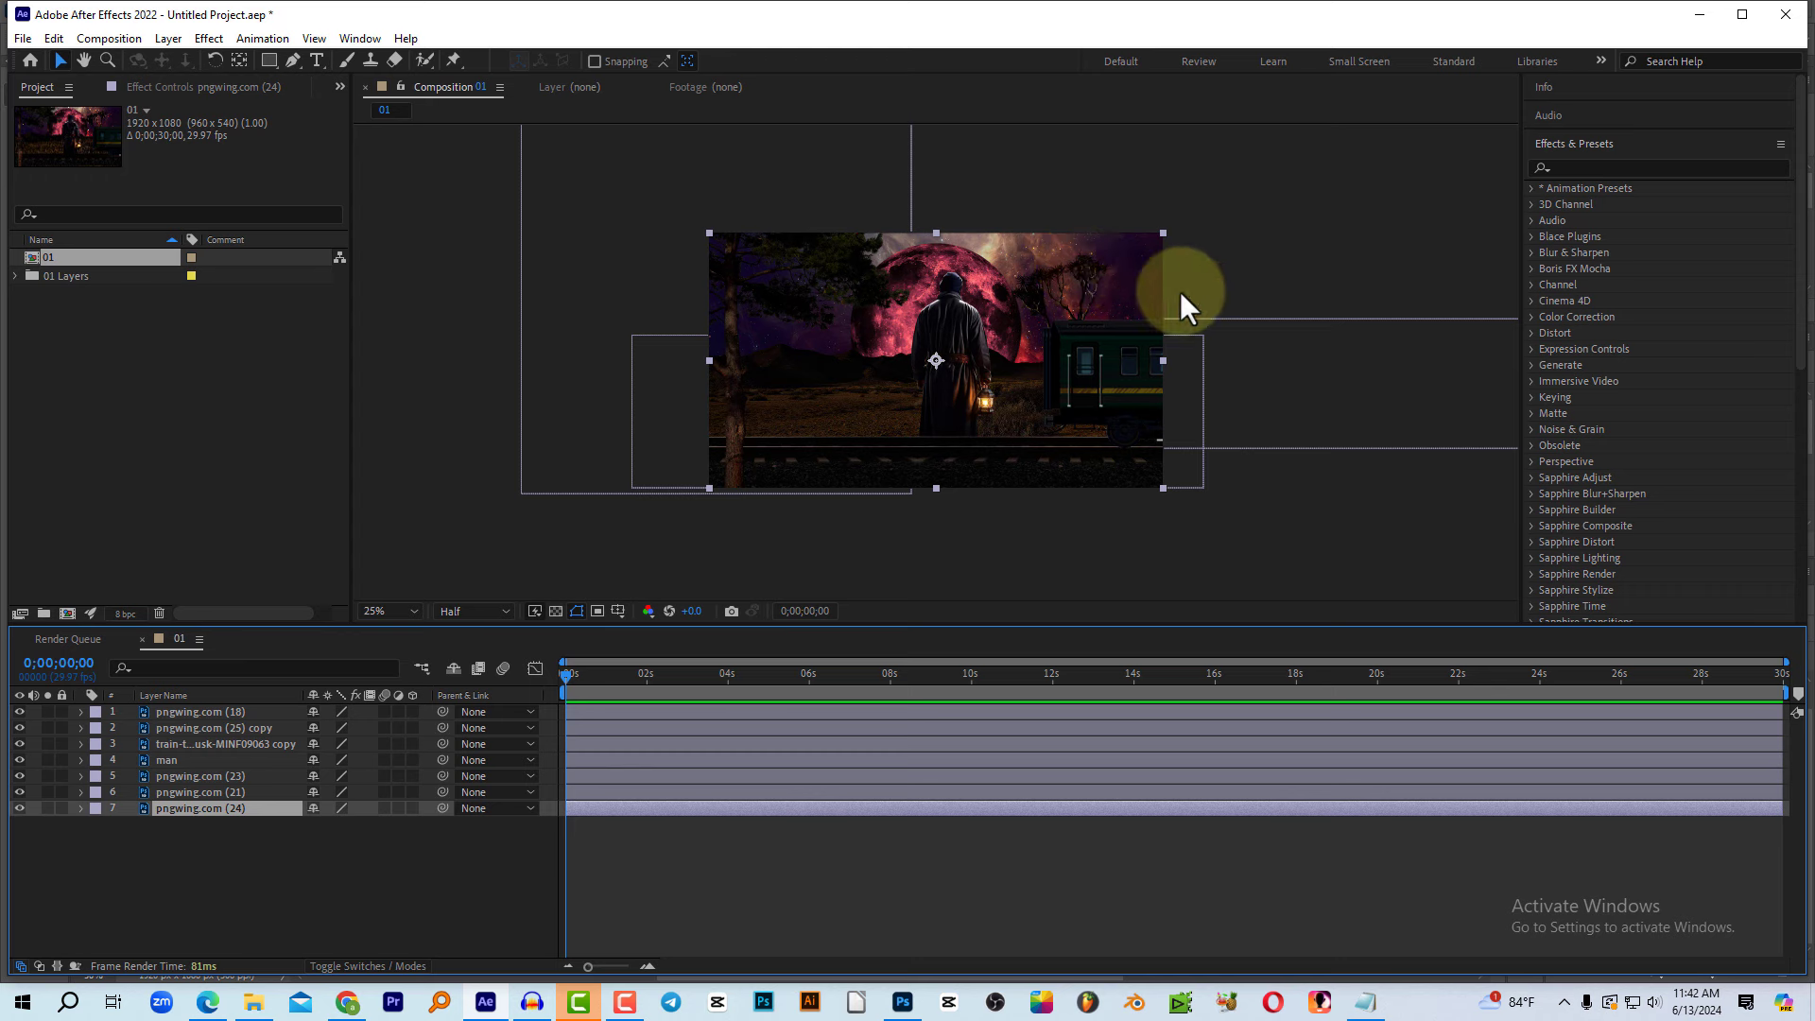
{"action": "left_click", "coordinate": [187, 792]}
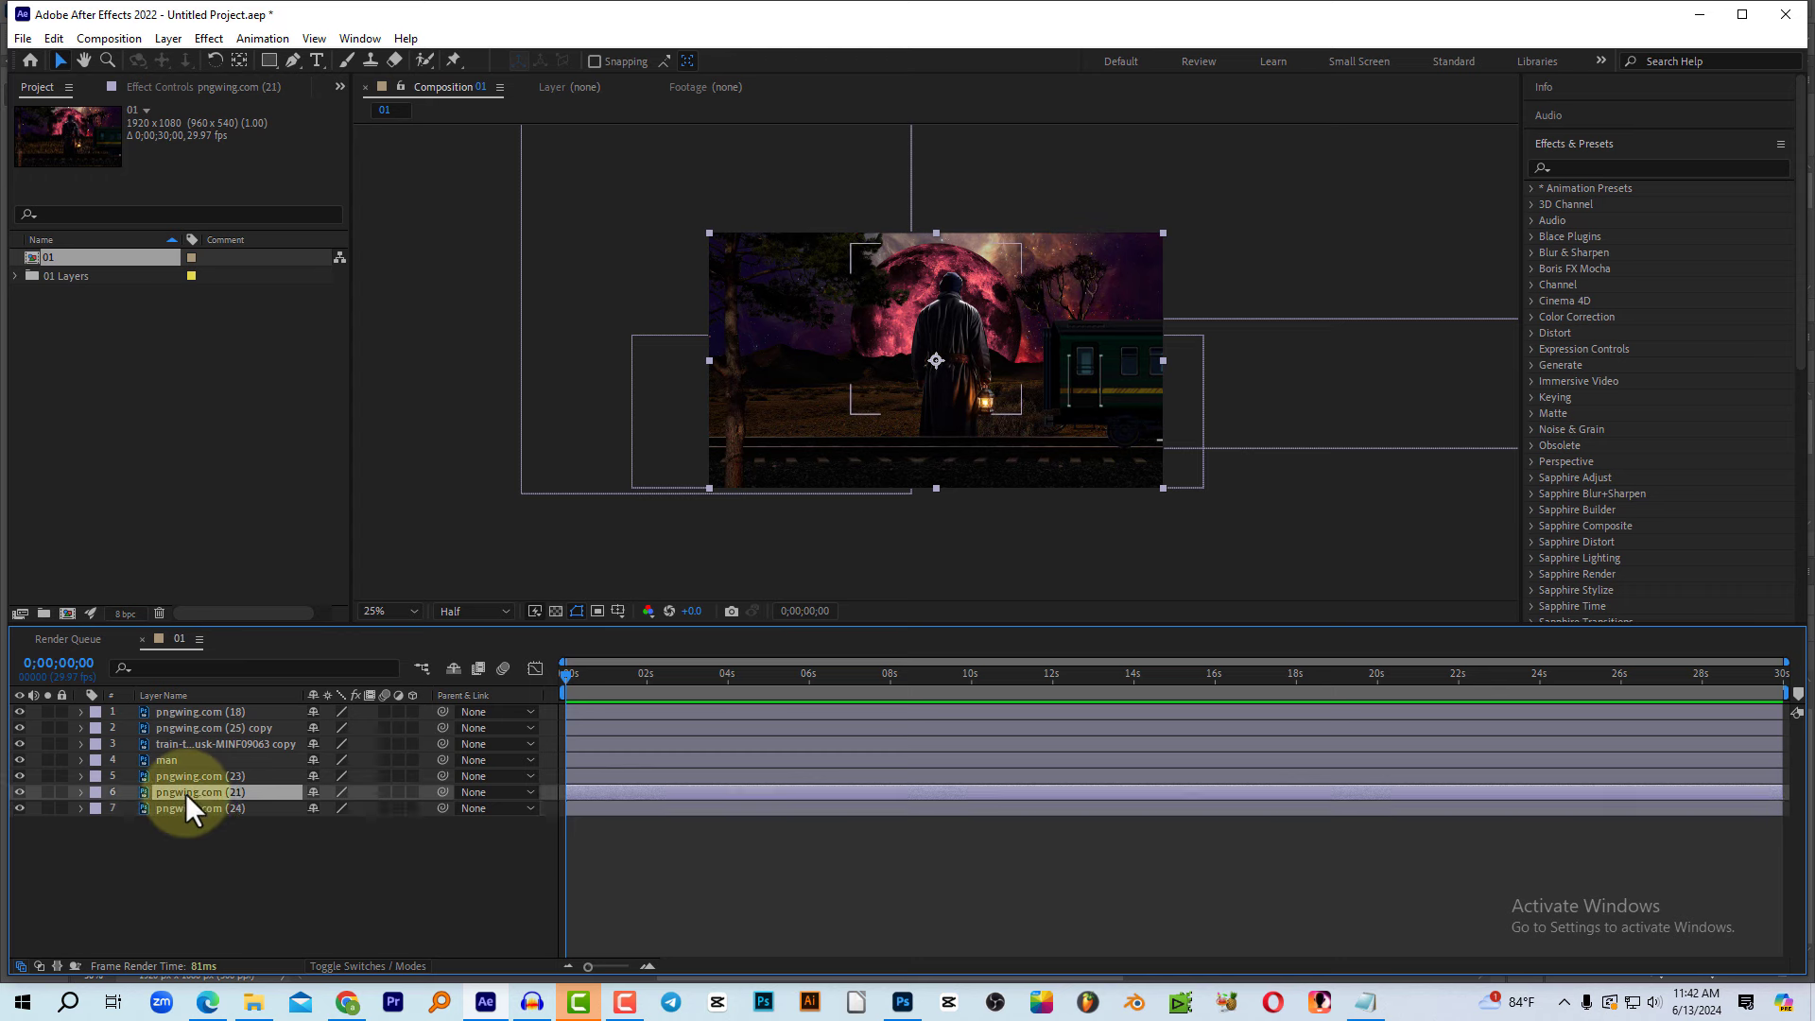
{"action": "left_click", "coordinate": [227, 776]}
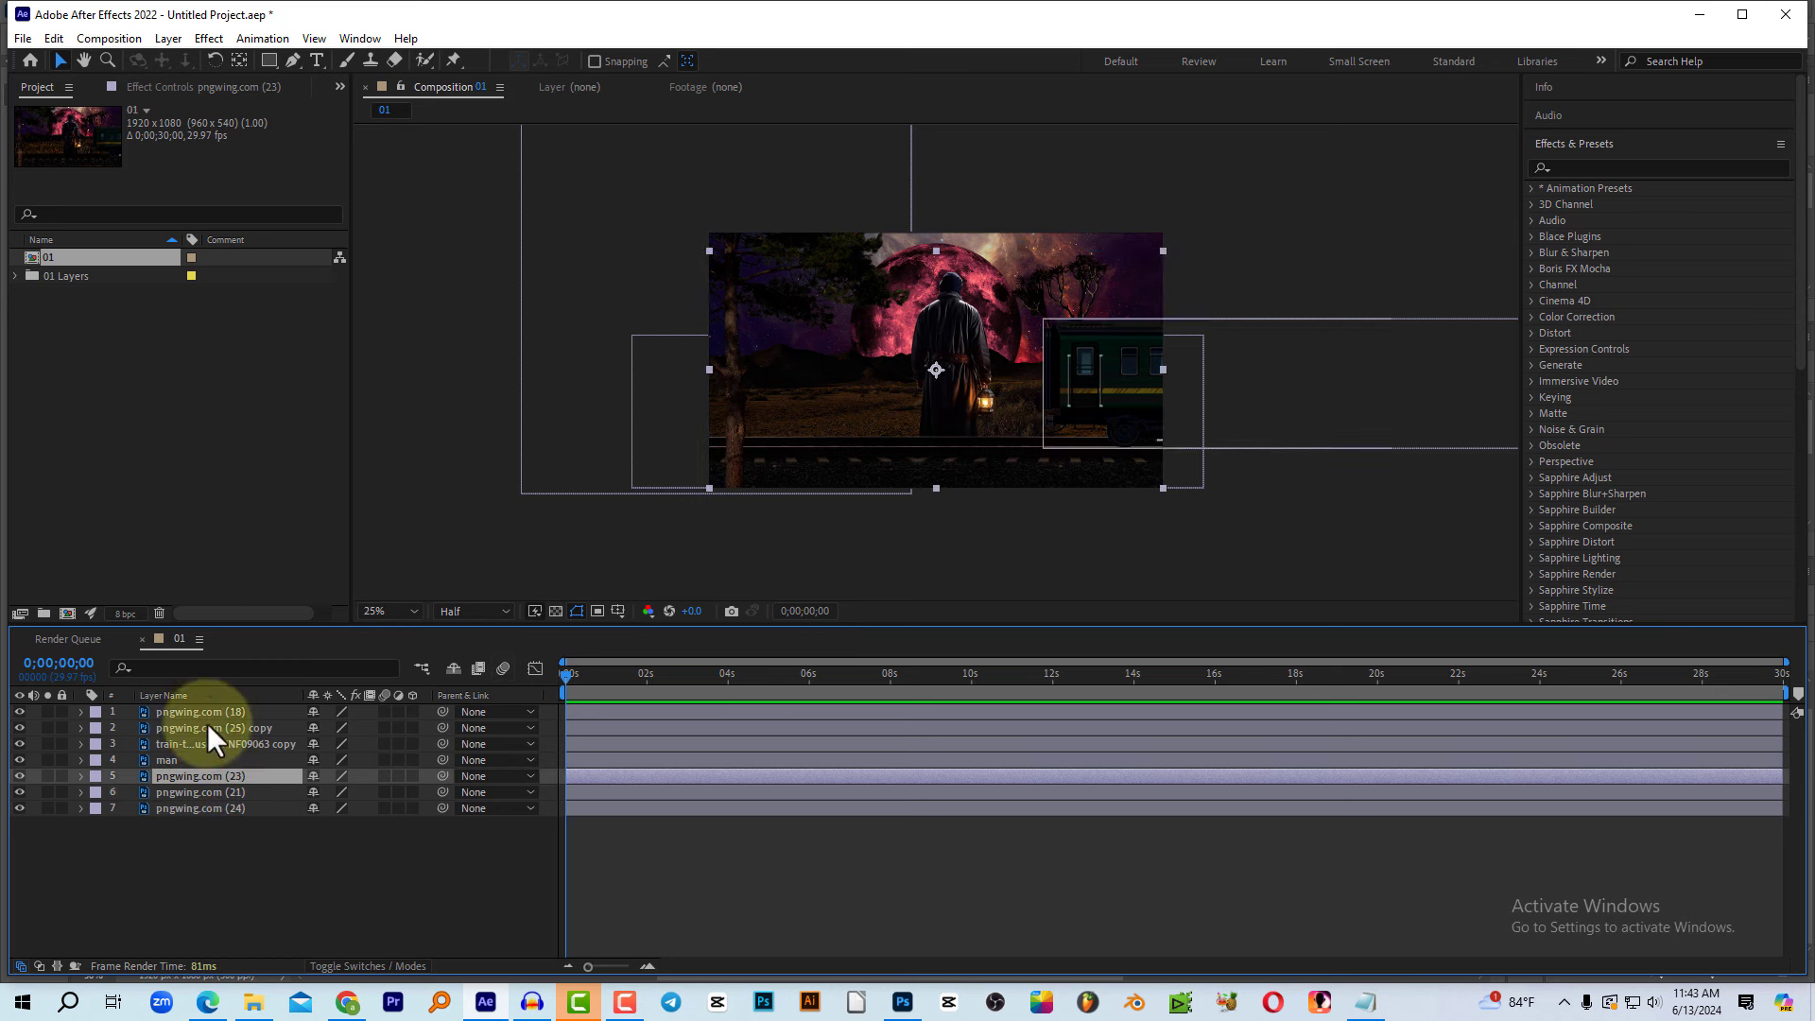
{"action": "left_click", "coordinate": [992, 350]}
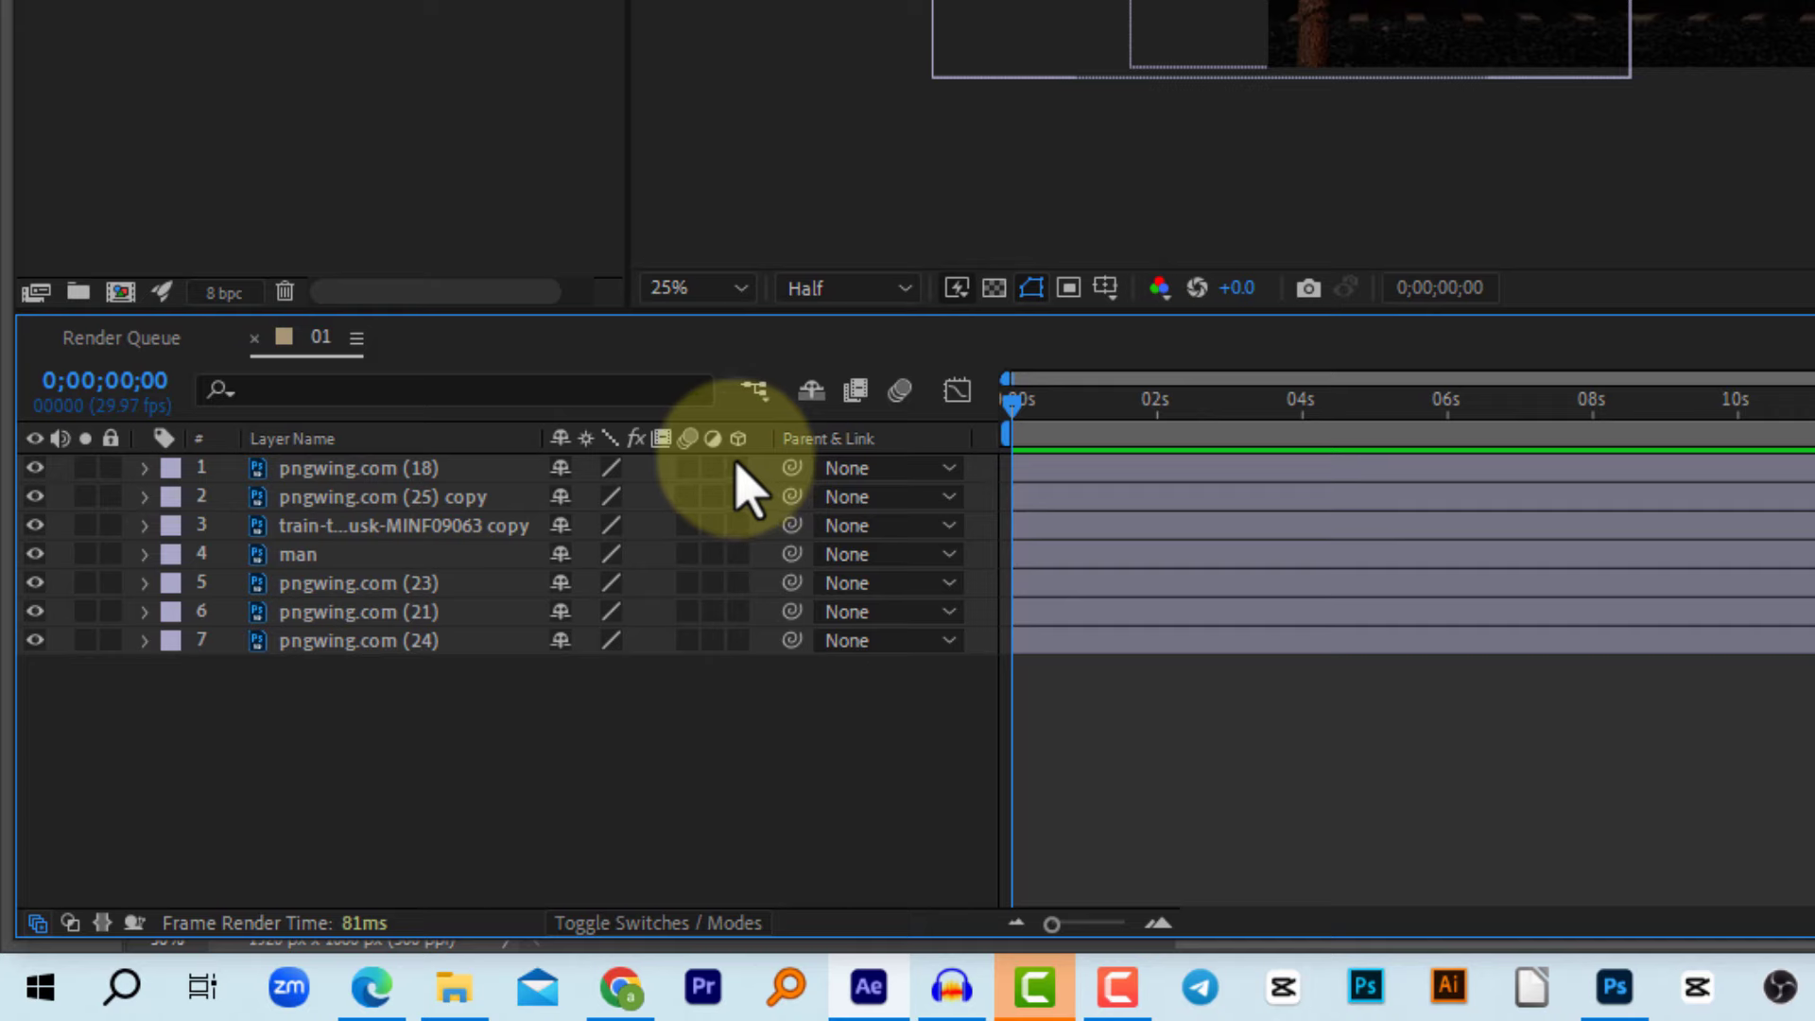
Step: Turn on 3D for layers 1–7 and add a One-Node 50mm camera named Camera 1
{"action": "left_click_drag", "start_coordinate": [737, 468], "coordinate": [737, 660]}
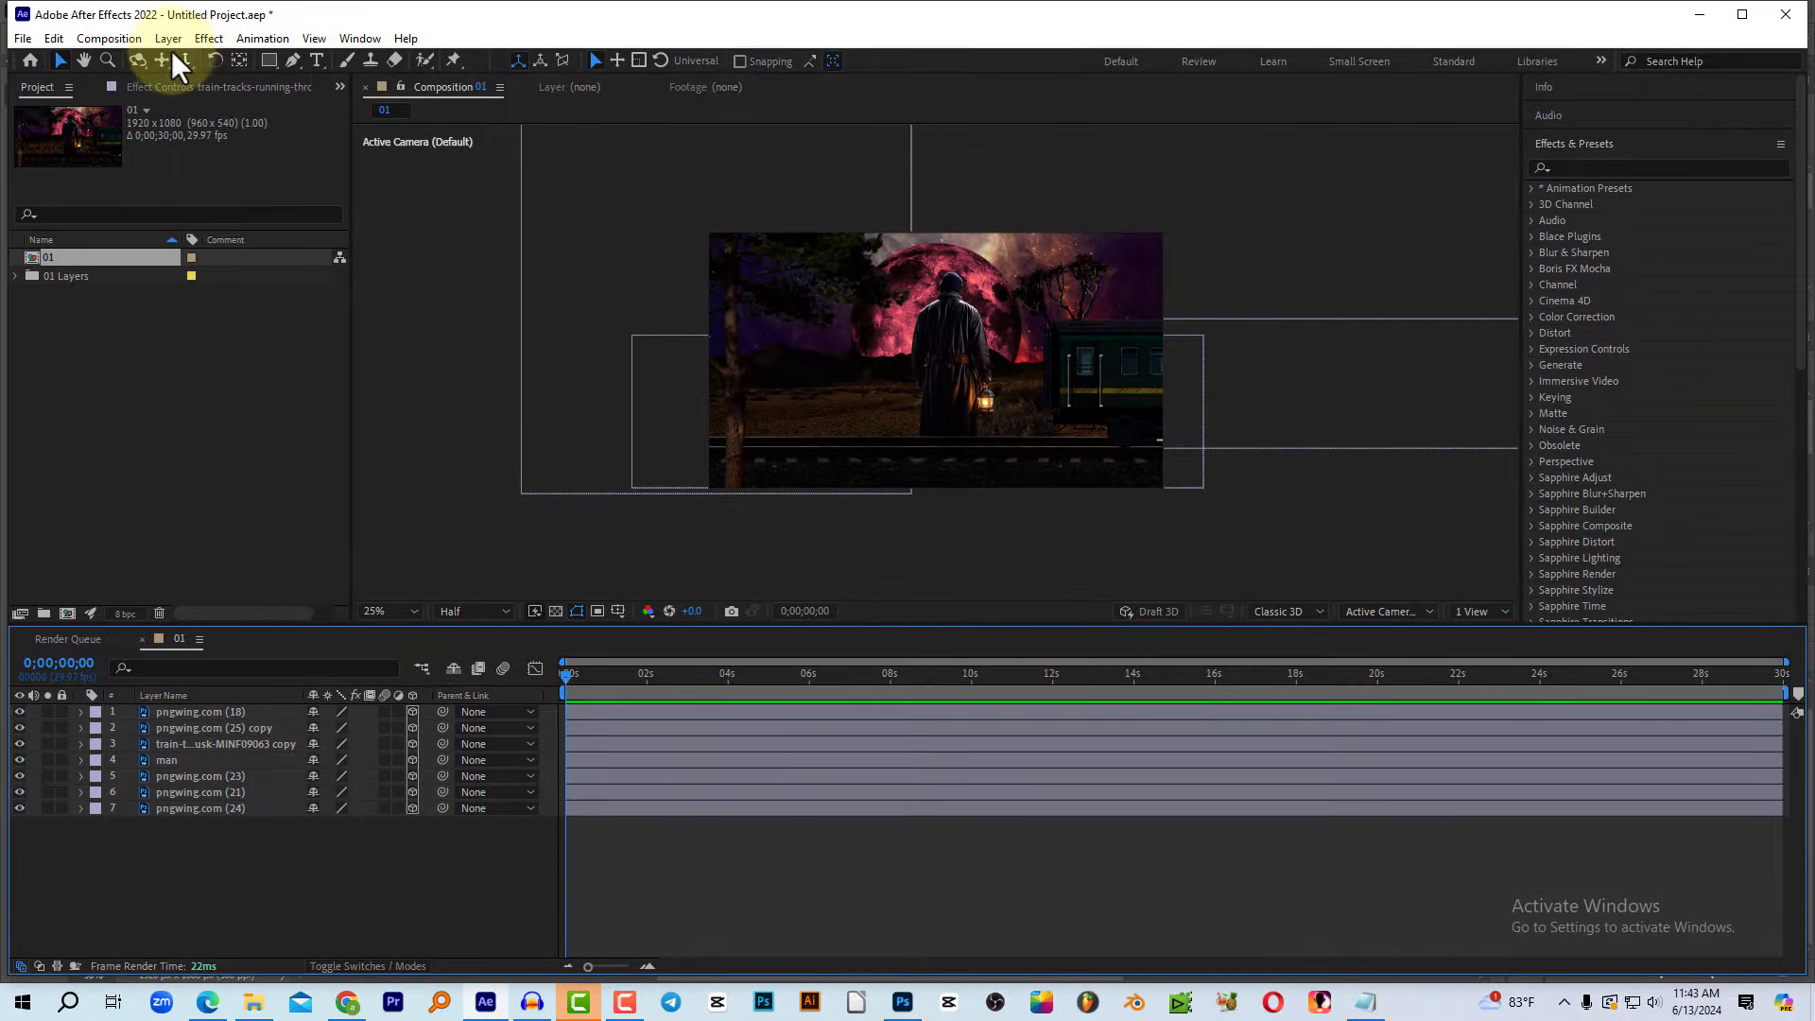
{"action": "left_click", "coordinate": [169, 38]}
{"action": "mouse_move", "coordinate": [180, 60]}
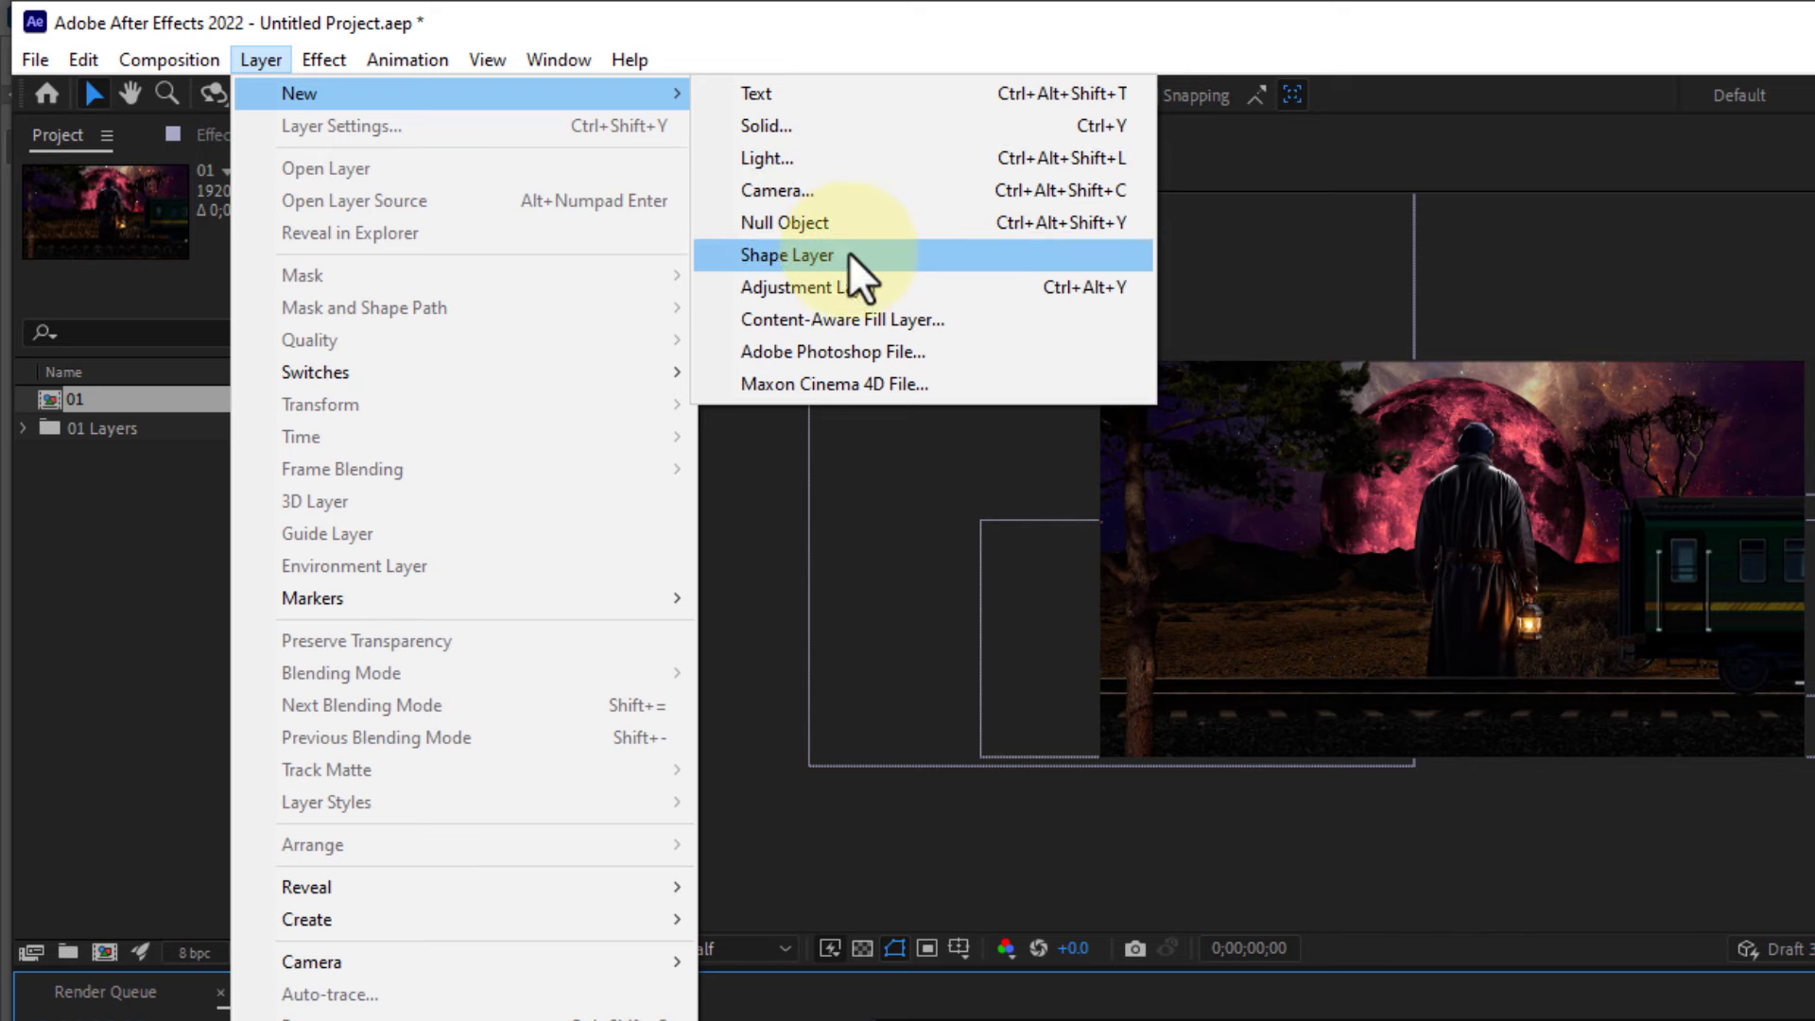
{"action": "left_click", "coordinate": [824, 192]}
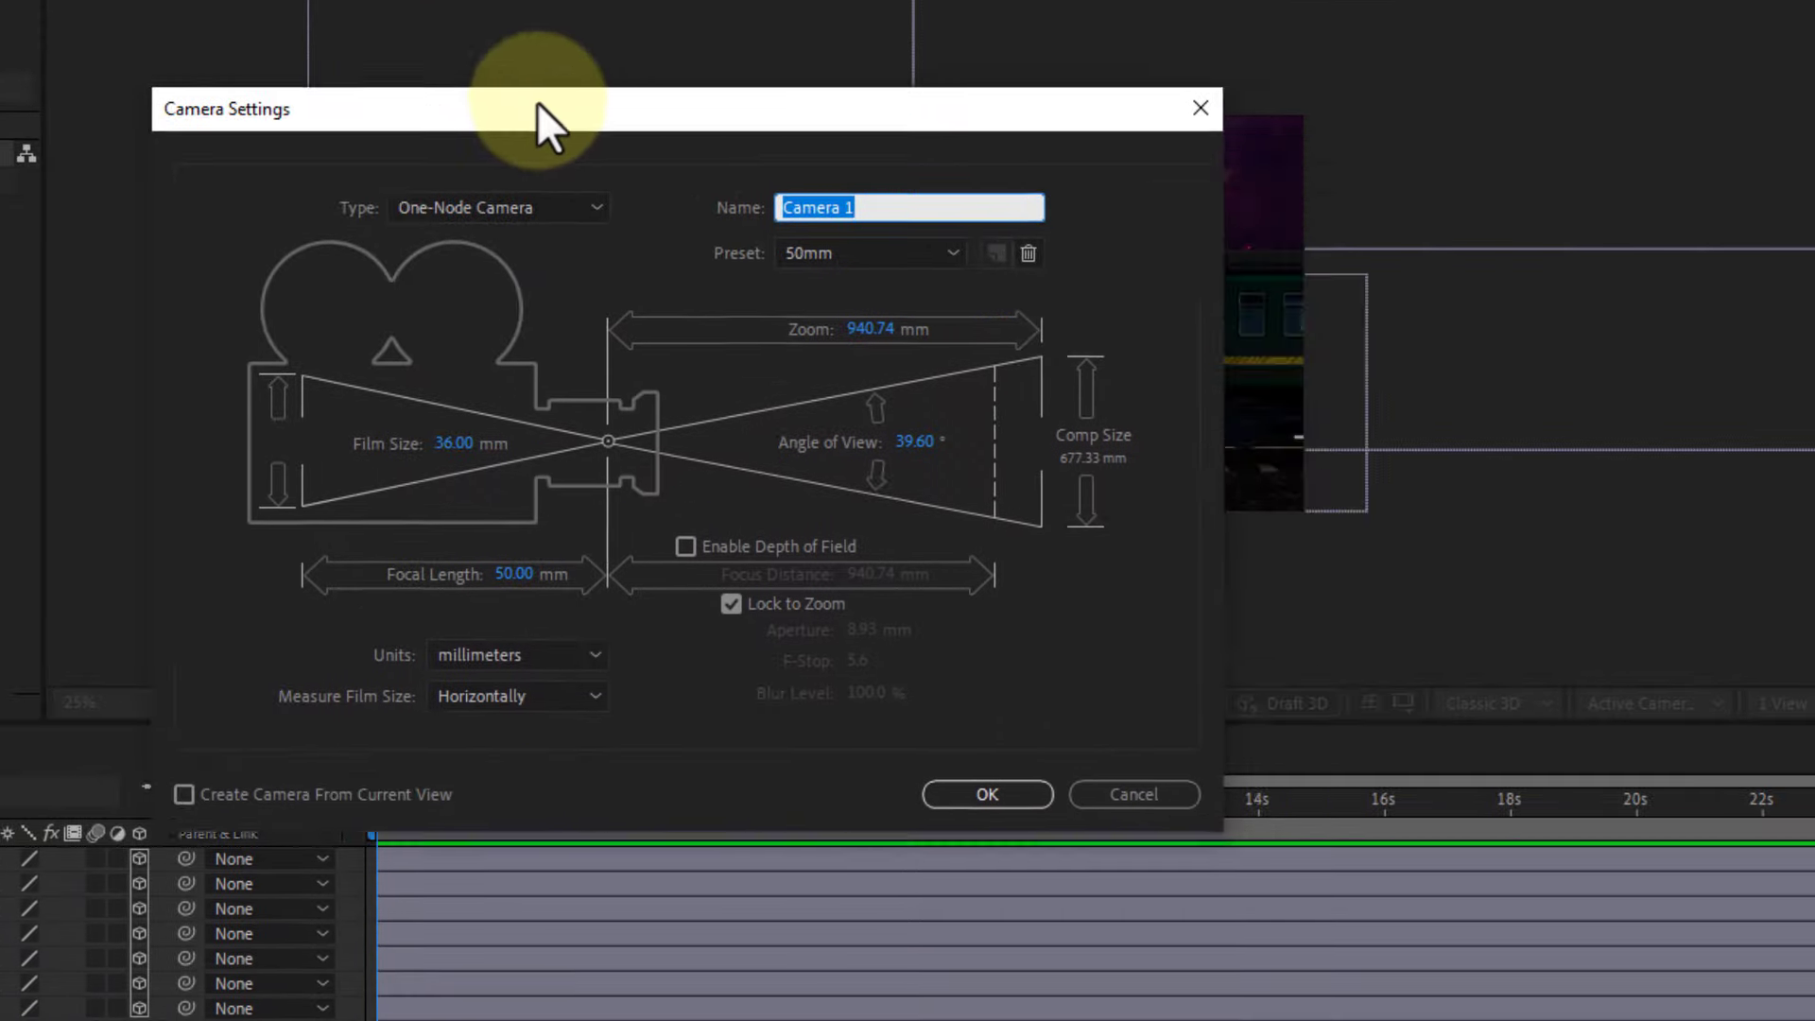
{"action": "left_click_drag", "start_coordinate": [537, 102], "coordinate": [852, 128]}
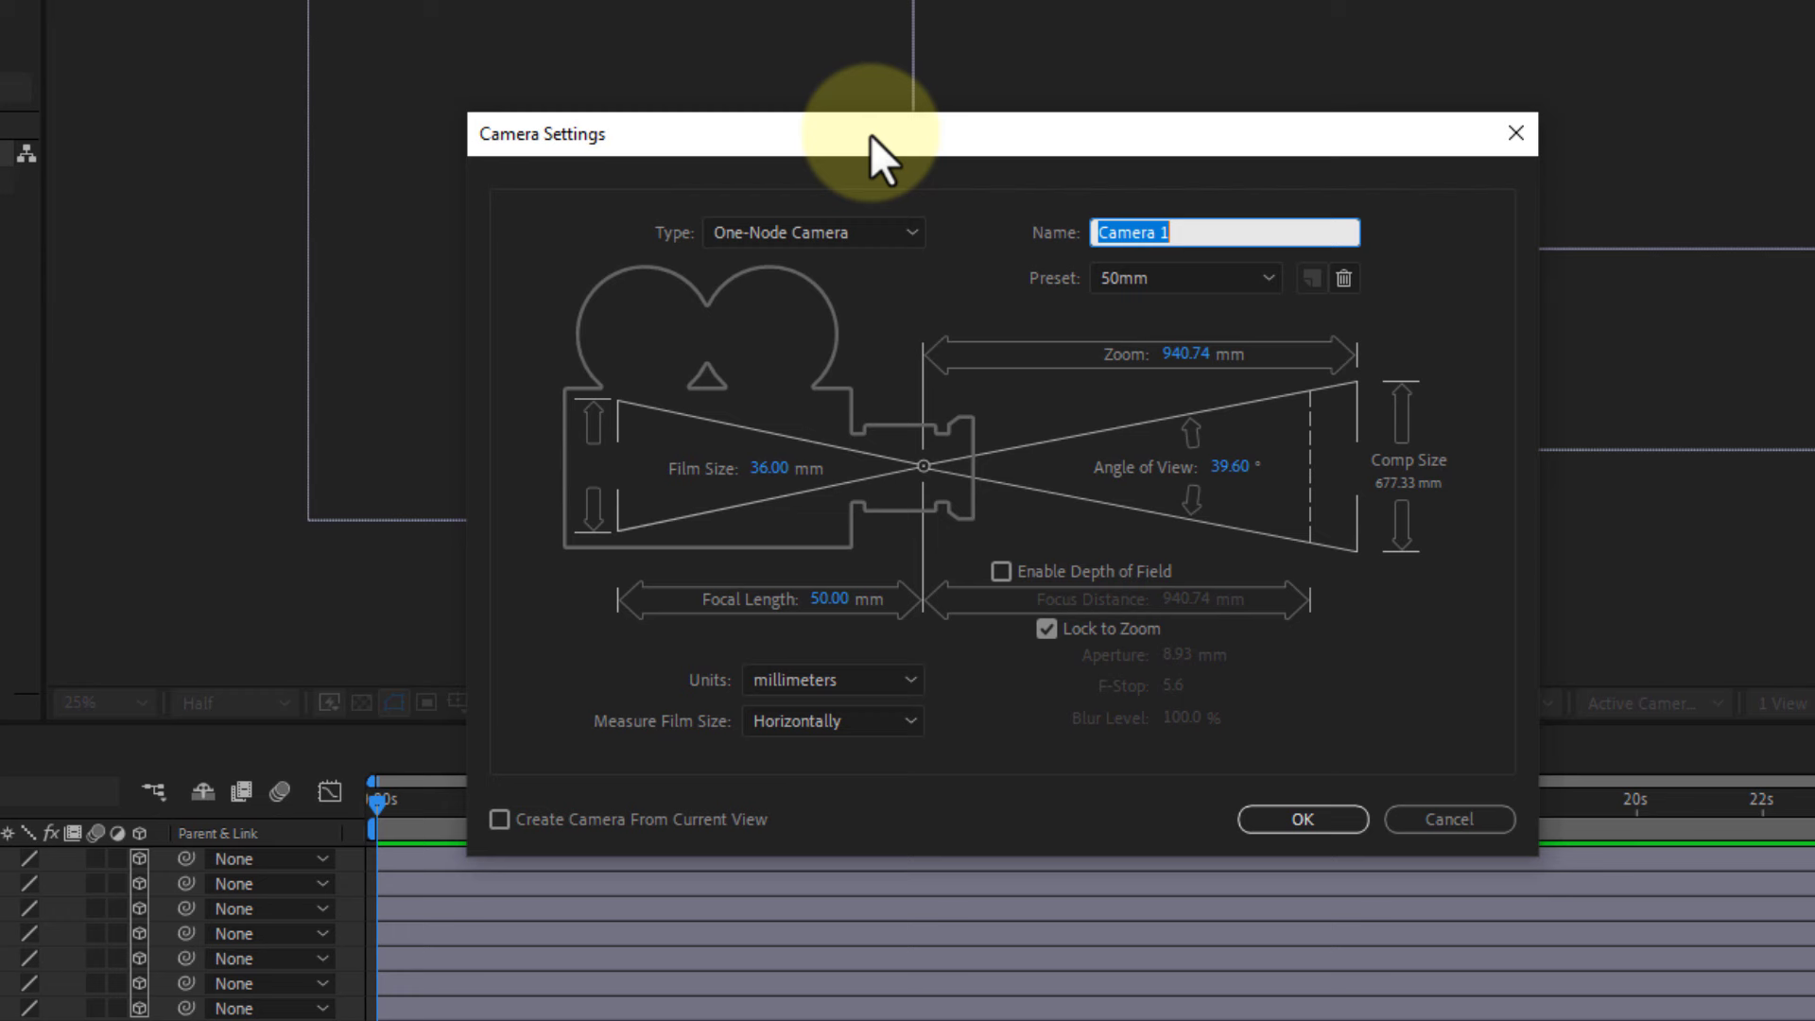
{"action": "left_click", "coordinate": [836, 238]}
{"action": "left_click", "coordinate": [808, 300]}
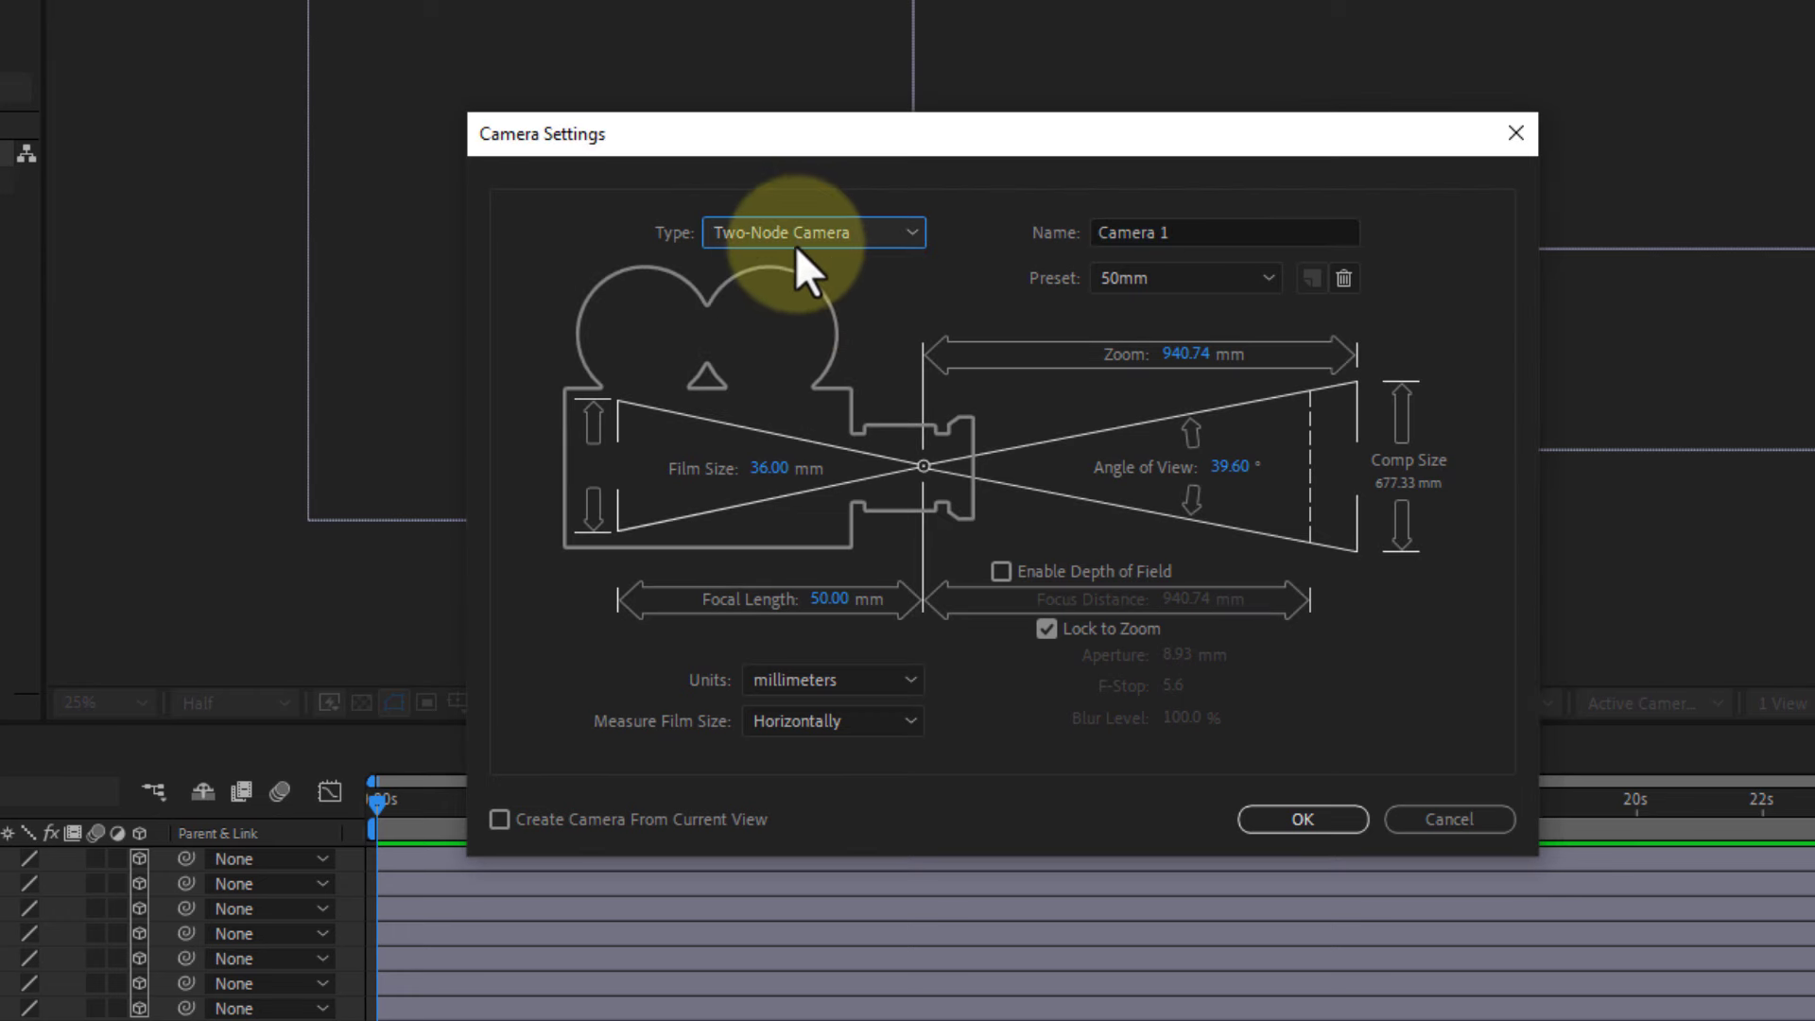
{"action": "left_click", "coordinate": [796, 238]}
{"action": "left_click", "coordinate": [779, 266]}
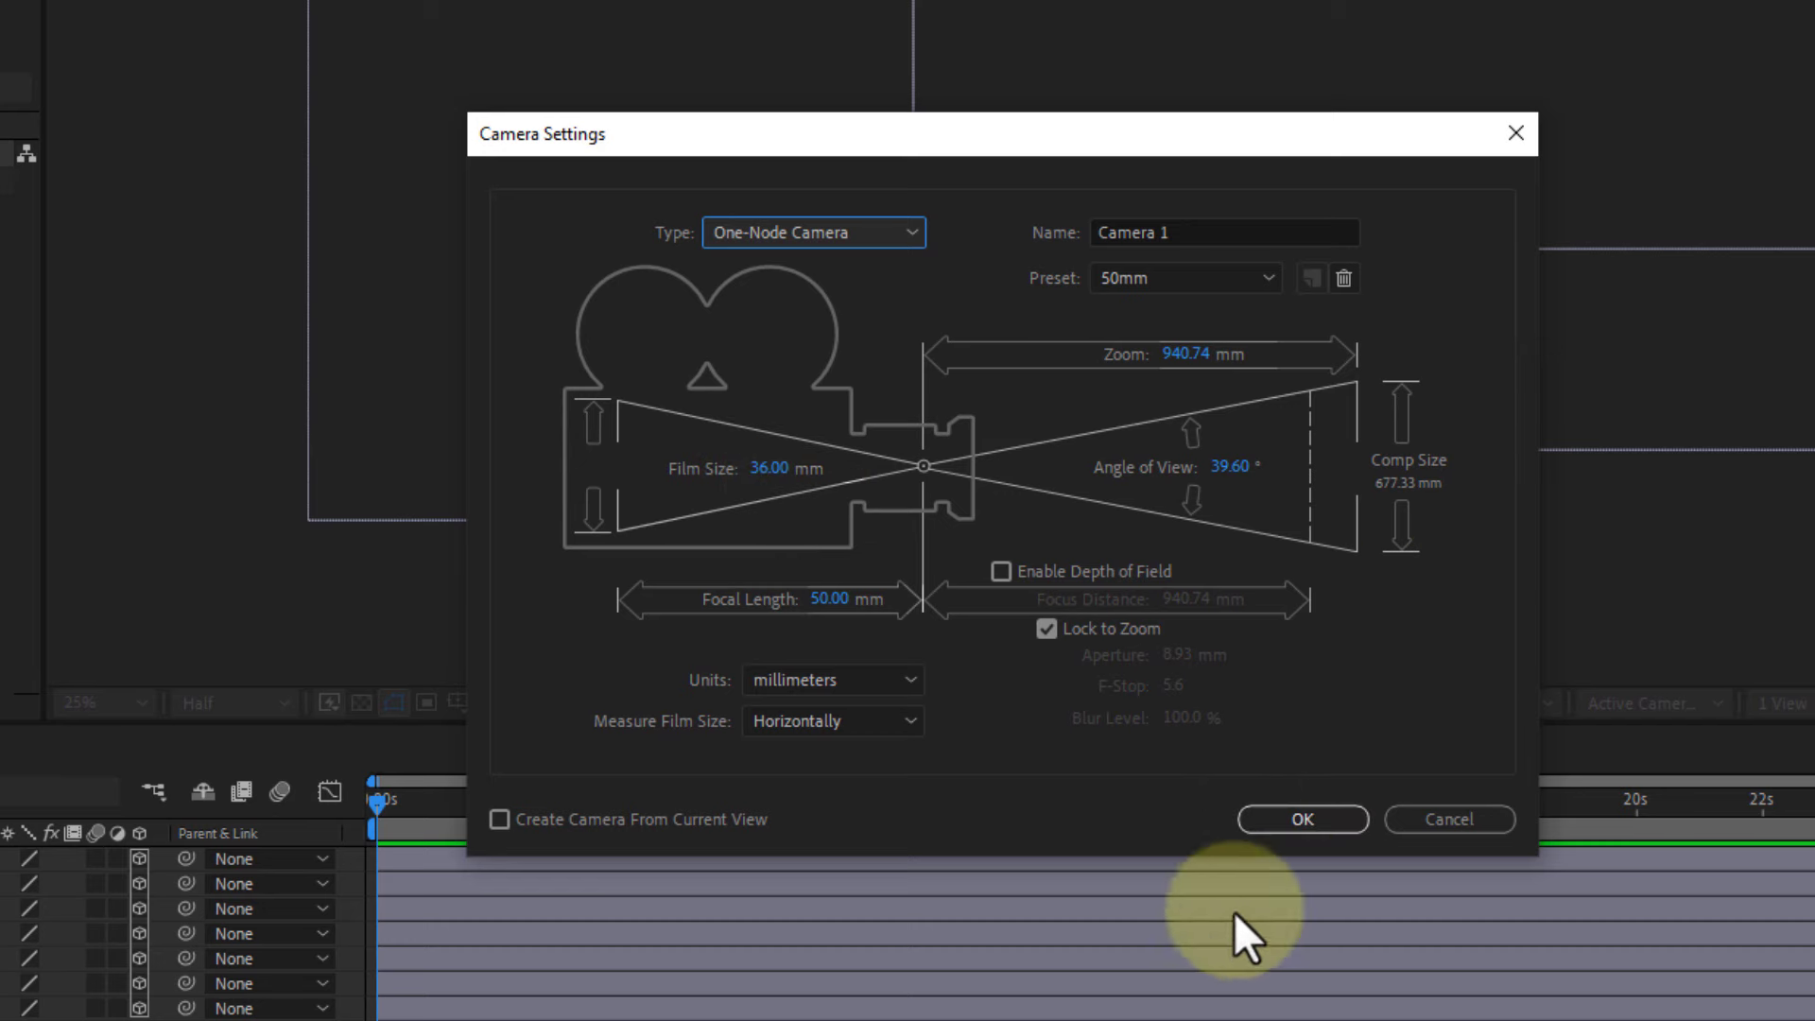
{"action": "left_click", "coordinate": [1308, 820]}
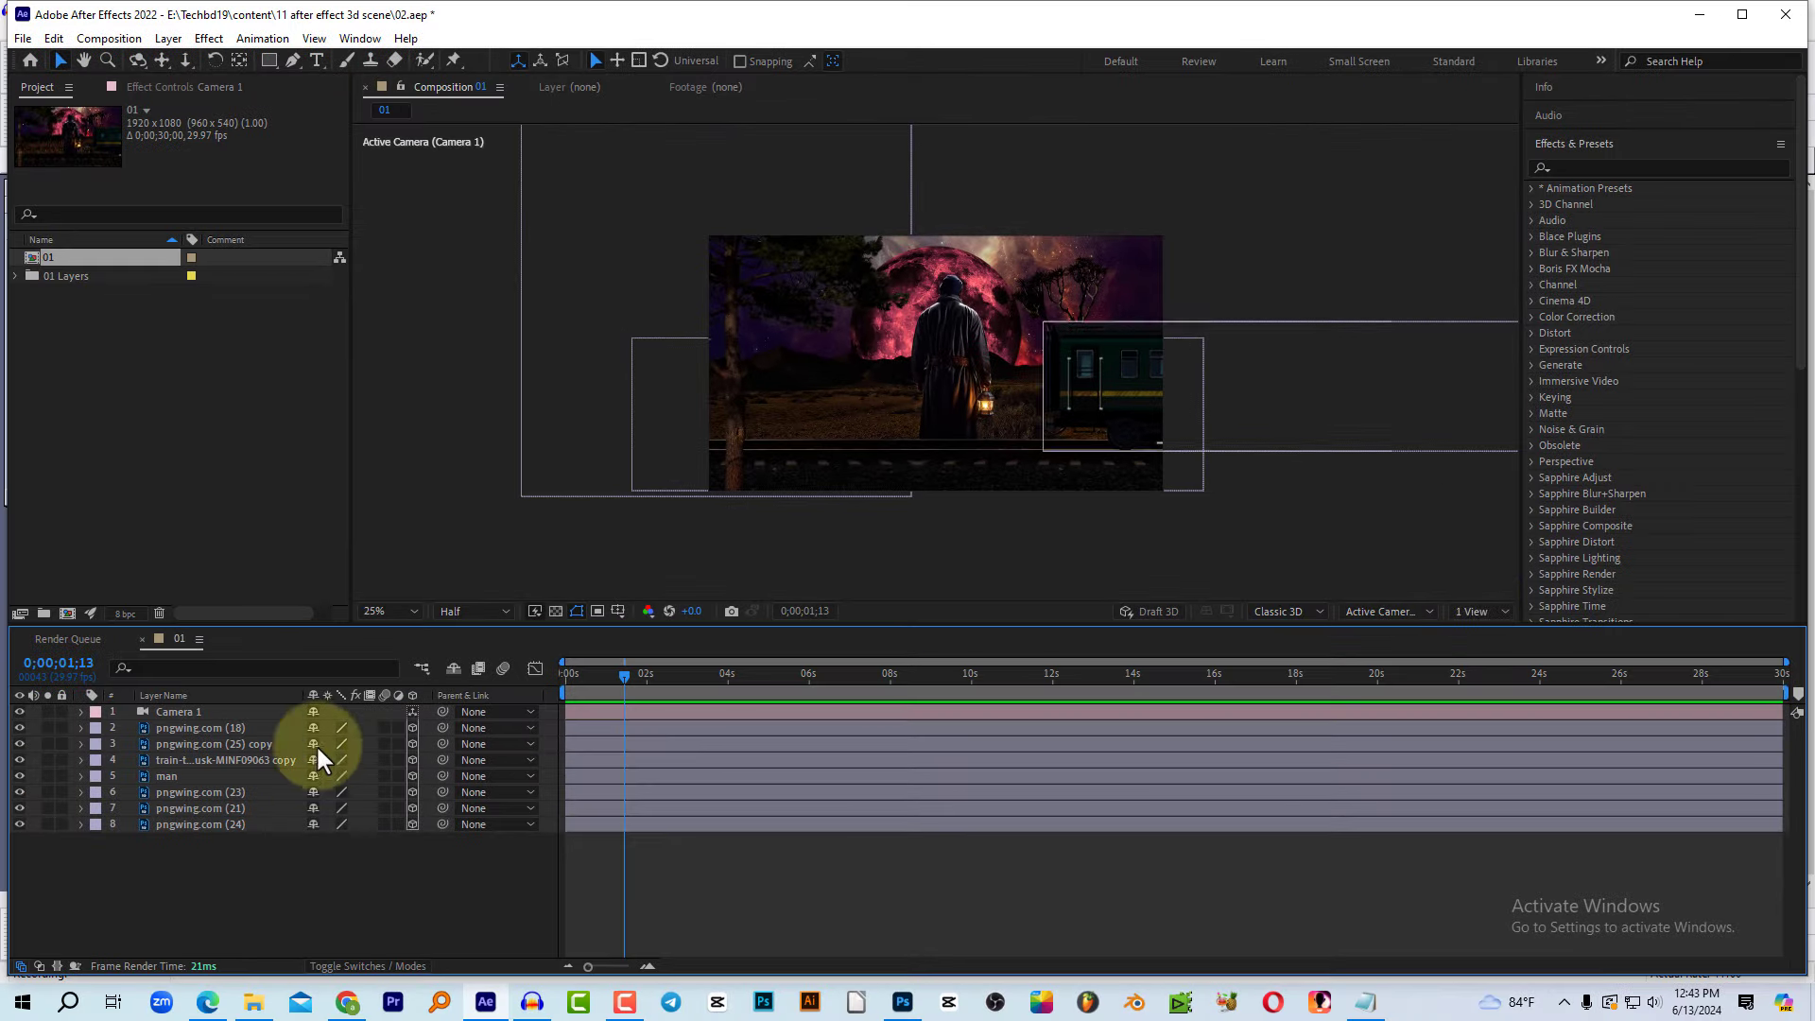
Step: Split the viewer into 2 Views with the right view set to Top
{"action": "left_click", "coordinate": [1477, 612]}
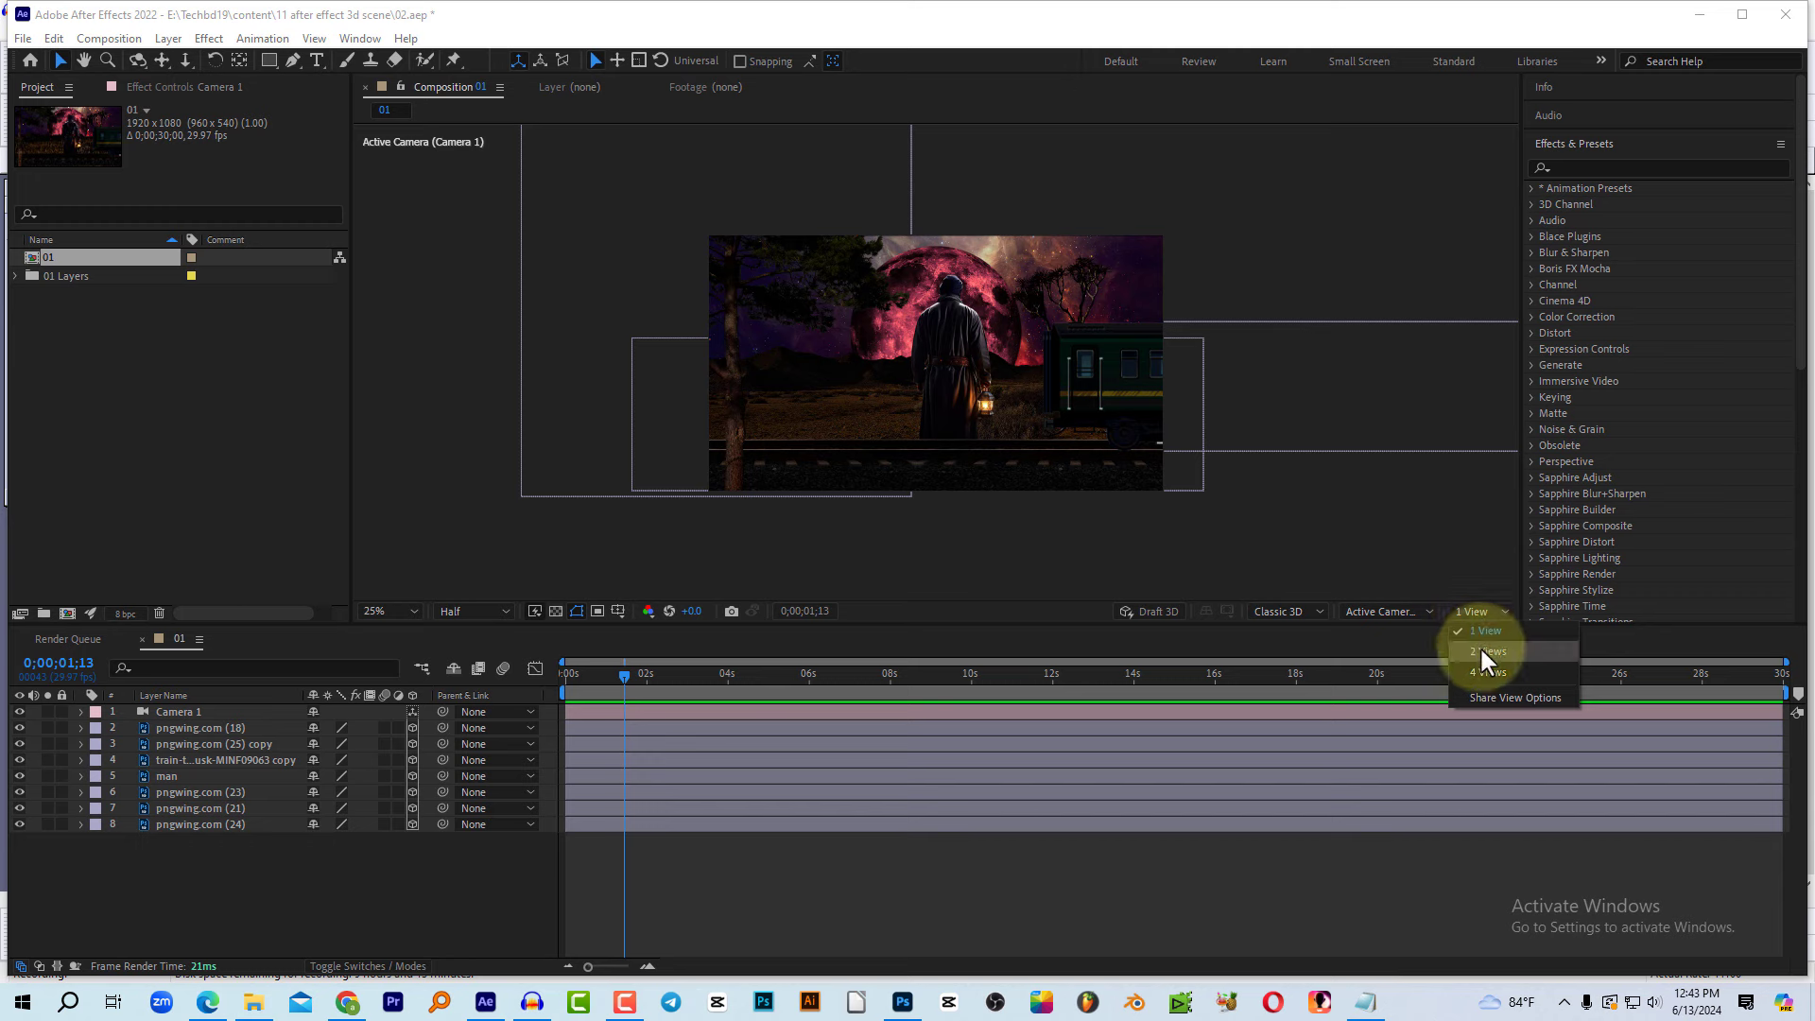
{"action": "left_click", "coordinate": [1486, 653]}
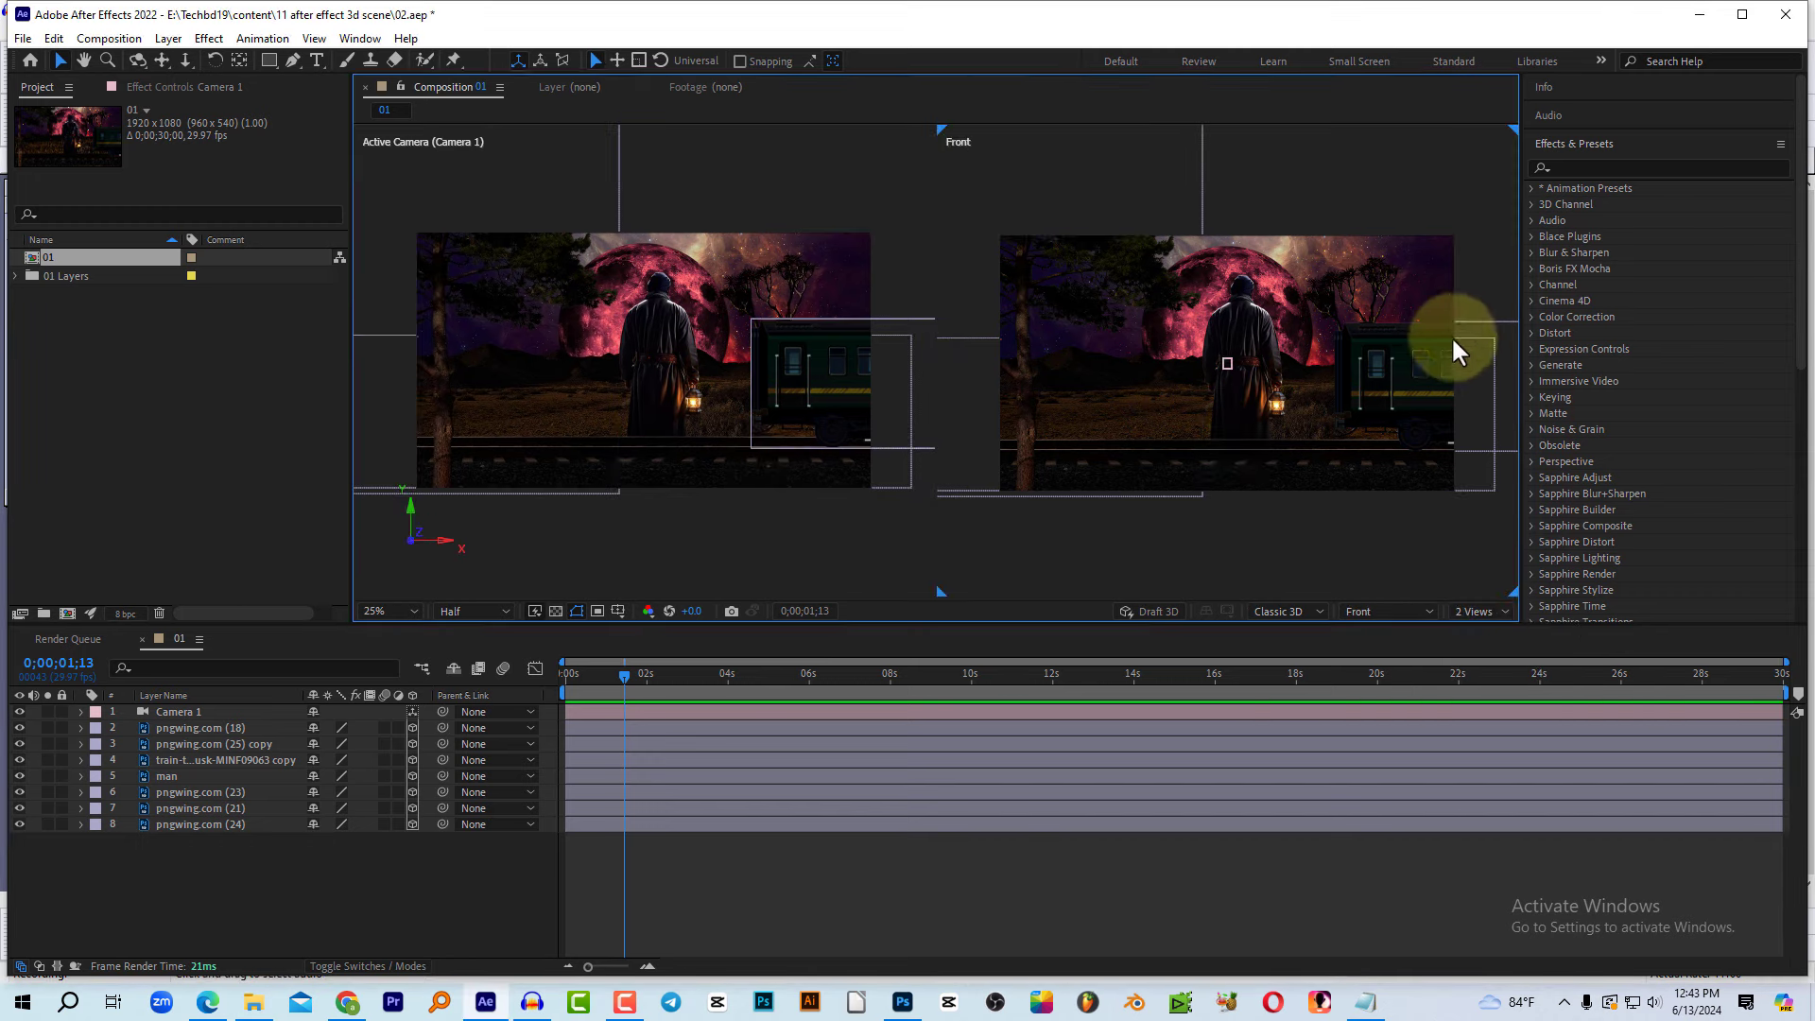
{"action": "left_click", "coordinate": [1371, 612]}
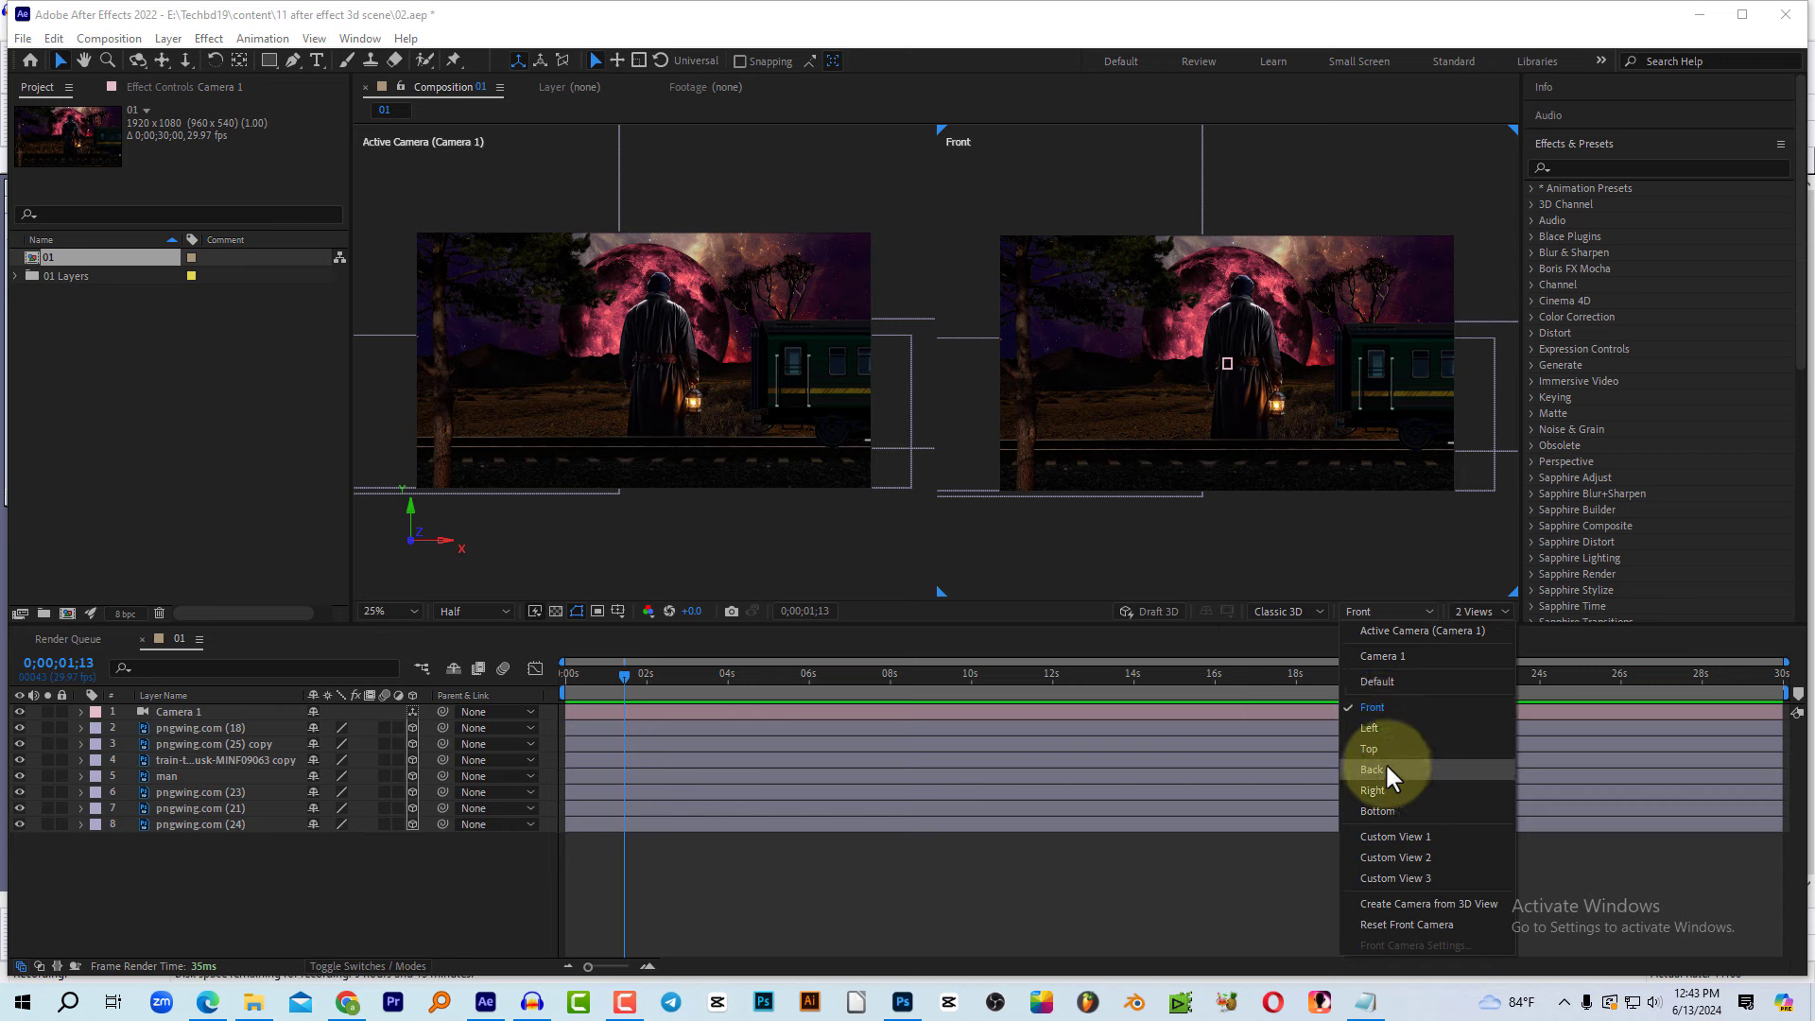
{"action": "left_click", "coordinate": [1382, 750]}
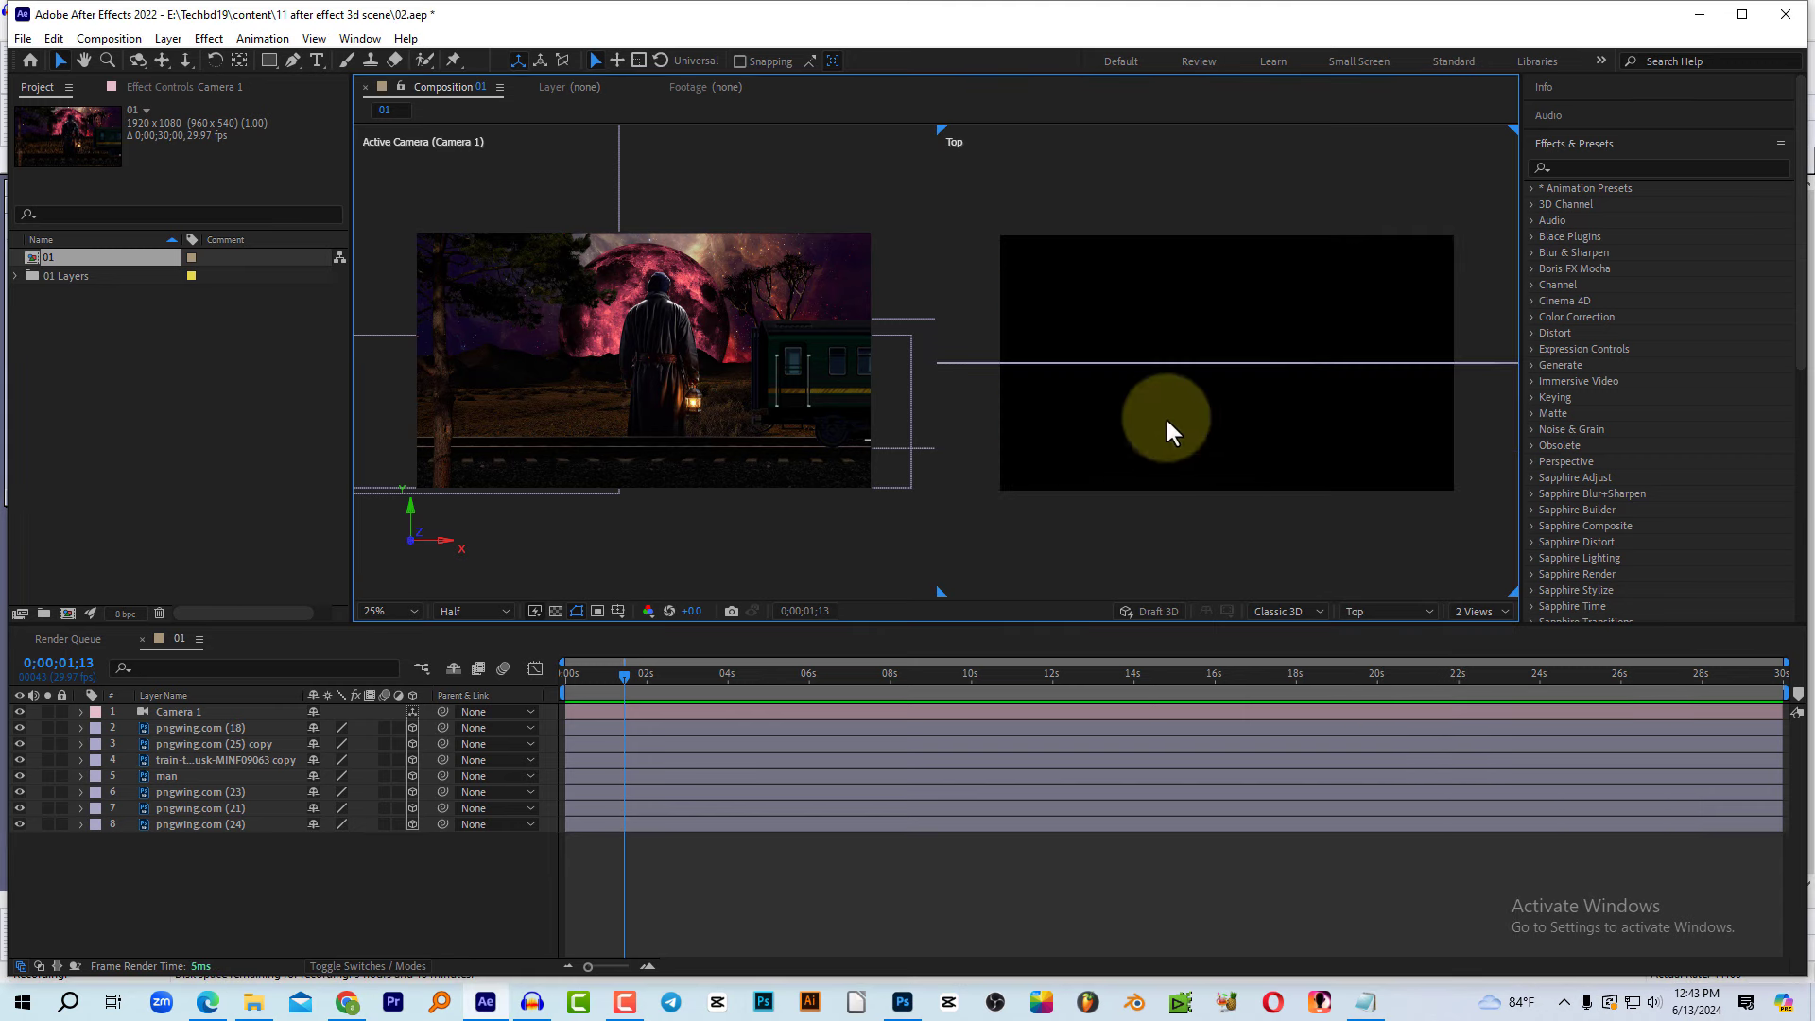
Step: Select Camera 1 and move it forward toward the layers in the Top view
{"action": "left_click", "coordinate": [179, 712]}
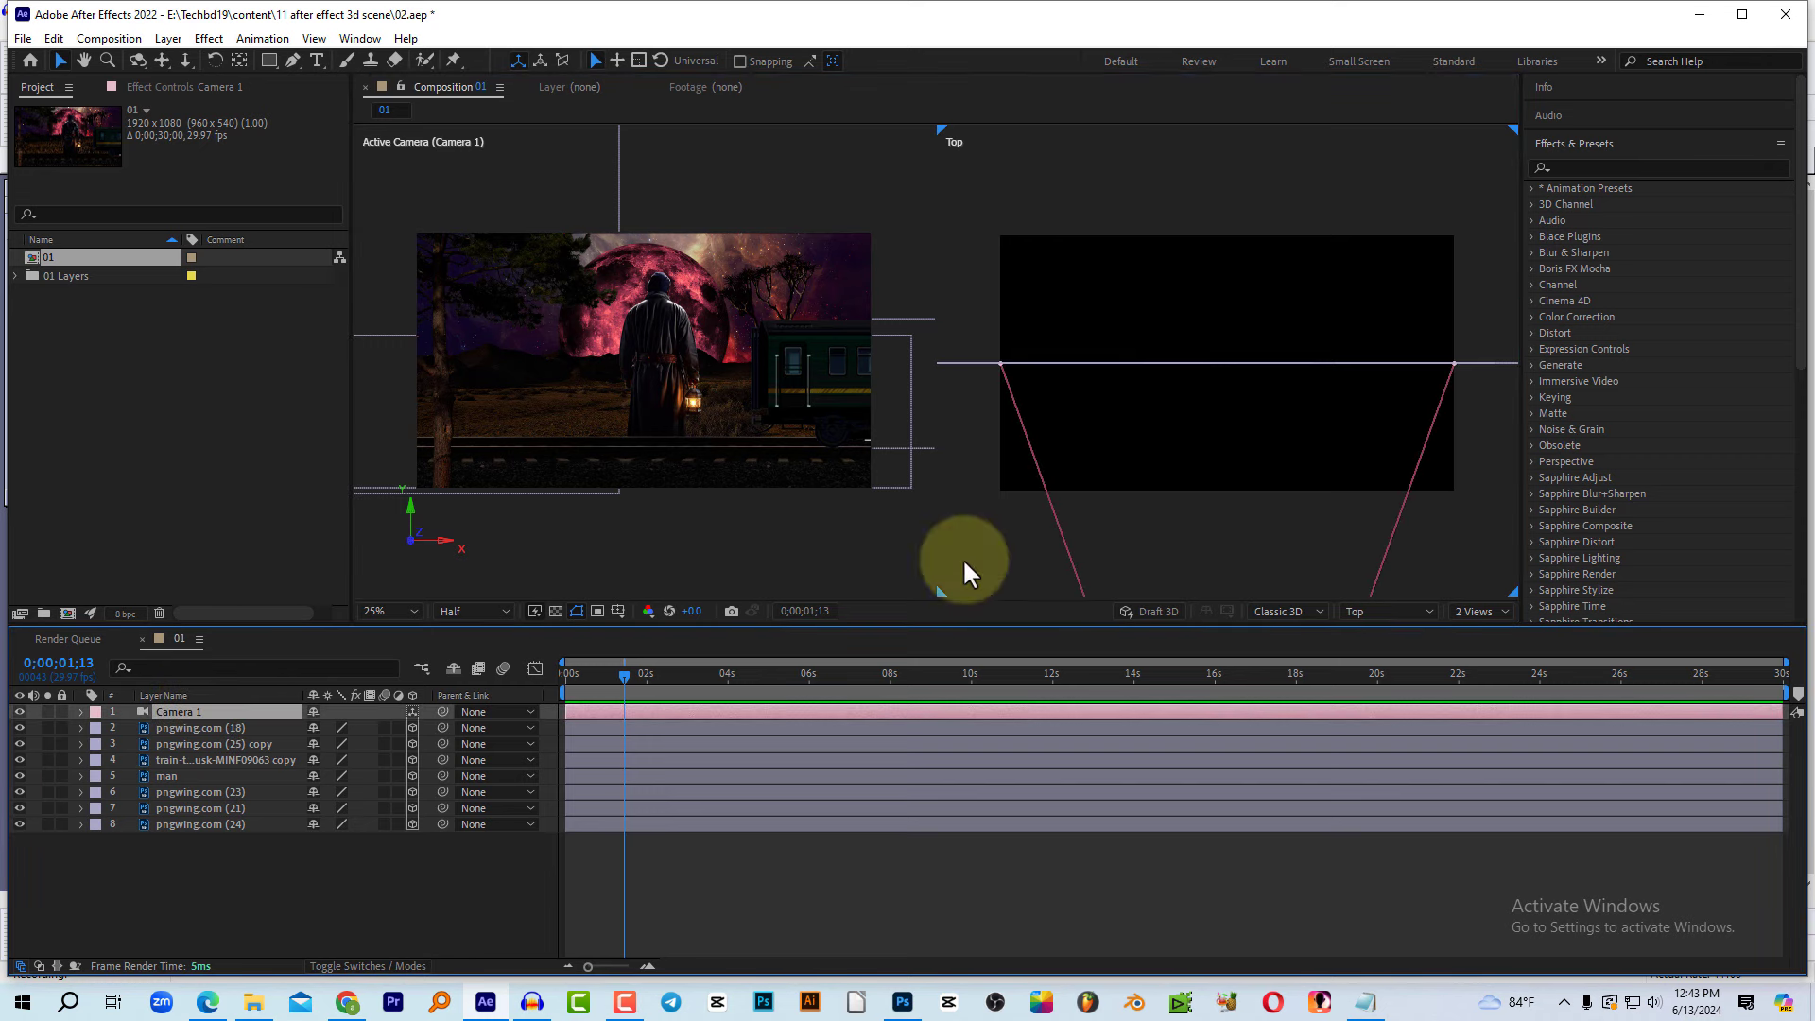
{"action": "scroll", "coordinate": [1296, 359], "scroll_direction": "down", "scroll_amount": 2}
{"action": "scroll", "coordinate": [1292, 366], "scroll_direction": "down", "scroll_amount": 2}
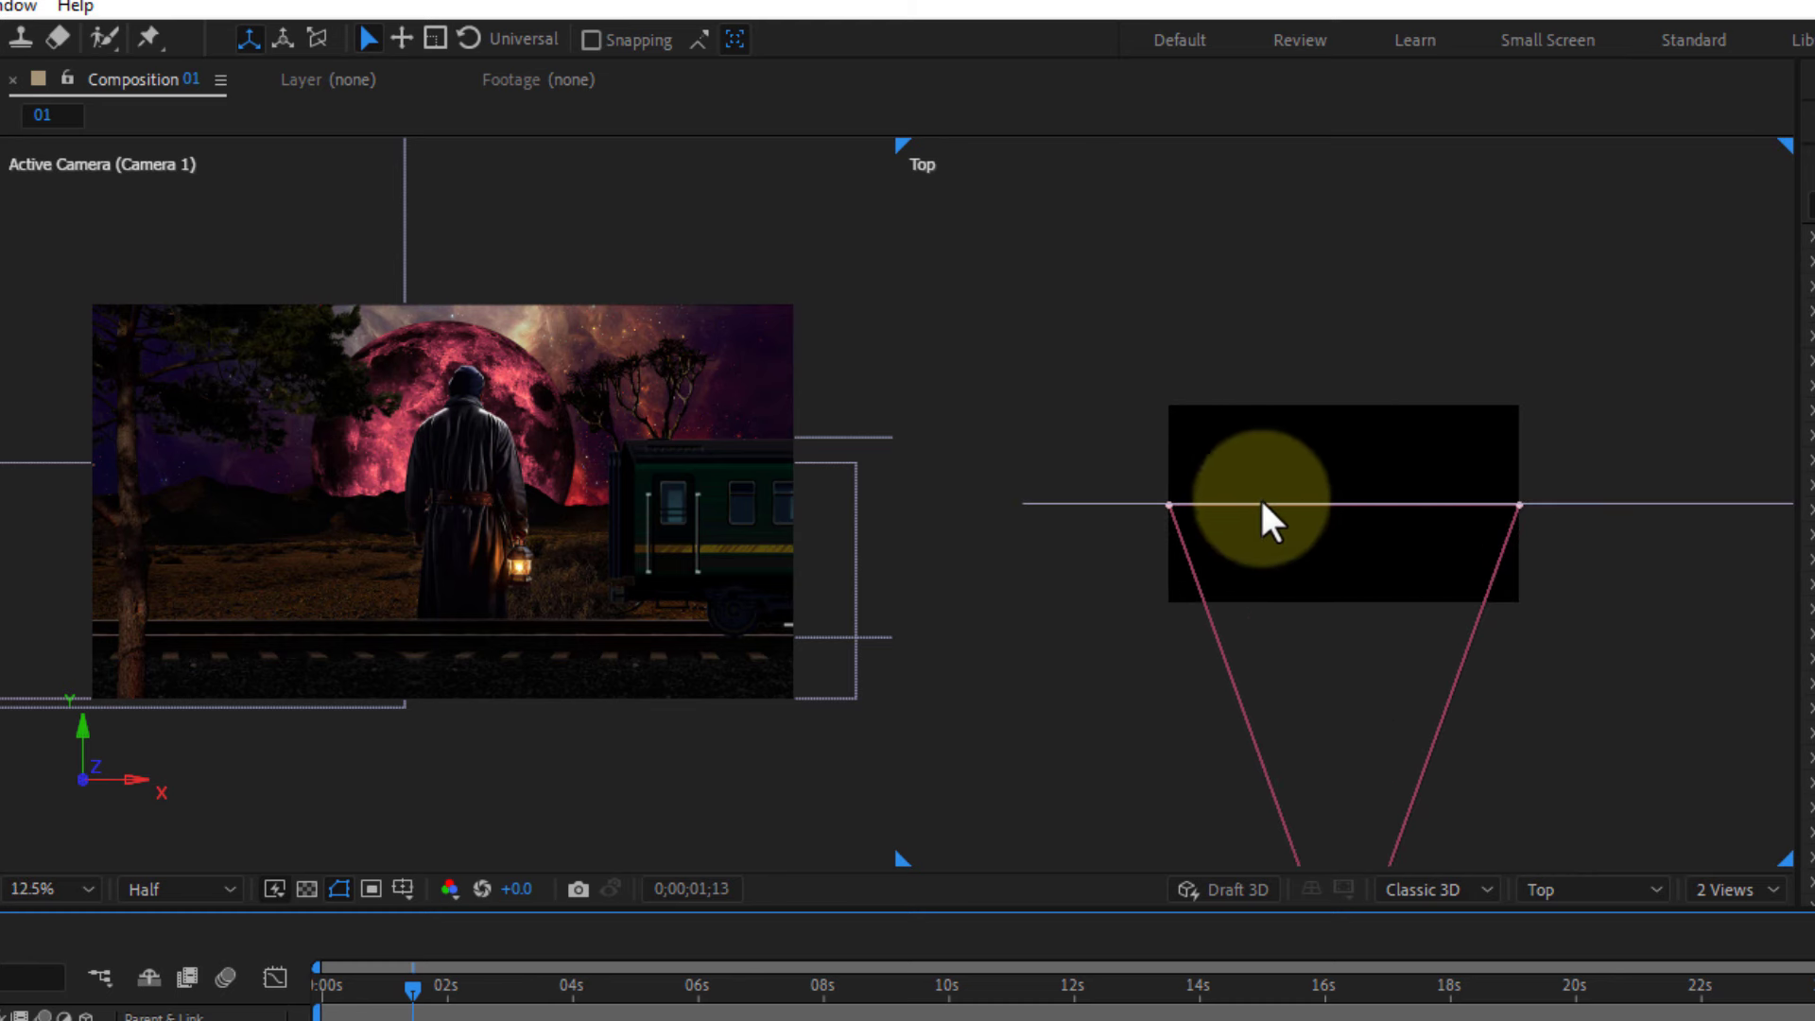
{"action": "mouse_move", "coordinate": [1265, 504]}
{"action": "left_mouse_down"}
{"action": "mouse_move", "coordinate": [1421, 503]}
{"action": "mouse_move", "coordinate": [1201, 525]}
{"action": "mouse_move", "coordinate": [1518, 515]}
{"action": "left_mouse_up"}
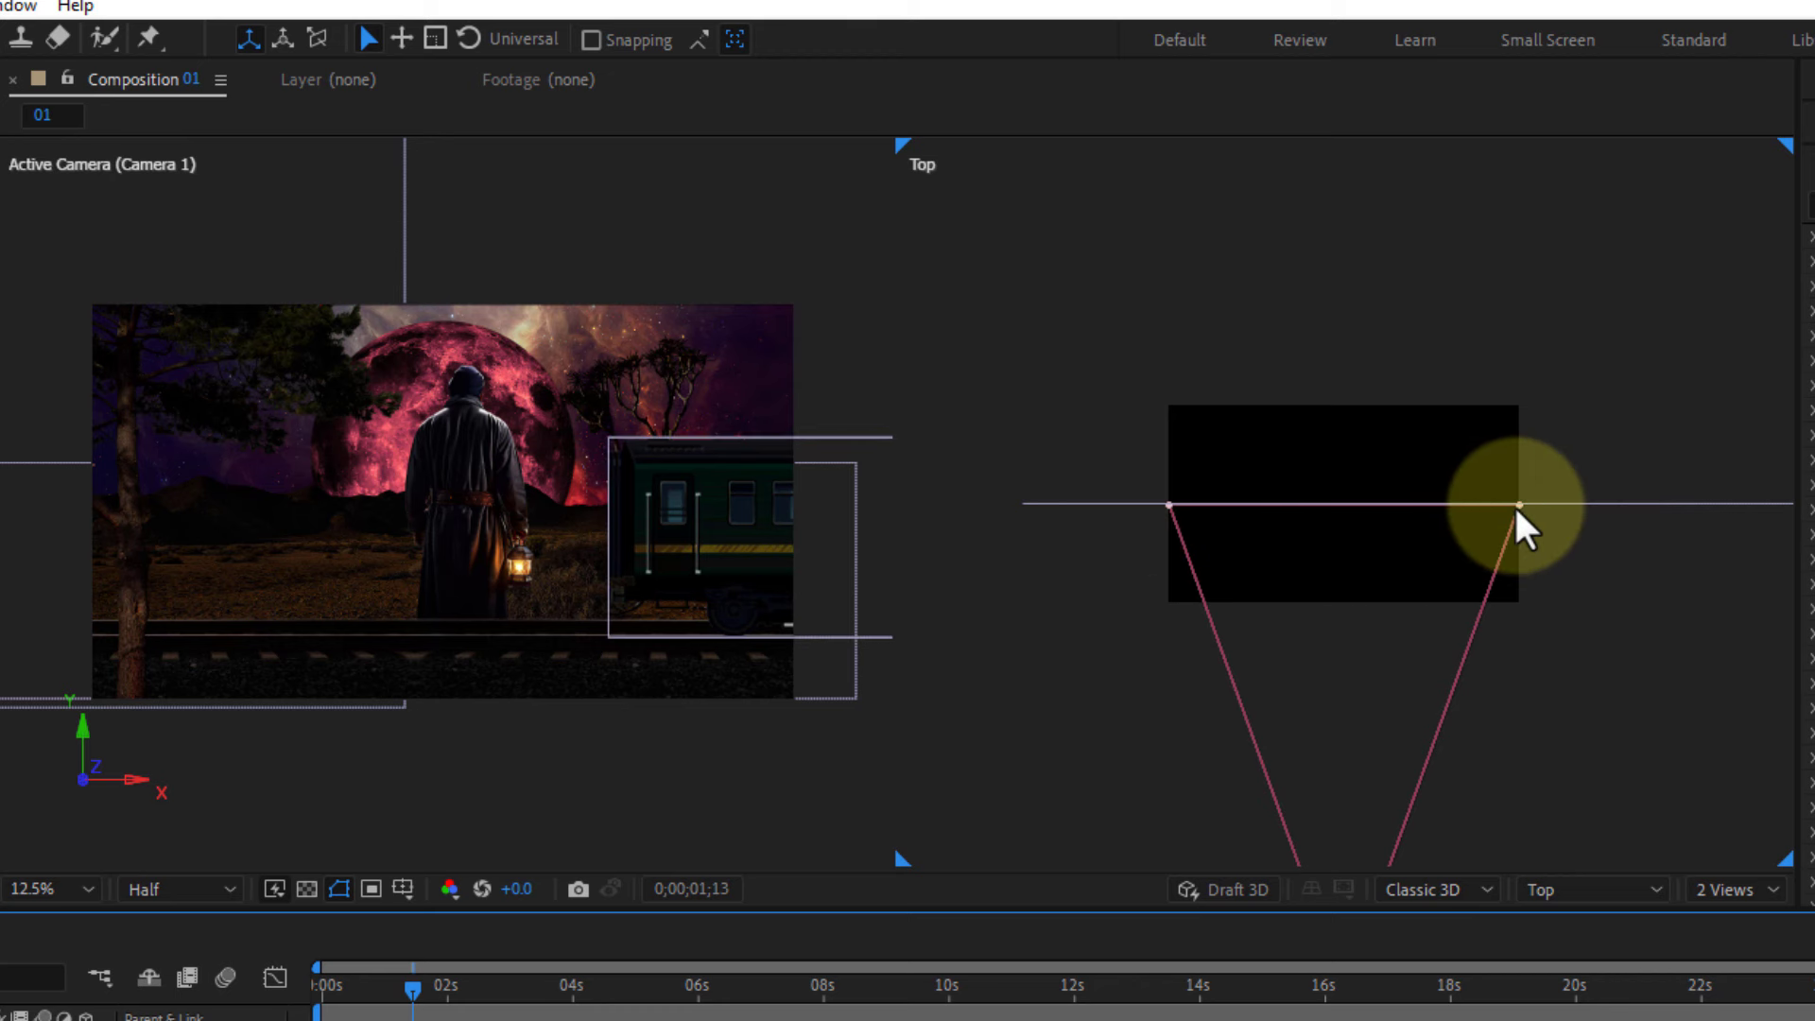
{"action": "left_click", "coordinate": [1564, 615]}
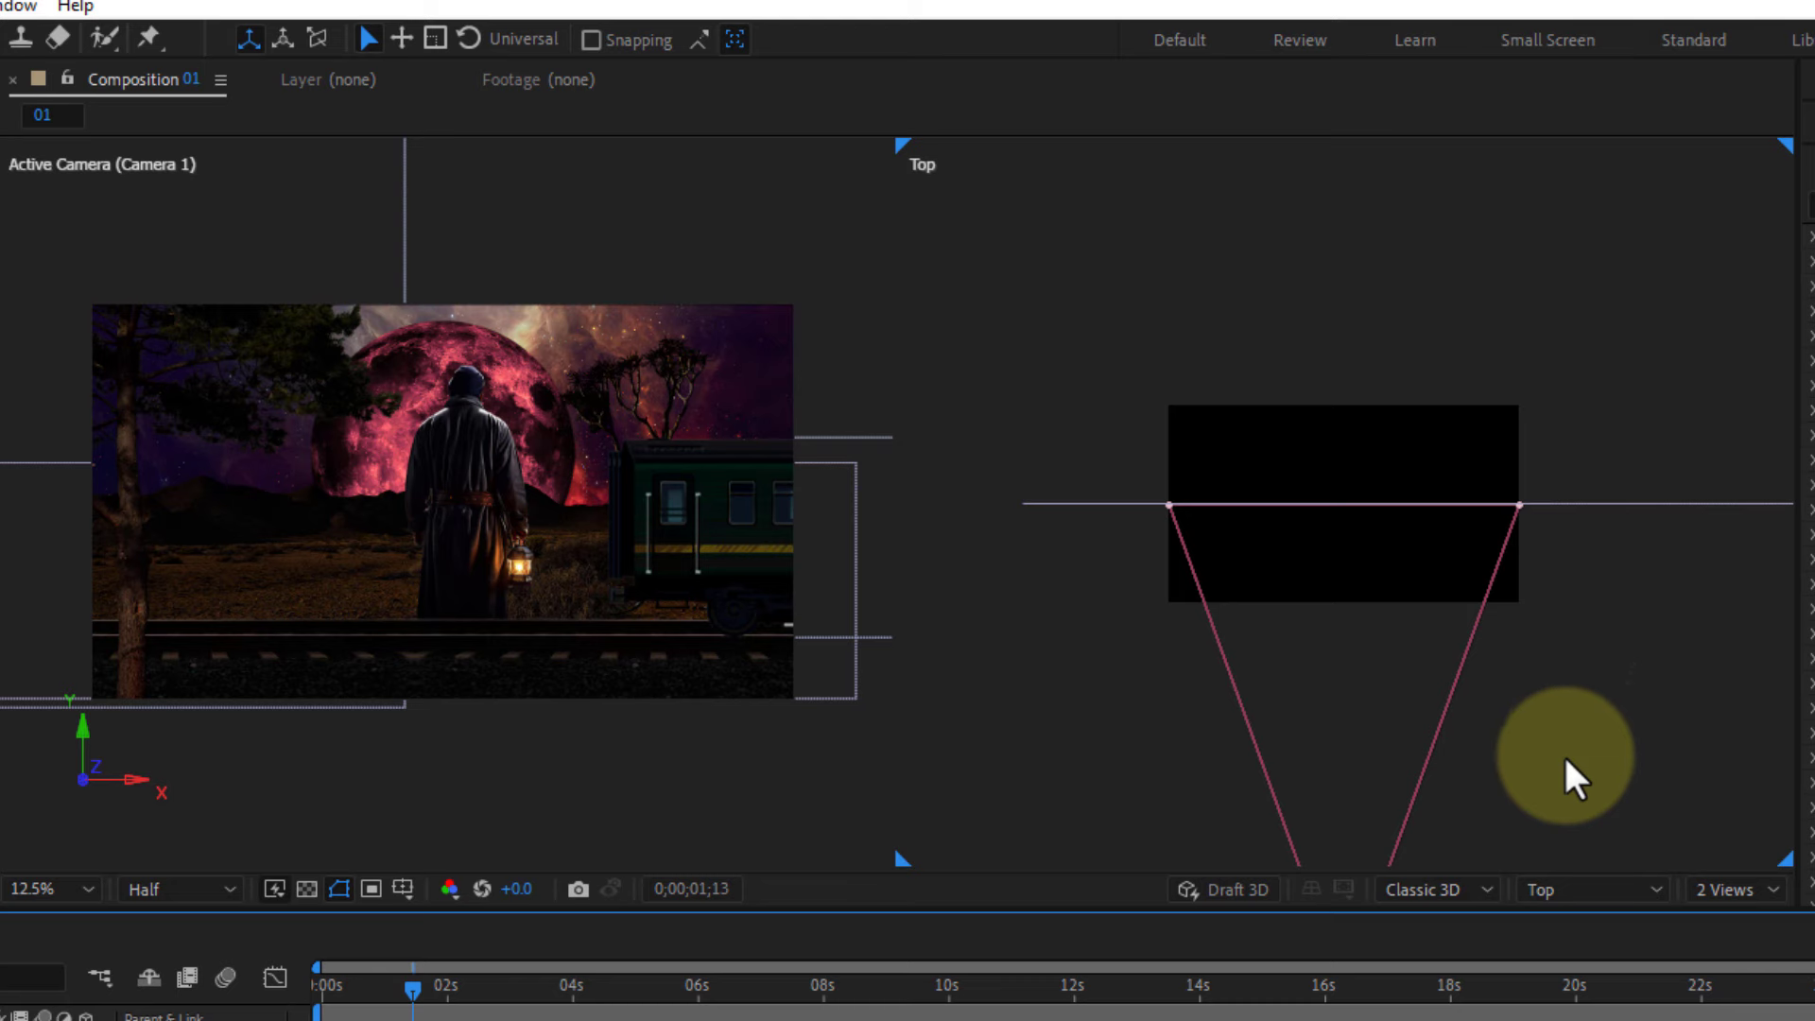
{"action": "left_click_drag", "start_coordinate": [1574, 780], "coordinate": [1544, 519]}
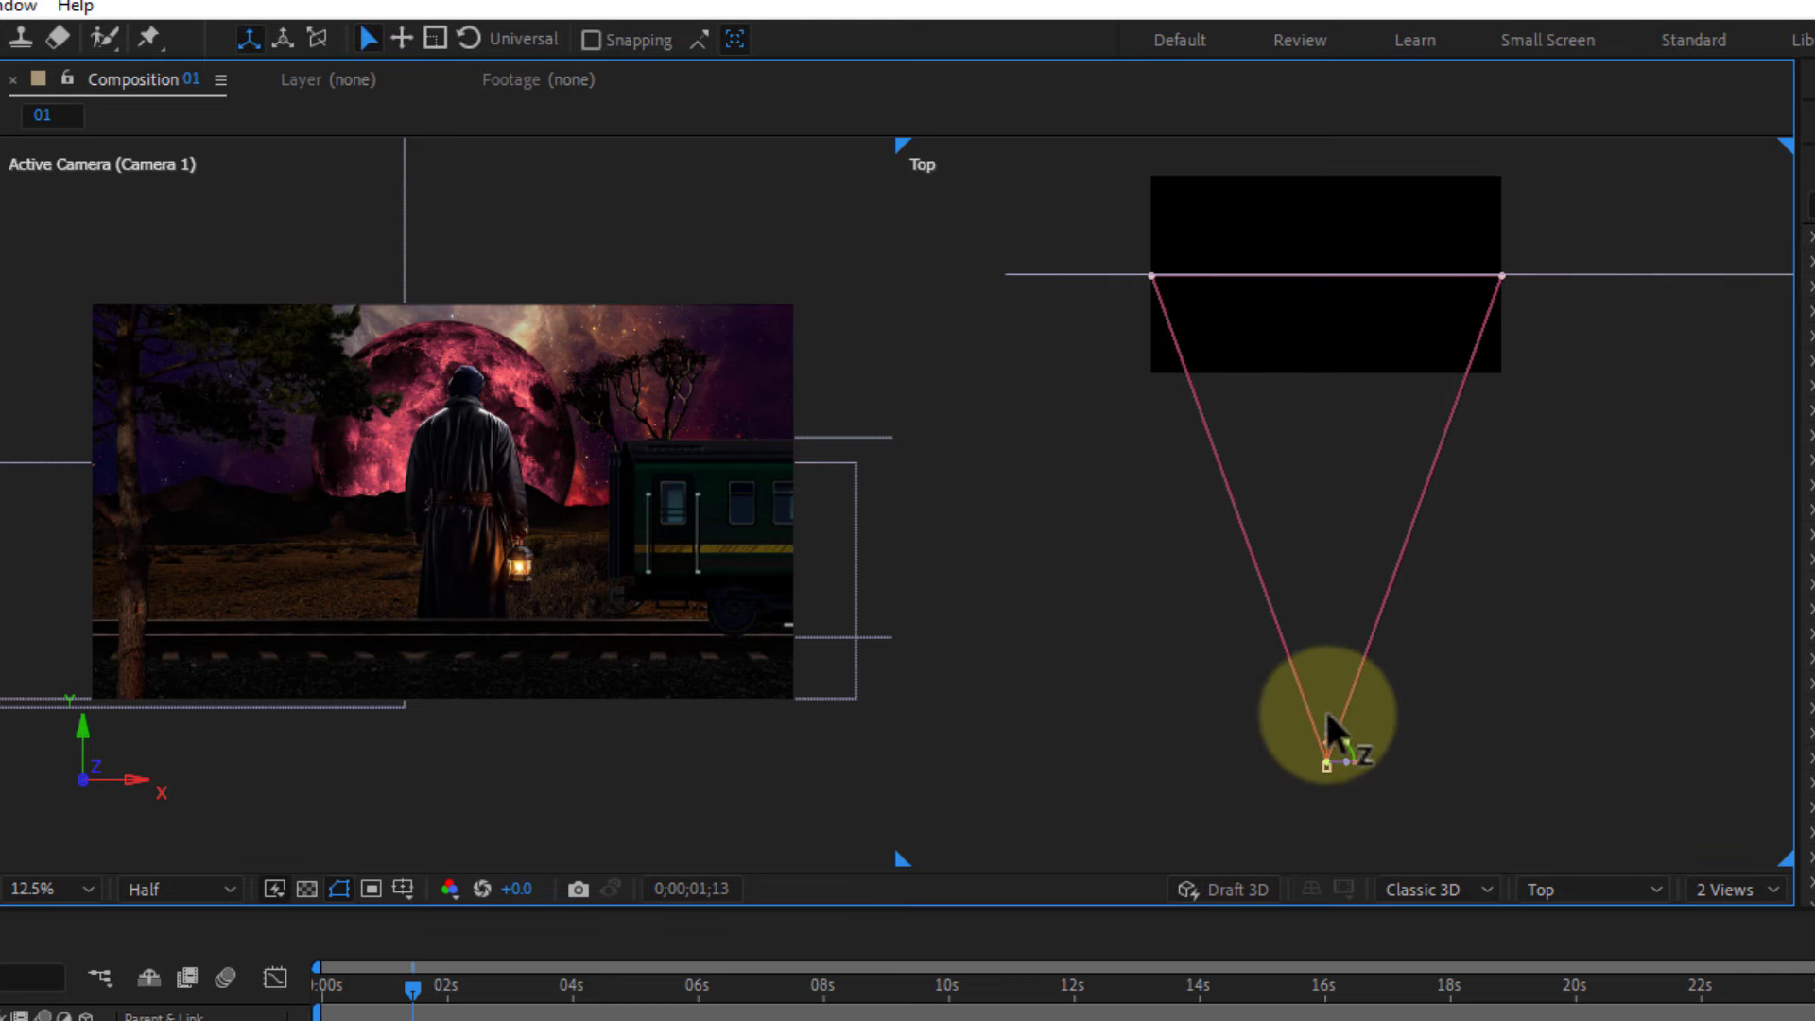
{"action": "mouse_move", "coordinate": [1329, 715]}
{"action": "left_mouse_down"}
{"action": "mouse_move", "coordinate": [1324, 511]}
{"action": "mouse_move", "coordinate": [1322, 787]}
{"action": "mouse_move", "coordinate": [1321, 704]}
{"action": "mouse_move", "coordinate": [1326, 721]}
{"action": "left_mouse_up"}
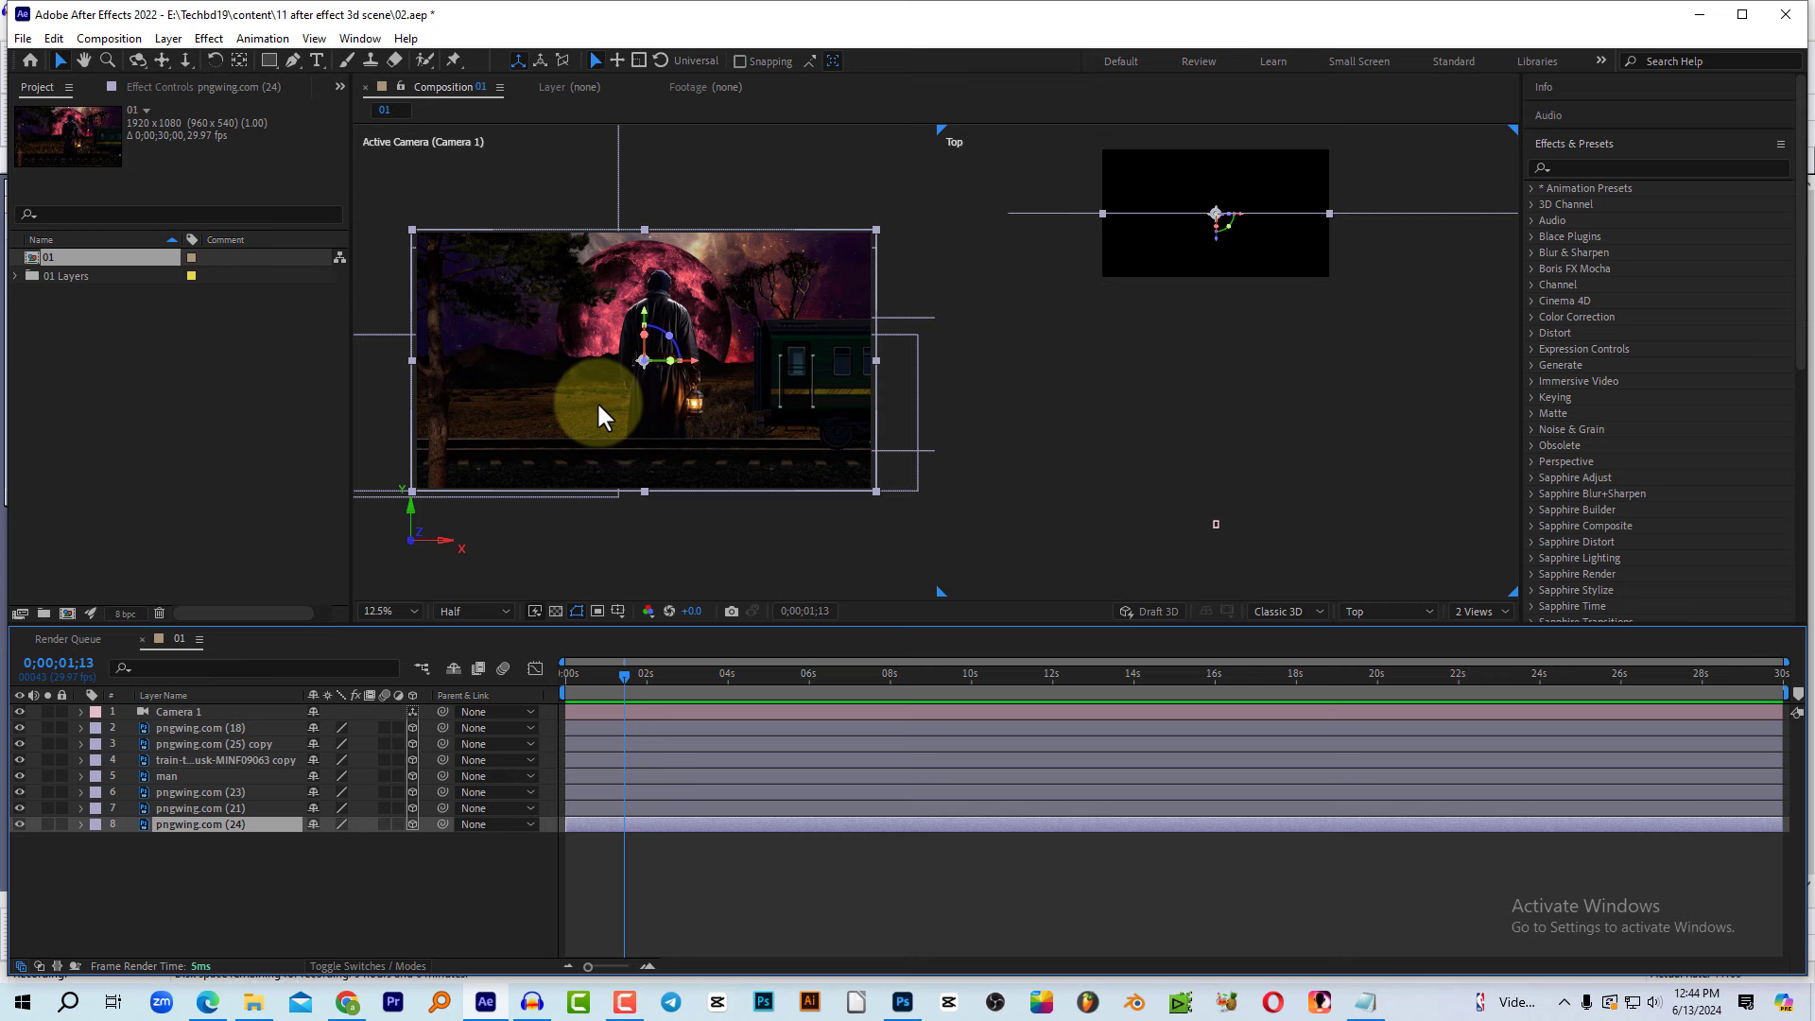
Step: Select pngwing.com (24) and drag its Z arrow in the Top view to push it far behind the scene
{"action": "scroll", "coordinate": [1265, 324], "scroll_direction": "up", "scroll_amount": 4}
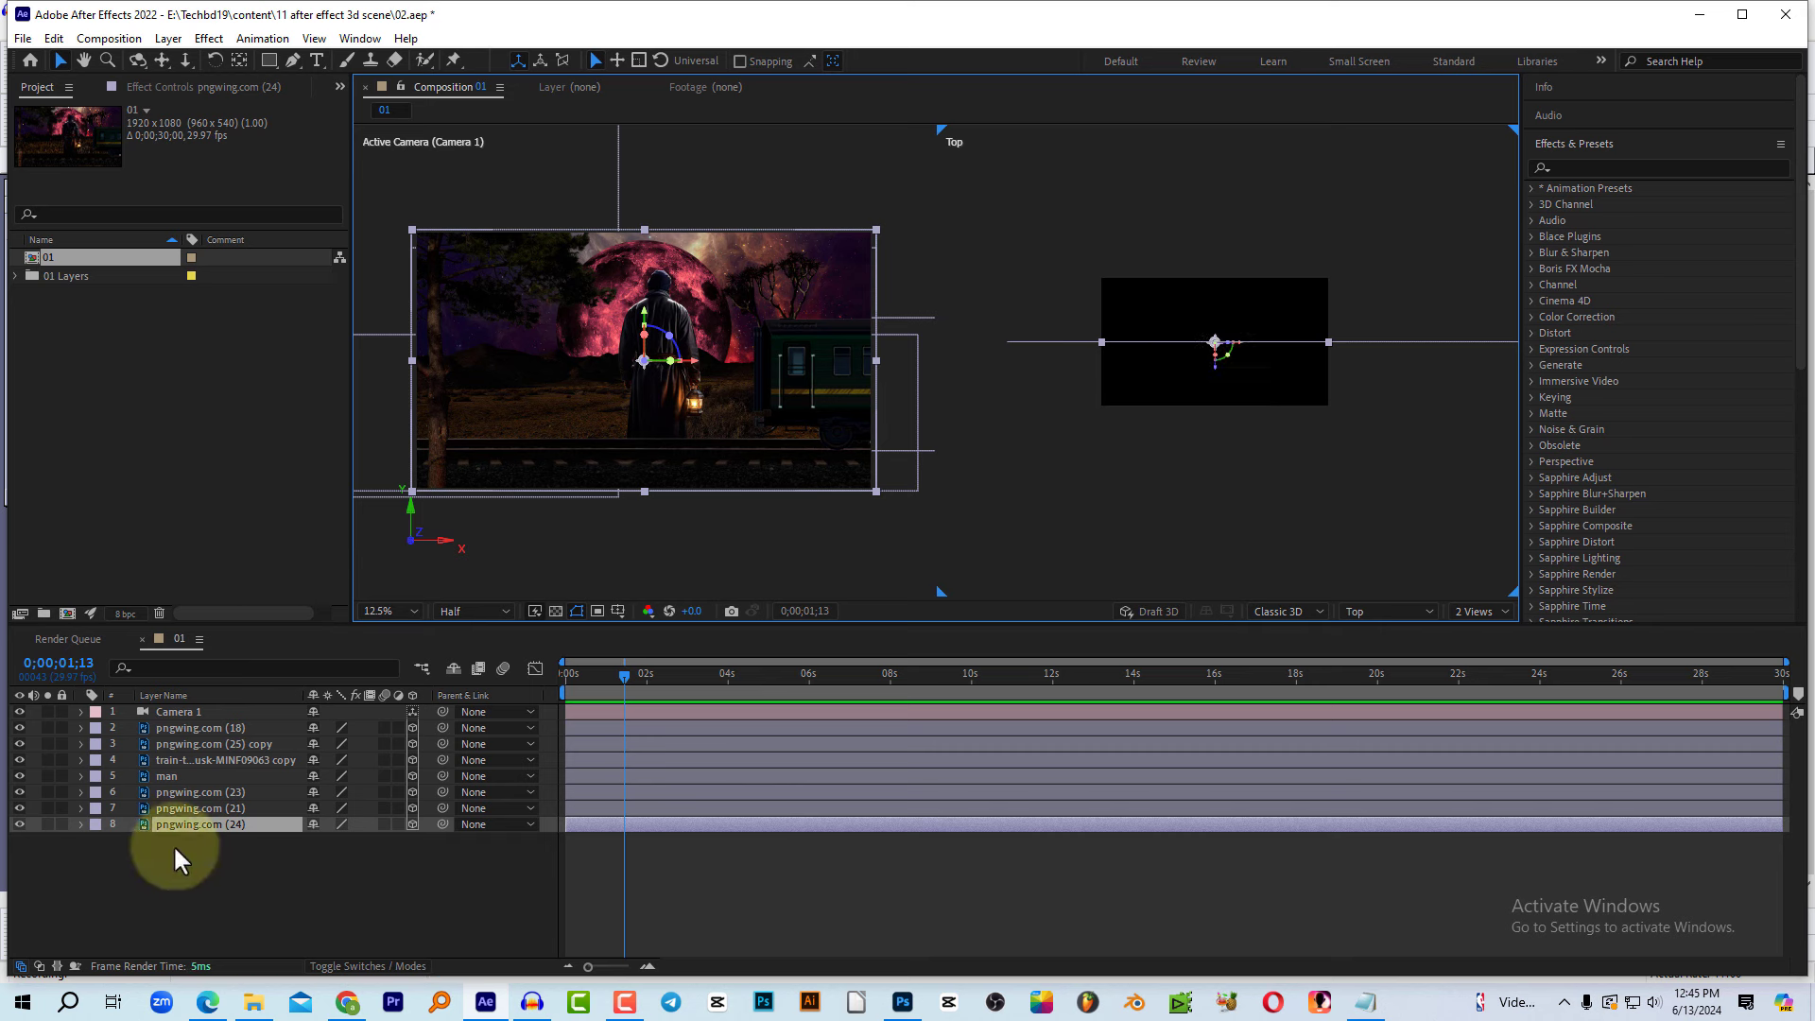
{"action": "left_click", "coordinate": [196, 823]}
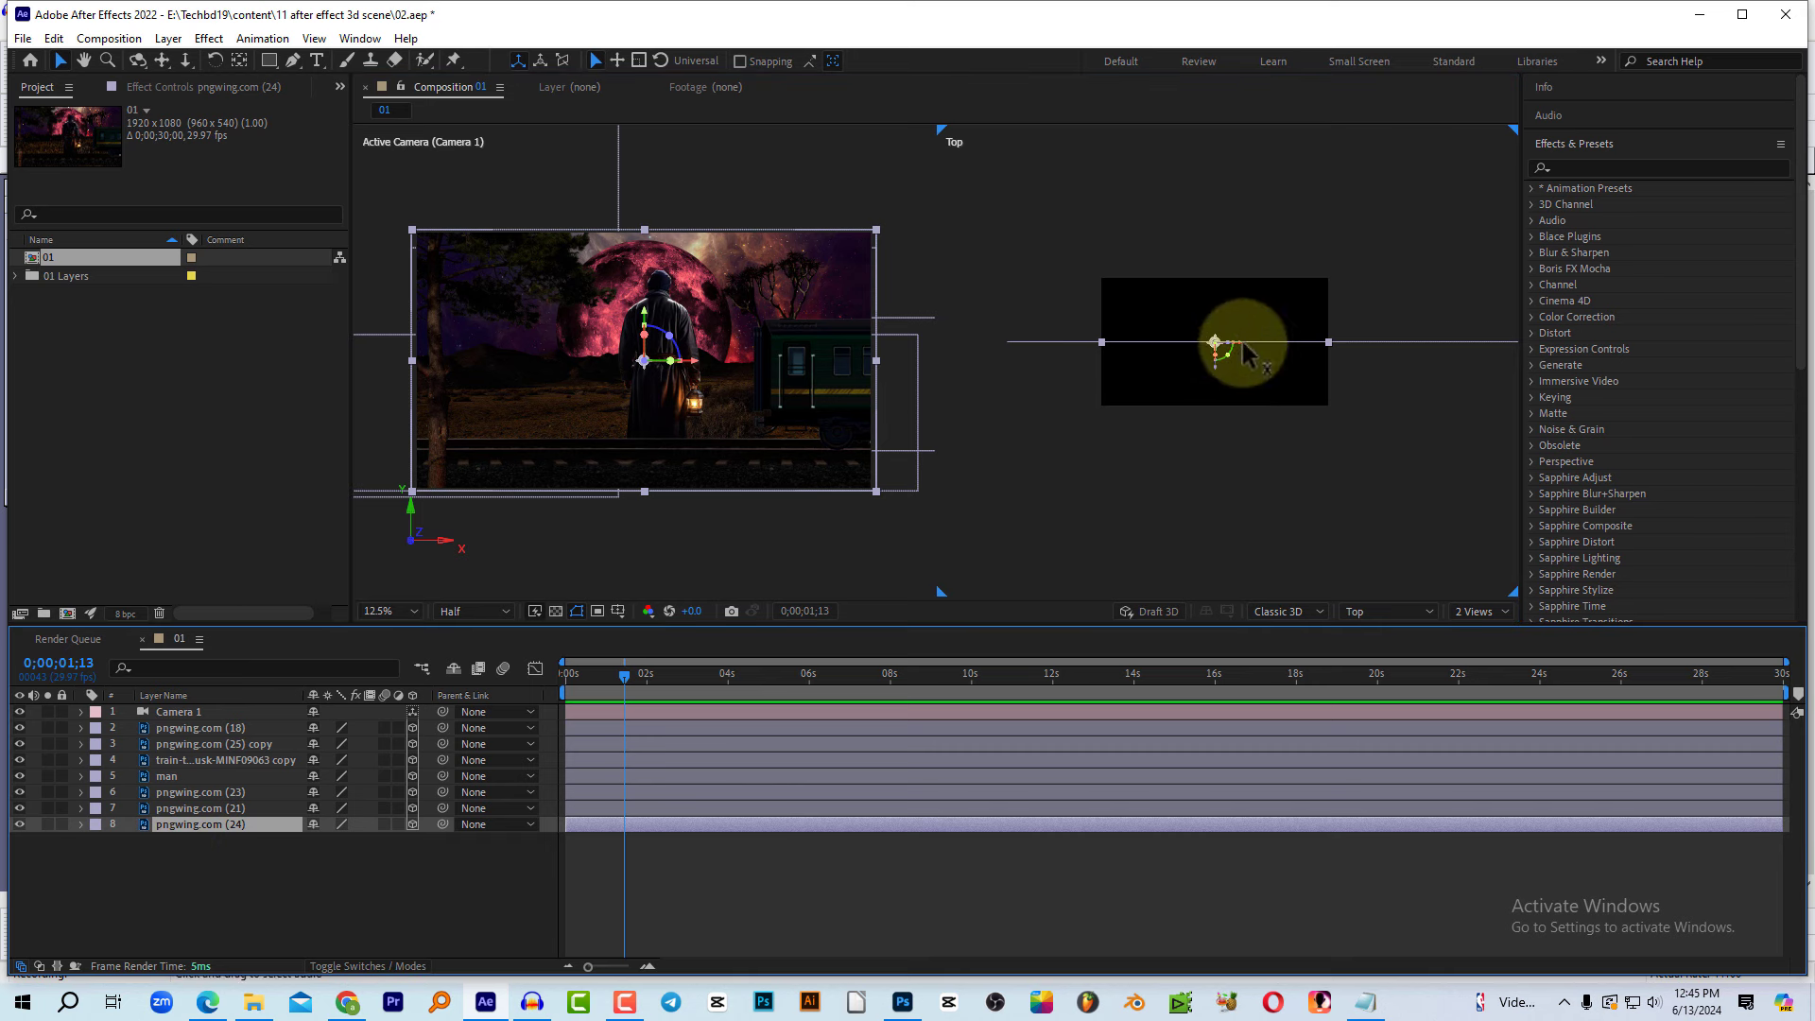
{"action": "scroll", "coordinate": [1246, 339], "scroll_direction": "up", "scroll_amount": 2}
{"action": "scroll", "coordinate": [1246, 339], "scroll_direction": "up", "scroll_amount": 2}
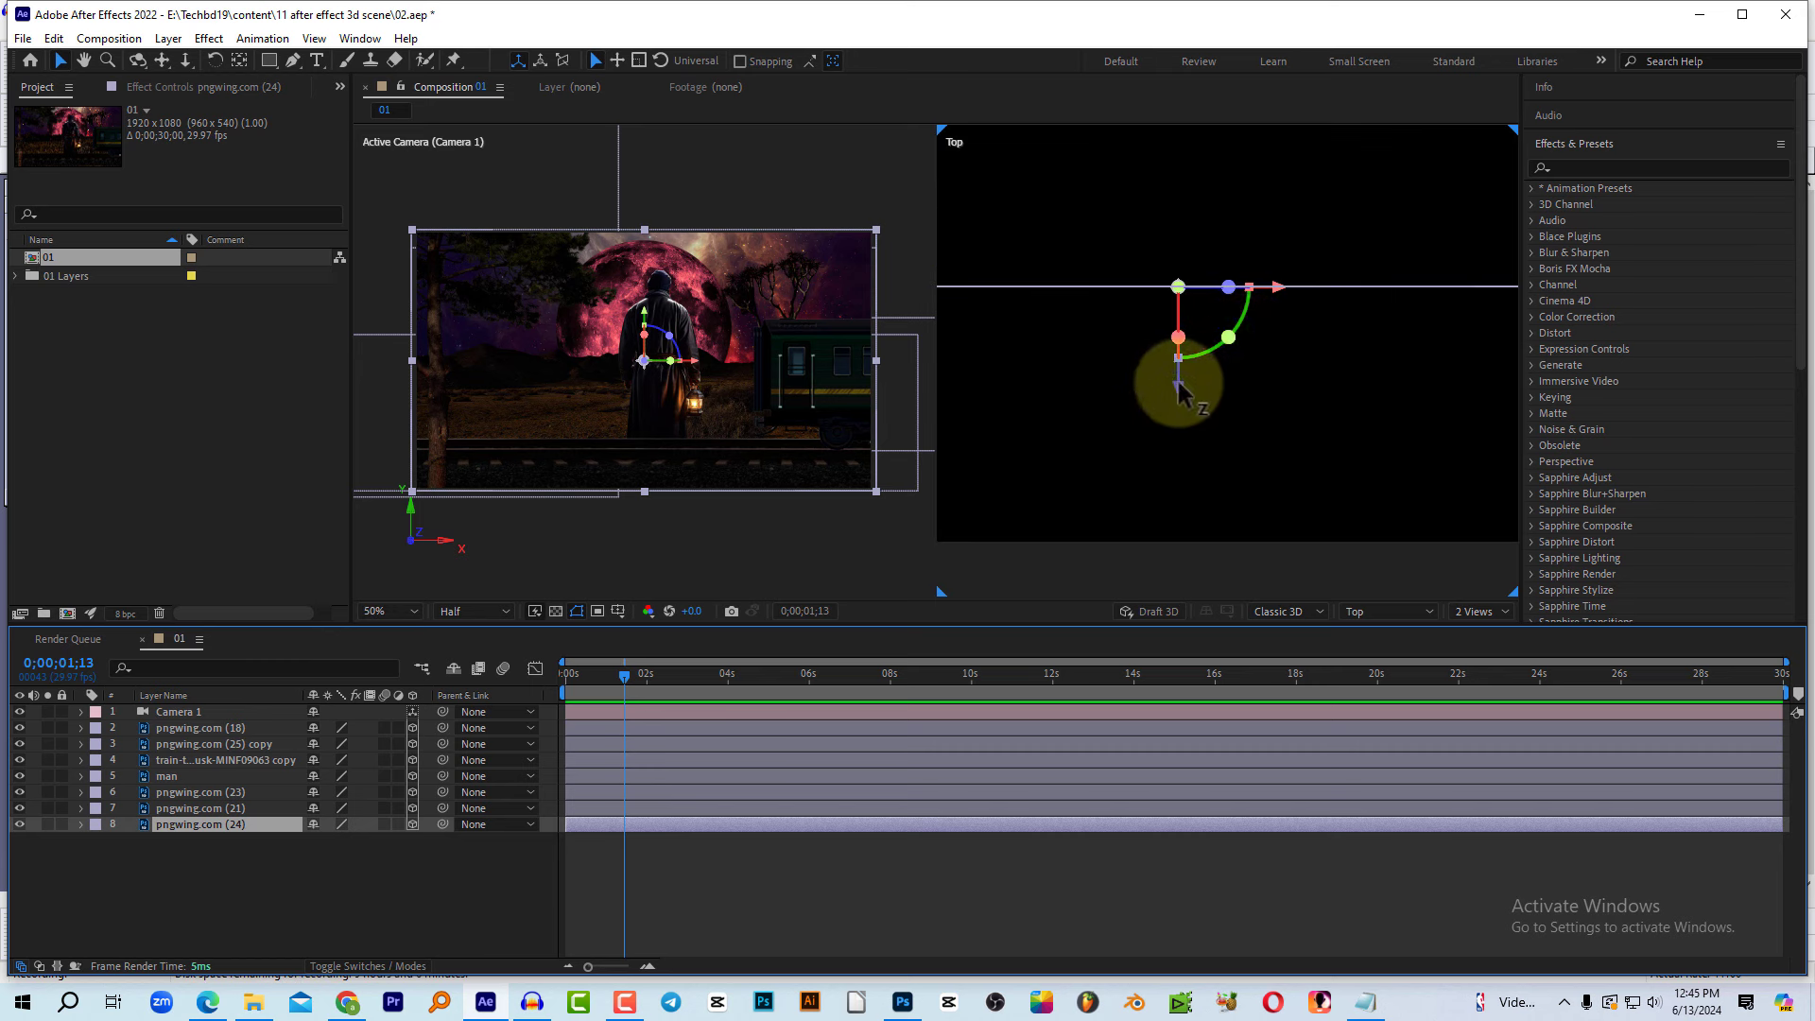
{"action": "mouse_move", "coordinate": [1180, 395]}
{"action": "left_mouse_down"}
{"action": "mouse_move", "coordinate": [1198, 695]}
{"action": "mouse_move", "coordinate": [1220, 515]}
{"action": "mouse_move", "coordinate": [1214, 202]}
{"action": "left_mouse_up"}
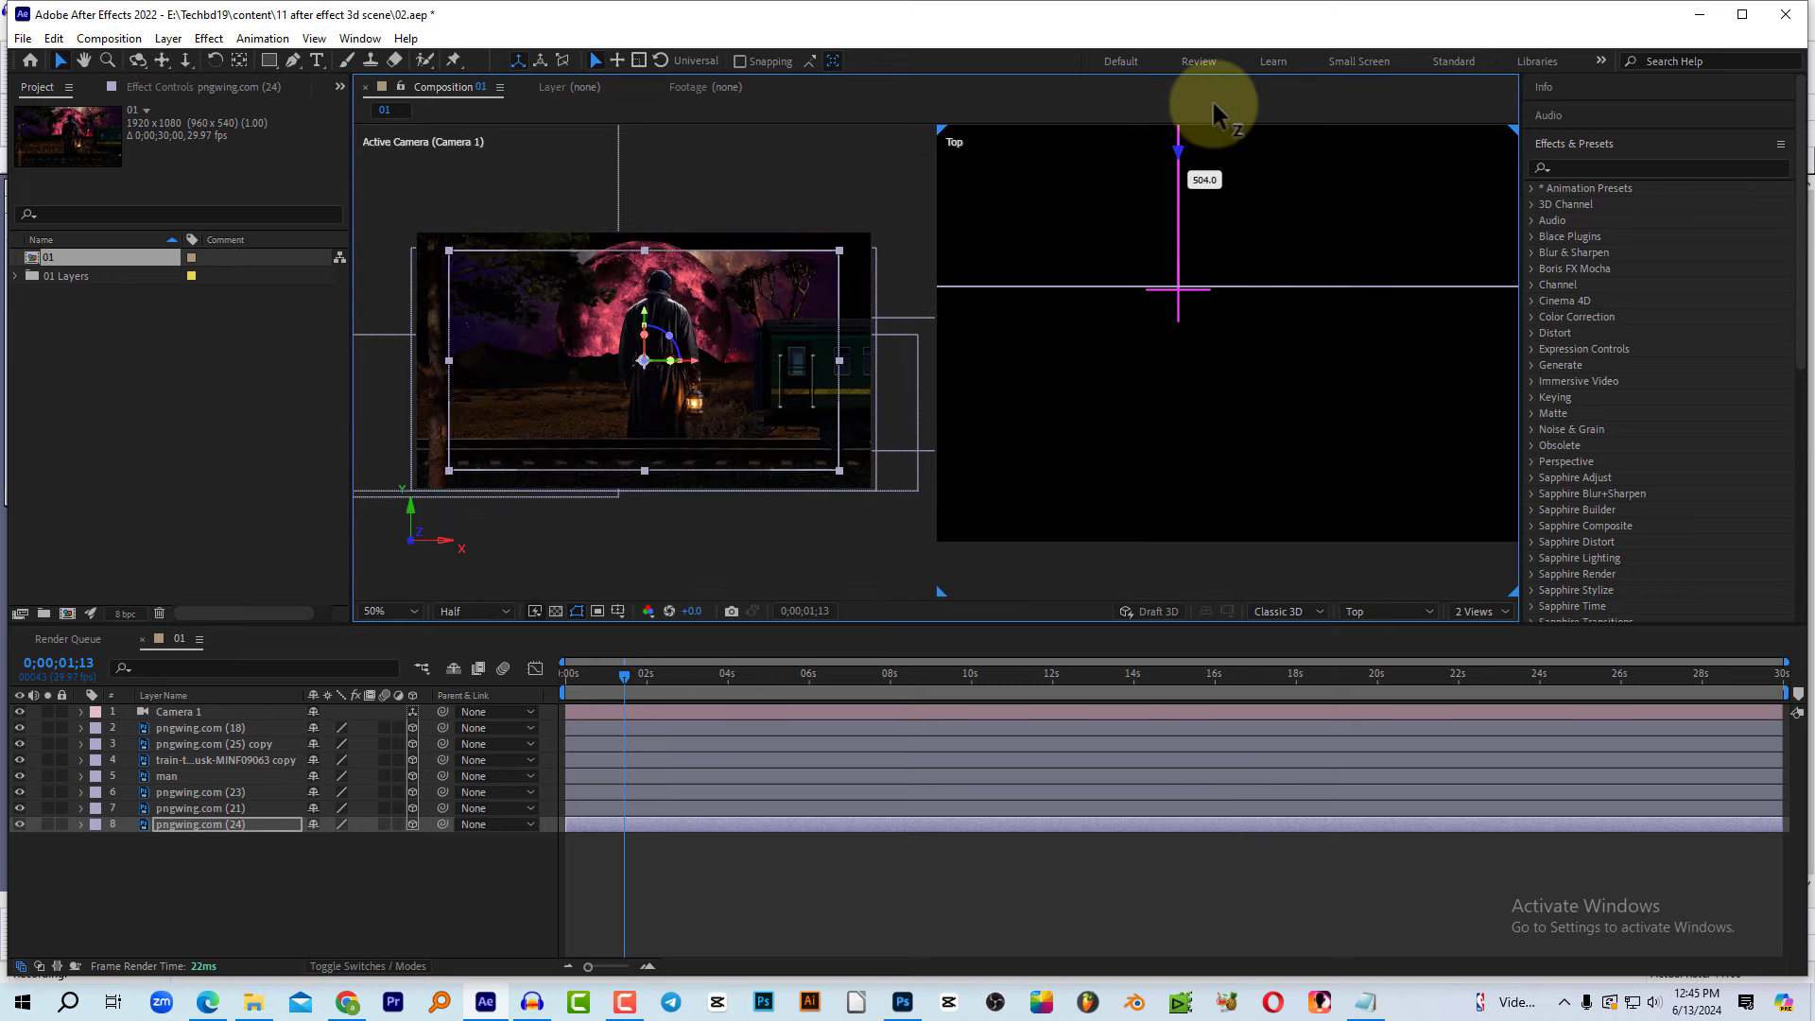
{"action": "mouse_move", "coordinate": [1211, 195]}
{"action": "left_mouse_down"}
{"action": "mouse_move", "coordinate": [1182, 451]}
{"action": "mouse_move", "coordinate": [1200, 316]}
{"action": "mouse_move", "coordinate": [1189, 388]}
{"action": "left_mouse_up"}
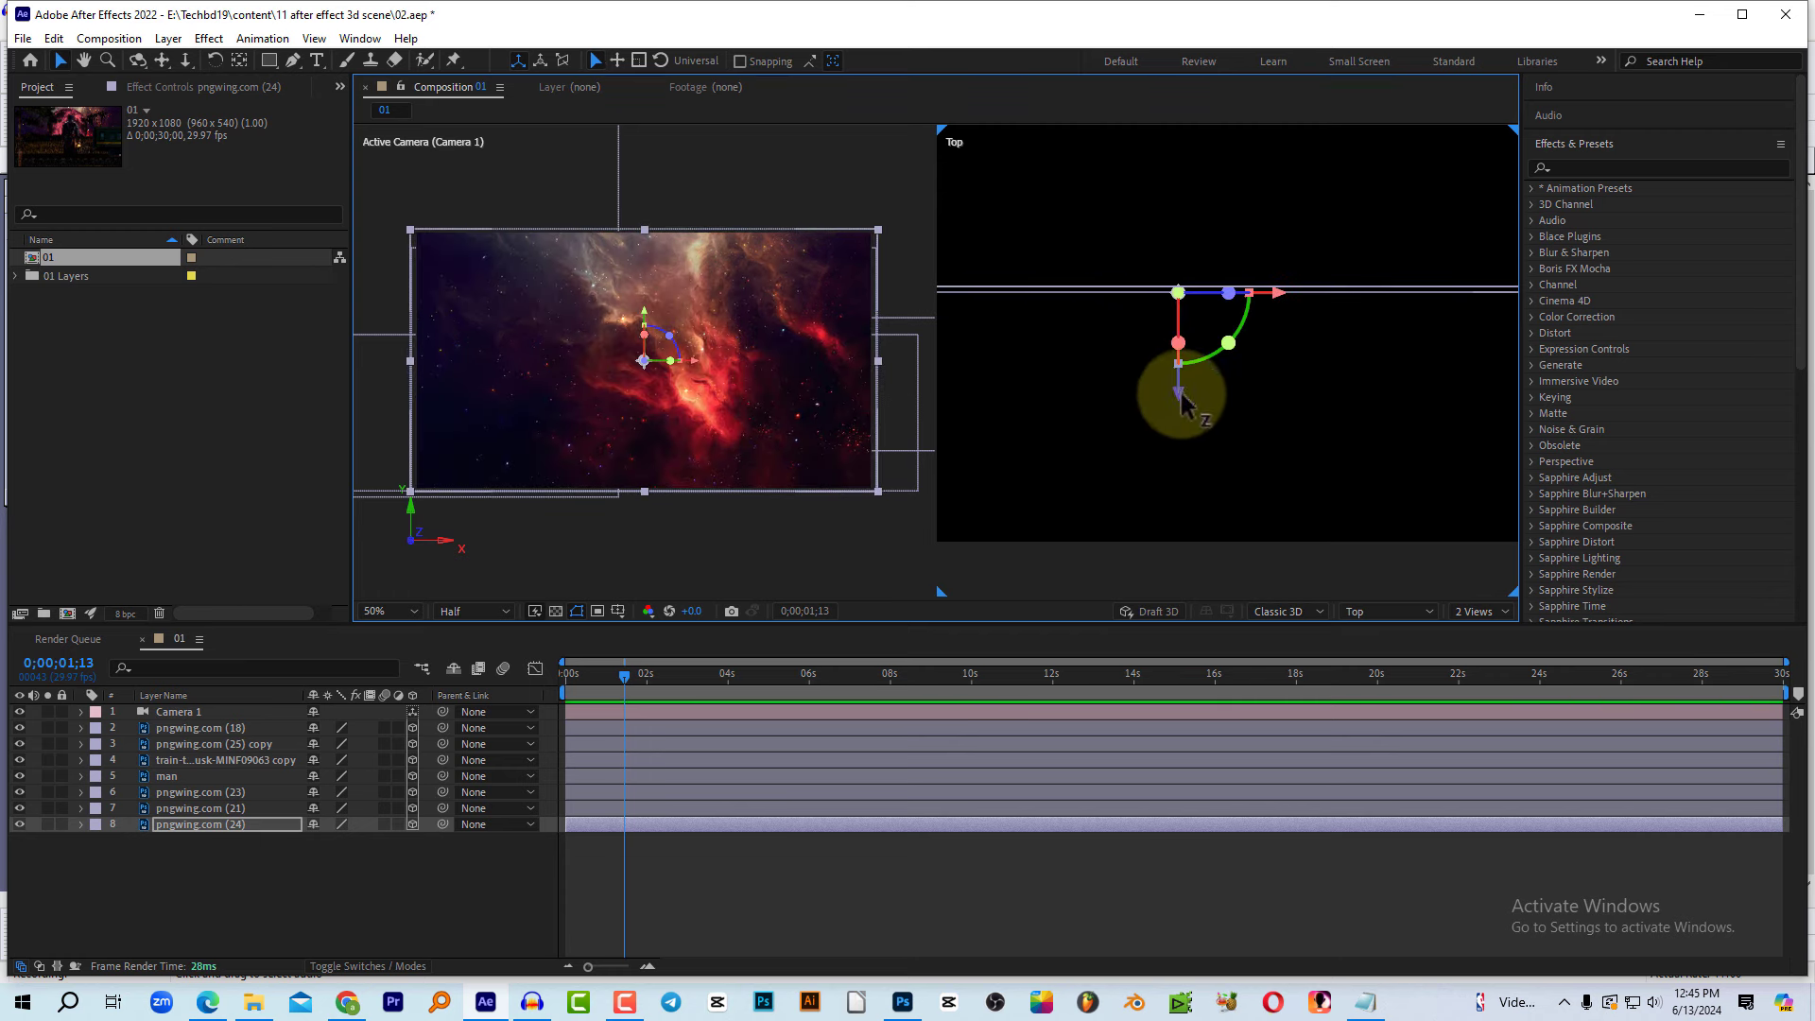
{"action": "left_click_drag", "start_coordinate": [1184, 402], "coordinate": [1184, 185]}
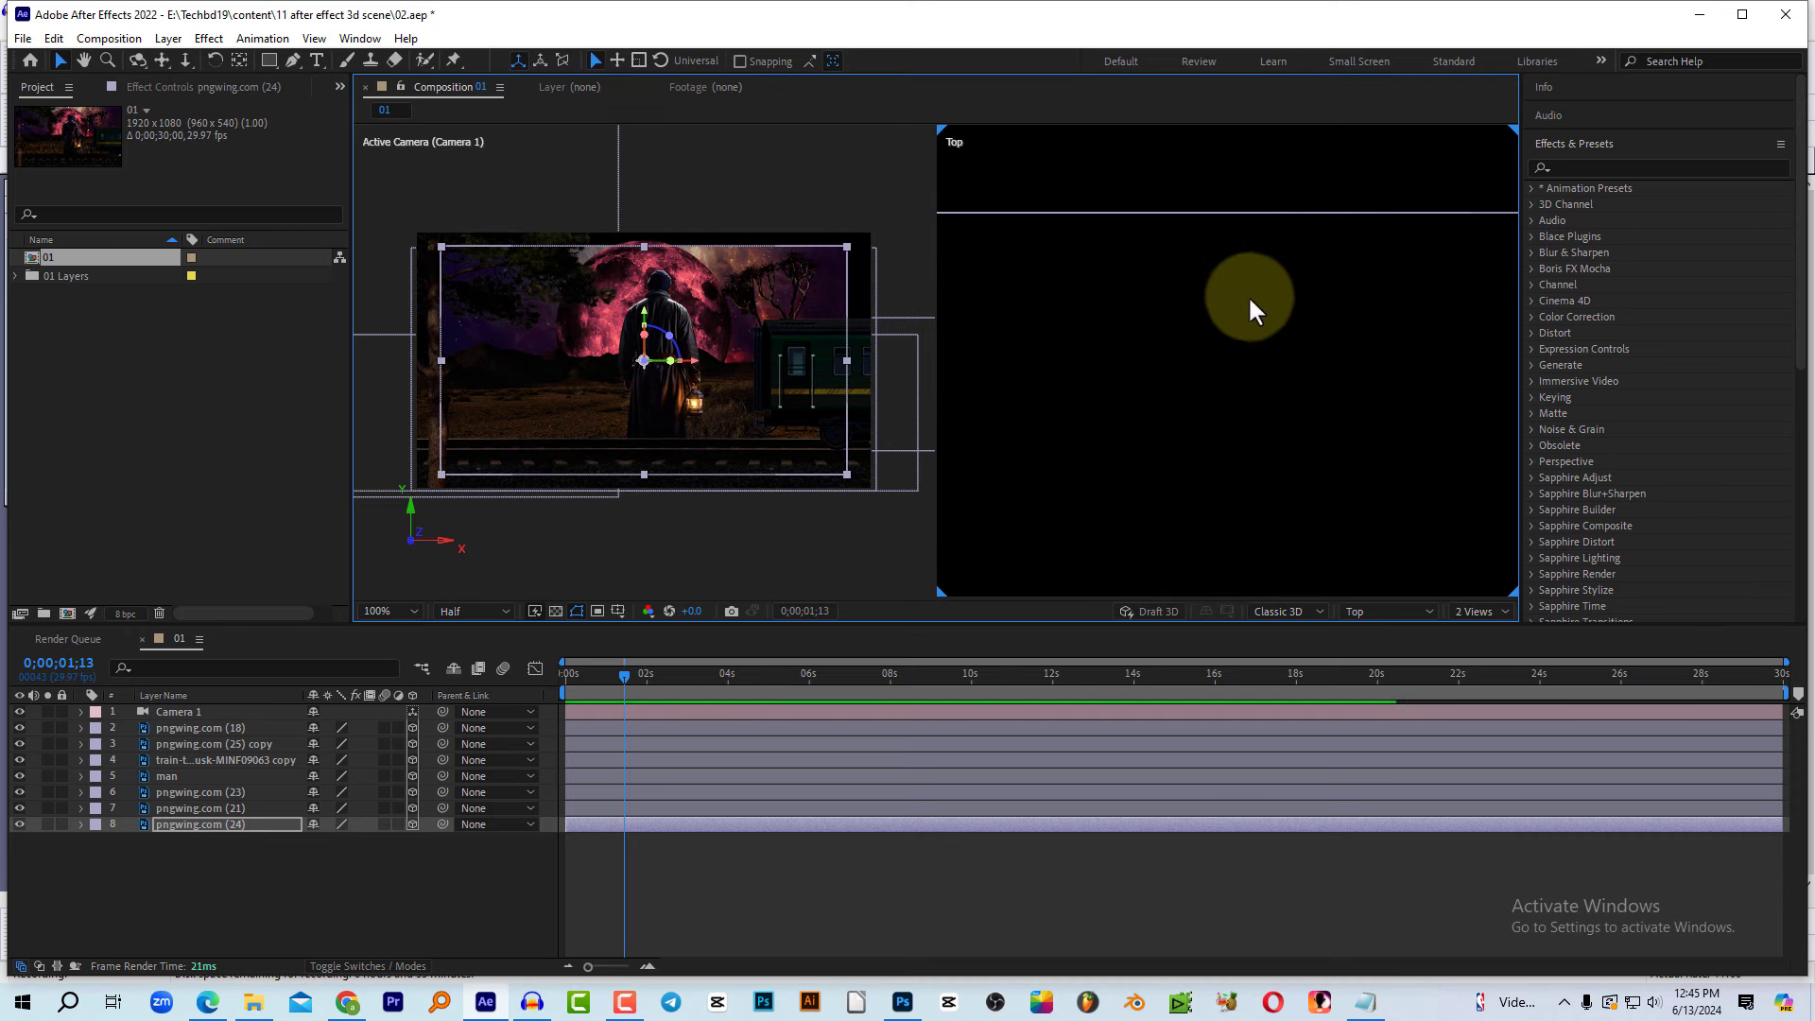
{"action": "scroll", "coordinate": [1248, 295], "scroll_direction": "down", "scroll_amount": 6}
{"action": "scroll", "coordinate": [1247, 298], "scroll_direction": "down", "scroll_amount": 2}
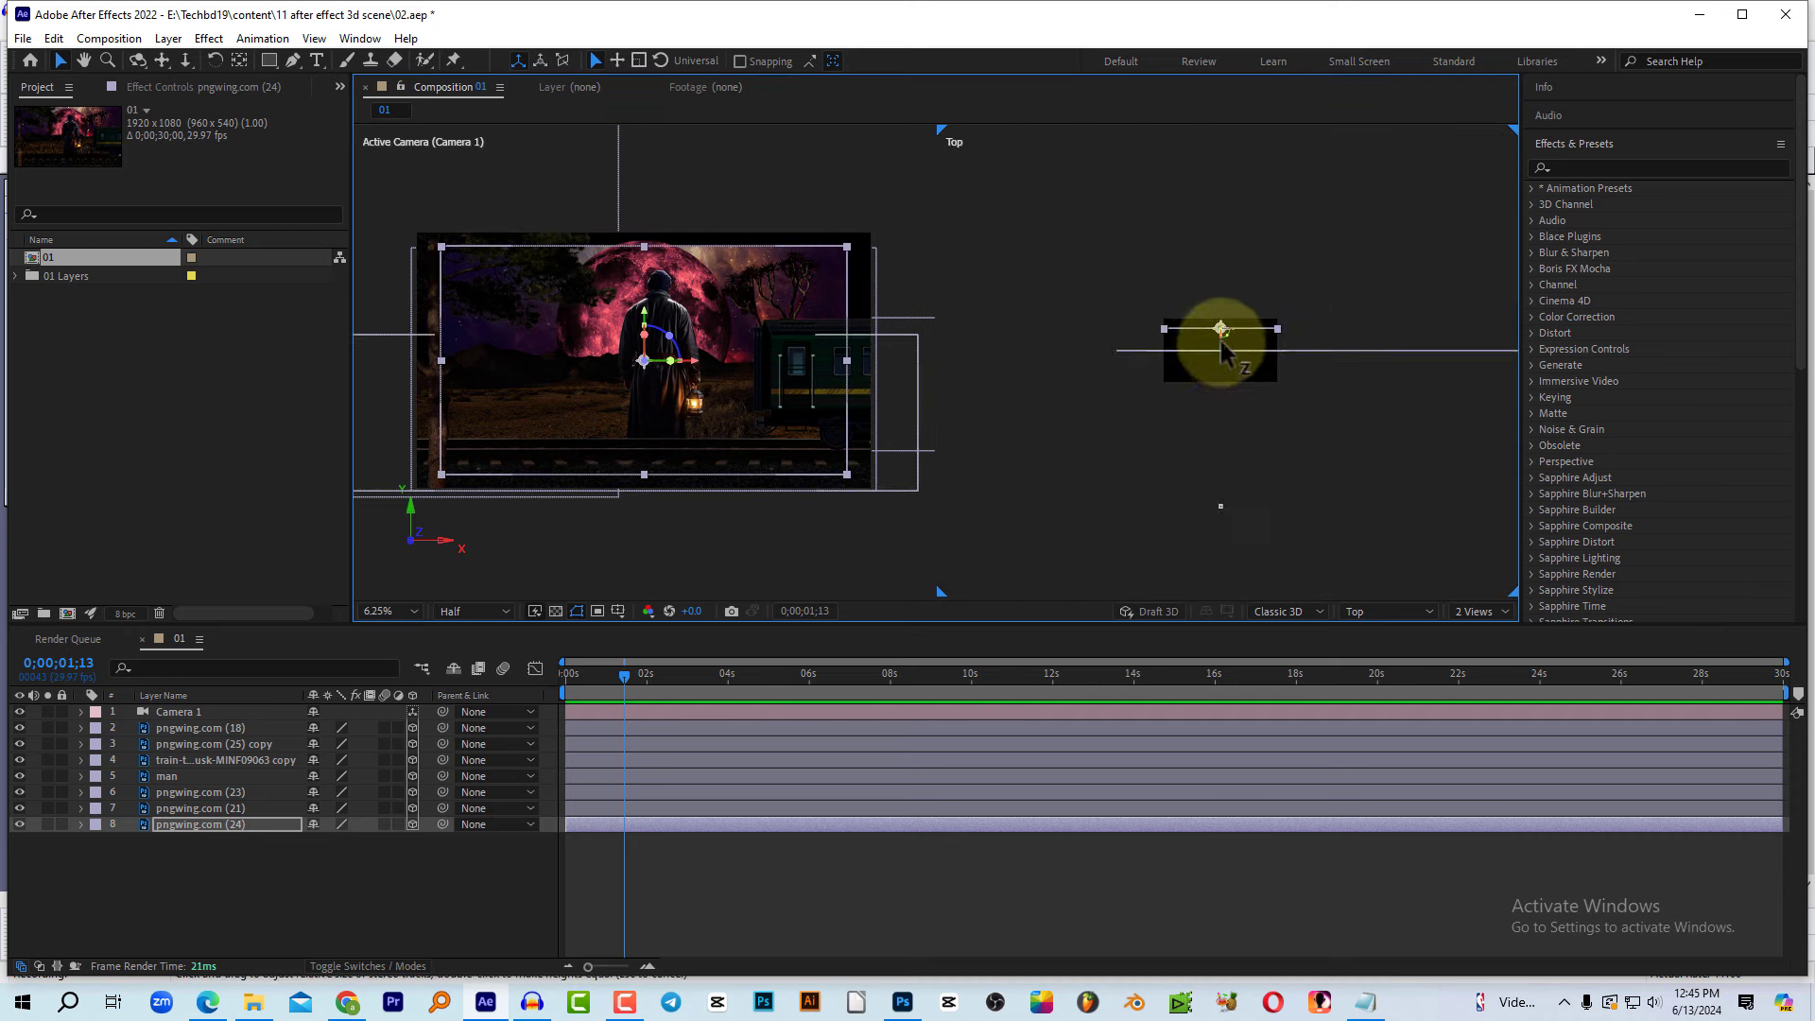
{"action": "left_click_drag", "start_coordinate": [1221, 353], "coordinate": [1226, 163]}
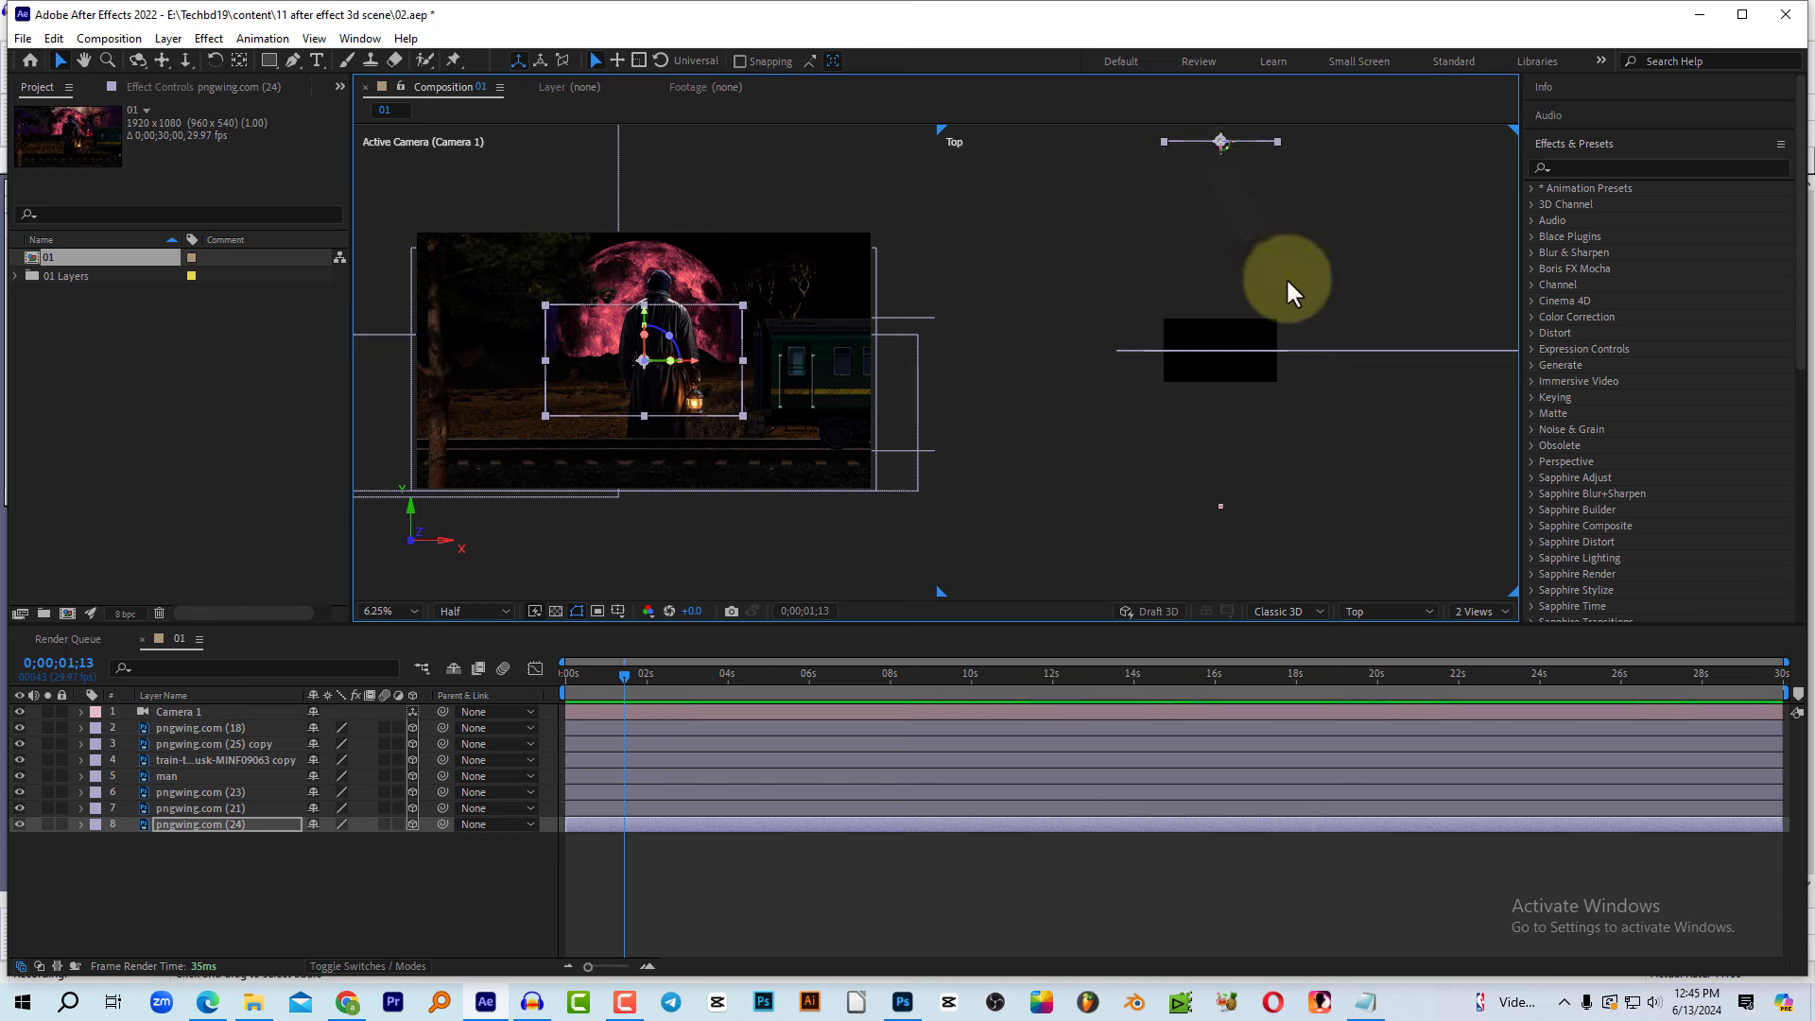
{"action": "left_click_drag", "start_coordinate": [1291, 287], "coordinate": [1269, 522]}
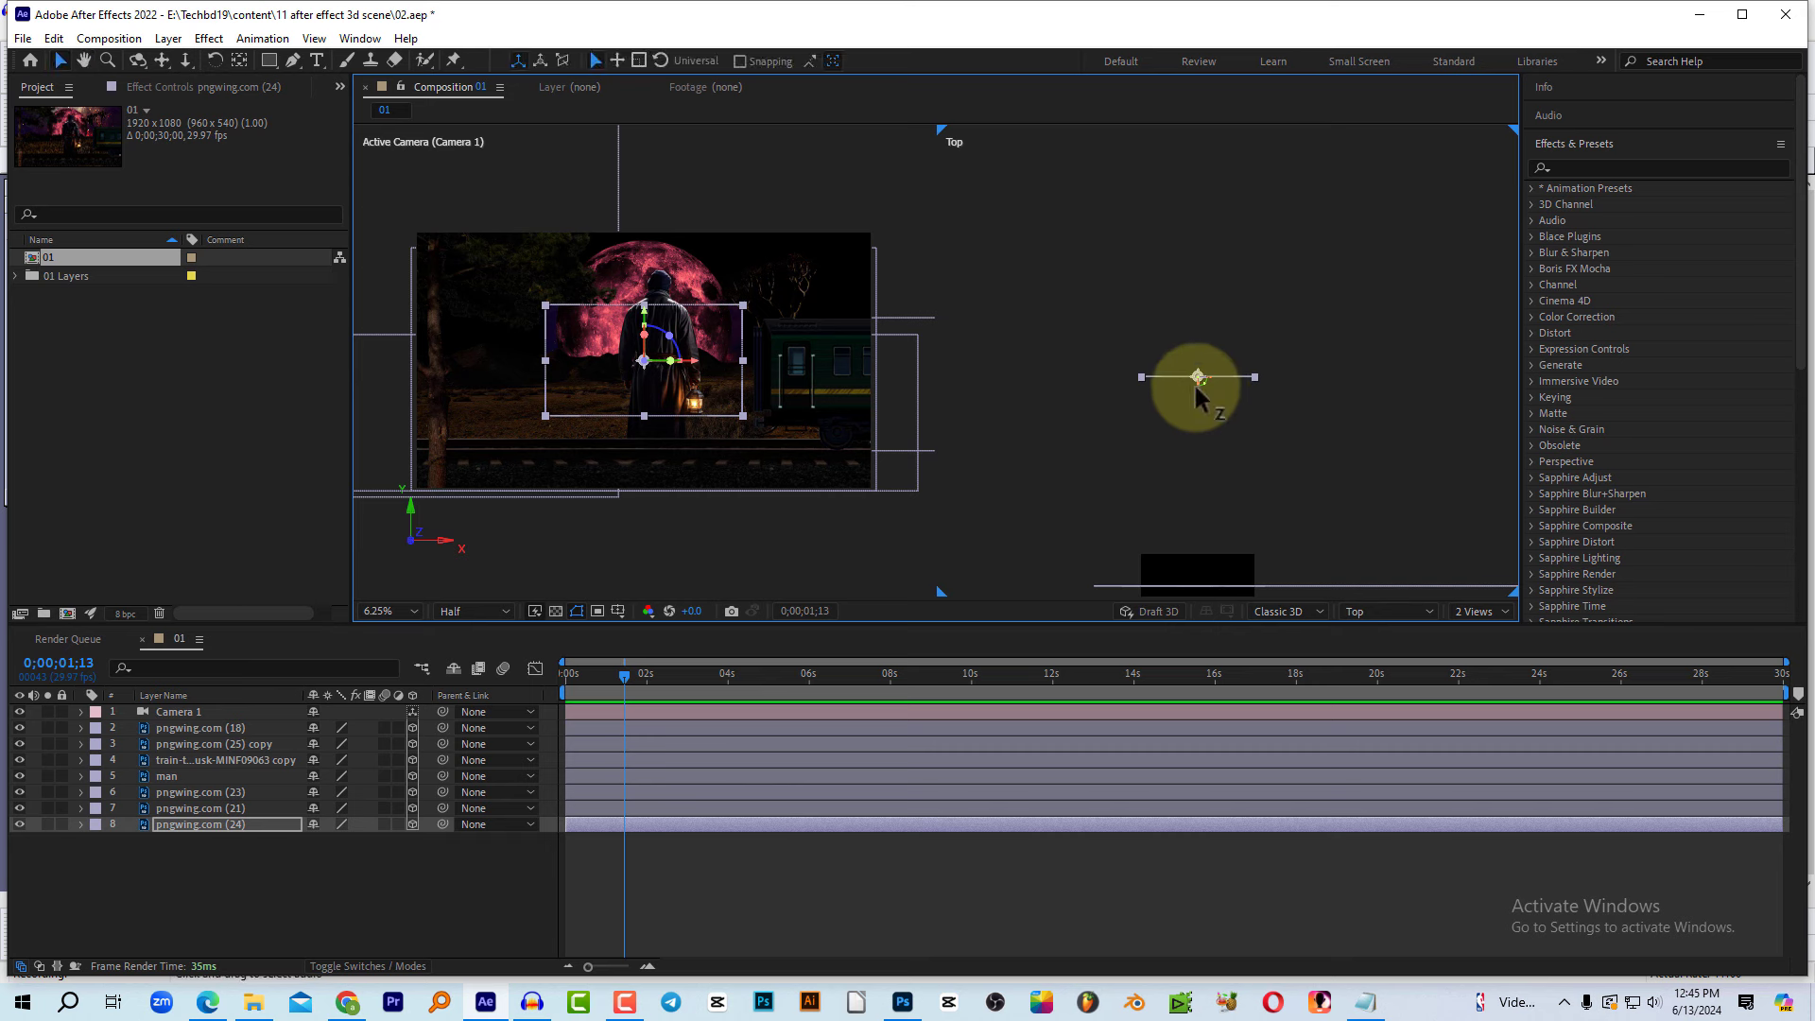
{"action": "left_click_drag", "start_coordinate": [1195, 385], "coordinate": [1195, 145]}
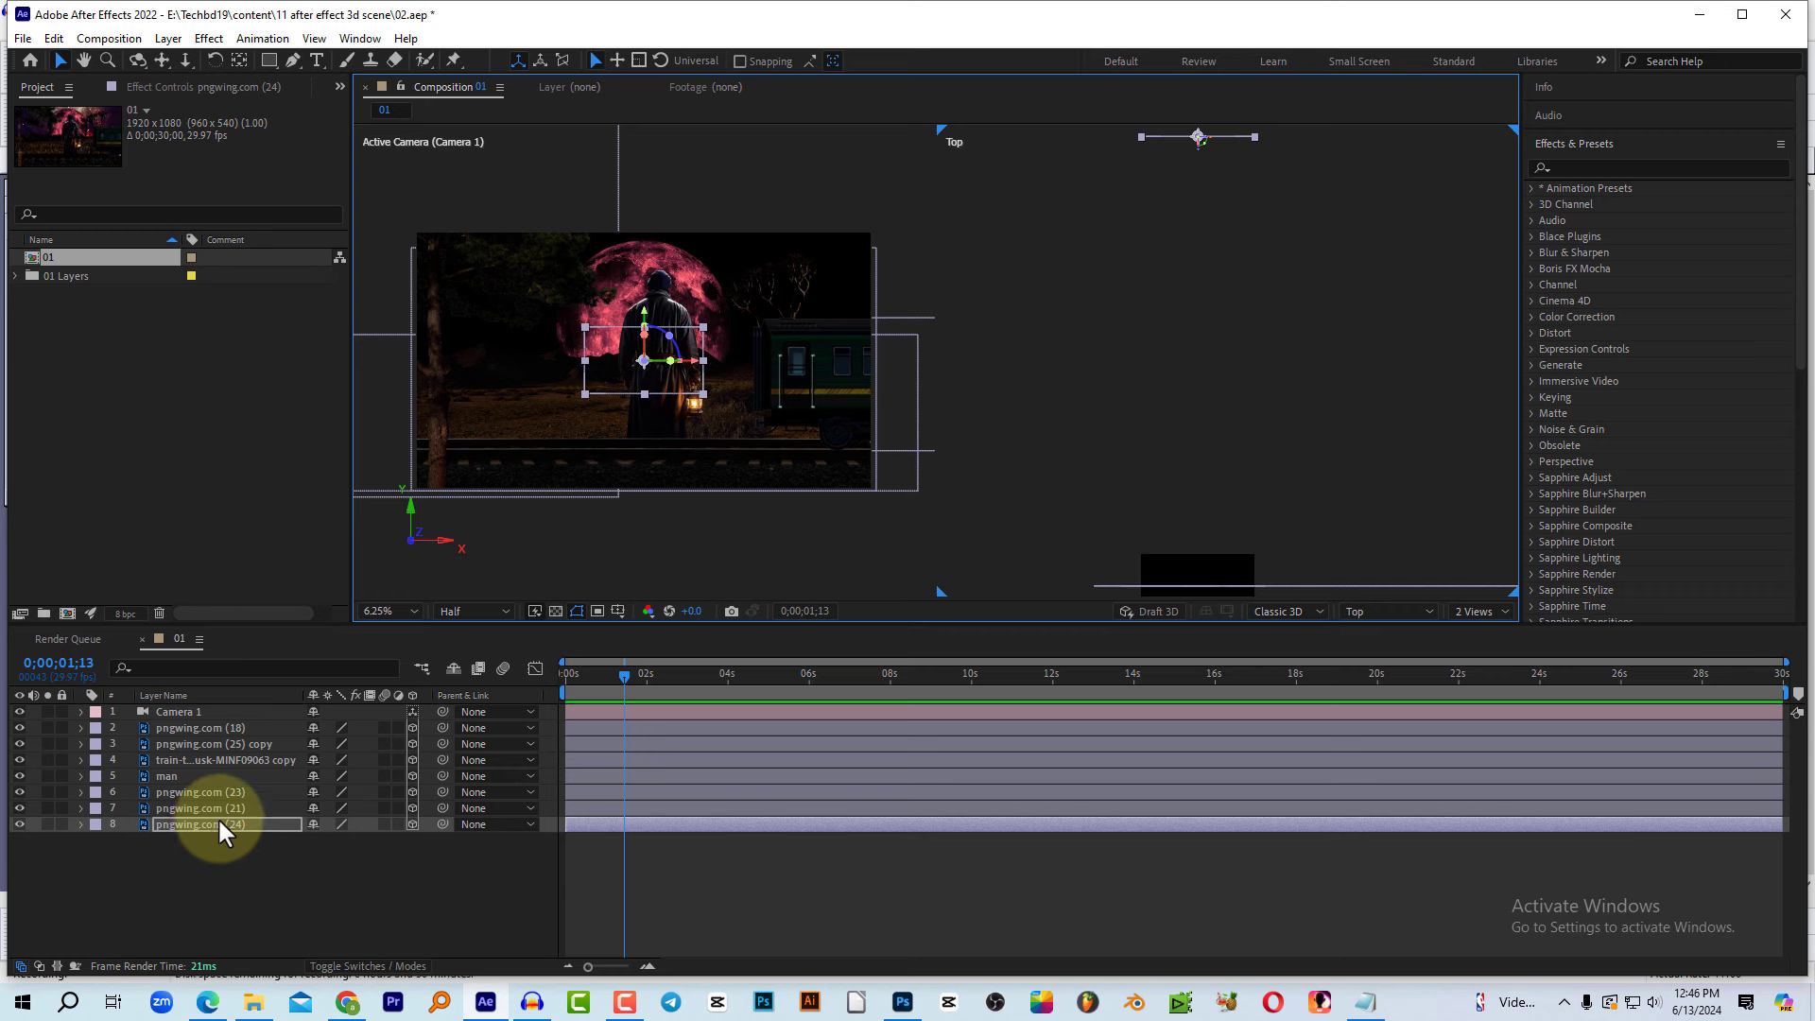
Step: Scale the pngwing.com (24) backdrop to 214% and push it much further back in depth
{"action": "key", "text": "s"}
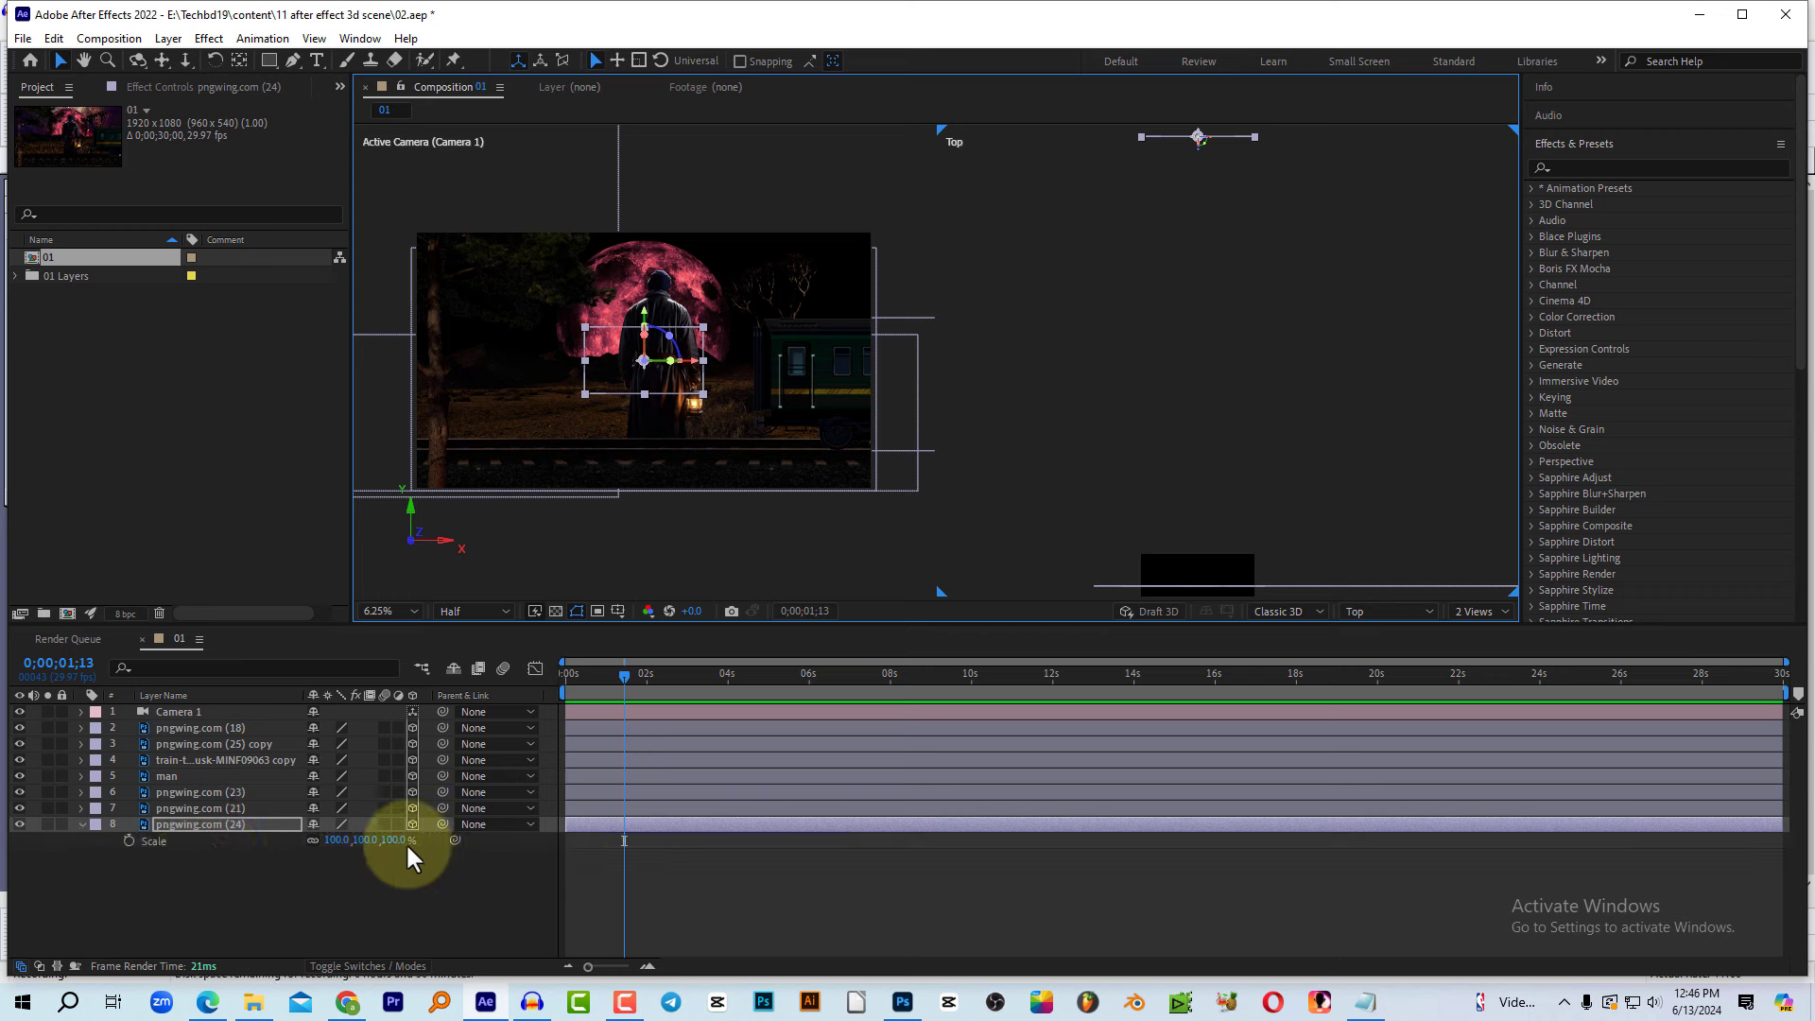
{"action": "left_click_drag", "start_coordinate": [408, 842], "coordinate": [684, 842]}
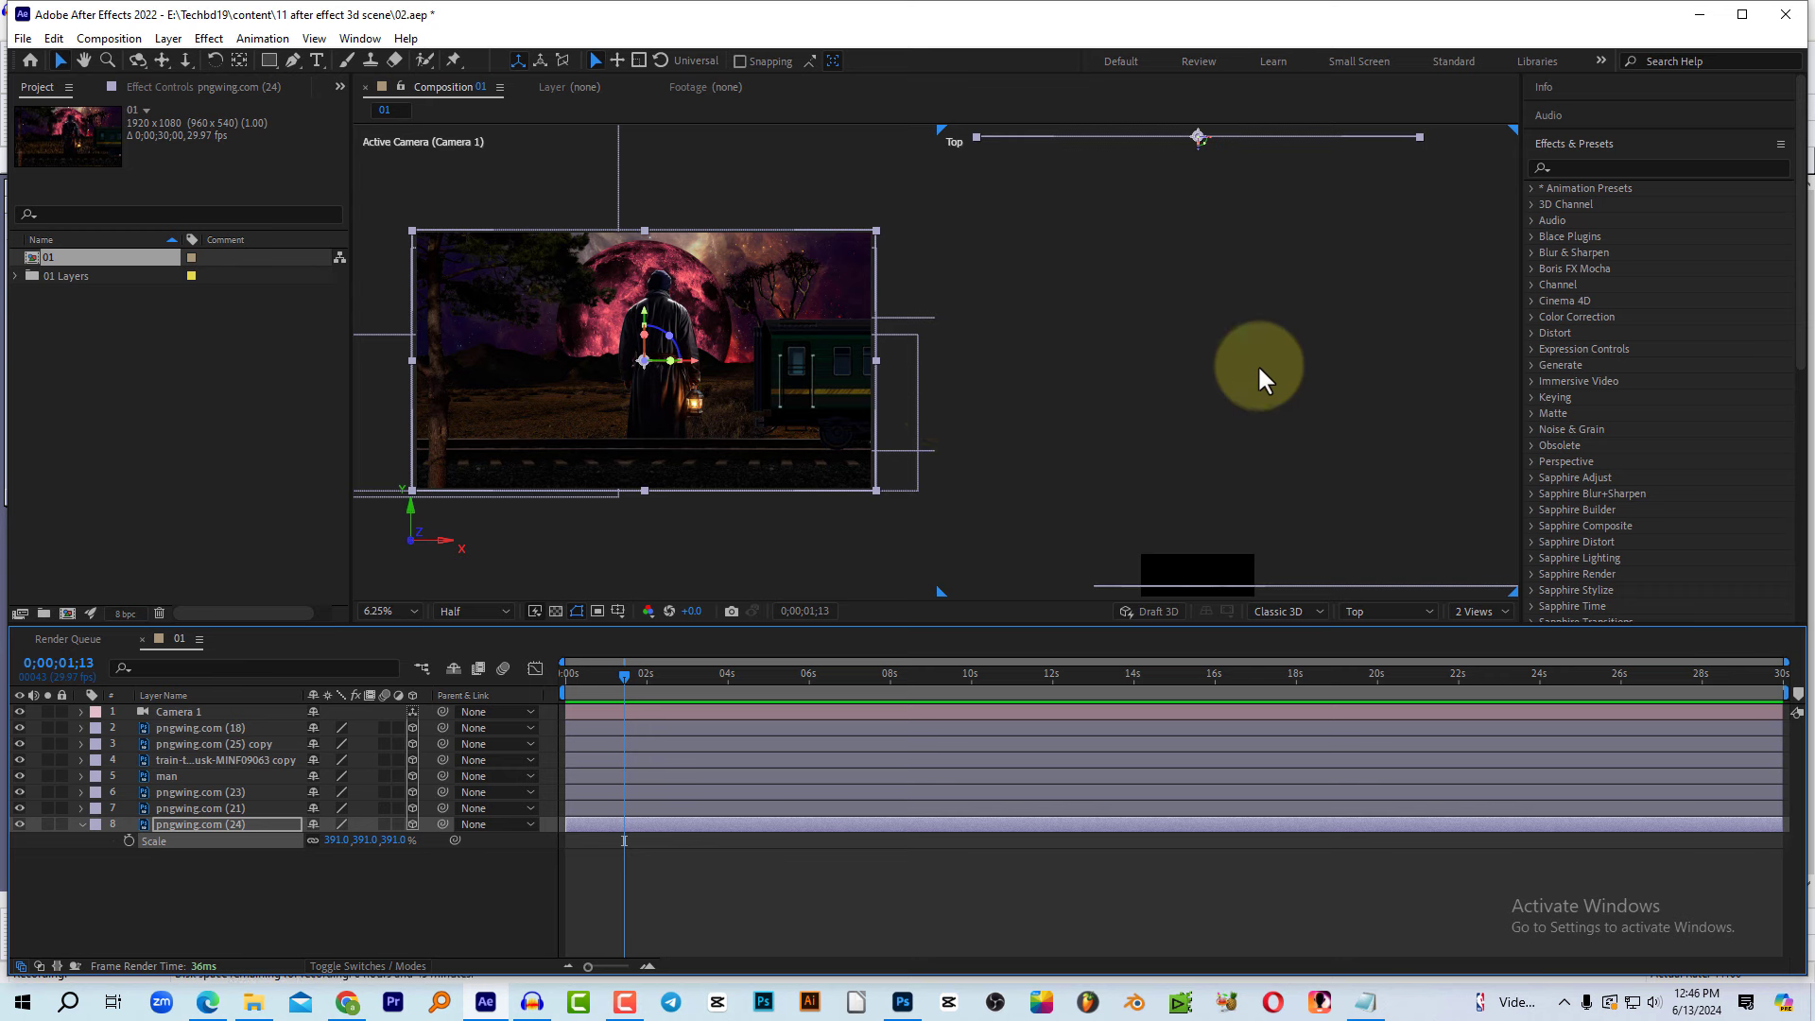
{"action": "key", "text": "comma"}
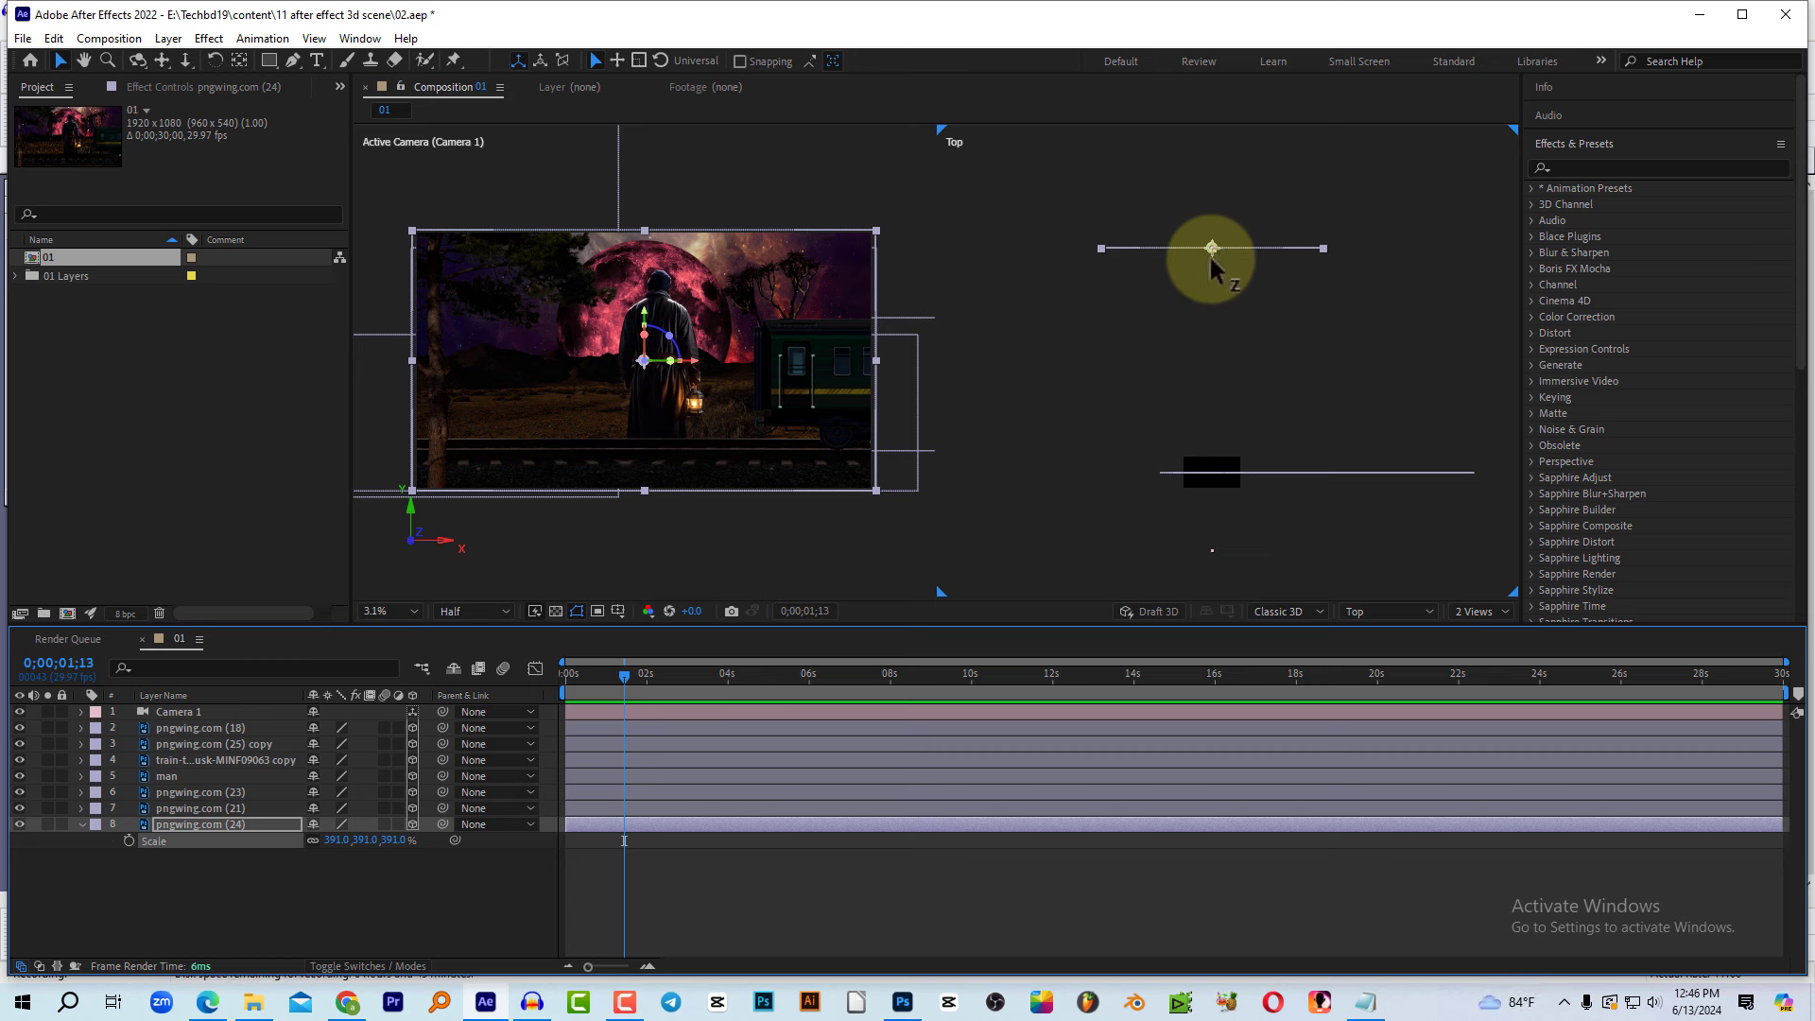
{"action": "left_click_drag", "start_coordinate": [1212, 252], "coordinate": [1216, 70]}
{"action": "scroll", "coordinate": [1272, 326], "scroll_direction": "up", "scroll_amount": 1}
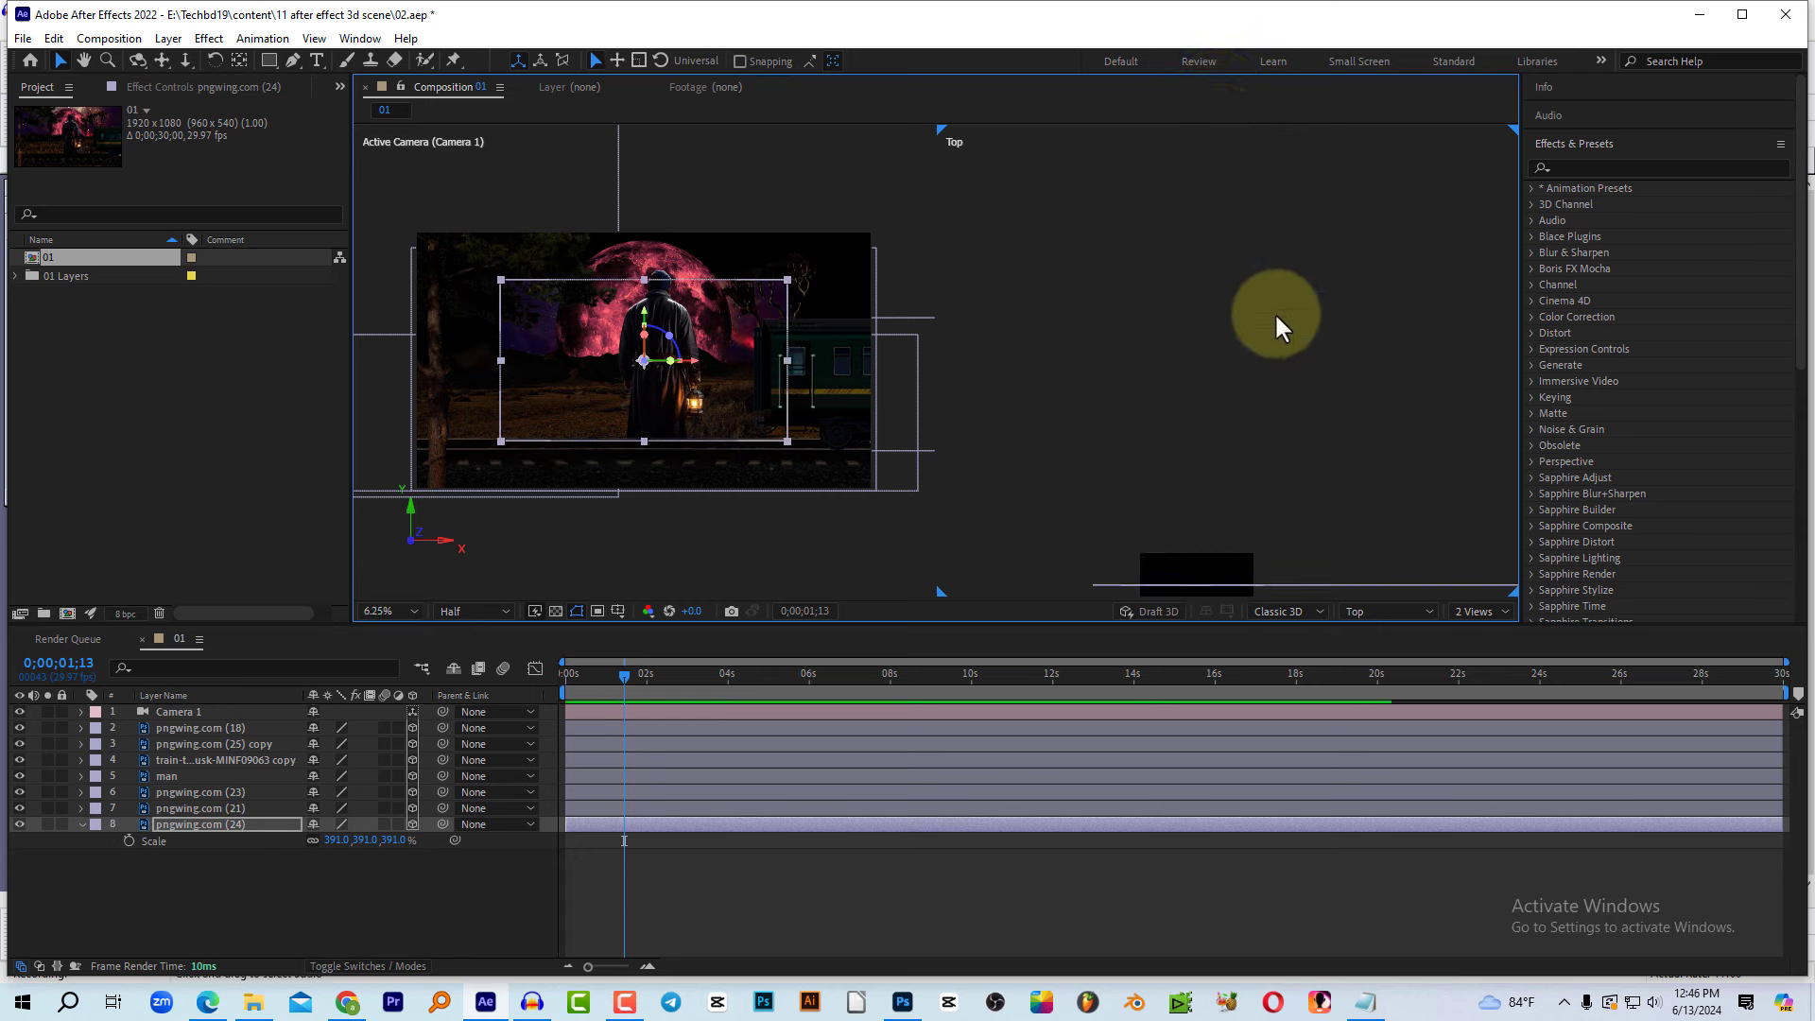
Step: Move the backdrop slightly deeper and enlarge it to 668% so it fills the frame
{"action": "key", "text": "h"}
{"action": "left_click_drag", "start_coordinate": [1274, 328], "coordinate": [1260, 785]}
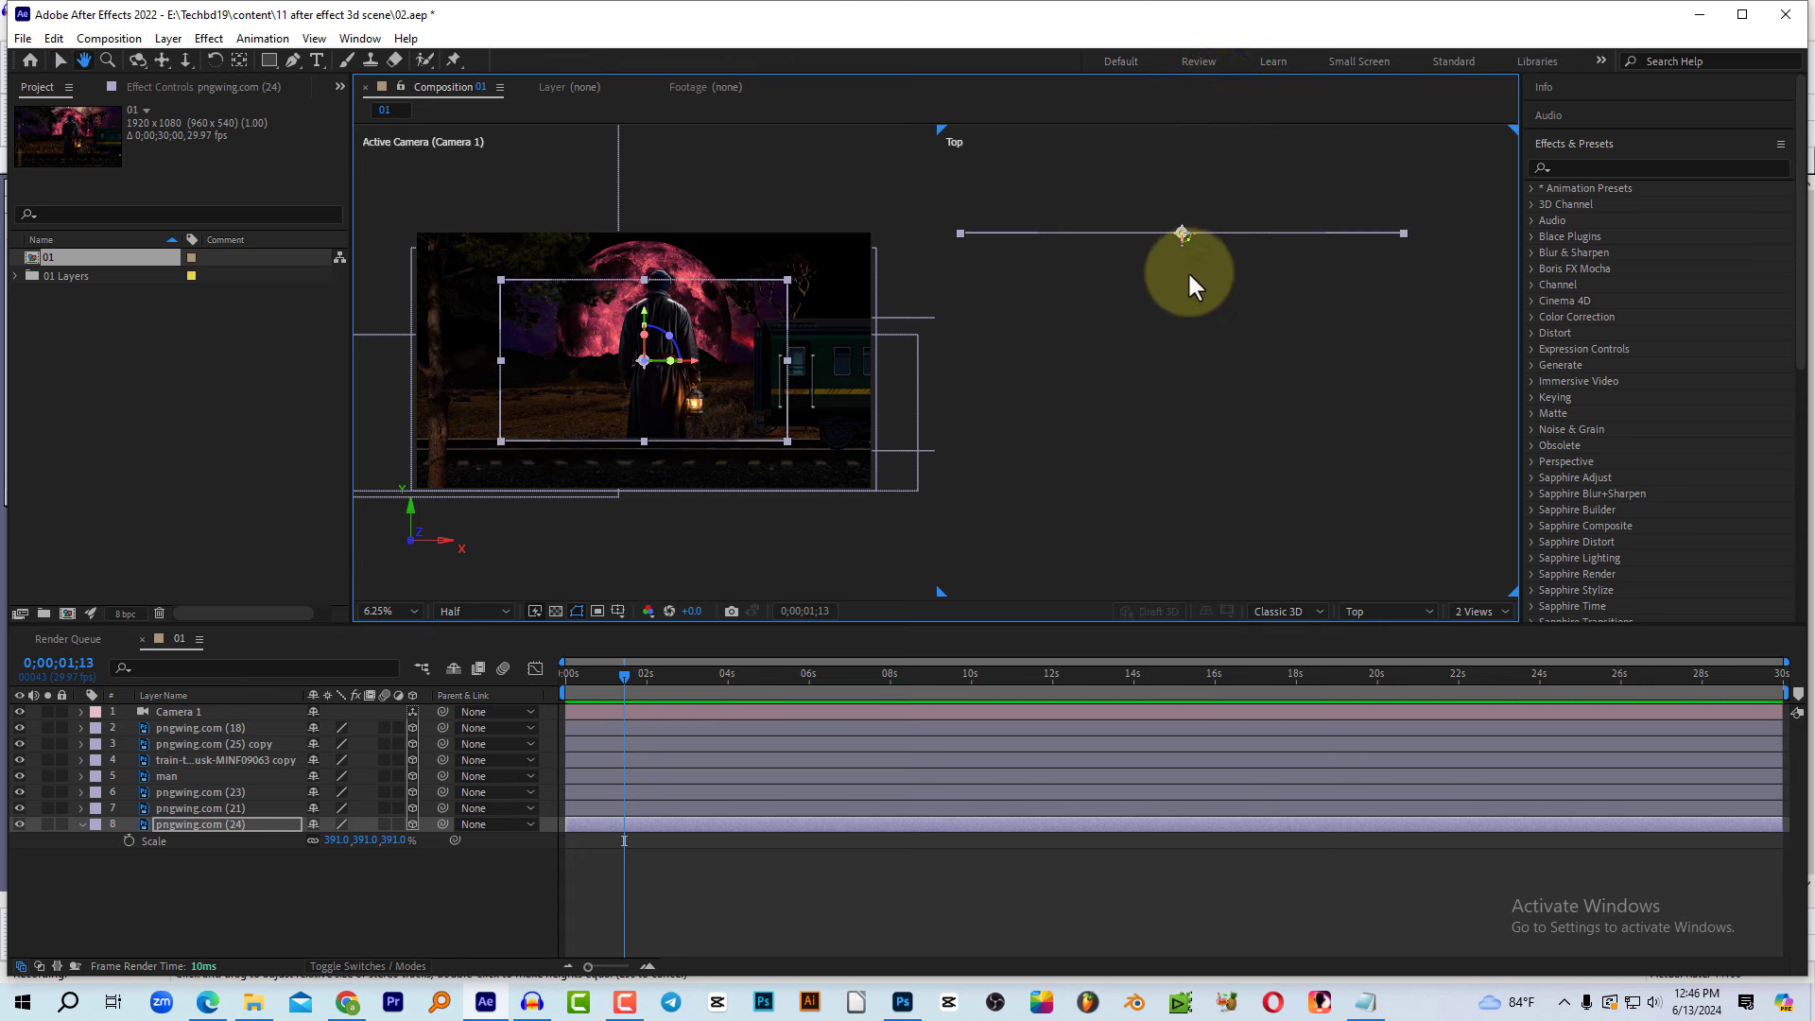
{"action": "key", "text": "v"}
{"action": "left_click_drag", "start_coordinate": [1185, 257], "coordinate": [1185, 189]}
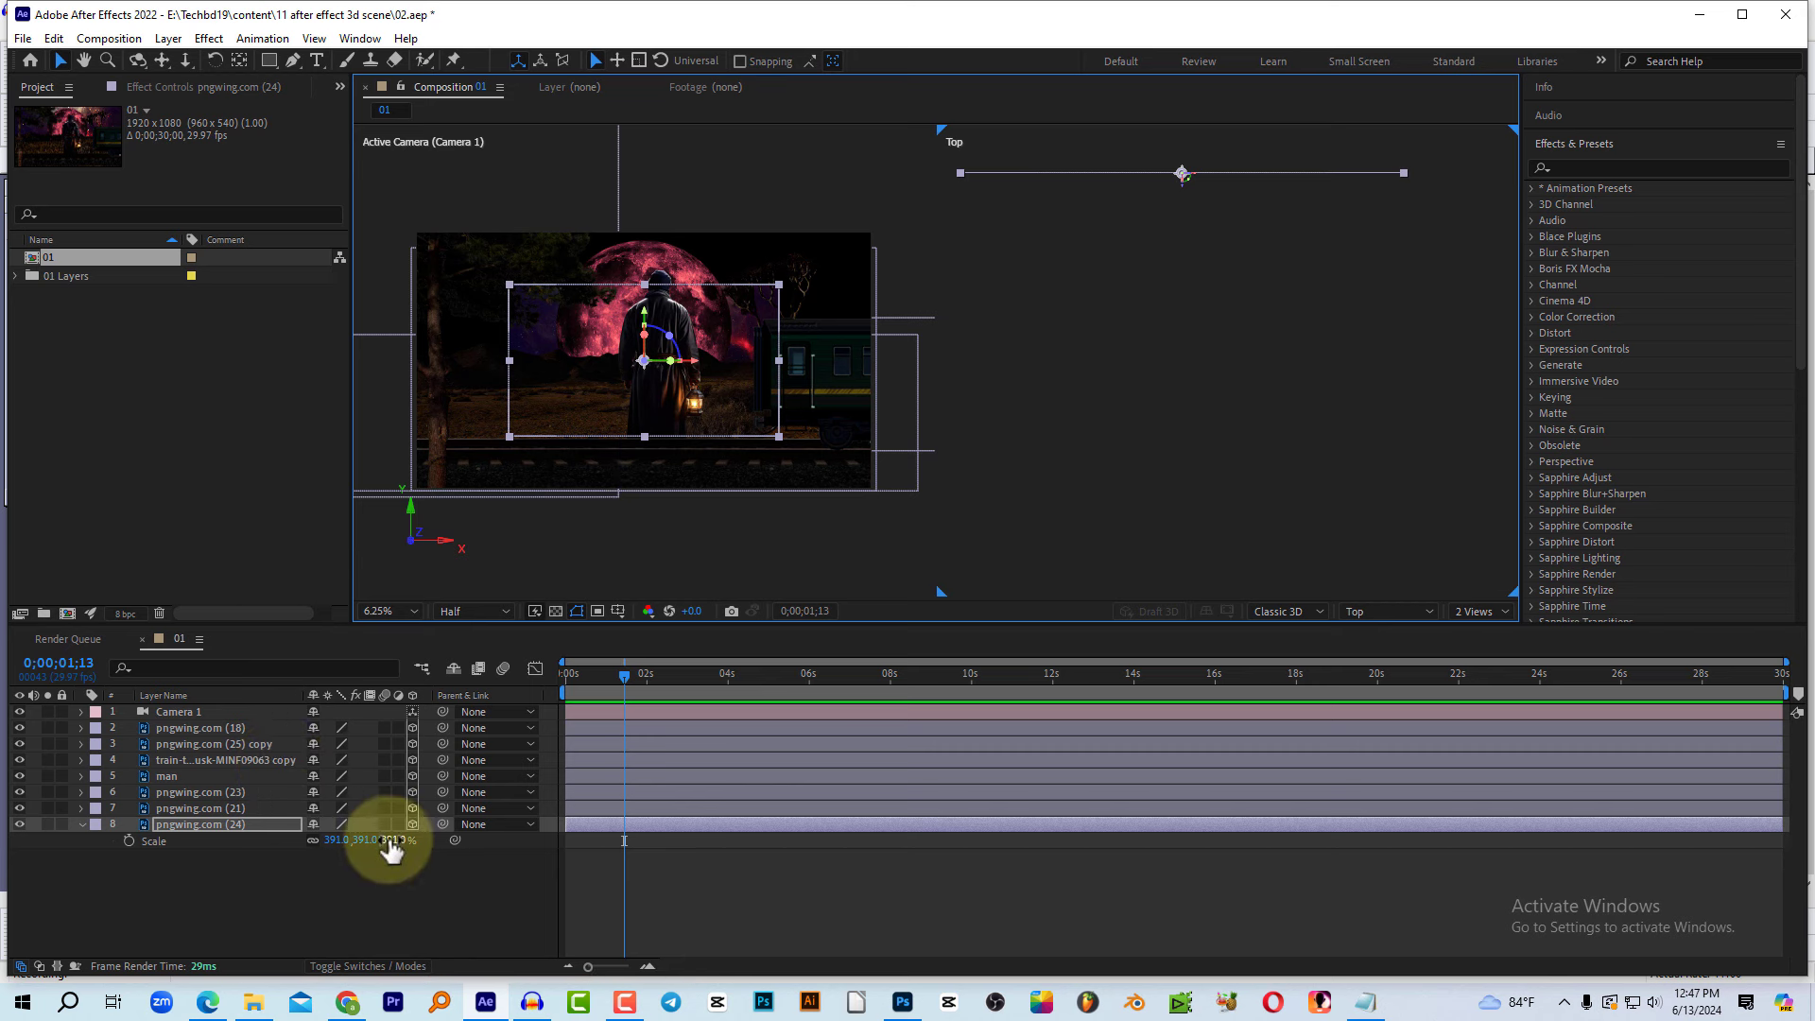
{"action": "left_click_drag", "start_coordinate": [391, 848], "coordinate": [629, 815]}
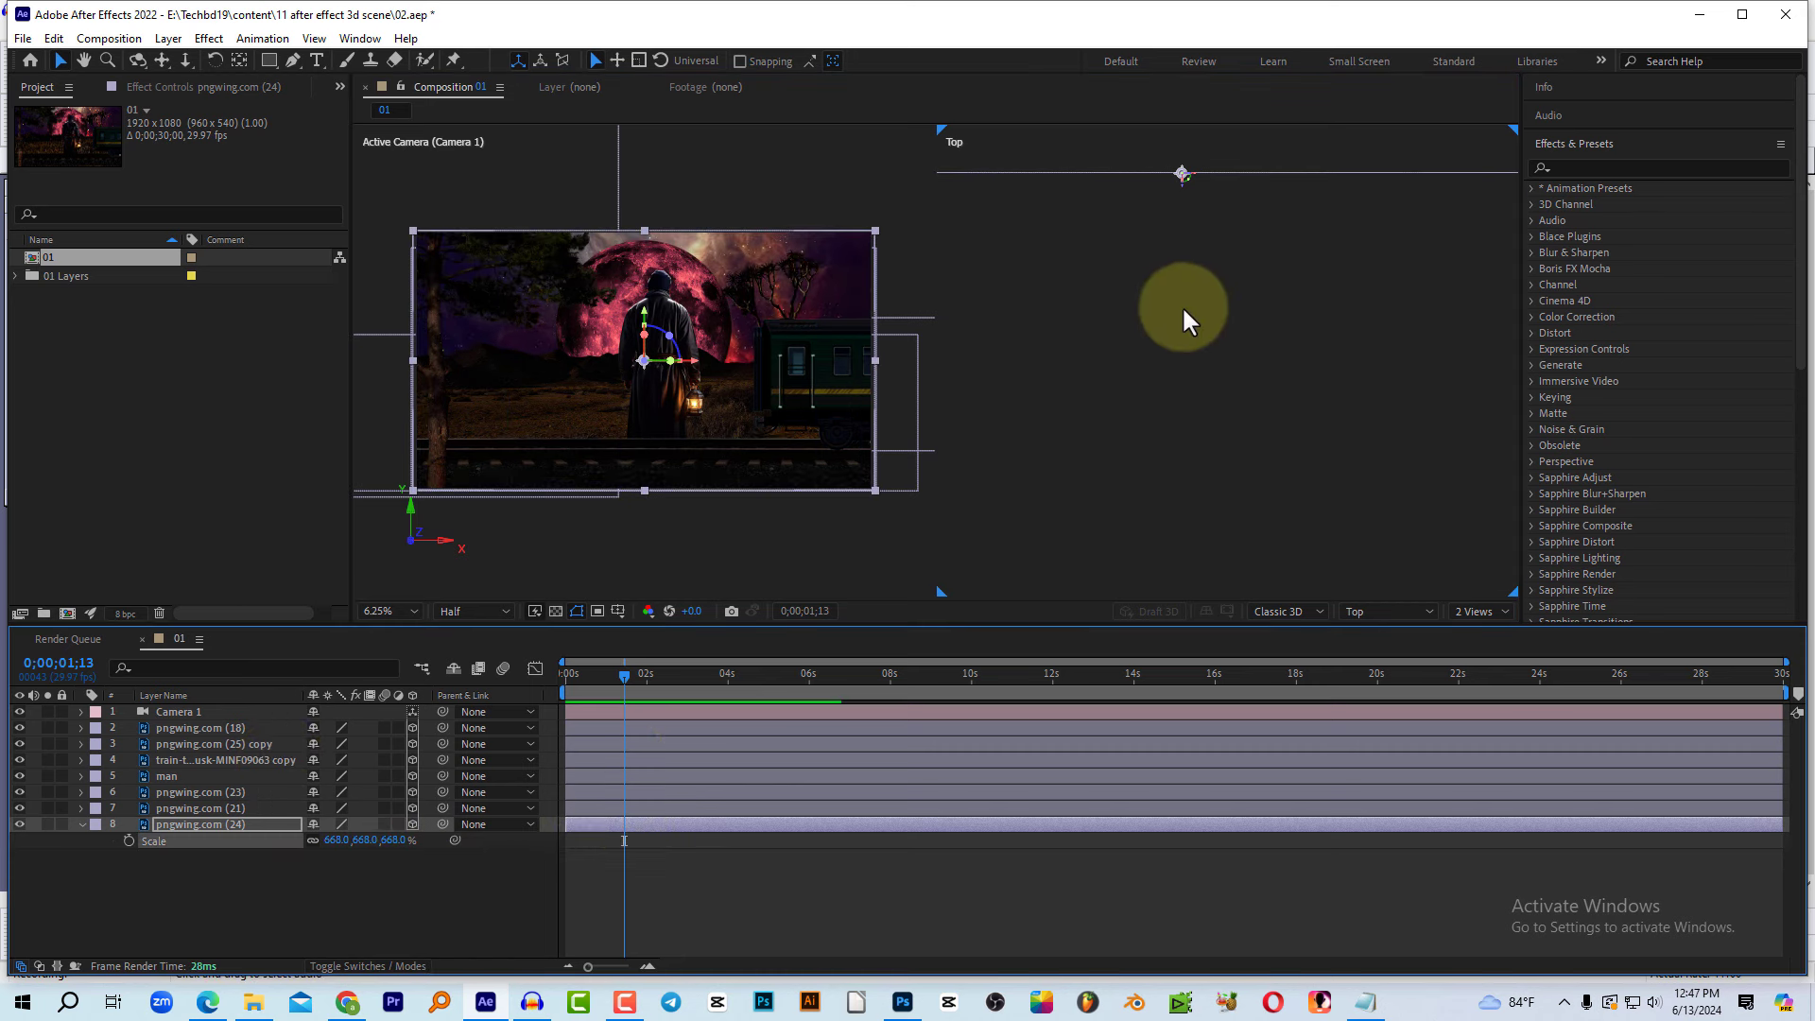
{"action": "left_click_drag", "start_coordinate": [1208, 466], "coordinate": [1163, 388]}
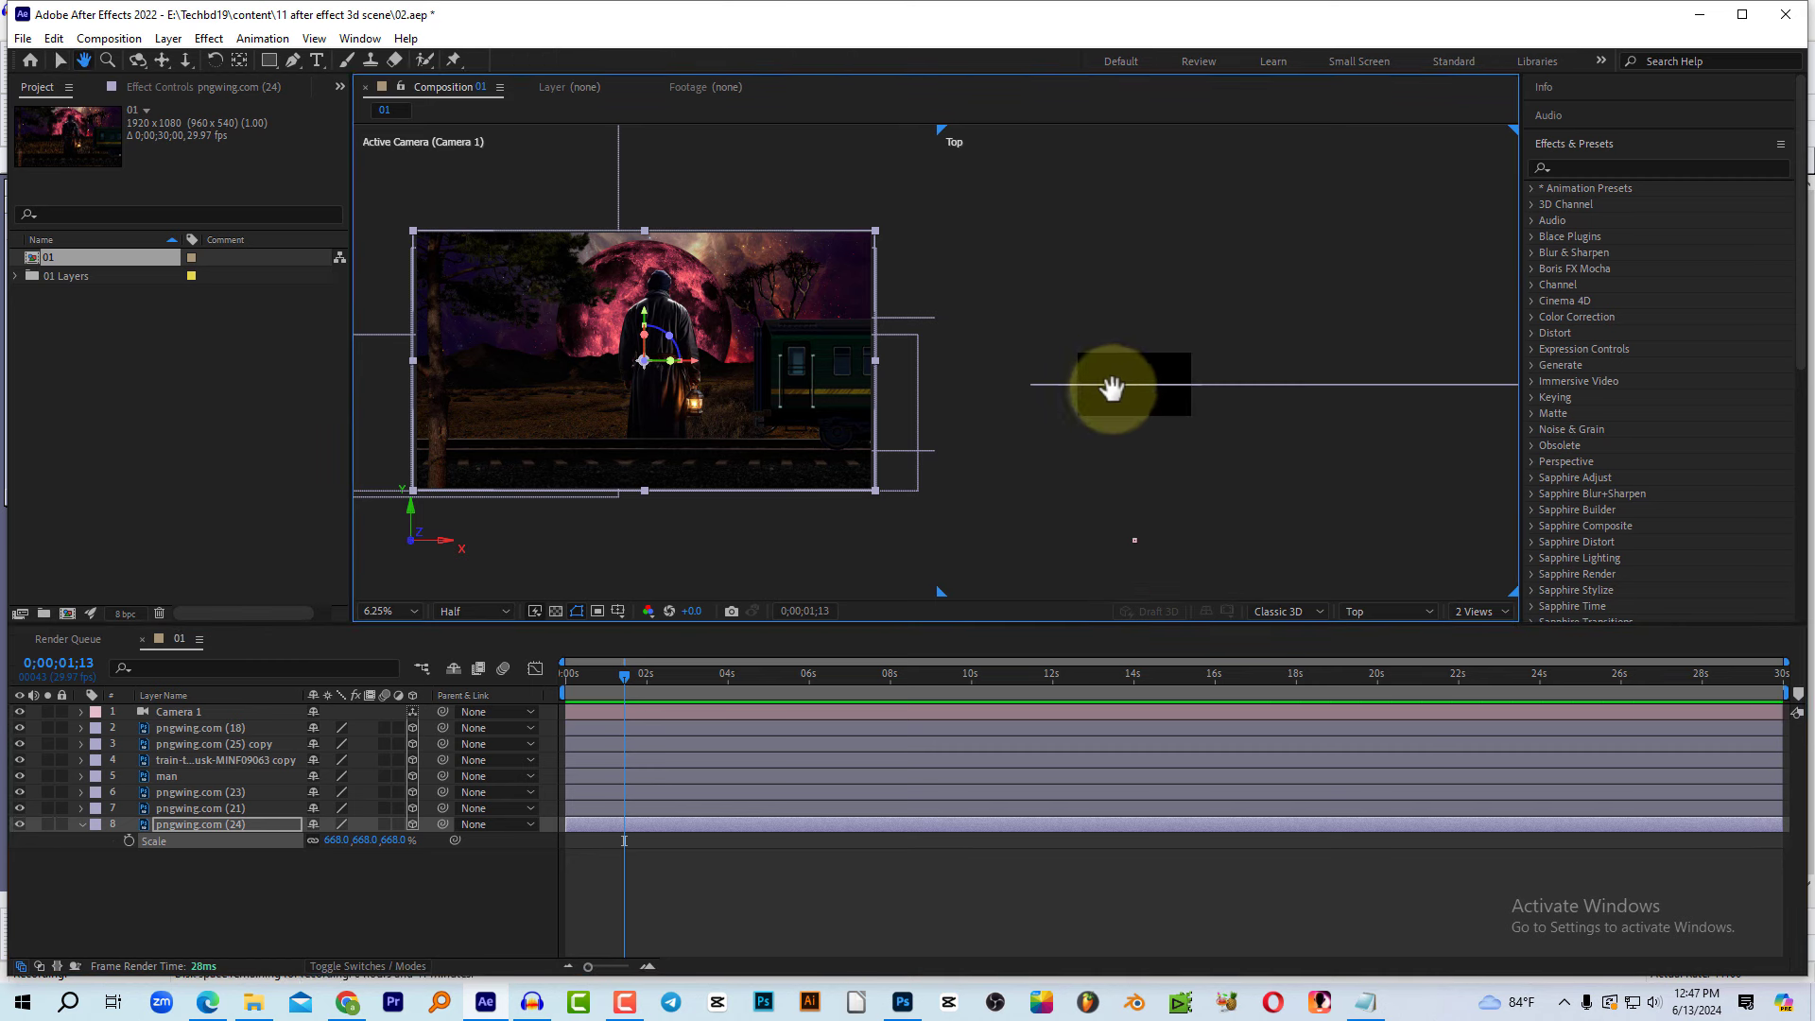
{"action": "key", "text": "v"}
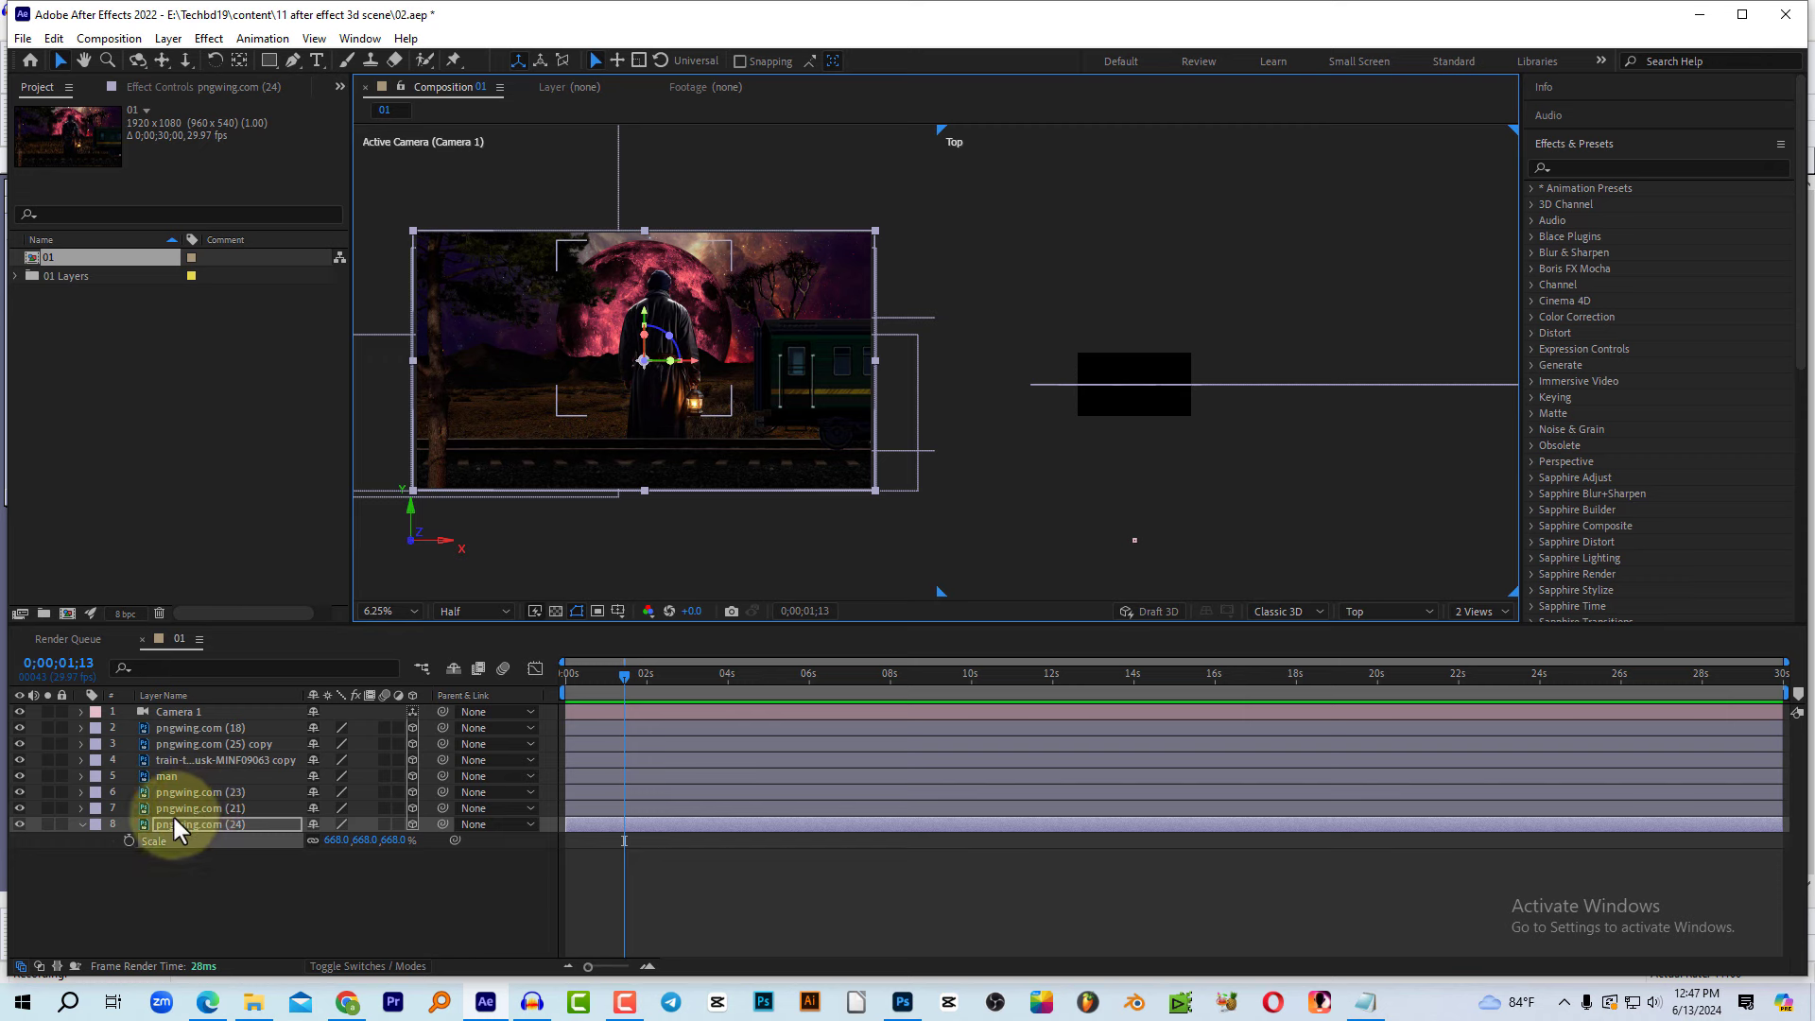
Step: Push the pngwing.com (21) layer further back along Z in the Top view
{"action": "left_click", "coordinate": [195, 808]}
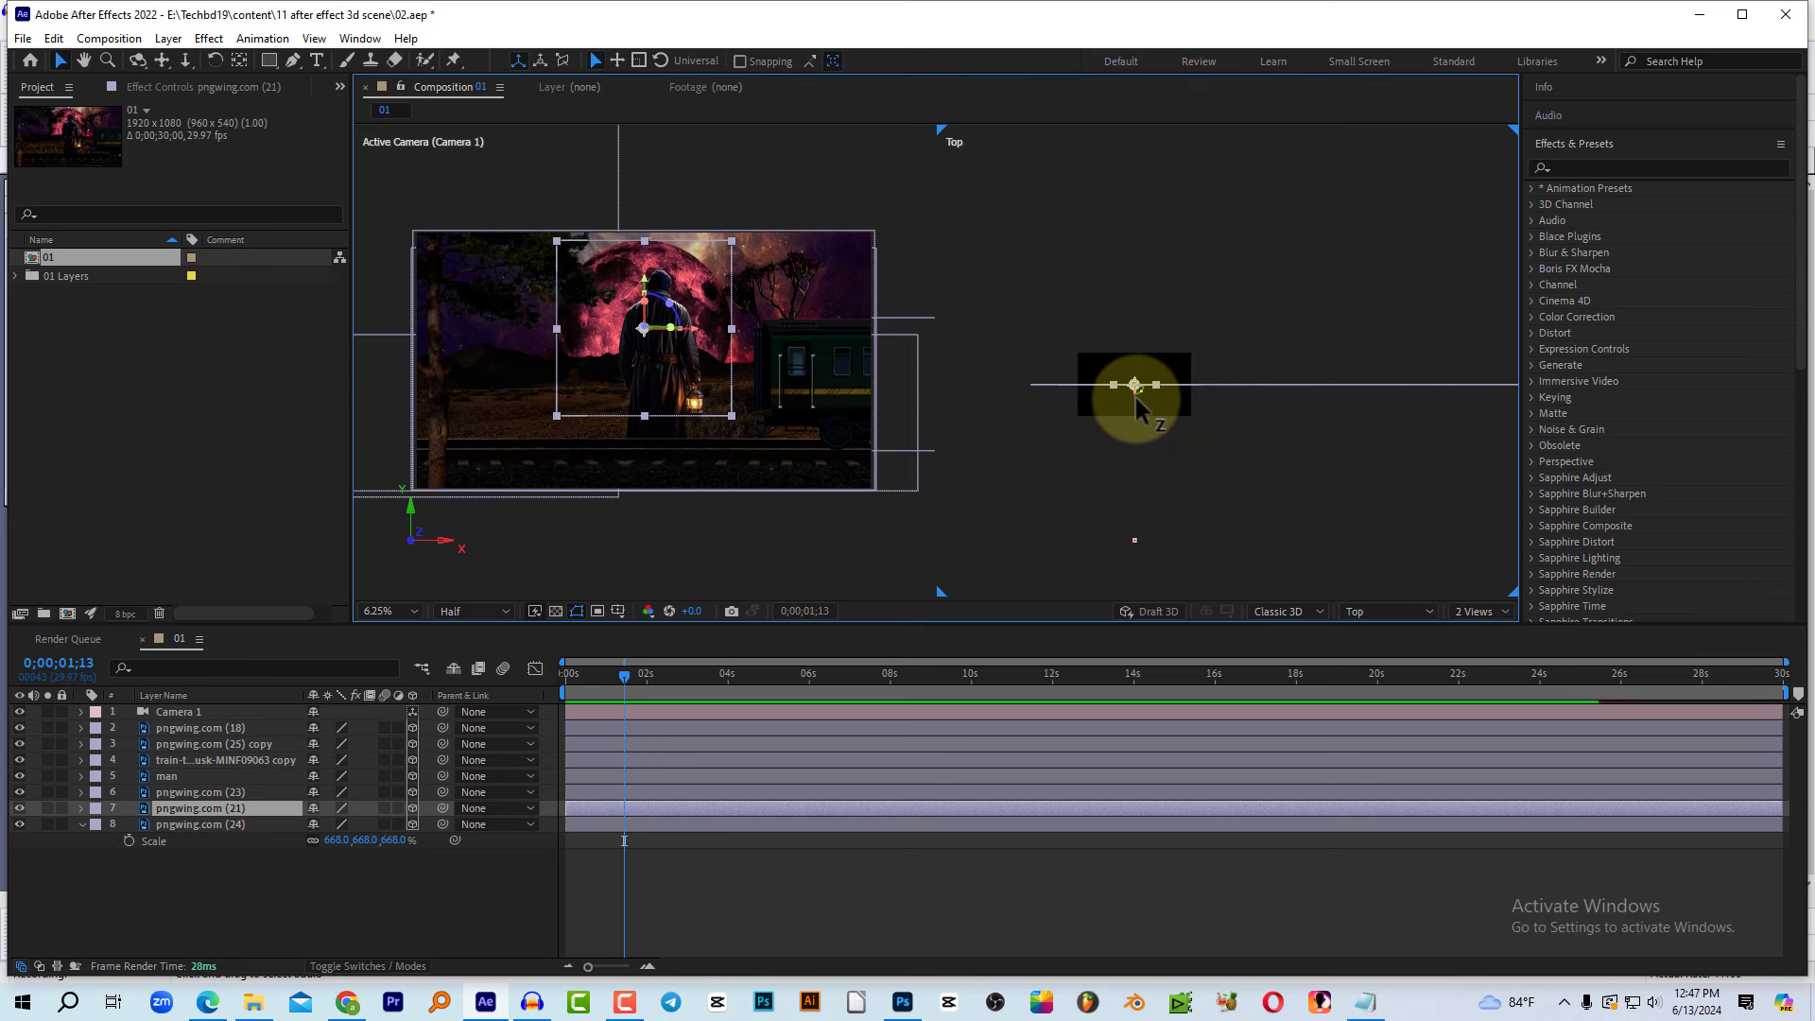
{"action": "left_click_drag", "start_coordinate": [1135, 394], "coordinate": [1138, 194]}
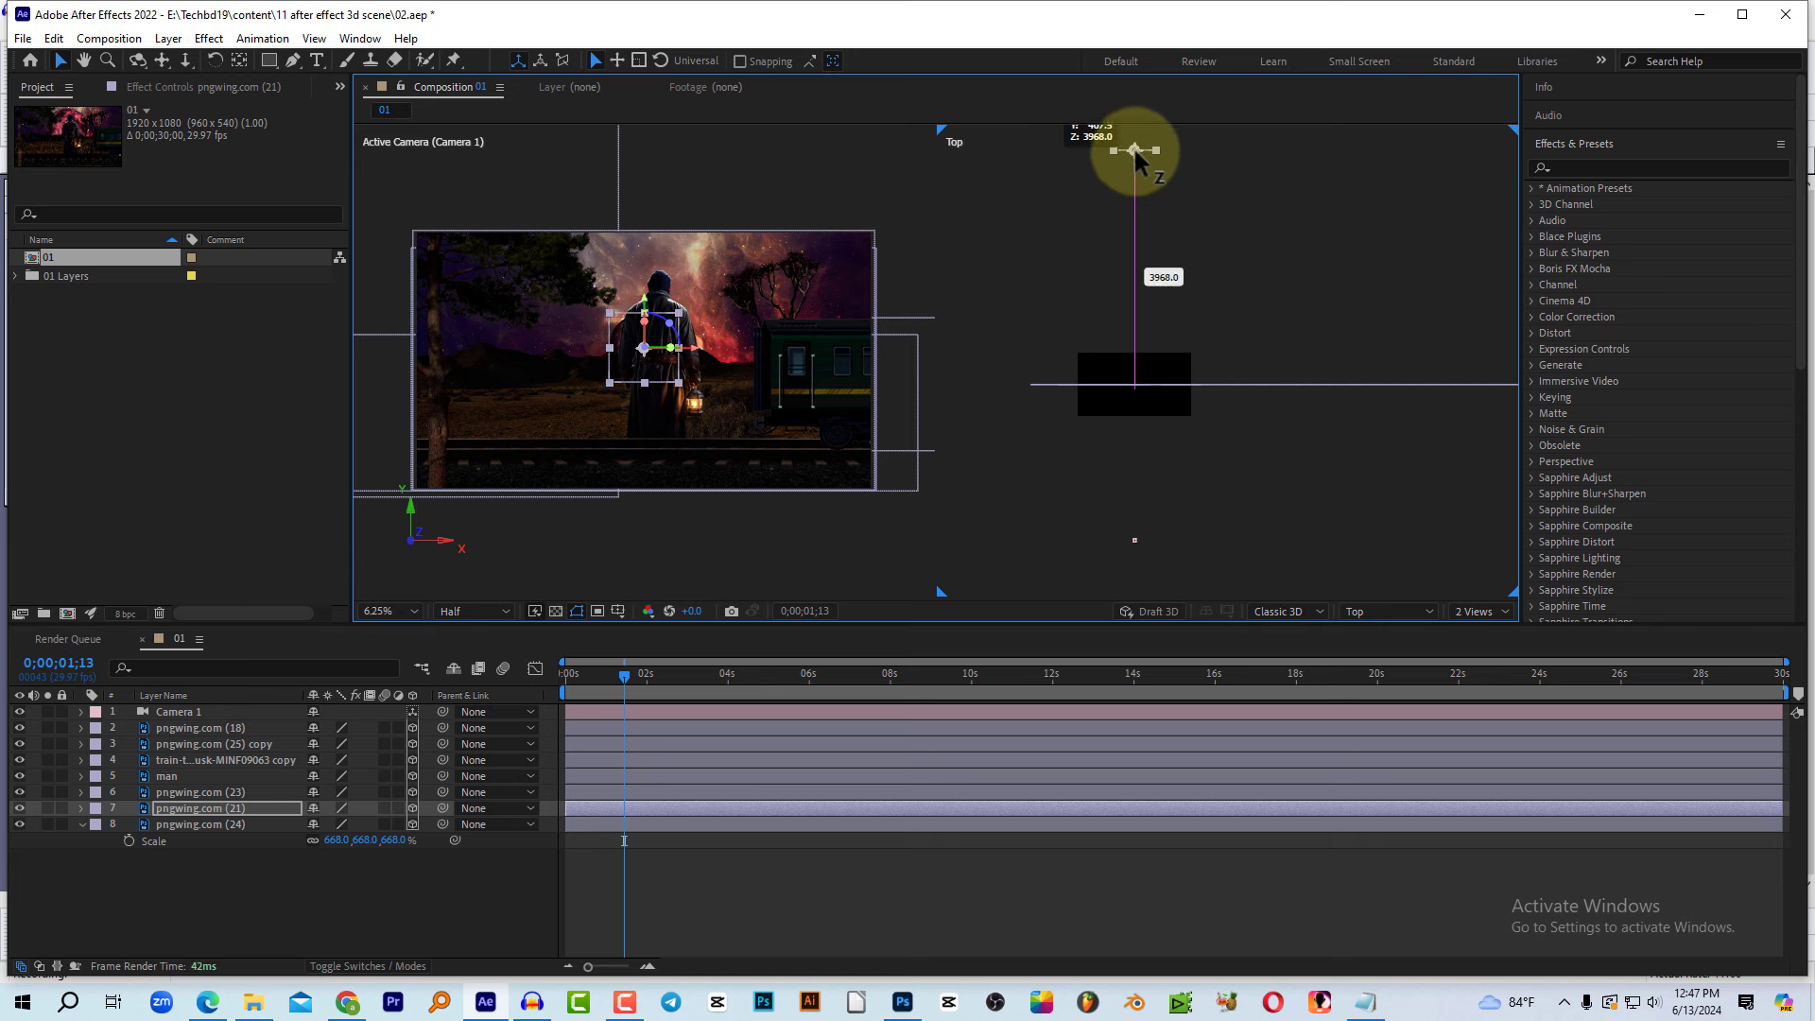
{"action": "left_click_drag", "start_coordinate": [1138, 196], "coordinate": [1134, 130]}
{"action": "key", "text": "h"}
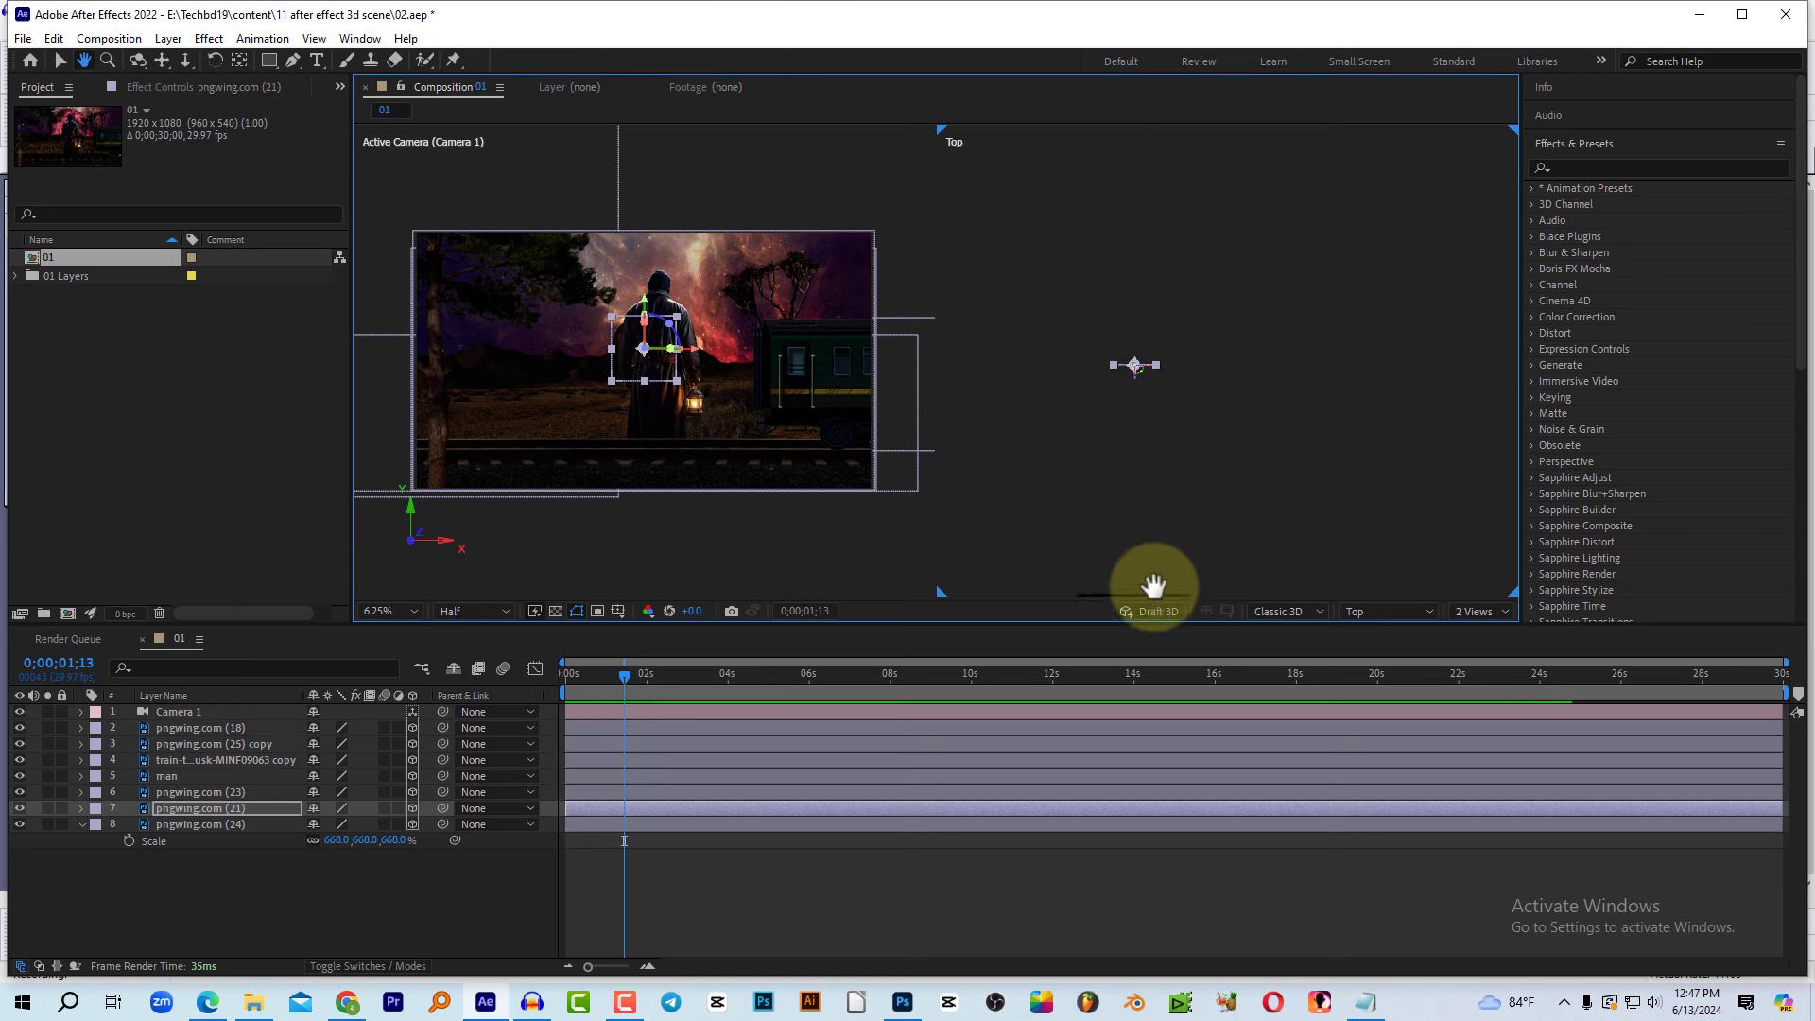
{"action": "left_click_drag", "start_coordinate": [1154, 248], "coordinate": [1146, 615]}
{"action": "key", "text": "v"}
{"action": "left_click_drag", "start_coordinate": [1134, 388], "coordinate": [1130, 201]}
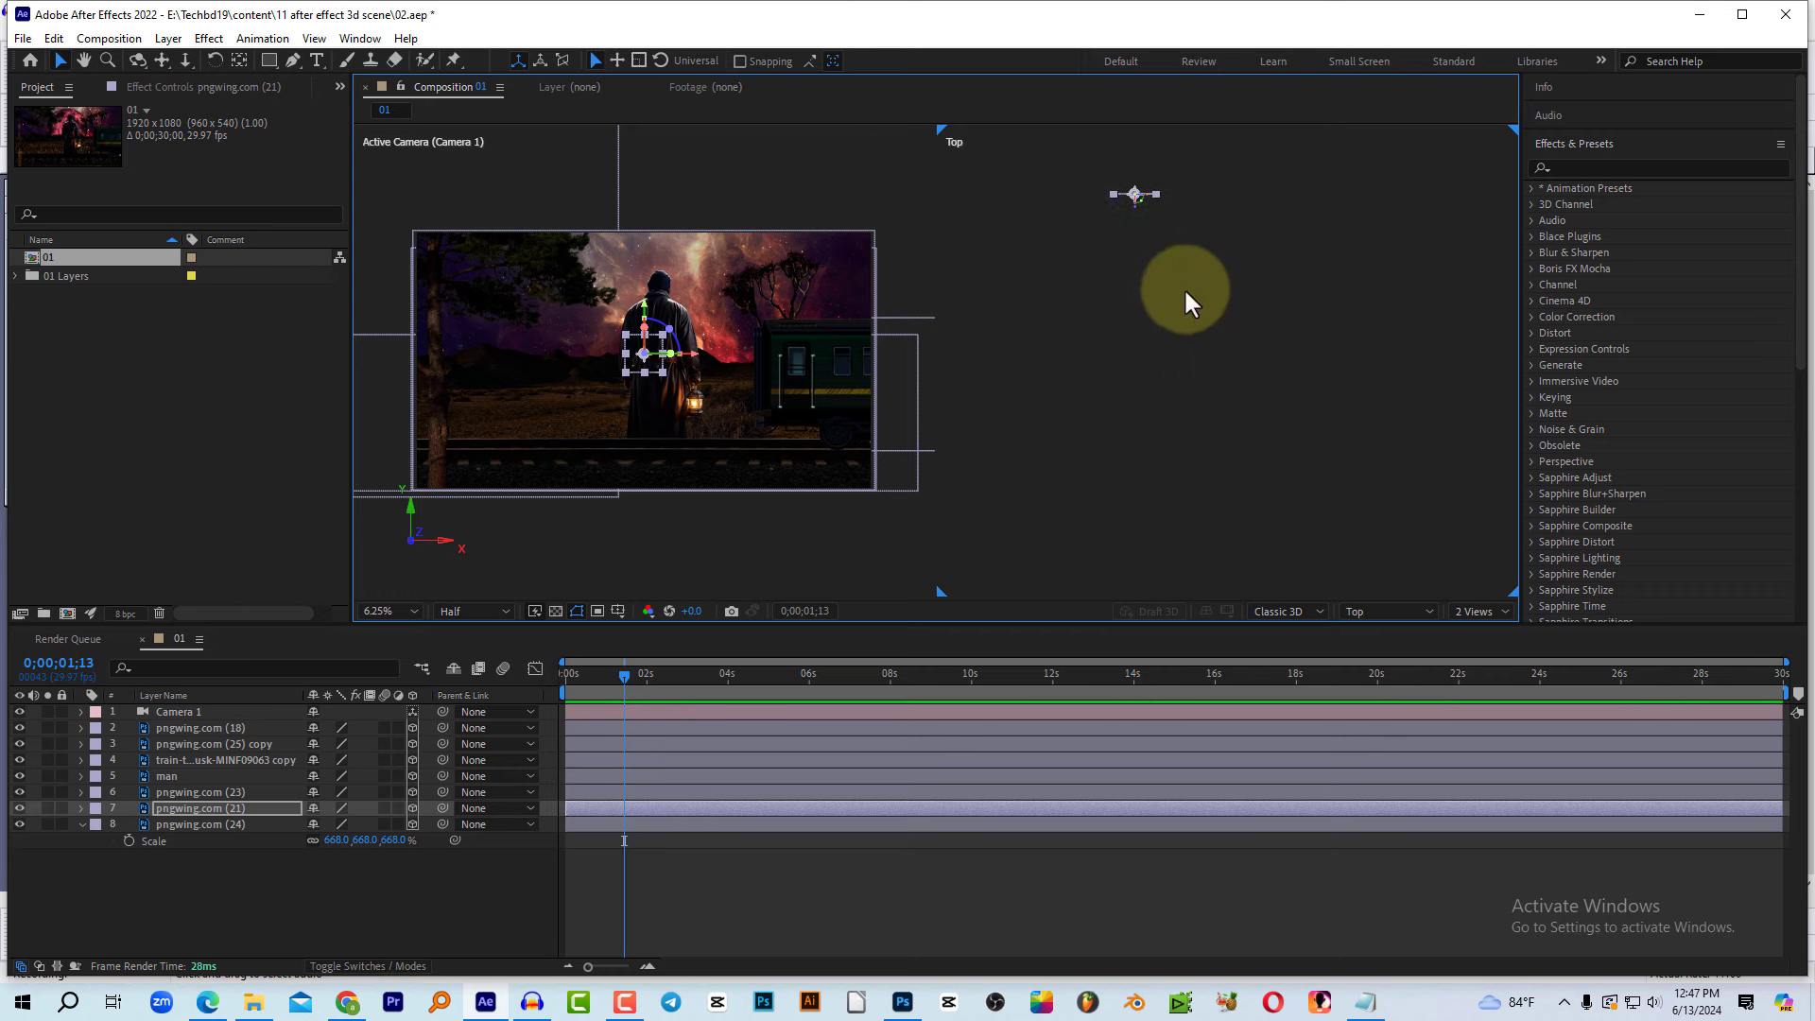
{"action": "left_click_drag", "start_coordinate": [1183, 287], "coordinate": [1175, 608]}
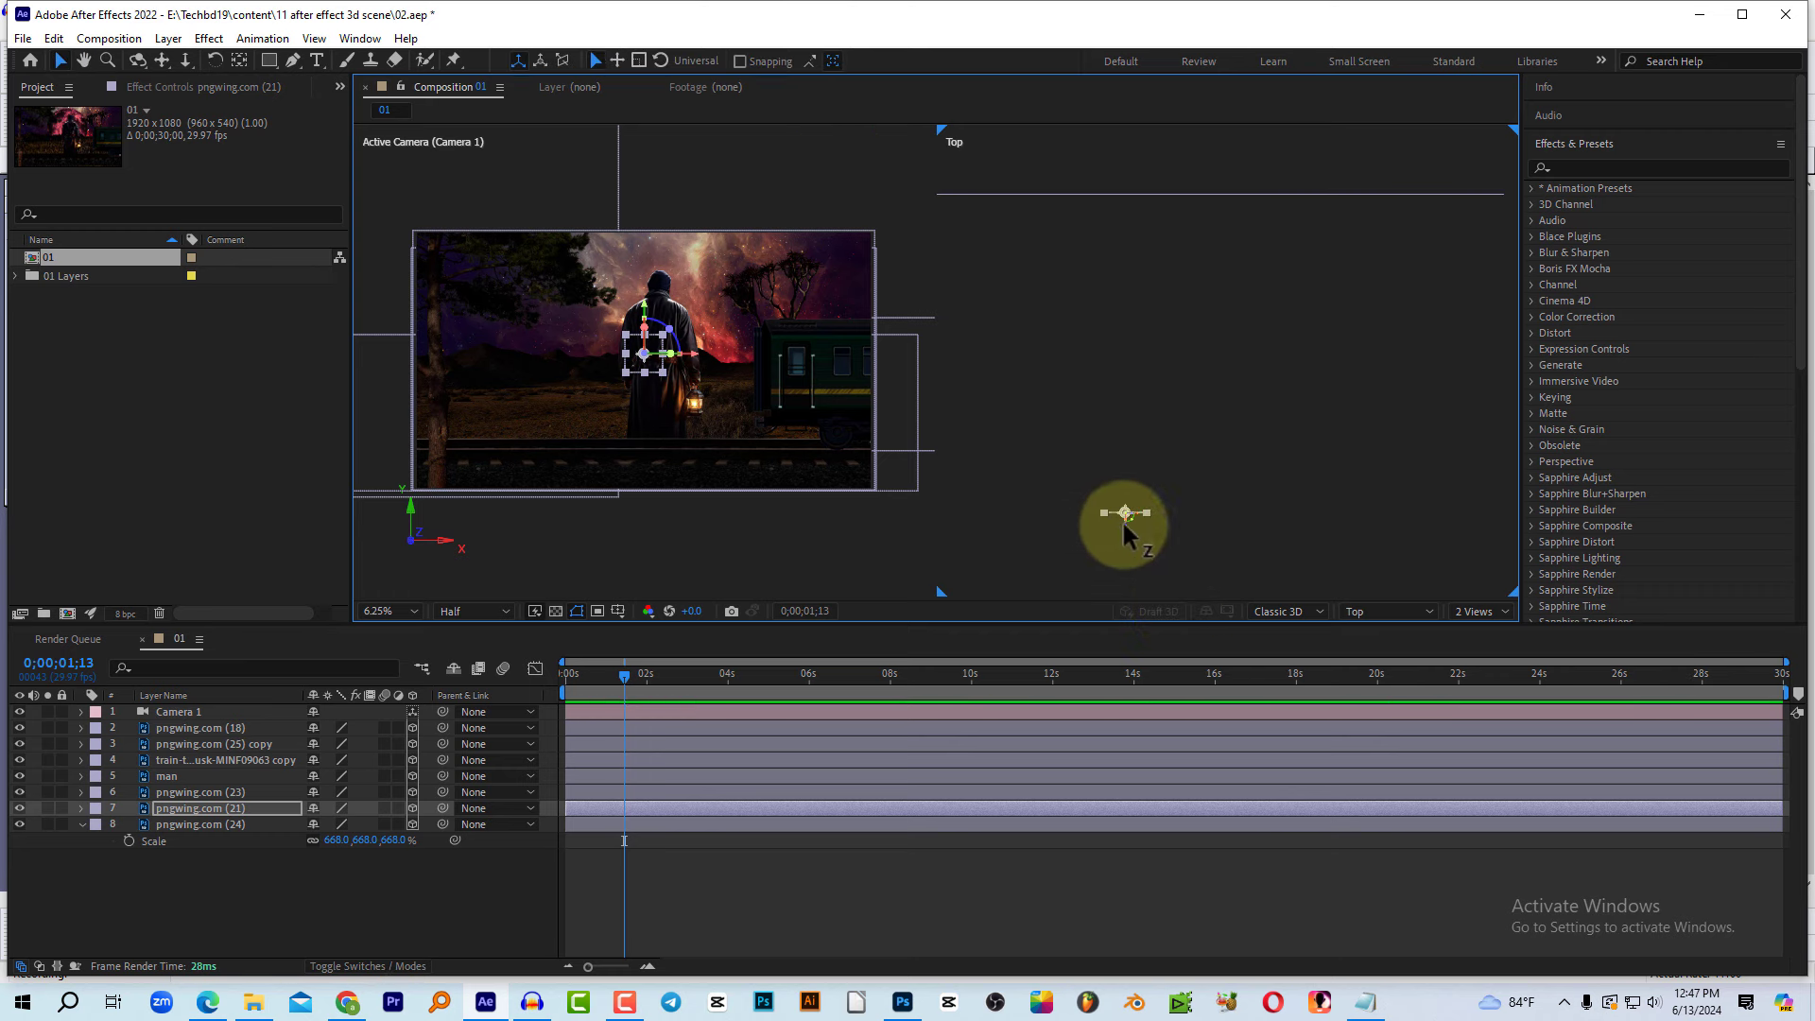
{"action": "mouse_move", "coordinate": [1121, 528]}
{"action": "left_mouse_down"}
{"action": "mouse_move", "coordinate": [1115, 380]}
{"action": "mouse_move", "coordinate": [1123, 435]}
{"action": "left_mouse_up"}
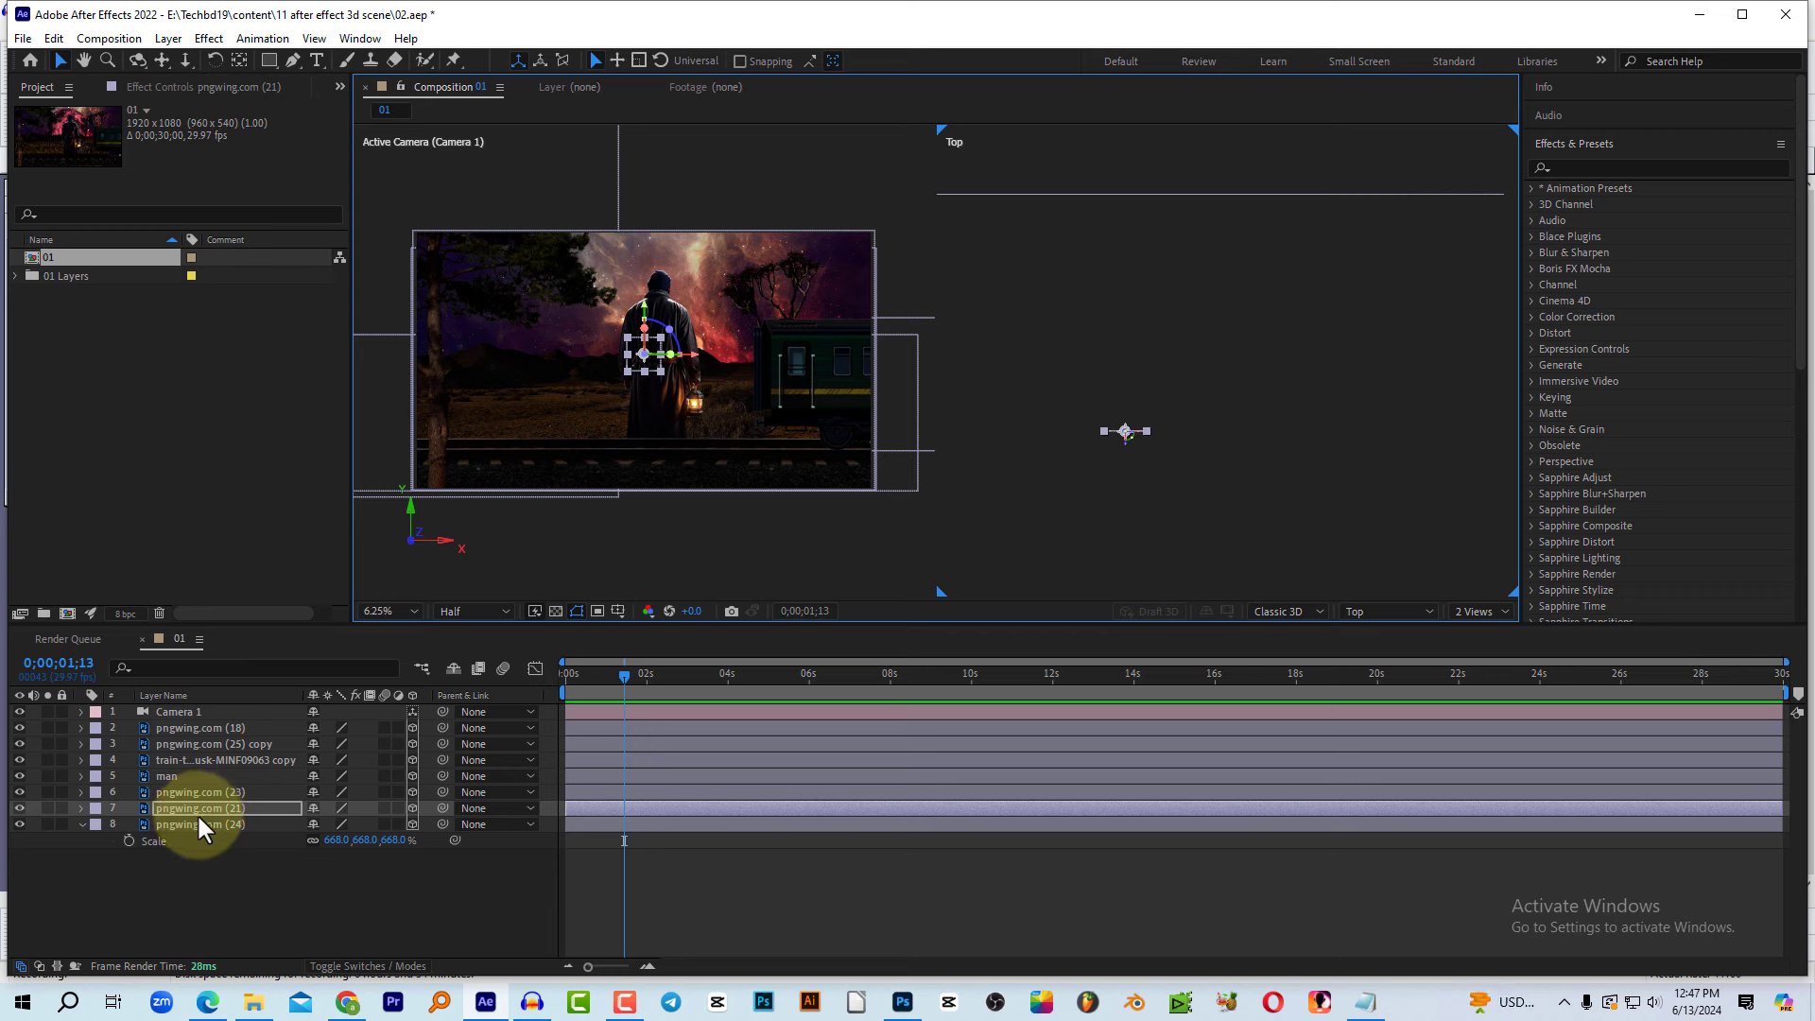
Step: Enlarge the pngwing.com (21) moon layer to 562%
{"action": "key", "text": "s"}
{"action": "left_click_drag", "start_coordinate": [393, 824], "coordinate": [845, 837]}
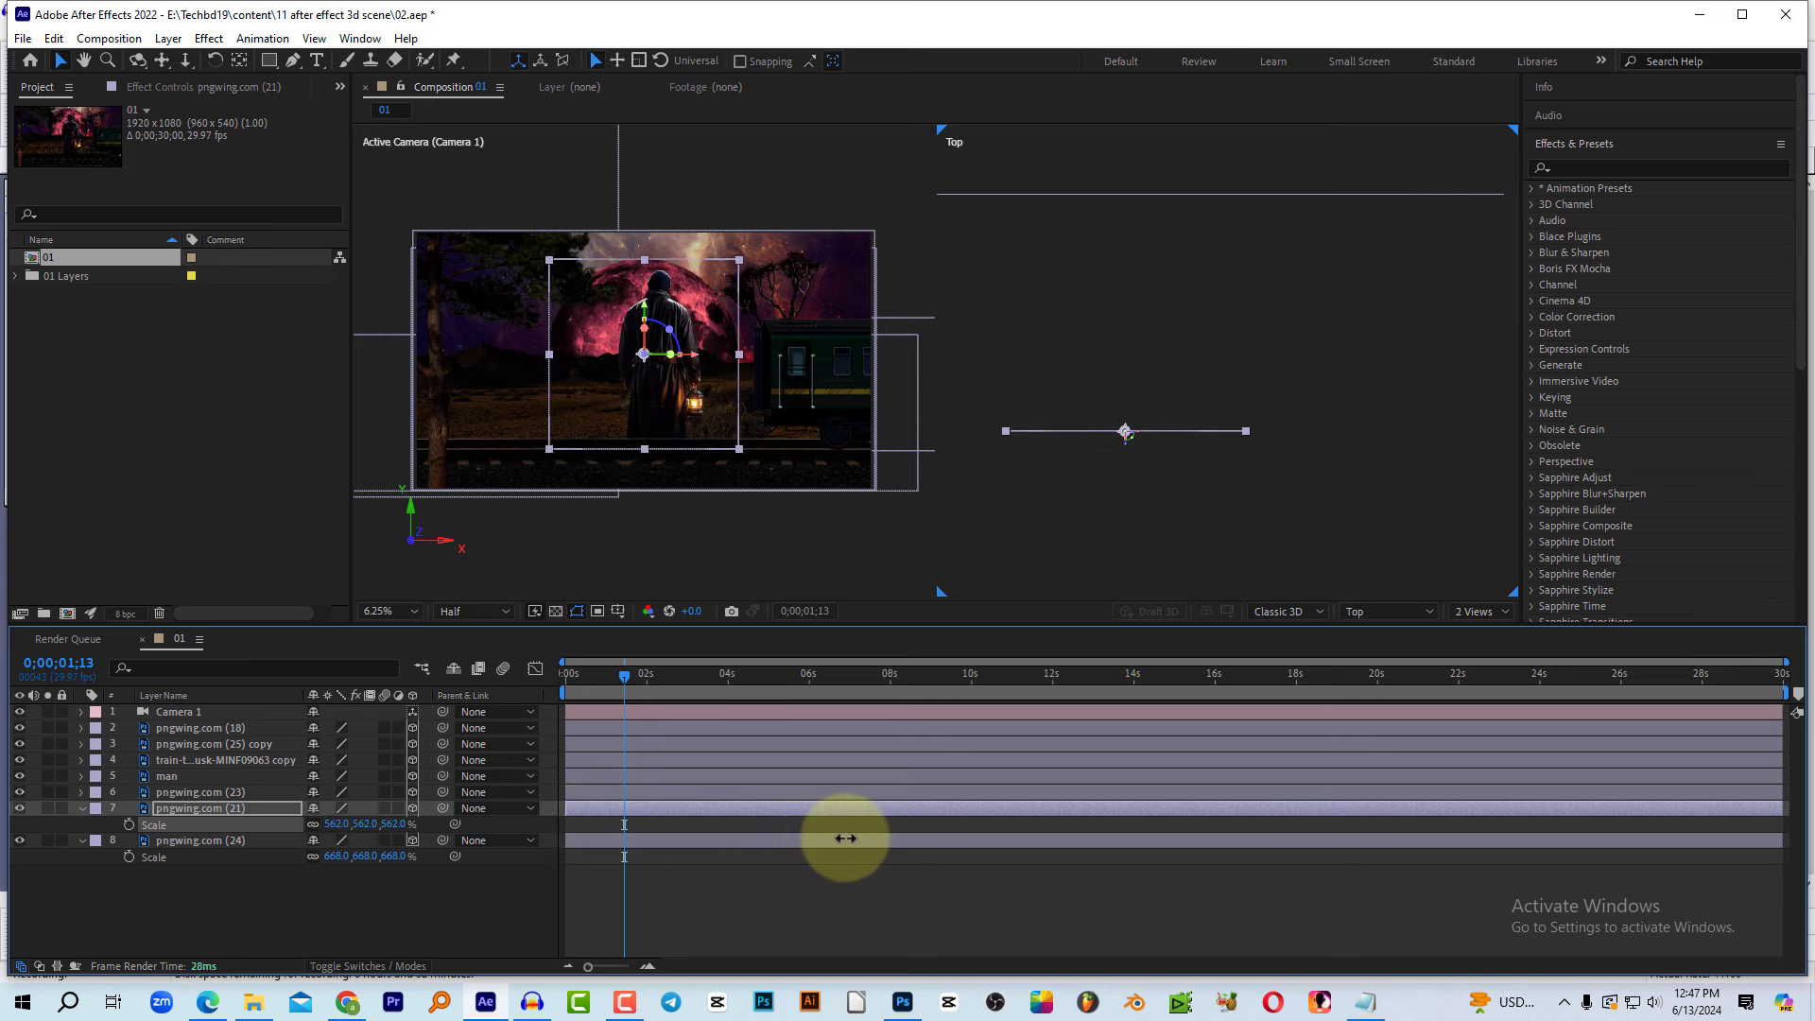
{"action": "key", "text": "h"}
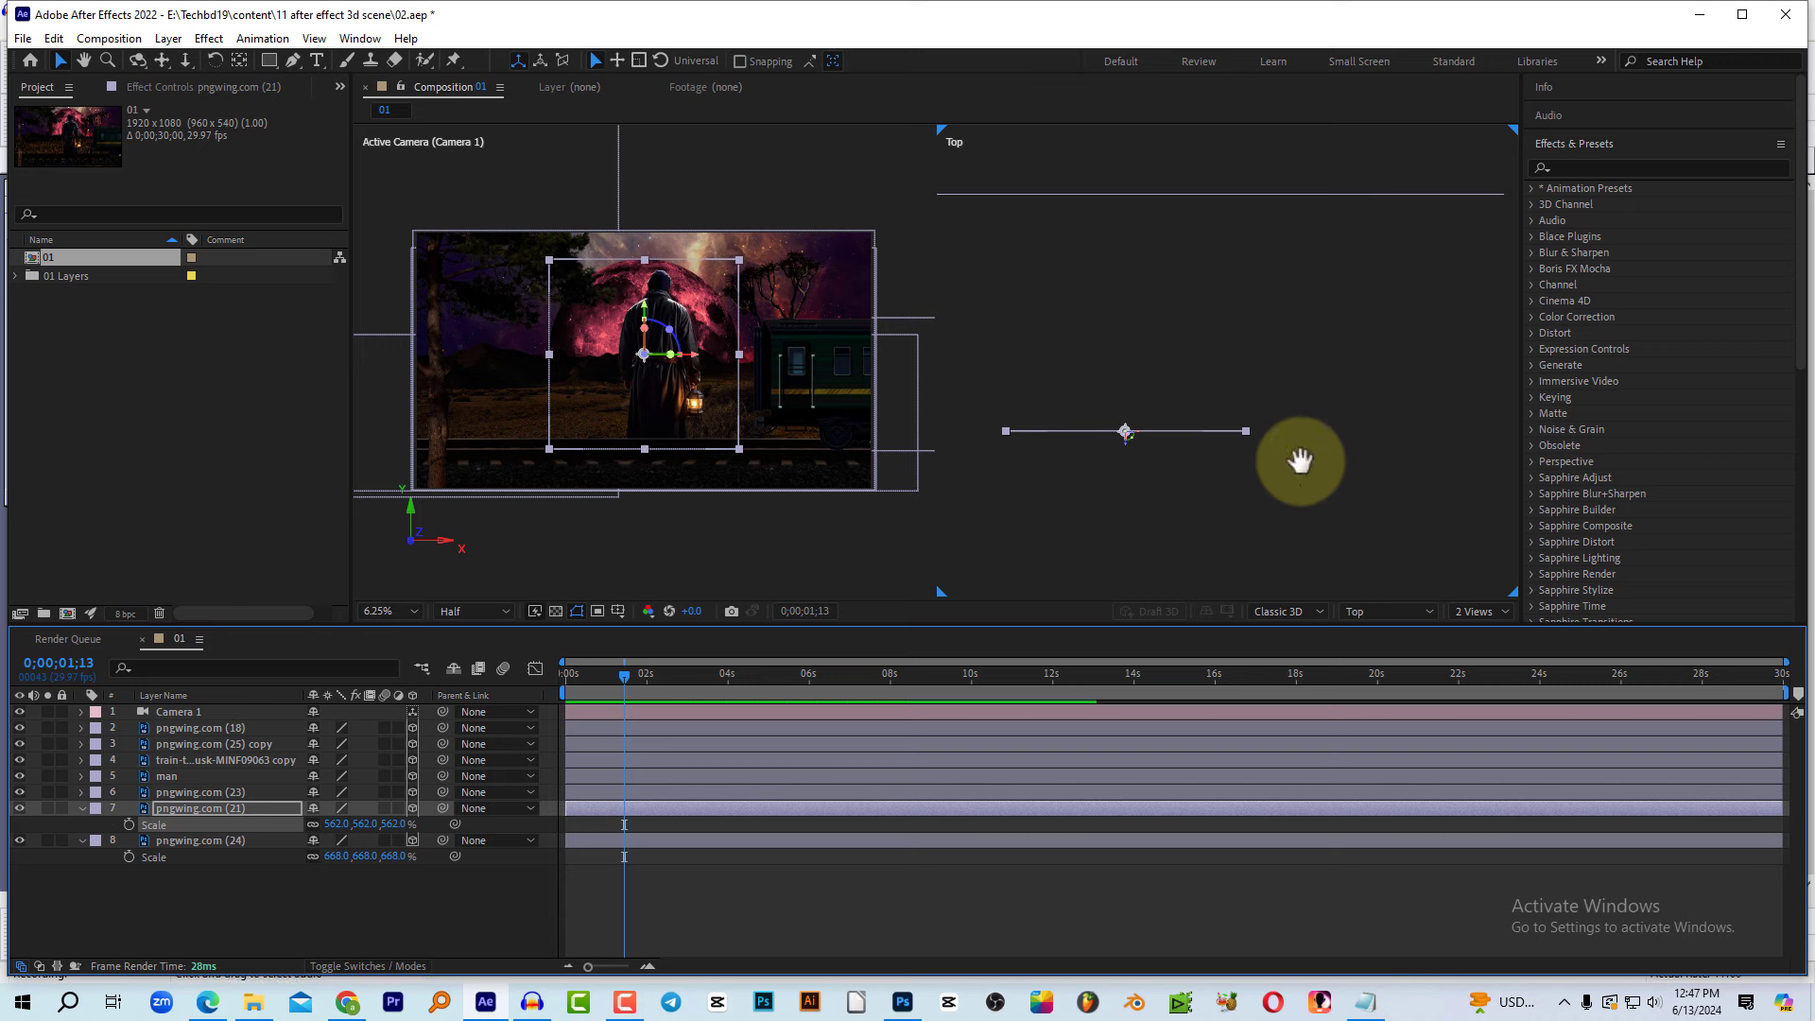
{"action": "mouse_move", "coordinate": [1288, 476]}
{"action": "left_mouse_down"}
{"action": "mouse_move", "coordinate": [1306, 249]}
{"action": "mouse_move", "coordinate": [1224, 284]}
{"action": "left_mouse_up"}
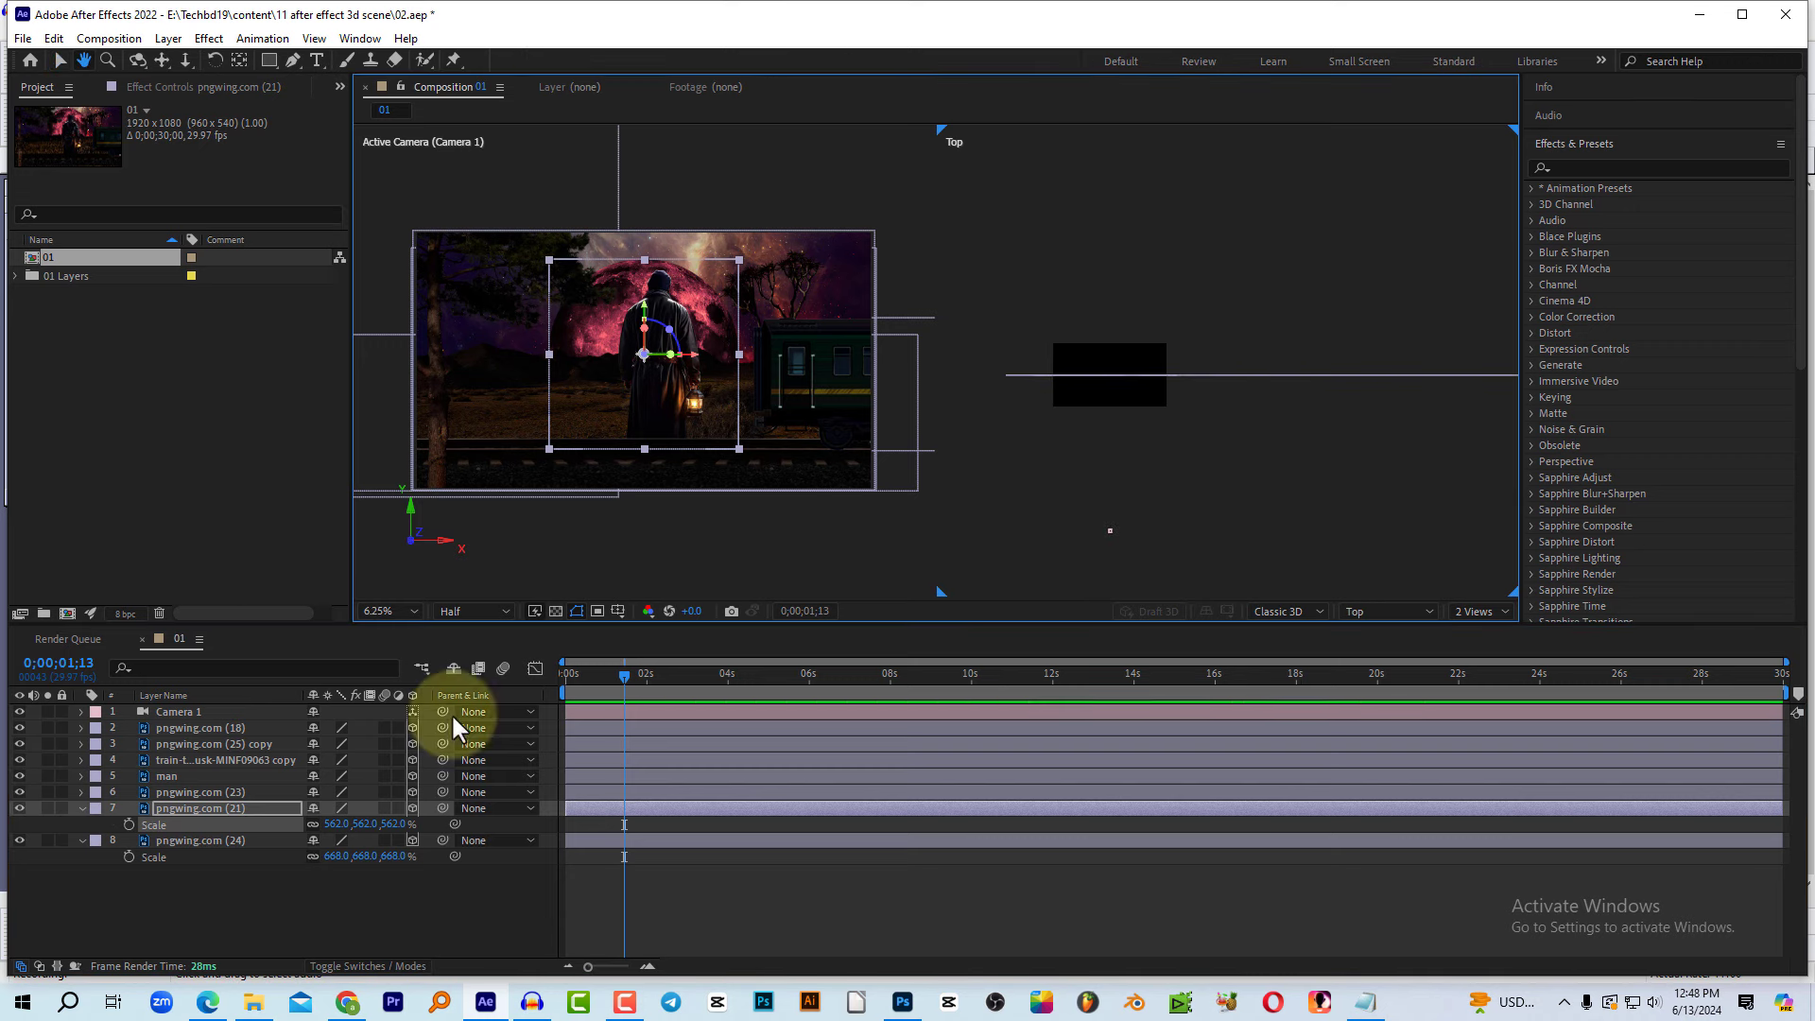
{"action": "key", "text": "v"}
{"action": "left_click", "coordinate": [208, 793]}
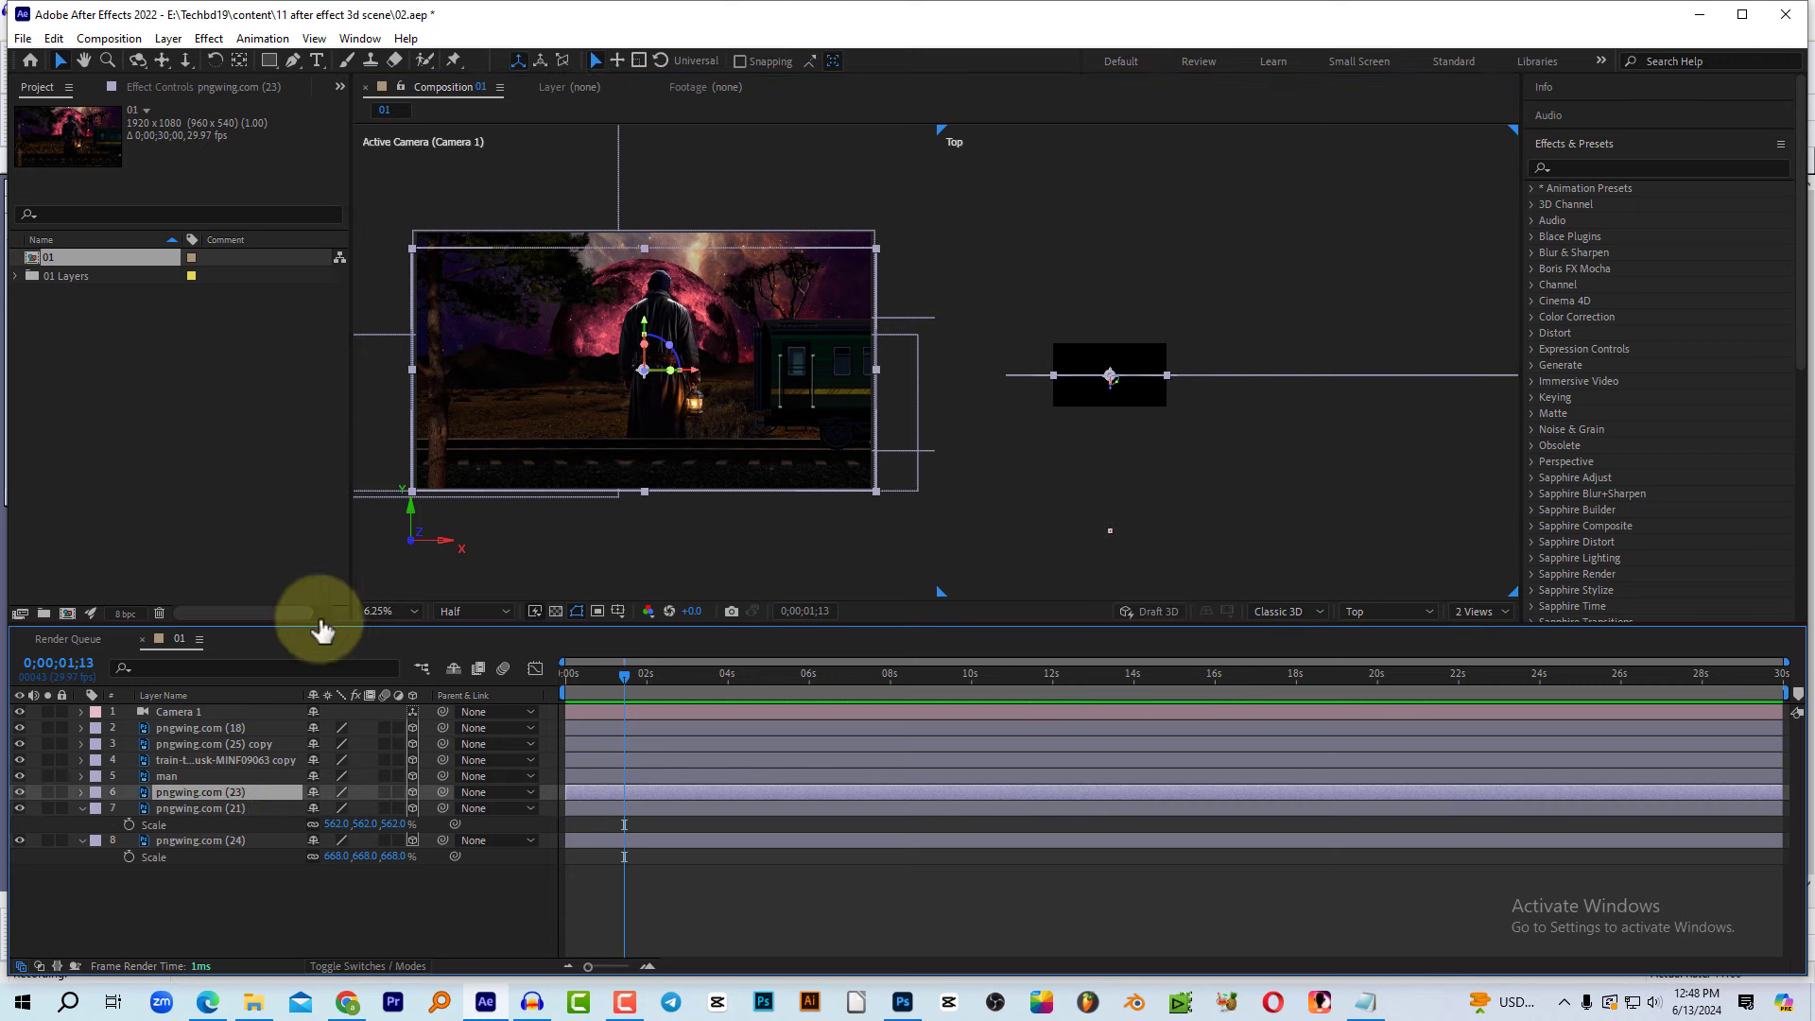
Step: Push the pngwing.com (23) layer back in depth to Z 7940
{"action": "left_click", "coordinate": [17, 792]}
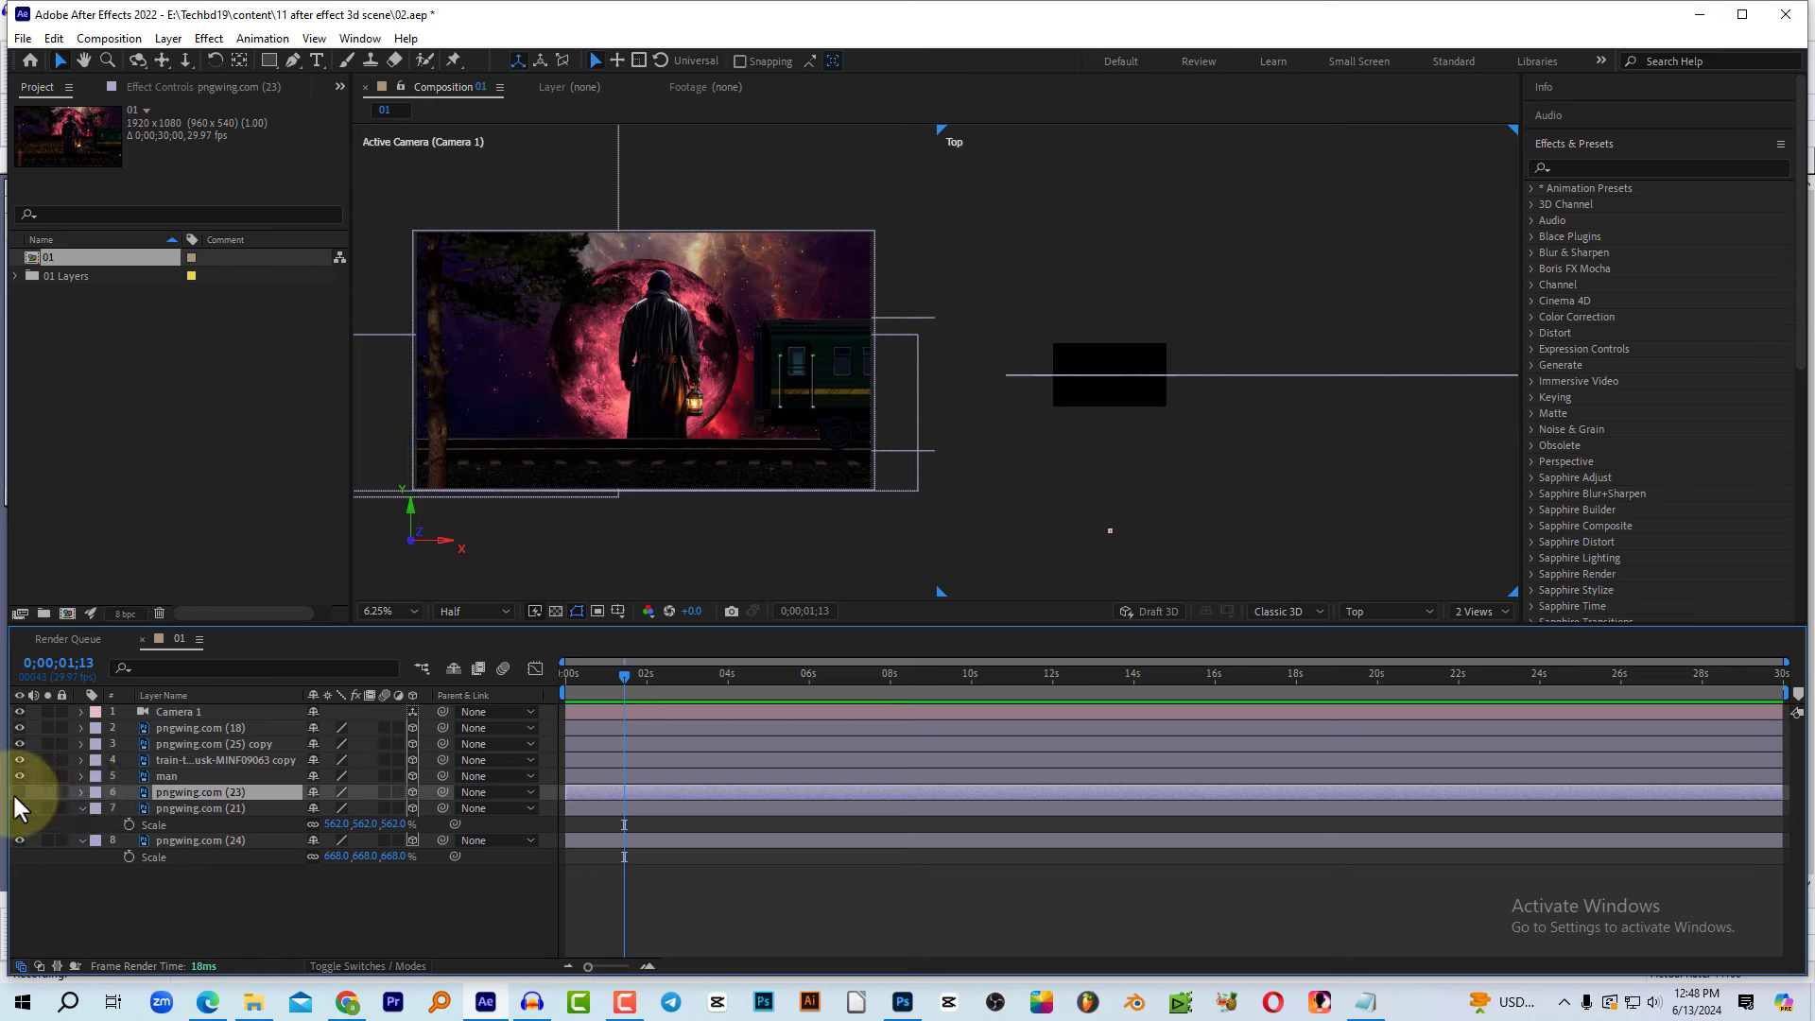
{"action": "left_click", "coordinate": [17, 792]}
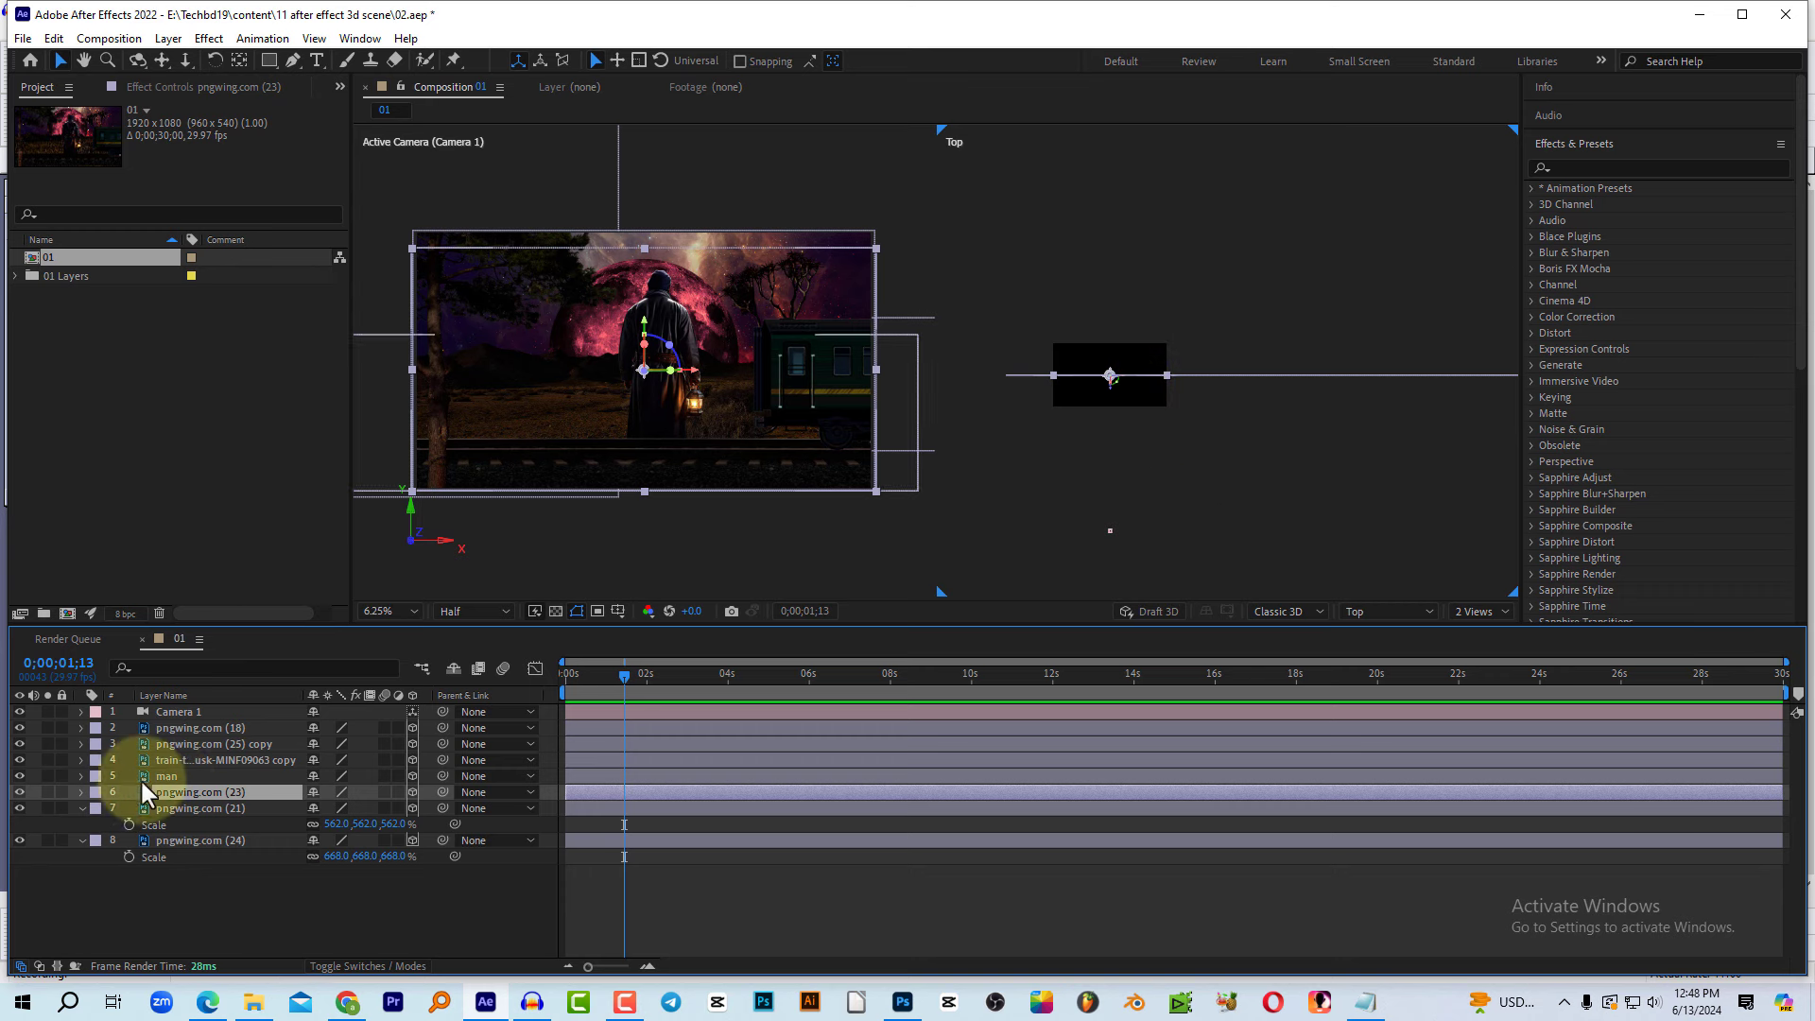
{"action": "left_click", "coordinate": [196, 779]}
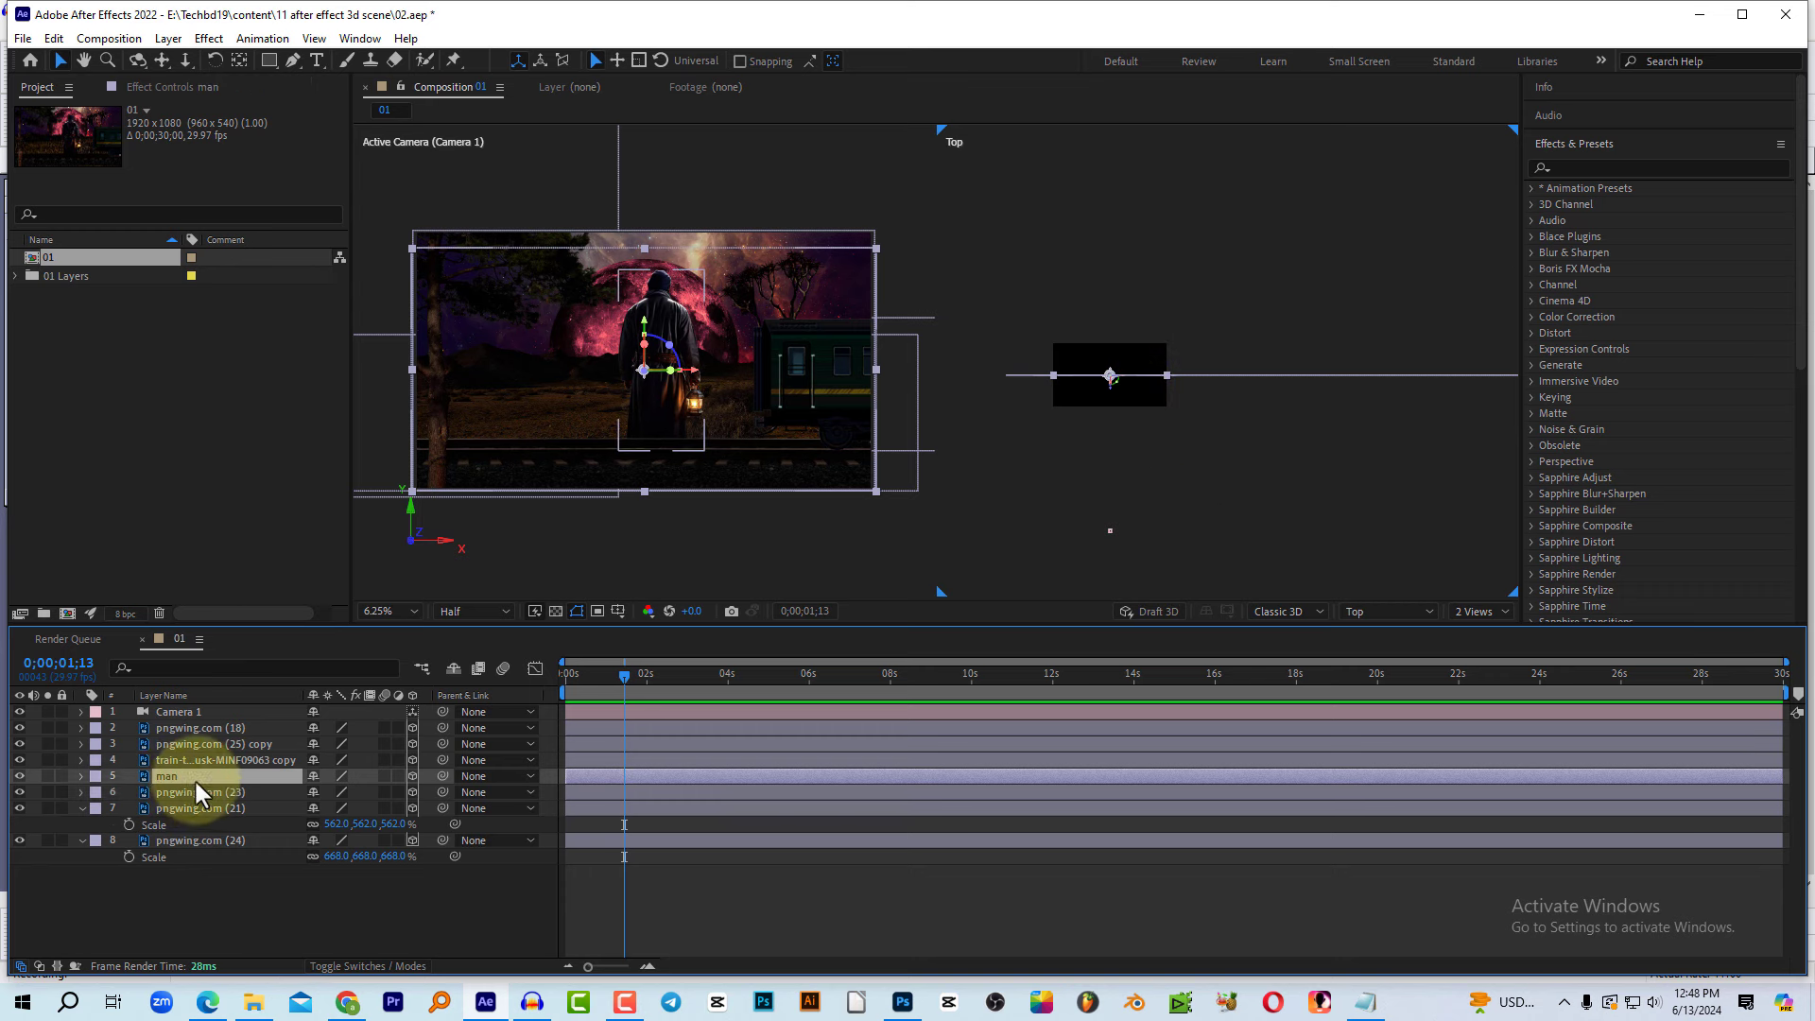
{"action": "left_click", "coordinate": [196, 792]}
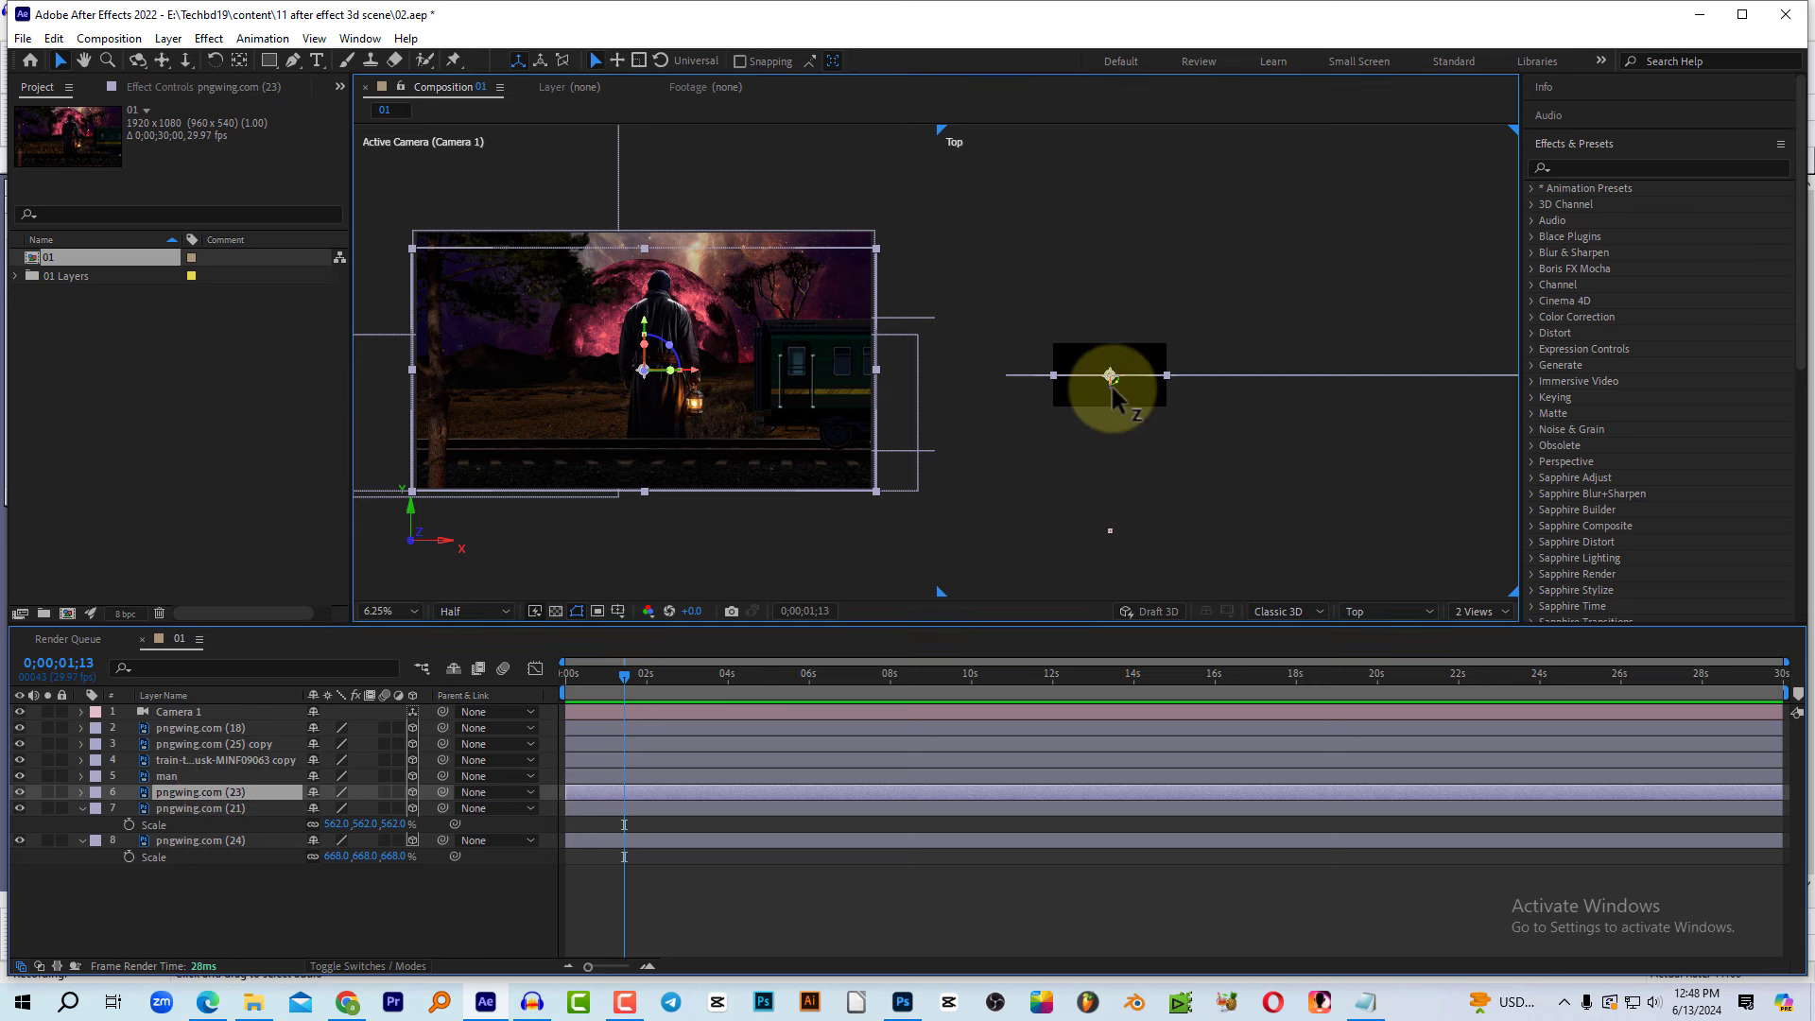
{"action": "left_click_drag", "start_coordinate": [1113, 392], "coordinate": [1146, 175]}
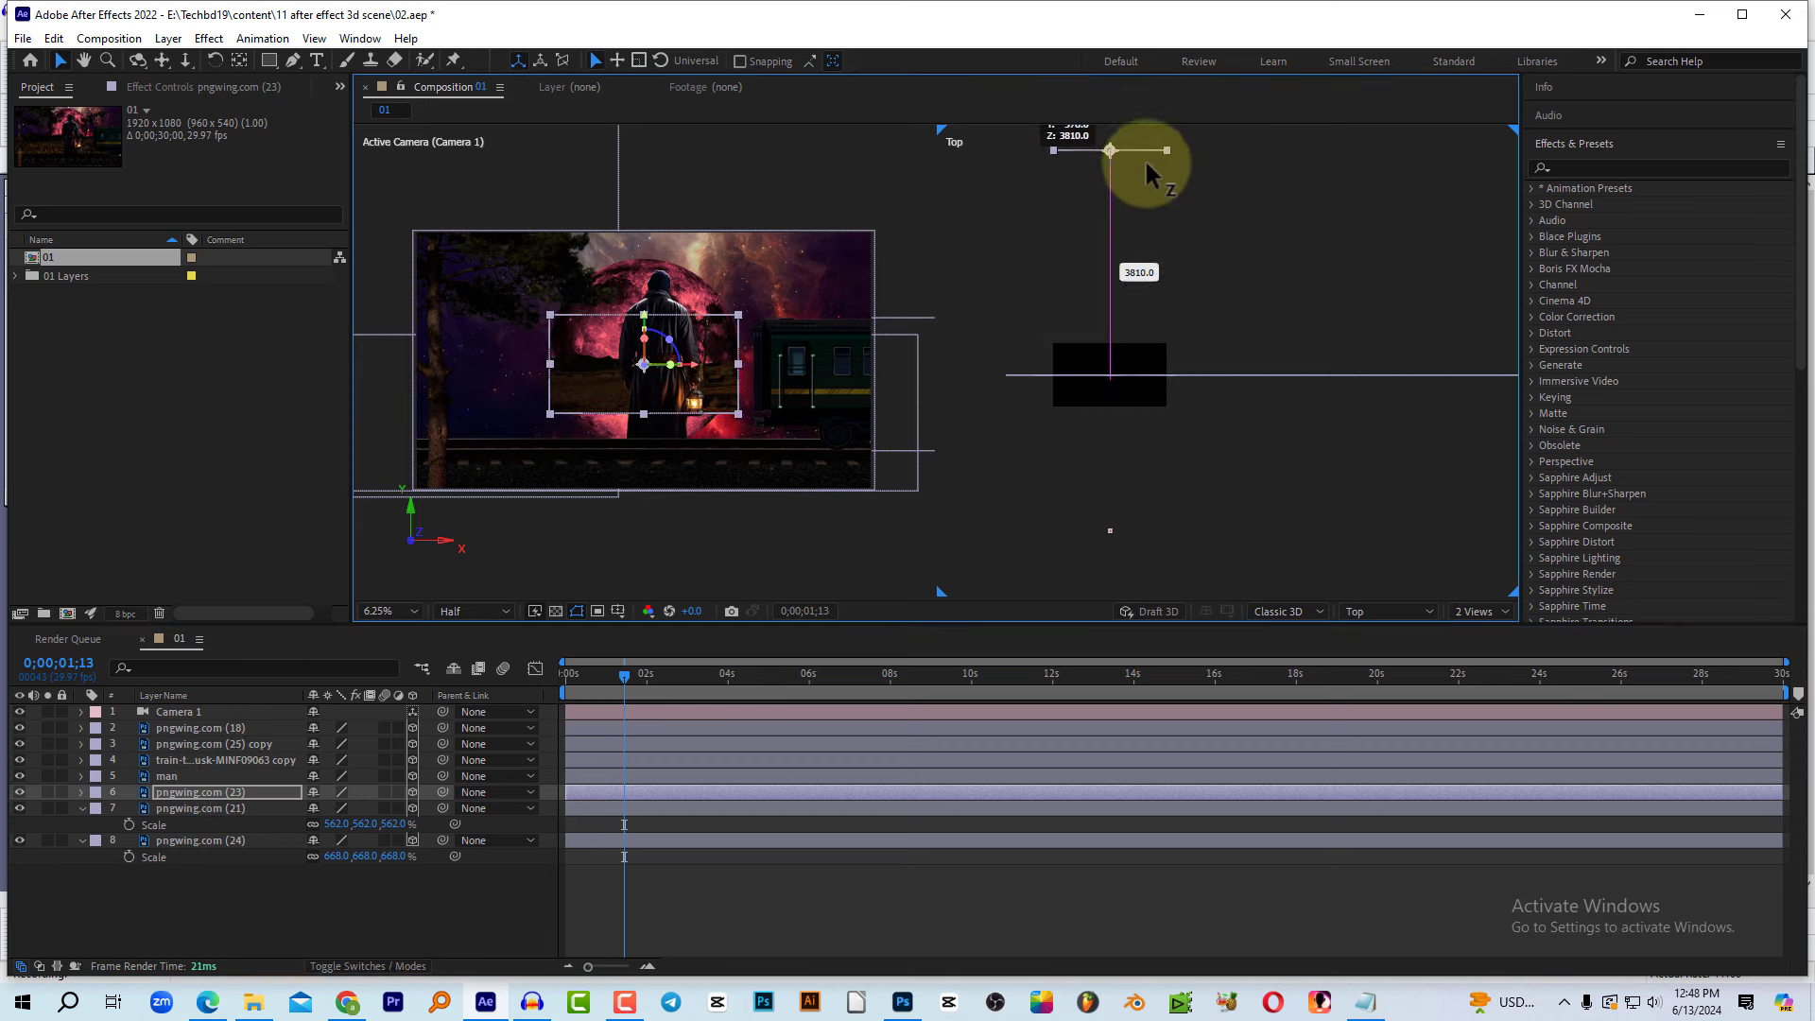
{"action": "mouse_move", "coordinate": [1086, 466]}
{"action": "left_mouse_down"}
{"action": "mouse_move", "coordinate": [1099, 229]}
{"action": "mouse_move", "coordinate": [1180, 233]}
{"action": "left_mouse_up"}
{"action": "key", "text": "h"}
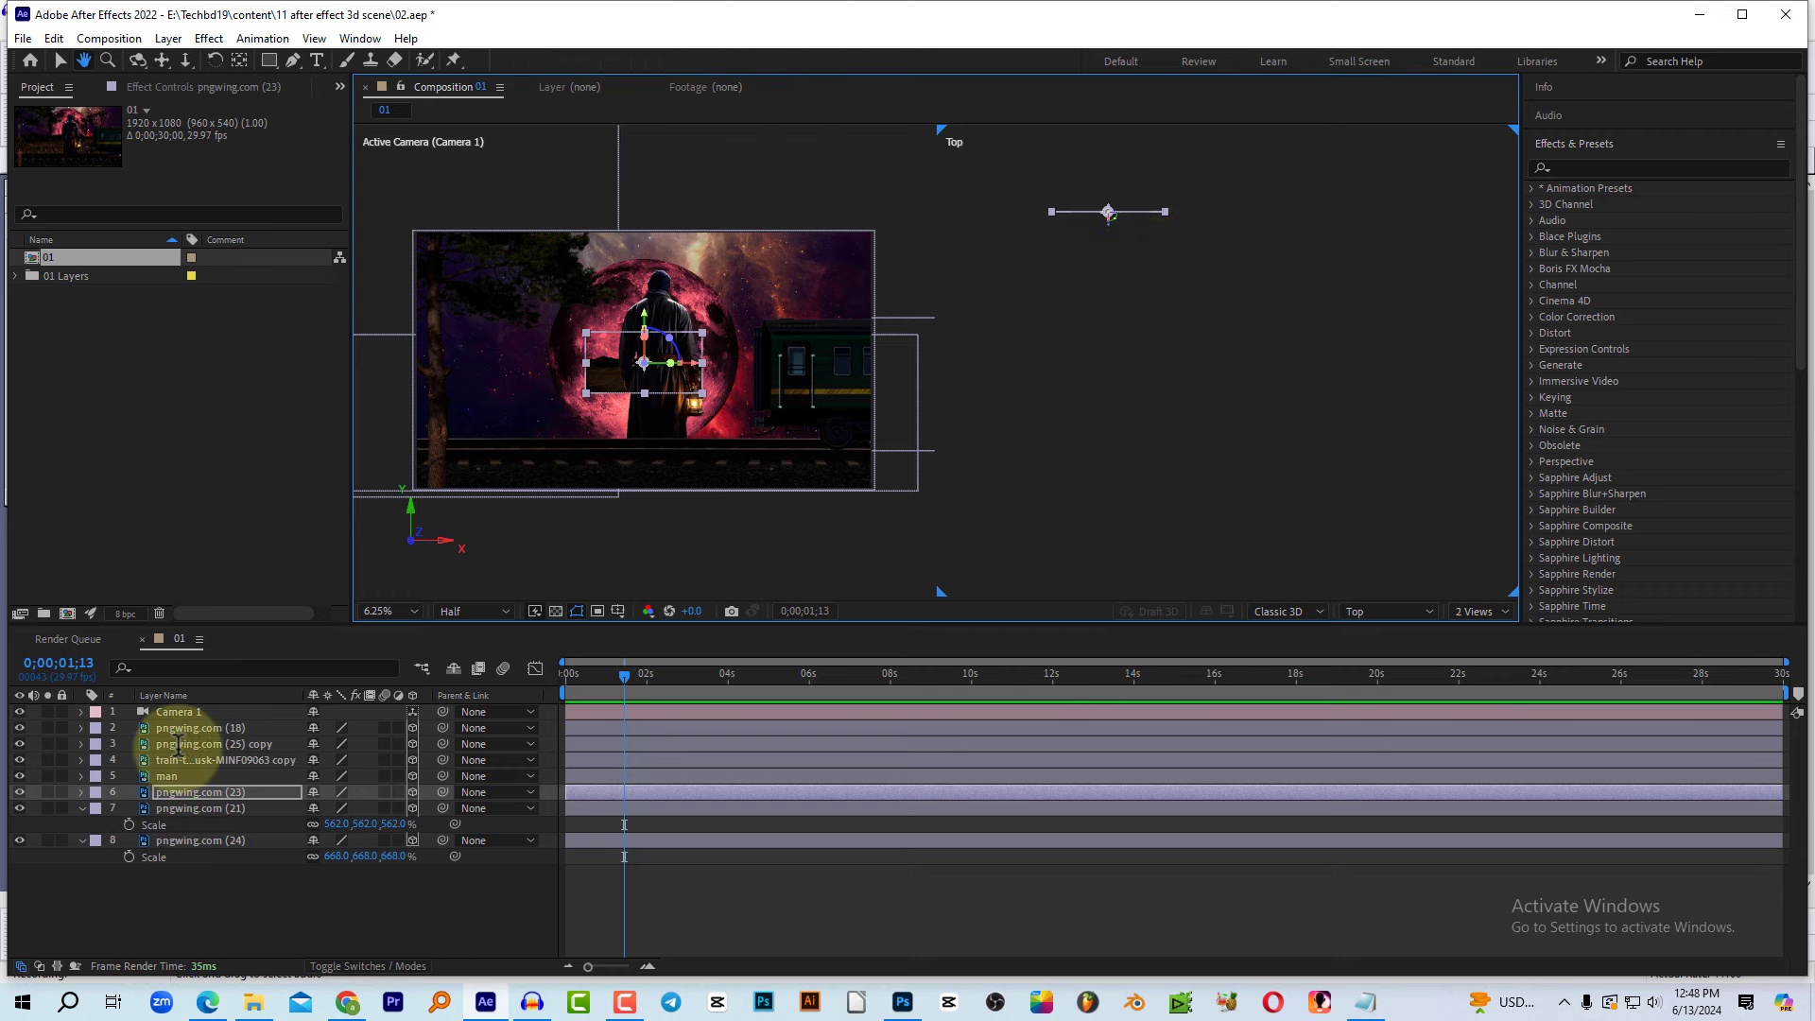
{"action": "key", "text": "v"}
Step: Scale pngwing.com (23) to about 407% and hide the top four layers
{"action": "key", "text": "s"}
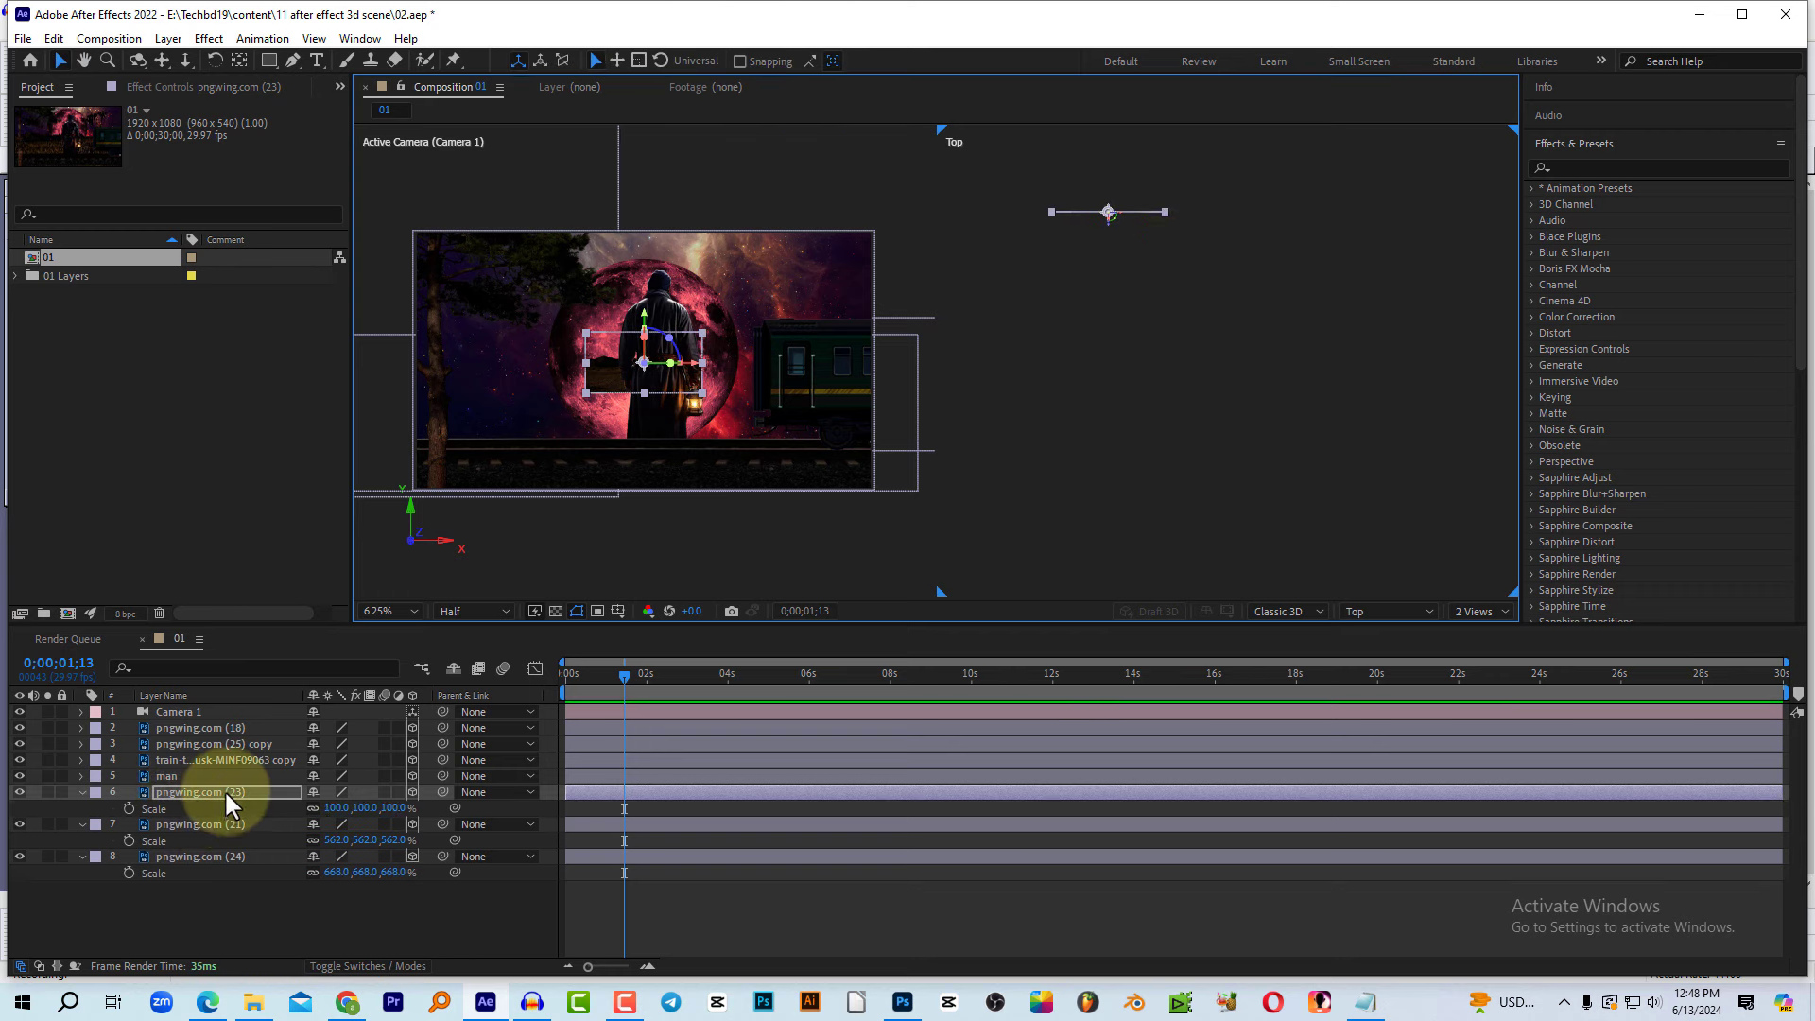
{"action": "left_click_drag", "start_coordinate": [400, 811], "coordinate": [683, 807]}
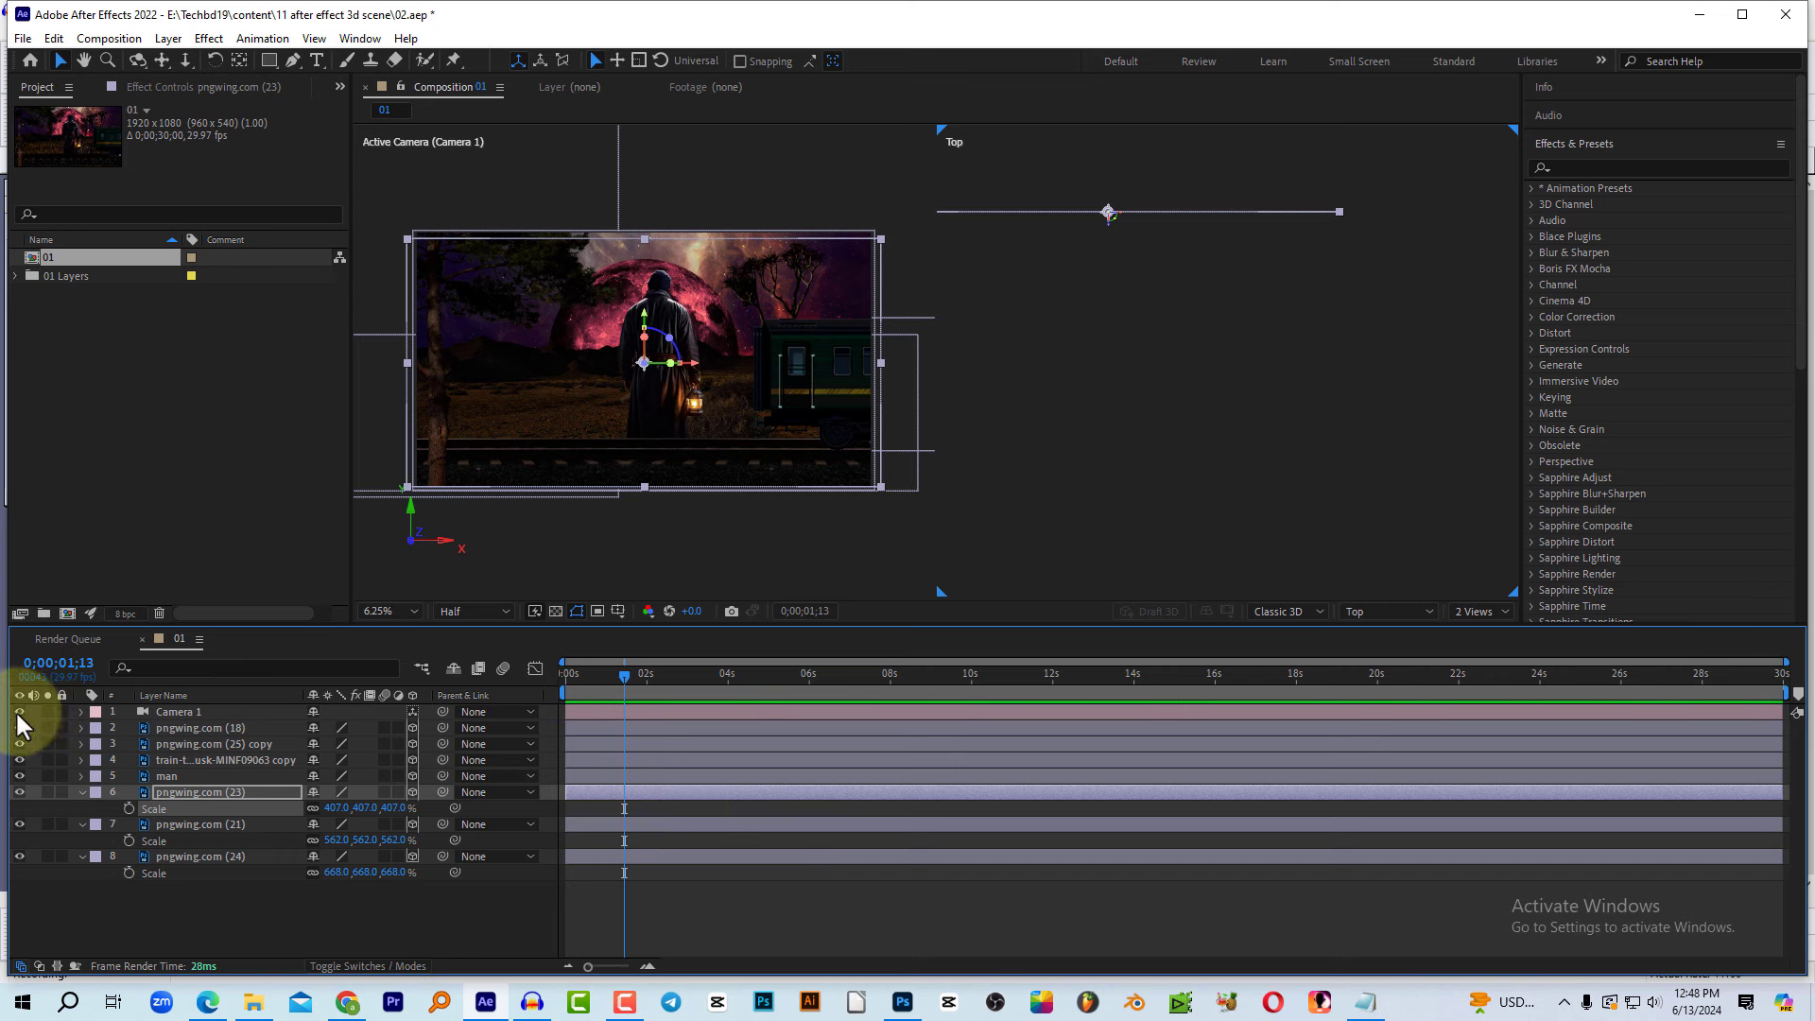
{"action": "left_click_drag", "start_coordinate": [14, 711], "coordinate": [18, 764]}
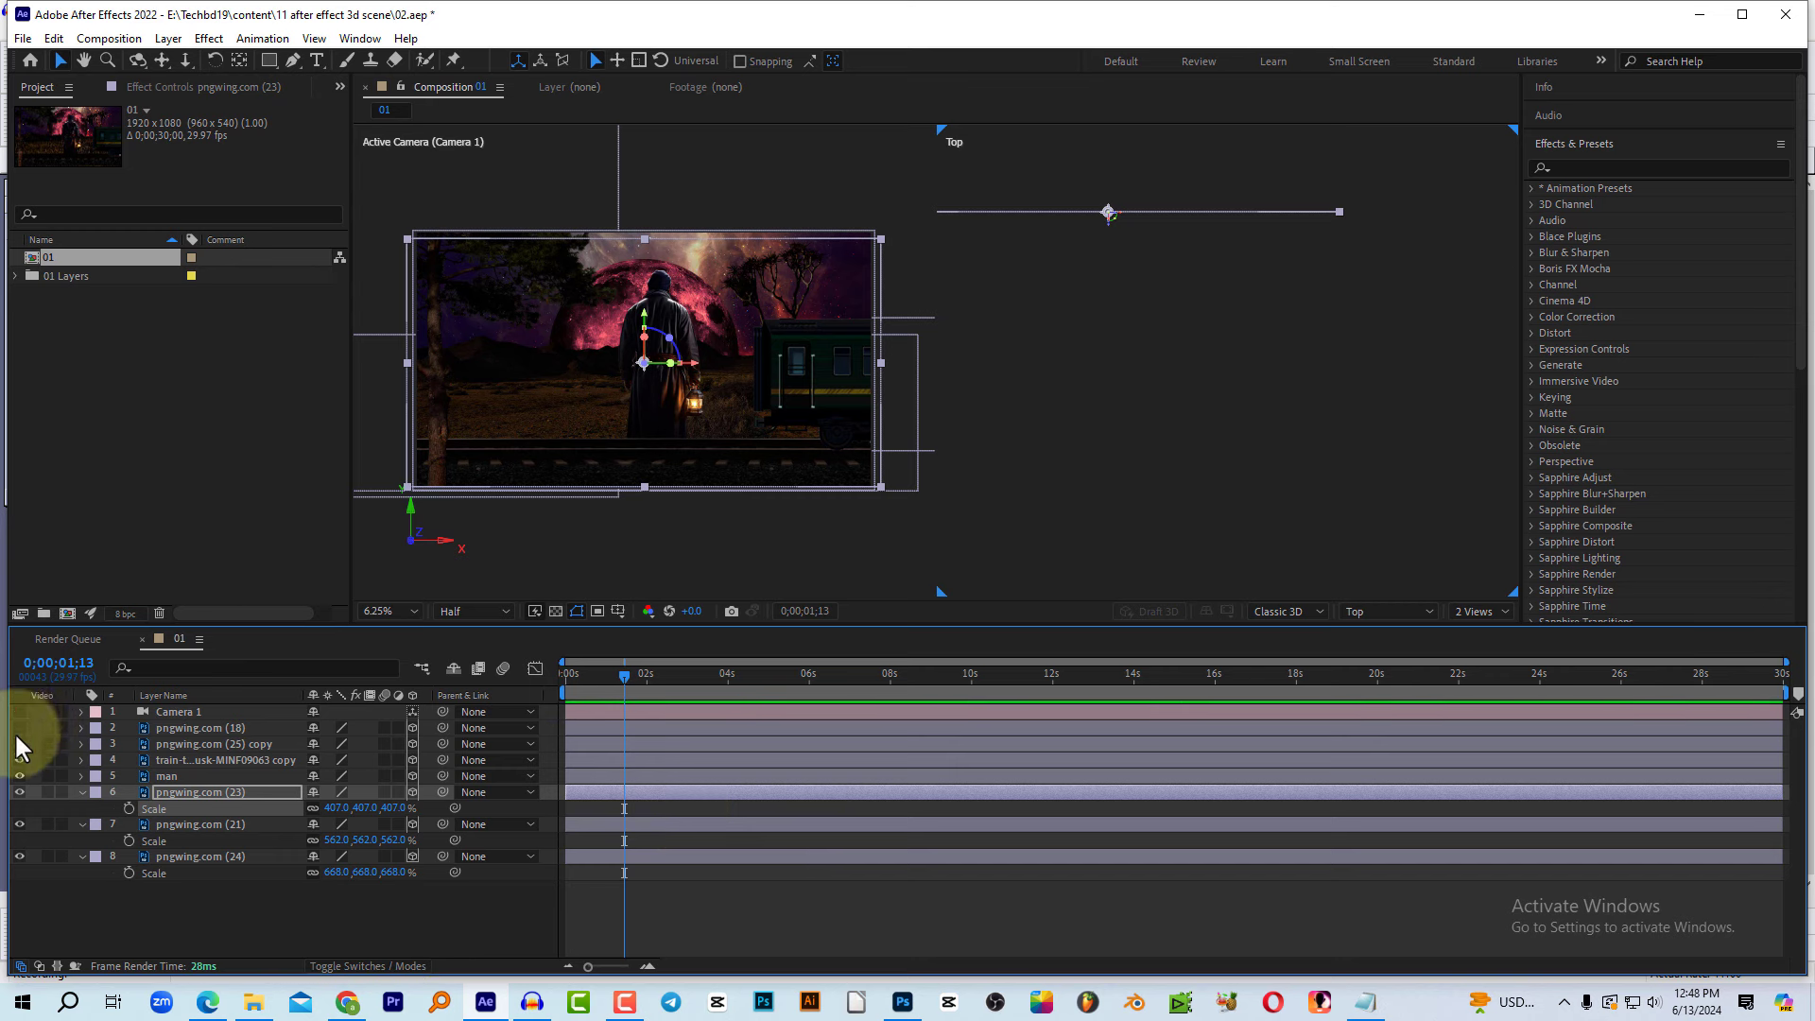
Step: Toggle visibility of the man and lower layers, then turn them back on
{"action": "left_click_drag", "start_coordinate": [17, 775], "coordinate": [14, 800]}
{"action": "left_click", "coordinate": [17, 824]}
{"action": "left_click", "coordinate": [15, 792]}
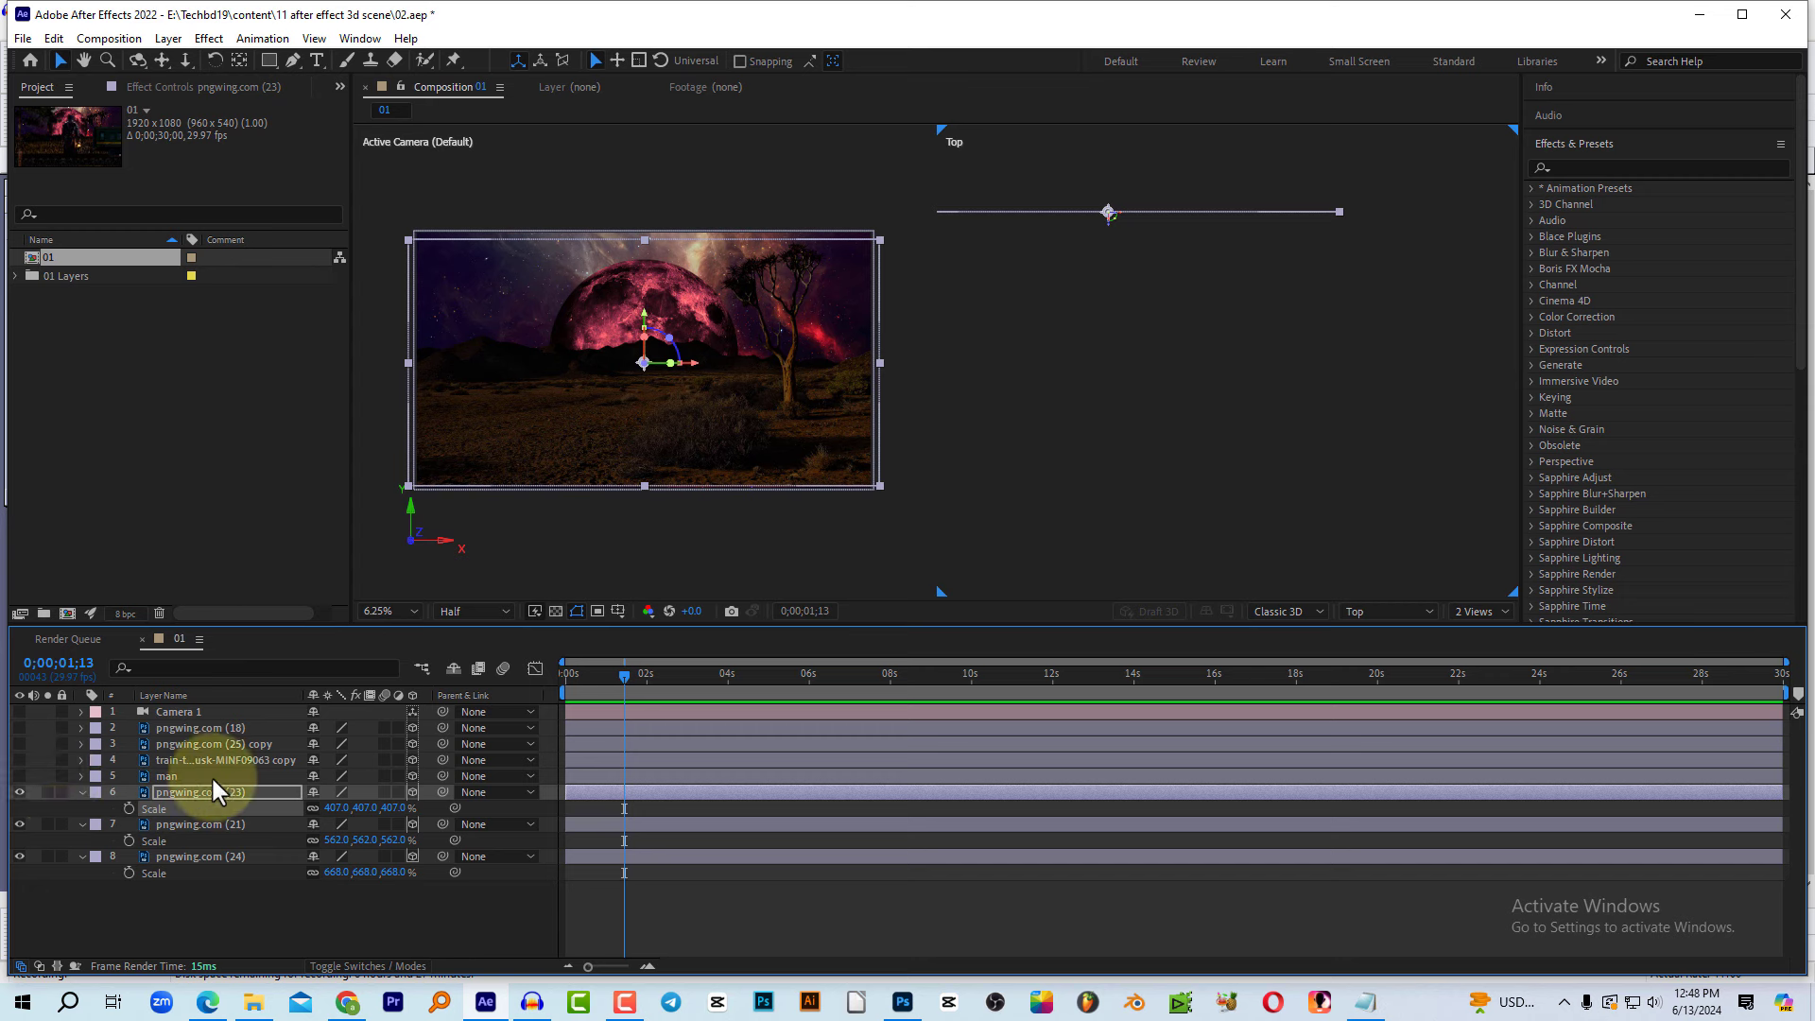
{"action": "left_click", "coordinate": [17, 775]}
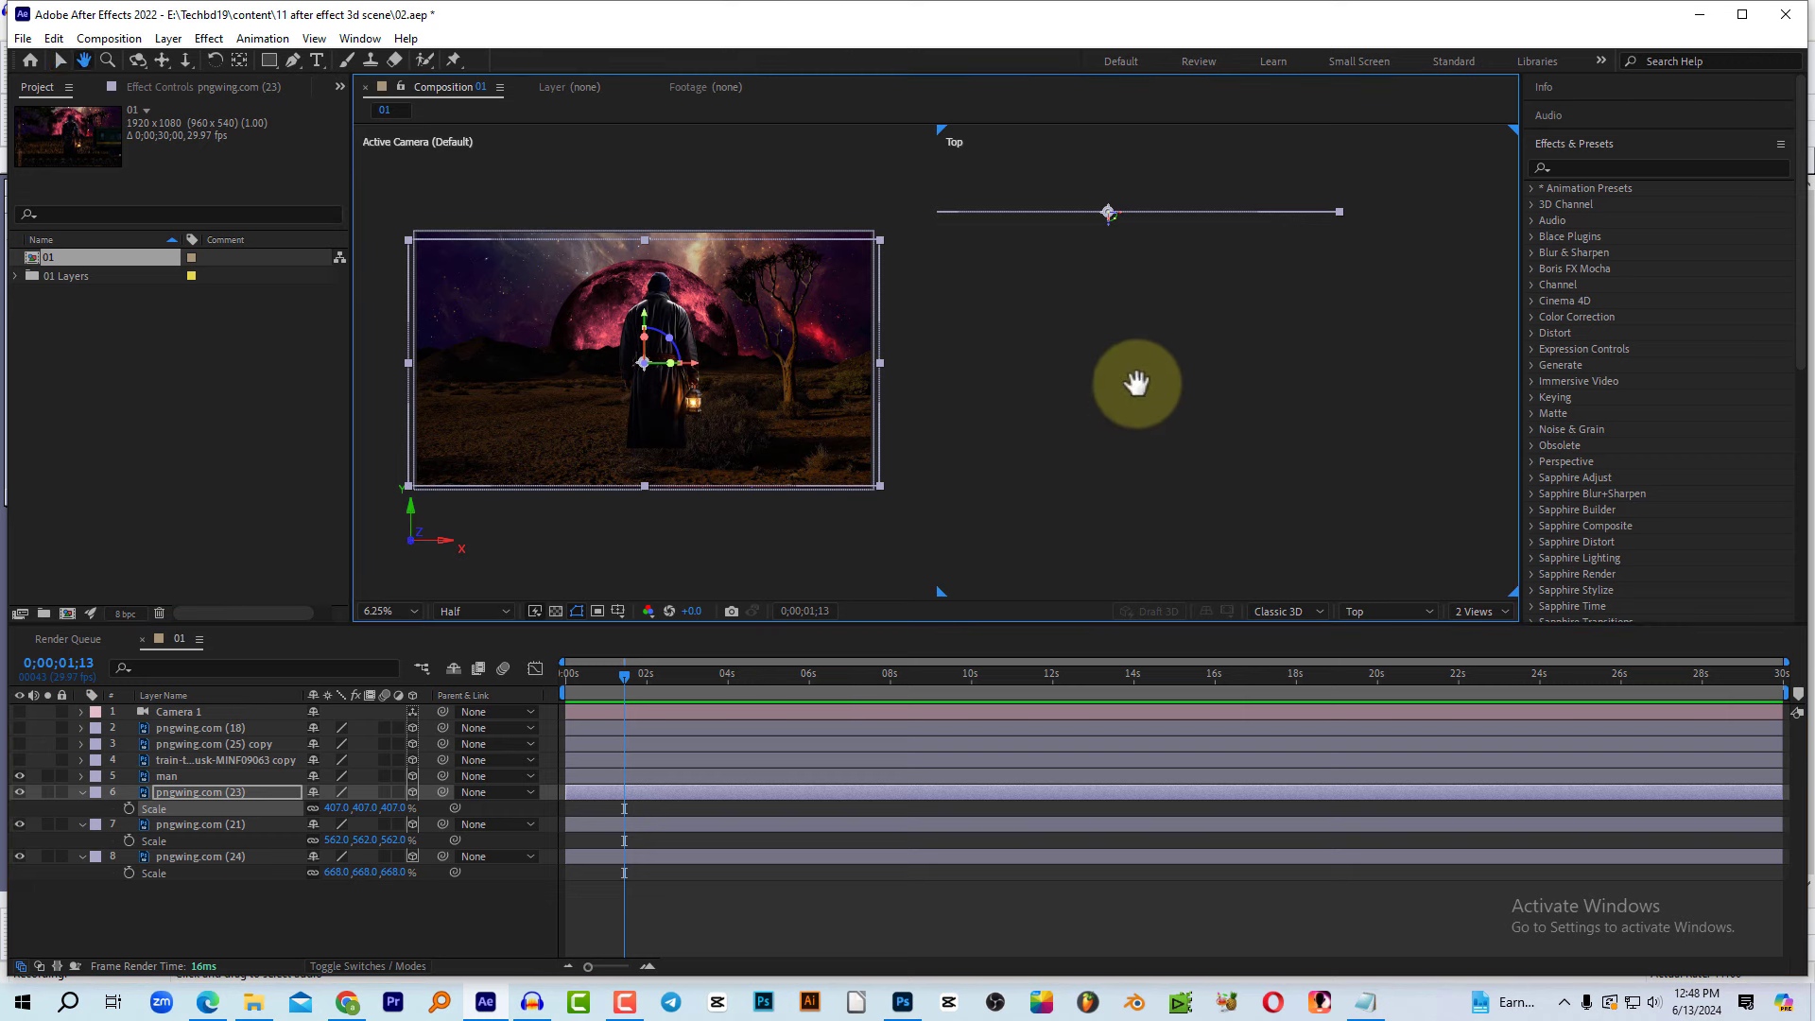
Step: Push the man layer back in depth in Top view and scale him to 335%
{"action": "left_click", "coordinate": [190, 773]}
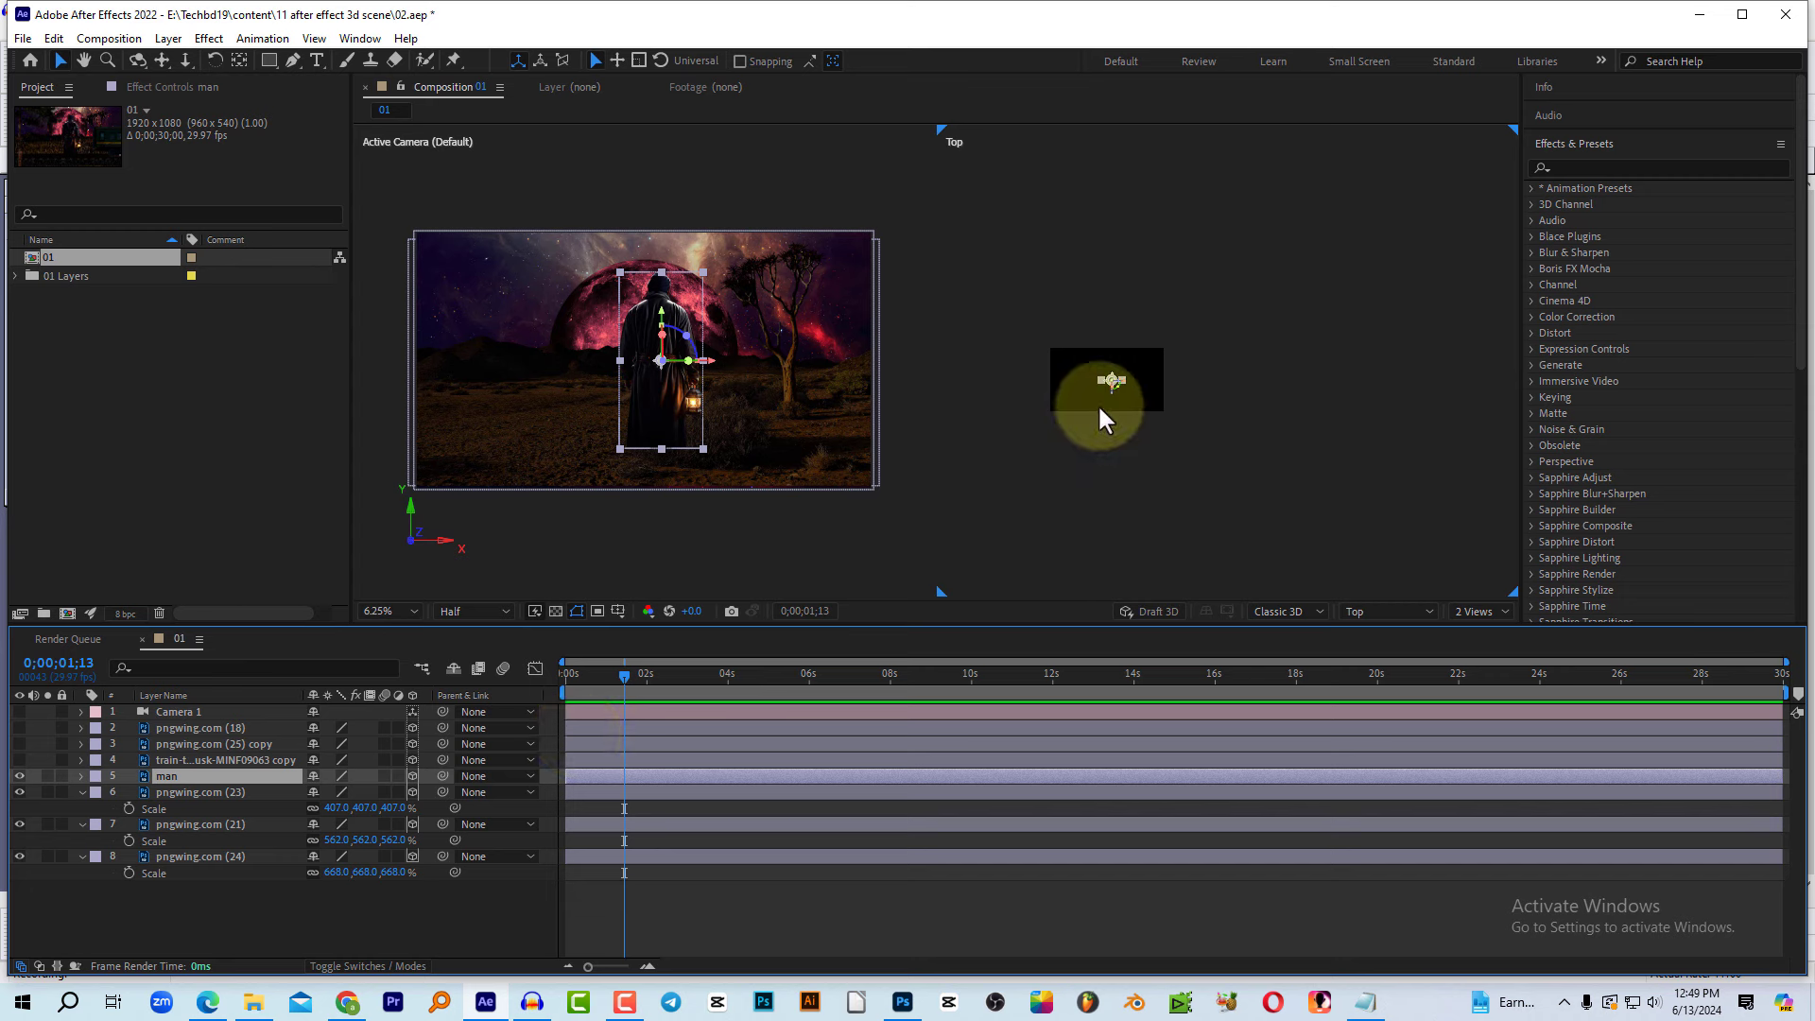
{"action": "left_click_drag", "start_coordinate": [1114, 399], "coordinate": [1129, 236]}
{"action": "left_click_drag", "start_coordinate": [1111, 529], "coordinate": [1115, 440]}
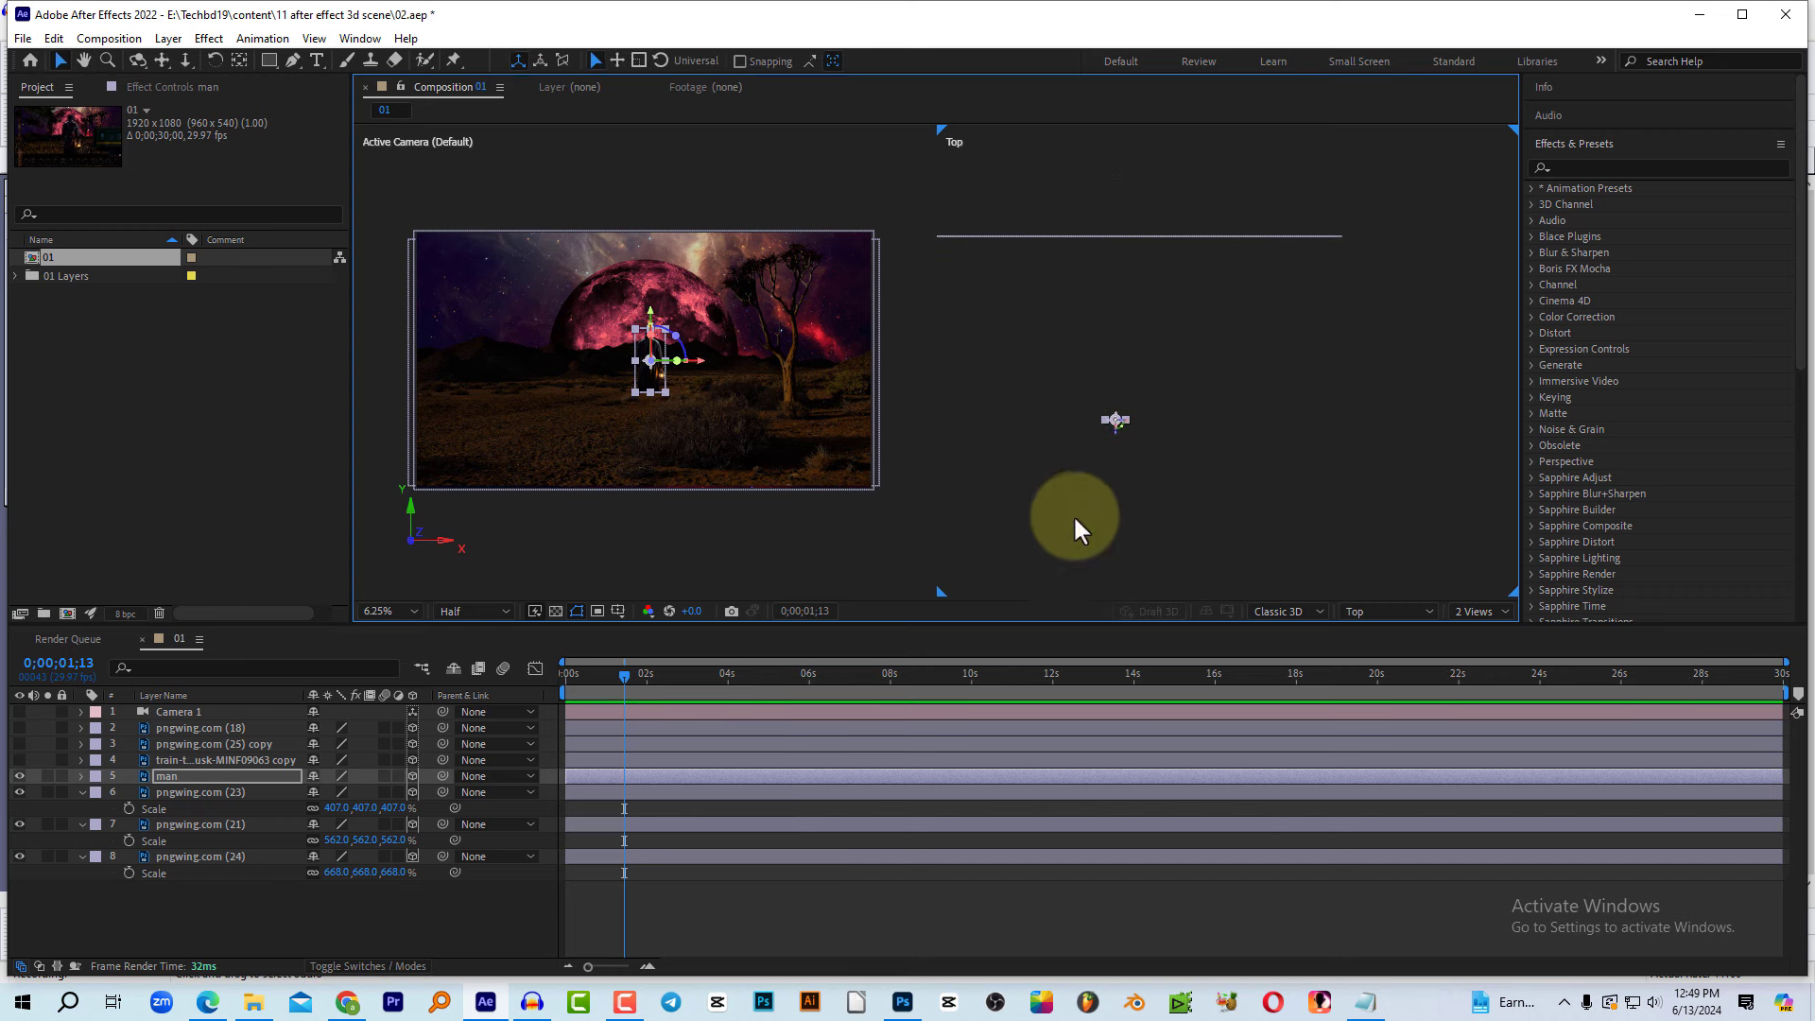
{"action": "key", "text": "s"}
{"action": "left_click_drag", "start_coordinate": [339, 792], "coordinate": [589, 773]}
{"action": "left_click", "coordinate": [590, 760]}
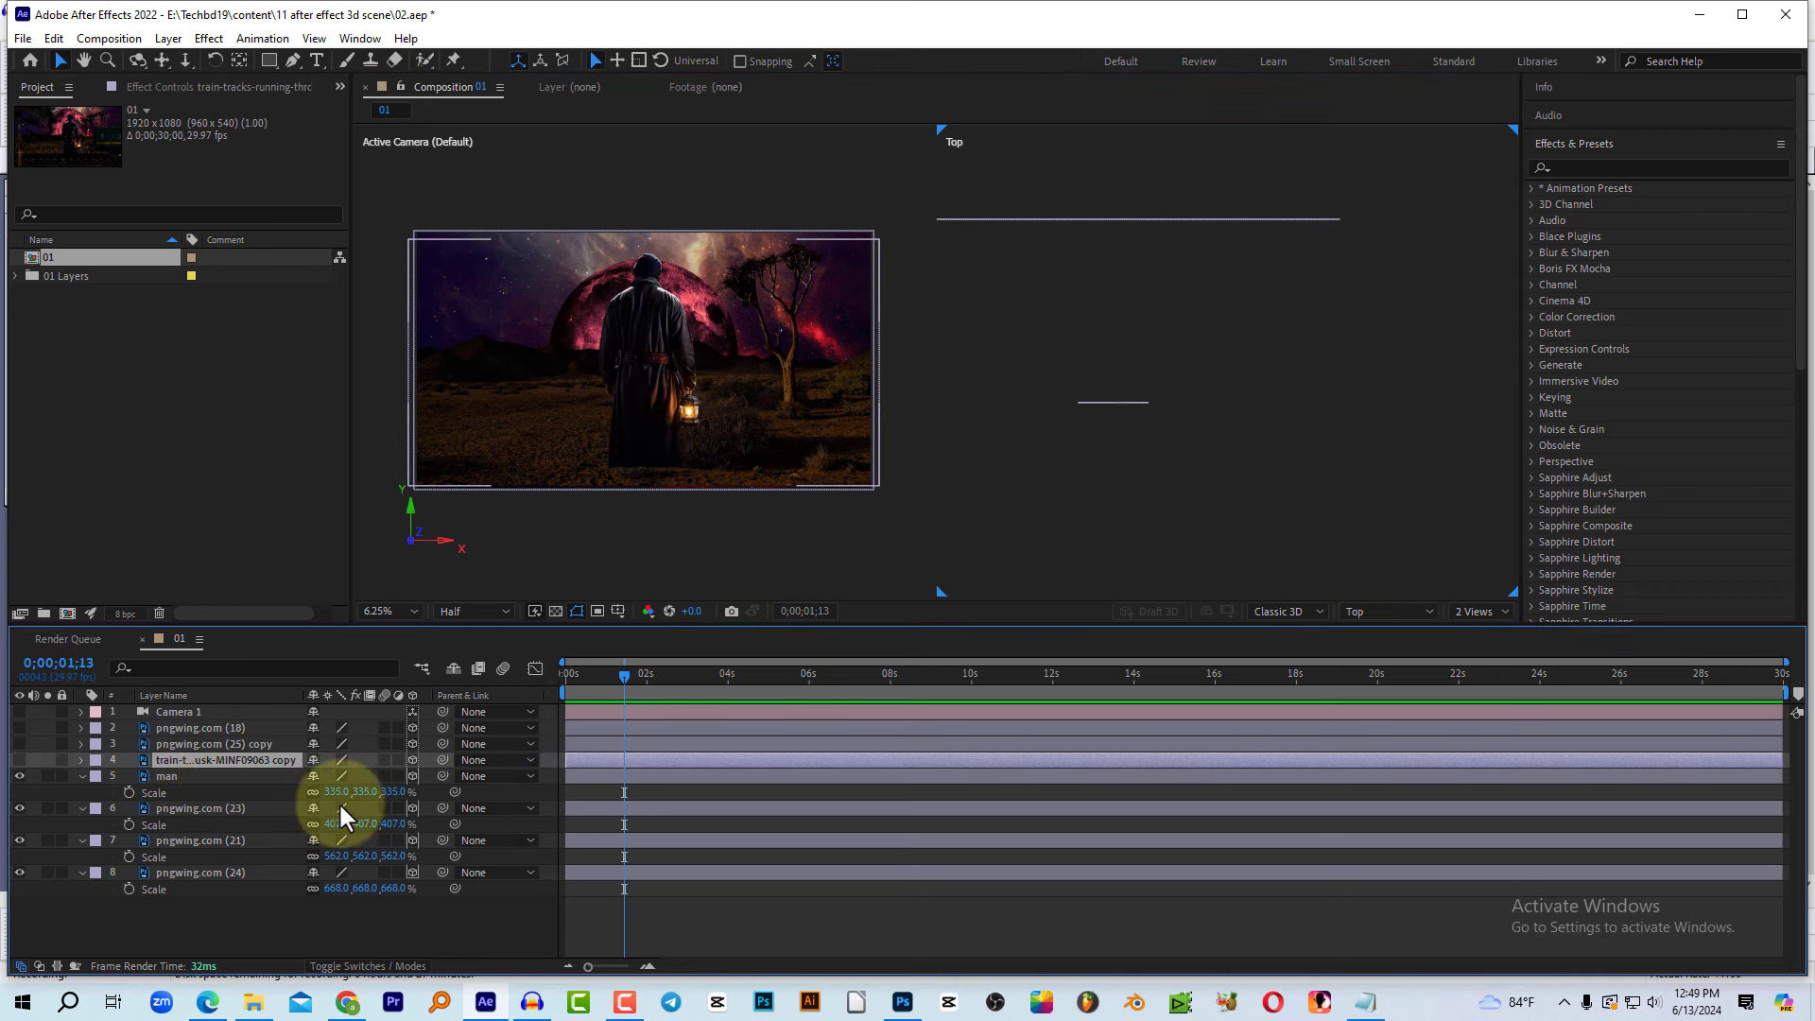
Step: Show the train-tracks layer and push it back in depth in the Top view
{"action": "left_click", "coordinate": [19, 760]}
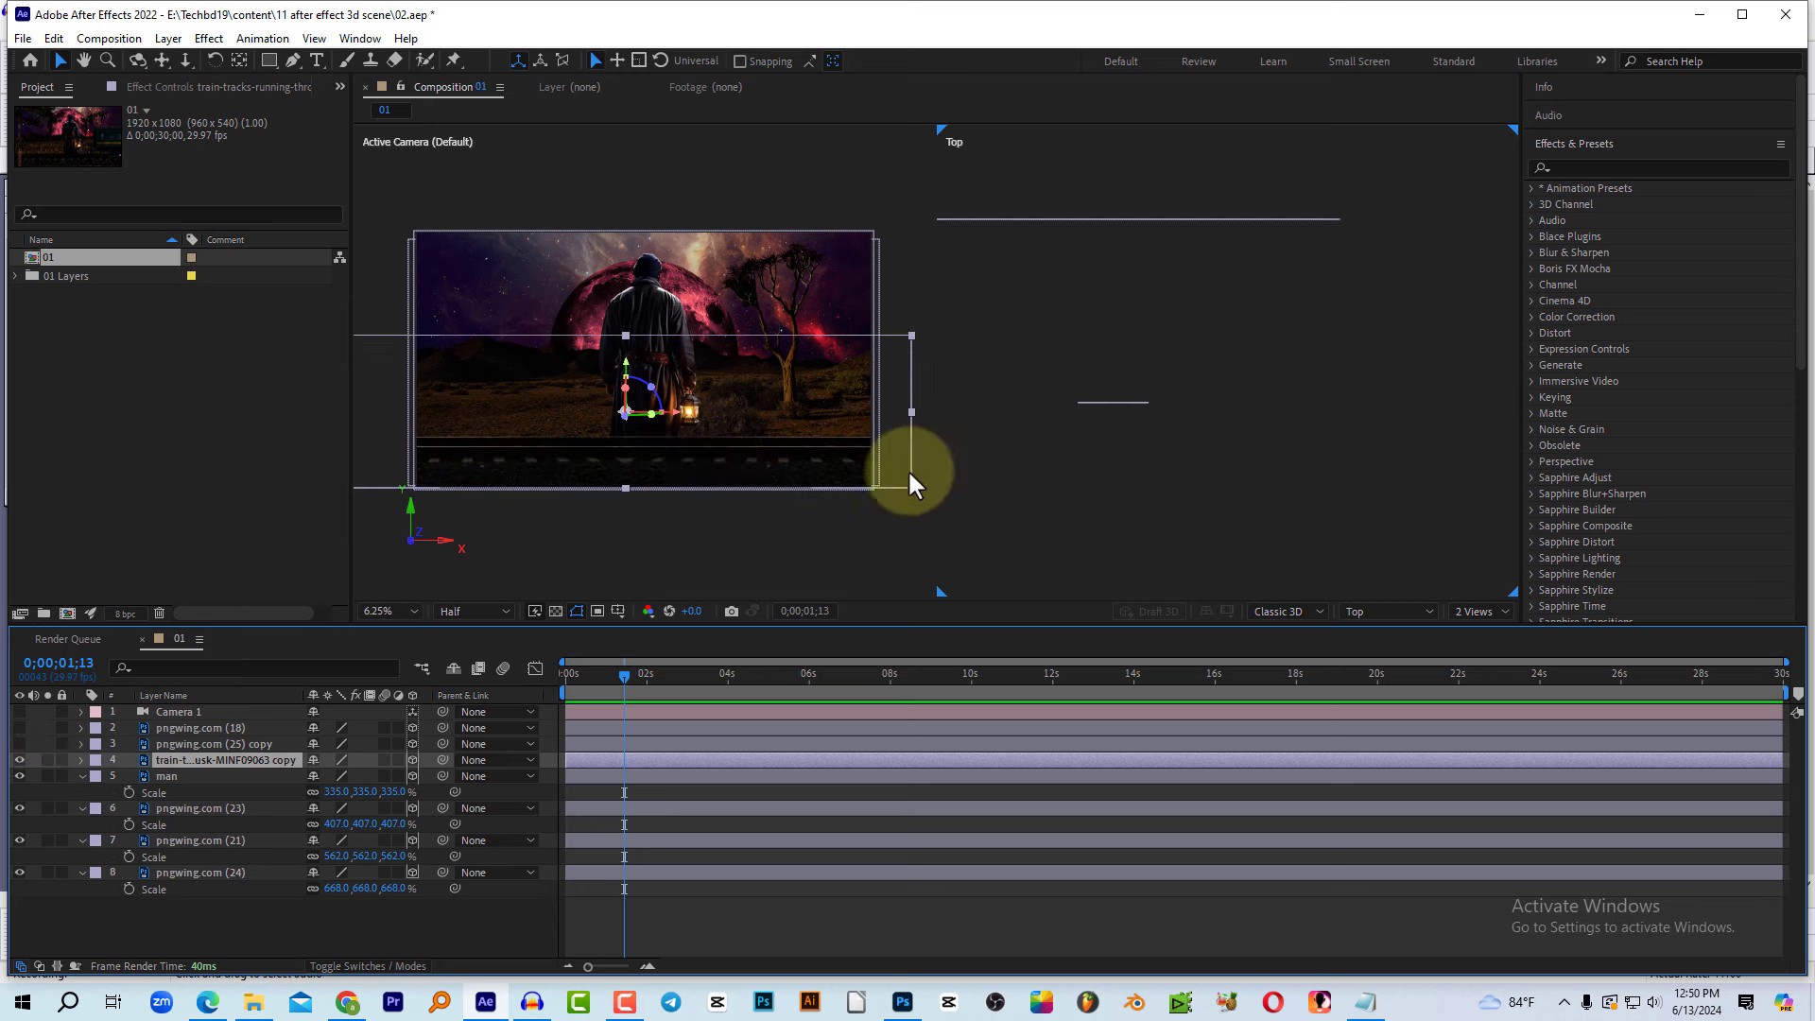
{"action": "key", "text": "h"}
{"action": "left_click", "coordinate": [1111, 478]}
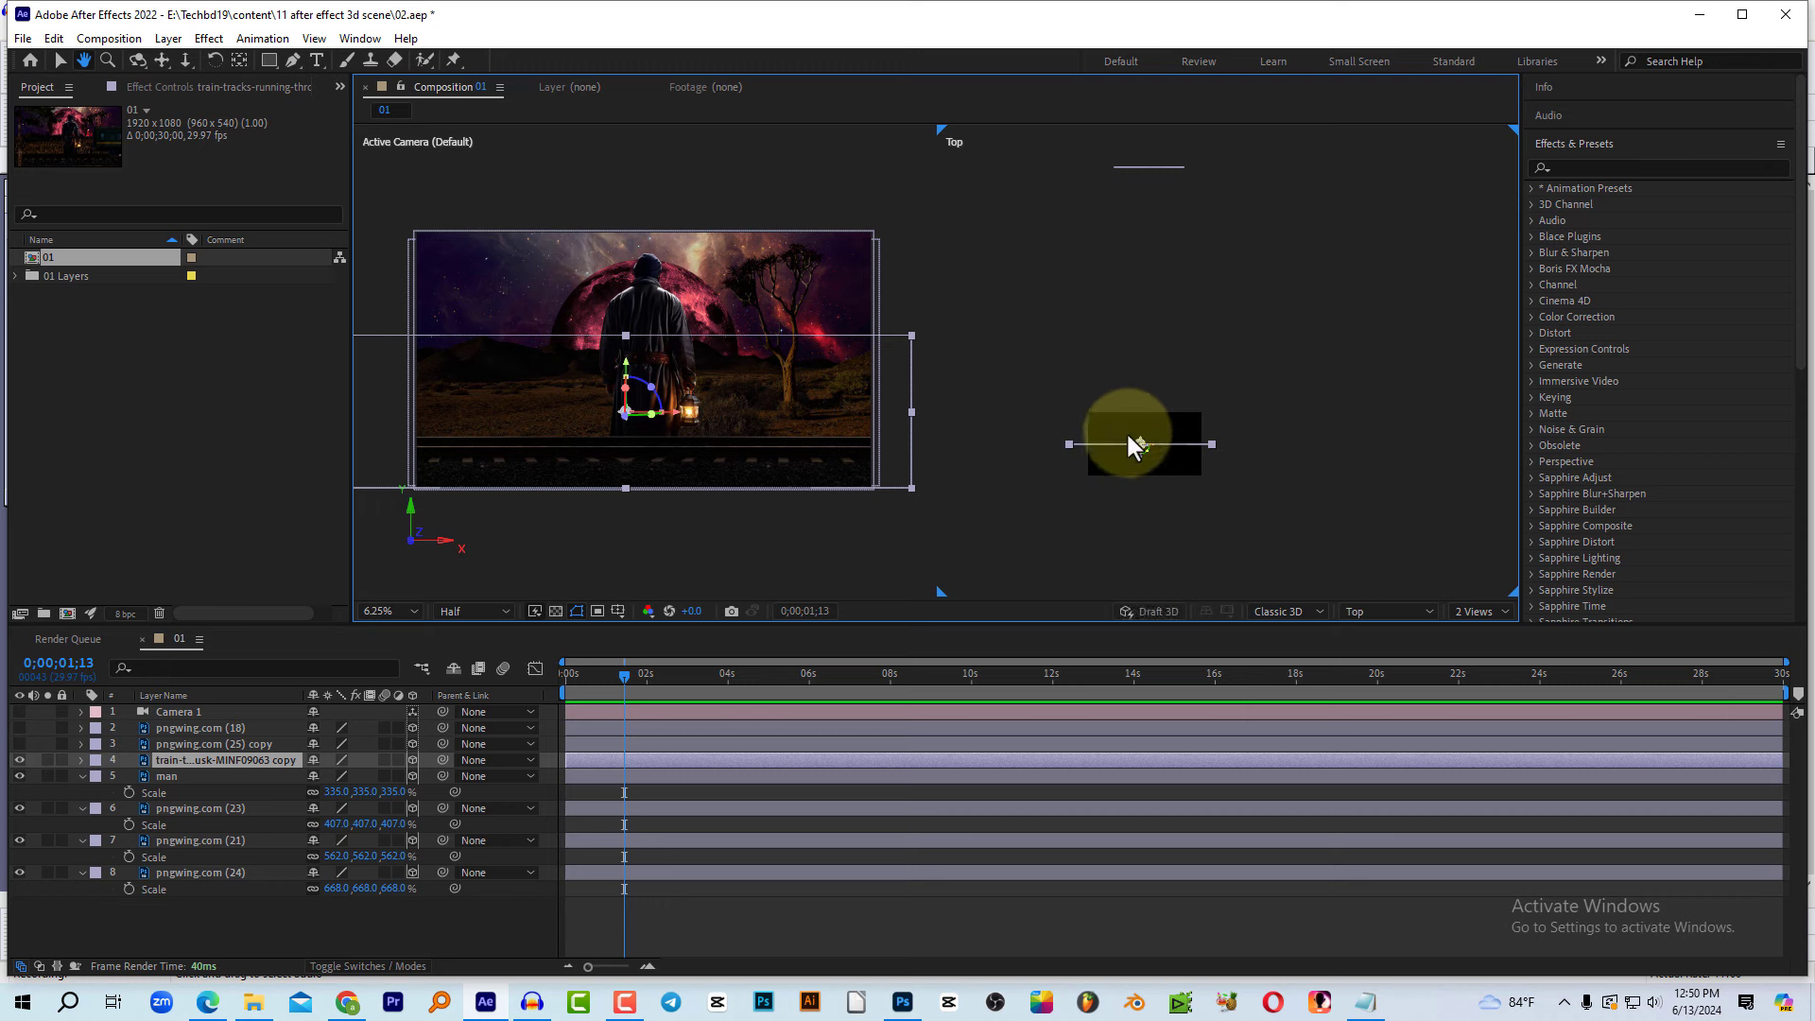
{"action": "key", "text": "v"}
{"action": "left_click_drag", "start_coordinate": [1143, 430], "coordinate": [1148, 316]}
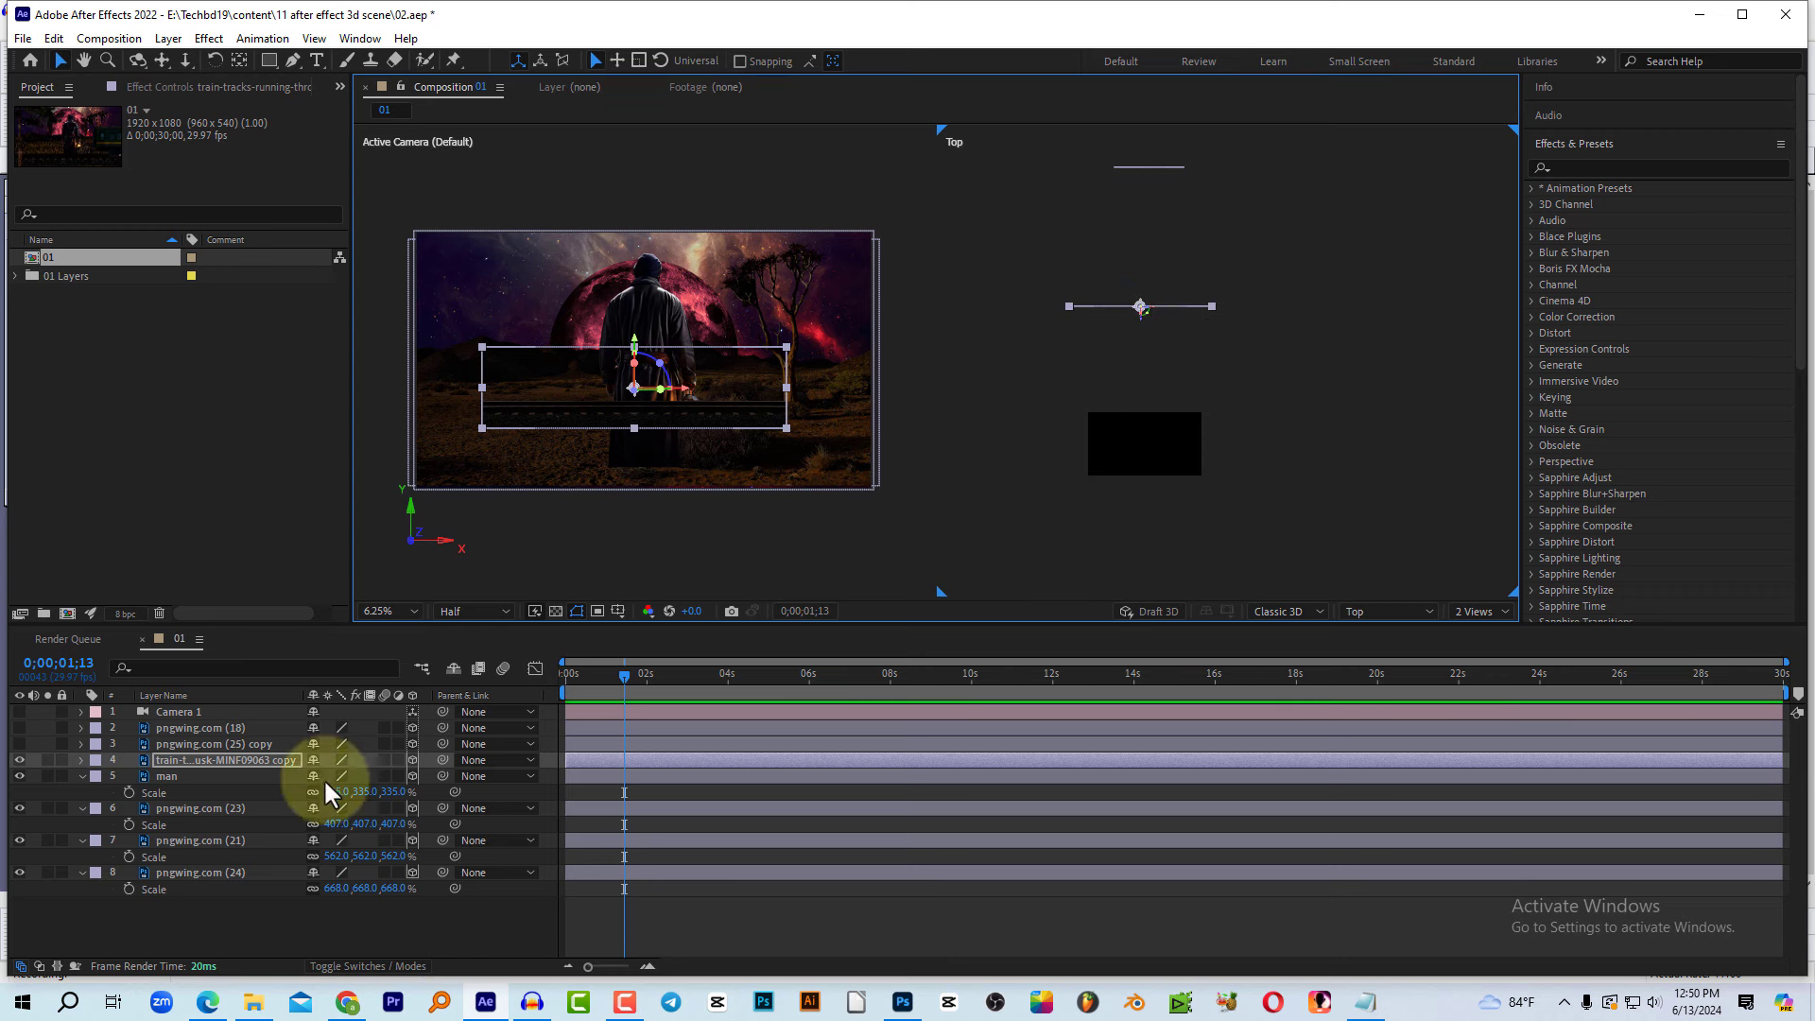
Step: Widen the train tracks to 170%, lower them to the frame bottom, and show the train layer
{"action": "key", "text": "s"}
{"action": "left_click_drag", "start_coordinate": [395, 777], "coordinate": [448, 785]}
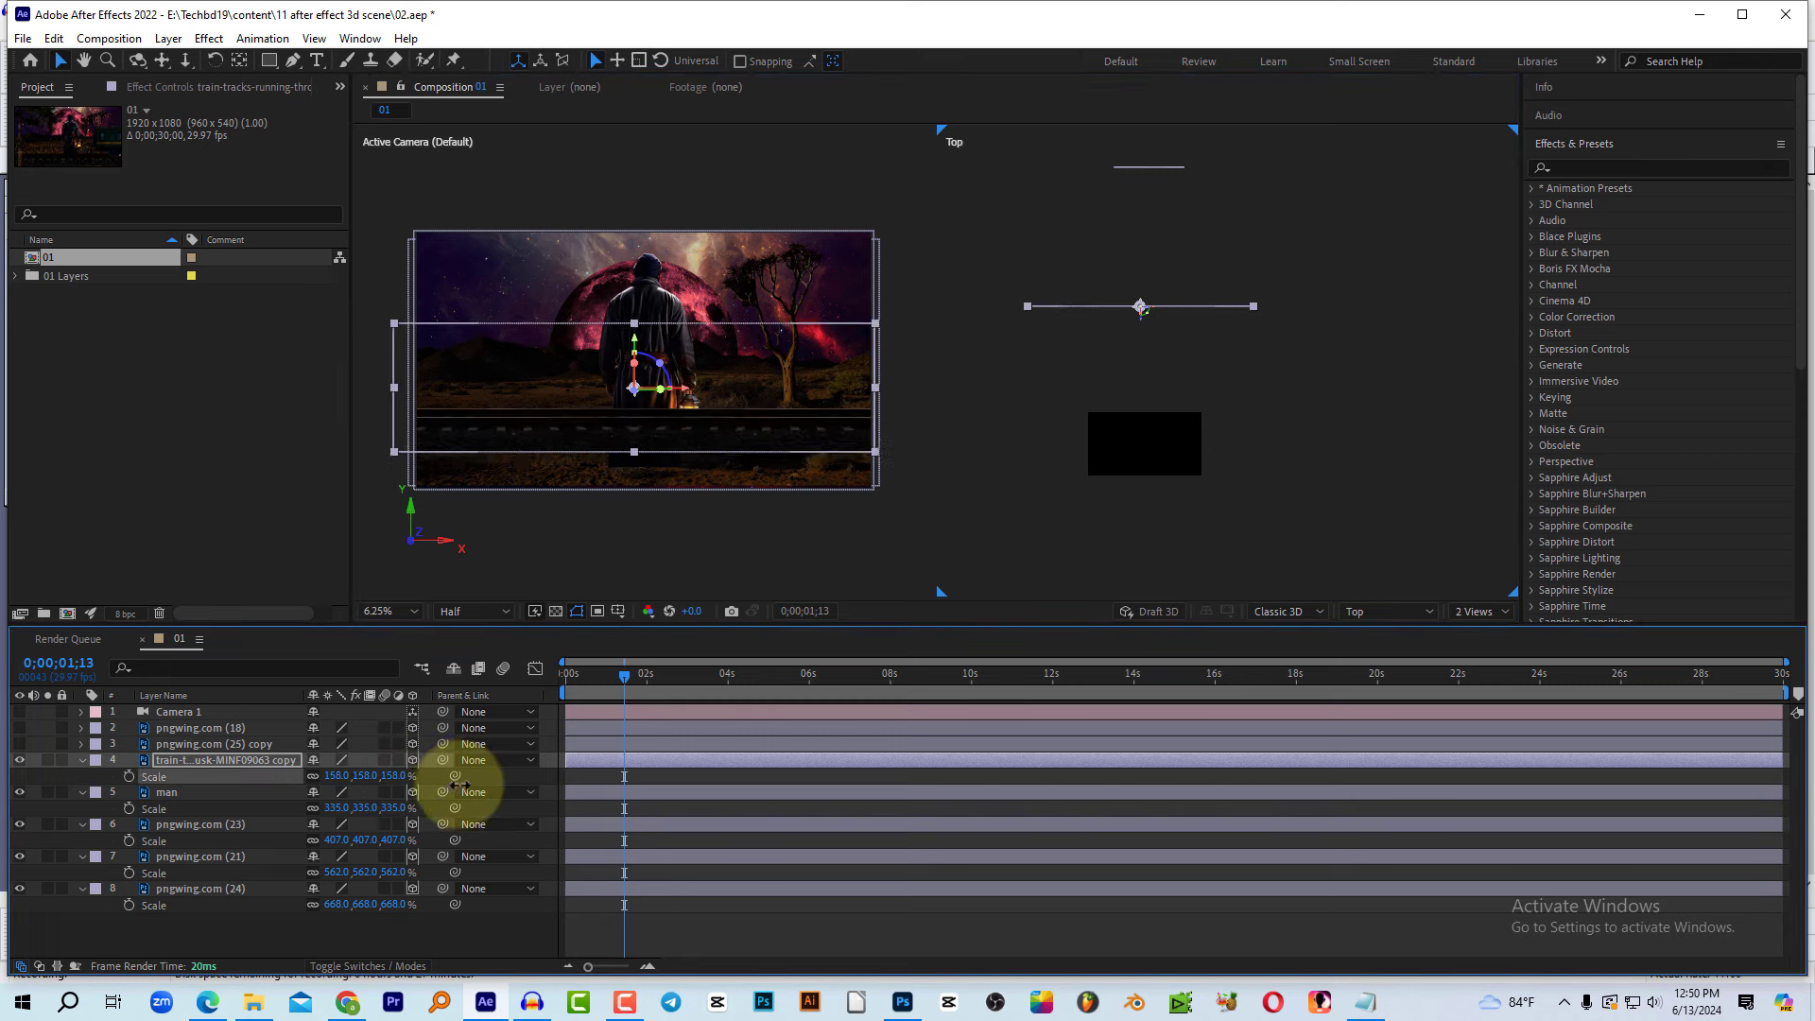
{"action": "left_click_drag", "start_coordinate": [448, 785], "coordinate": [510, 784]}
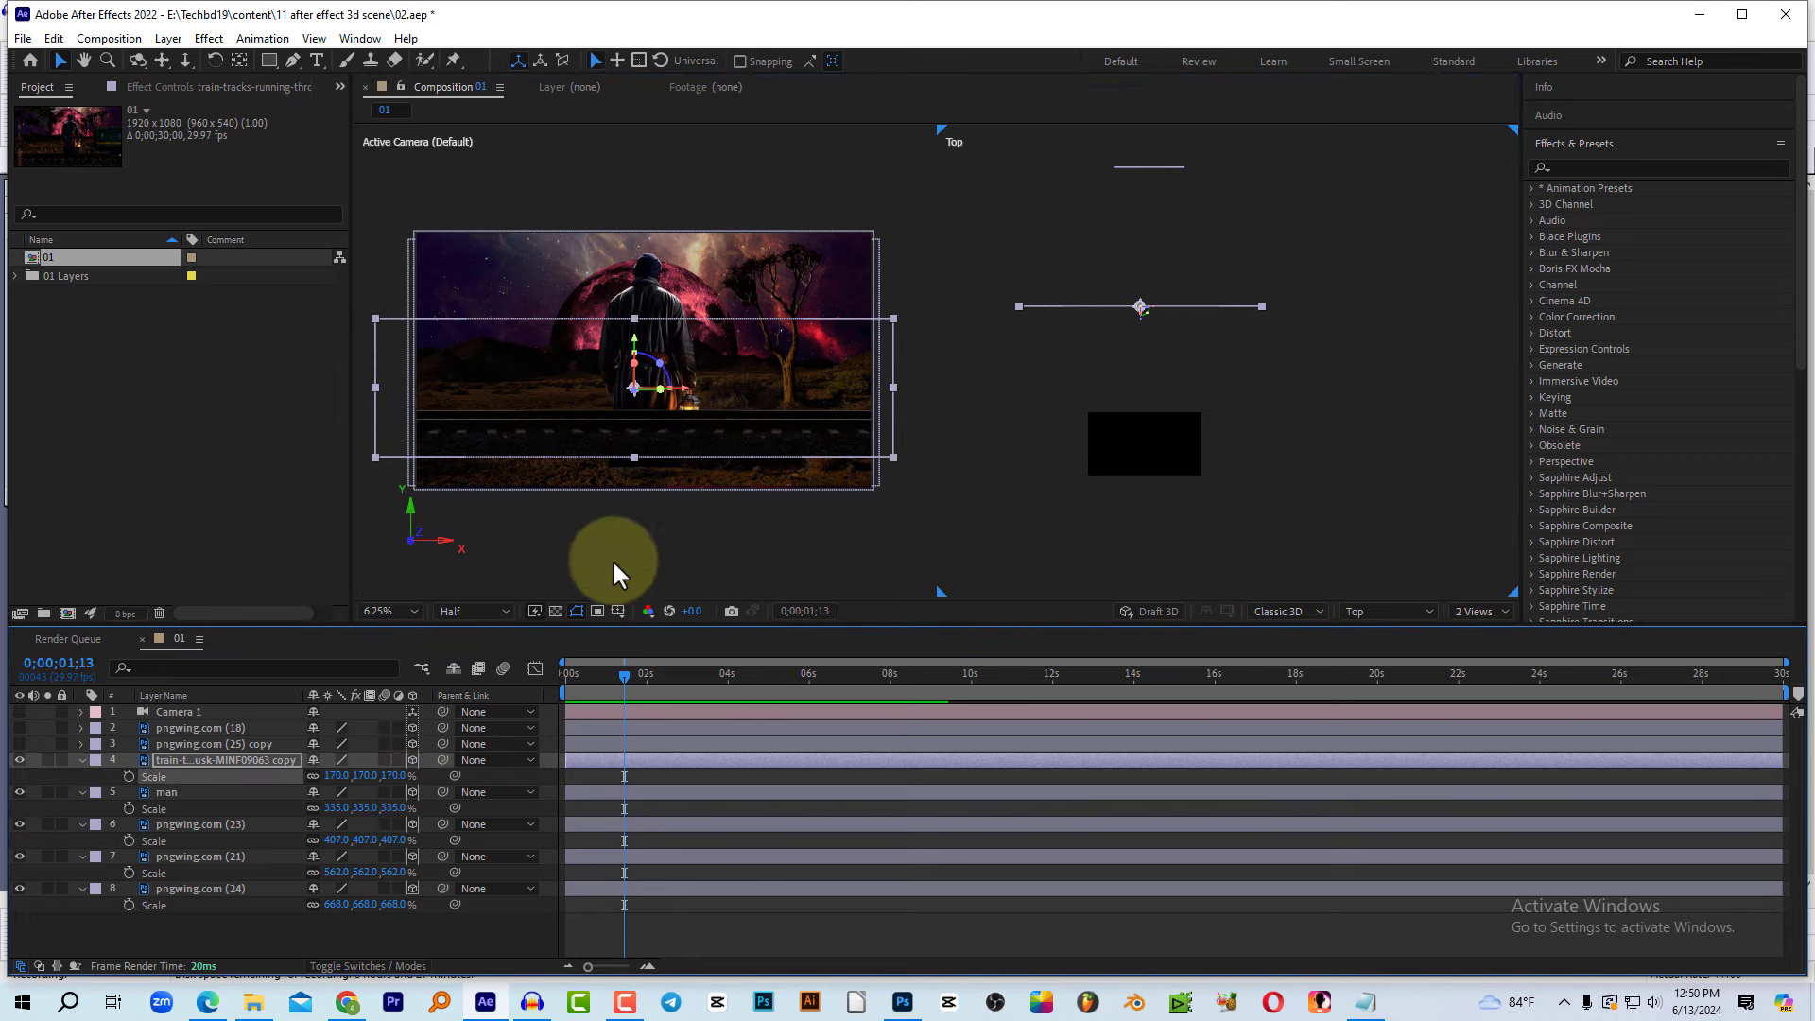
{"action": "left_click", "coordinate": [666, 441]}
{"action": "left_click_drag", "start_coordinate": [797, 438], "coordinate": [797, 469]}
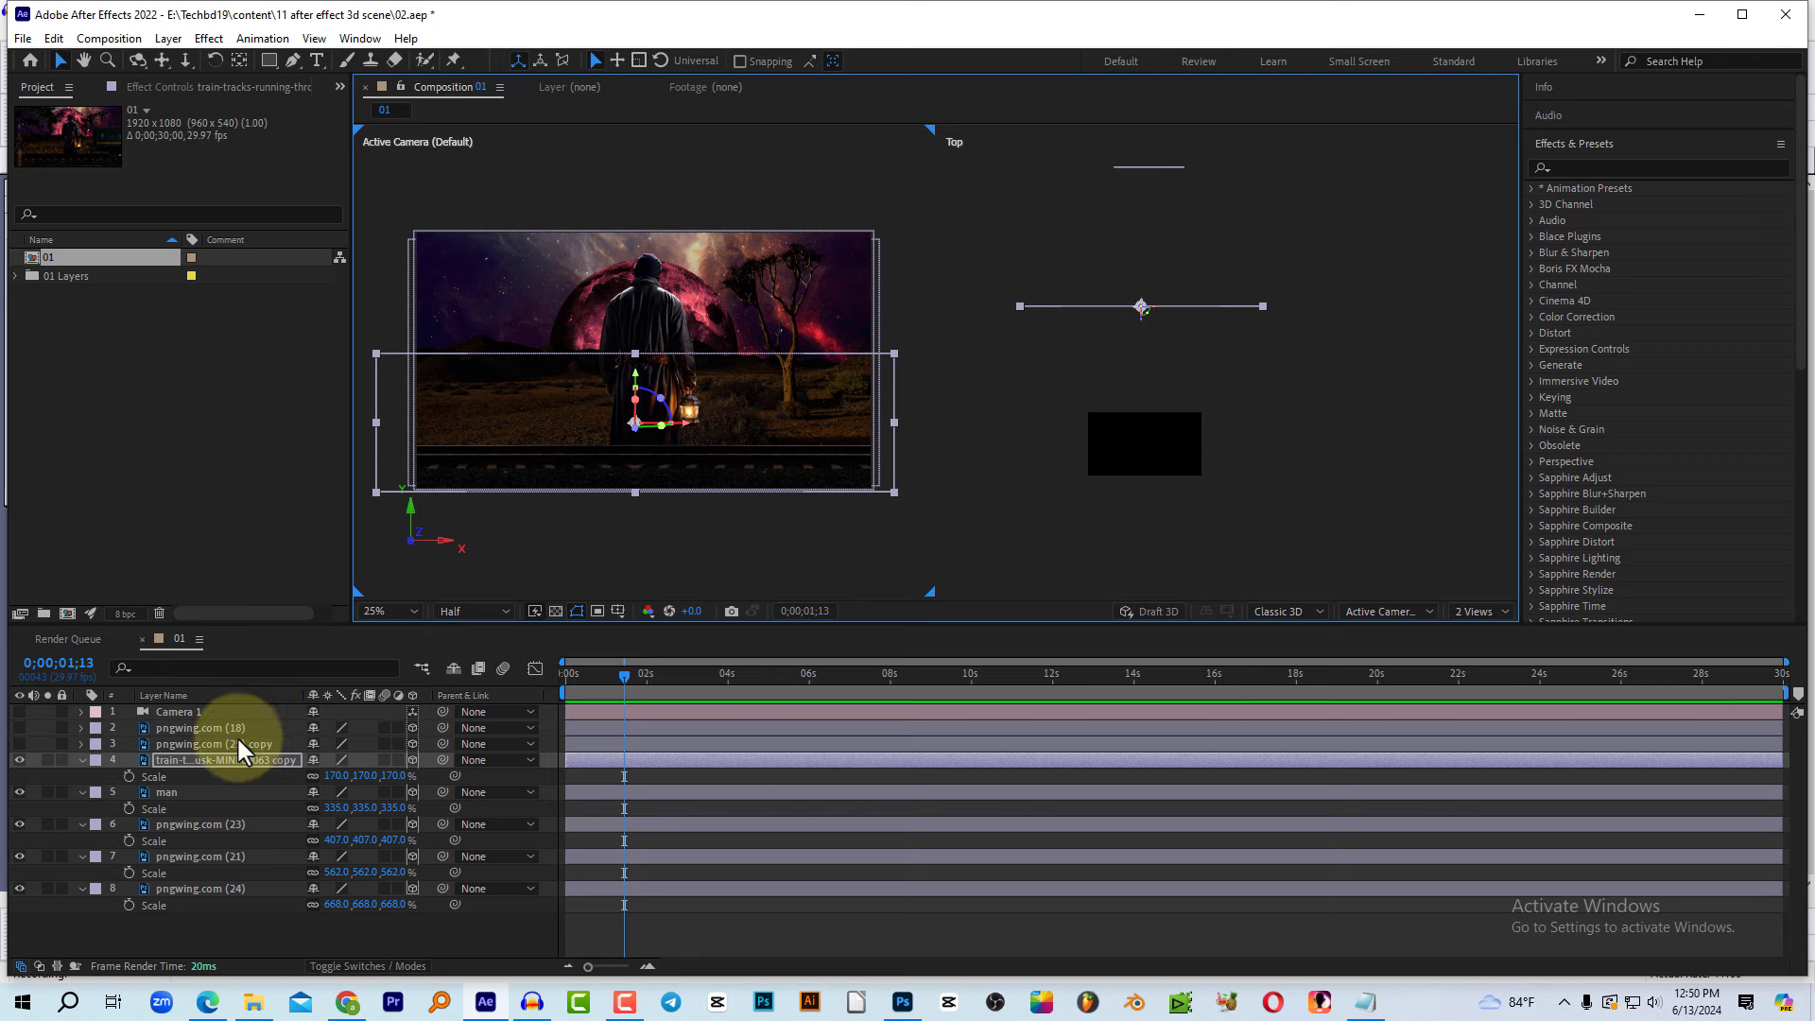
{"action": "left_click", "coordinate": [19, 744]}
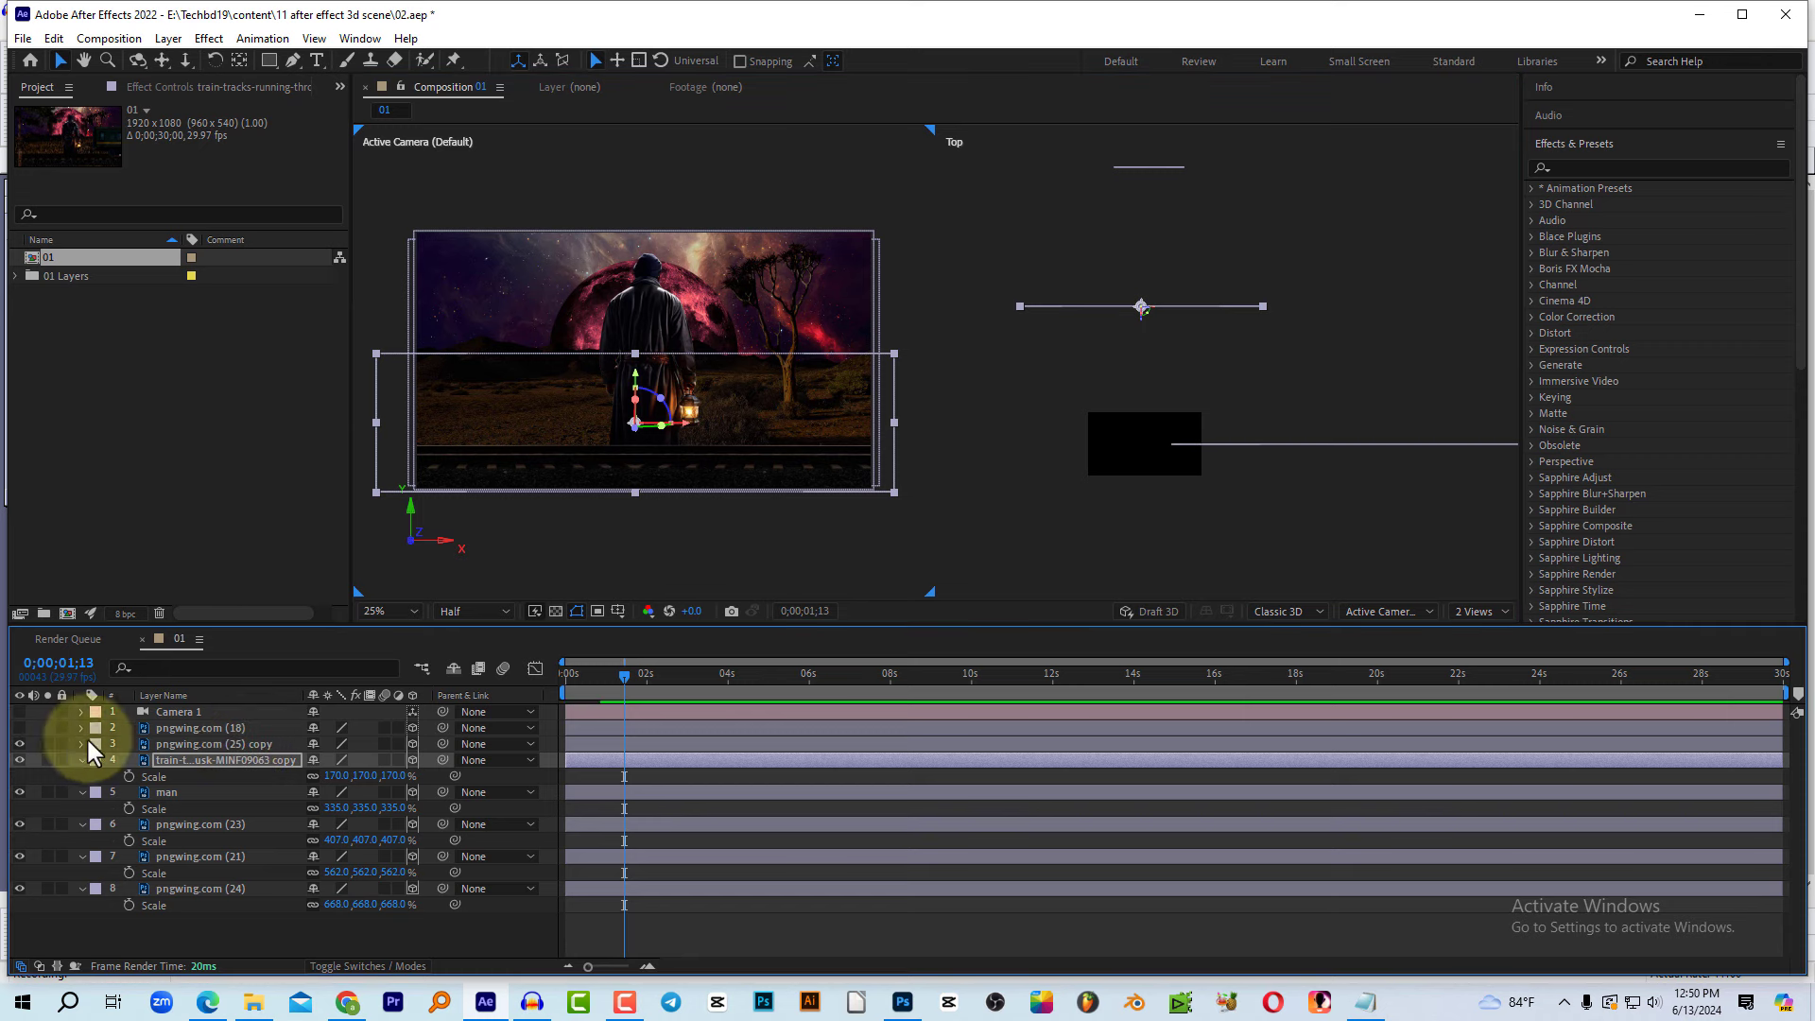
Step: Push the train layer back to Z 2064, scale it up to 241%, and shift it right
{"action": "left_click", "coordinate": [199, 744]}
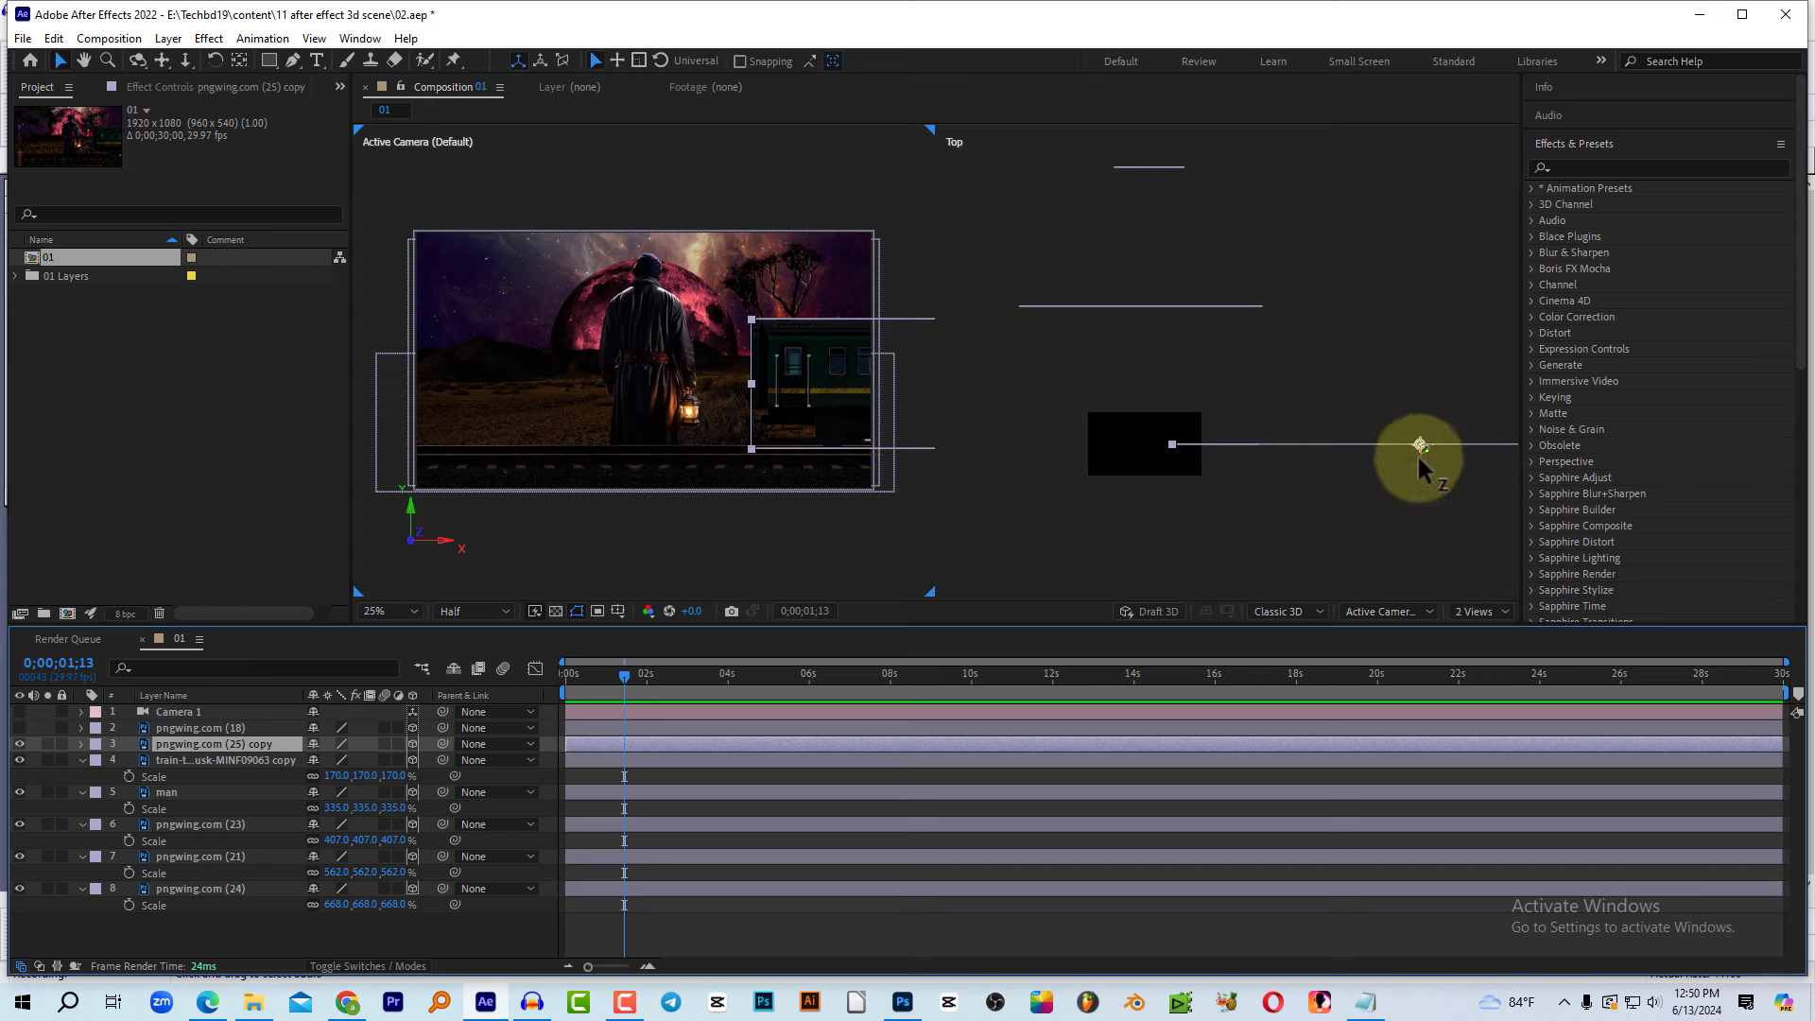
{"action": "left_click_drag", "start_coordinate": [1418, 452], "coordinate": [1403, 331]}
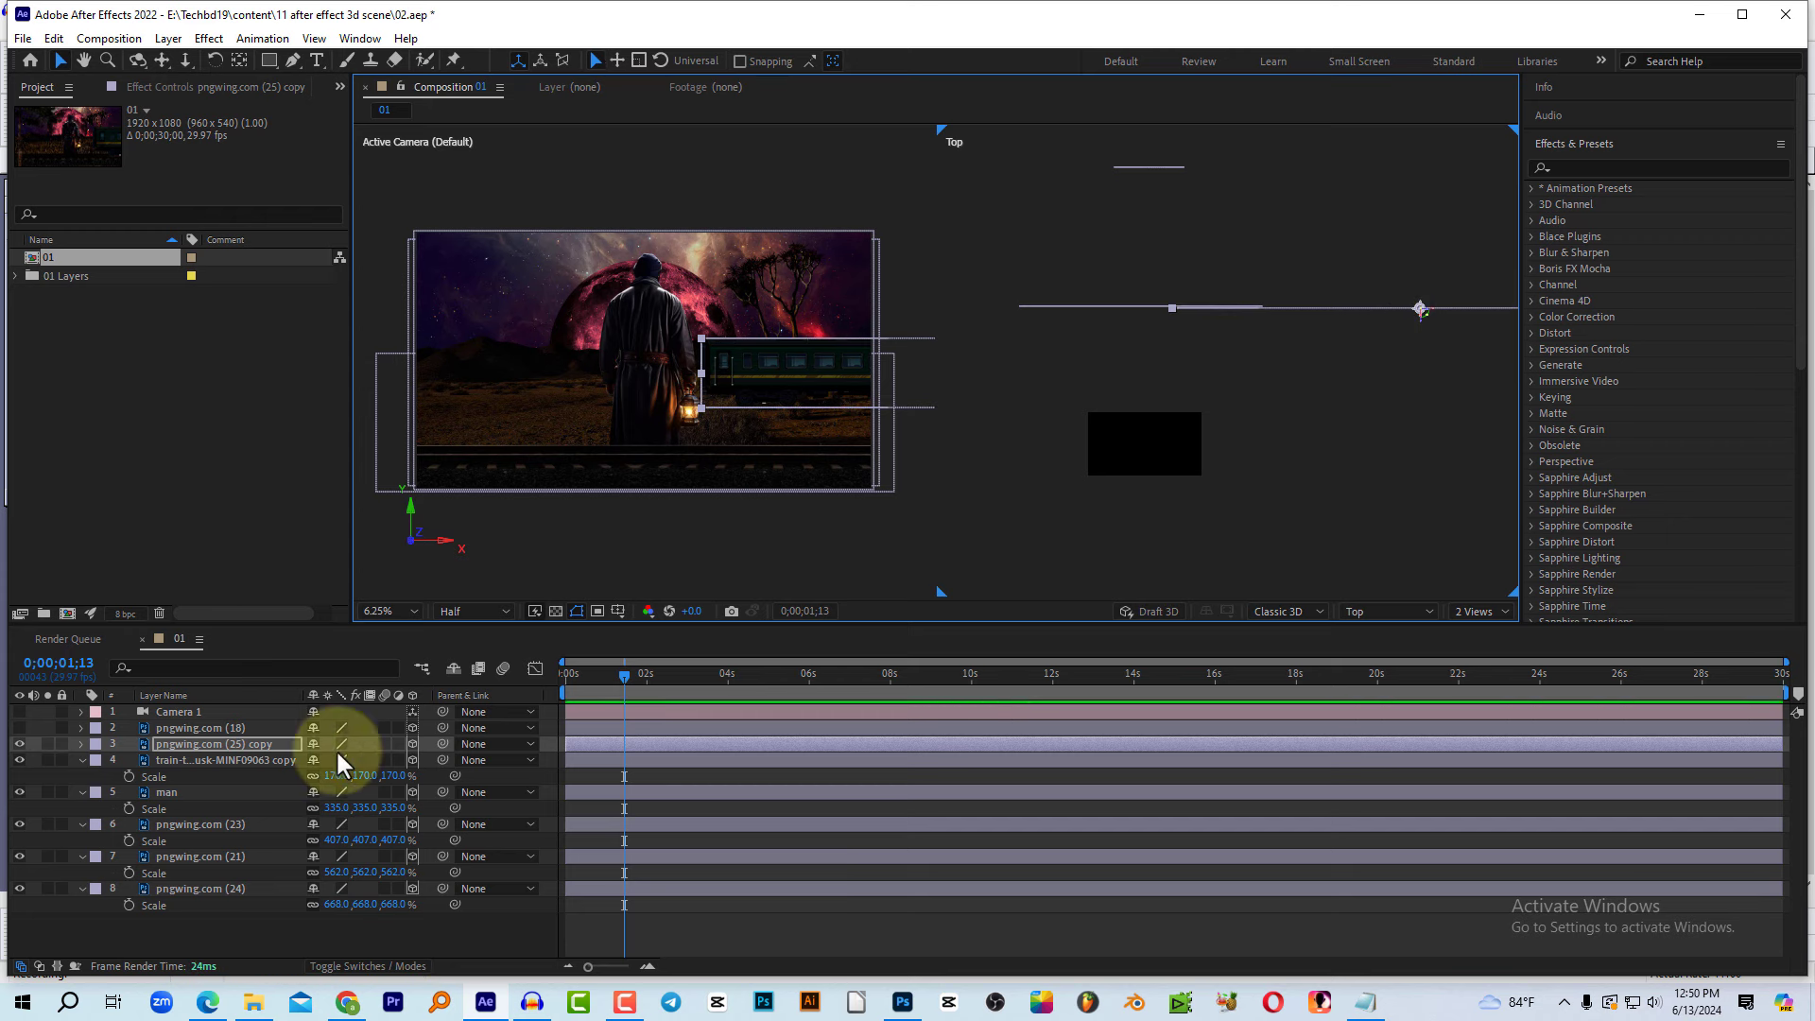
{"action": "key", "text": "s"}
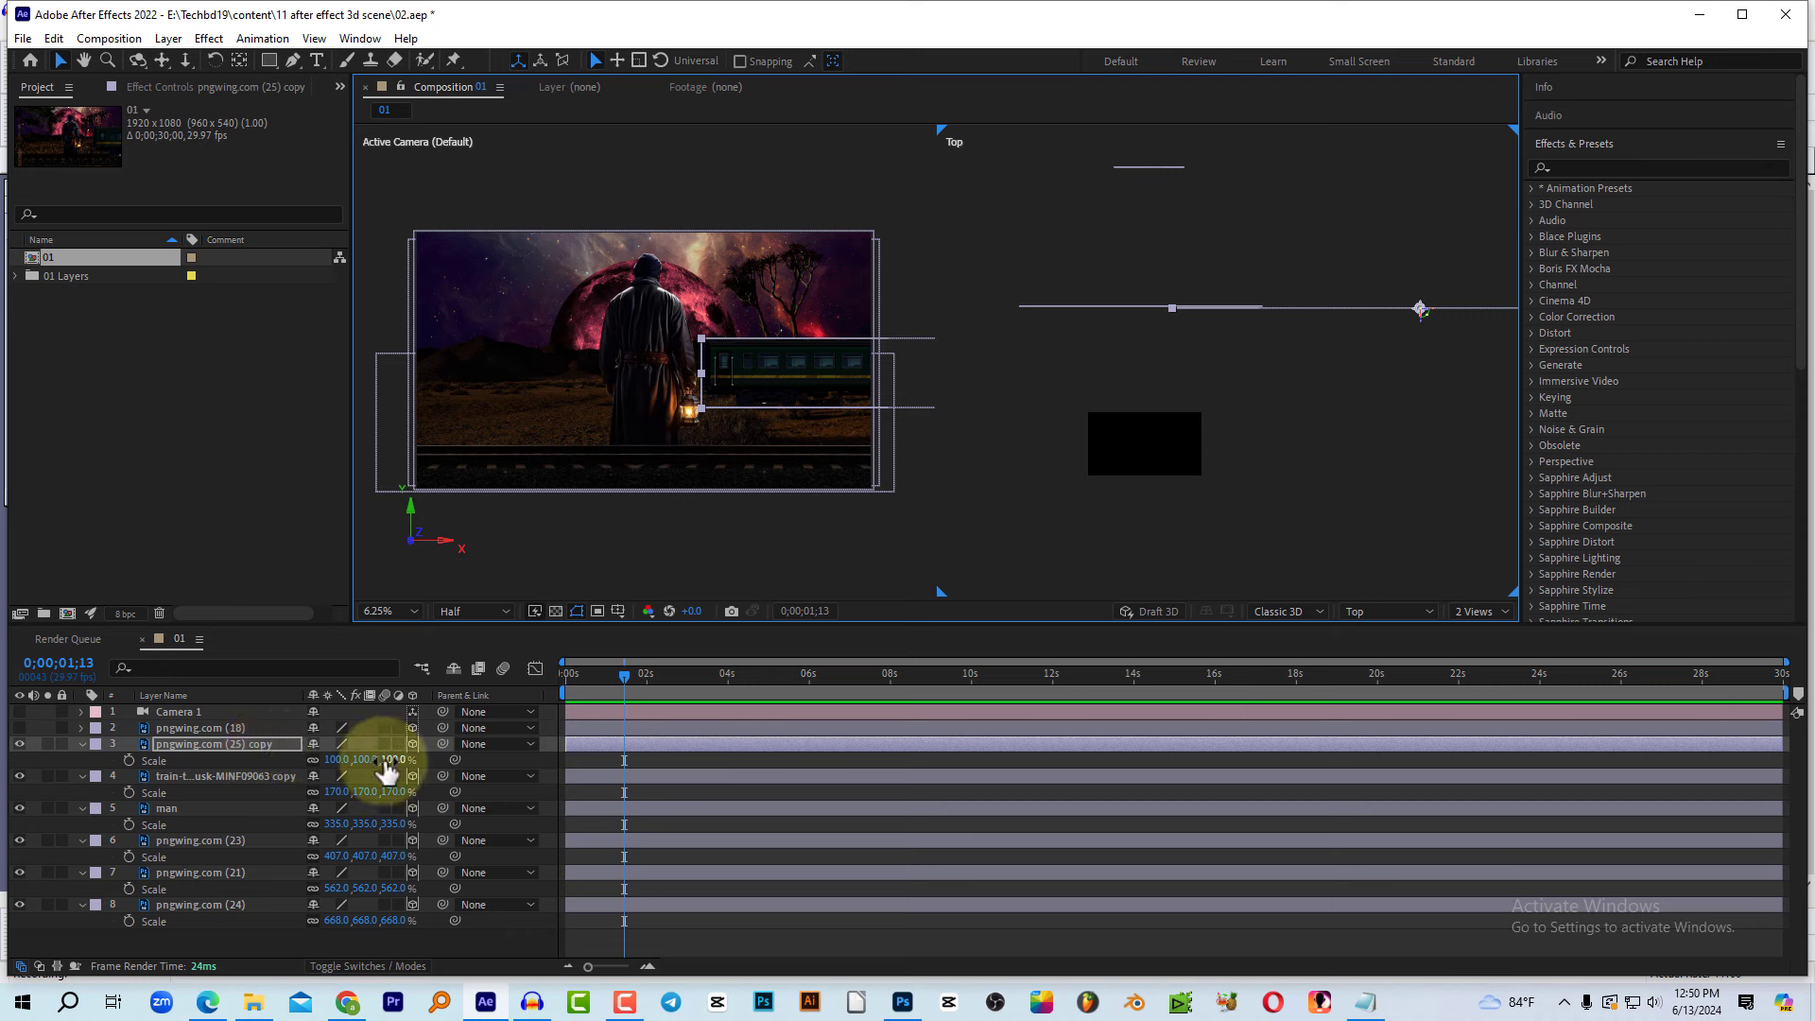
{"action": "left_click_drag", "start_coordinate": [385, 760], "coordinate": [527, 759]}
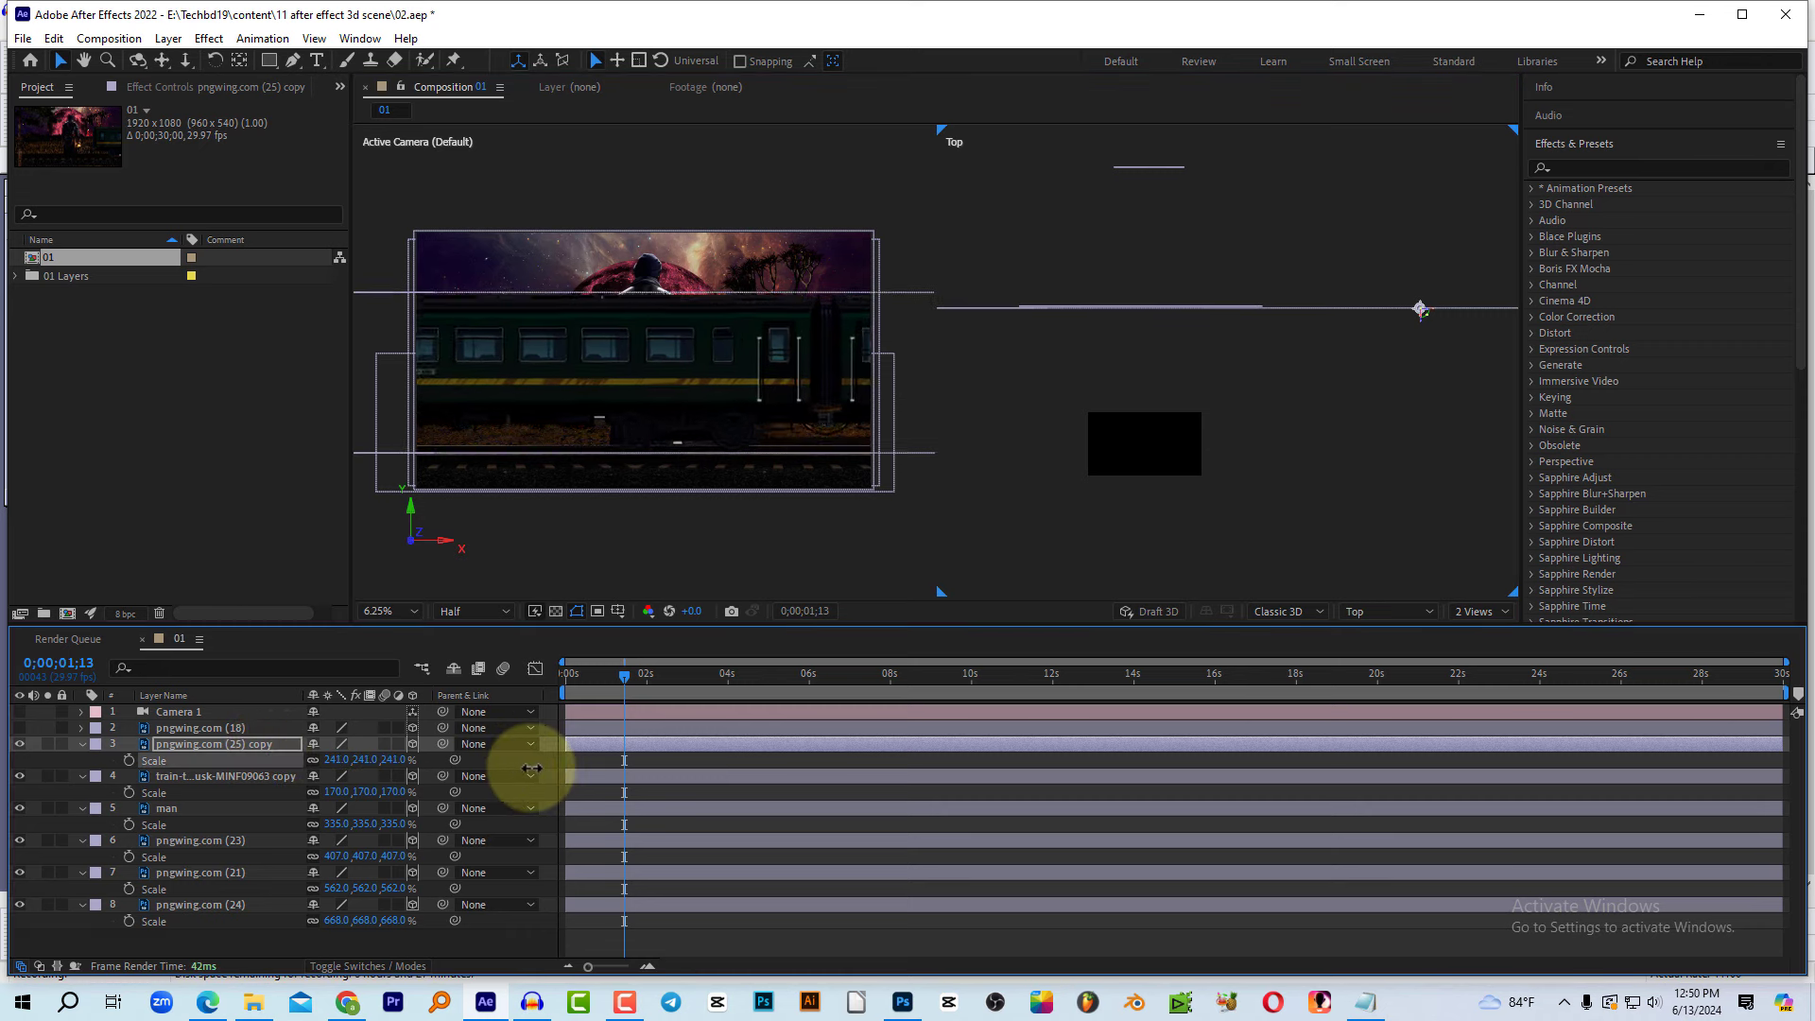
{"action": "mouse_move", "coordinate": [511, 416]}
{"action": "left_mouse_down"}
{"action": "mouse_move", "coordinate": [1045, 388]}
{"action": "mouse_move", "coordinate": [980, 355]}
{"action": "mouse_move", "coordinate": [945, 373]}
{"action": "left_mouse_up"}
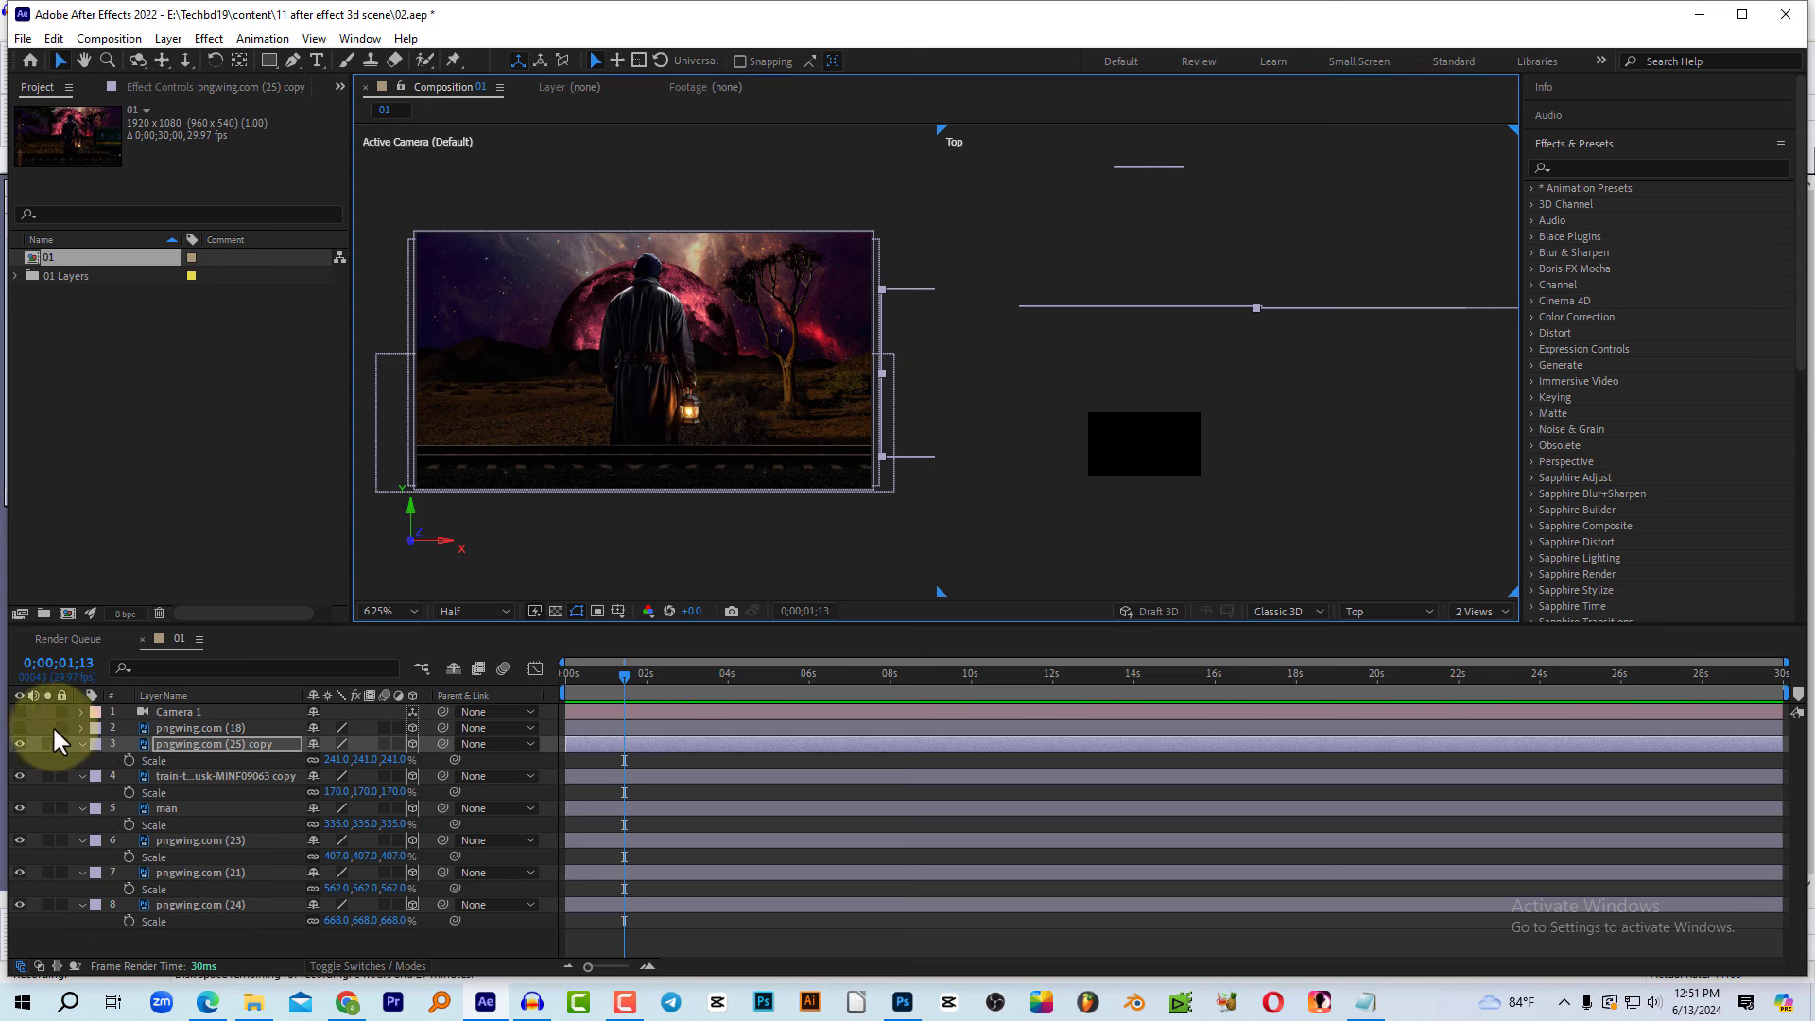
Step: Show the pngwing.com (18) tree layer and shift it in depth within the Top view
{"action": "left_click", "coordinate": [18, 728]}
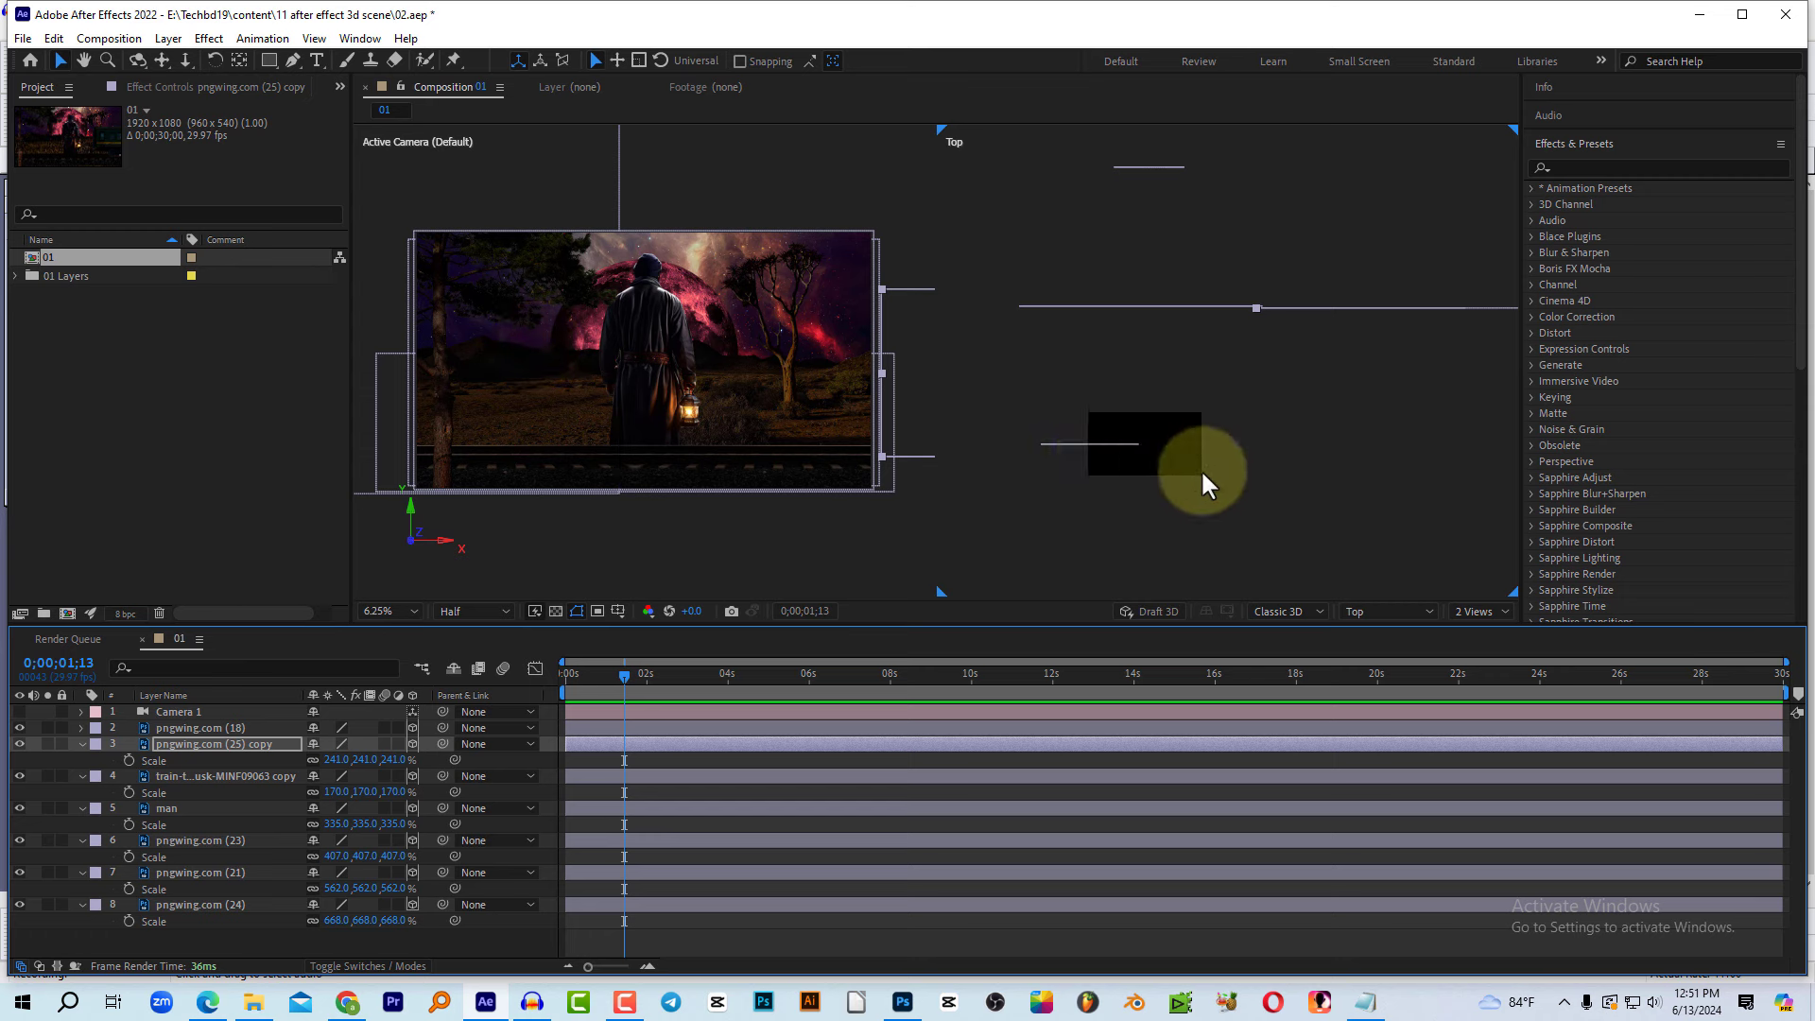
{"action": "key", "text": "h"}
{"action": "mouse_move", "coordinate": [1173, 477]}
{"action": "left_mouse_down"}
{"action": "mouse_move", "coordinate": [1207, 261]}
{"action": "mouse_move", "coordinate": [1179, 345]}
{"action": "left_mouse_up"}
{"action": "key", "text": "v"}
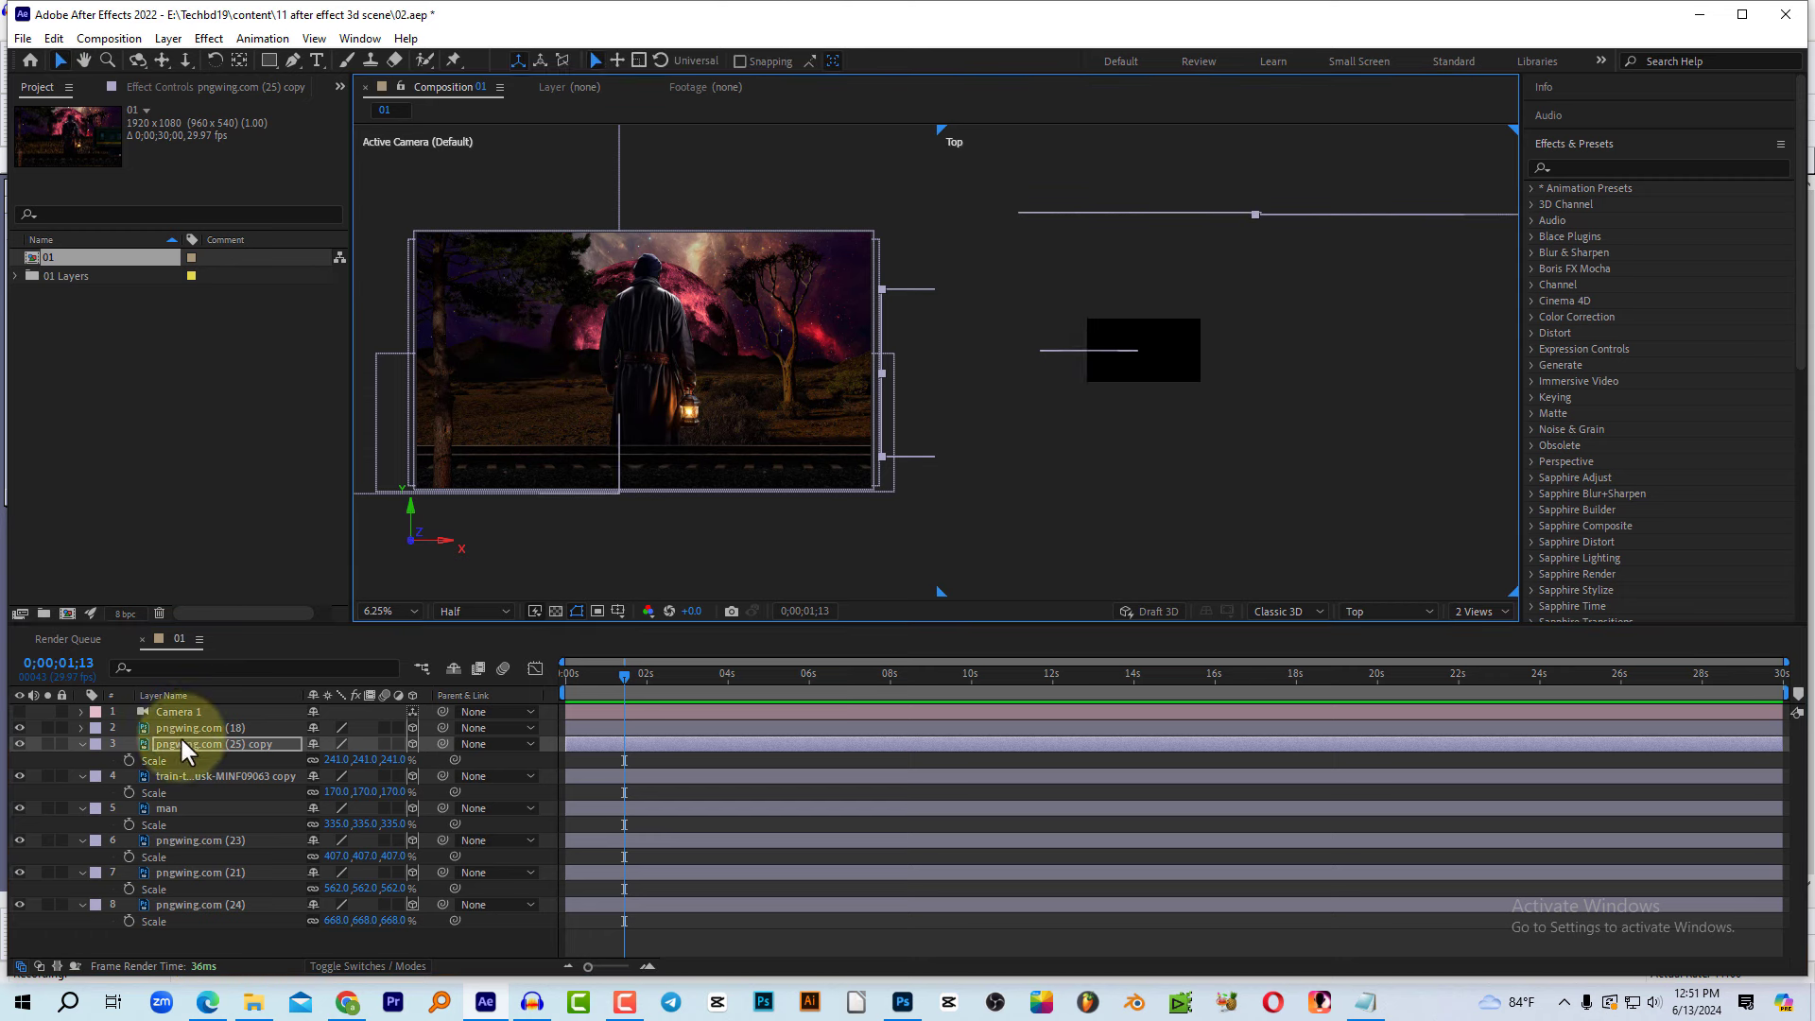
{"action": "left_click", "coordinate": [189, 728]}
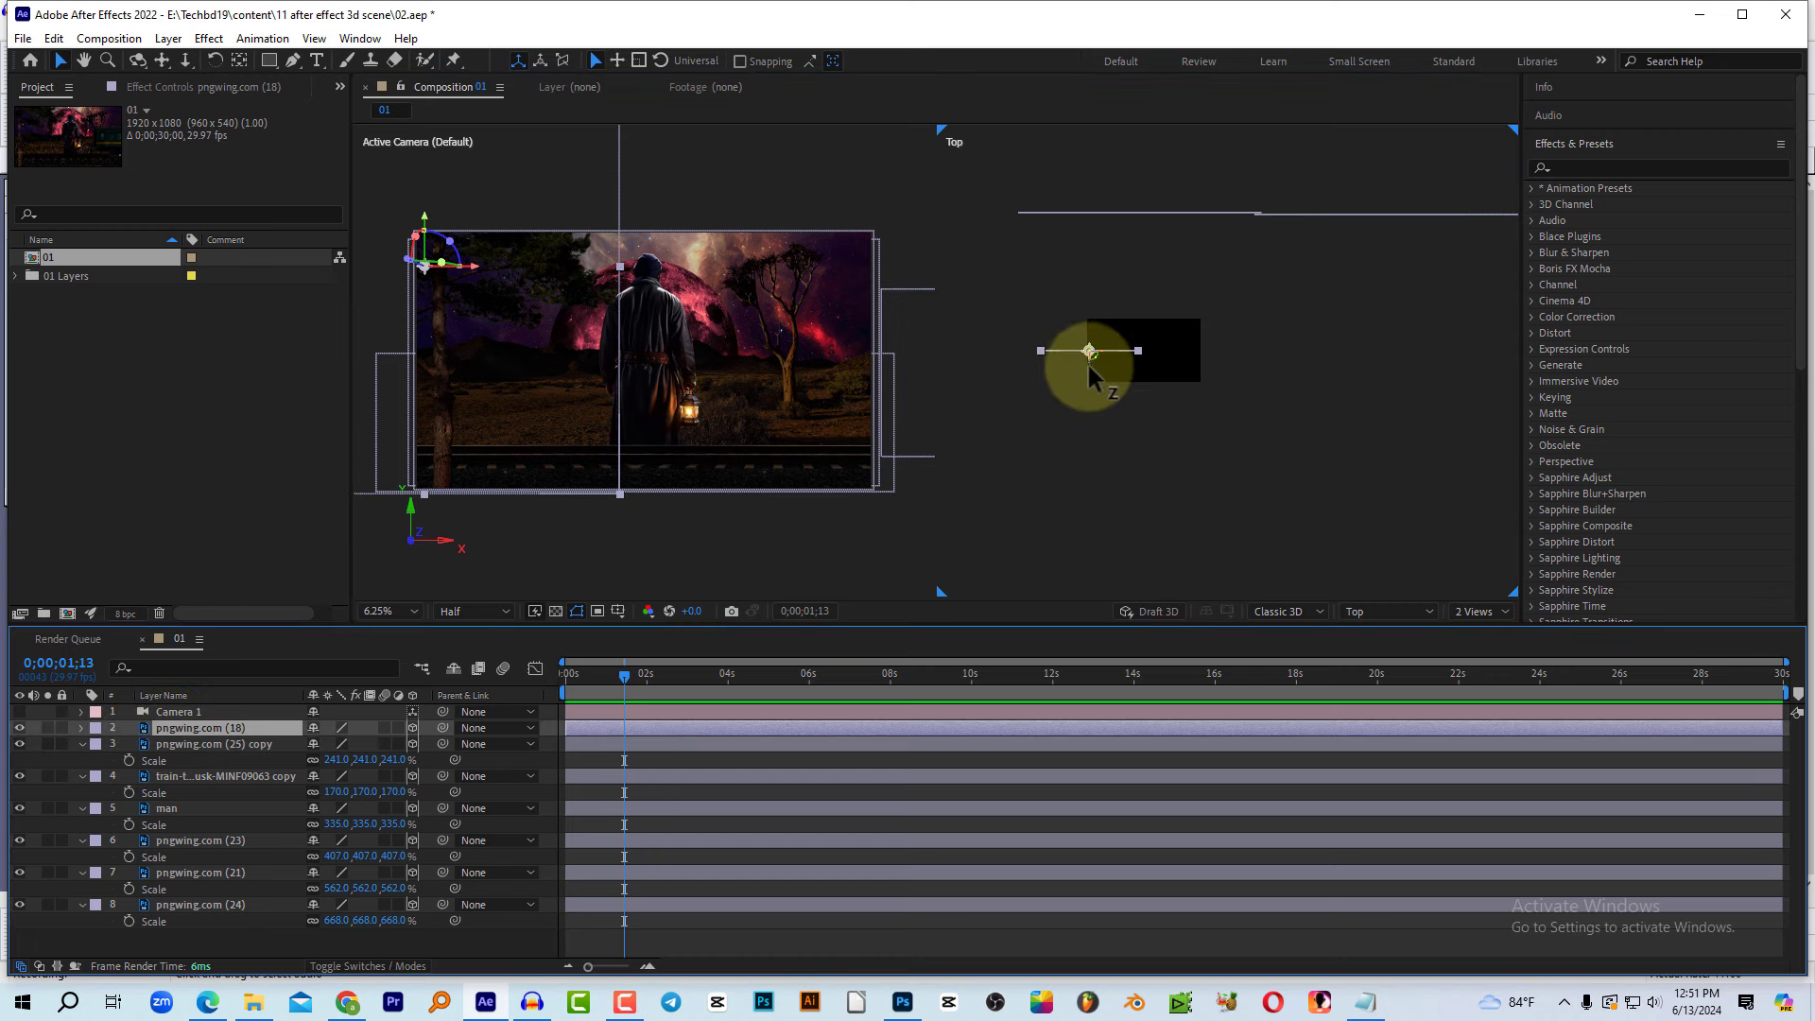
{"action": "left_click_drag", "start_coordinate": [1089, 378], "coordinate": [1101, 410]}
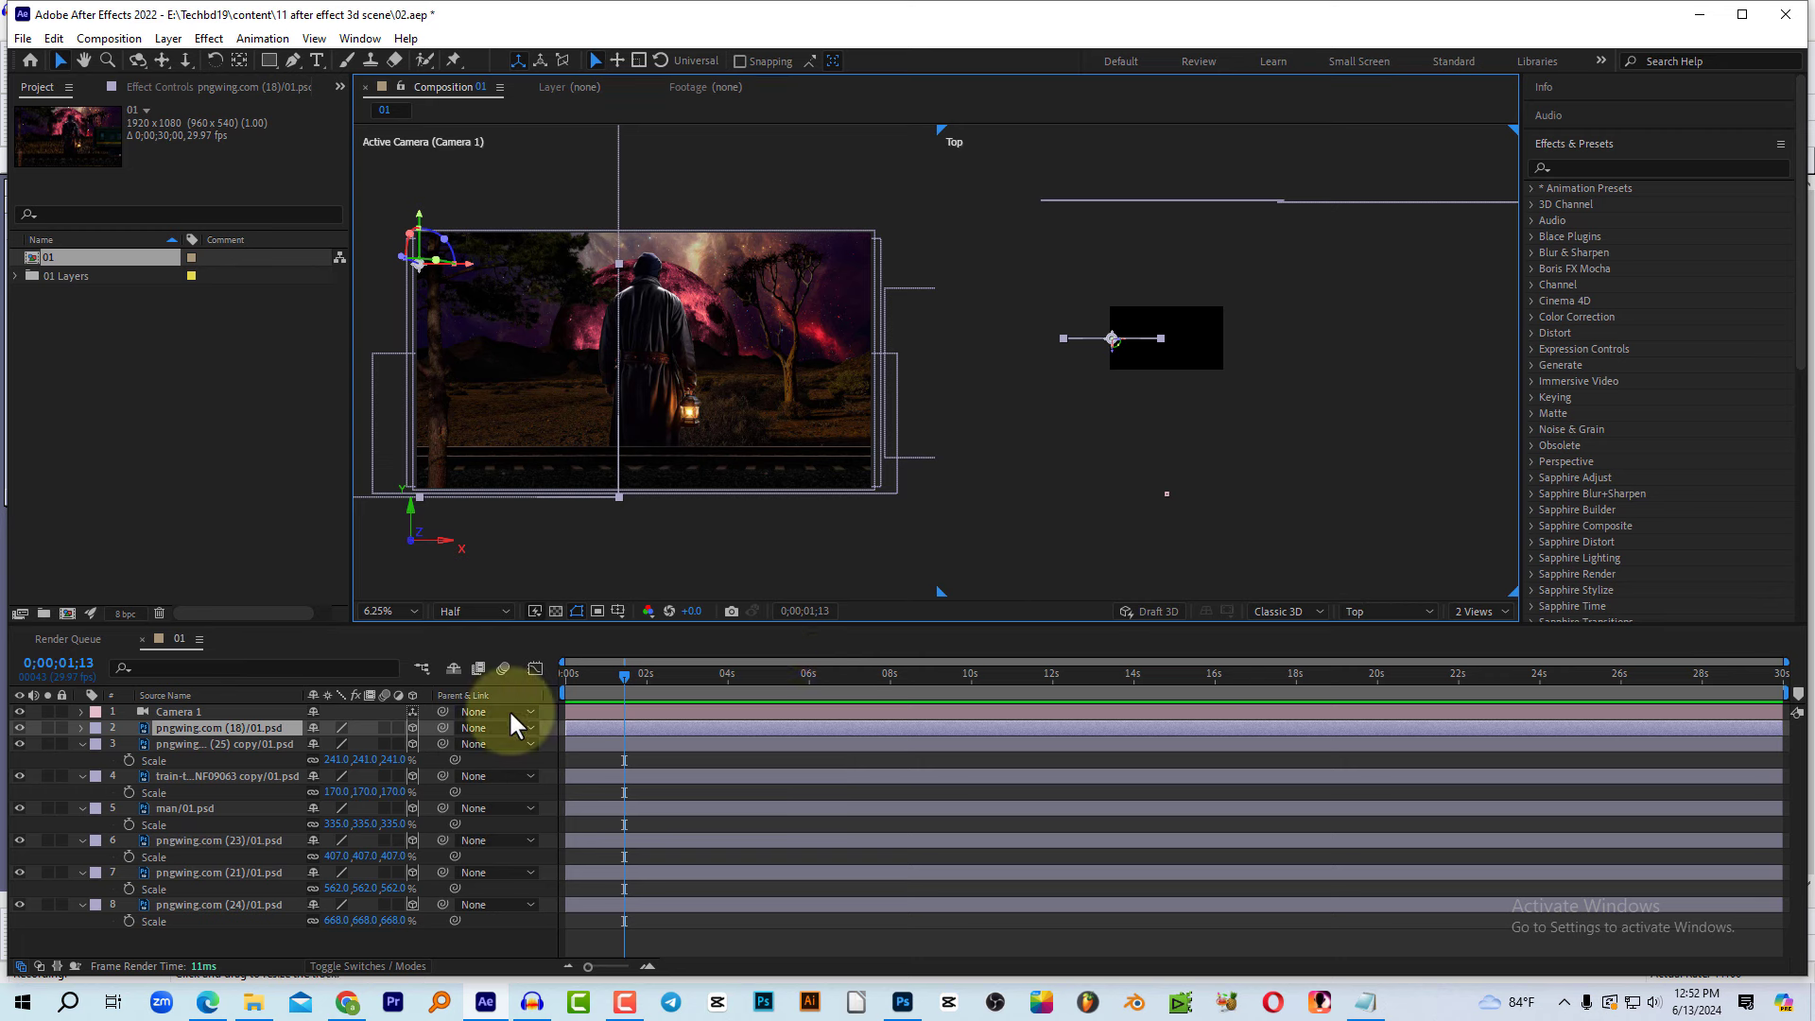
Step: Nudge Camera 1 forward, return to the composition start, and expand its Transform properties
{"action": "left_click", "coordinate": [178, 712]}
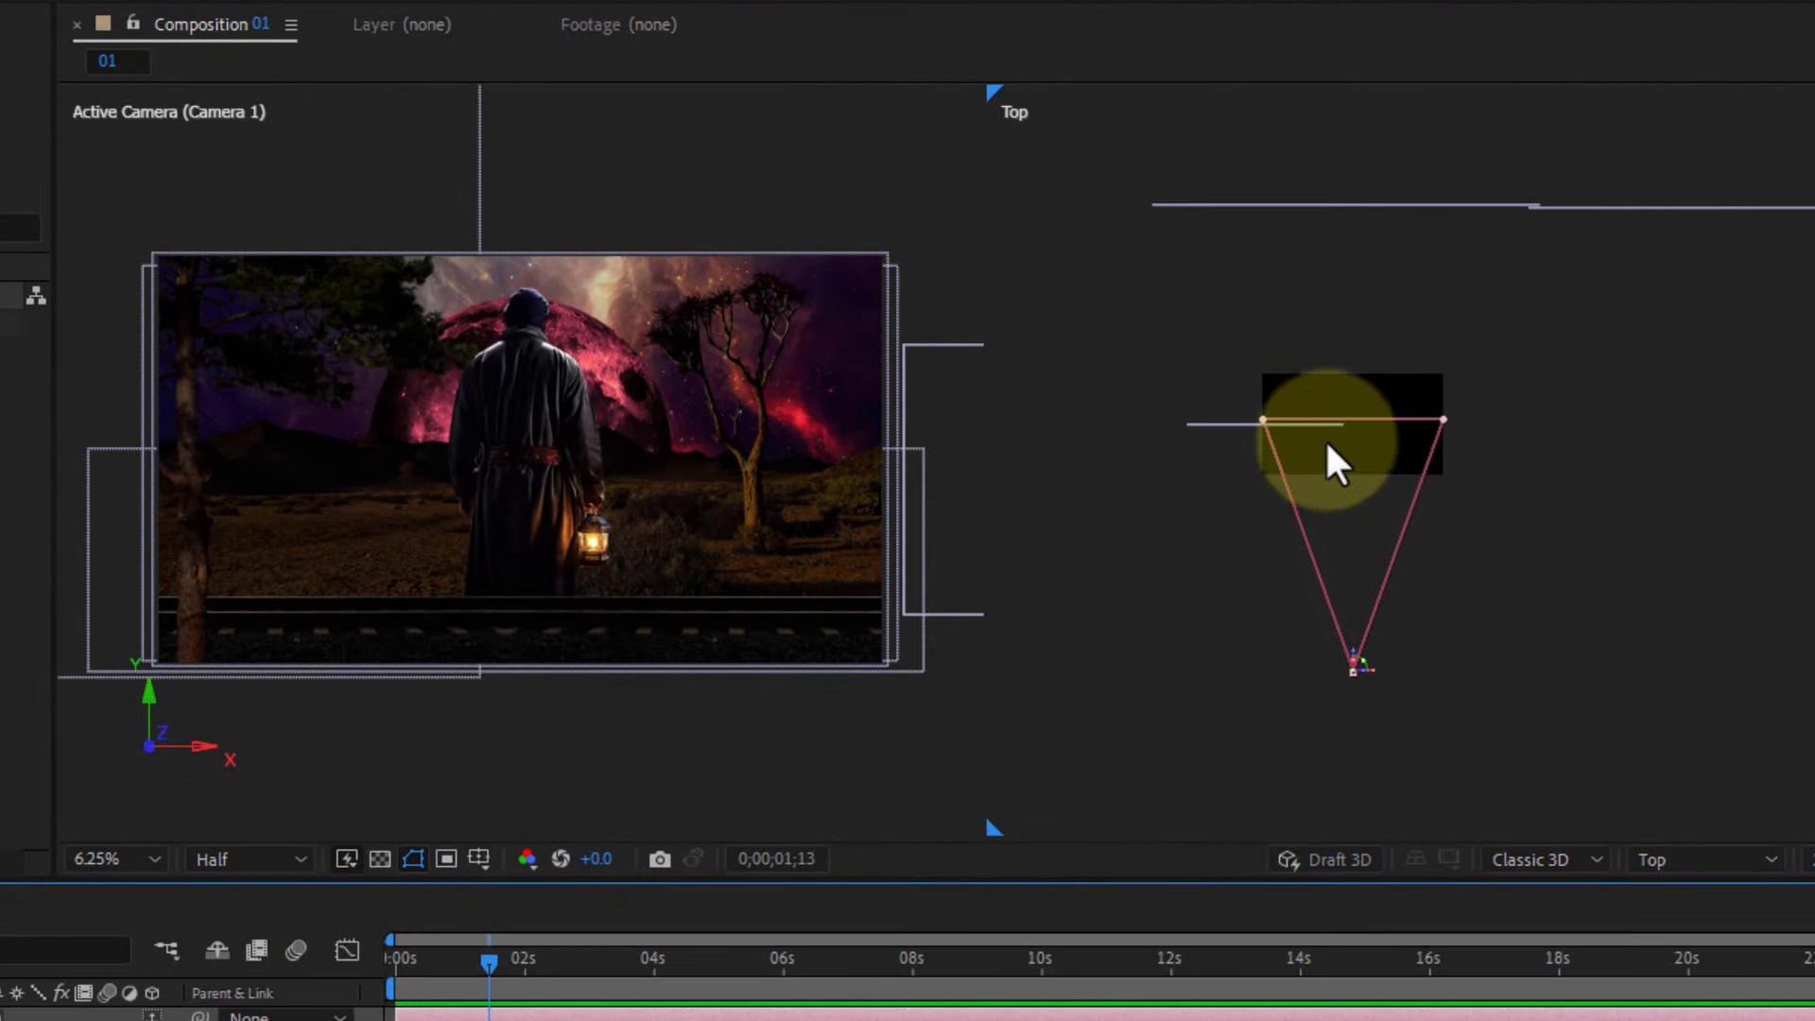
{"action": "left_click", "coordinate": [1349, 660]}
{"action": "mouse_move", "coordinate": [1349, 660]}
{"action": "left_mouse_down"}
{"action": "mouse_move", "coordinate": [1396, 419]}
{"action": "mouse_move", "coordinate": [1340, 541]}
{"action": "mouse_move", "coordinate": [1352, 406]}
{"action": "mouse_move", "coordinate": [1327, 668]}
{"action": "mouse_move", "coordinate": [1368, 276]}
{"action": "mouse_move", "coordinate": [1285, 583]}
{"action": "mouse_move", "coordinate": [1295, 525]}
{"action": "mouse_move", "coordinate": [1342, 596]}
{"action": "mouse_move", "coordinate": [1333, 526]}
{"action": "mouse_move", "coordinate": [1314, 626]}
{"action": "left_mouse_up"}
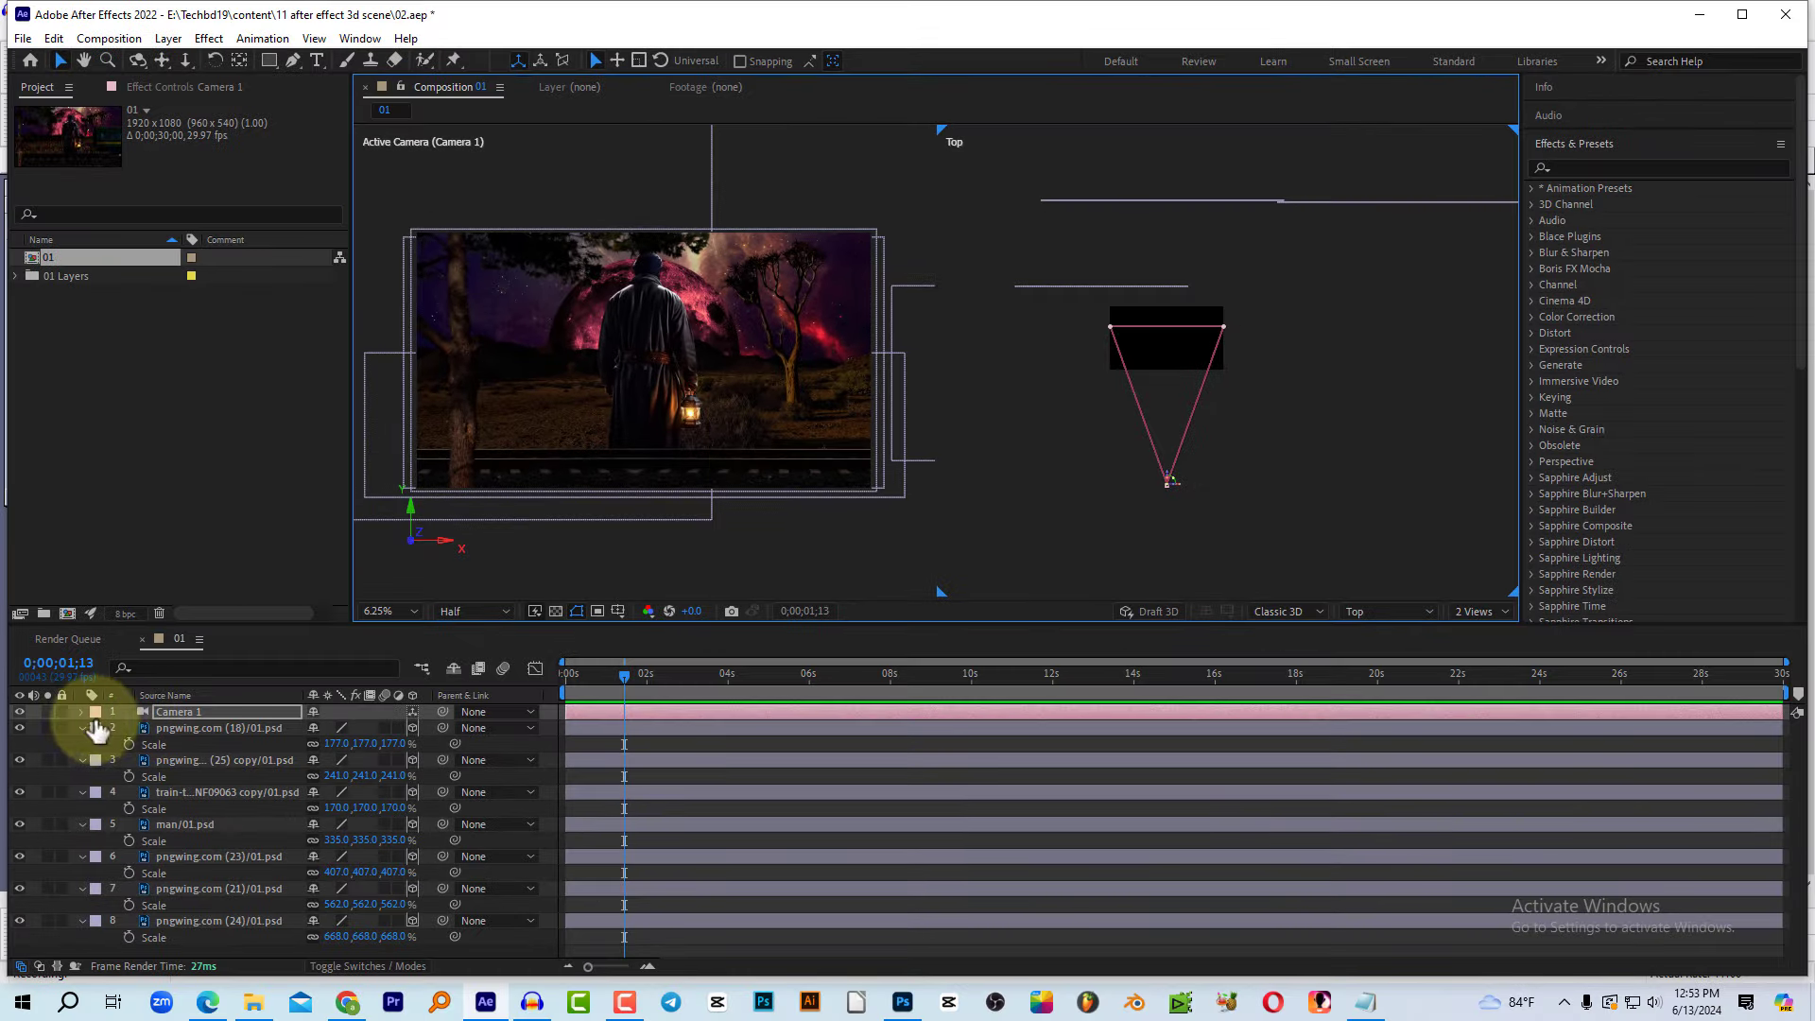
{"action": "left_click", "coordinate": [84, 728]}
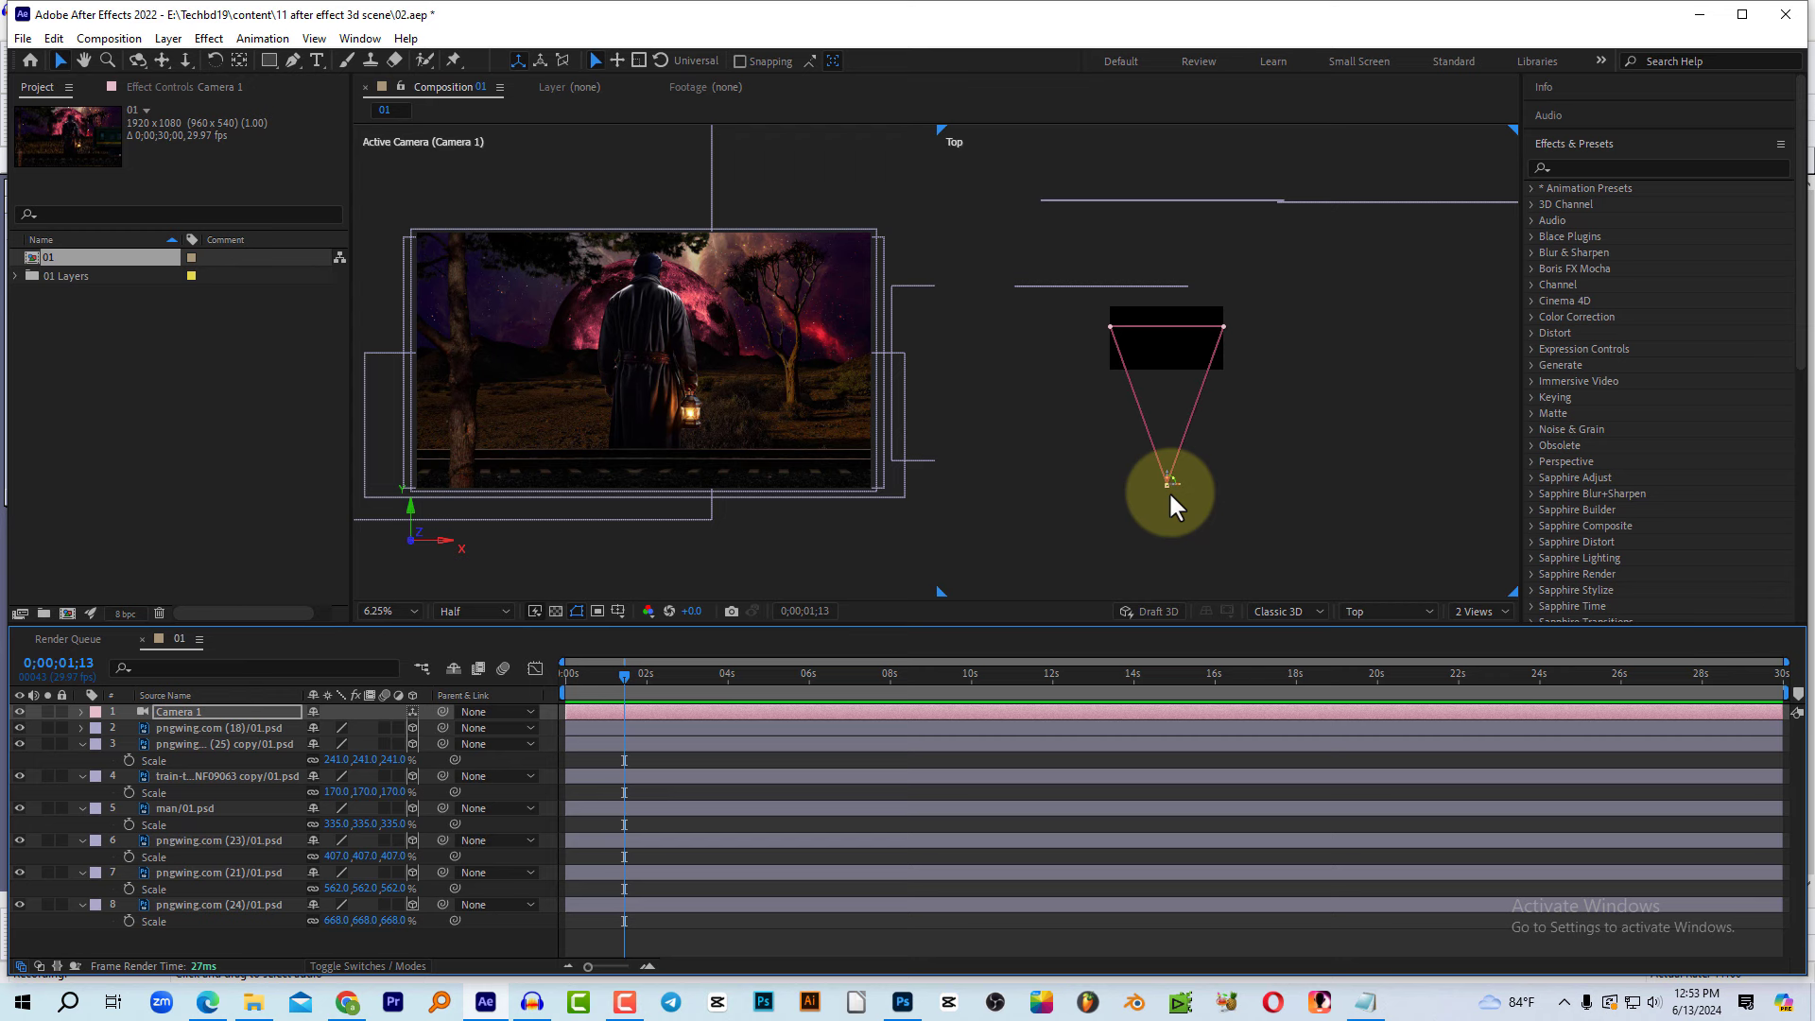
{"action": "mouse_move", "coordinate": [632, 682]}
{"action": "left_mouse_down"}
{"action": "mouse_move", "coordinate": [661, 679]}
{"action": "mouse_move", "coordinate": [526, 683]}
{"action": "left_mouse_up"}
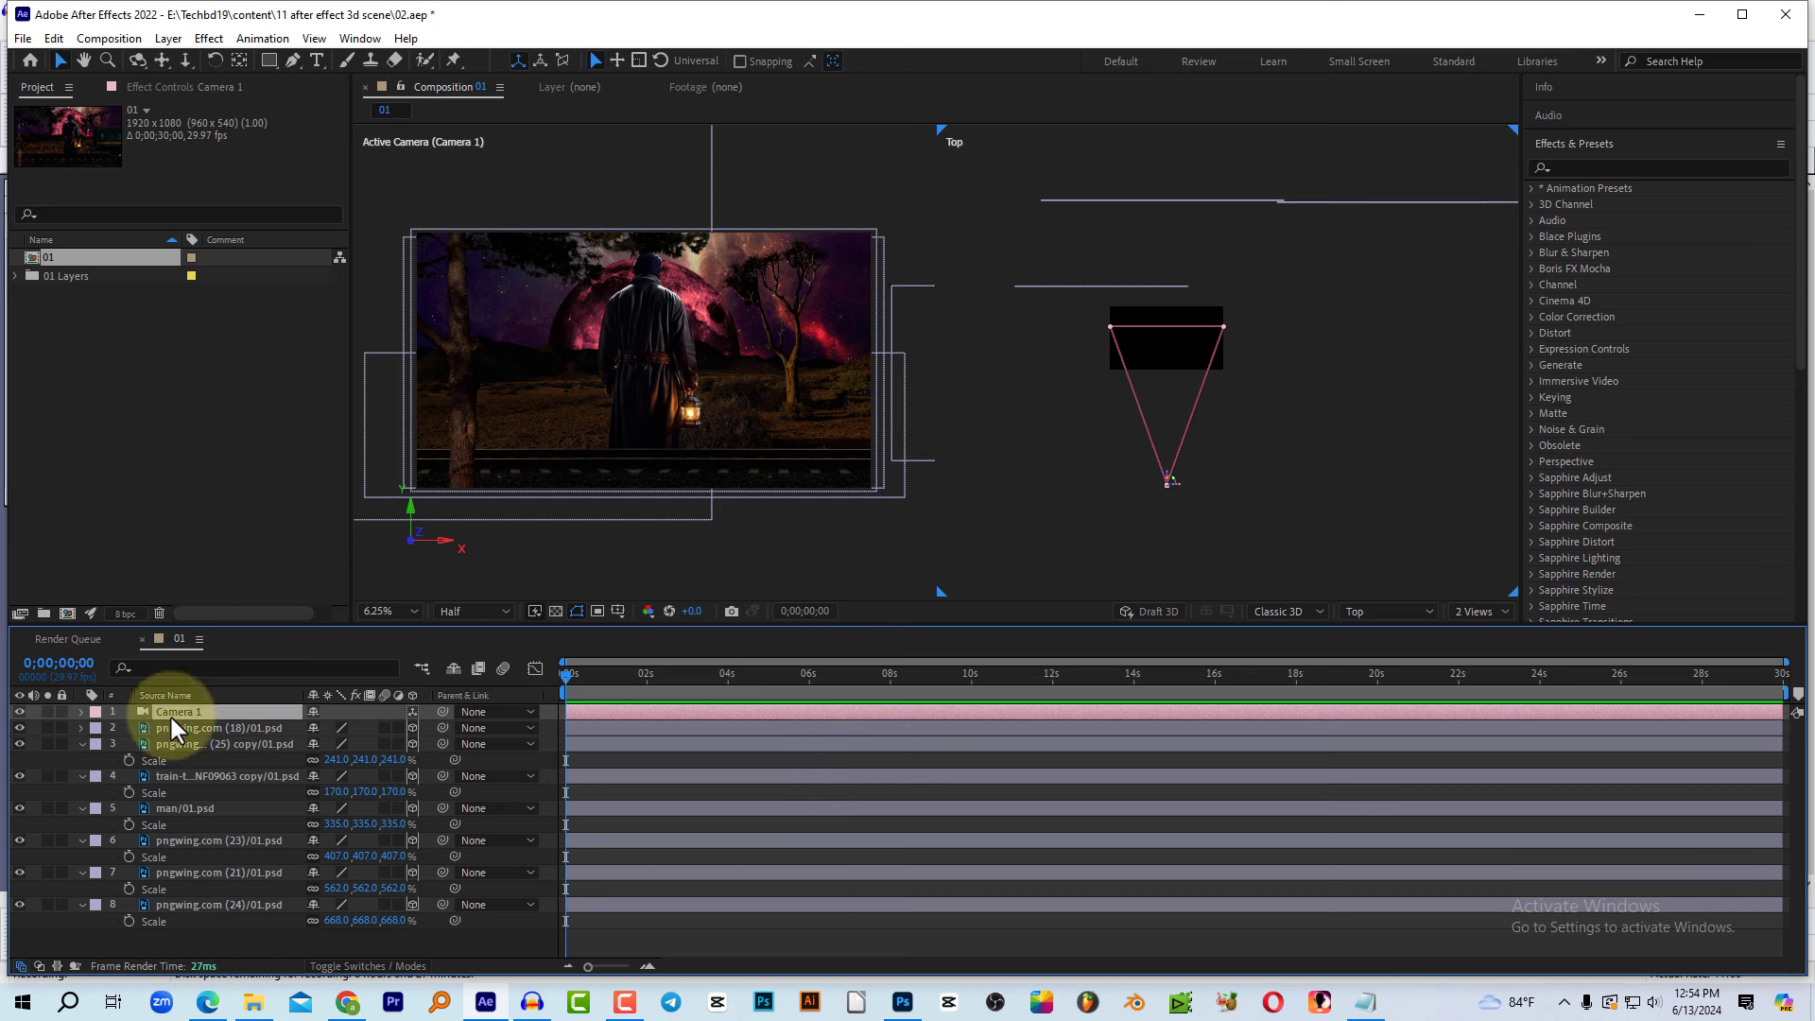
{"action": "left_click", "coordinate": [82, 713]}
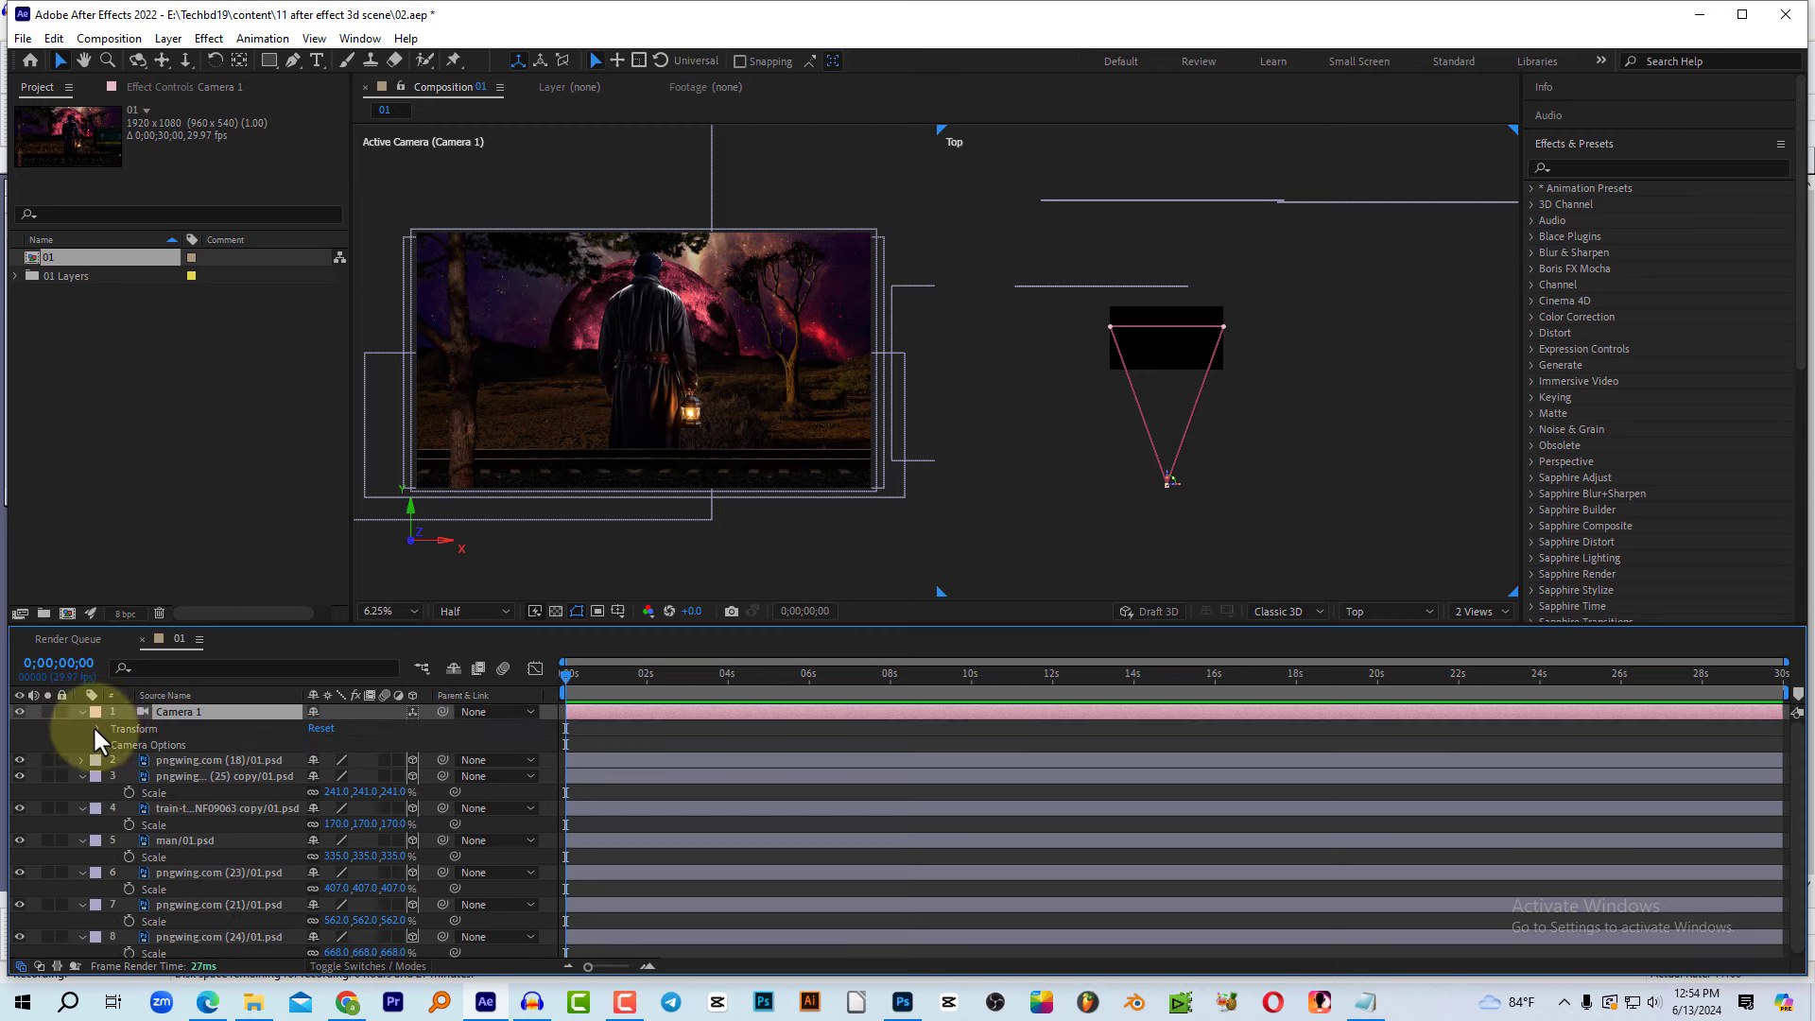
{"action": "left_click", "coordinate": [97, 729]}
{"action": "left_click", "coordinate": [133, 729]}
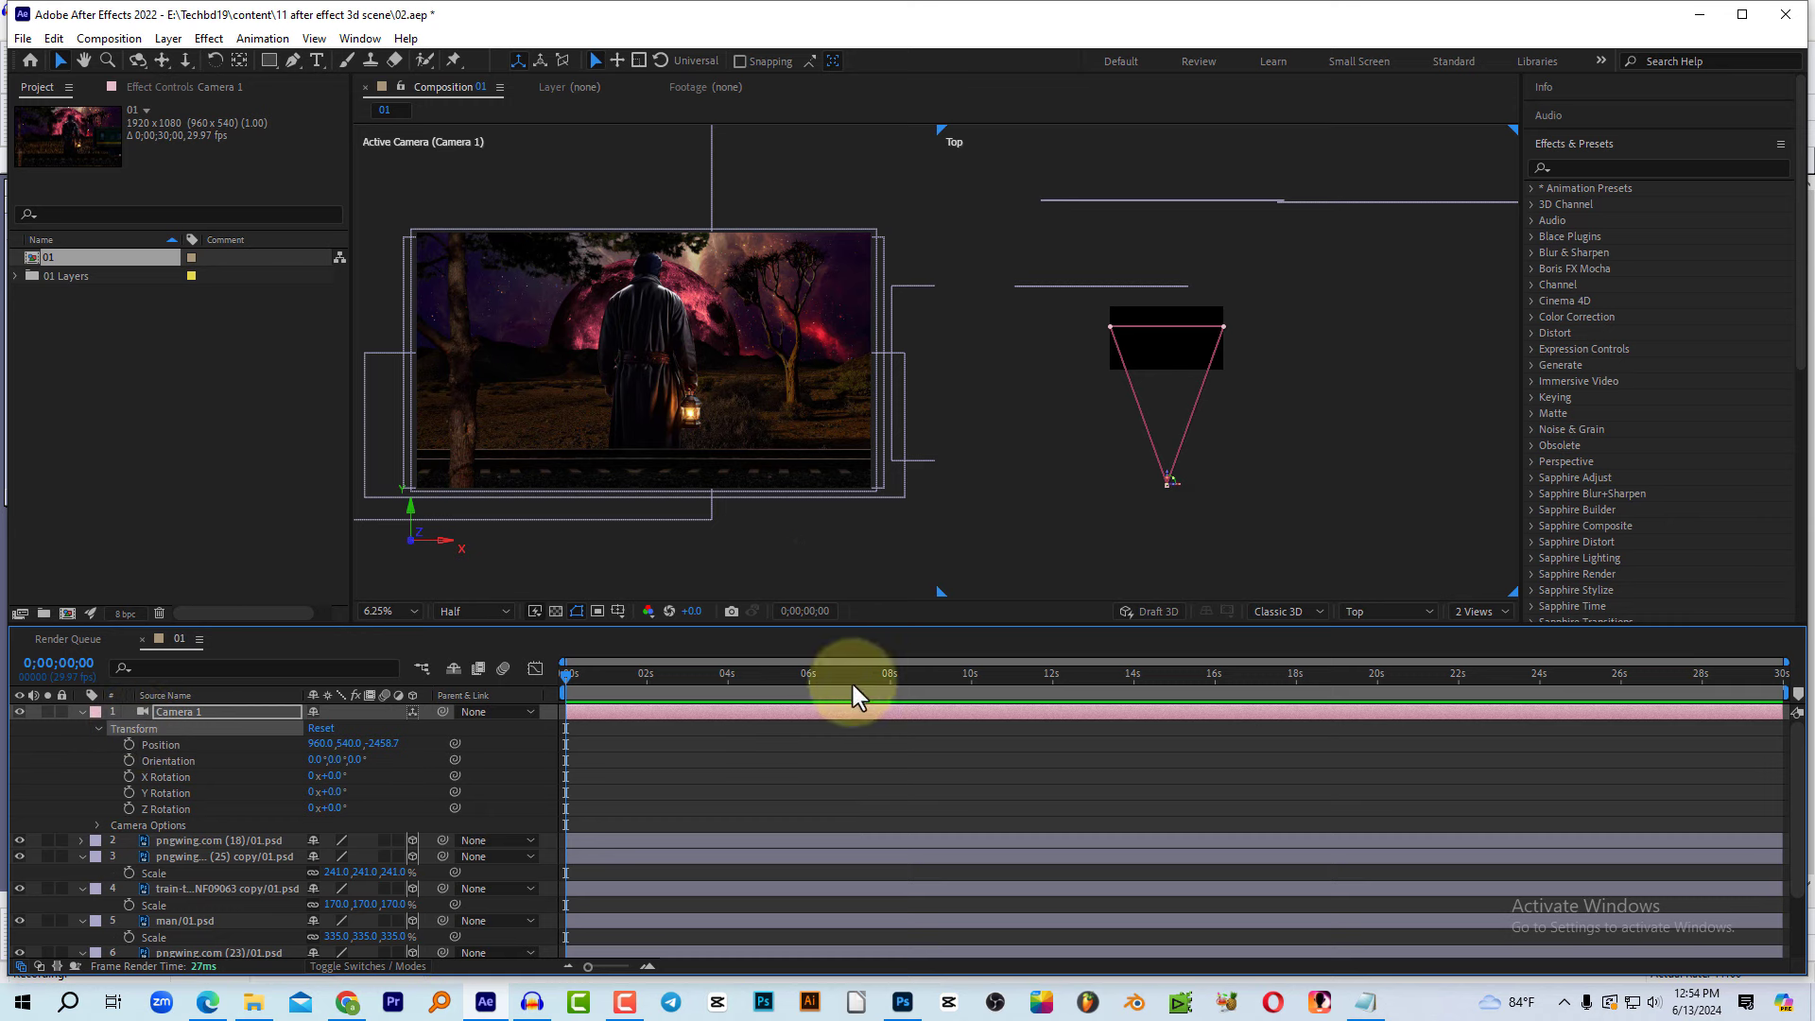
Step: Move Camera 1 forward to Z -2398.7 in Top view, then slide it slightly along X
{"action": "left_click", "coordinate": [1167, 471]}
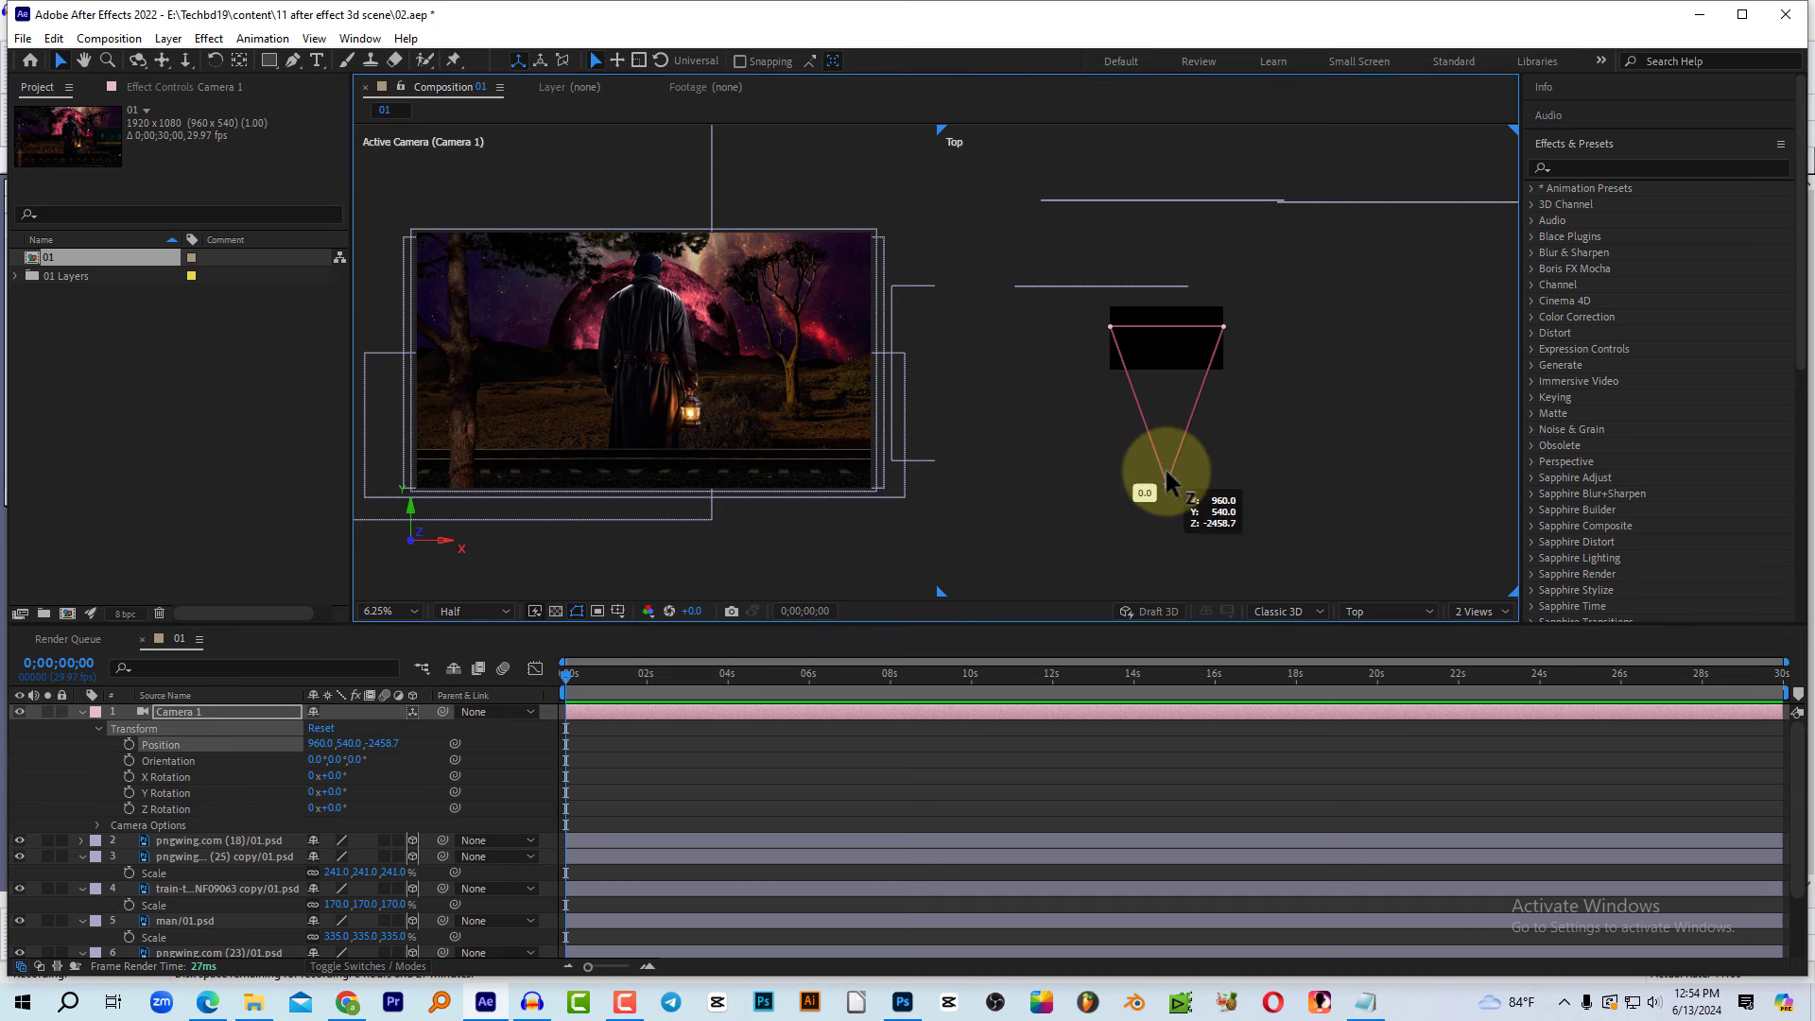
{"action": "left_click_drag", "start_coordinate": [1169, 482], "coordinate": [1165, 486]}
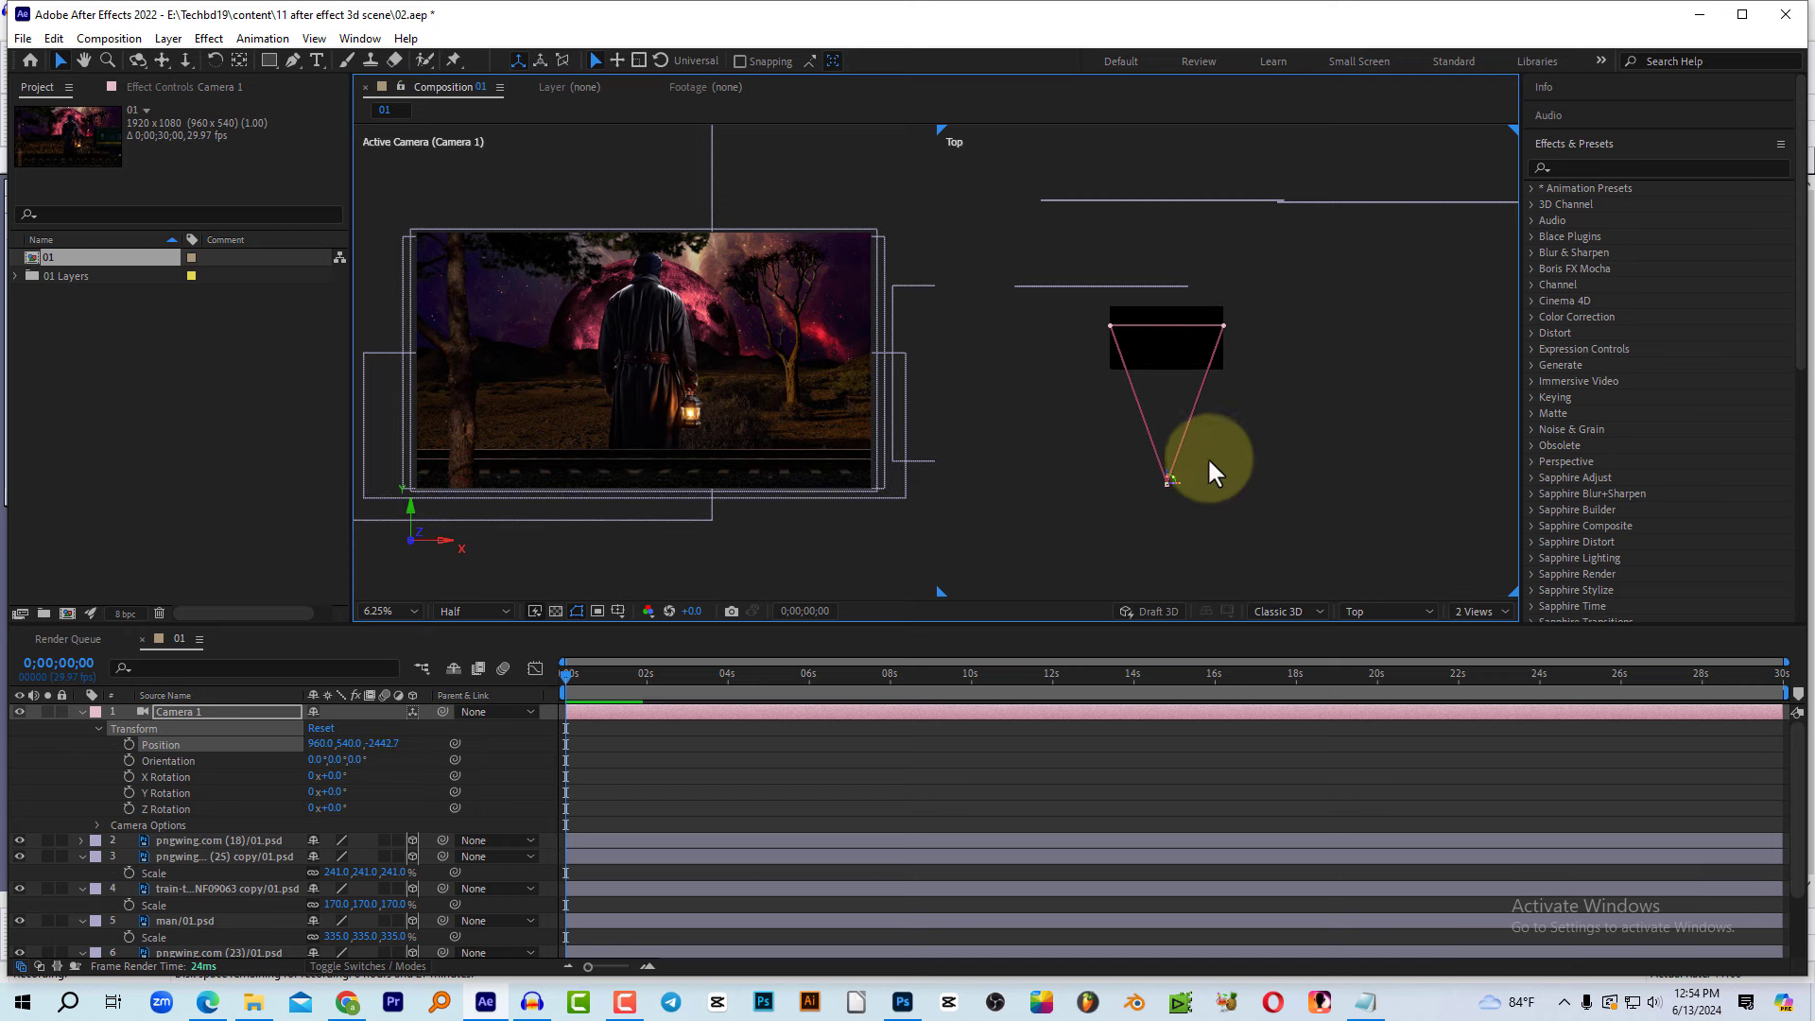
{"action": "key", "text": "period"}
{"action": "key", "text": "period"}
{"action": "key", "text": "period"}
{"action": "key", "text": "period"}
{"action": "key", "text": "period"}
{"action": "key", "text": "period"}
{"action": "key", "text": "period"}
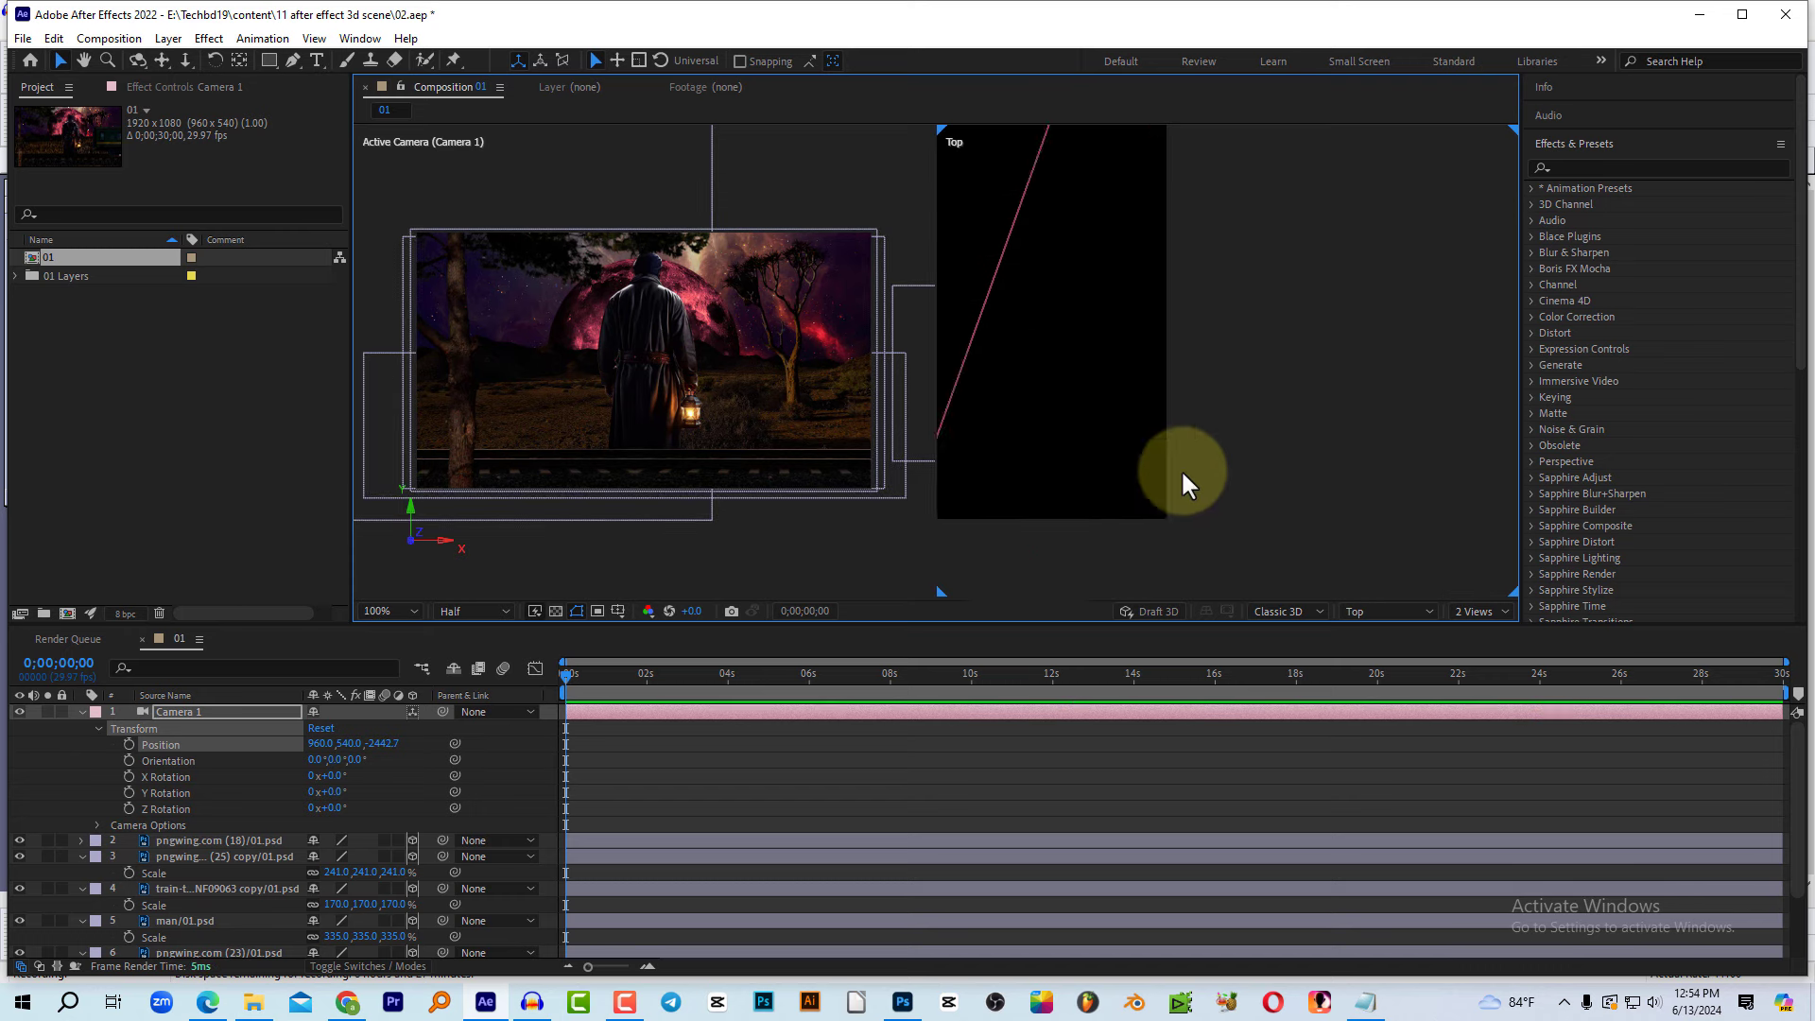
{"action": "key", "text": "h"}
{"action": "key", "text": "comma"}
{"action": "key", "text": "comma"}
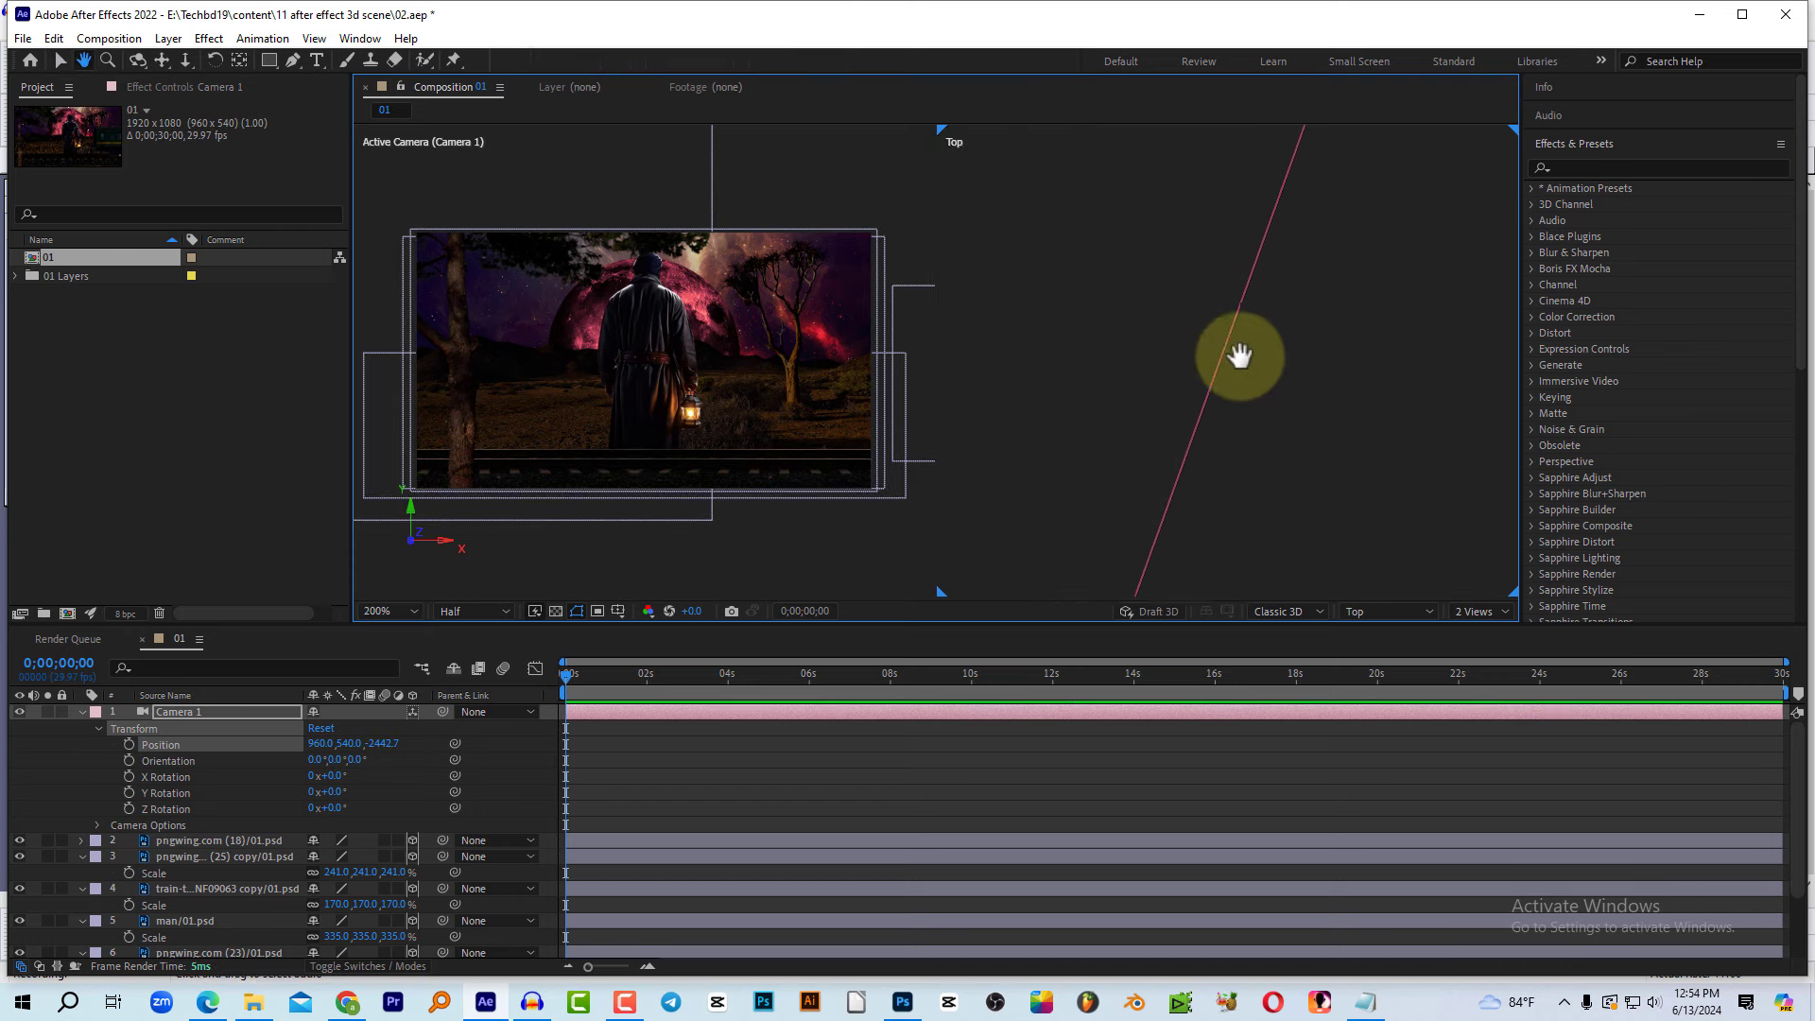
{"action": "left_click_drag", "start_coordinate": [1236, 357], "coordinate": [1256, 360]}
{"action": "key", "text": "comma"}
{"action": "key", "text": "v"}
{"action": "scroll", "coordinate": [1205, 456], "scroll_direction": "up", "scroll_amount": 4}
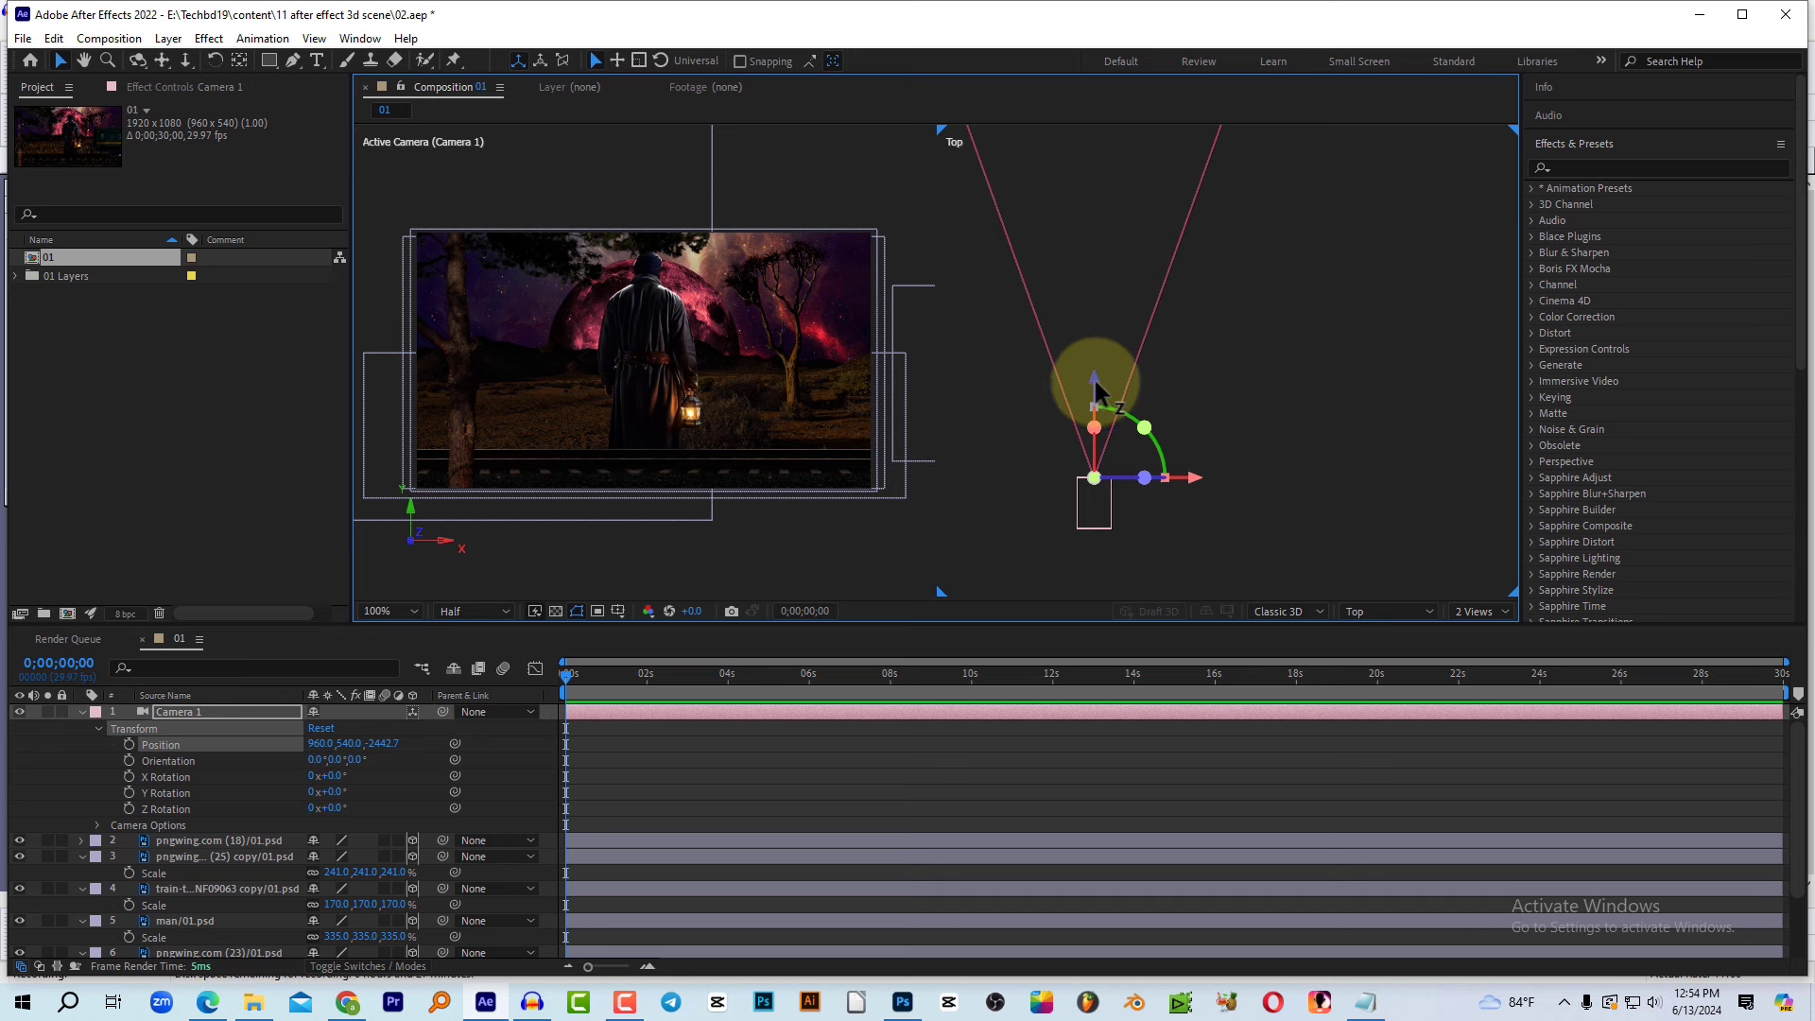
{"action": "mouse_move", "coordinate": [1097, 388]}
{"action": "left_mouse_down"}
{"action": "mouse_move", "coordinate": [1113, 269]}
{"action": "mouse_move", "coordinate": [1083, 201]}
{"action": "mouse_move", "coordinate": [1084, 337]}
{"action": "left_mouse_up"}
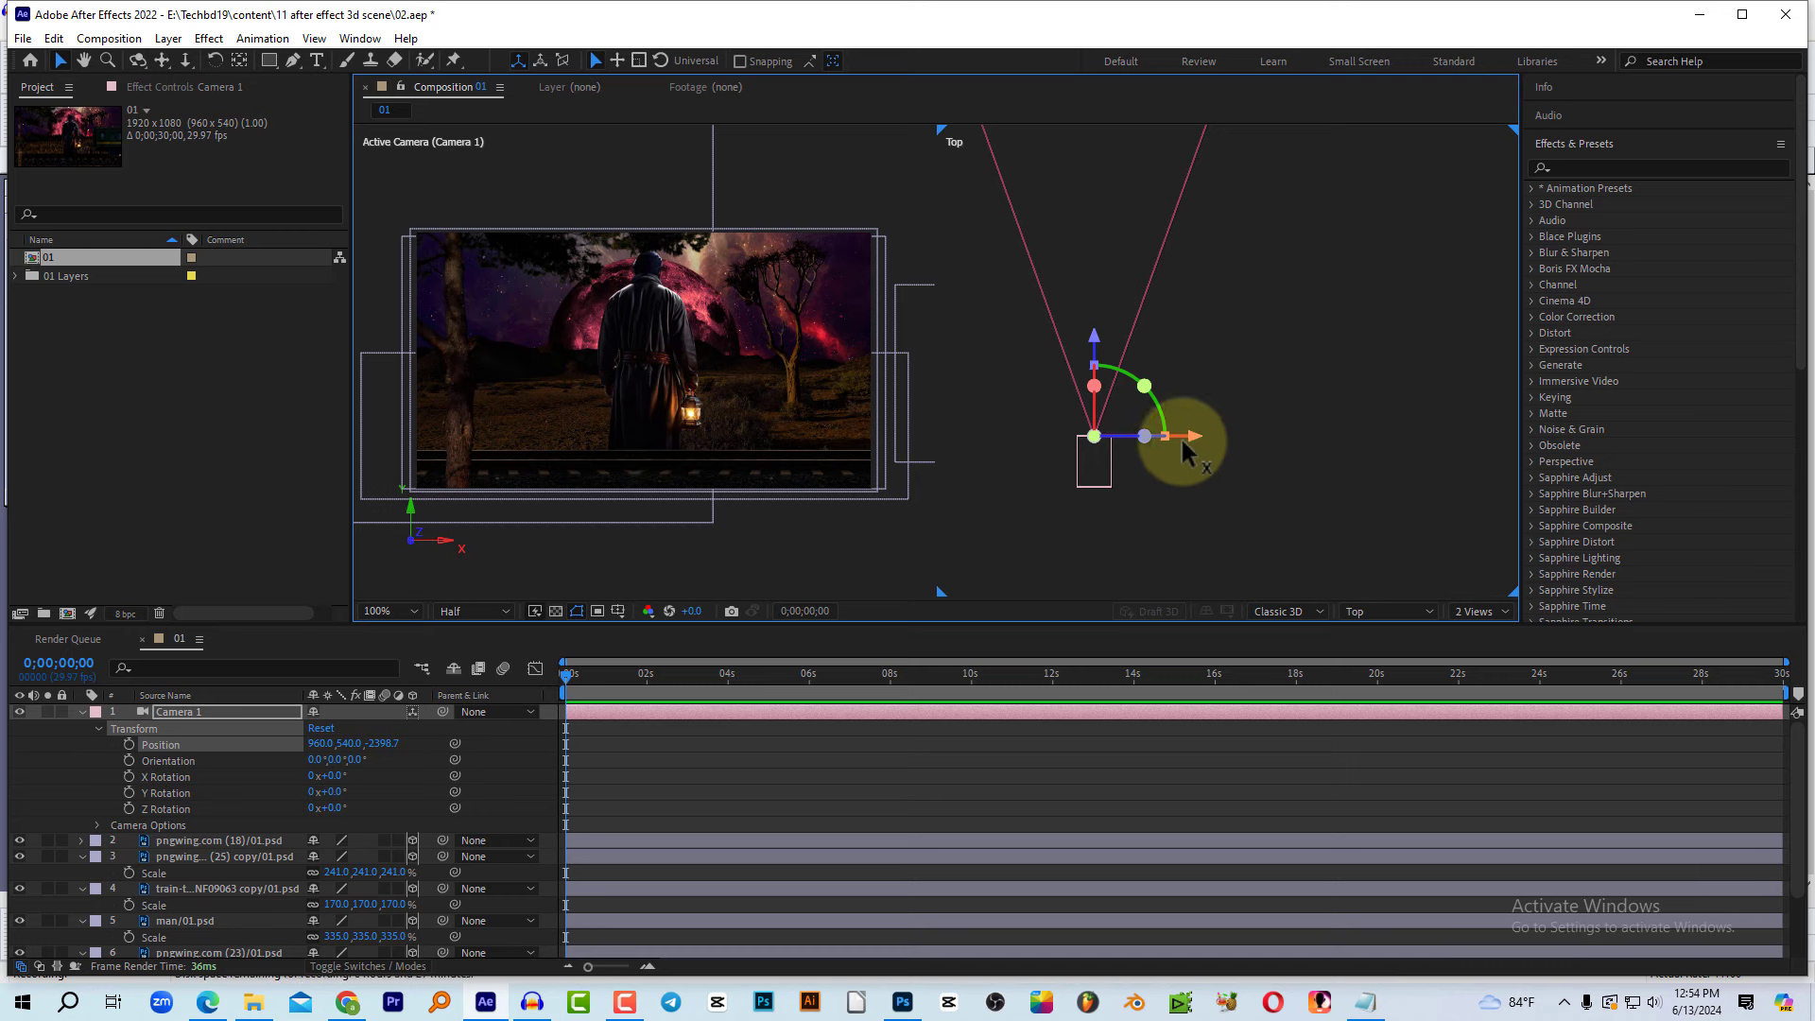
{"action": "mouse_move", "coordinate": [1193, 445]}
{"action": "left_mouse_down"}
{"action": "mouse_move", "coordinate": [878, 461]}
{"action": "mouse_move", "coordinate": [1173, 448]}
{"action": "left_mouse_up"}
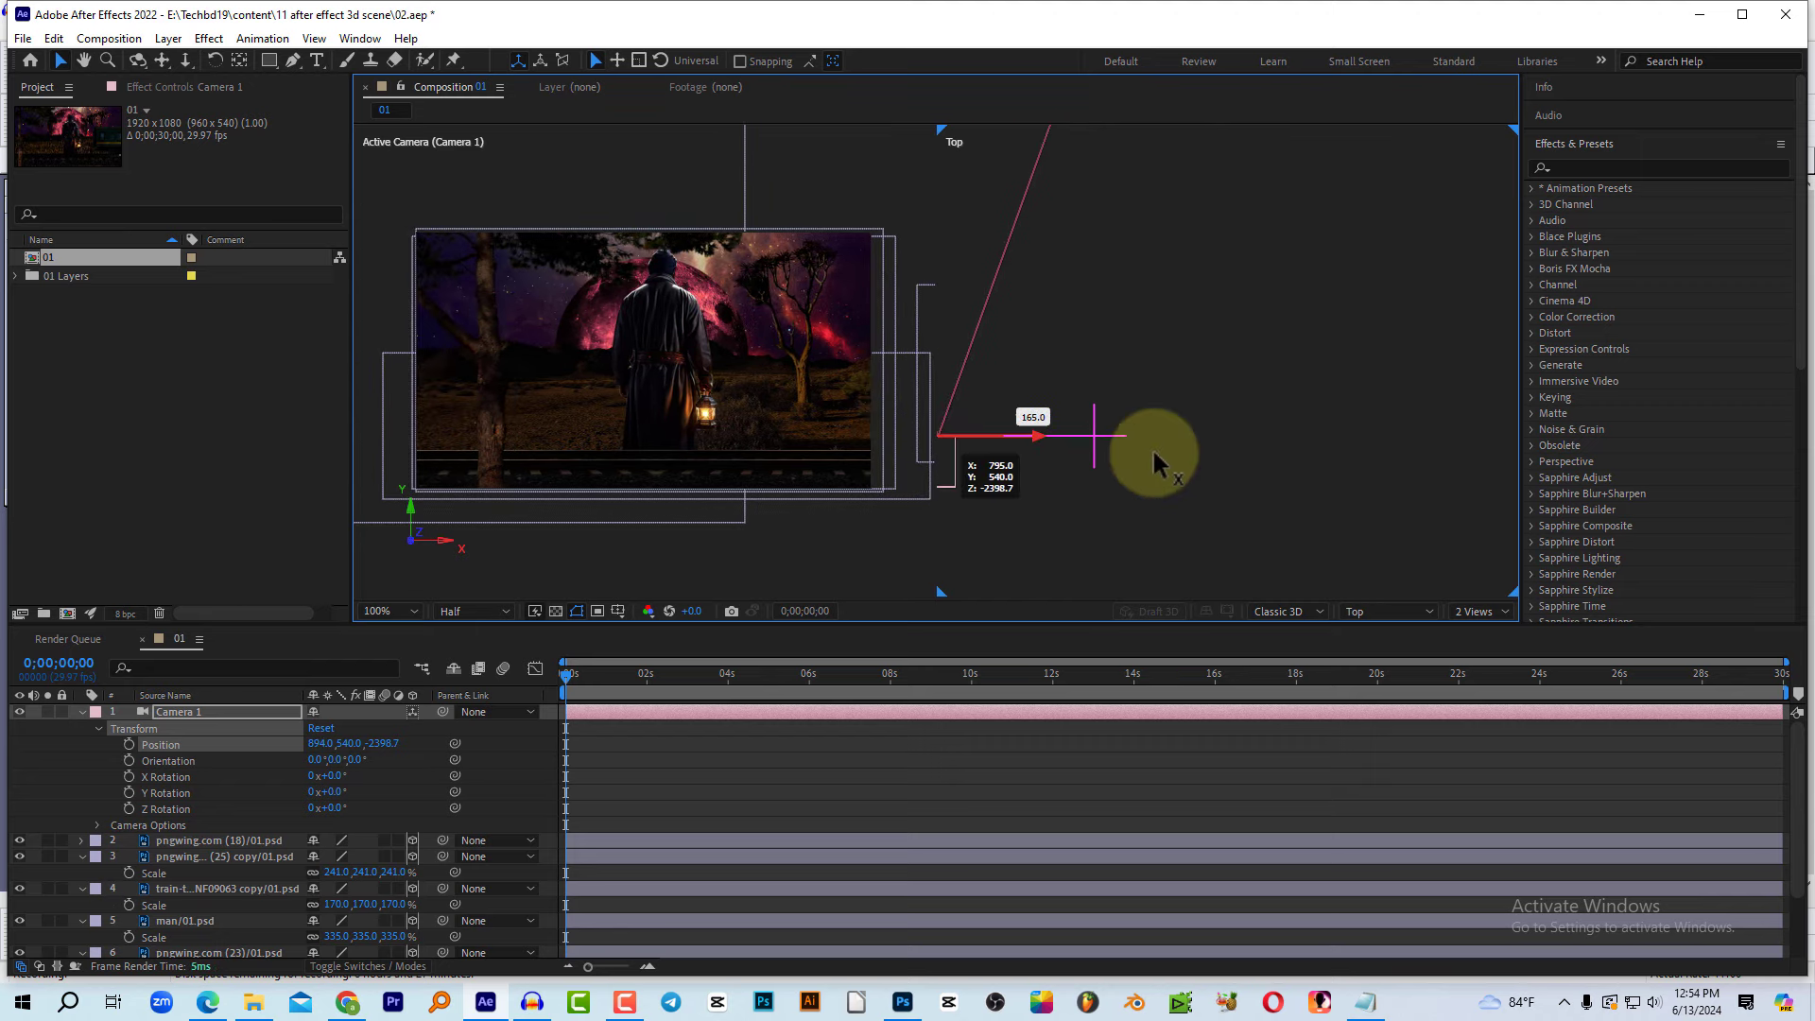
Step: Switch the right viewer to the Front 3D view and adjust its zoom
{"action": "left_click", "coordinate": [1384, 617]}
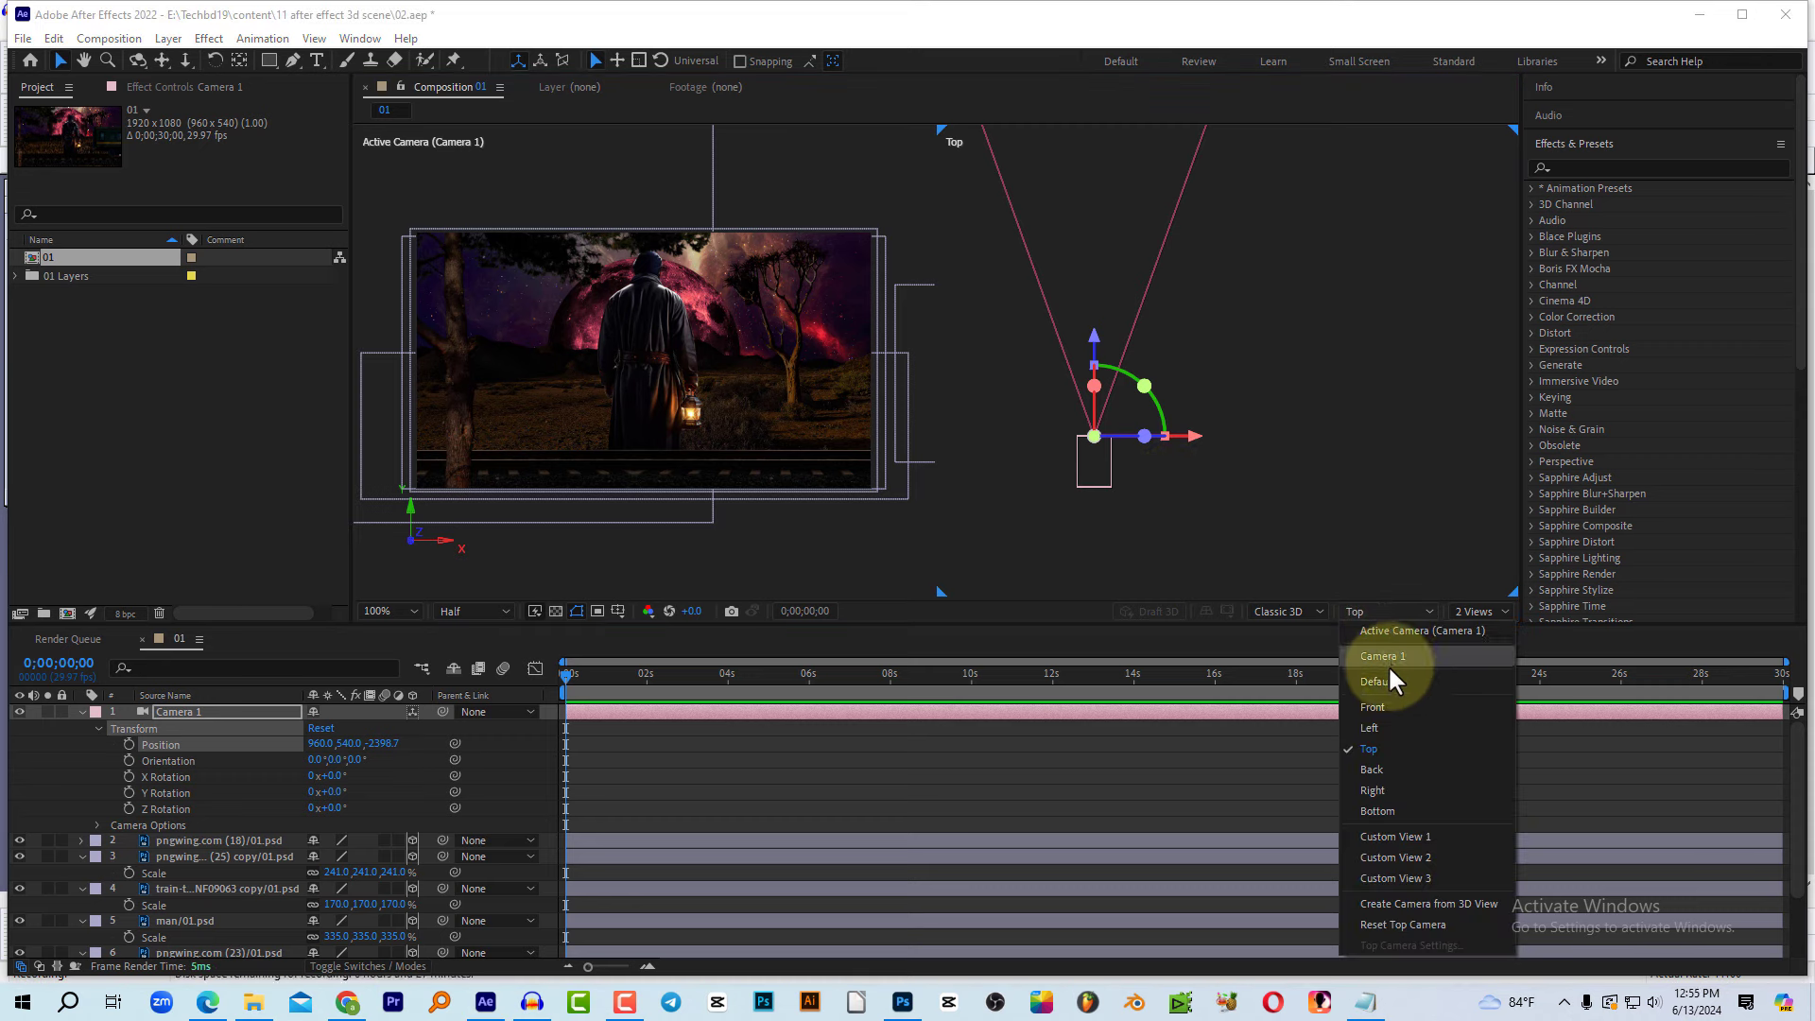
{"action": "left_click", "coordinate": [1377, 707]}
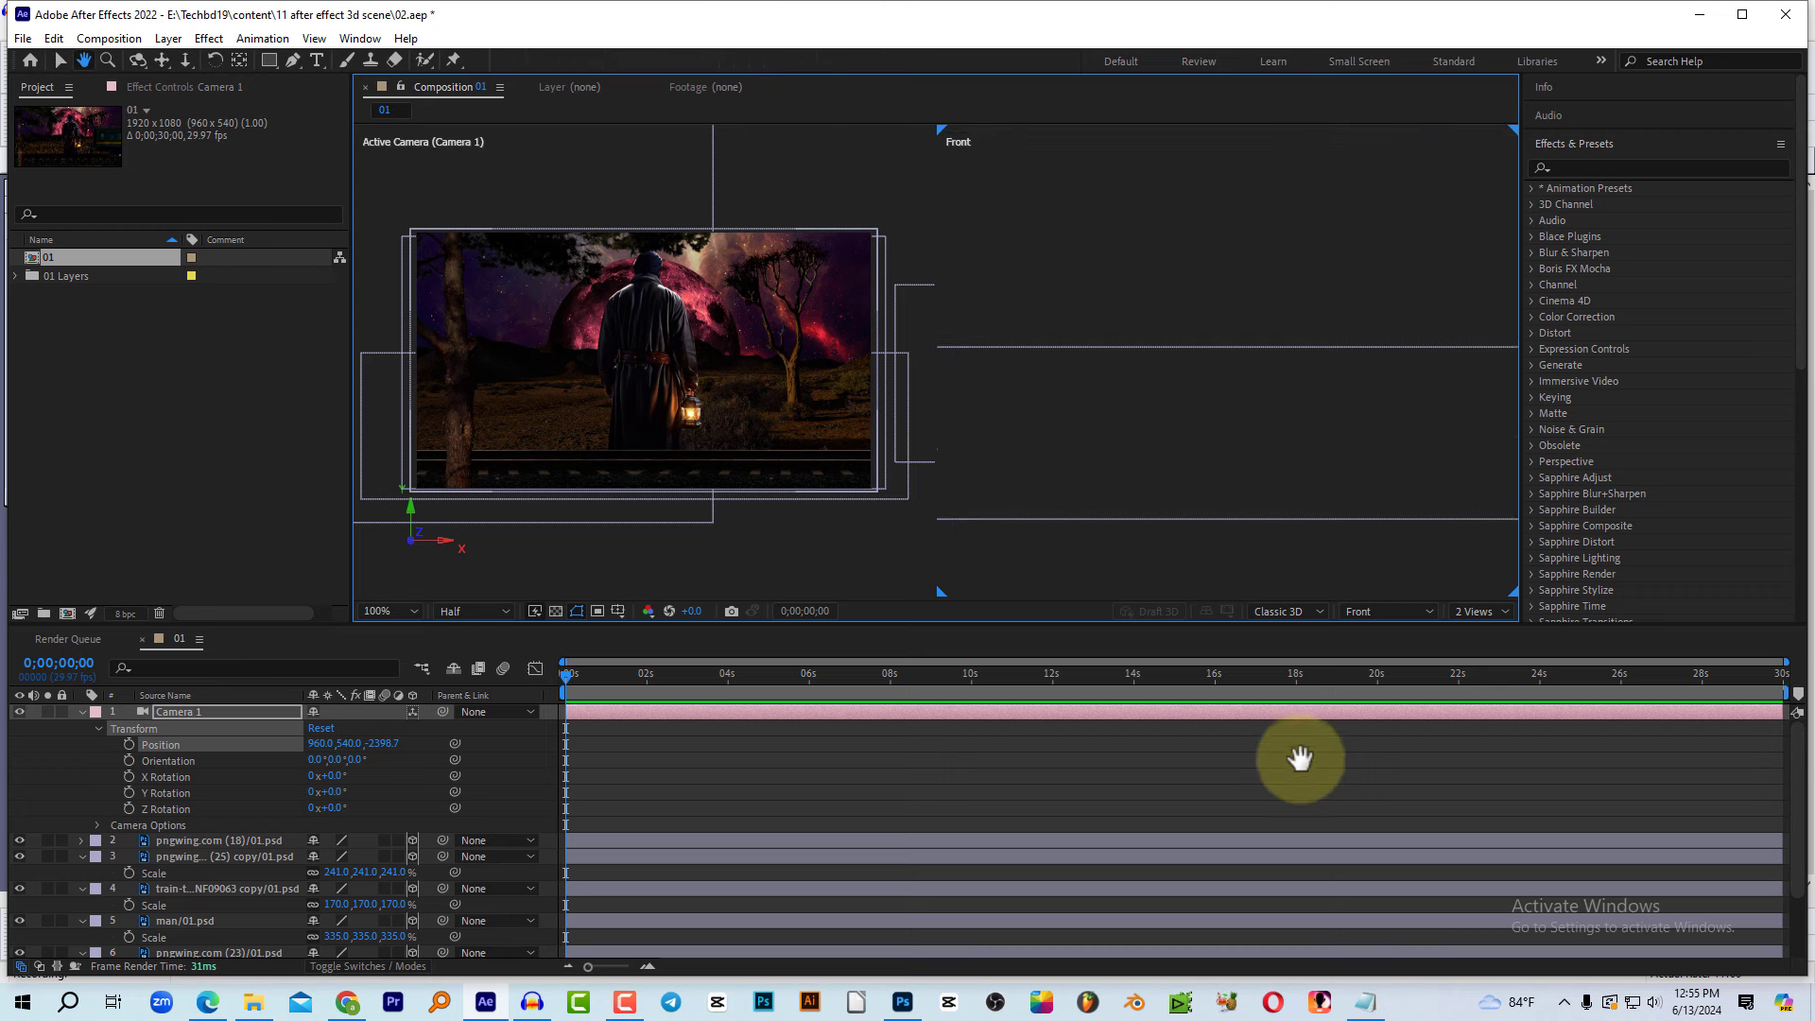
{"action": "key", "text": "h"}
{"action": "scroll", "coordinate": [1202, 367], "scroll_direction": "down", "scroll_amount": 3}
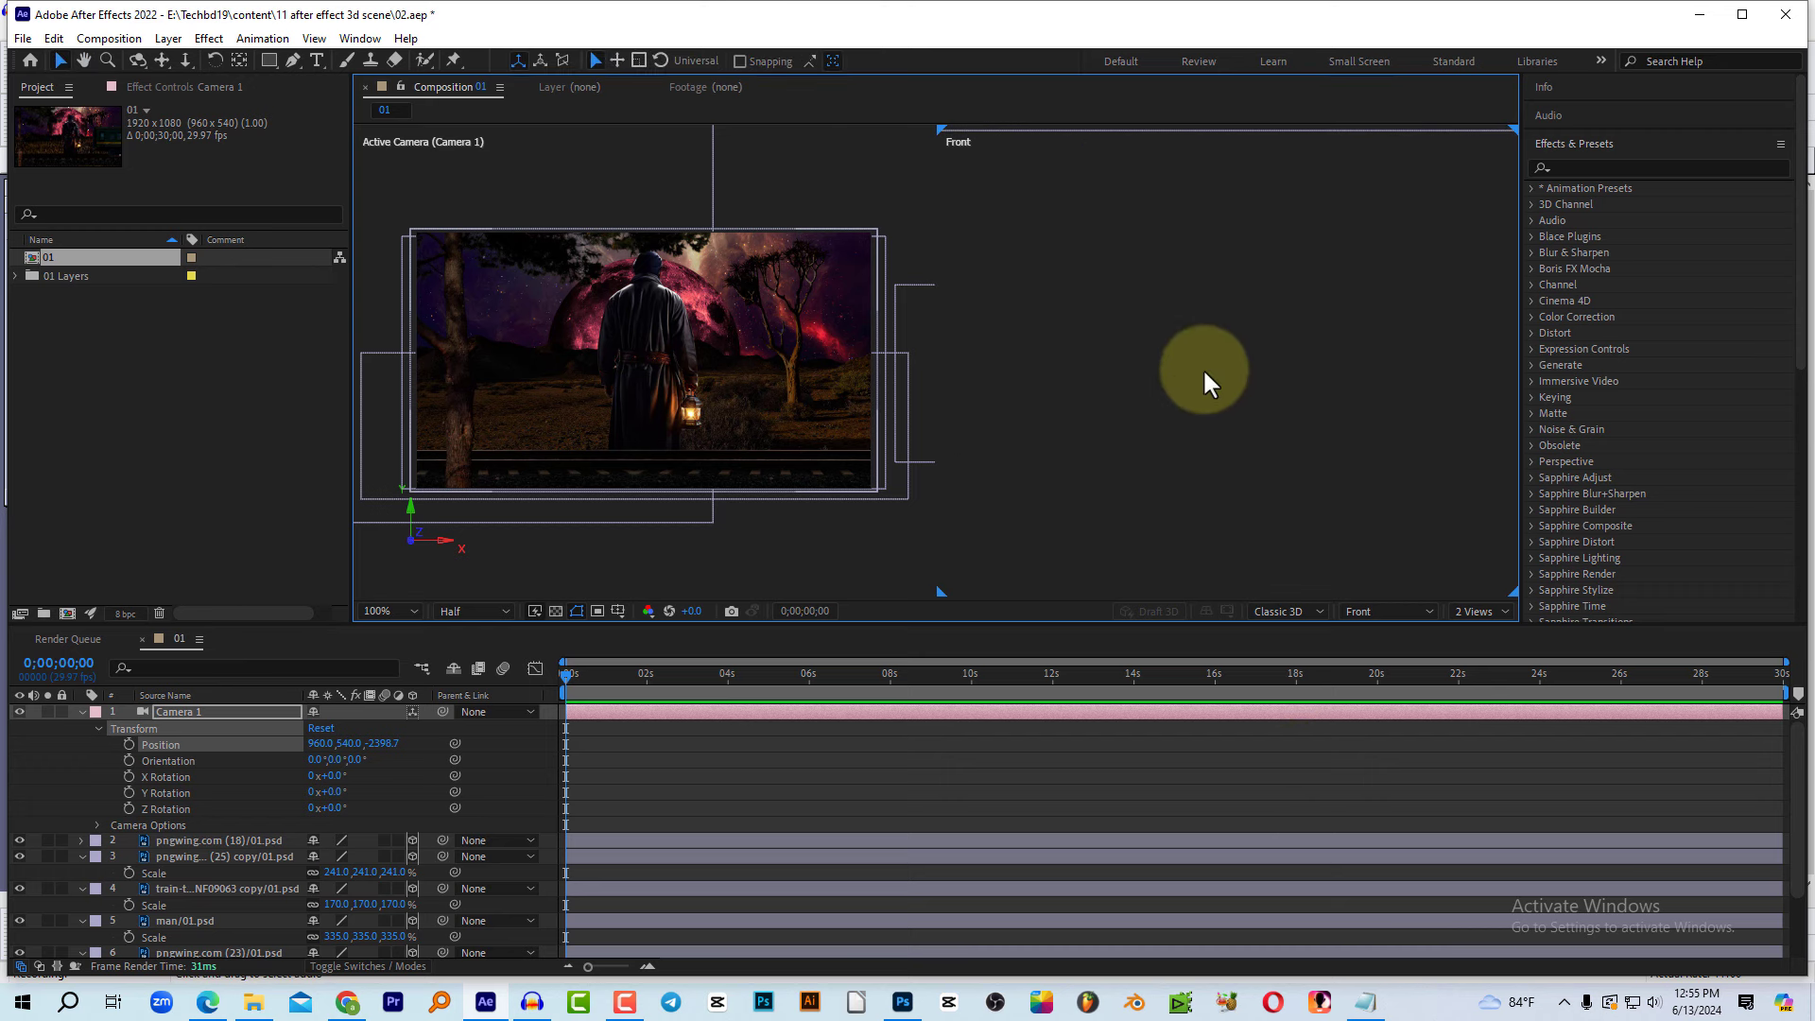
{"action": "scroll", "coordinate": [1200, 390], "scroll_direction": "down", "scroll_amount": 5}
{"action": "scroll", "coordinate": [1223, 316], "scroll_direction": "up", "scroll_amount": 2}
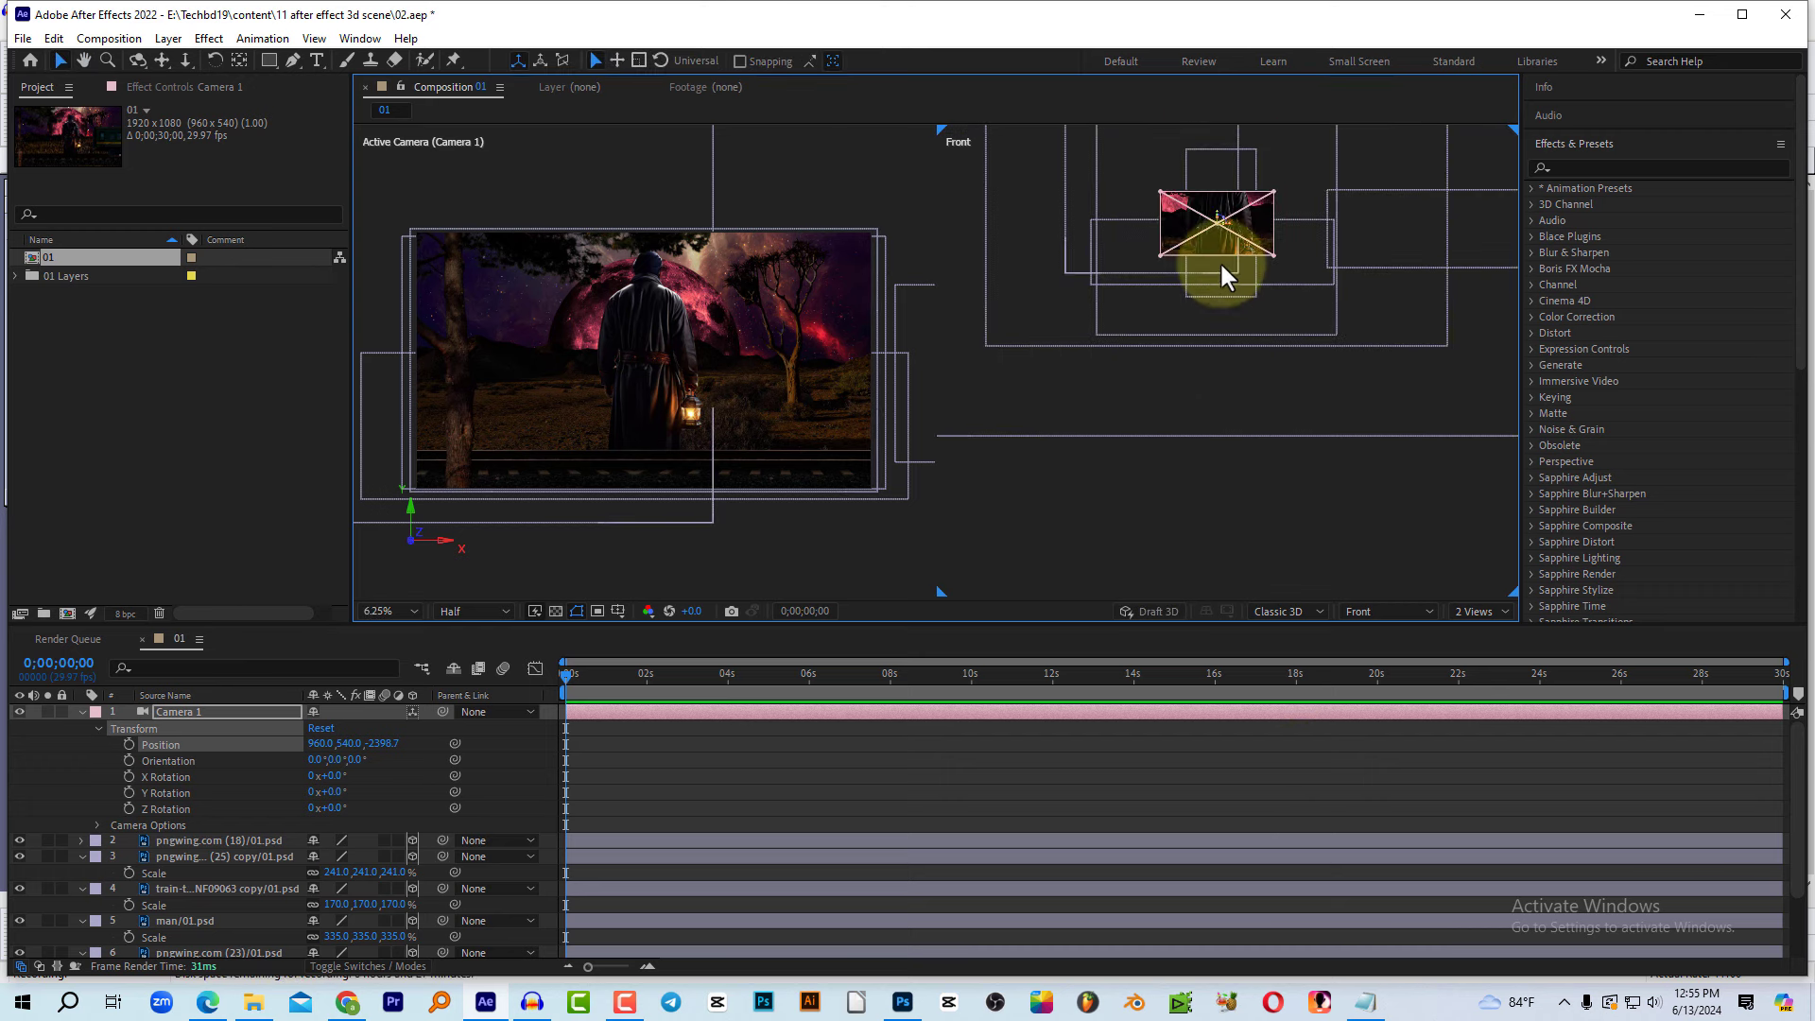
{"action": "scroll", "coordinate": [1220, 261], "scroll_direction": "up", "scroll_amount": 2}
{"action": "scroll", "coordinate": [1222, 253], "scroll_direction": "up", "scroll_amount": 2}
Step: Pan the Front view and move Camera 1 vertically to Y 566
{"action": "key", "text": "h"}
{"action": "left_click_drag", "start_coordinate": [1218, 232], "coordinate": [1219, 416]}
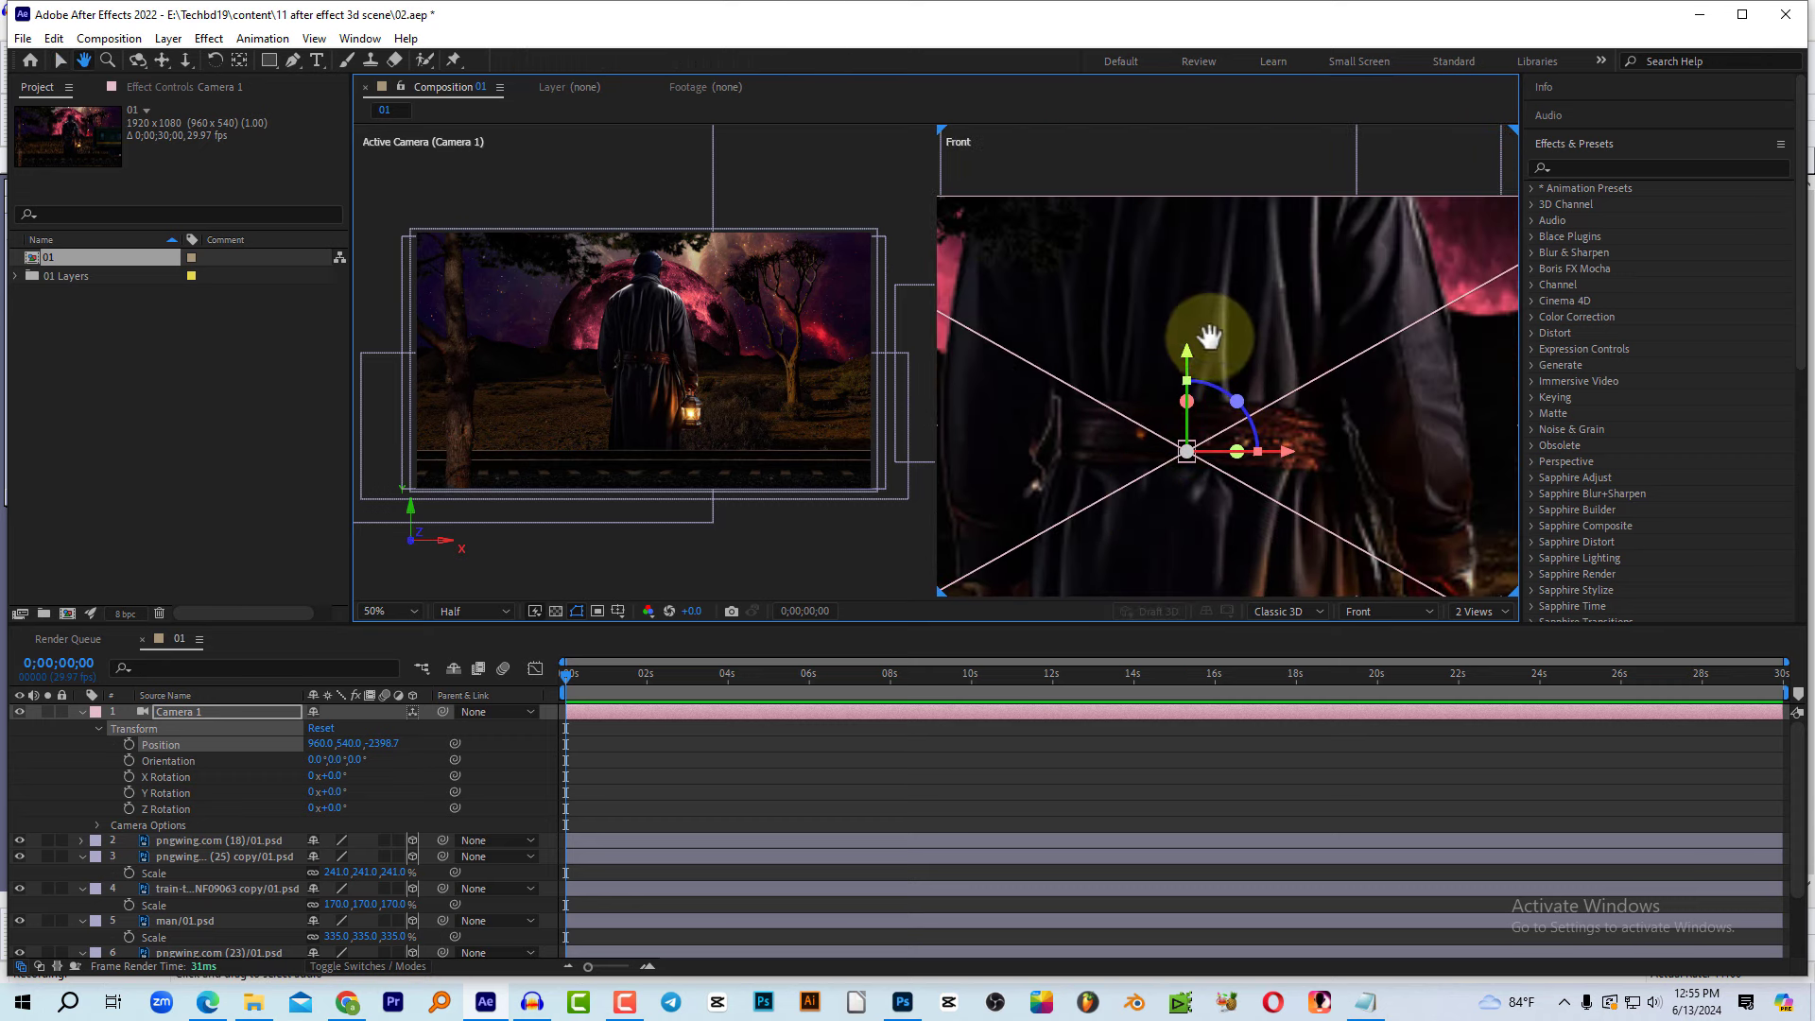
{"action": "key", "text": "v"}
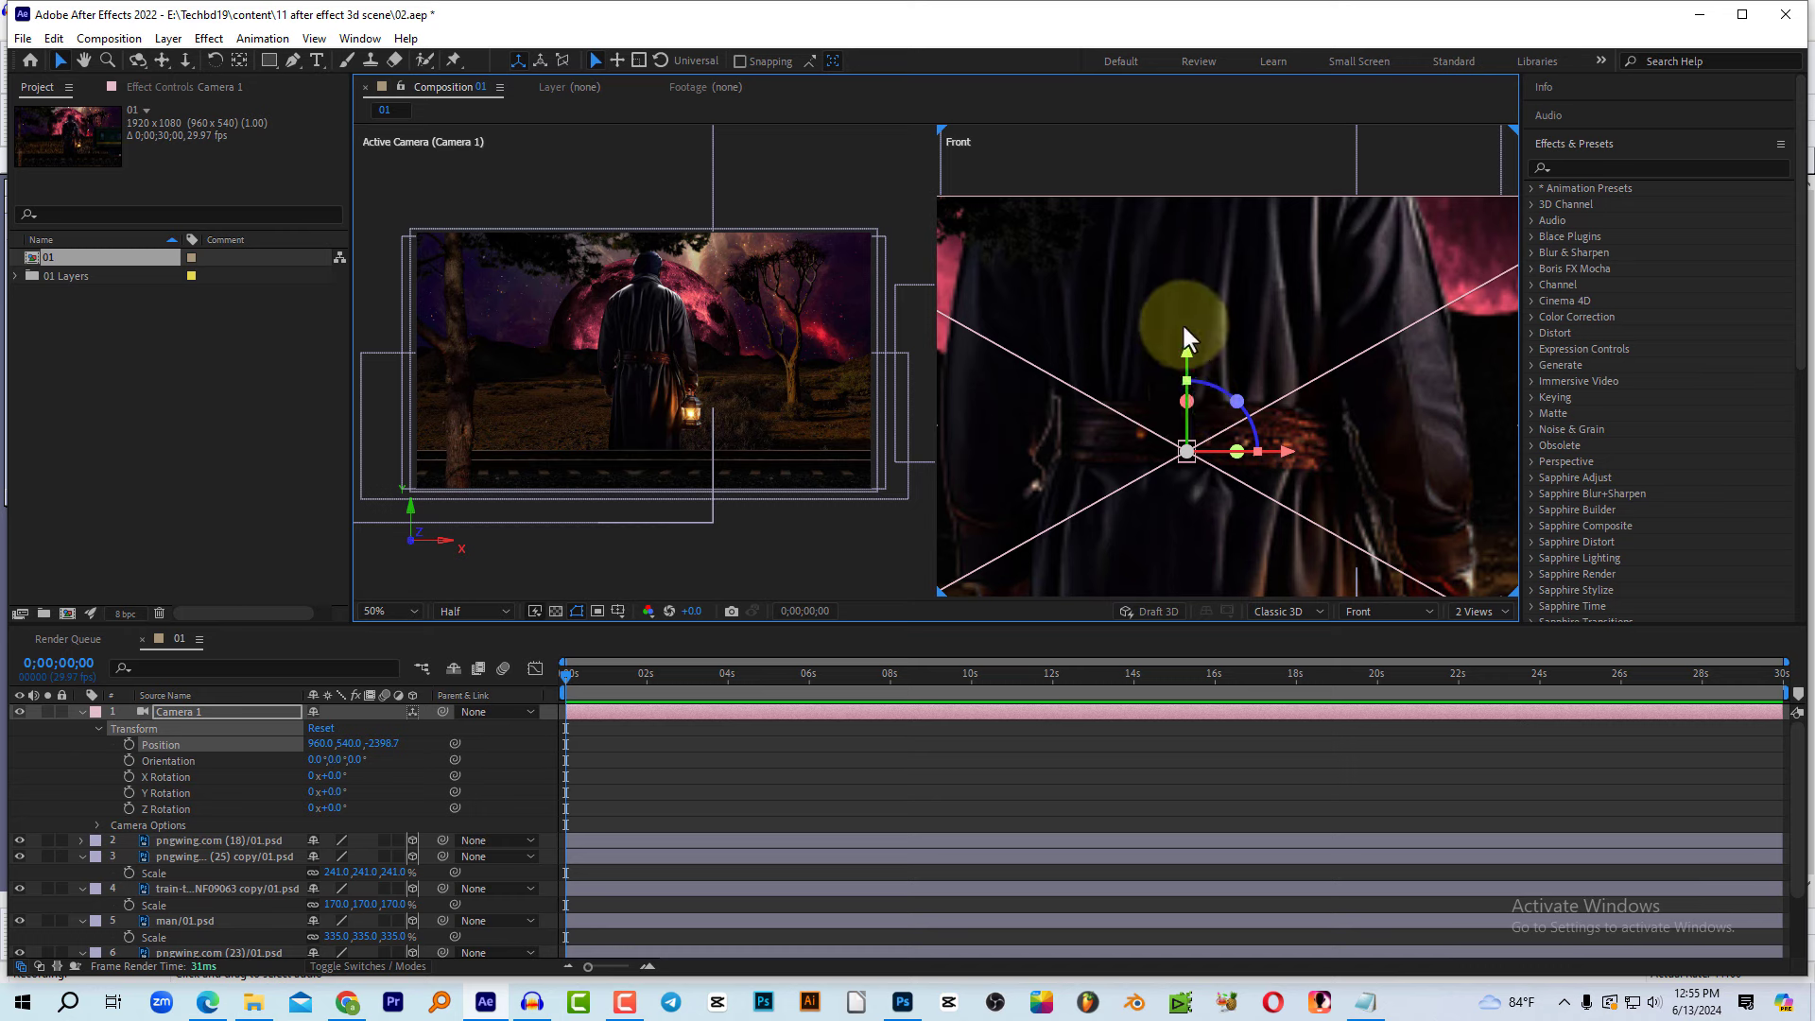
{"action": "mouse_move", "coordinate": [1189, 357]}
{"action": "left_mouse_down"}
{"action": "mouse_move", "coordinate": [1182, 253]}
{"action": "mouse_move", "coordinate": [1172, 375]}
{"action": "left_mouse_up"}
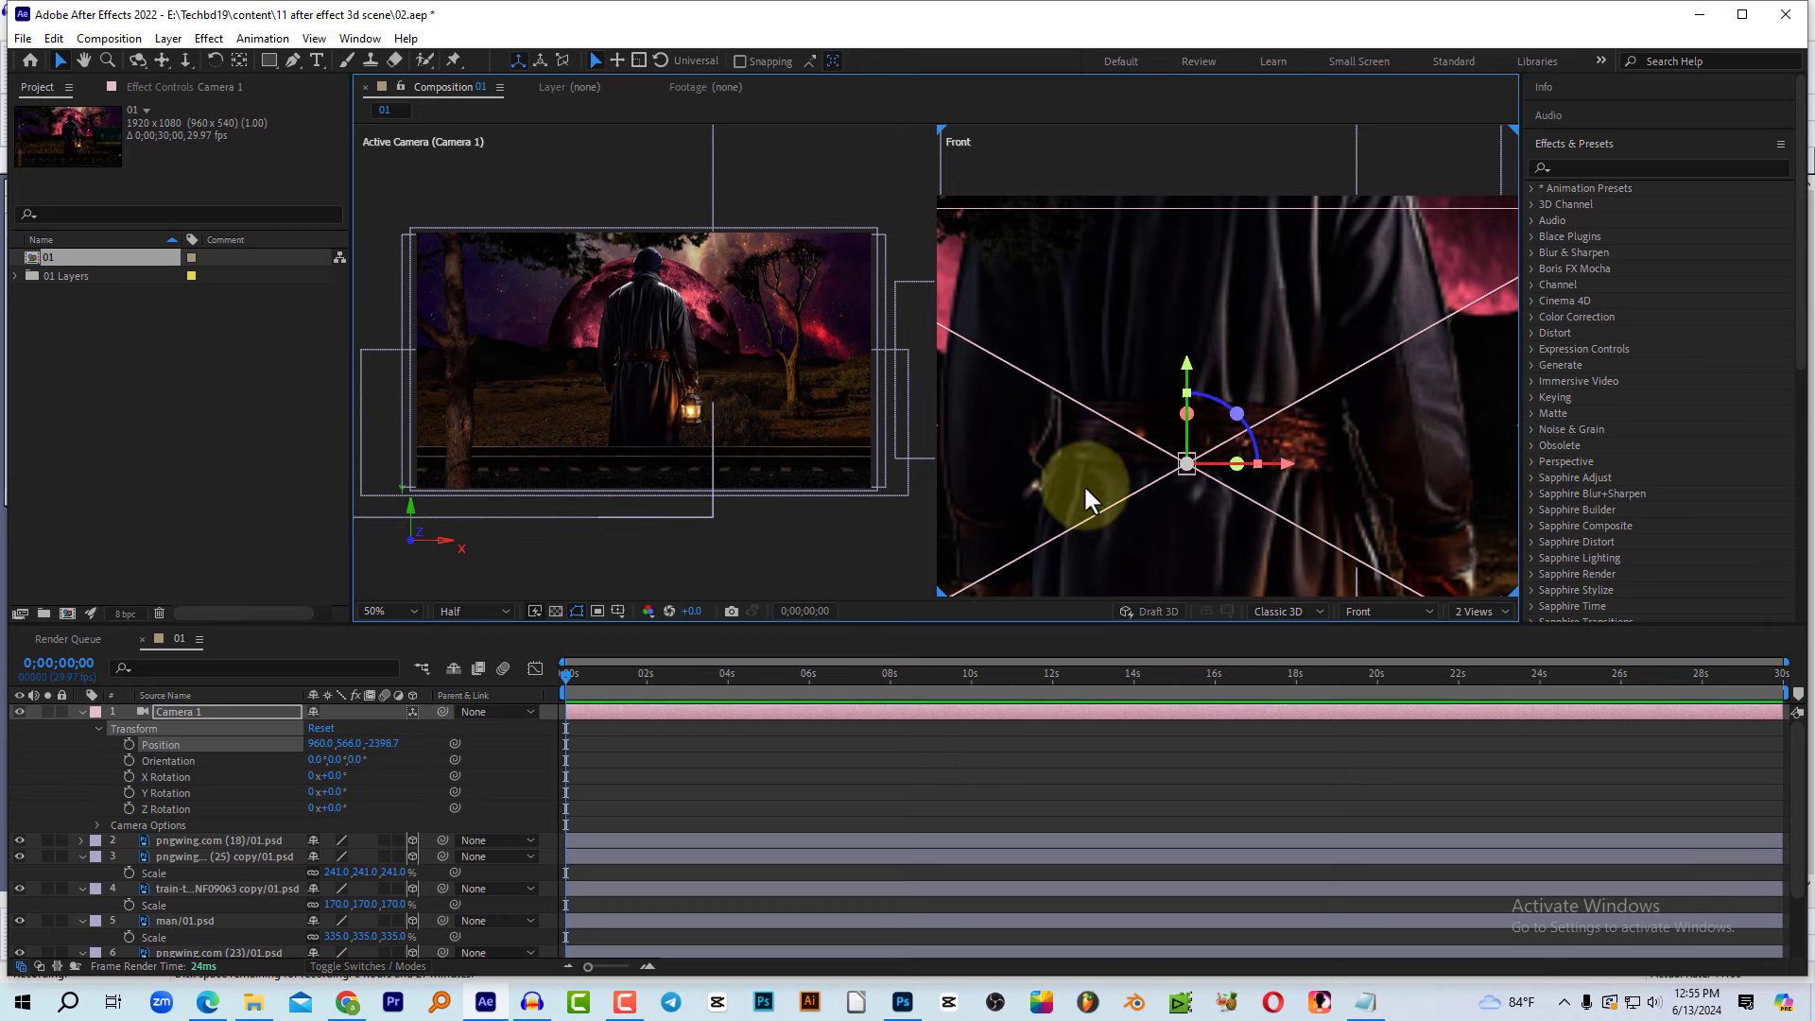
{"action": "left_click", "coordinate": [1422, 610]}
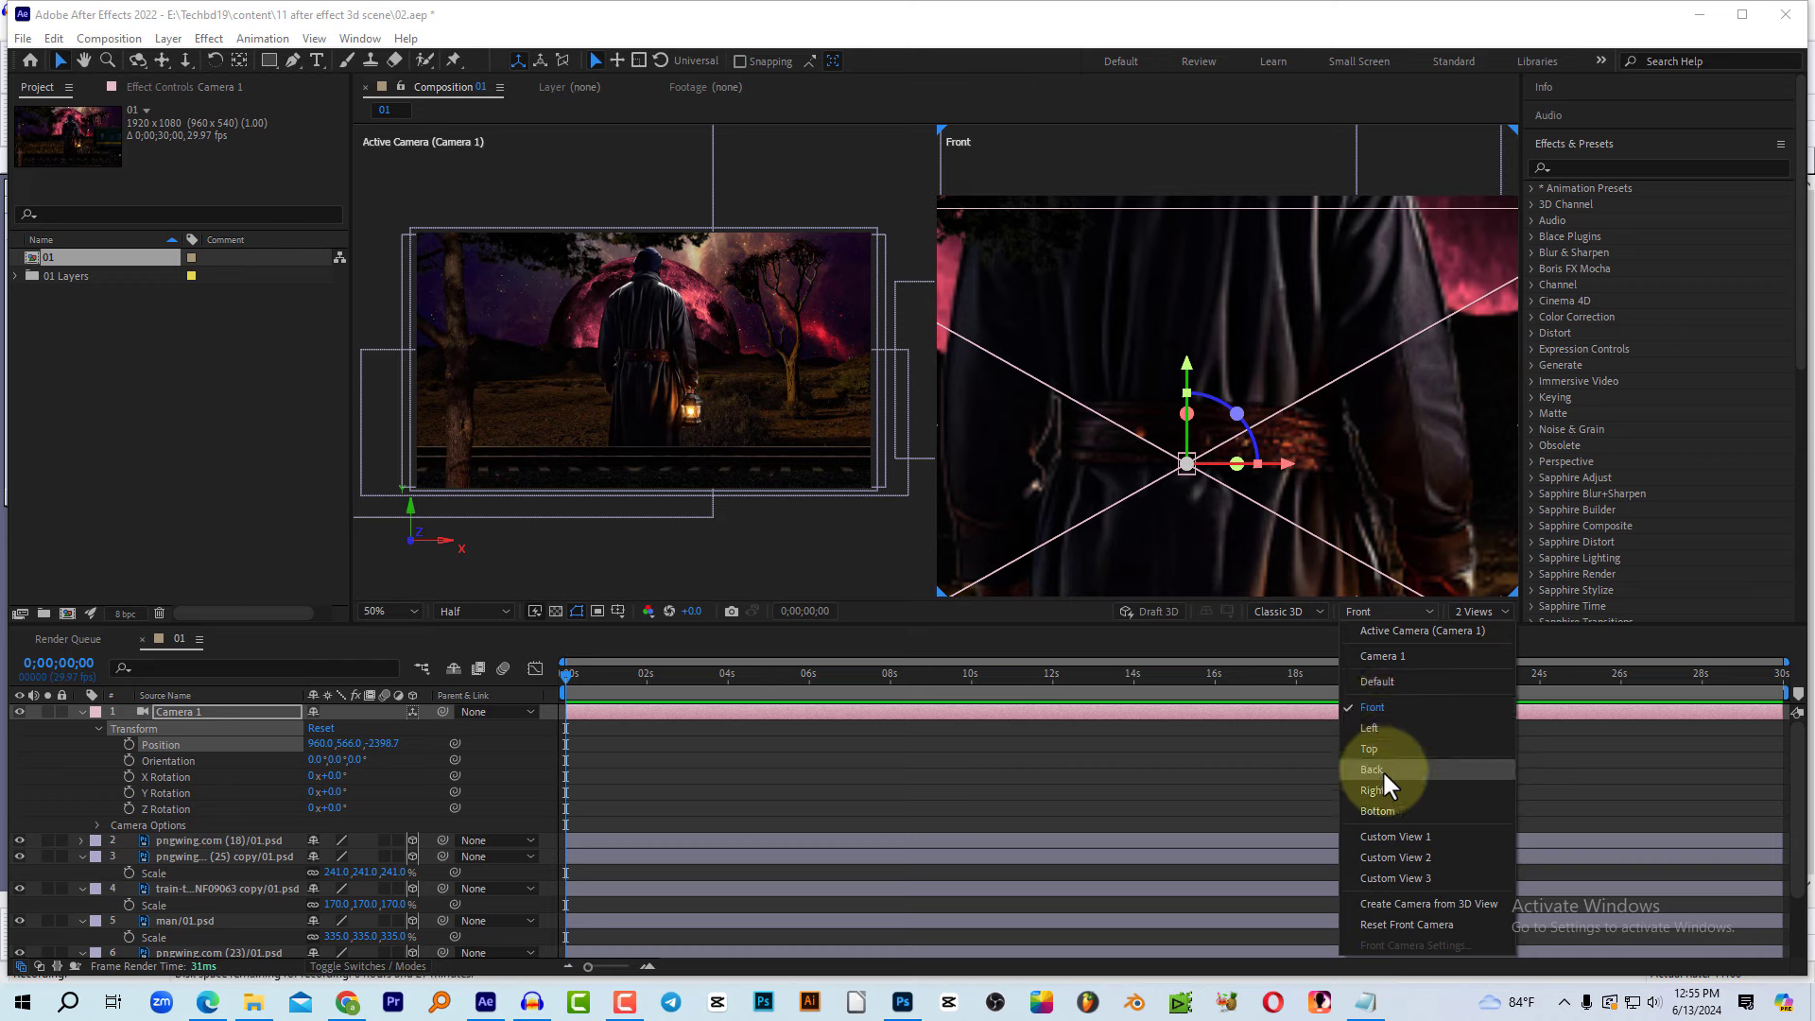
Step: In Top view, push Camera 1 deep into the scene to Z 2801.3
{"action": "left_click", "coordinate": [1371, 747]}
{"action": "key", "text": "h"}
{"action": "left_click_drag", "start_coordinate": [1193, 413], "coordinate": [1195, 162]}
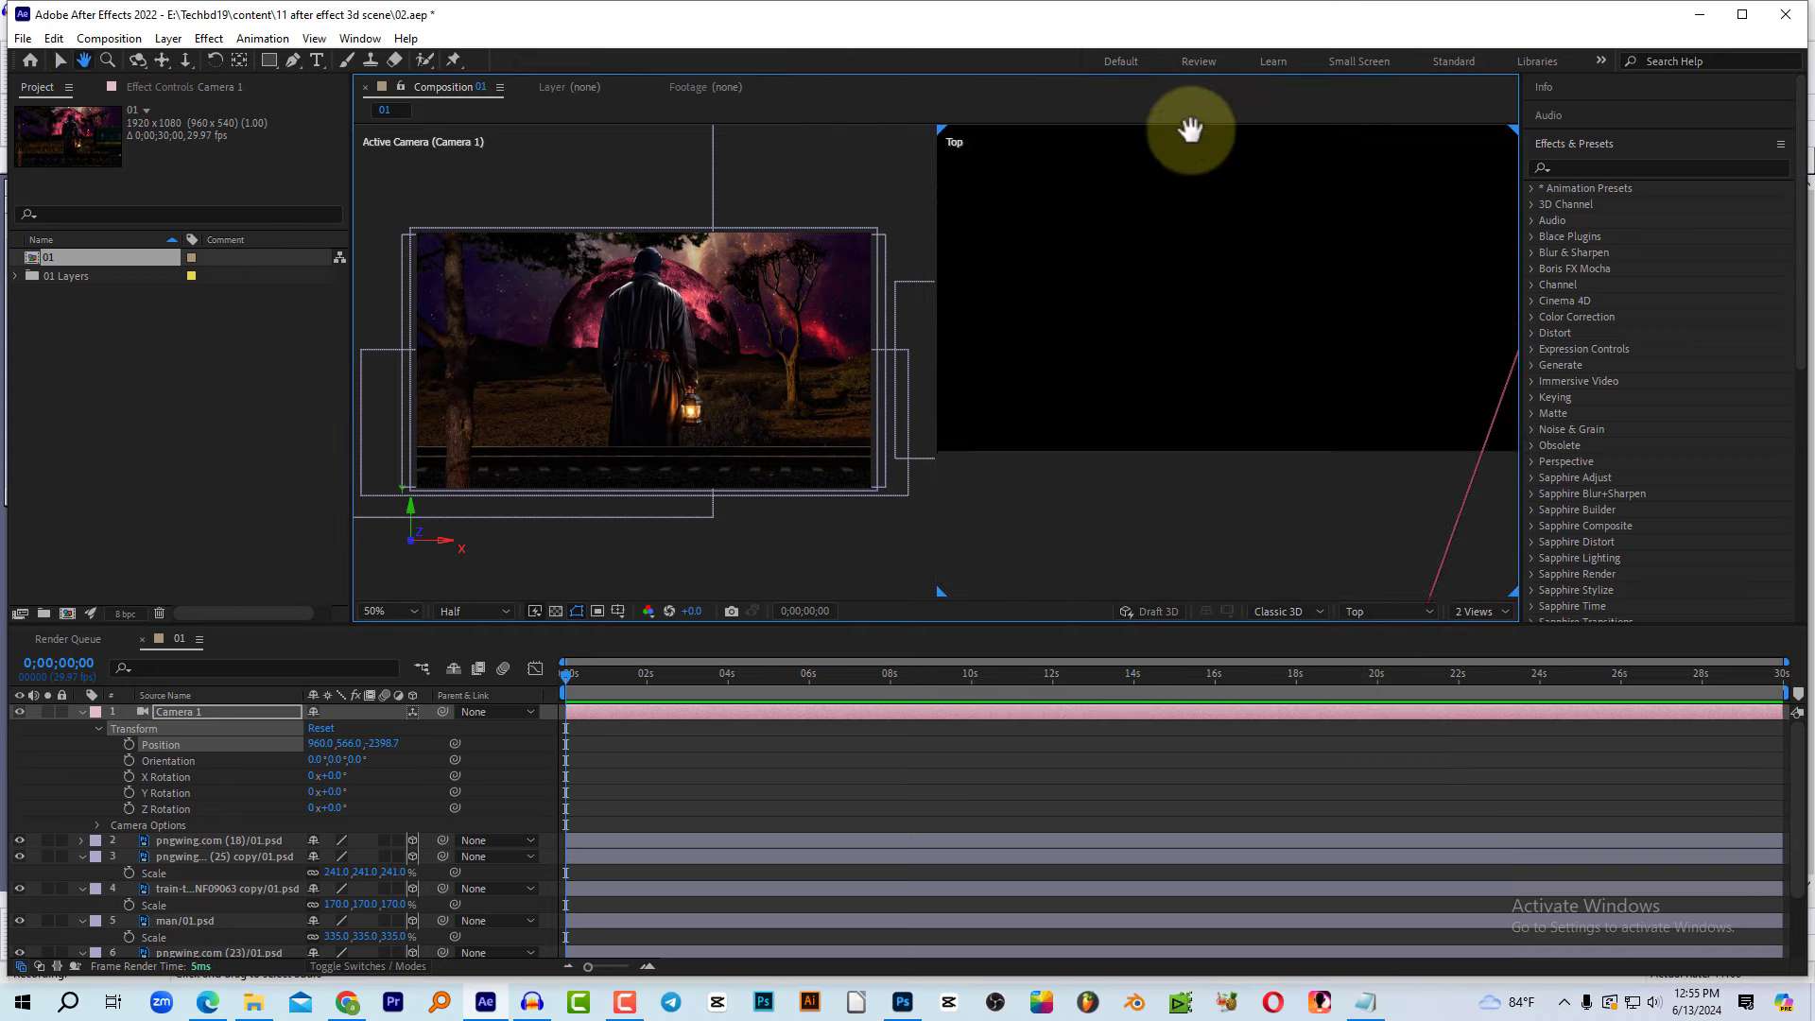
{"action": "left_click_drag", "start_coordinate": [1269, 519], "coordinate": [1278, 202]}
{"action": "scroll", "coordinate": [1278, 201], "scroll_direction": "down", "scroll_amount": 2}
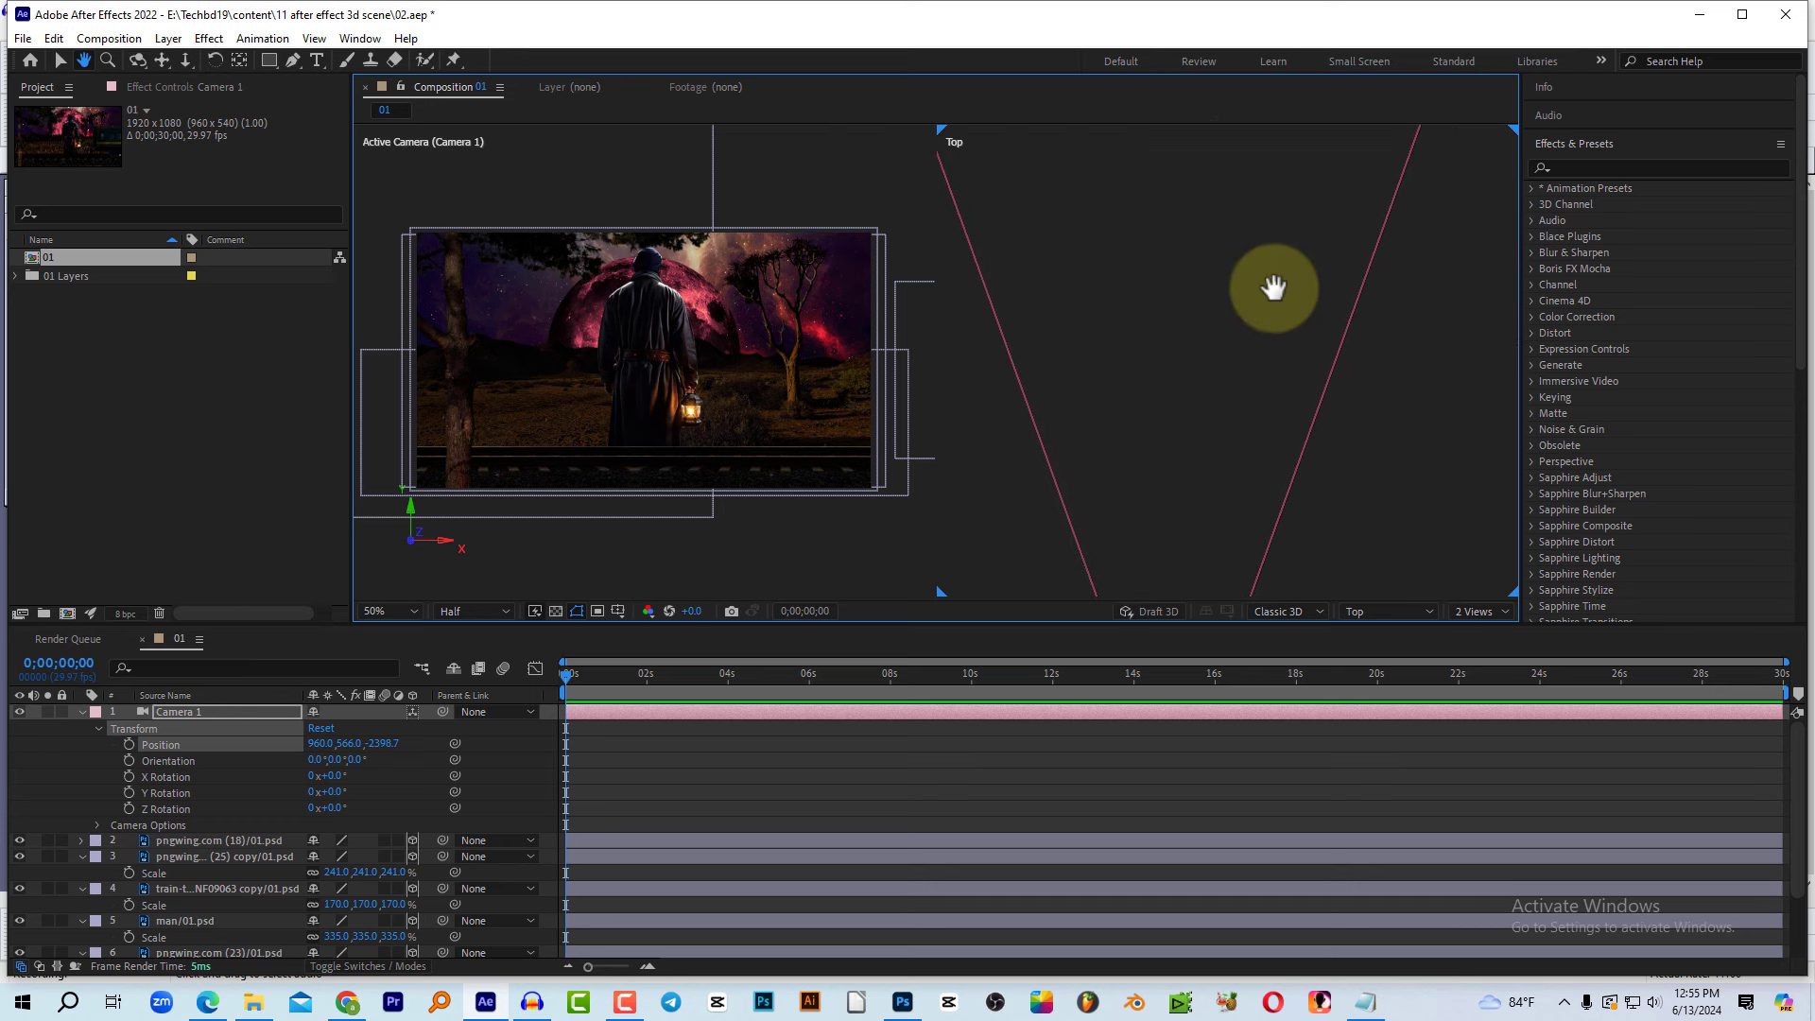
{"action": "scroll", "coordinate": [1268, 293], "scroll_direction": "down", "scroll_amount": 2}
{"action": "key", "text": "v"}
{"action": "scroll", "coordinate": [1284, 332], "scroll_direction": "down", "scroll_amount": 2}
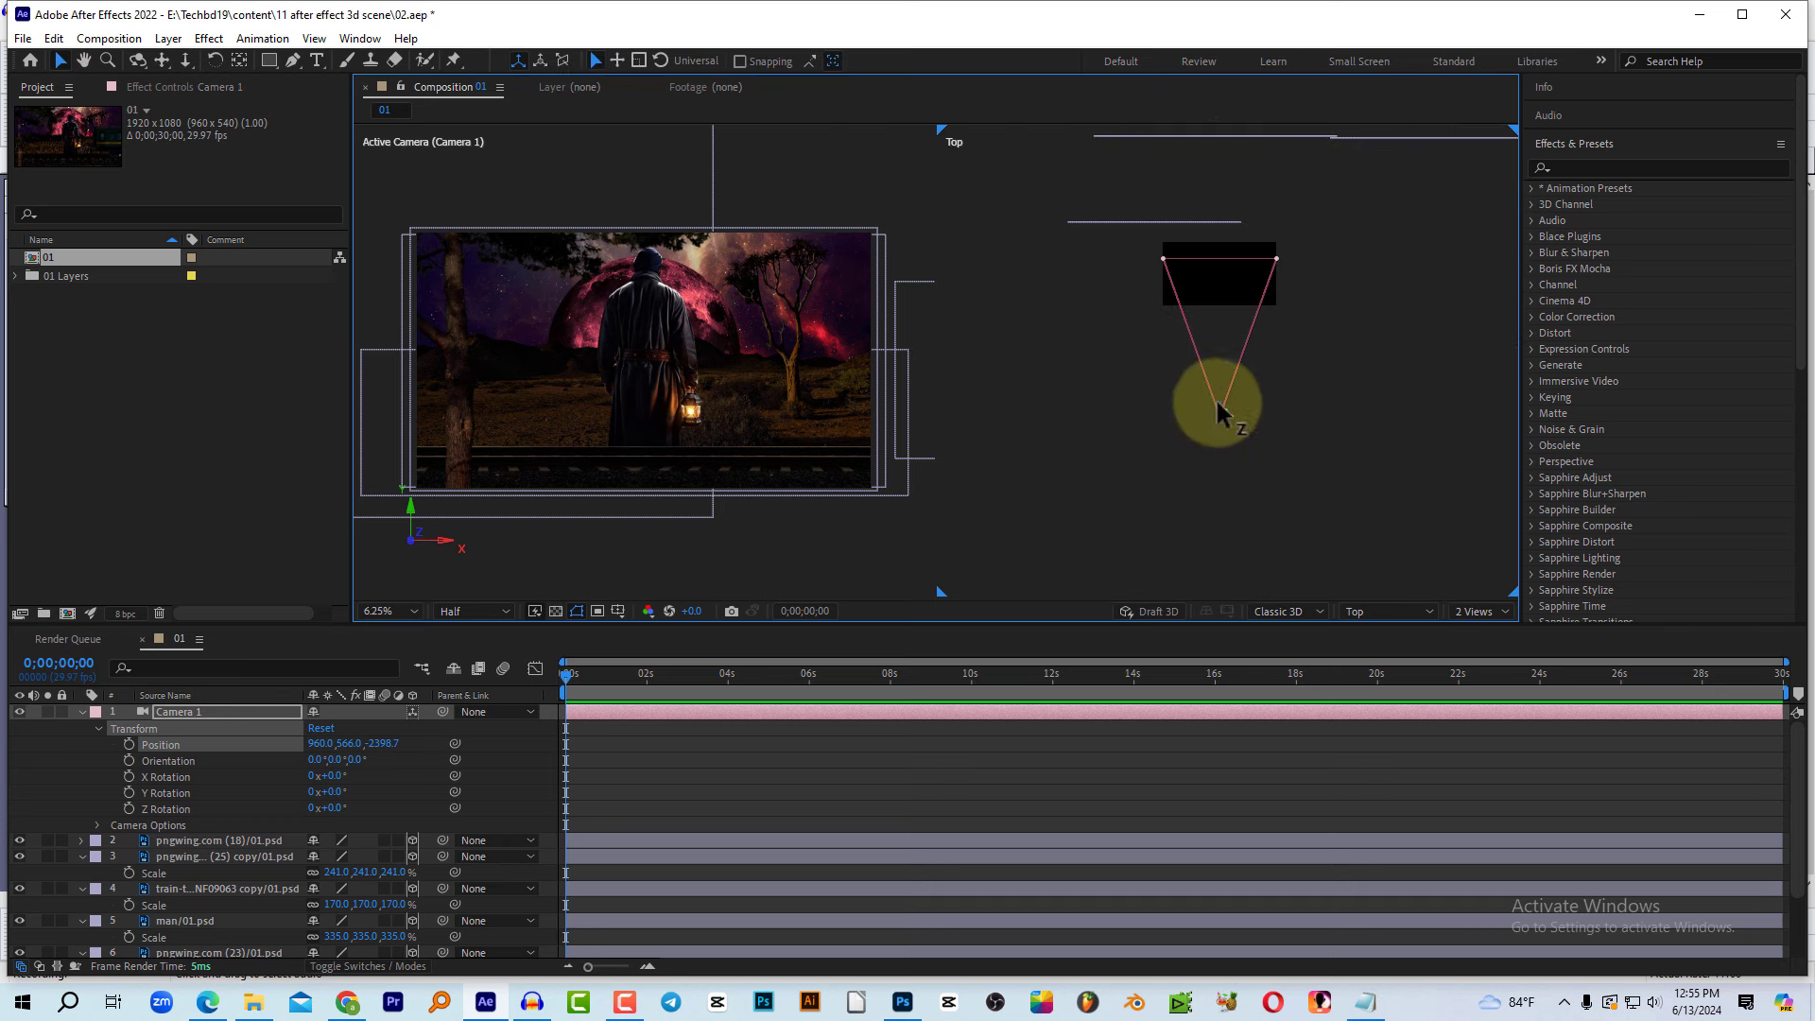
{"action": "left_click_drag", "start_coordinate": [1219, 413], "coordinate": [1226, 95]}
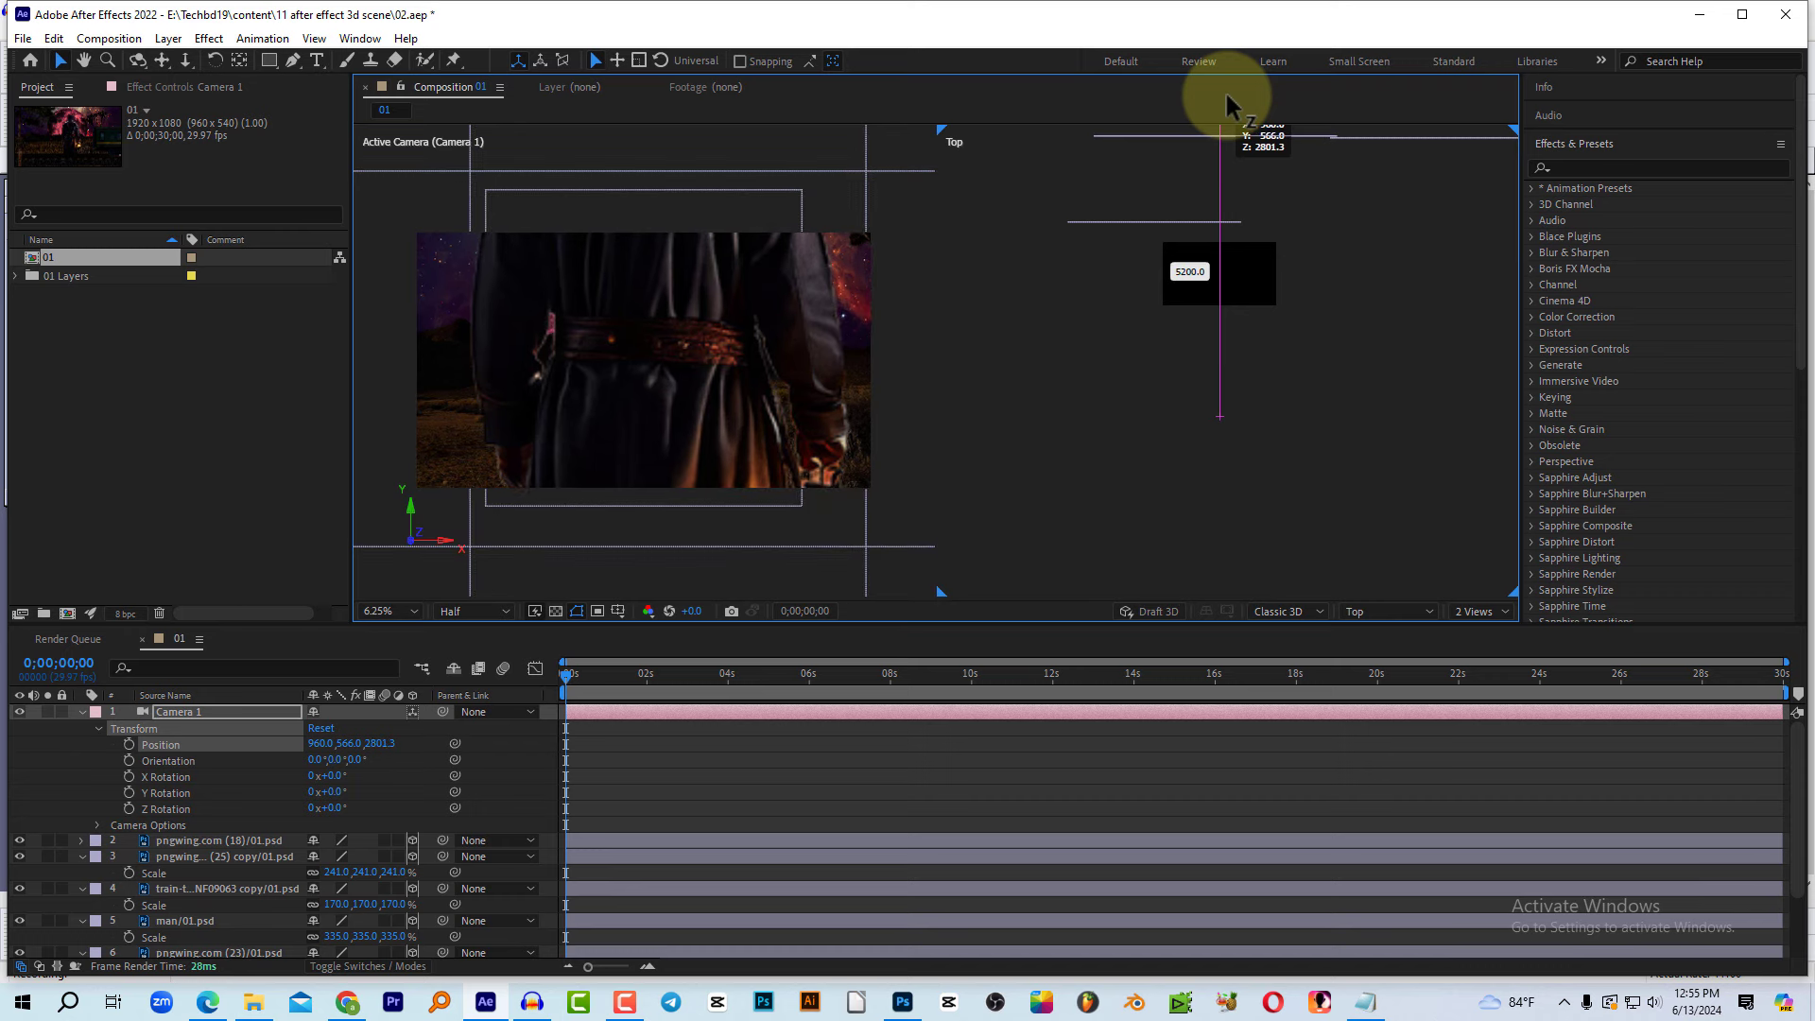
{"action": "left_click_drag", "start_coordinate": [1225, 89], "coordinate": [1225, 89]}
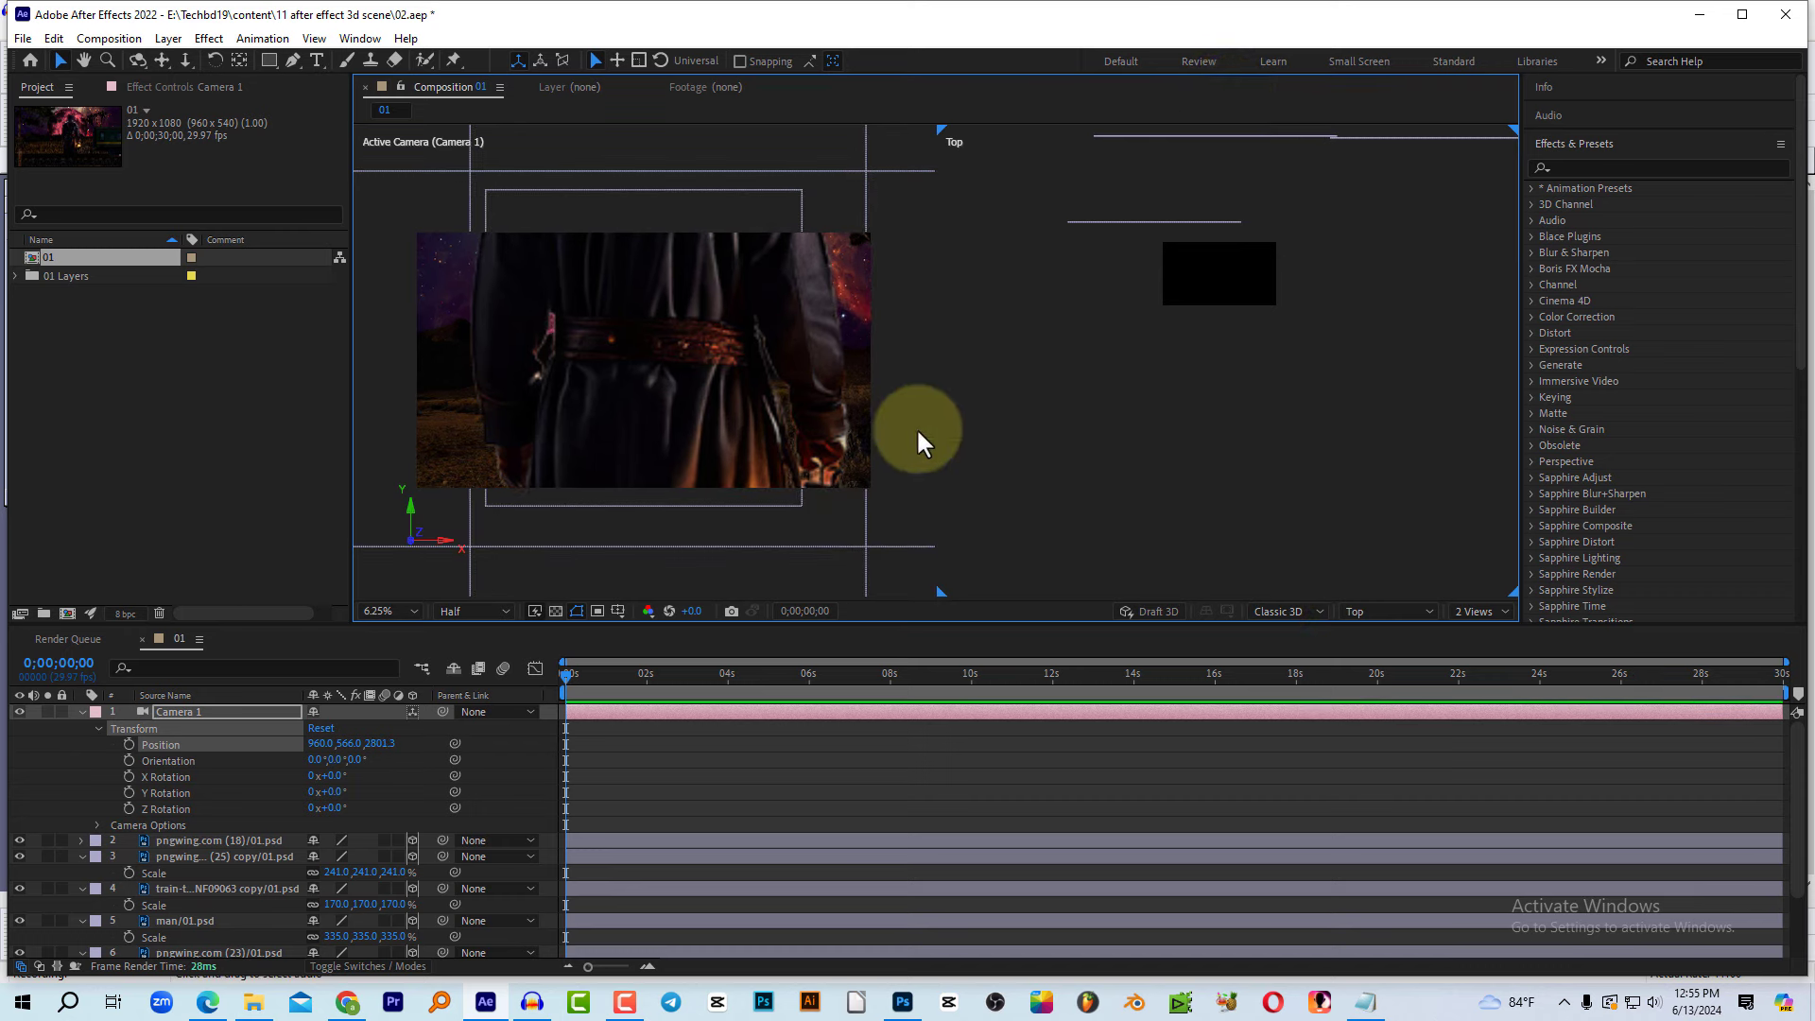
Step: In Front view, raise Camera 1 upward to Y -522
{"action": "left_click", "coordinate": [1377, 614]}
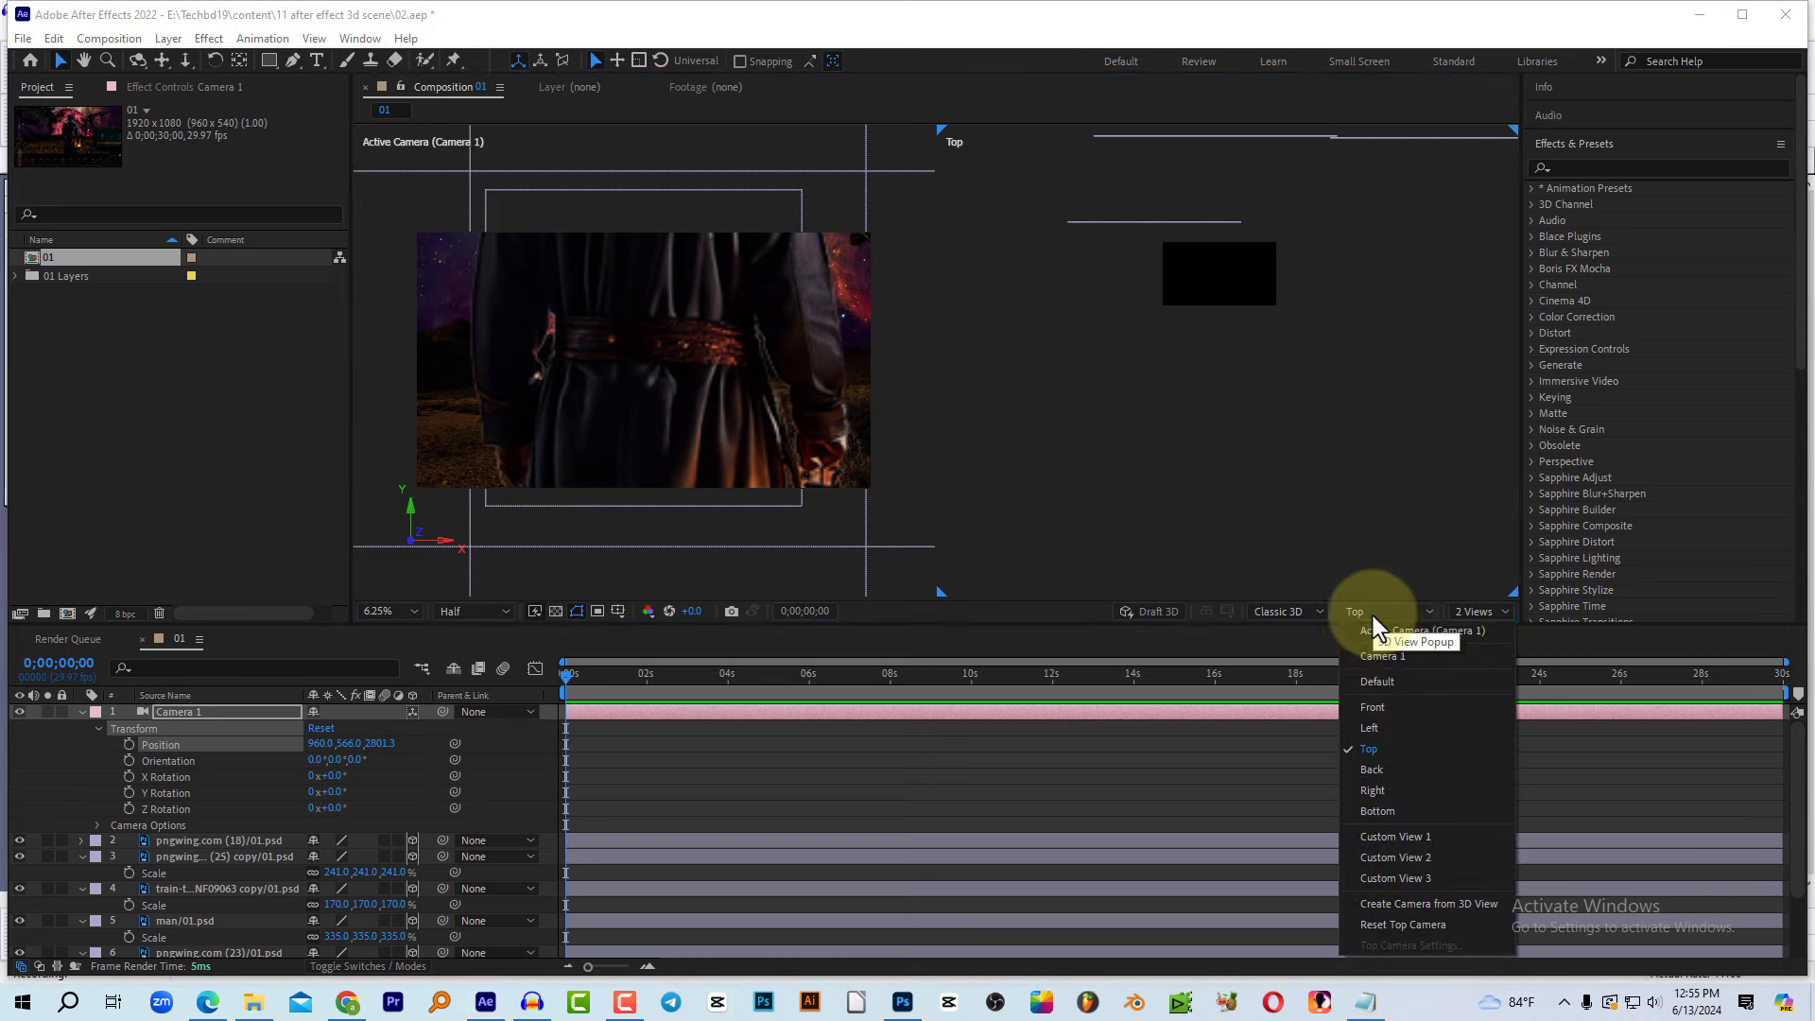
{"action": "left_click", "coordinate": [1374, 708]}
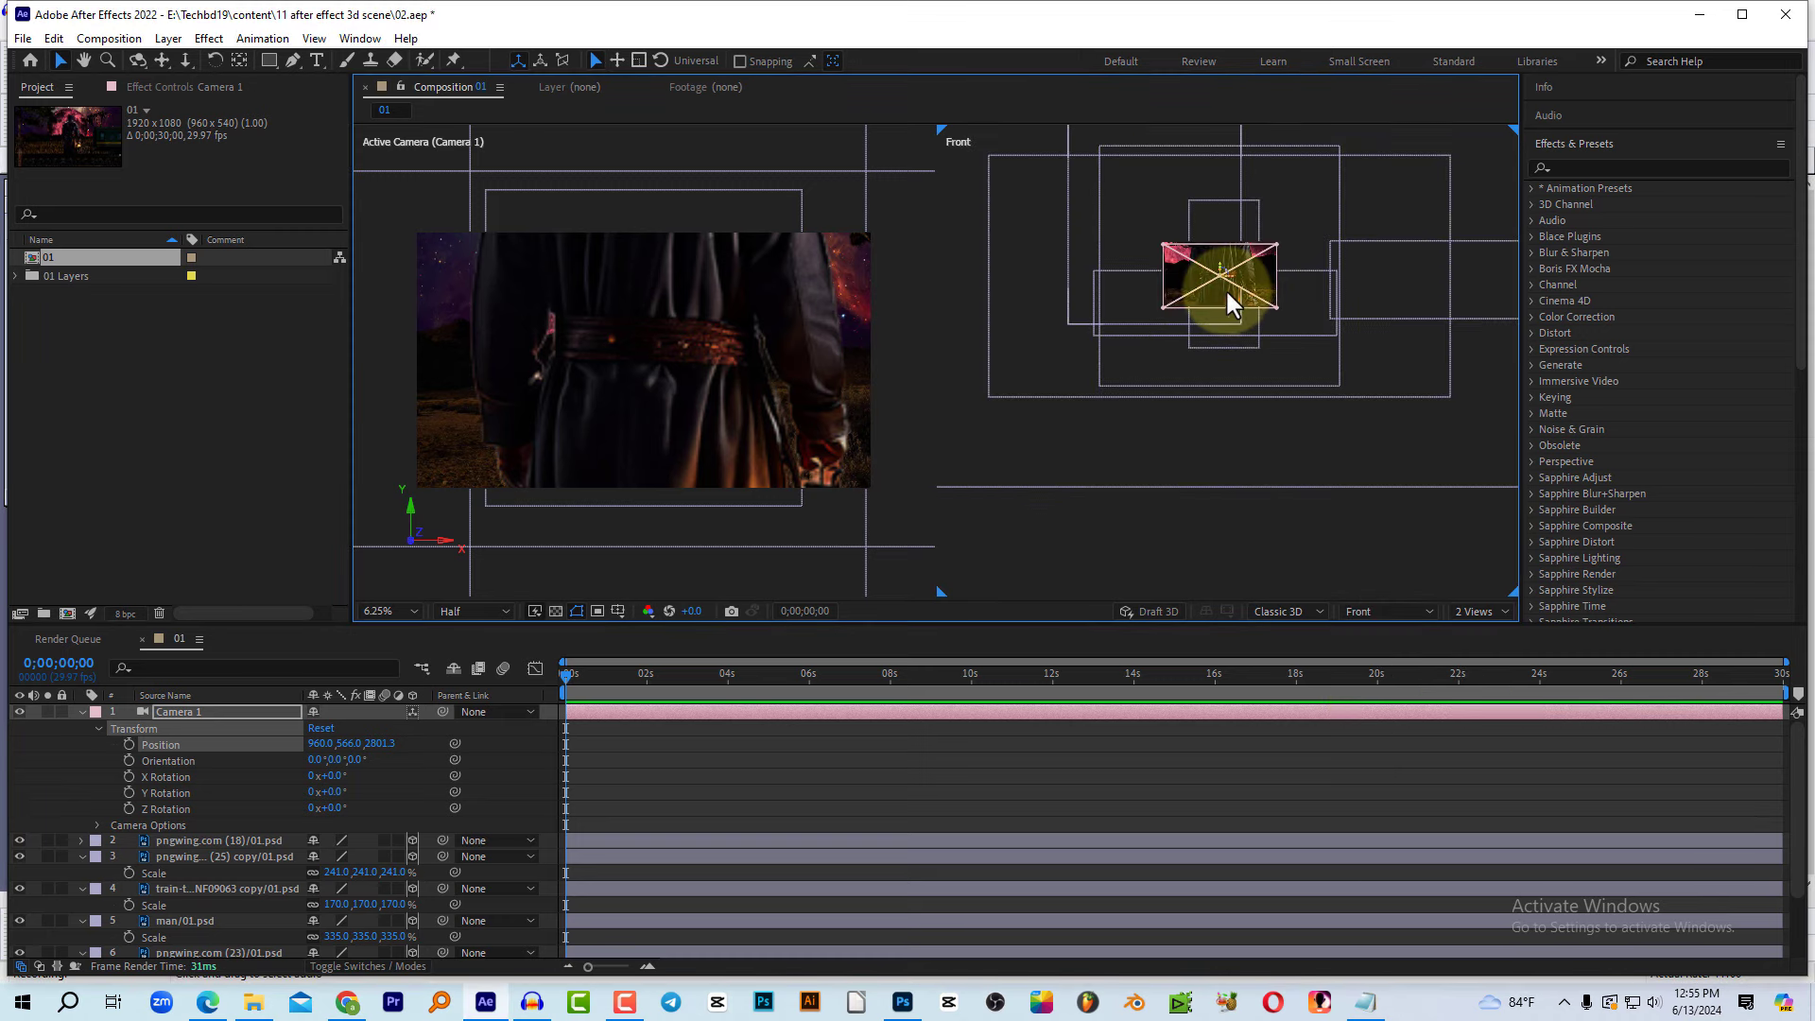
{"action": "scroll", "coordinate": [1227, 287], "scroll_direction": "up", "scroll_amount": 6}
{"action": "left_click_drag", "start_coordinate": [1210, 241], "coordinate": [1249, 643]}
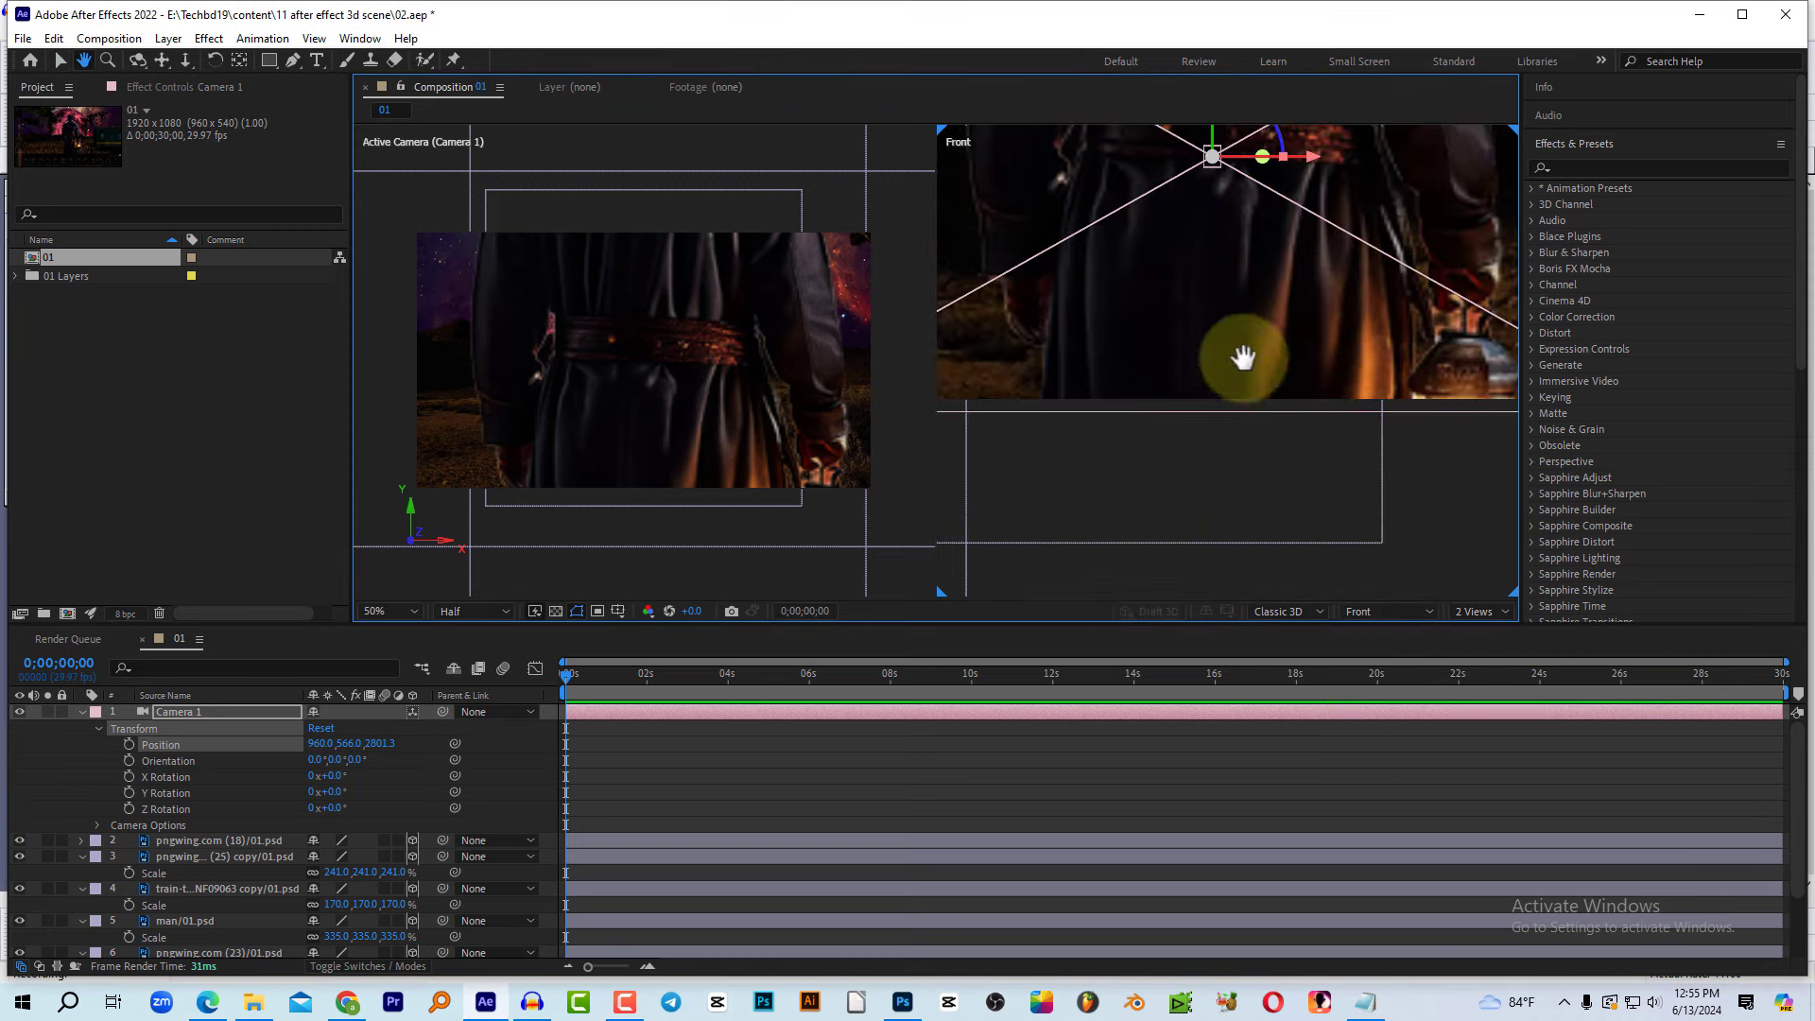
{"action": "scroll", "coordinate": [1247, 426], "scroll_direction": "down", "scroll_amount": 1}
{"action": "key", "text": "v"}
{"action": "scroll", "coordinate": [1291, 463], "scroll_direction": "down", "scroll_amount": 1}
{"action": "scroll", "coordinate": [1291, 463], "scroll_direction": "down", "scroll_amount": 1}
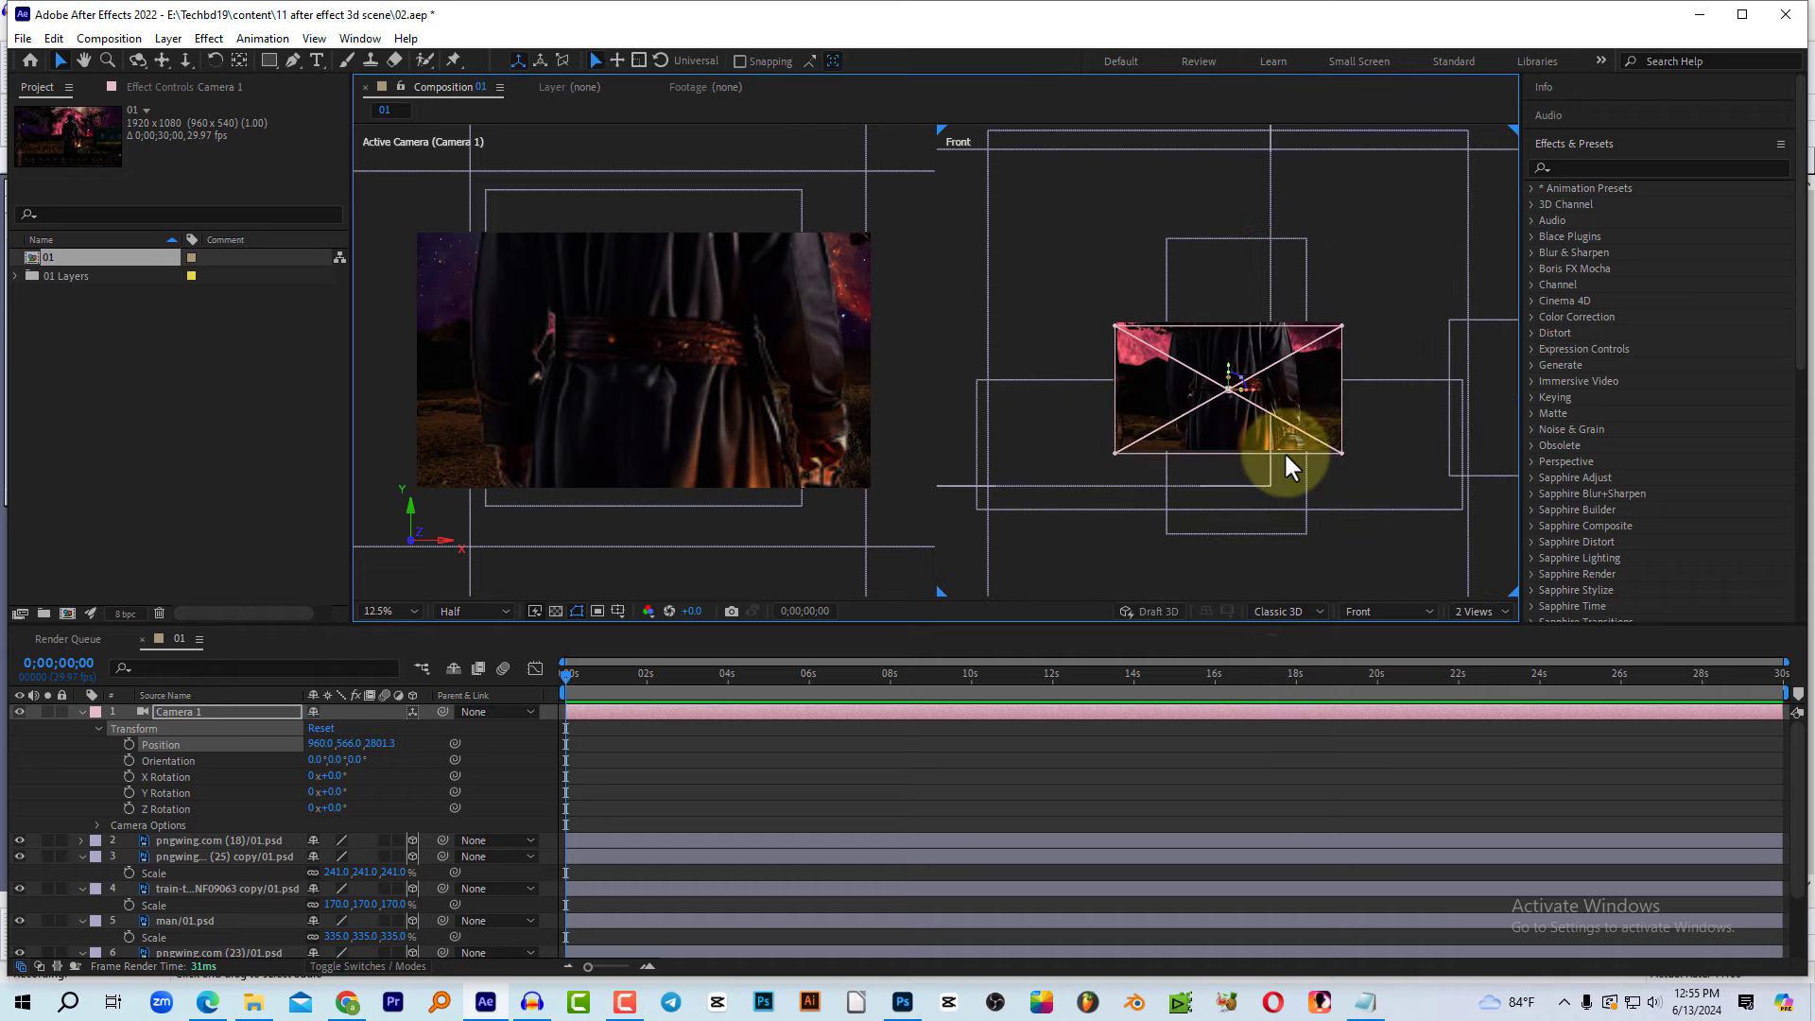
{"action": "mouse_move", "coordinate": [1228, 363]}
{"action": "left_mouse_down"}
{"action": "mouse_move", "coordinate": [1228, 212]}
{"action": "mouse_move", "coordinate": [1223, 230]}
{"action": "left_mouse_up"}
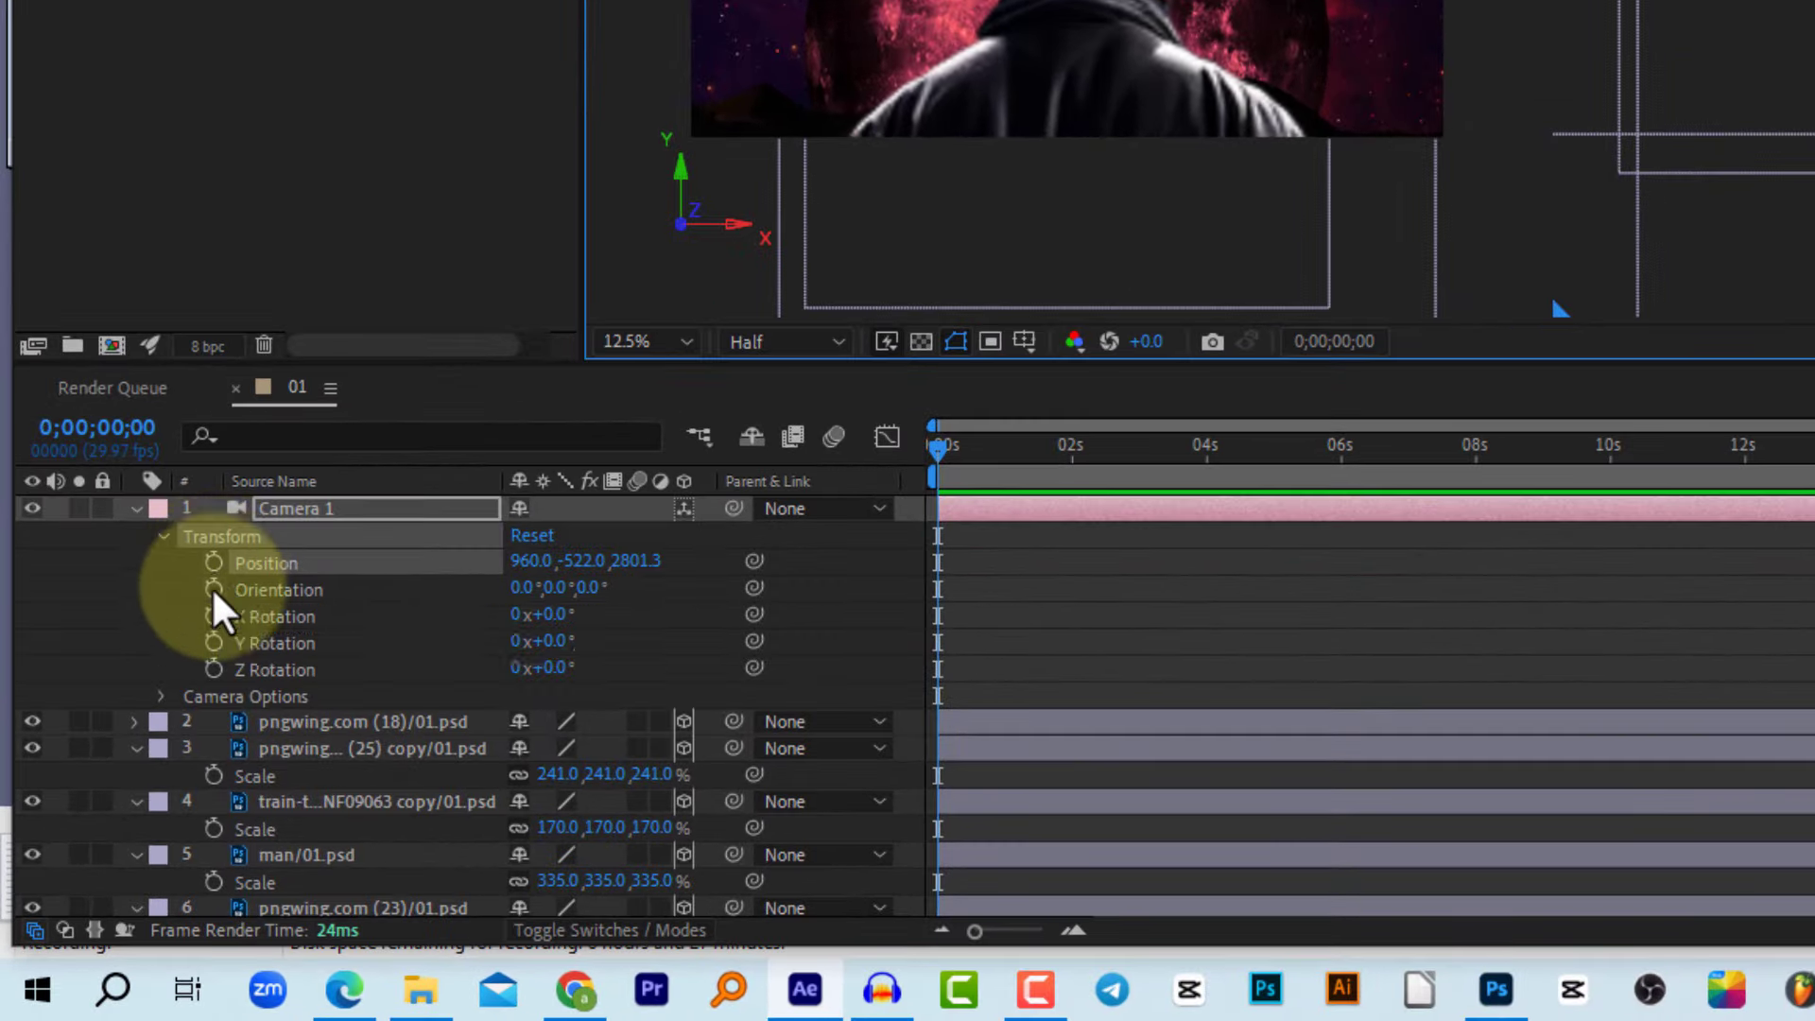
Step: Add Camera 1 Position and Orientation keyframes at 0 seconds and scrub to preview
{"action": "left_click", "coordinate": [214, 562]}
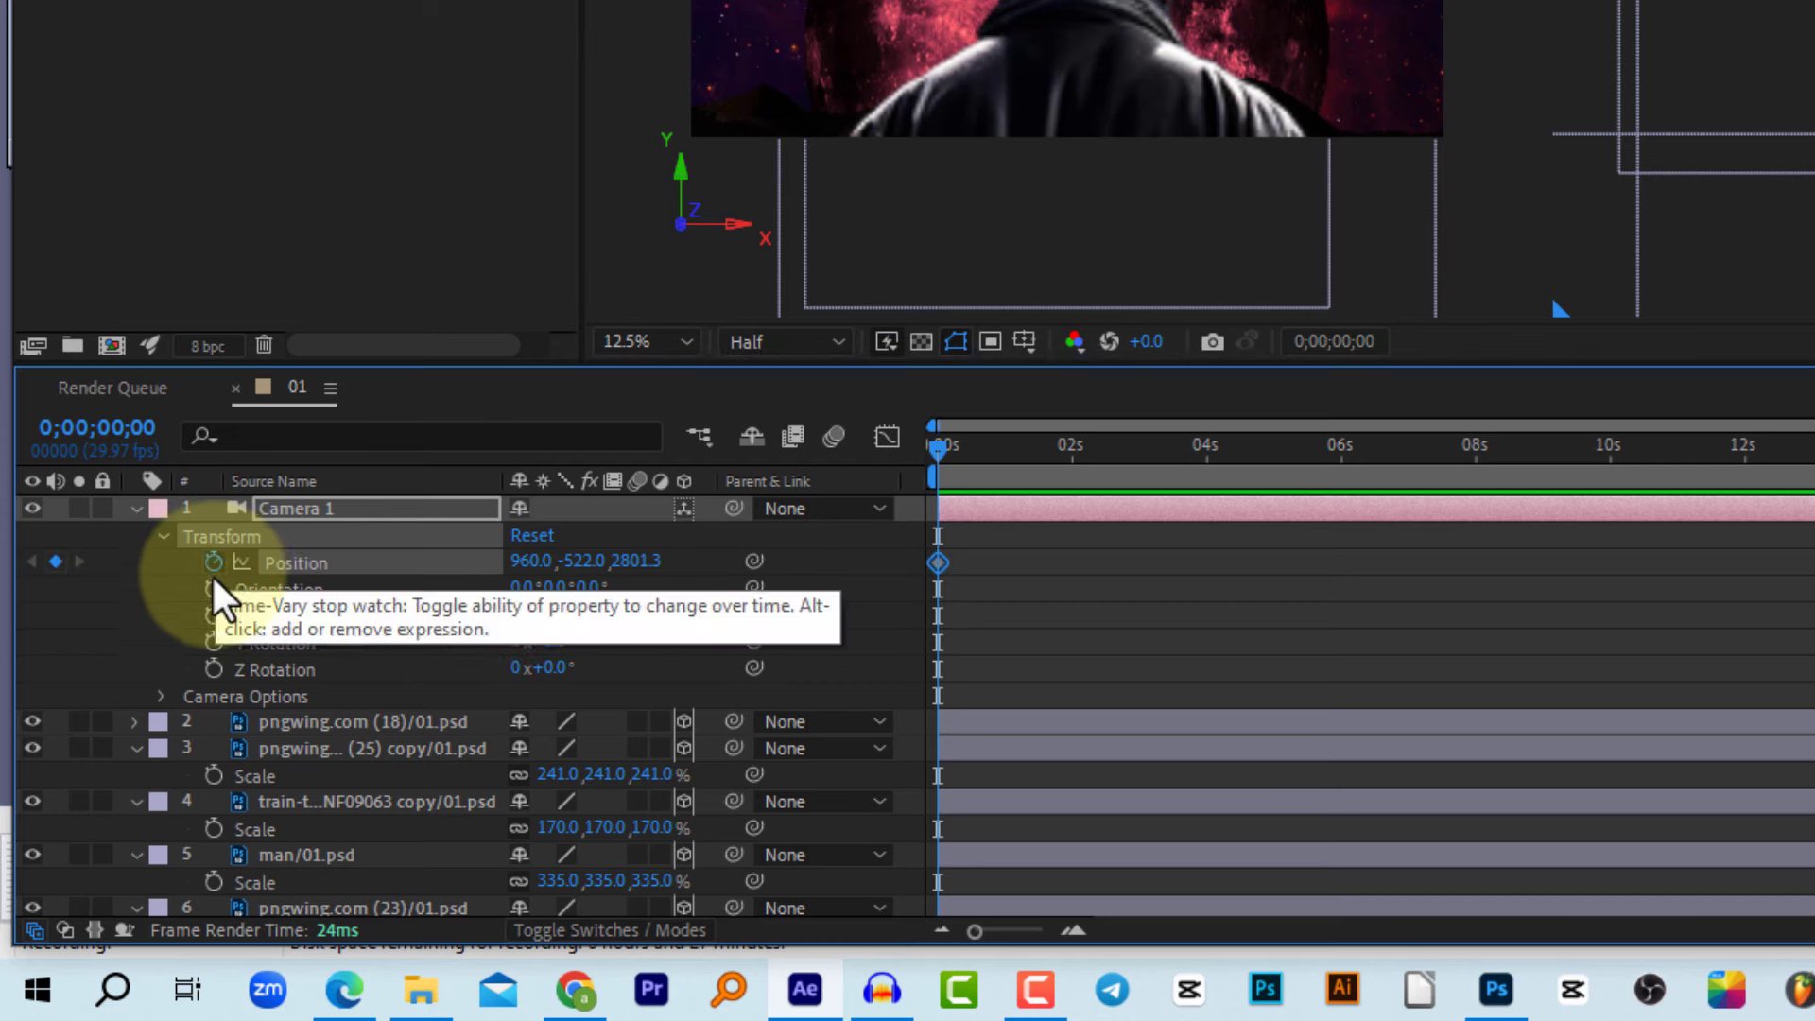
{"action": "left_click", "coordinate": [213, 589]}
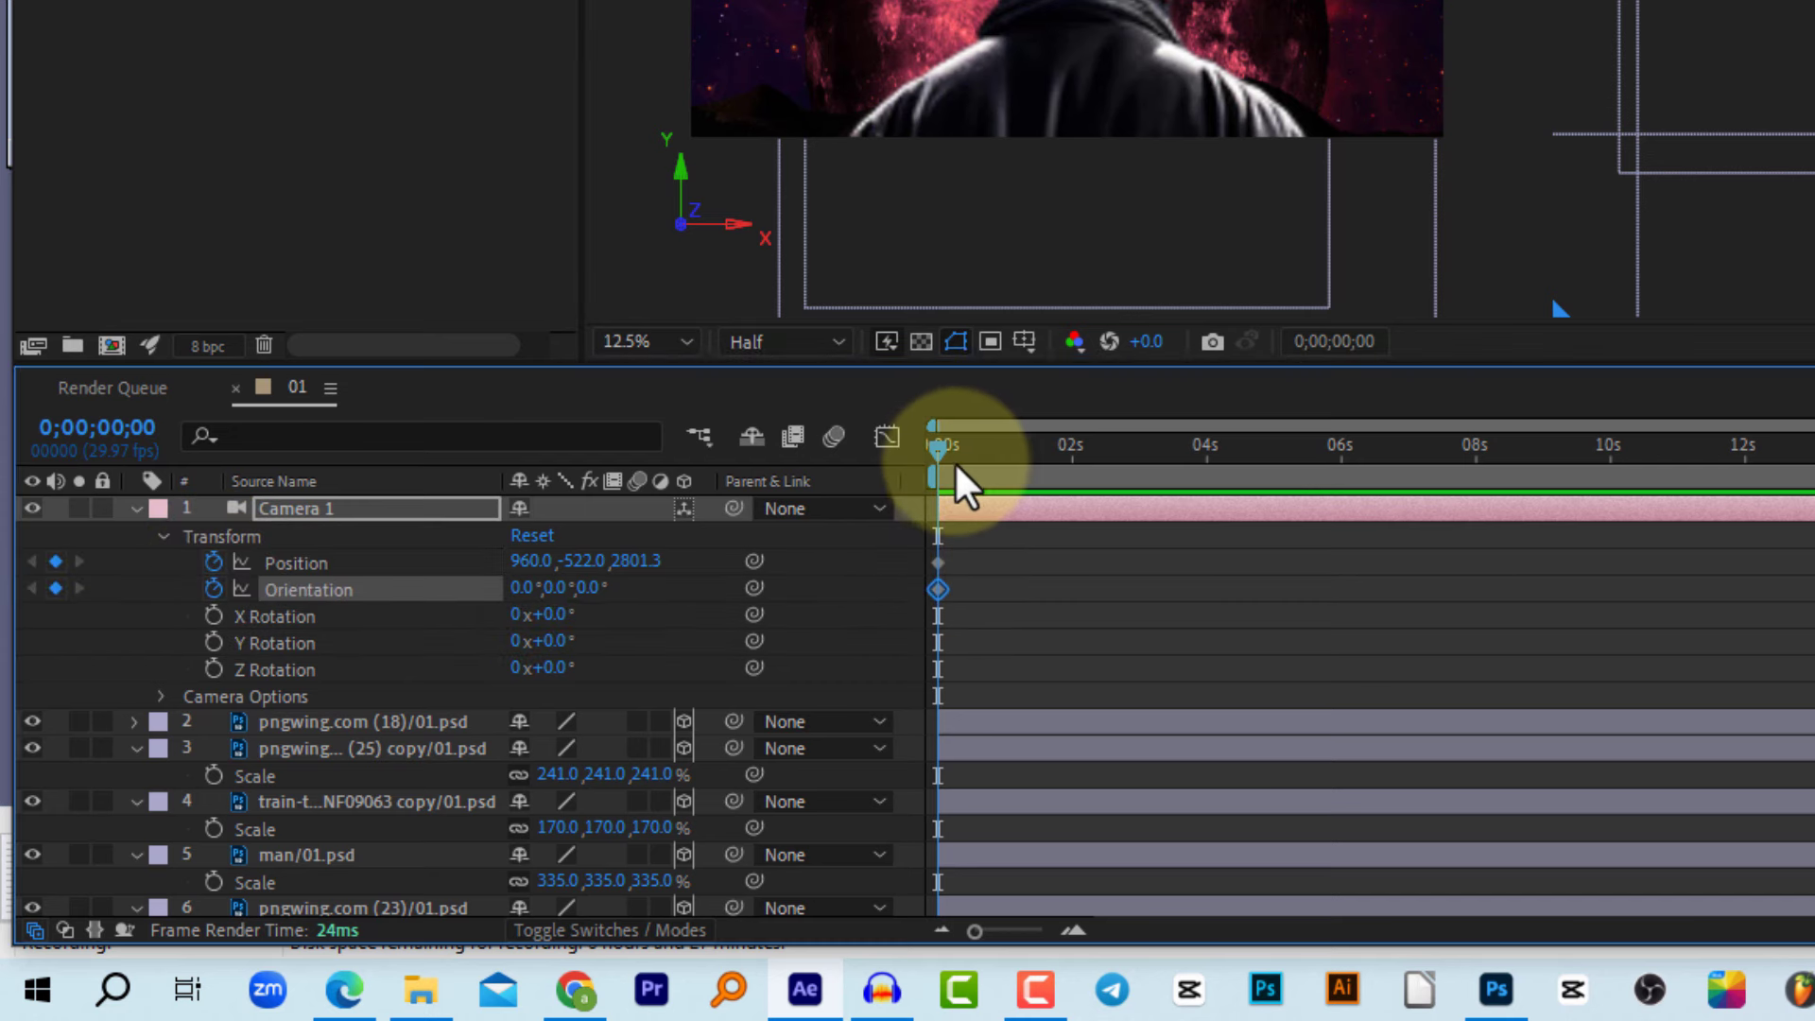
{"action": "left_click_drag", "start_coordinate": [955, 462], "coordinate": [922, 464]}
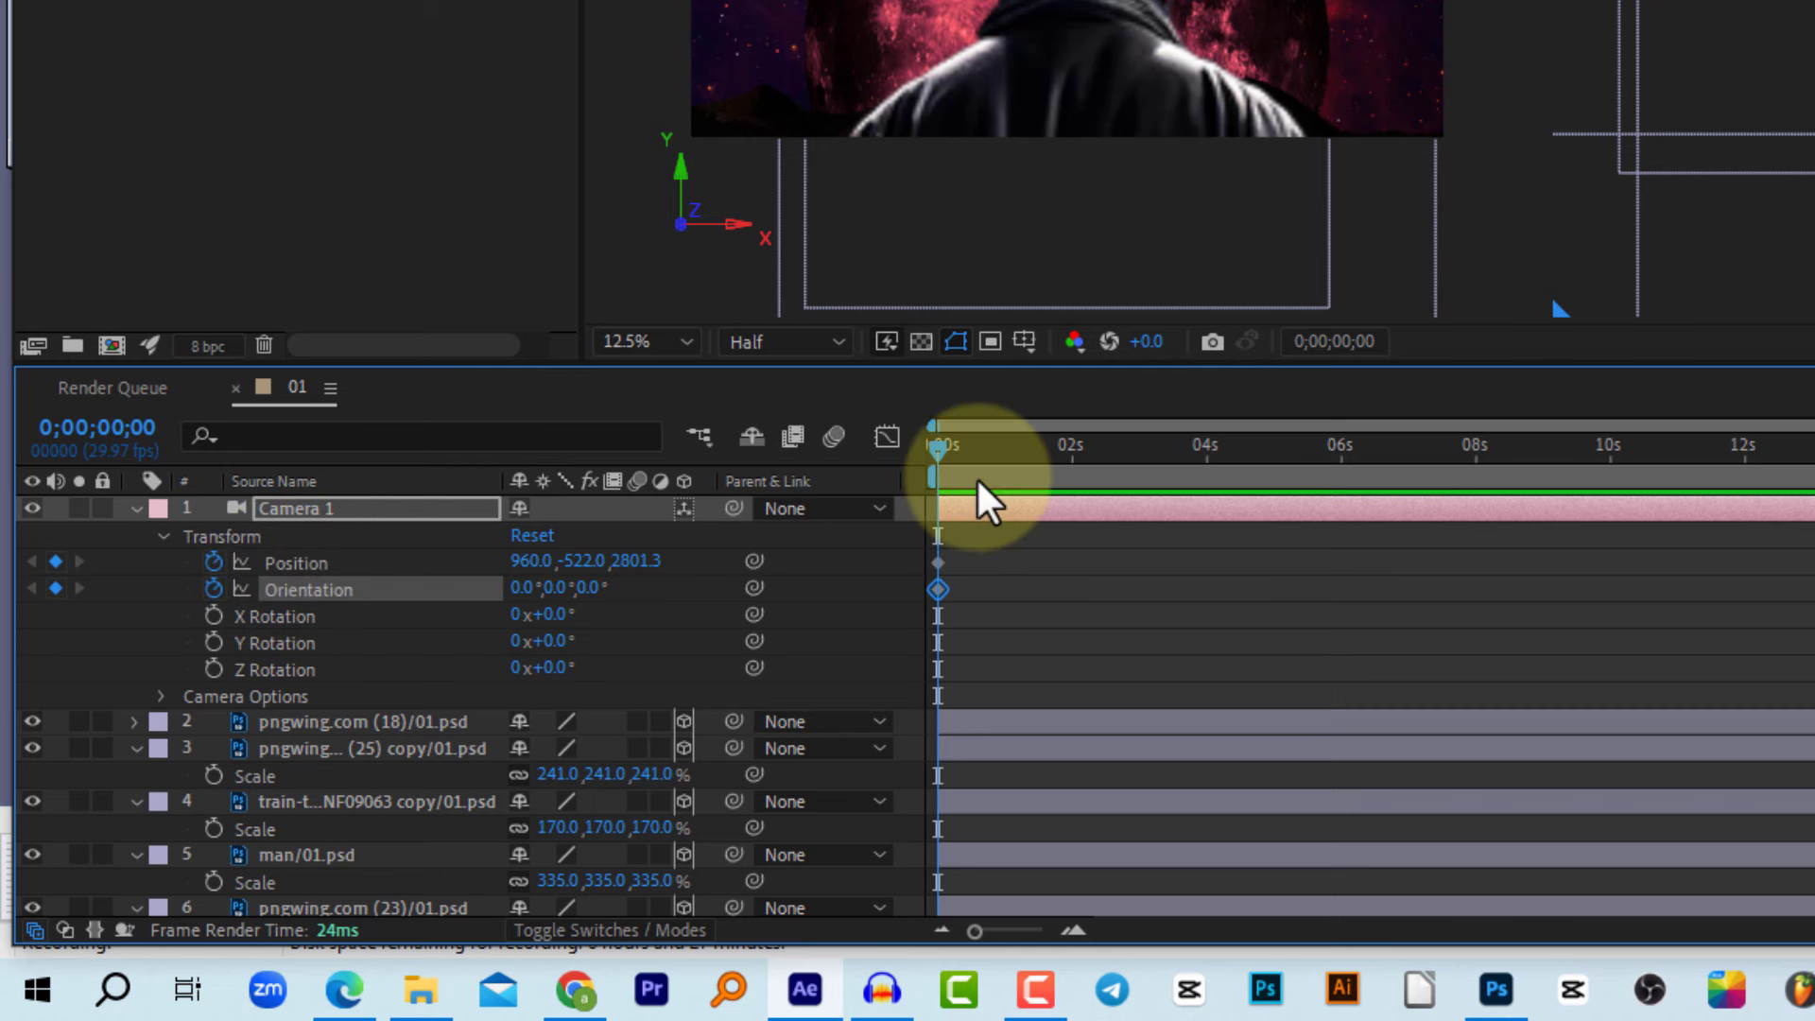
{"action": "mouse_move", "coordinate": [957, 458]}
{"action": "left_mouse_down"}
{"action": "mouse_move", "coordinate": [895, 458]}
{"action": "mouse_move", "coordinate": [1178, 480]}
{"action": "left_mouse_up"}
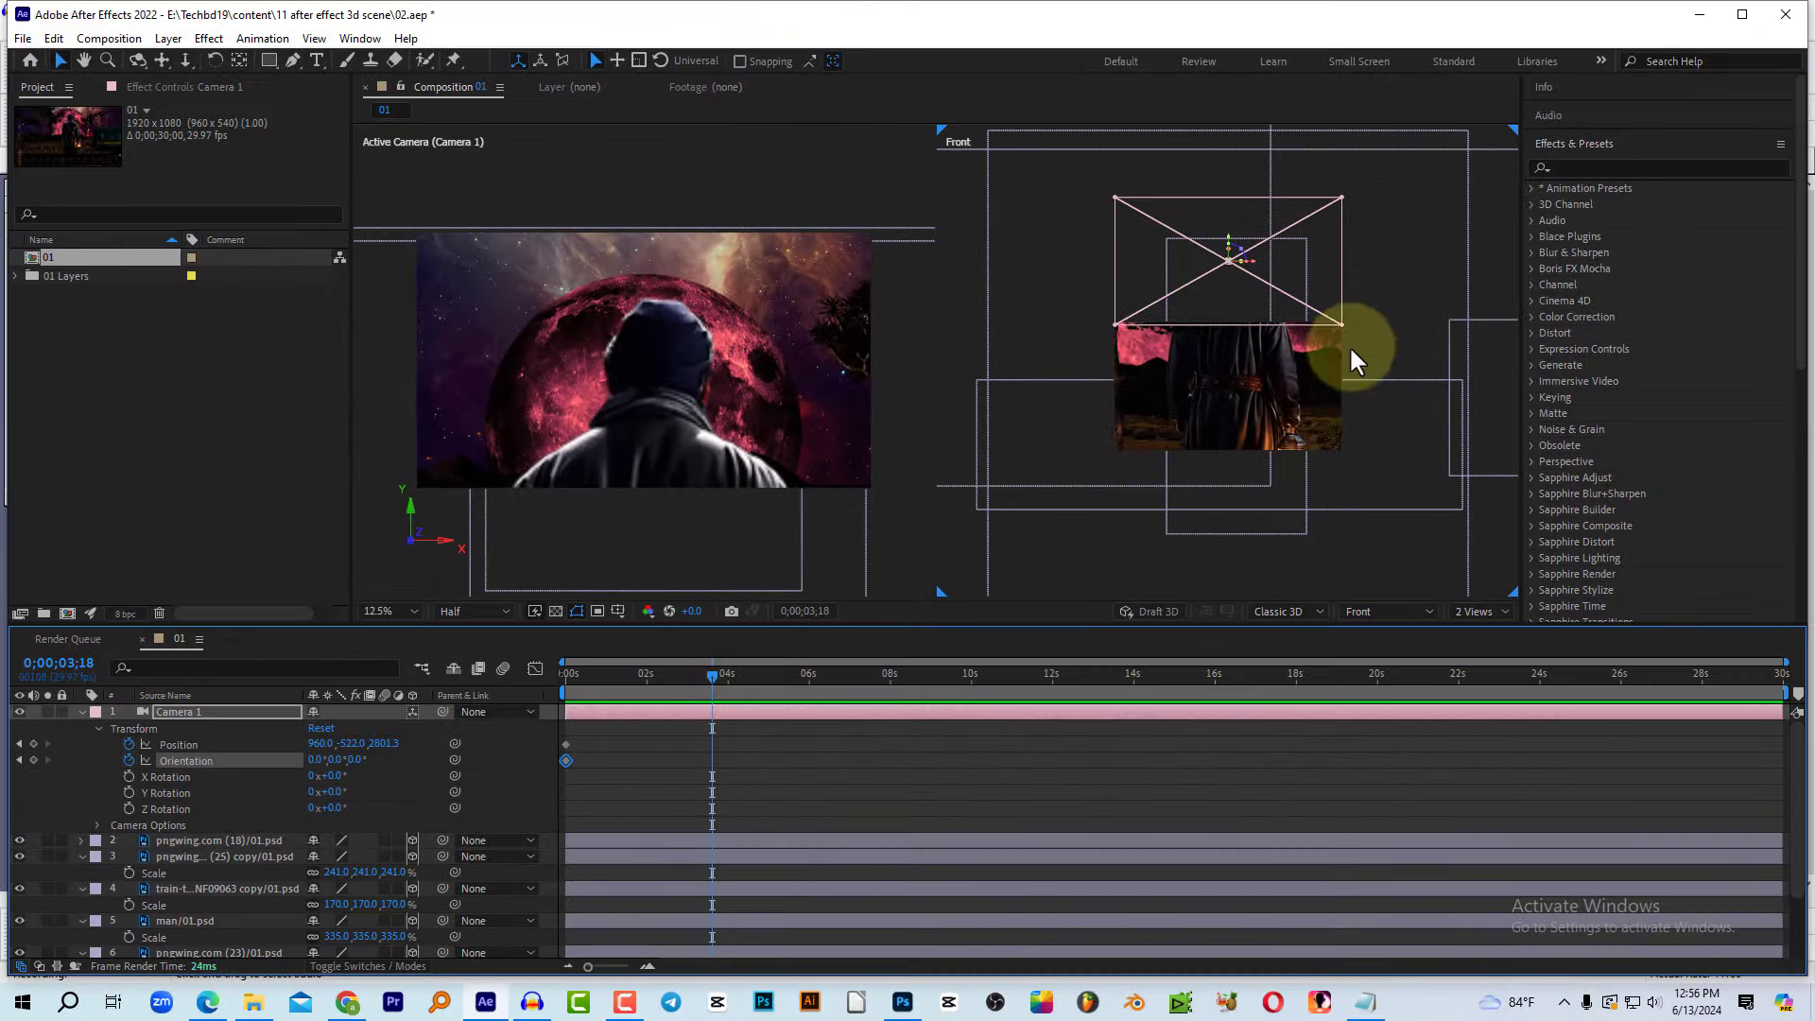
Step: Lower Camera 1 slightly to Y -378, then move the time indicator to about 0;00;07;21
{"action": "scroll", "coordinate": [1269, 388], "scroll_direction": "down", "scroll_amount": 3}
{"action": "scroll", "coordinate": [1318, 423], "scroll_direction": "up", "scroll_amount": 3}
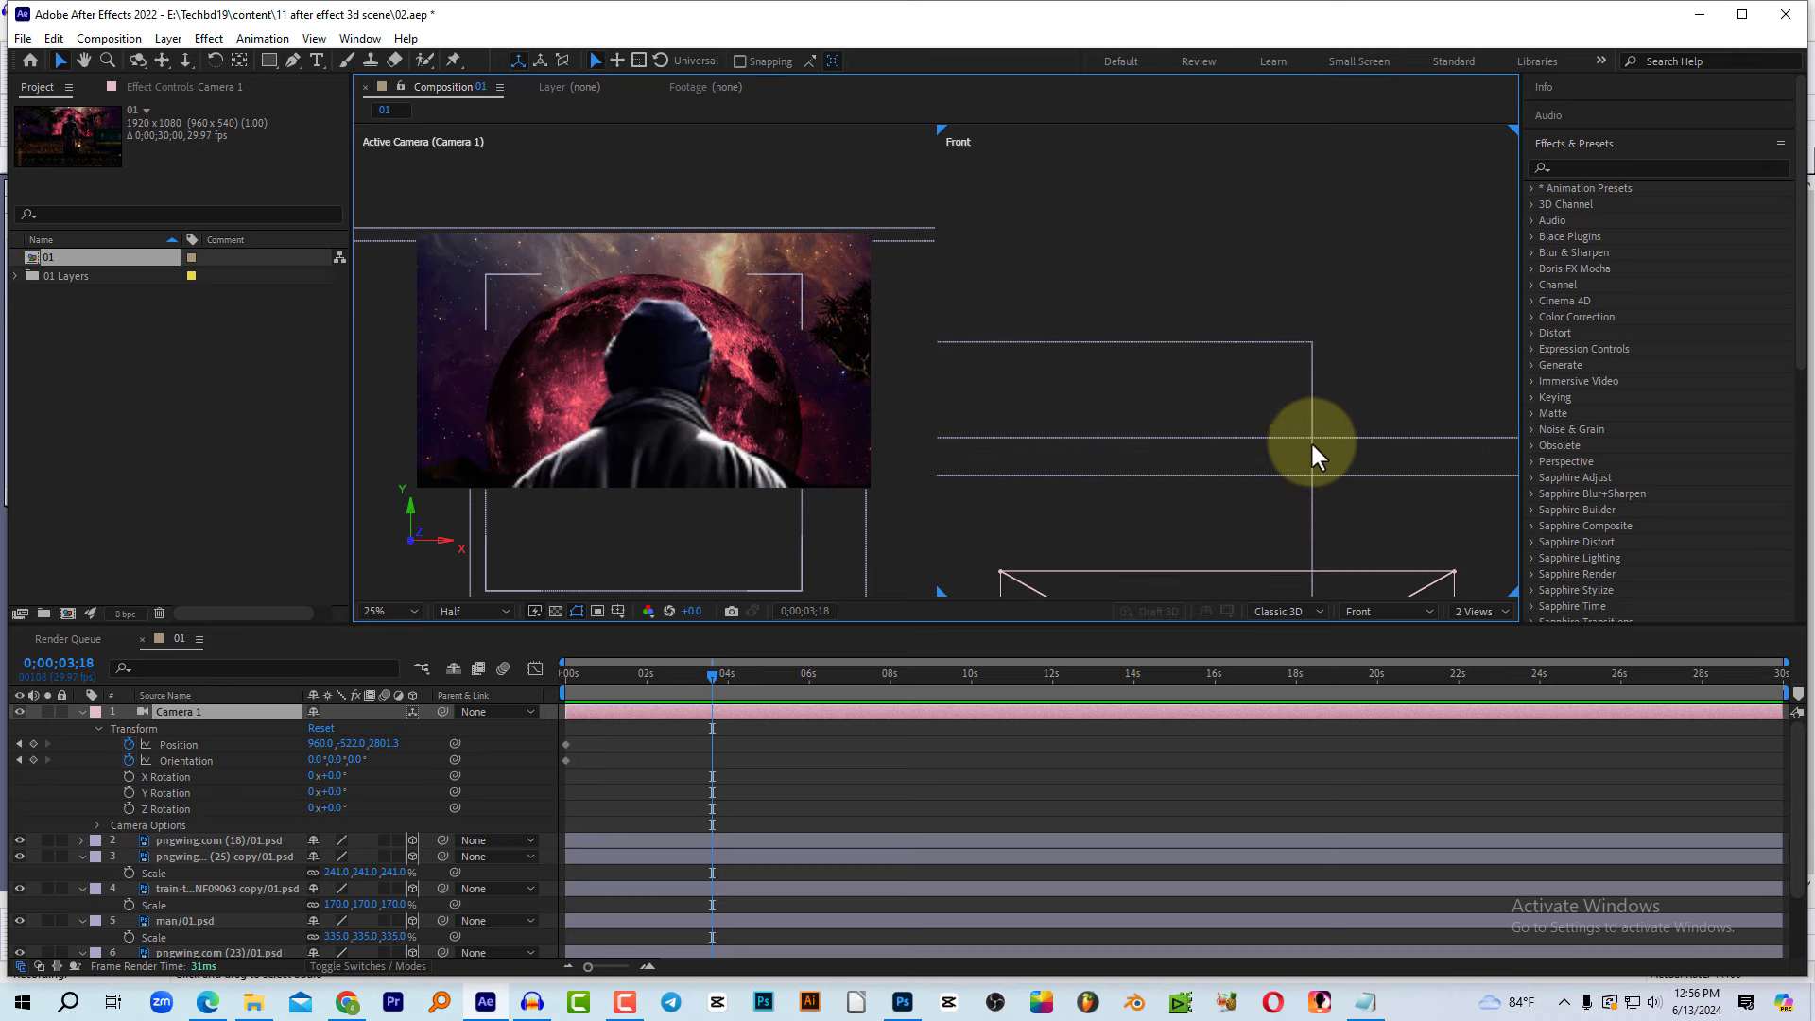
{"action": "left_click_drag", "start_coordinate": [1250, 268], "coordinate": [1261, 121]}
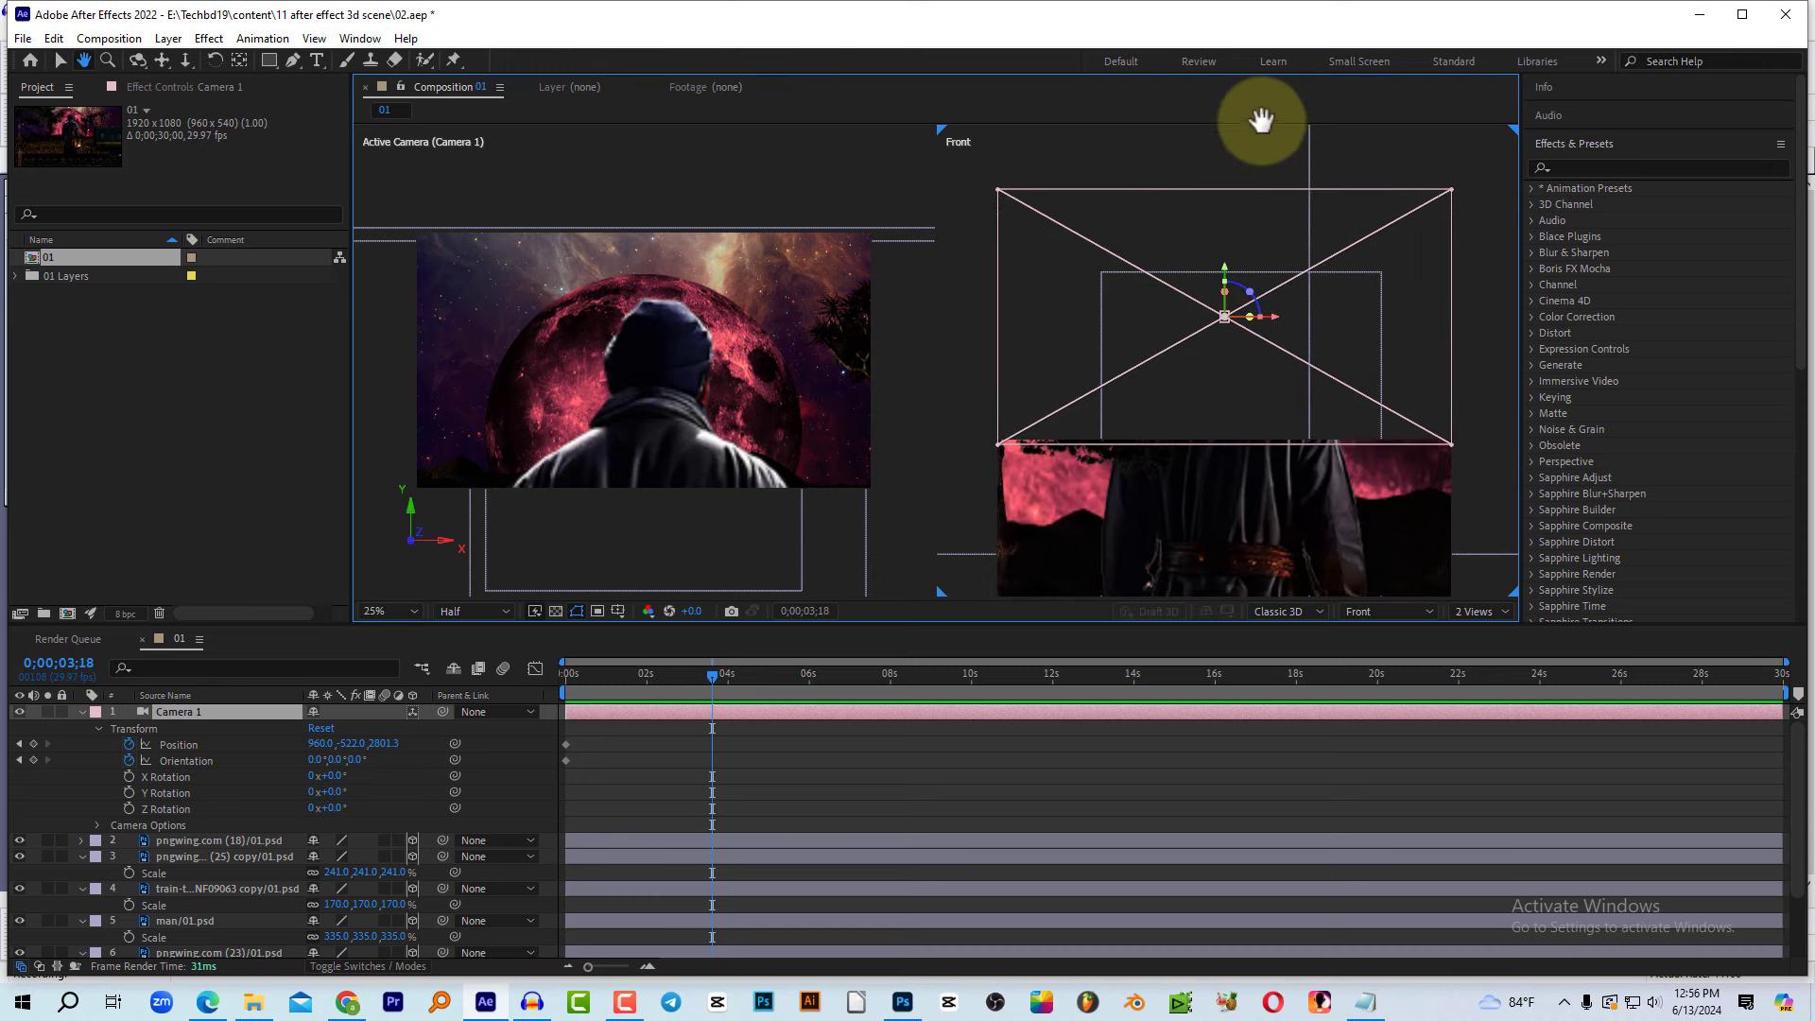
{"action": "key", "text": "v"}
{"action": "left_click_drag", "start_coordinate": [1227, 274], "coordinate": [1212, 430]}
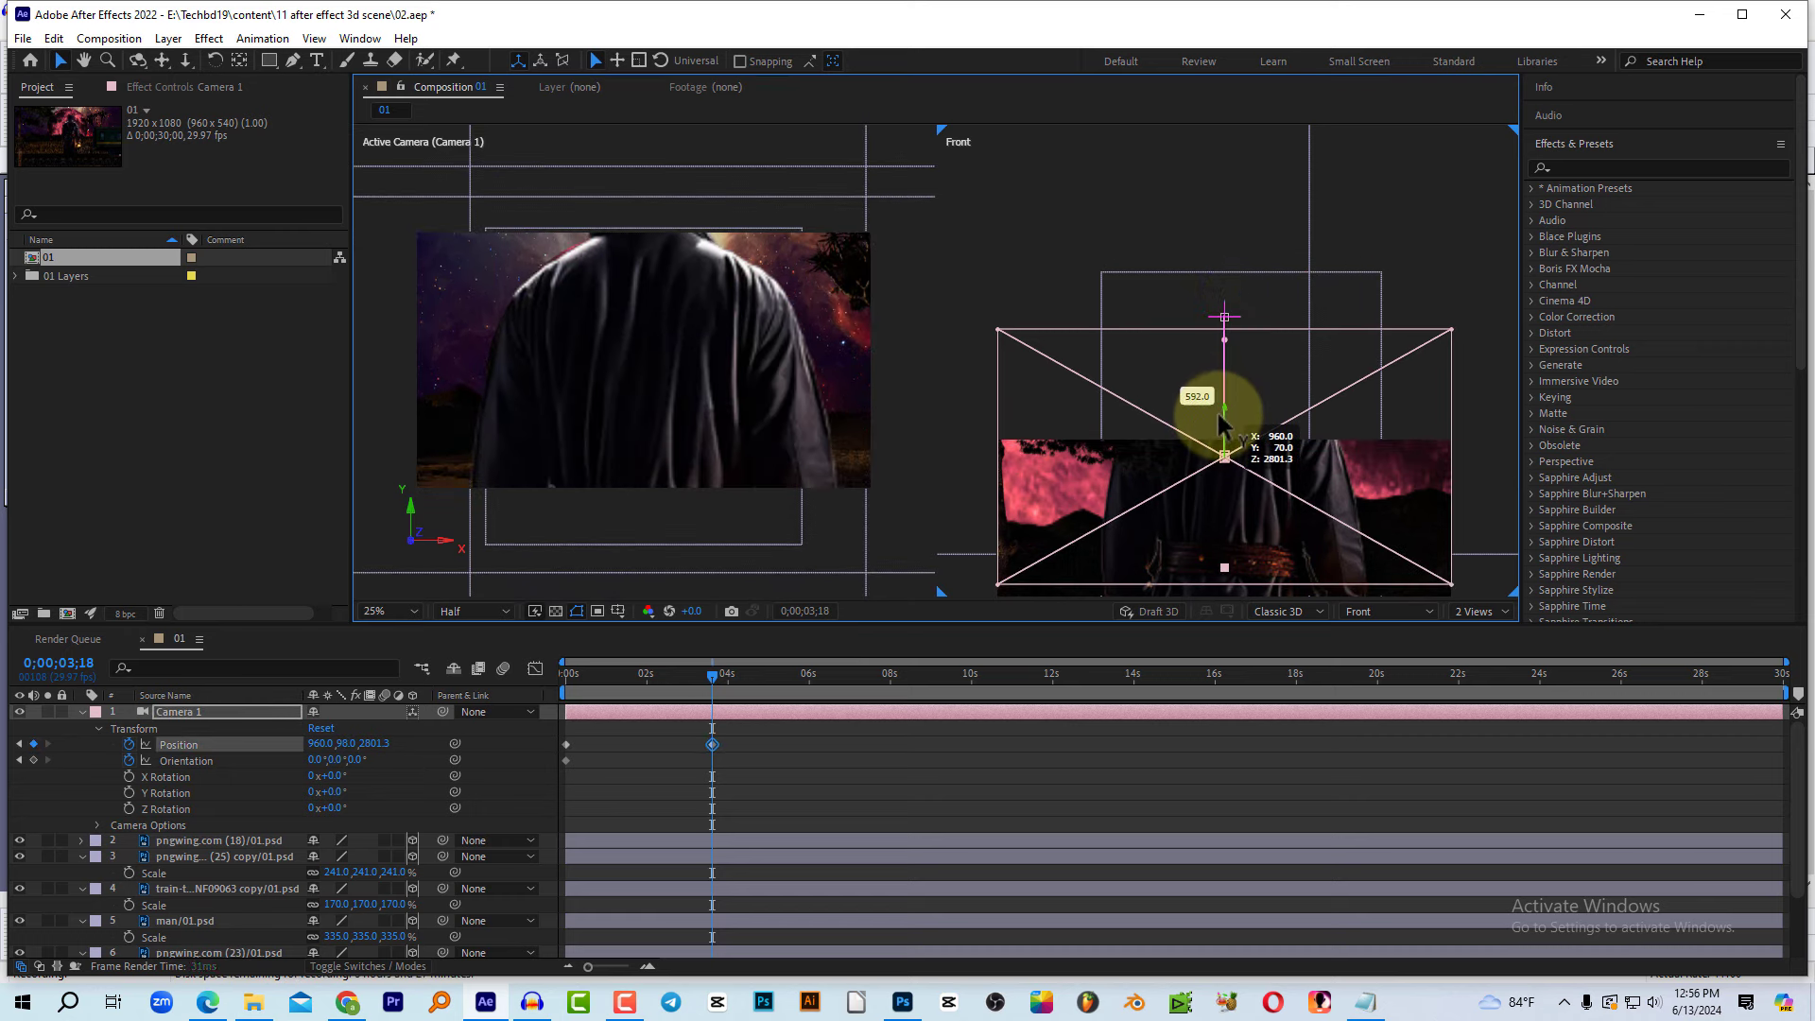
{"action": "left_click", "coordinate": [873, 679]}
{"action": "left_click_drag", "start_coordinate": [875, 686], "coordinate": [876, 683]}
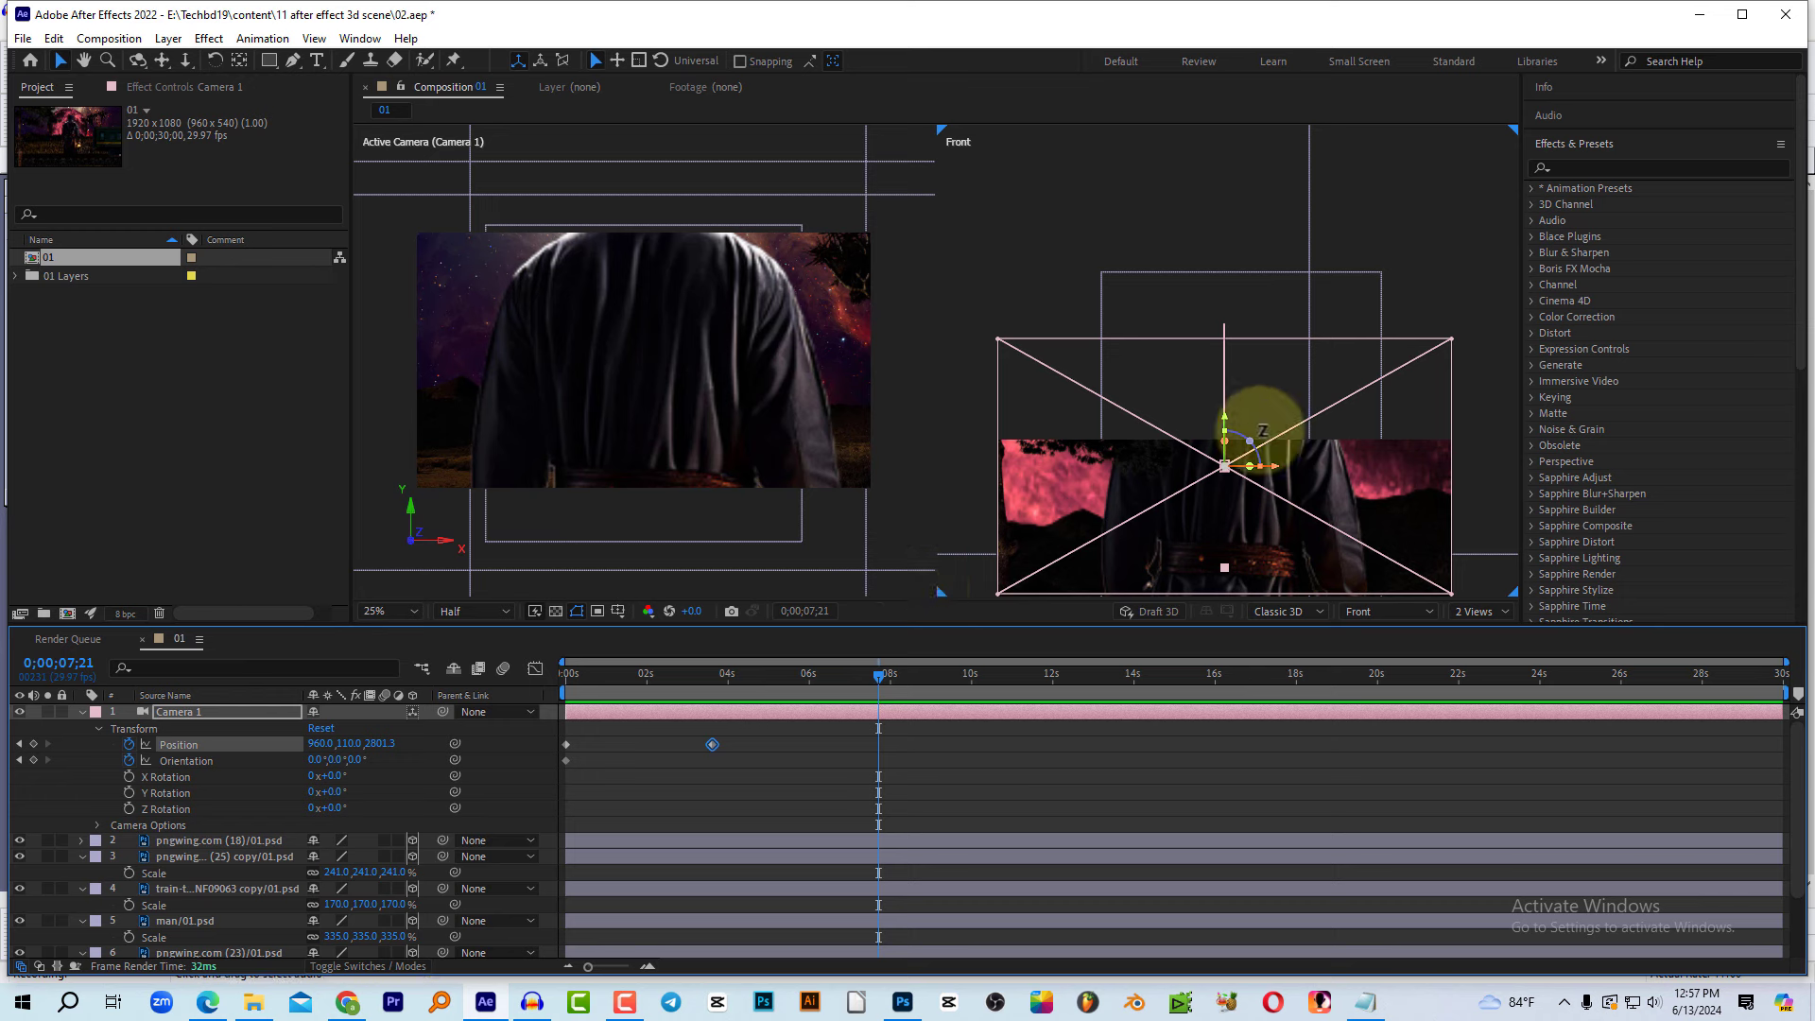
Step: In Top view, pull Camera 1 back along Z to -2734.7 to frame the scene
{"action": "left_click", "coordinate": [1365, 613]}
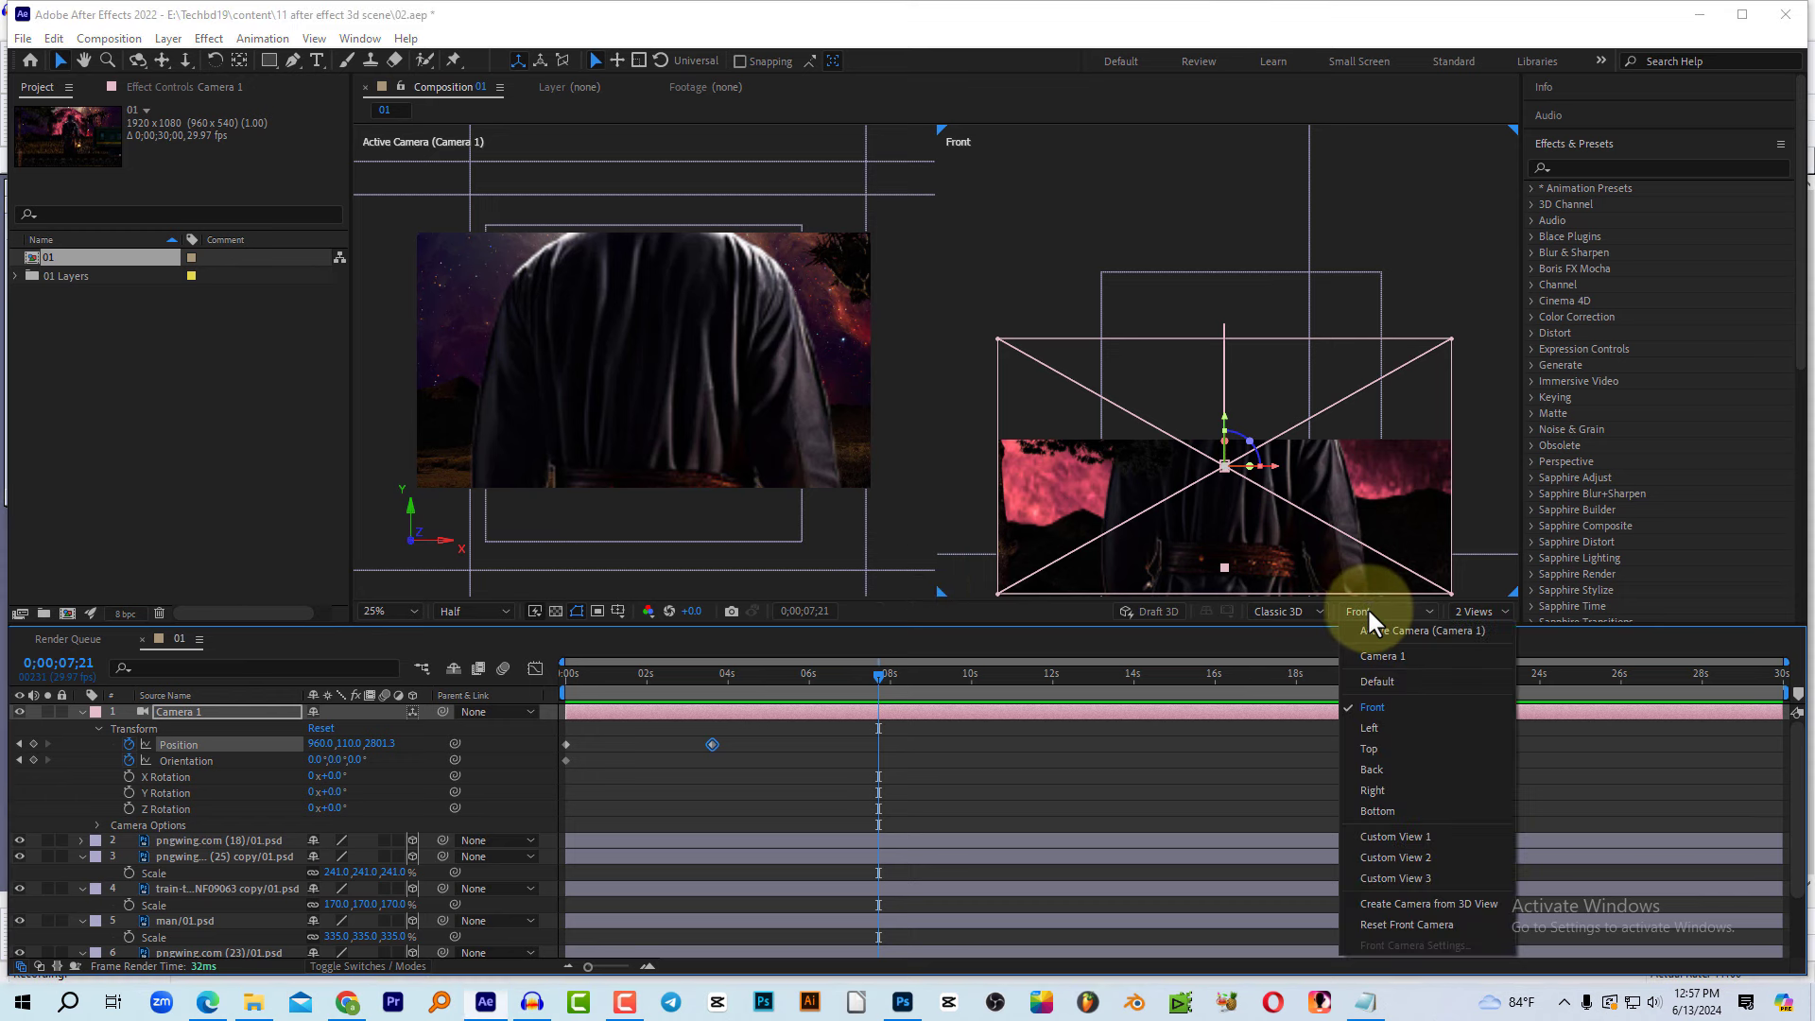
{"action": "left_click", "coordinate": [1371, 749]}
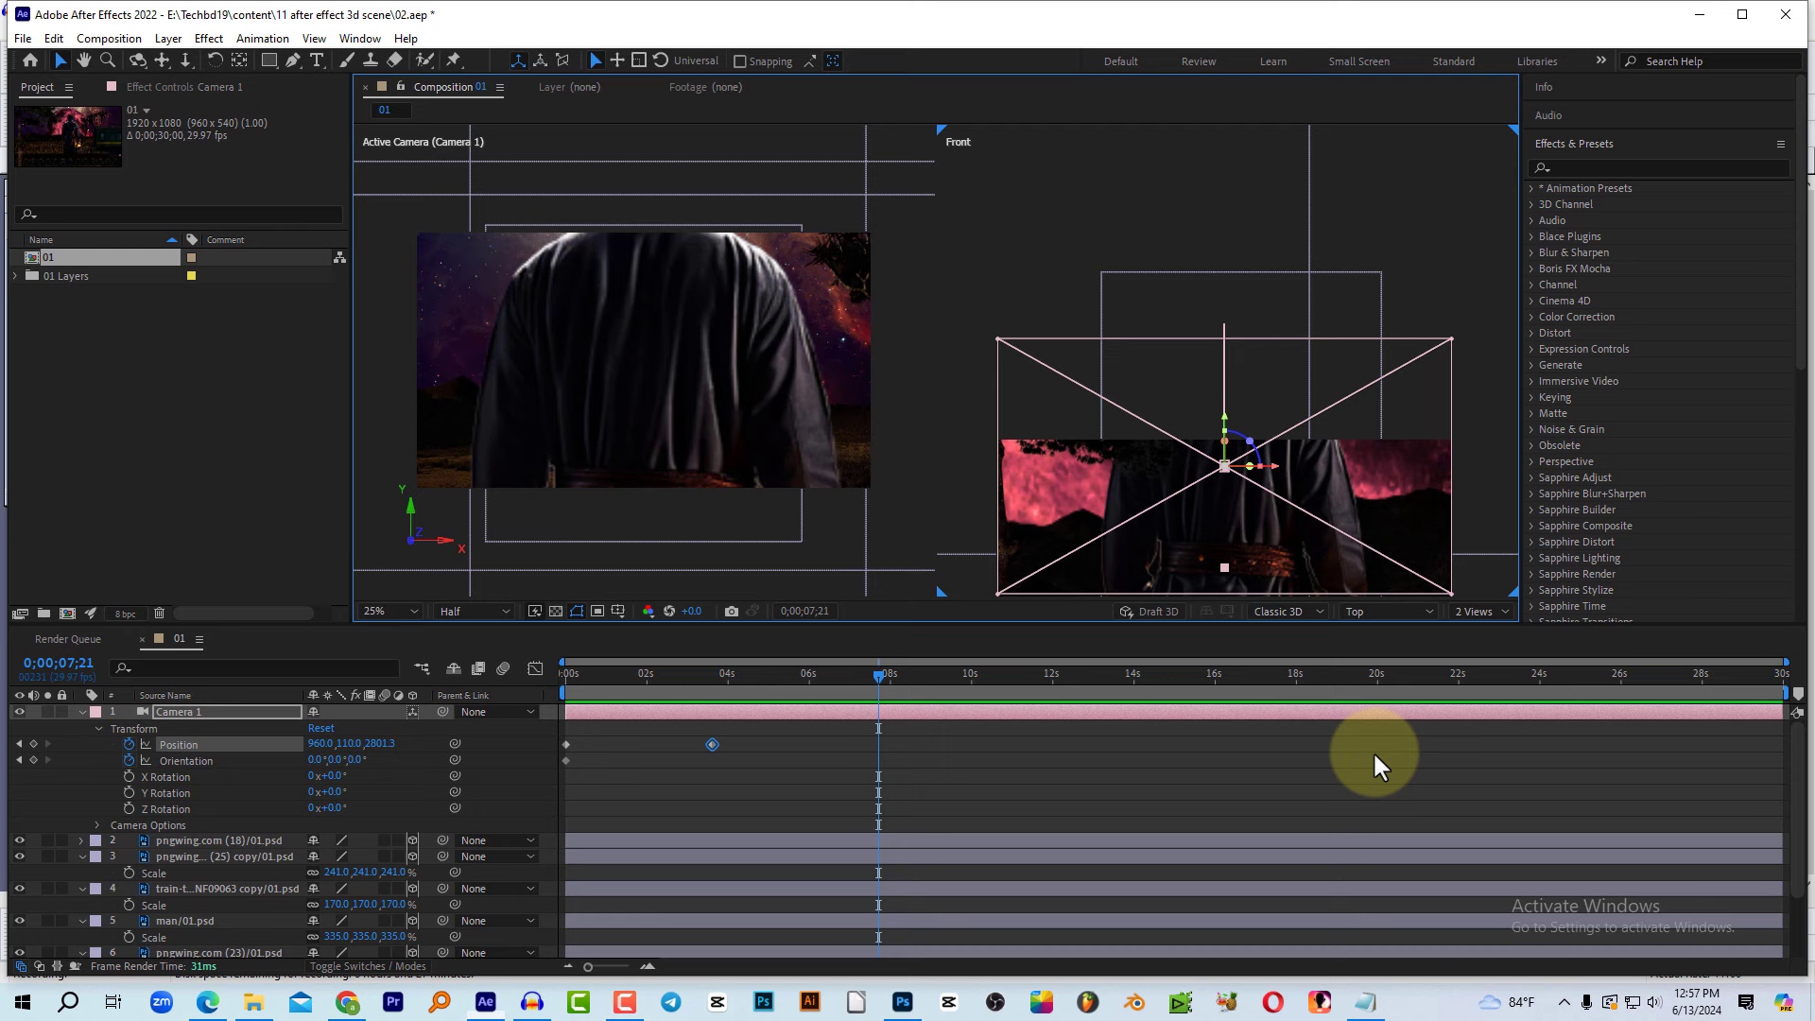
{"action": "left_click", "coordinate": [244, 719]}
{"action": "scroll", "coordinate": [1238, 426], "scroll_direction": "down", "scroll_amount": 6}
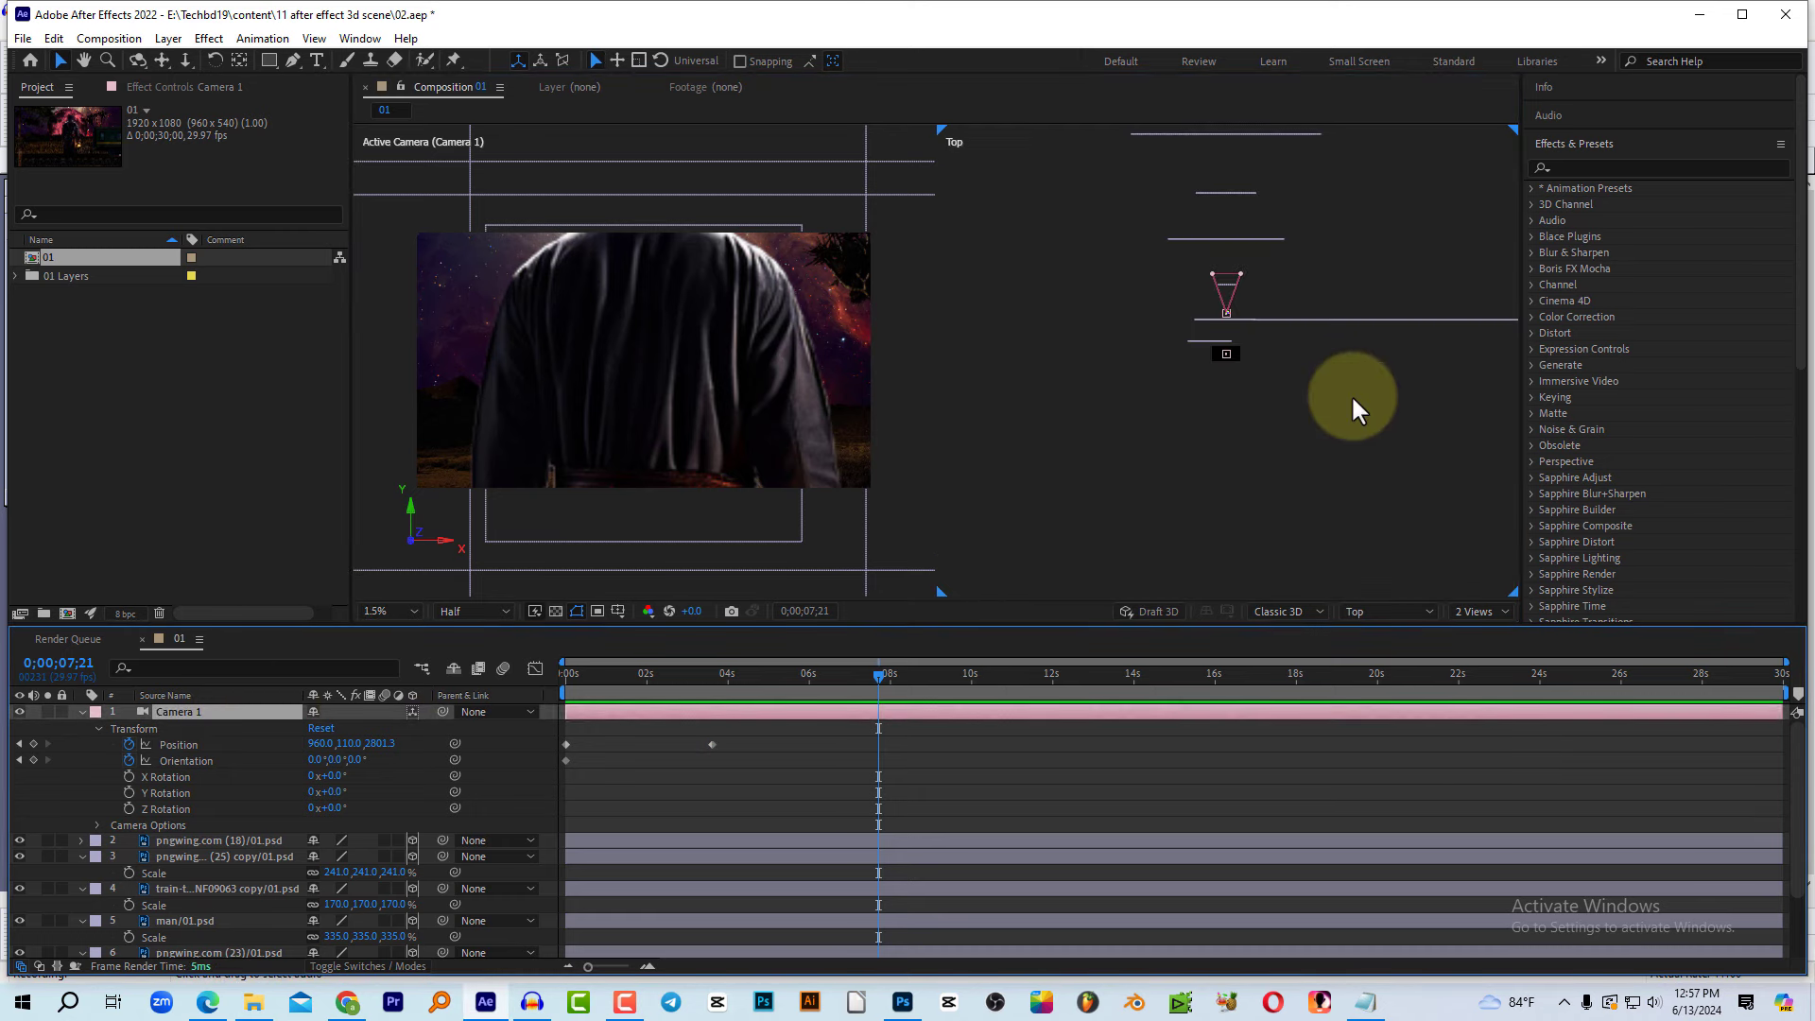
{"action": "scroll", "coordinate": [1229, 265], "scroll_direction": "up", "scroll_amount": 1}
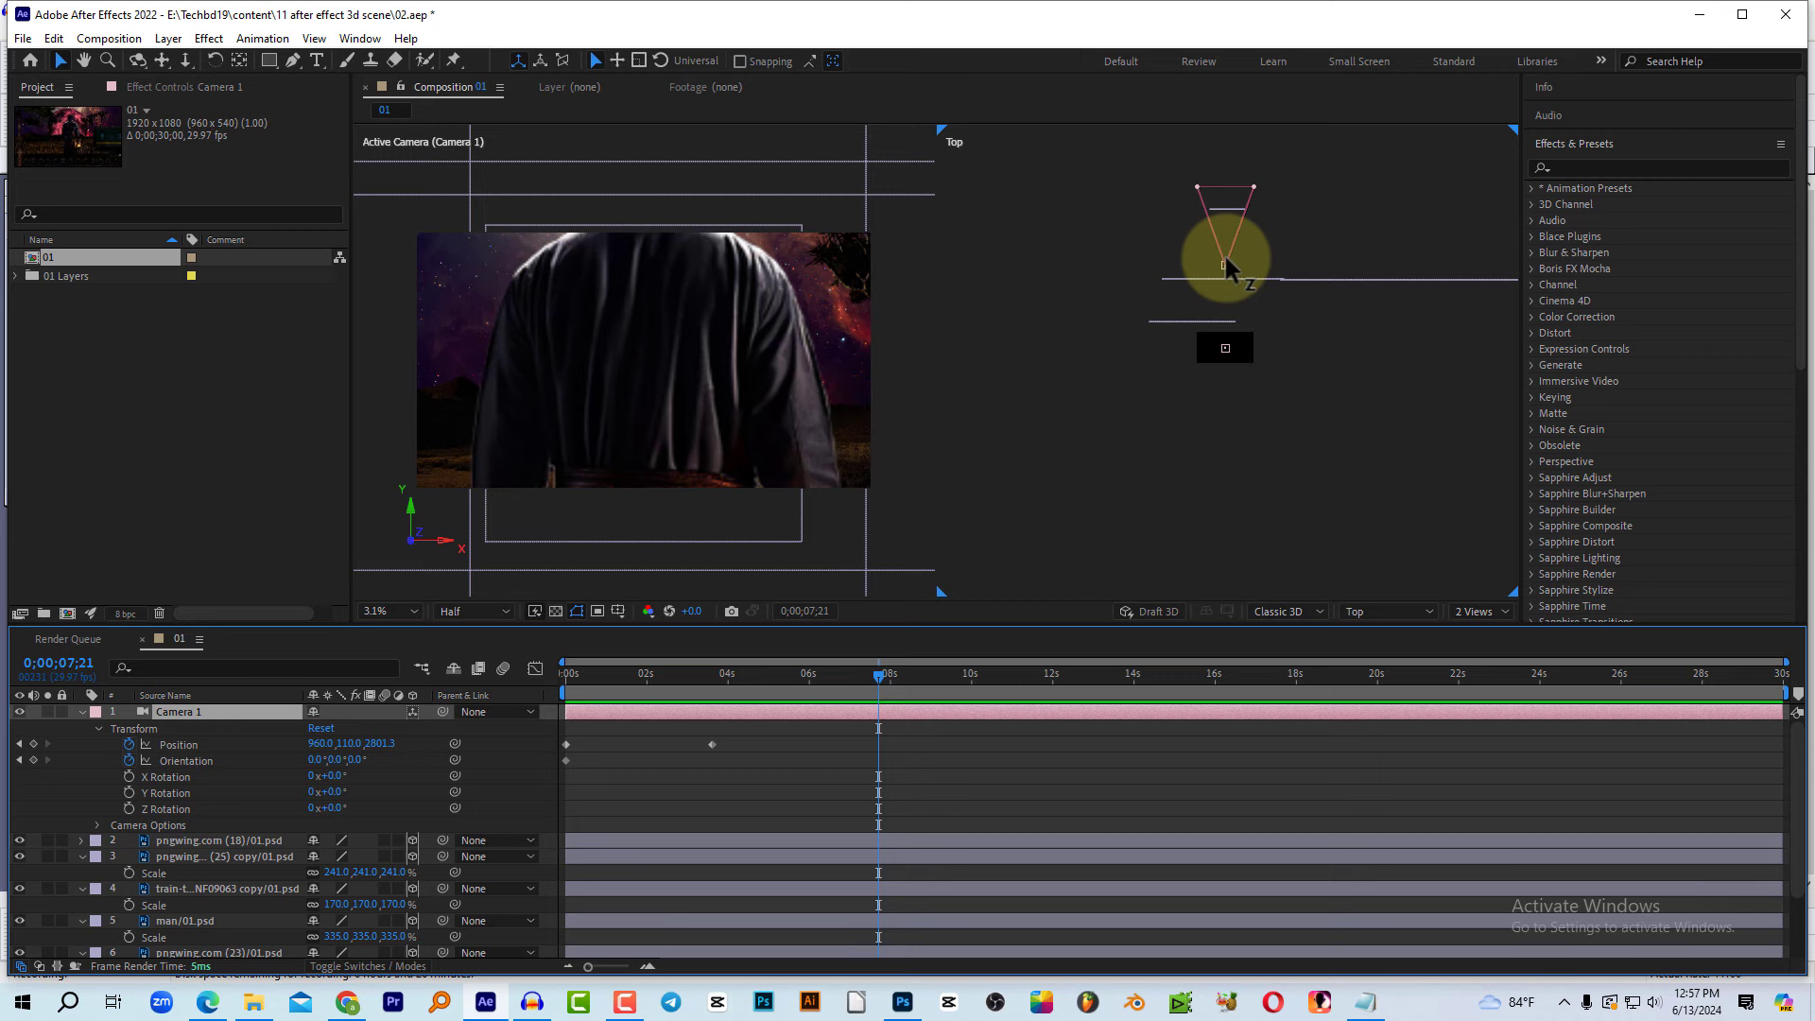
{"action": "mouse_move", "coordinate": [1223, 253]}
{"action": "left_mouse_down"}
{"action": "mouse_move", "coordinate": [1225, 470]}
{"action": "mouse_move", "coordinate": [1216, 430]}
{"action": "left_mouse_up"}
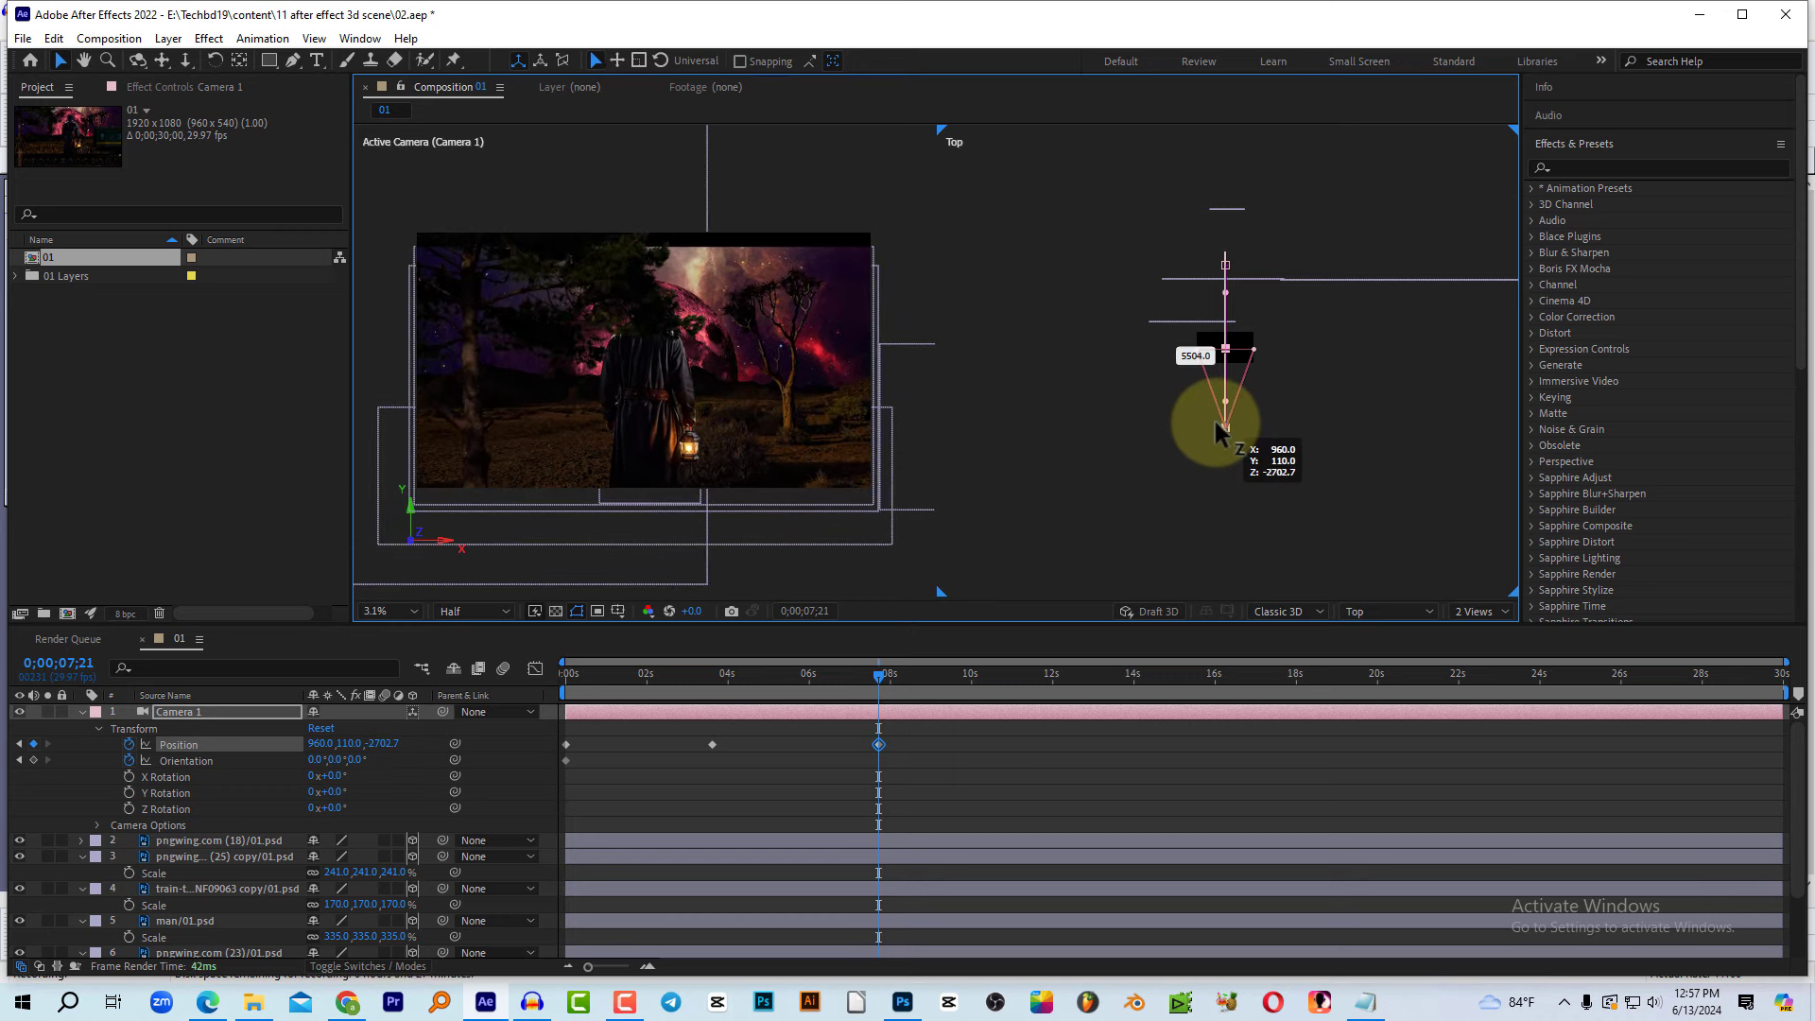
{"action": "left_click_drag", "start_coordinate": [1217, 428], "coordinate": [1216, 428]}
Step: In Front view, lower Camera 1 to Y 558 to bring the tracks into frame
{"action": "left_click", "coordinate": [1367, 616]}
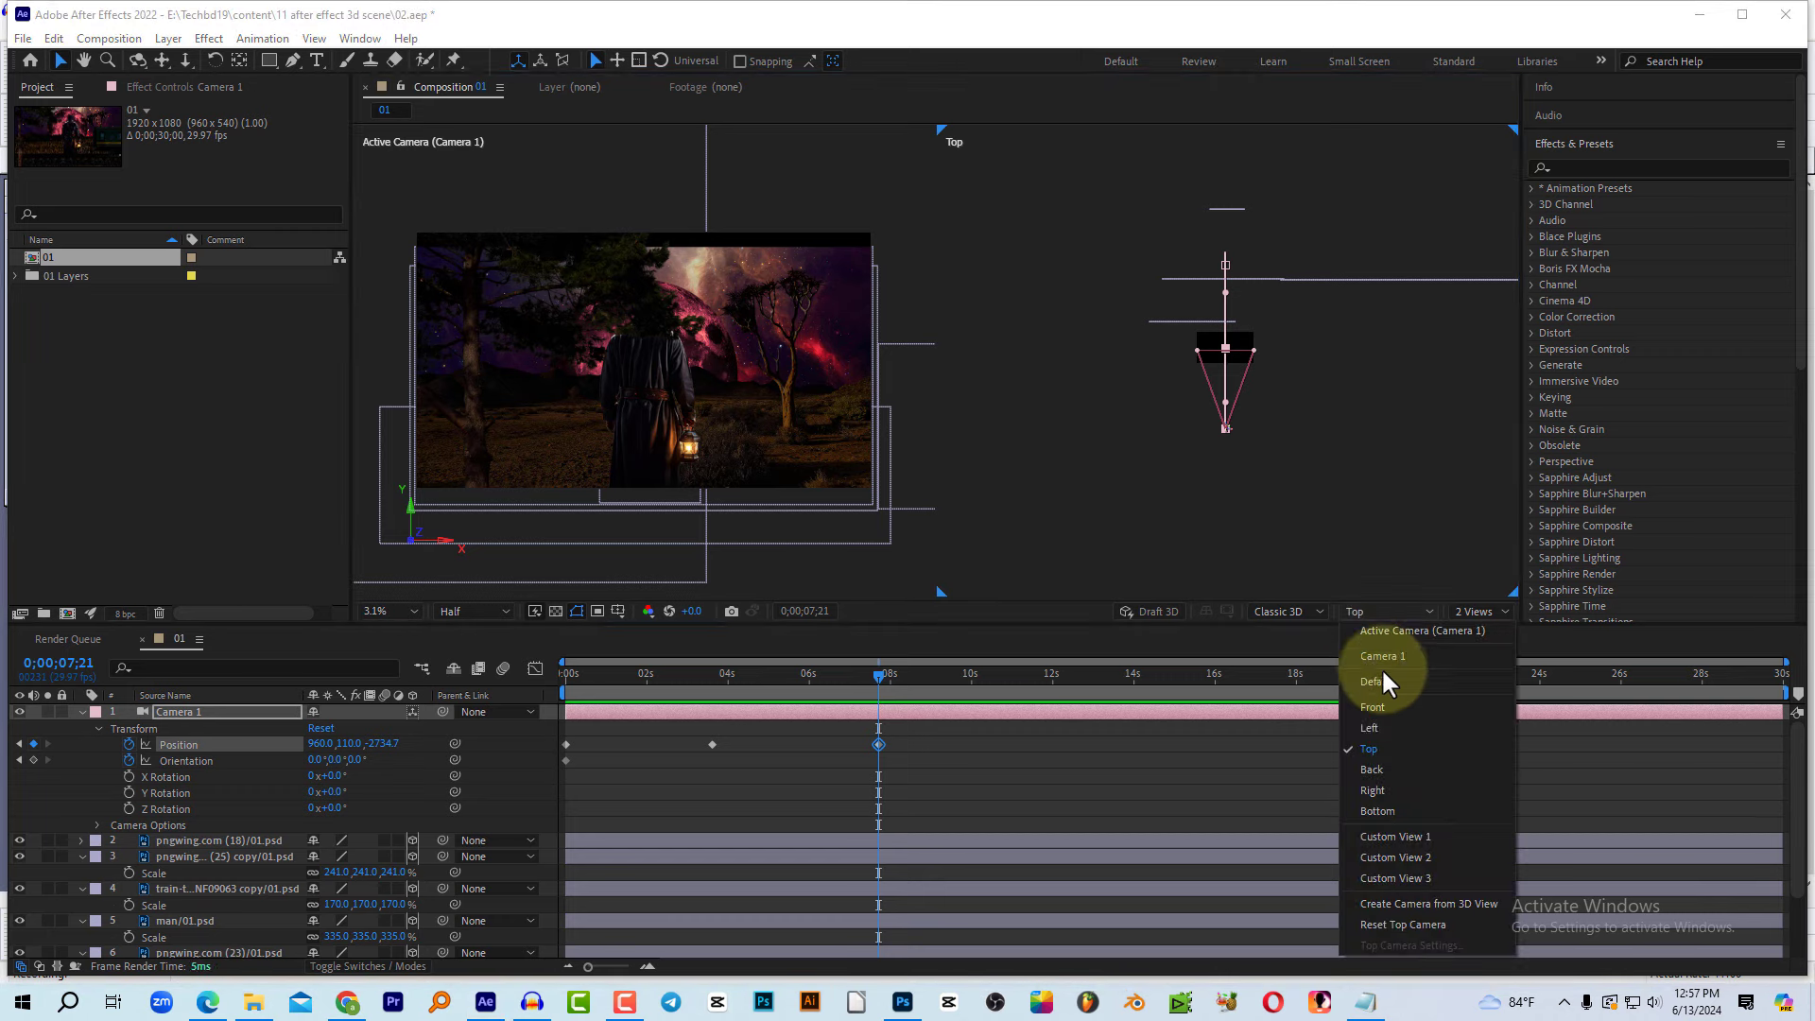
{"action": "left_click", "coordinate": [1381, 704]}
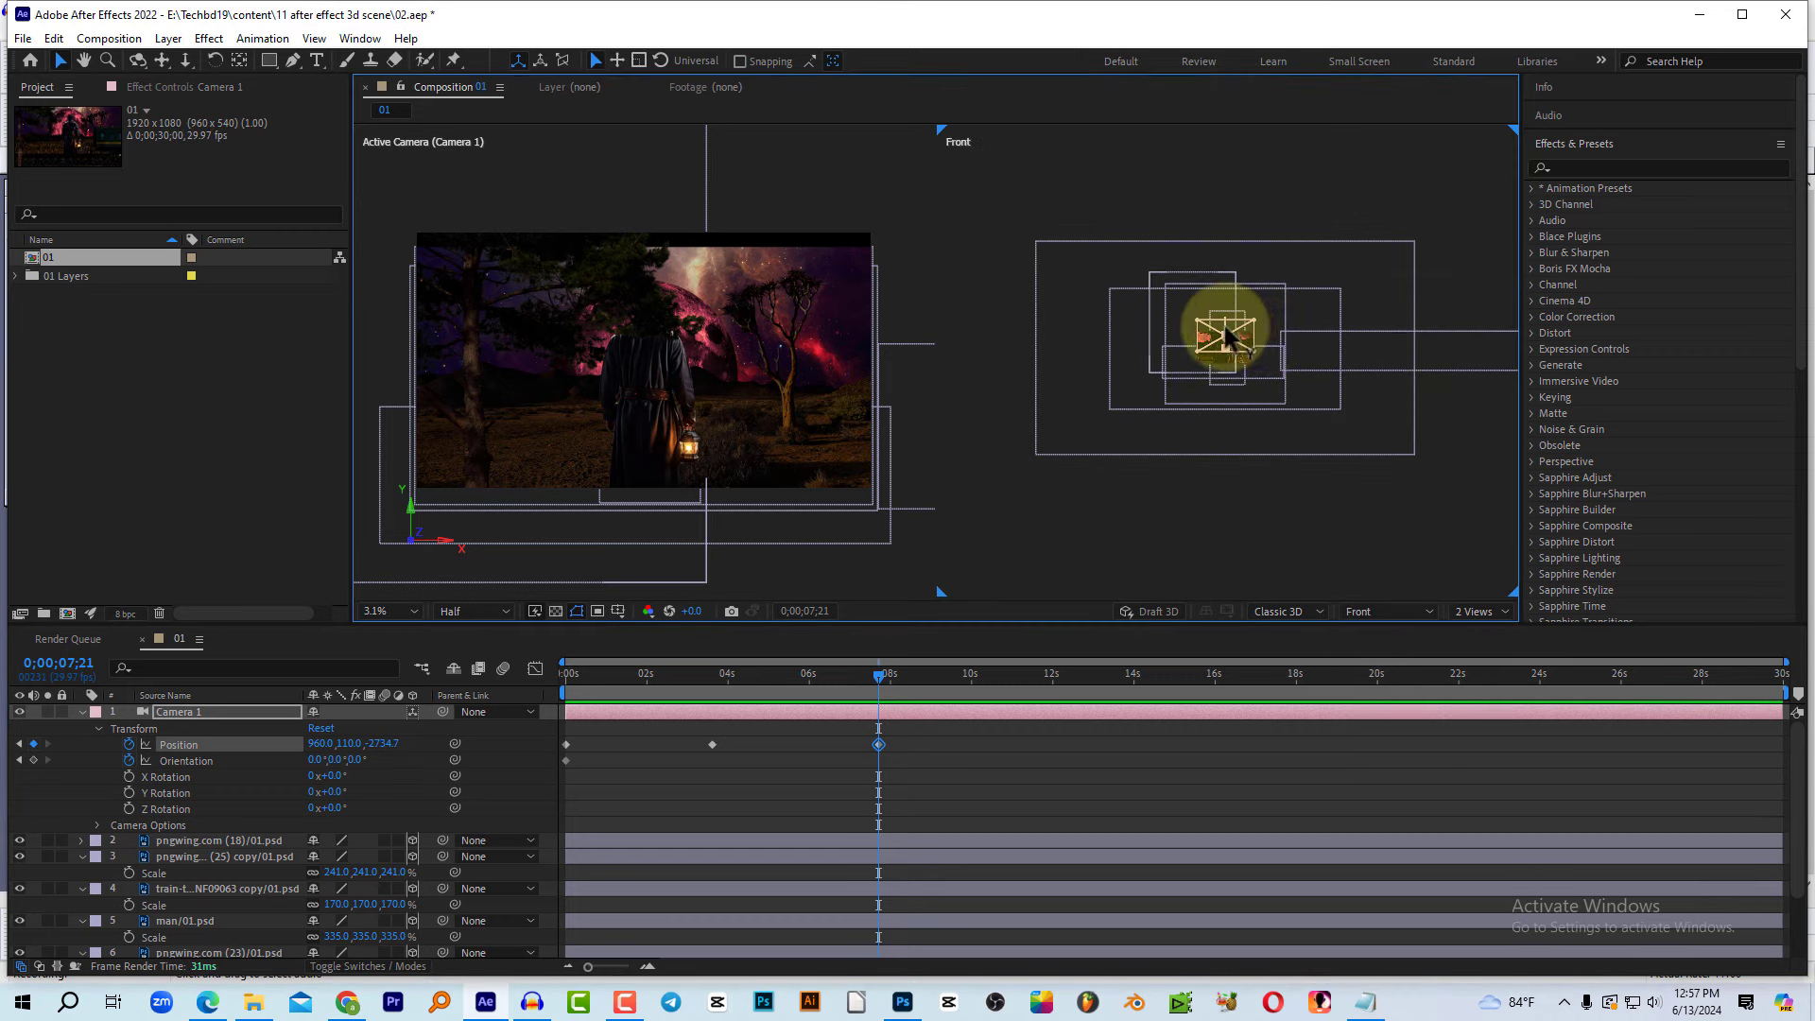
{"action": "left_click_drag", "start_coordinate": [1226, 333], "coordinate": [1226, 346]}
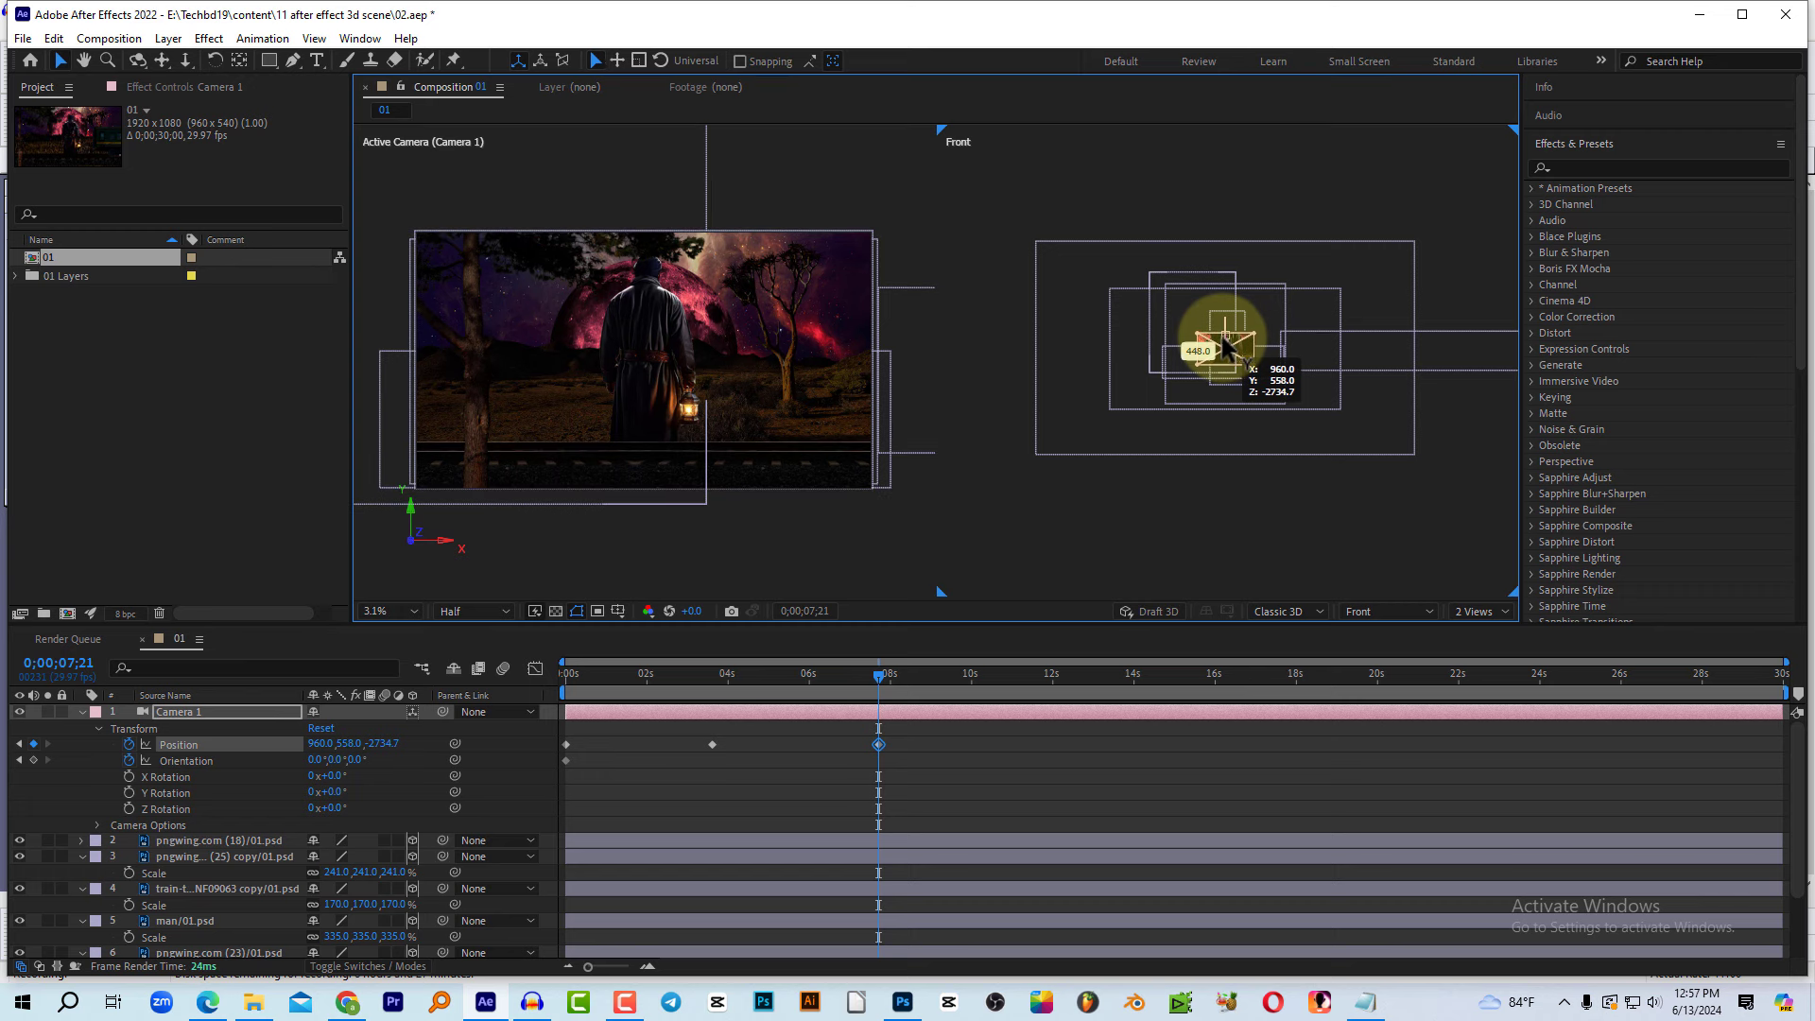
{"action": "left_click_drag", "start_coordinate": [1226, 346], "coordinate": [1227, 346]}
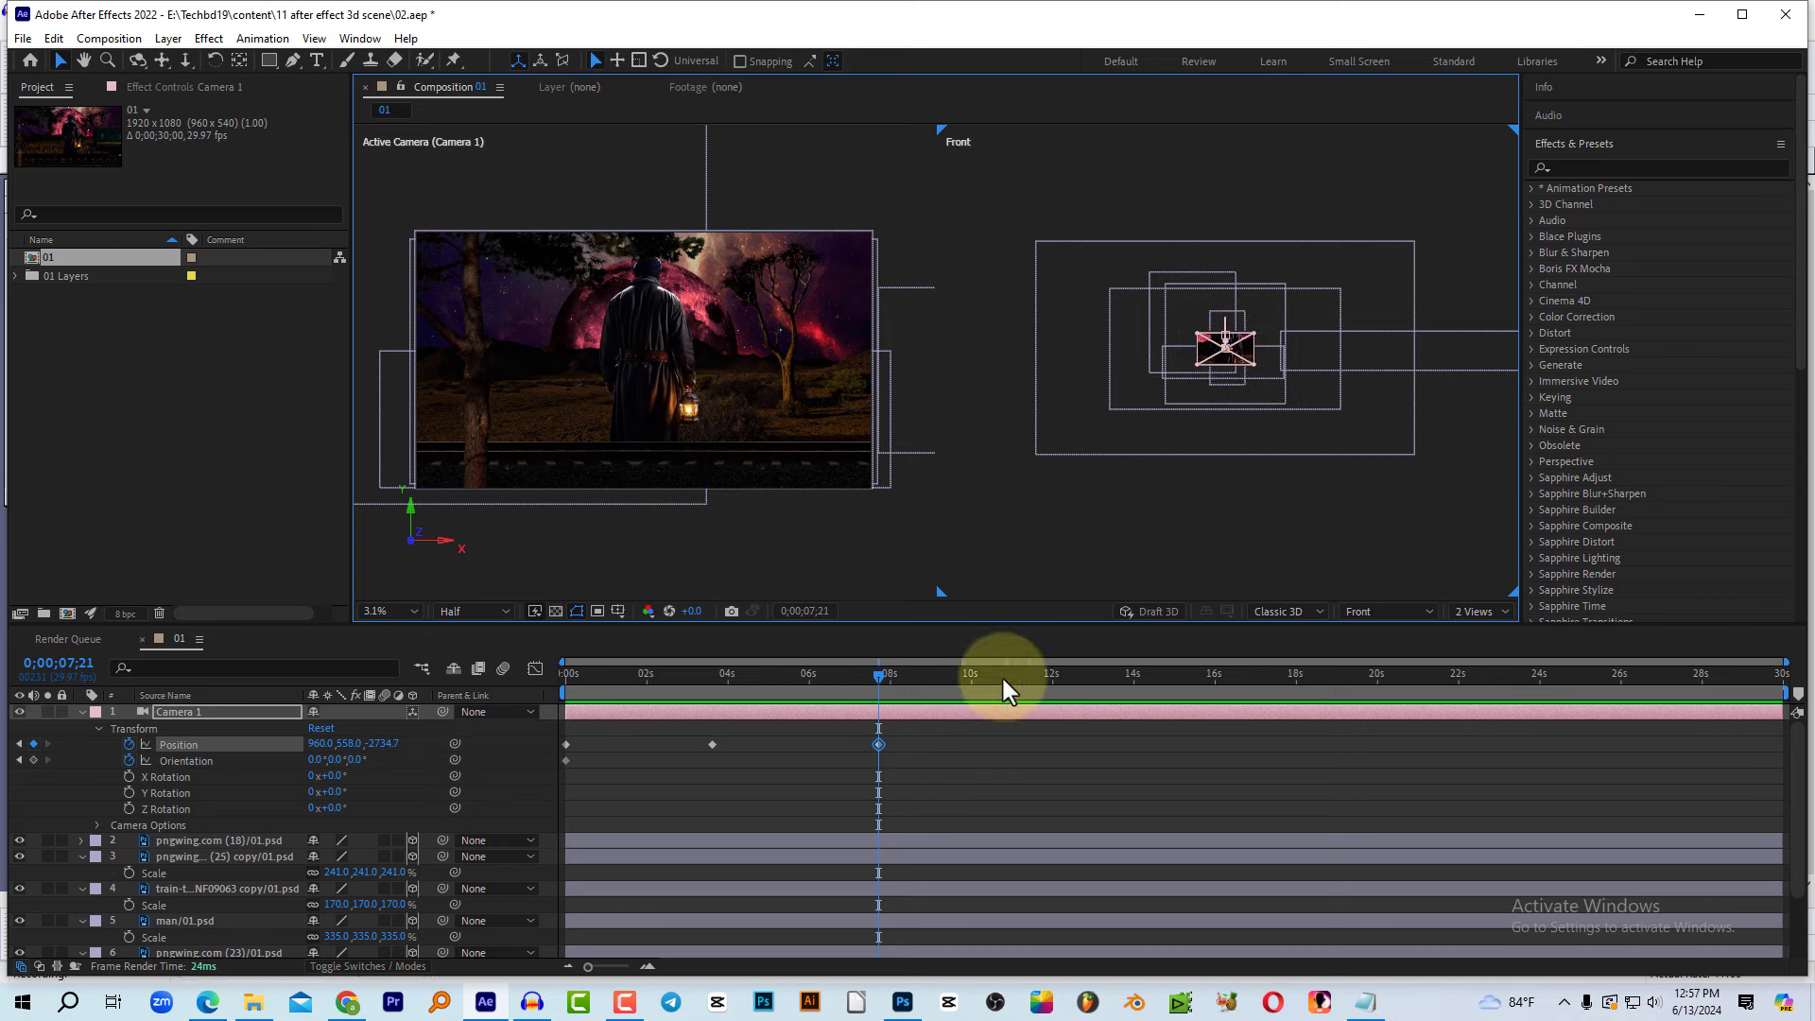
Step: Scrub Camera 1's move near 4 and 7 seconds, then preview it from 0;00;00;00
{"action": "left_click_drag", "start_coordinate": [802, 675], "coordinate": [522, 681]}
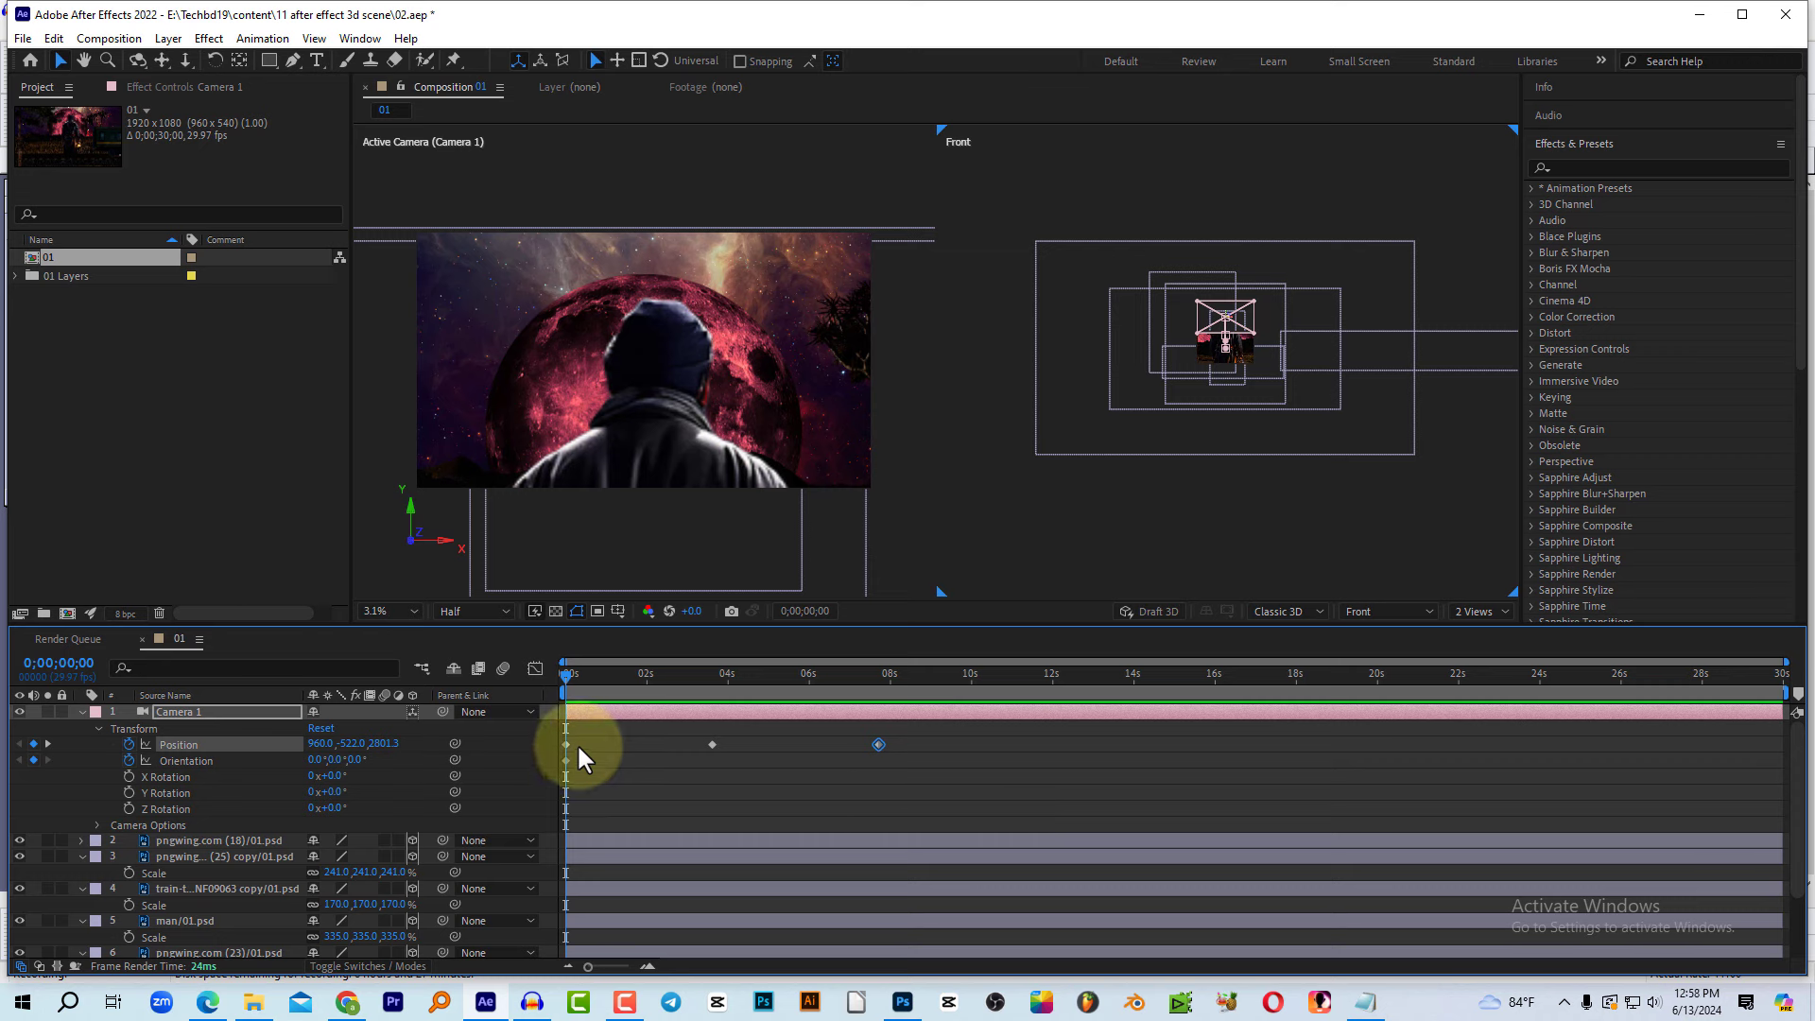
{"action": "left_click_drag", "start_coordinate": [618, 677], "coordinate": [548, 677]}
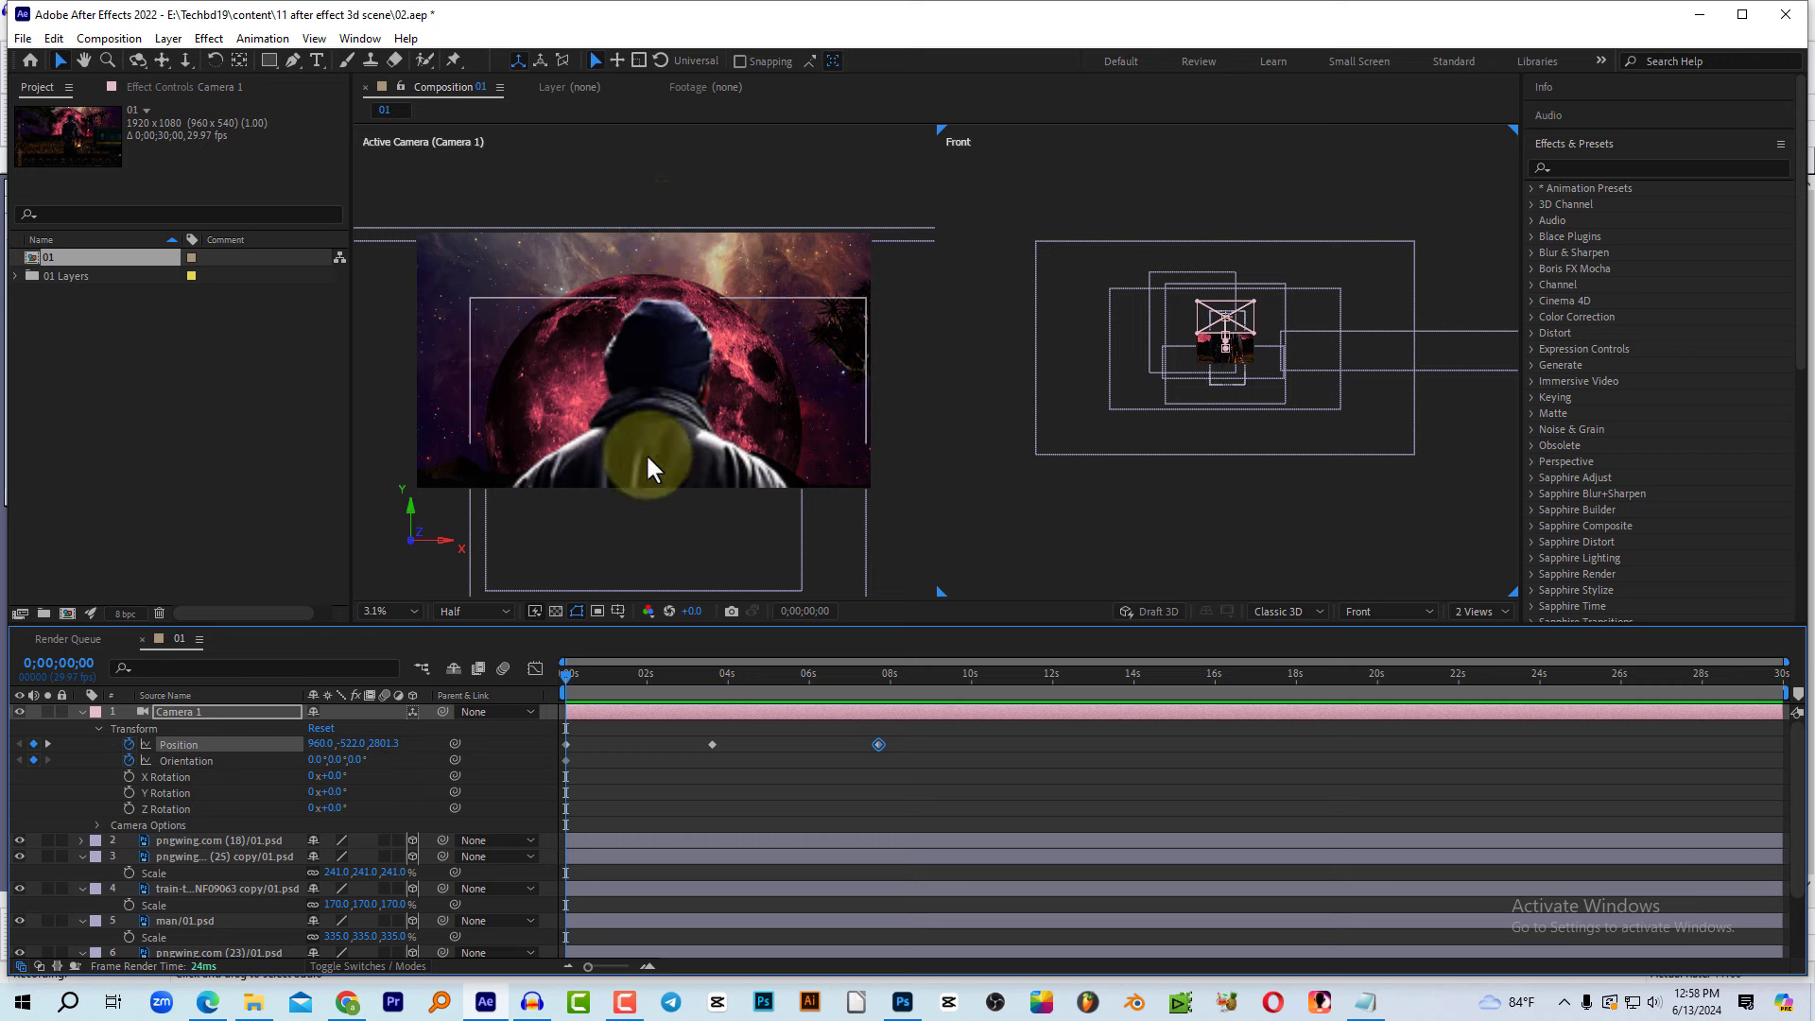
{"action": "mouse_move", "coordinate": [650, 679]}
{"action": "left_mouse_down"}
{"action": "mouse_move", "coordinate": [722, 700]}
{"action": "mouse_move", "coordinate": [592, 734]}
{"action": "mouse_move", "coordinate": [872, 759]}
{"action": "left_mouse_up"}
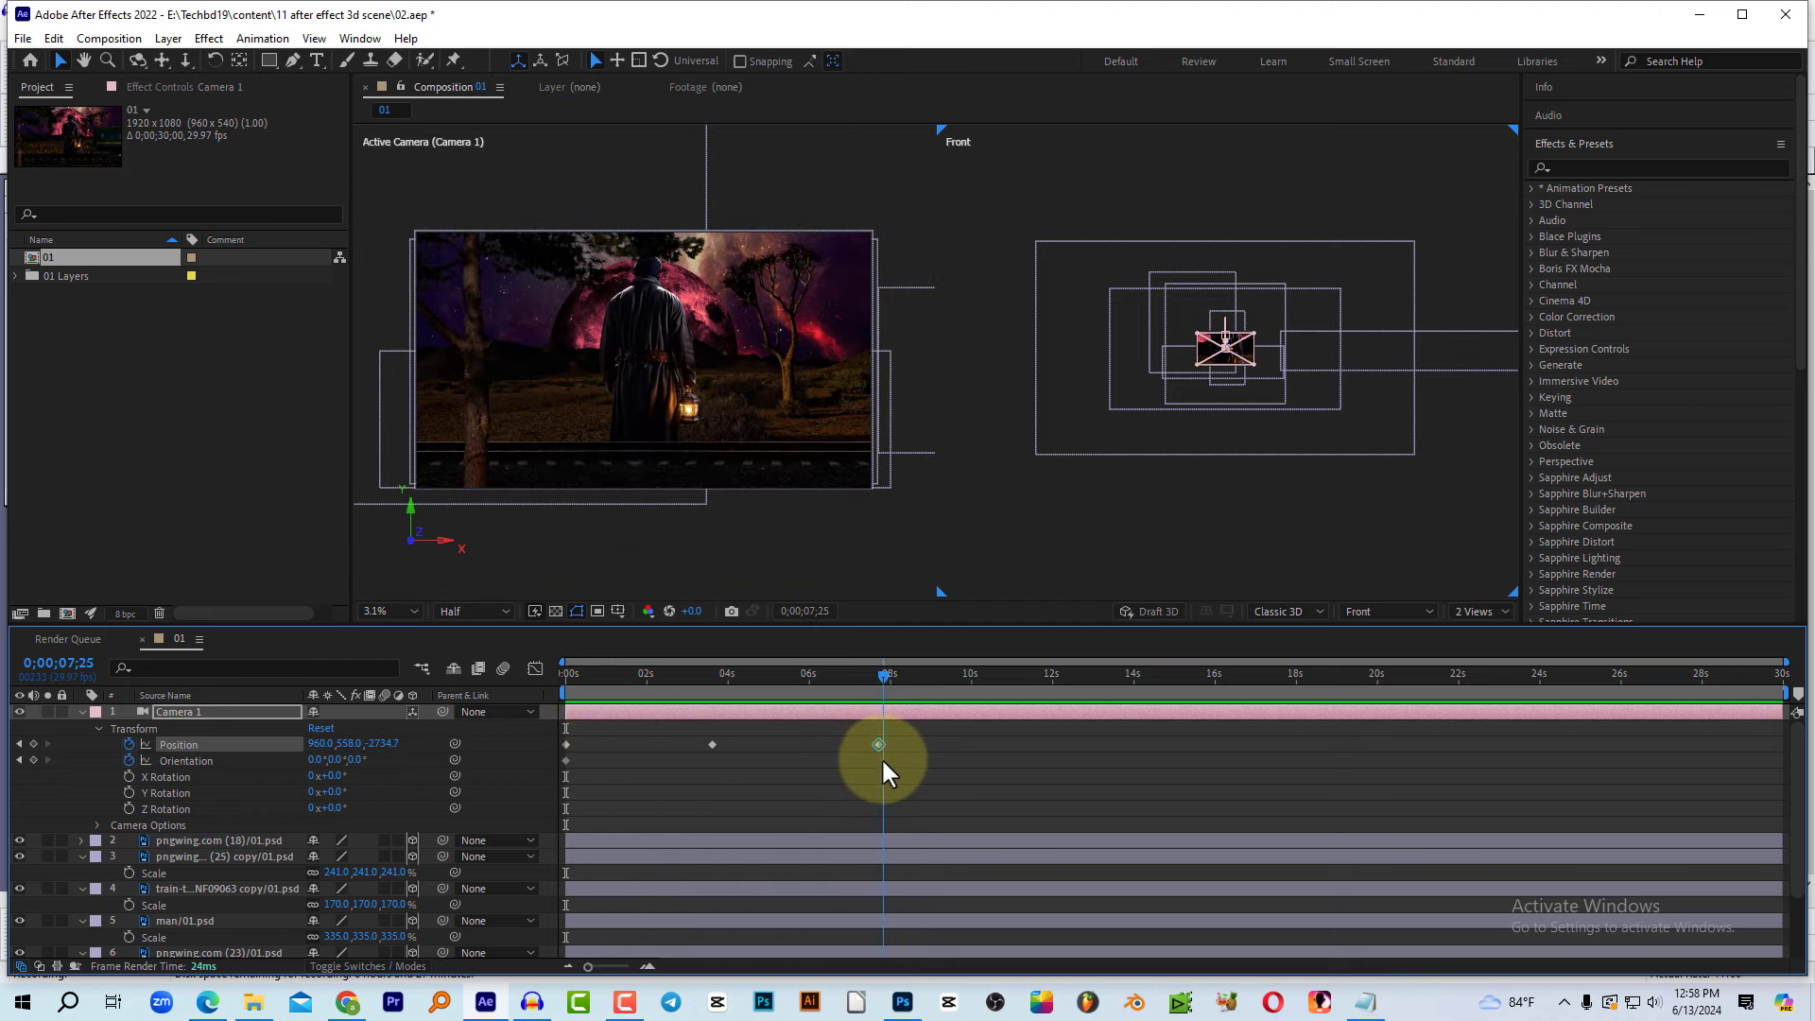
{"action": "mouse_move", "coordinate": [874, 765]}
{"action": "left_mouse_down"}
{"action": "mouse_move", "coordinate": [668, 779]}
{"action": "mouse_move", "coordinate": [540, 759]}
{"action": "left_mouse_up"}
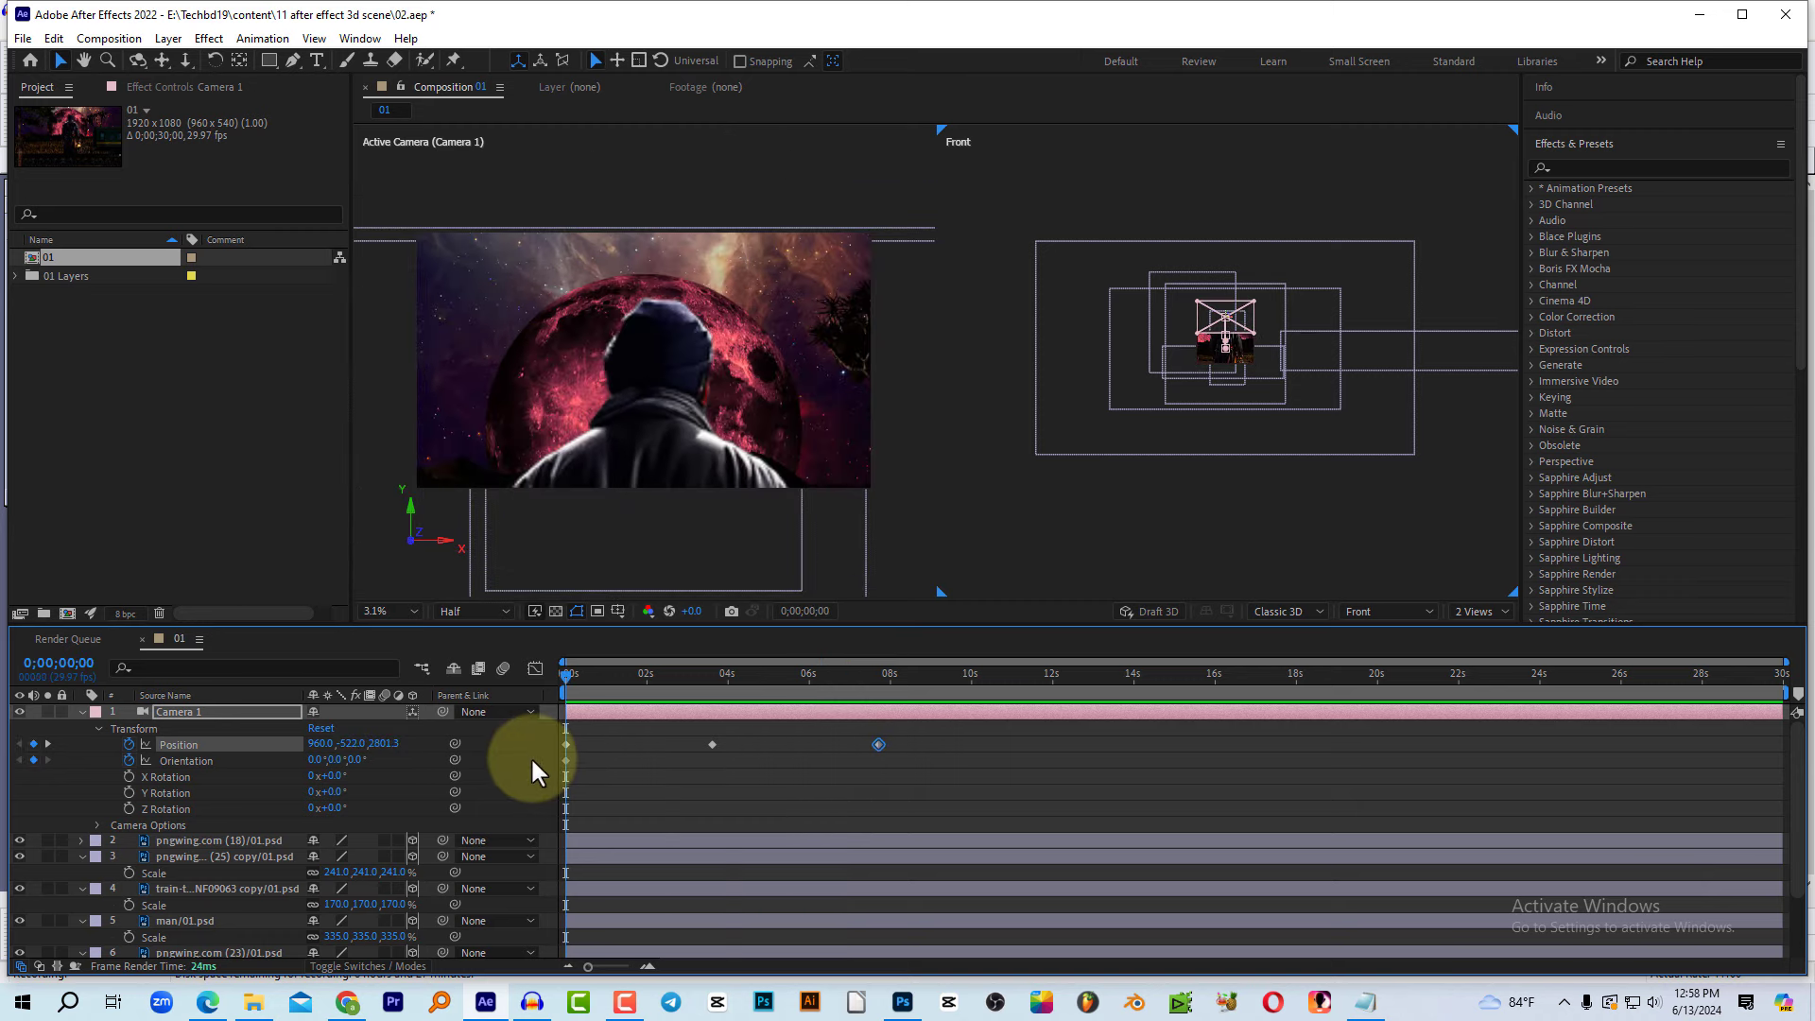
{"action": "key", "text": "space"}
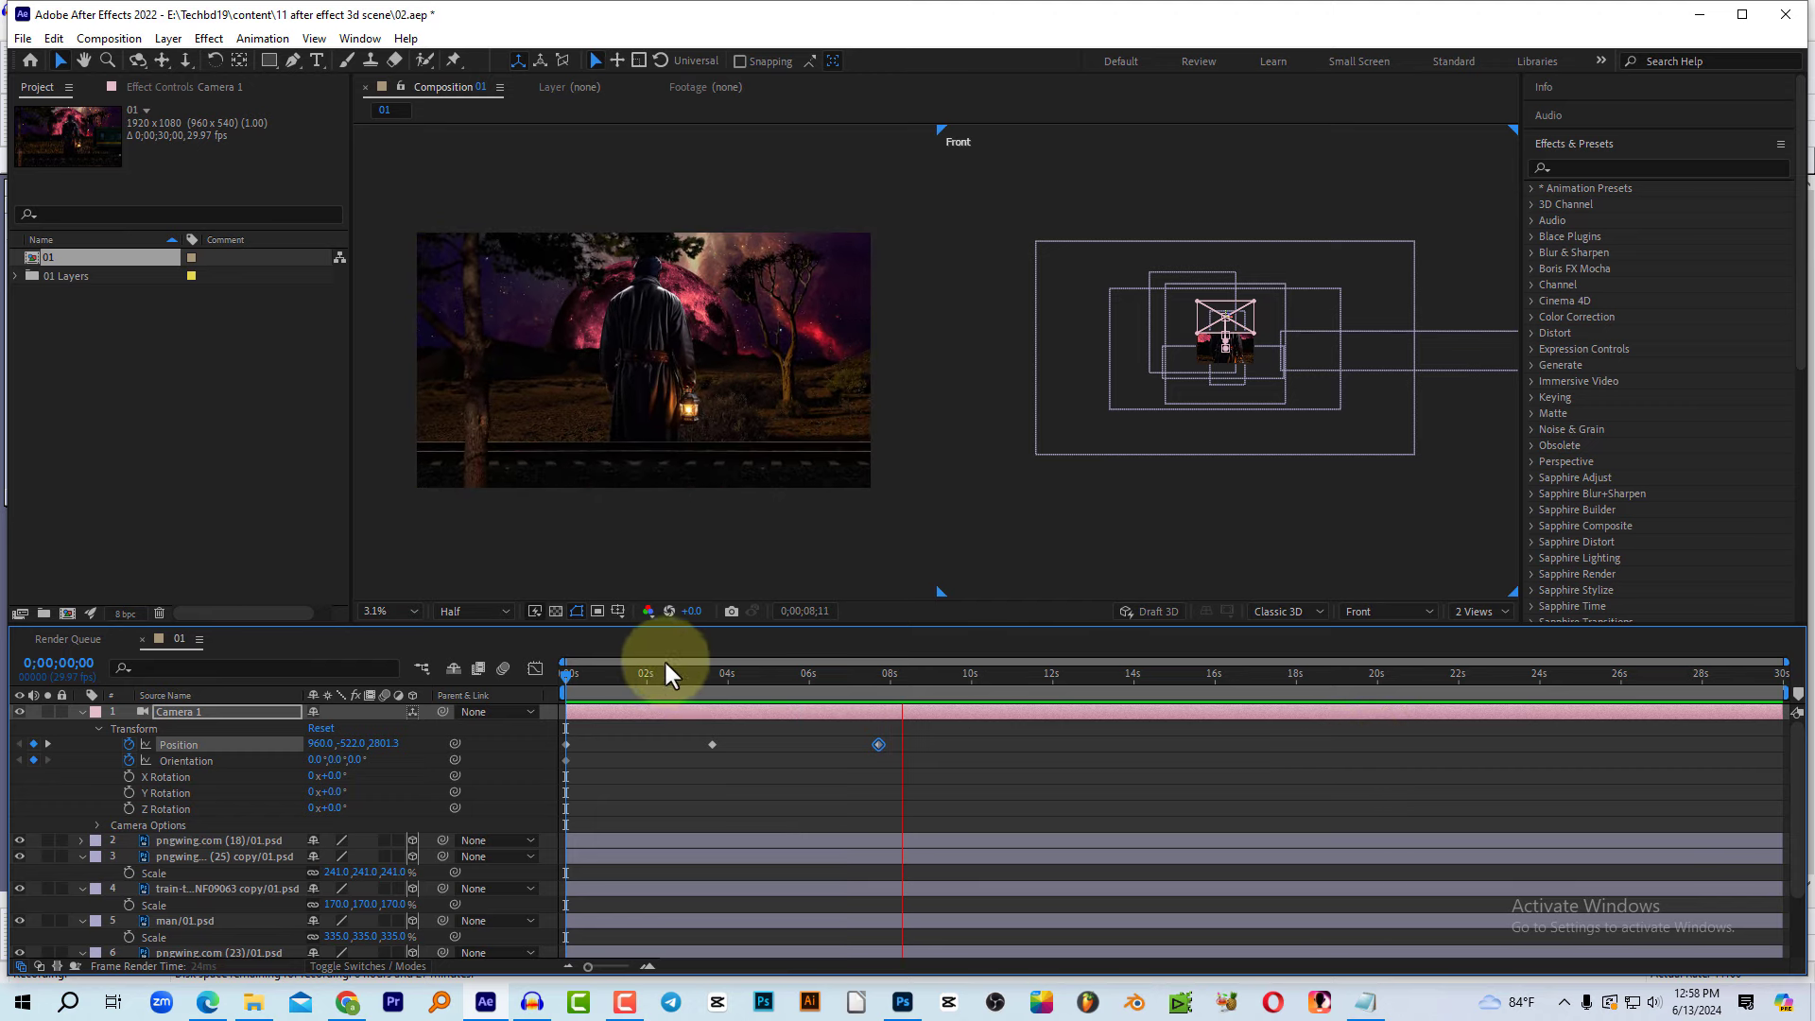
{"action": "left_click_drag", "start_coordinate": [663, 673], "coordinate": [567, 726]}
Step: At the 0;00;03;18 keyframe, use Top view to pull Camera 1 back to Z 1521.3
{"action": "left_click", "coordinate": [712, 744]}
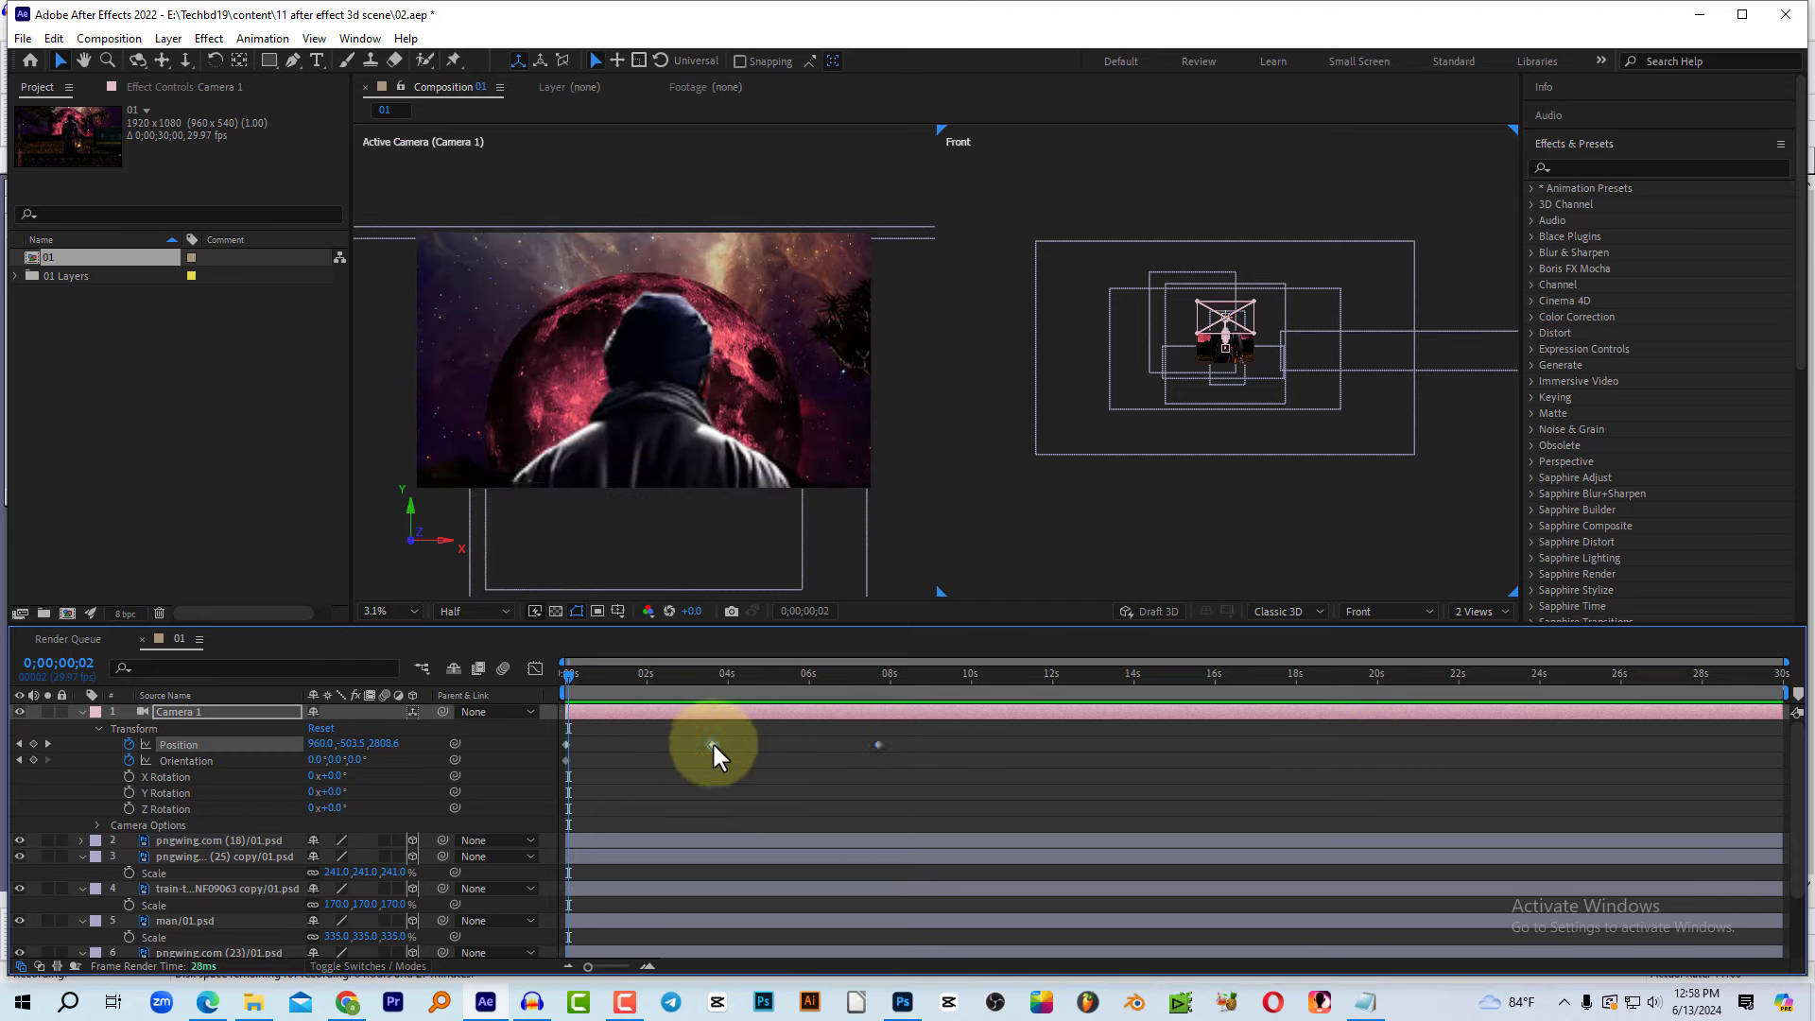
{"action": "left_click", "coordinate": [695, 676]}
{"action": "left_click_drag", "start_coordinate": [705, 679], "coordinate": [711, 680]}
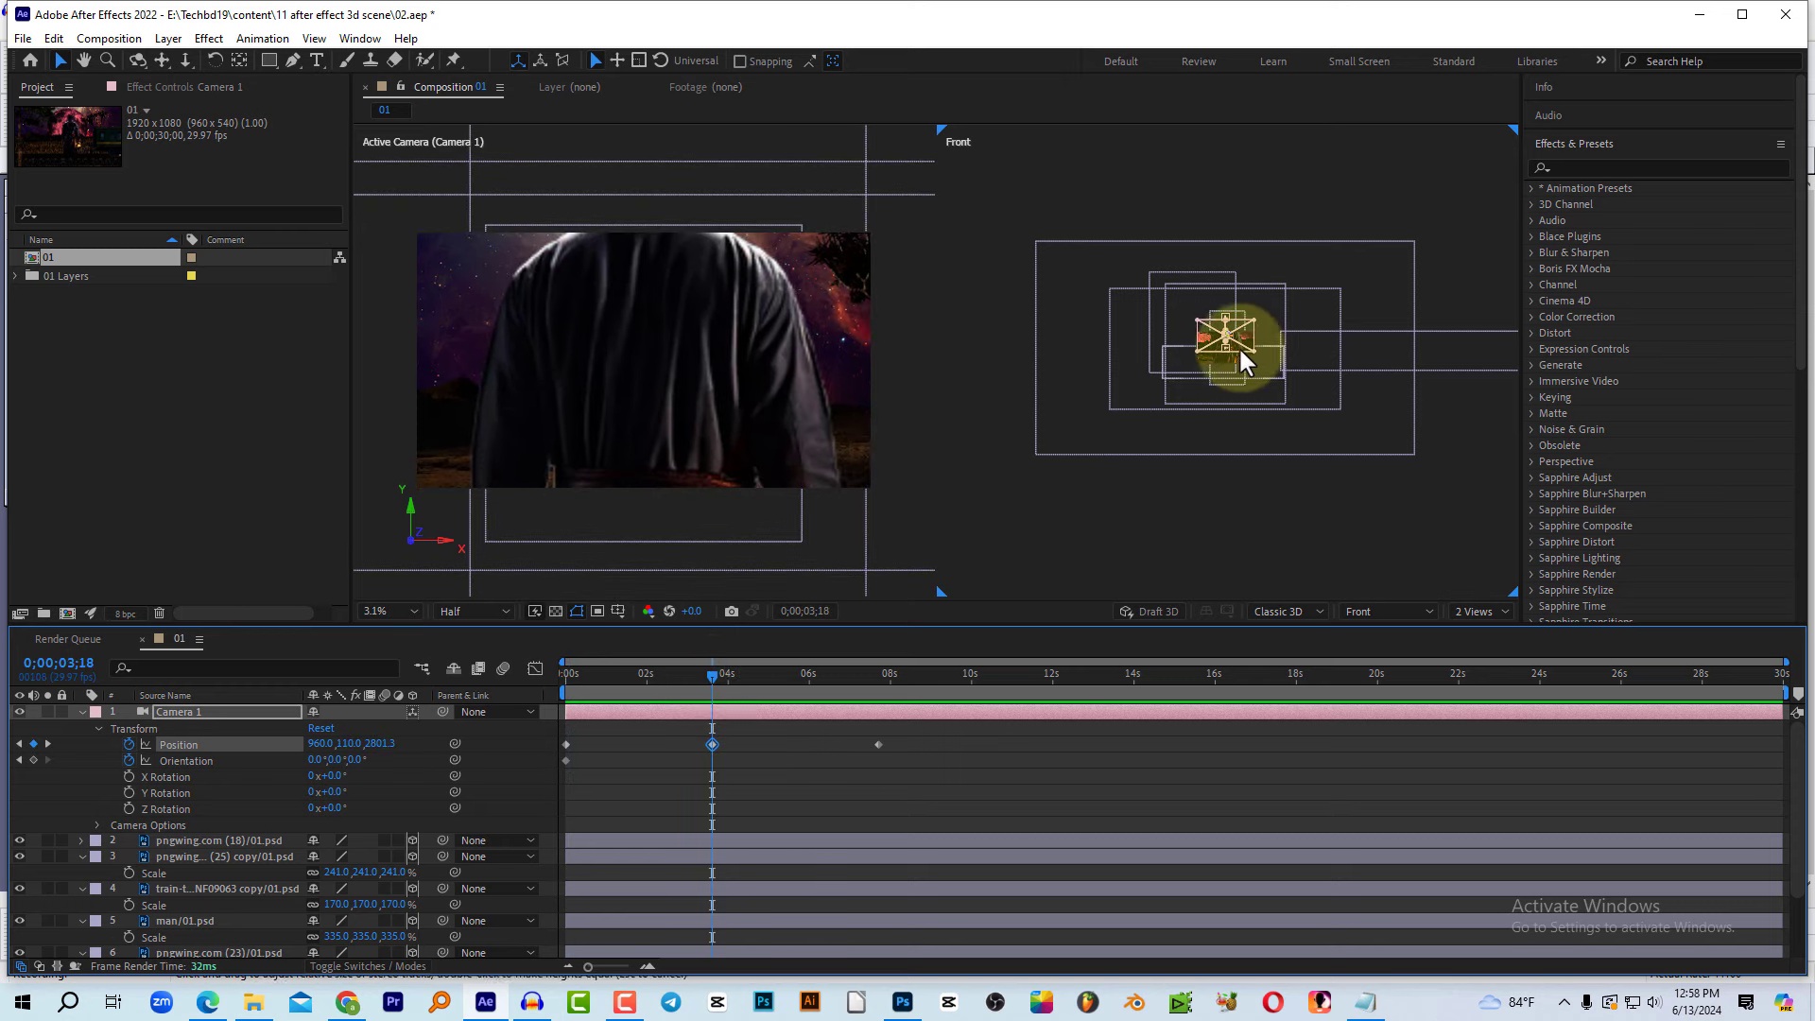
{"action": "left_click", "coordinate": [1380, 612]}
{"action": "left_click", "coordinate": [1375, 747]}
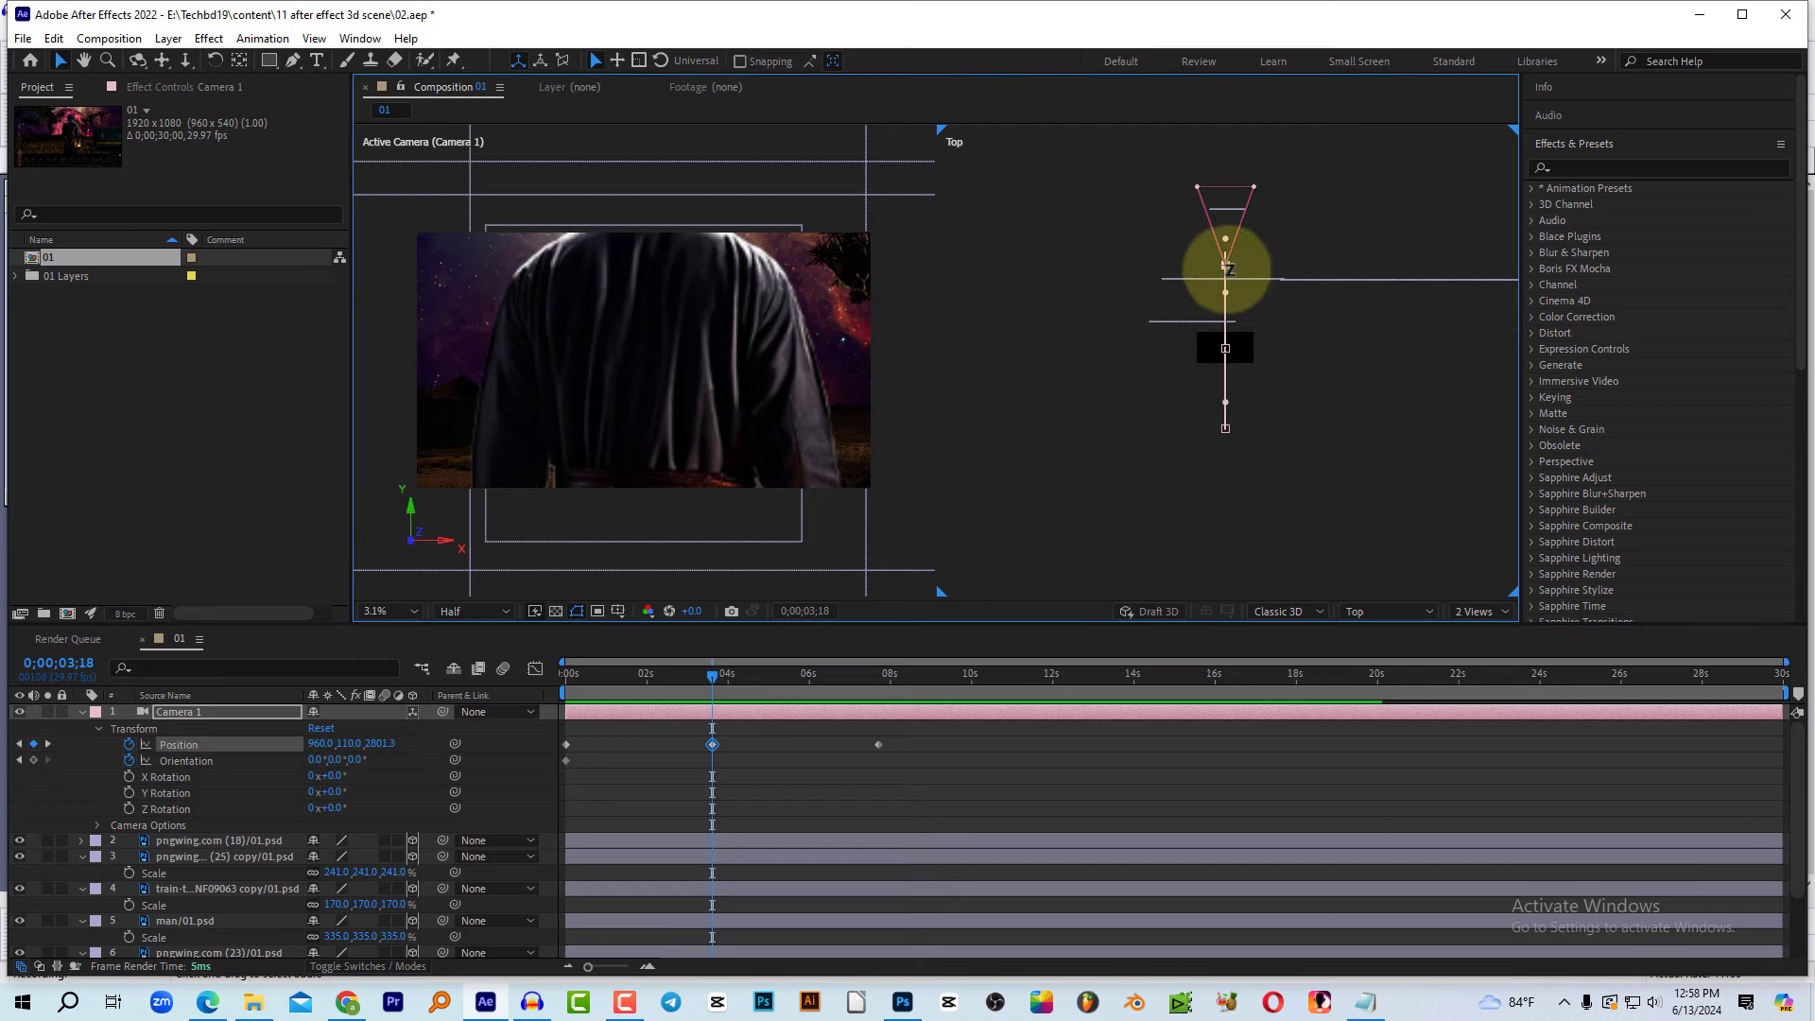
{"action": "left_click_drag", "start_coordinate": [1226, 265], "coordinate": [1224, 304]}
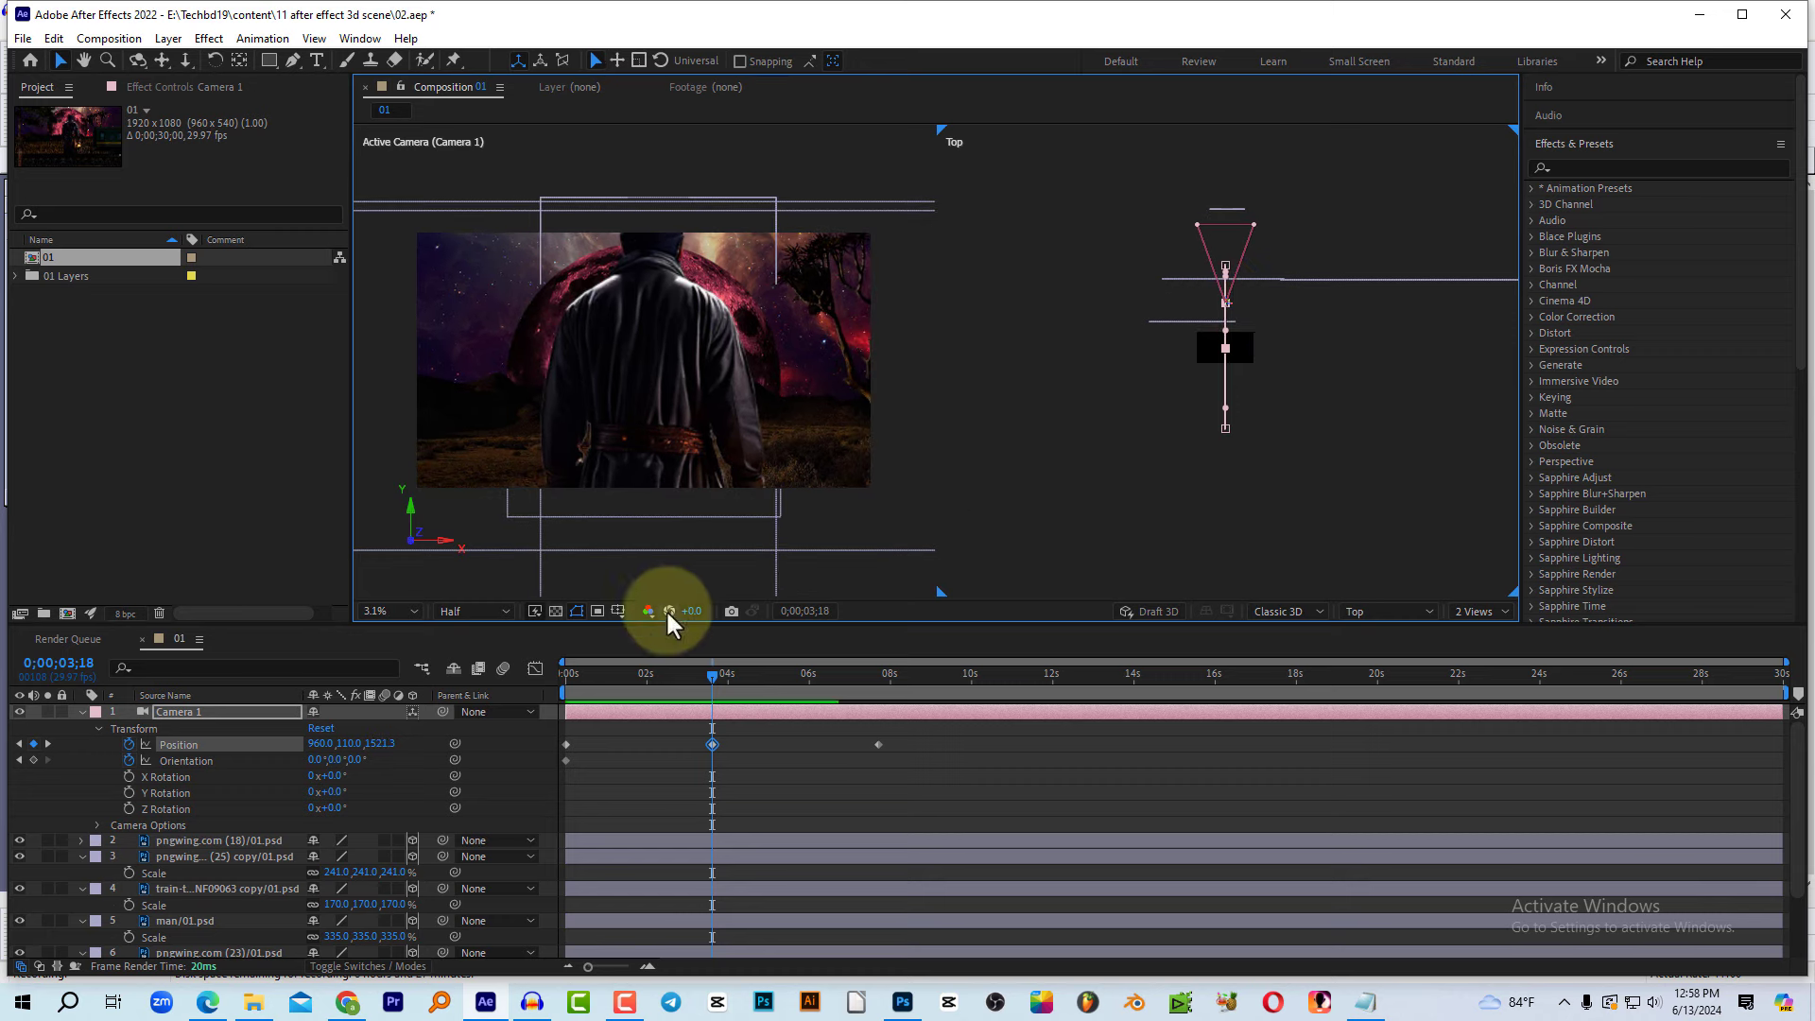
{"action": "left_click_drag", "start_coordinate": [627, 682], "coordinate": [558, 700]}
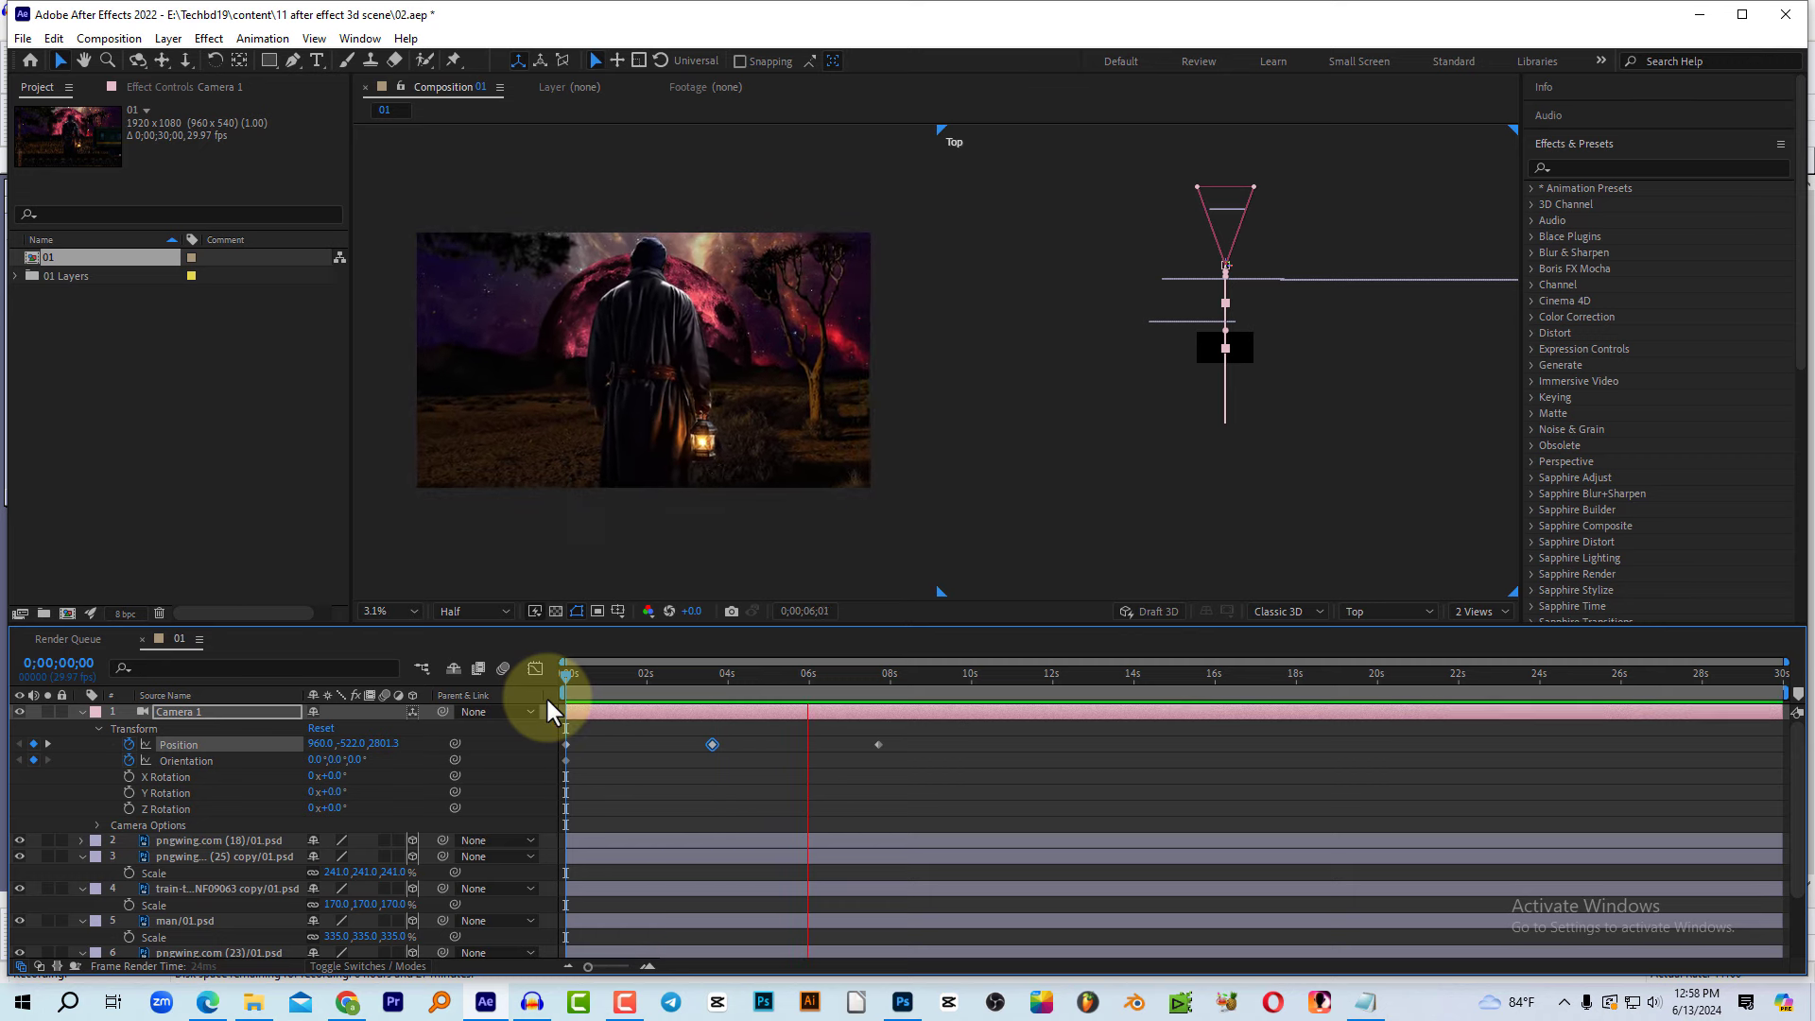
Step: Move Camera 1's middle Position keyframe from about 4 to 2 seconds and preview it
{"action": "key", "text": "space"}
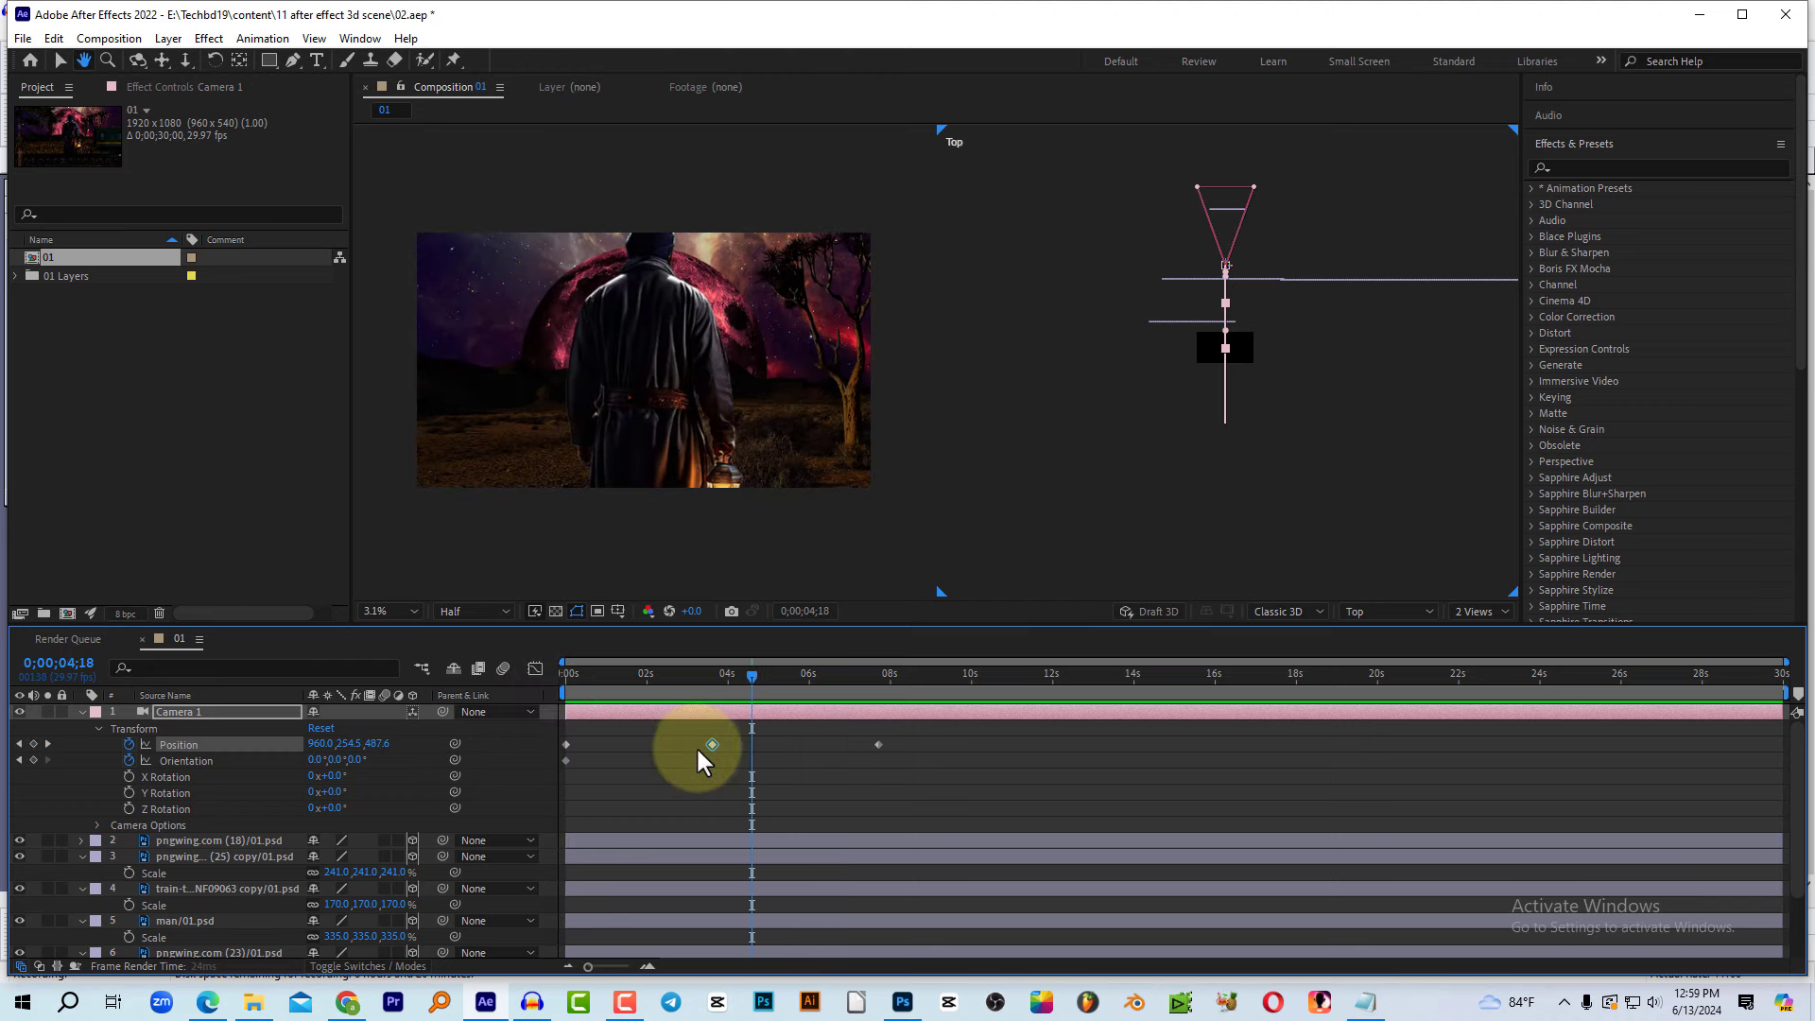
{"action": "left_click_drag", "start_coordinate": [711, 744], "coordinate": [645, 744]}
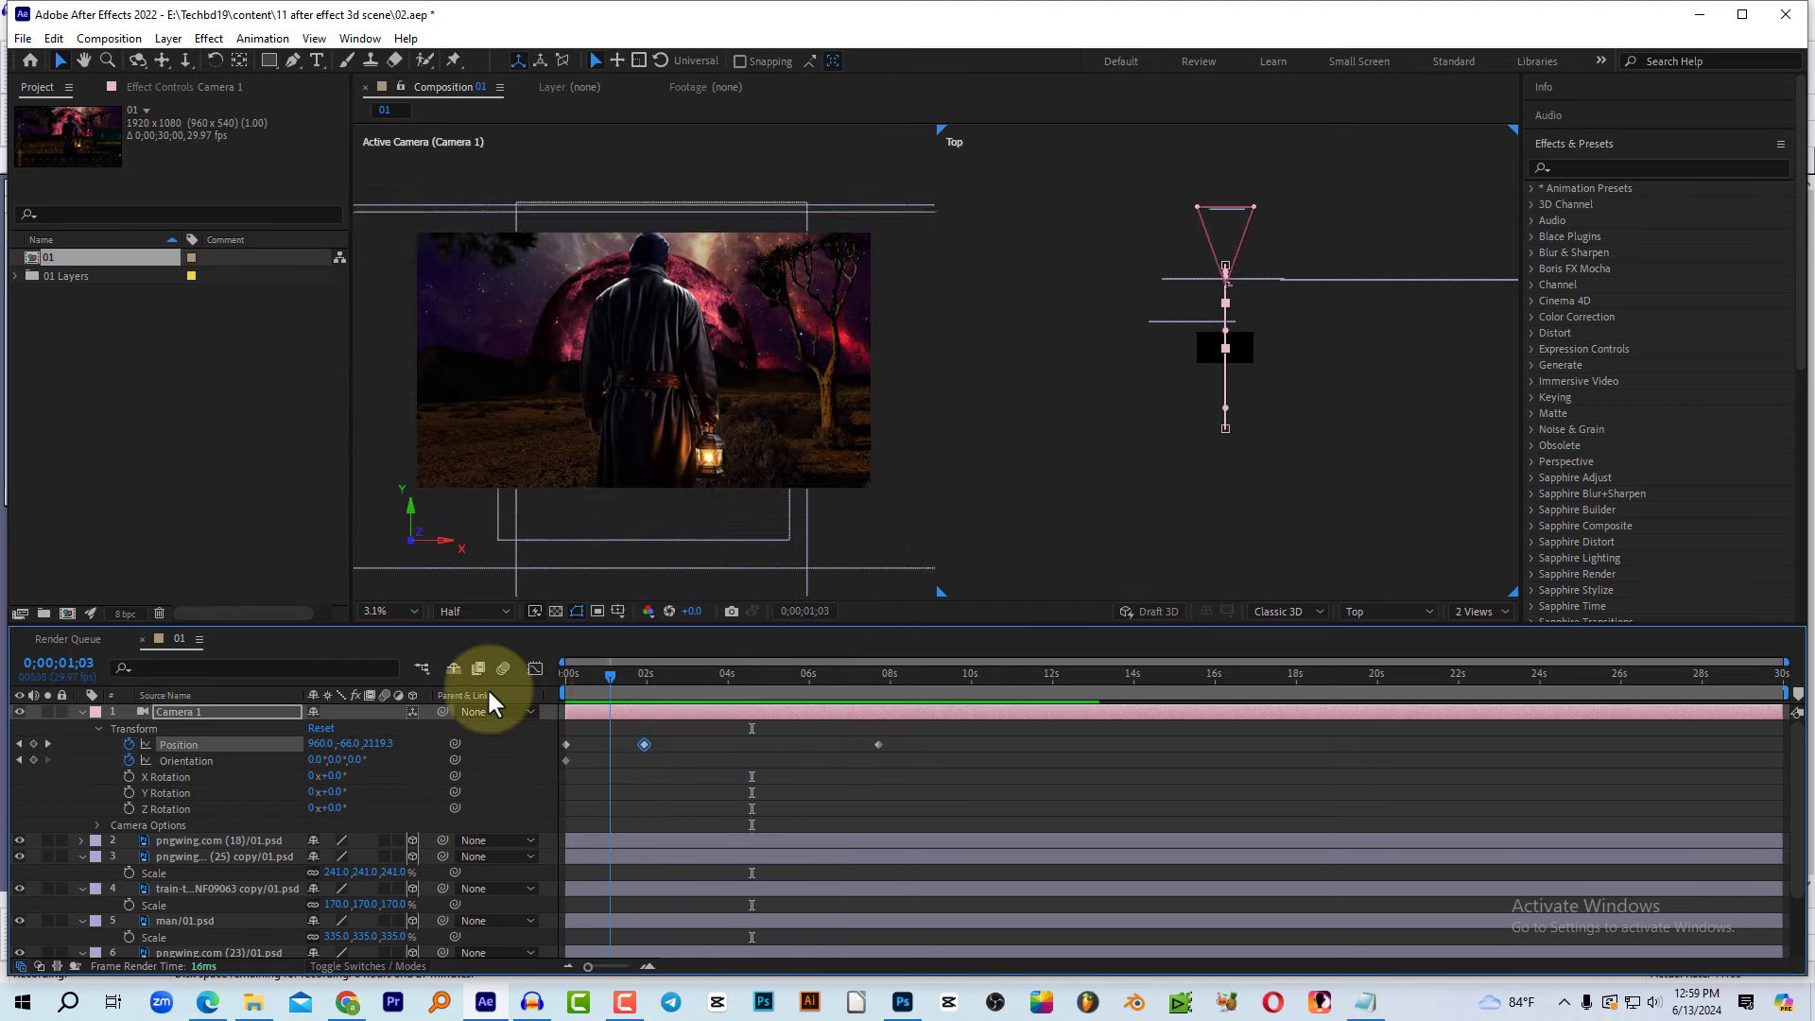
{"action": "key", "text": "Home"}
{"action": "key", "text": "space"}
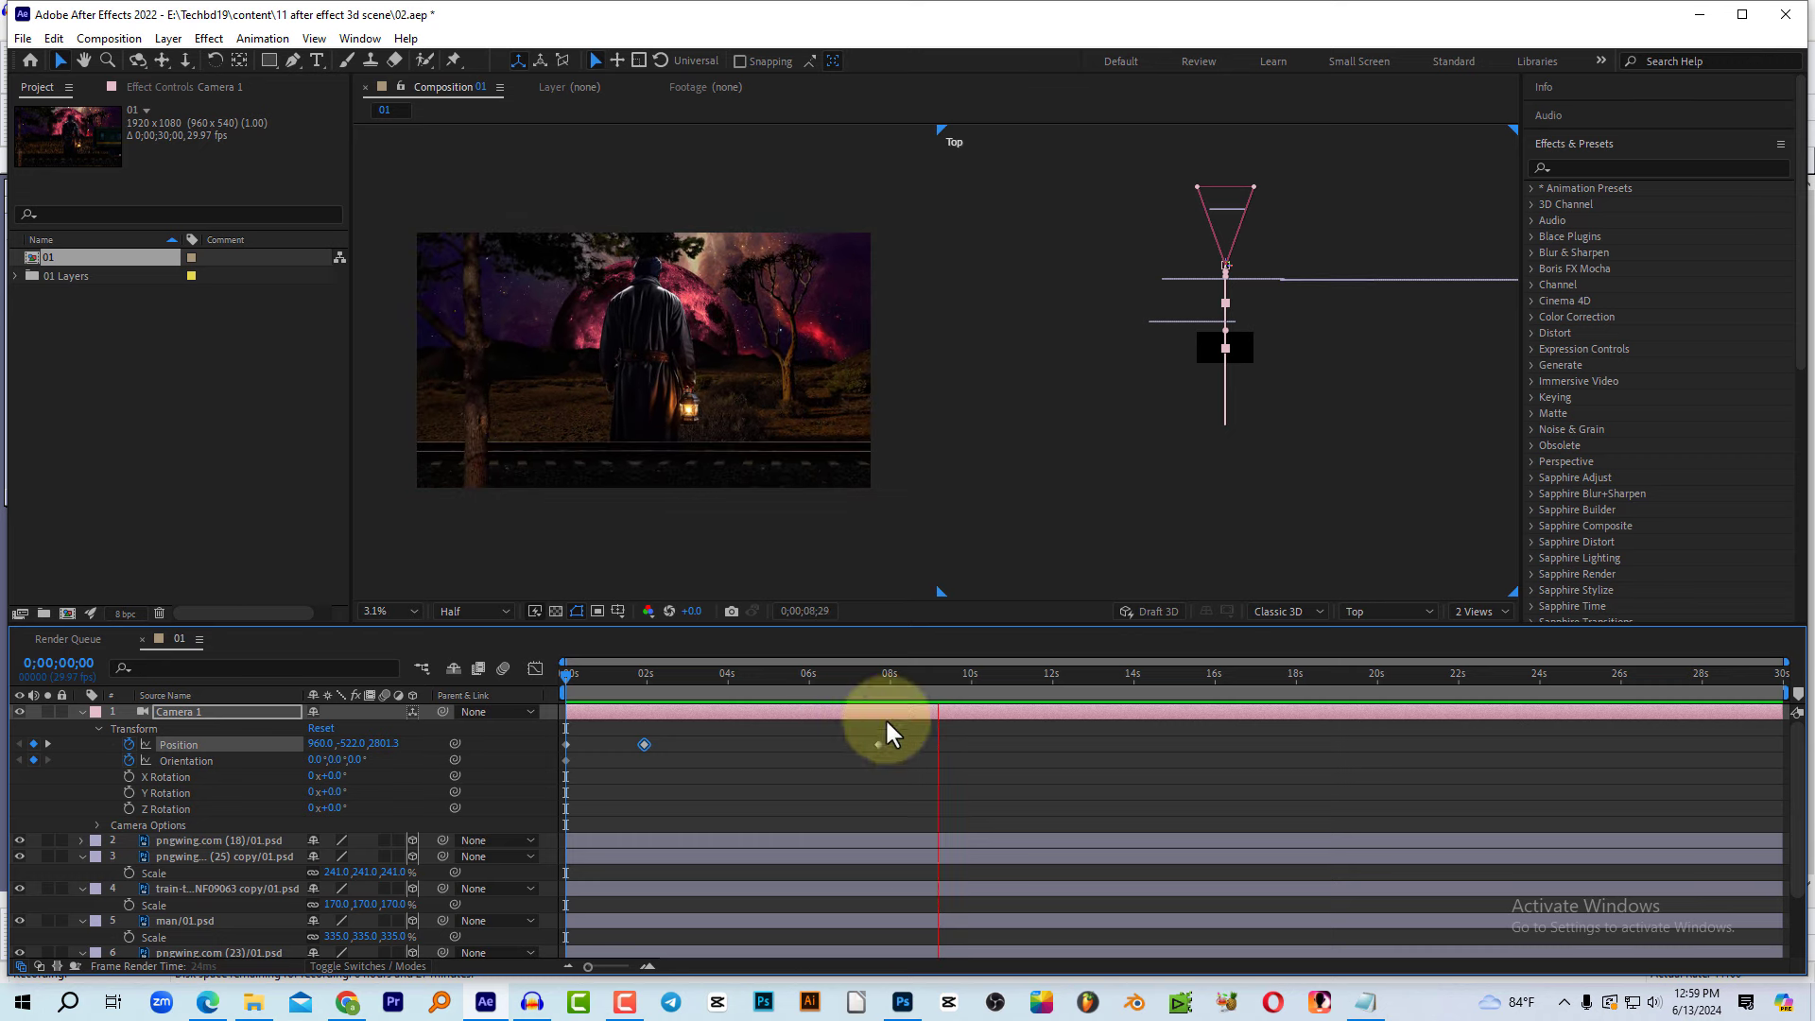
{"action": "left_click", "coordinate": [879, 692]}
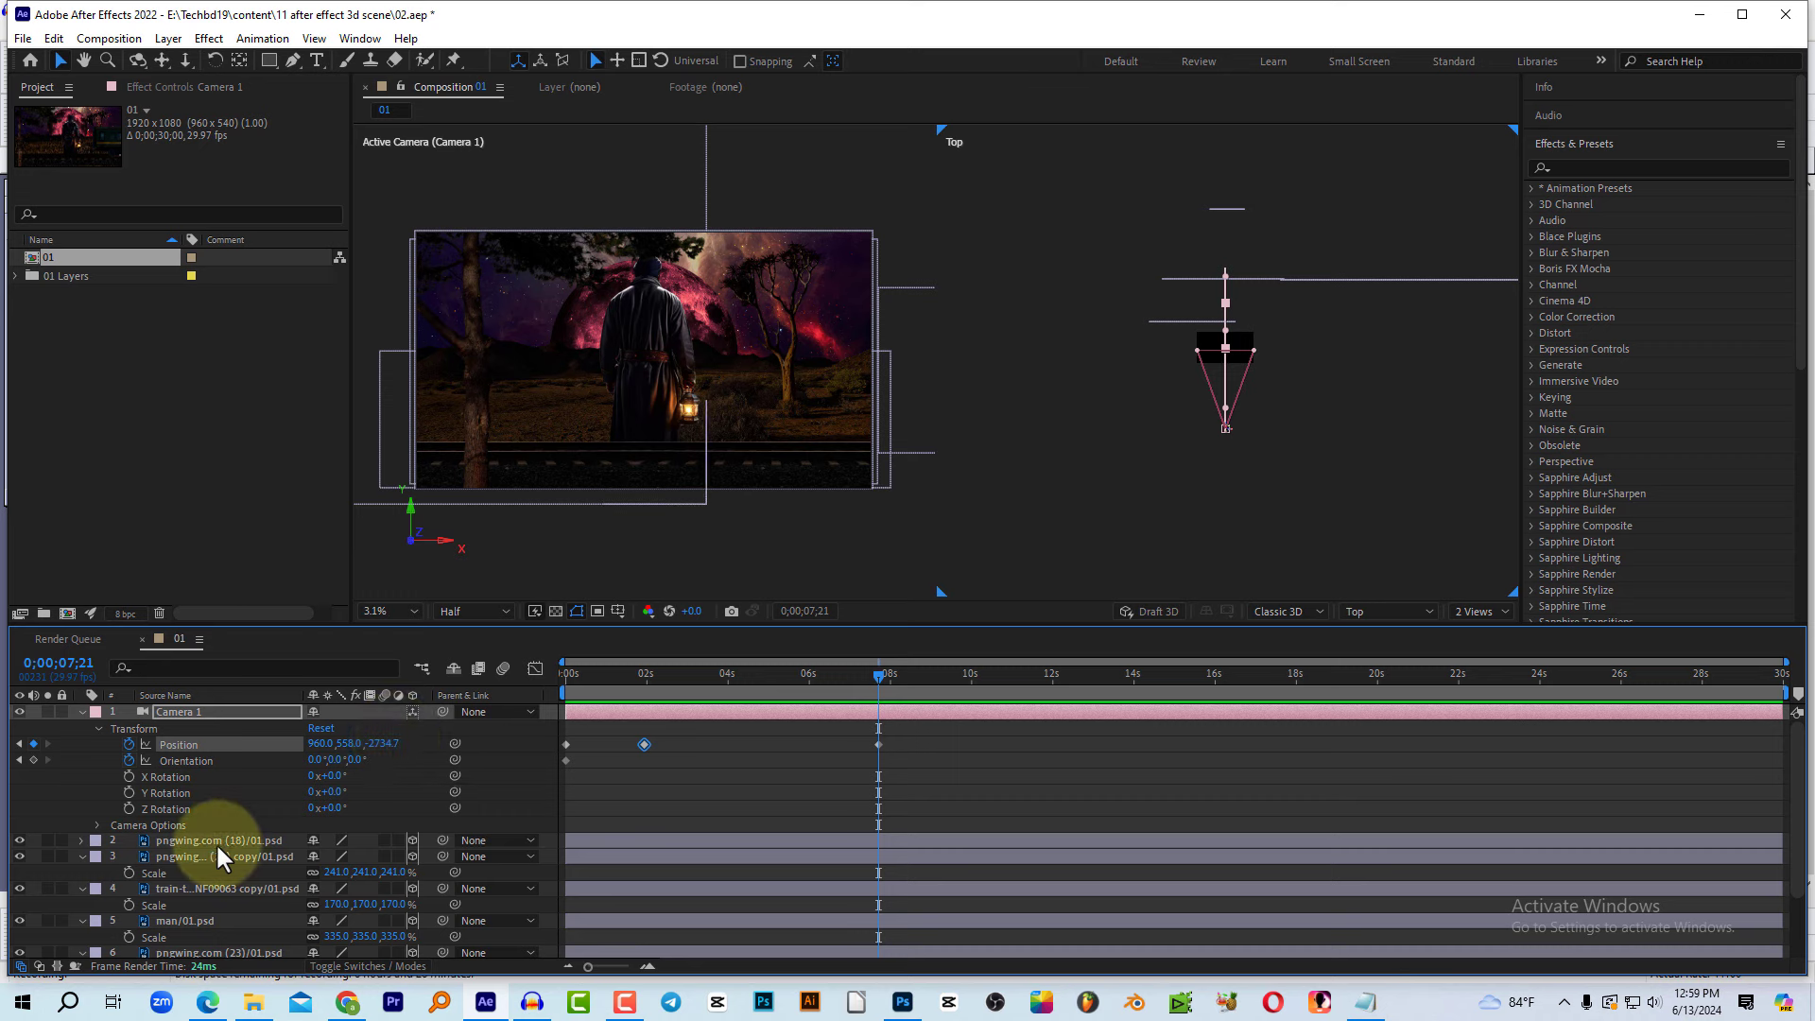
Step: Nudge the pngwing.com (18) layer and replay, checking frames around 7 seconds
{"action": "left_click", "coordinate": [269, 838]}
{"action": "left_click_drag", "start_coordinate": [463, 387], "coordinate": [450, 365]}
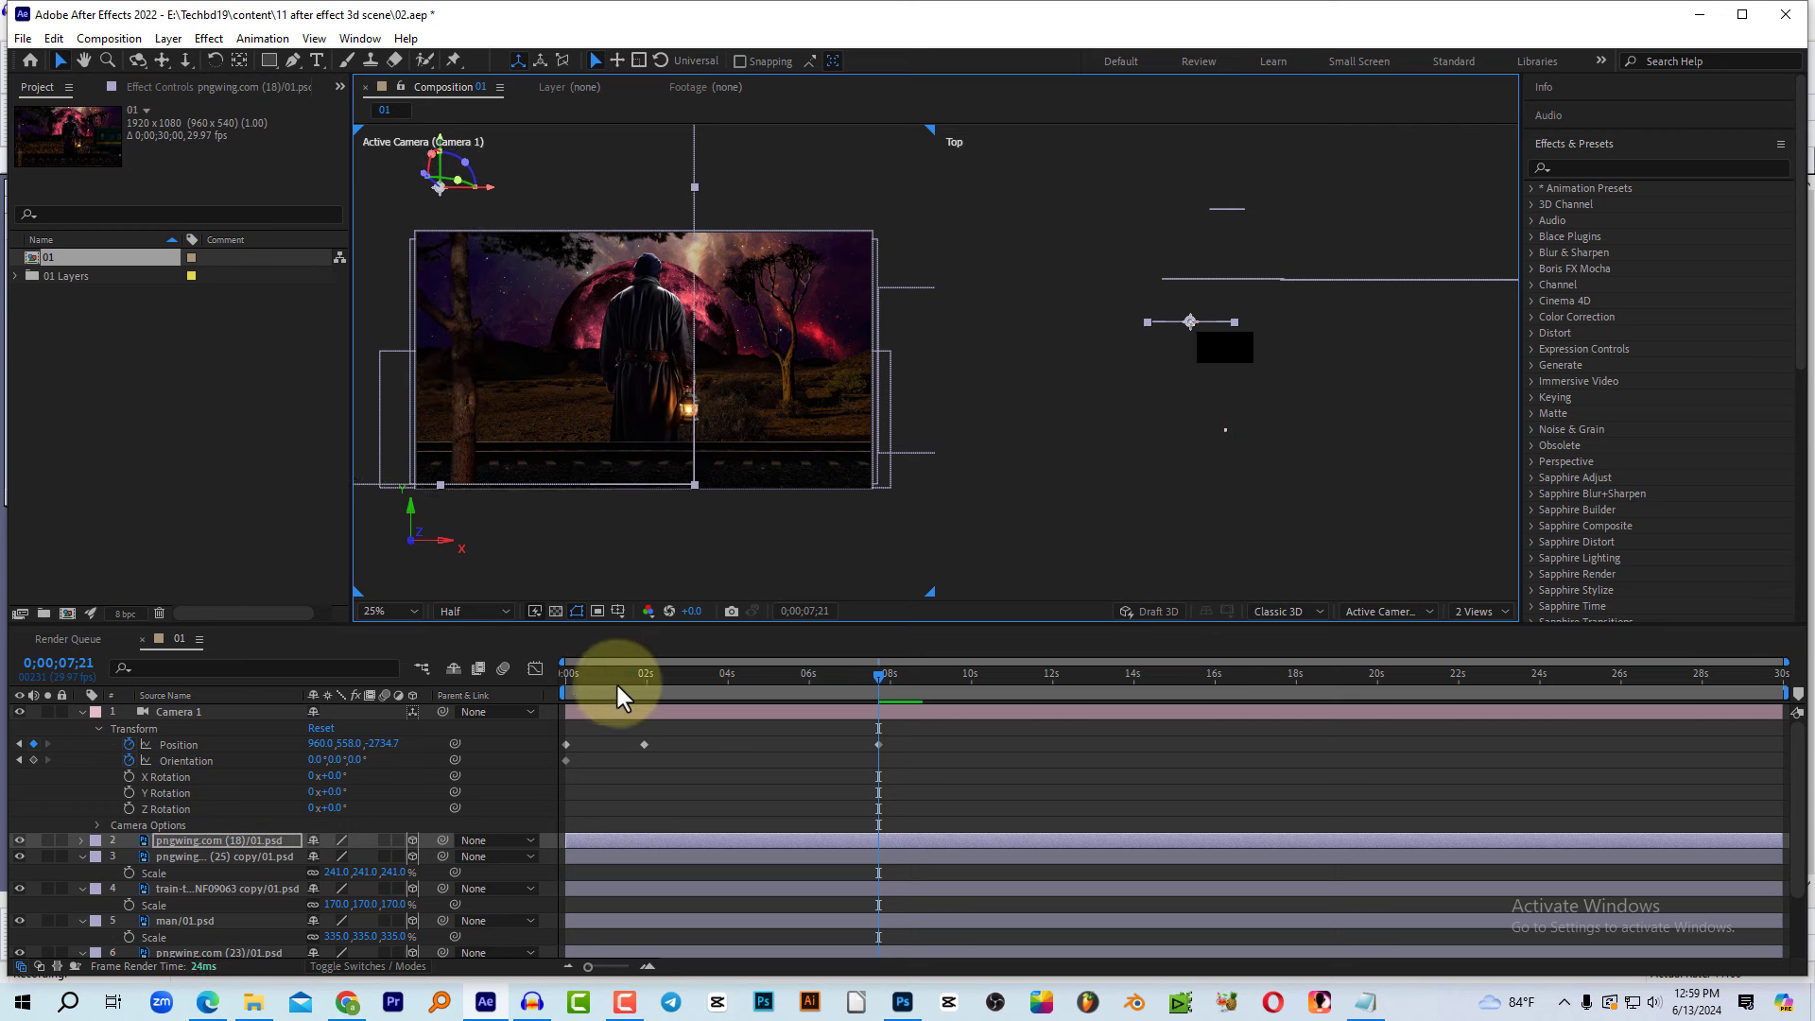
{"action": "left_click_drag", "start_coordinate": [616, 682], "coordinate": [558, 683]}
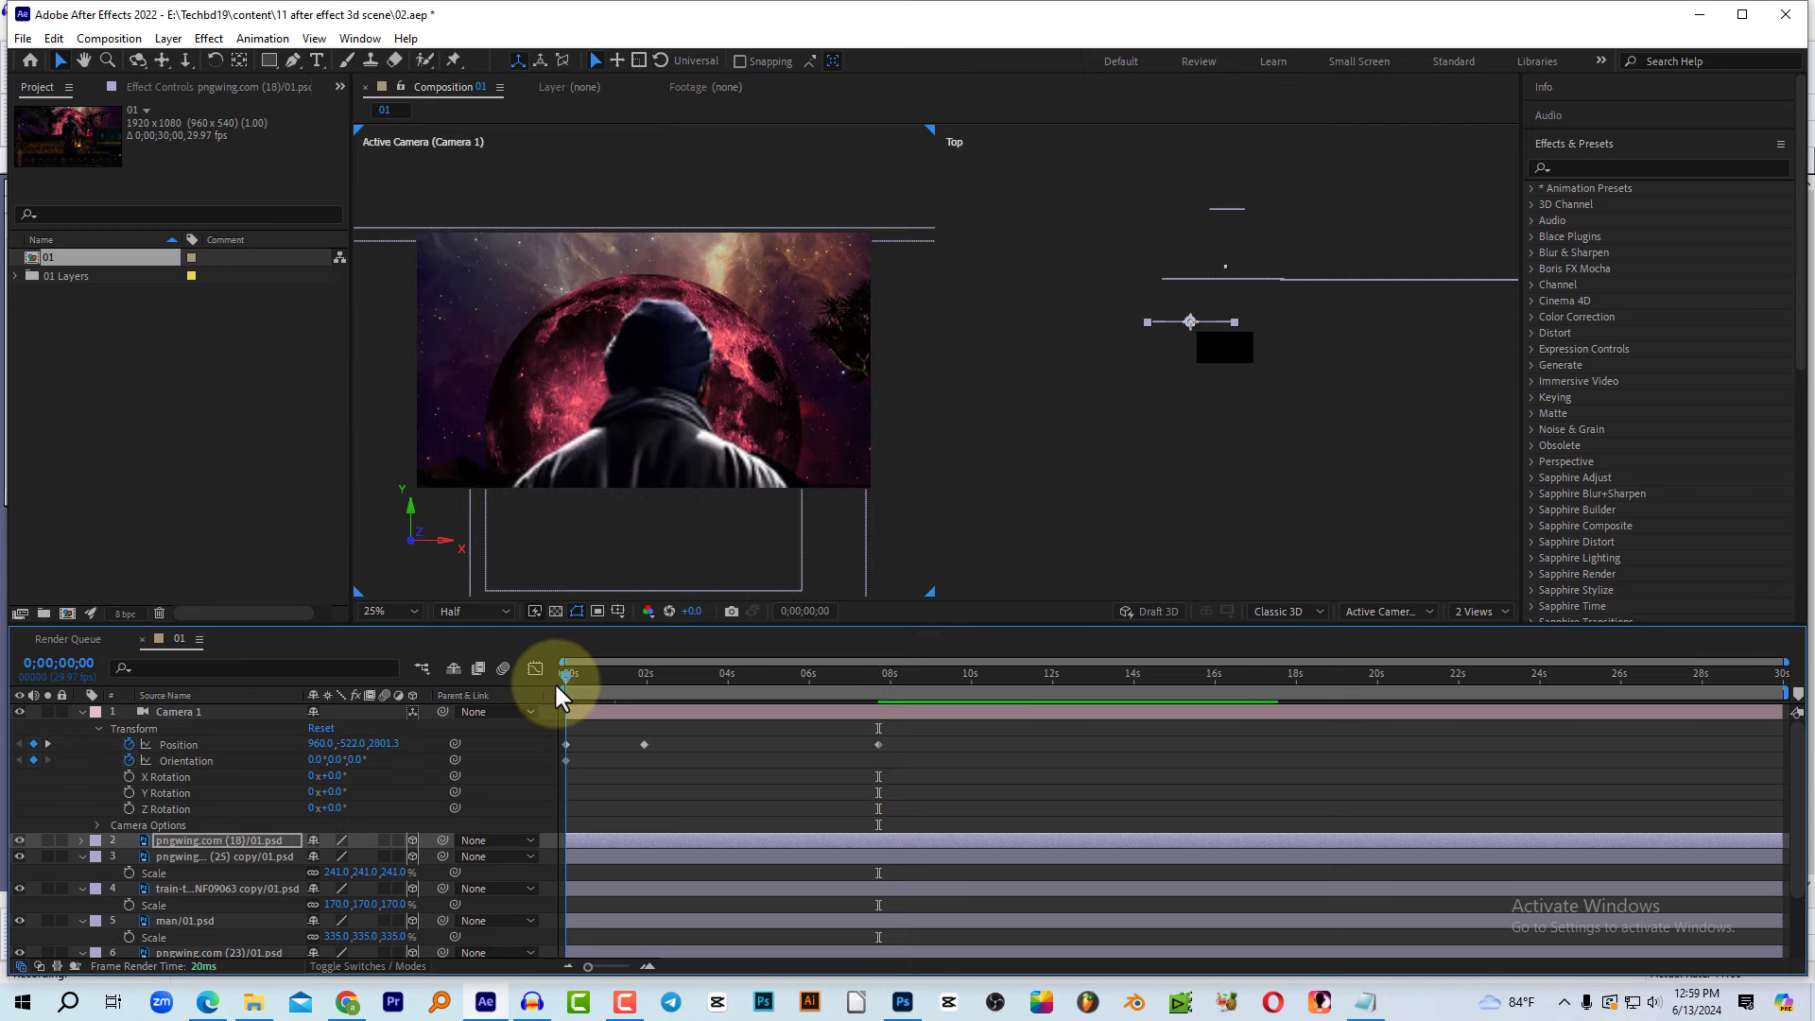
{"action": "key", "text": "space"}
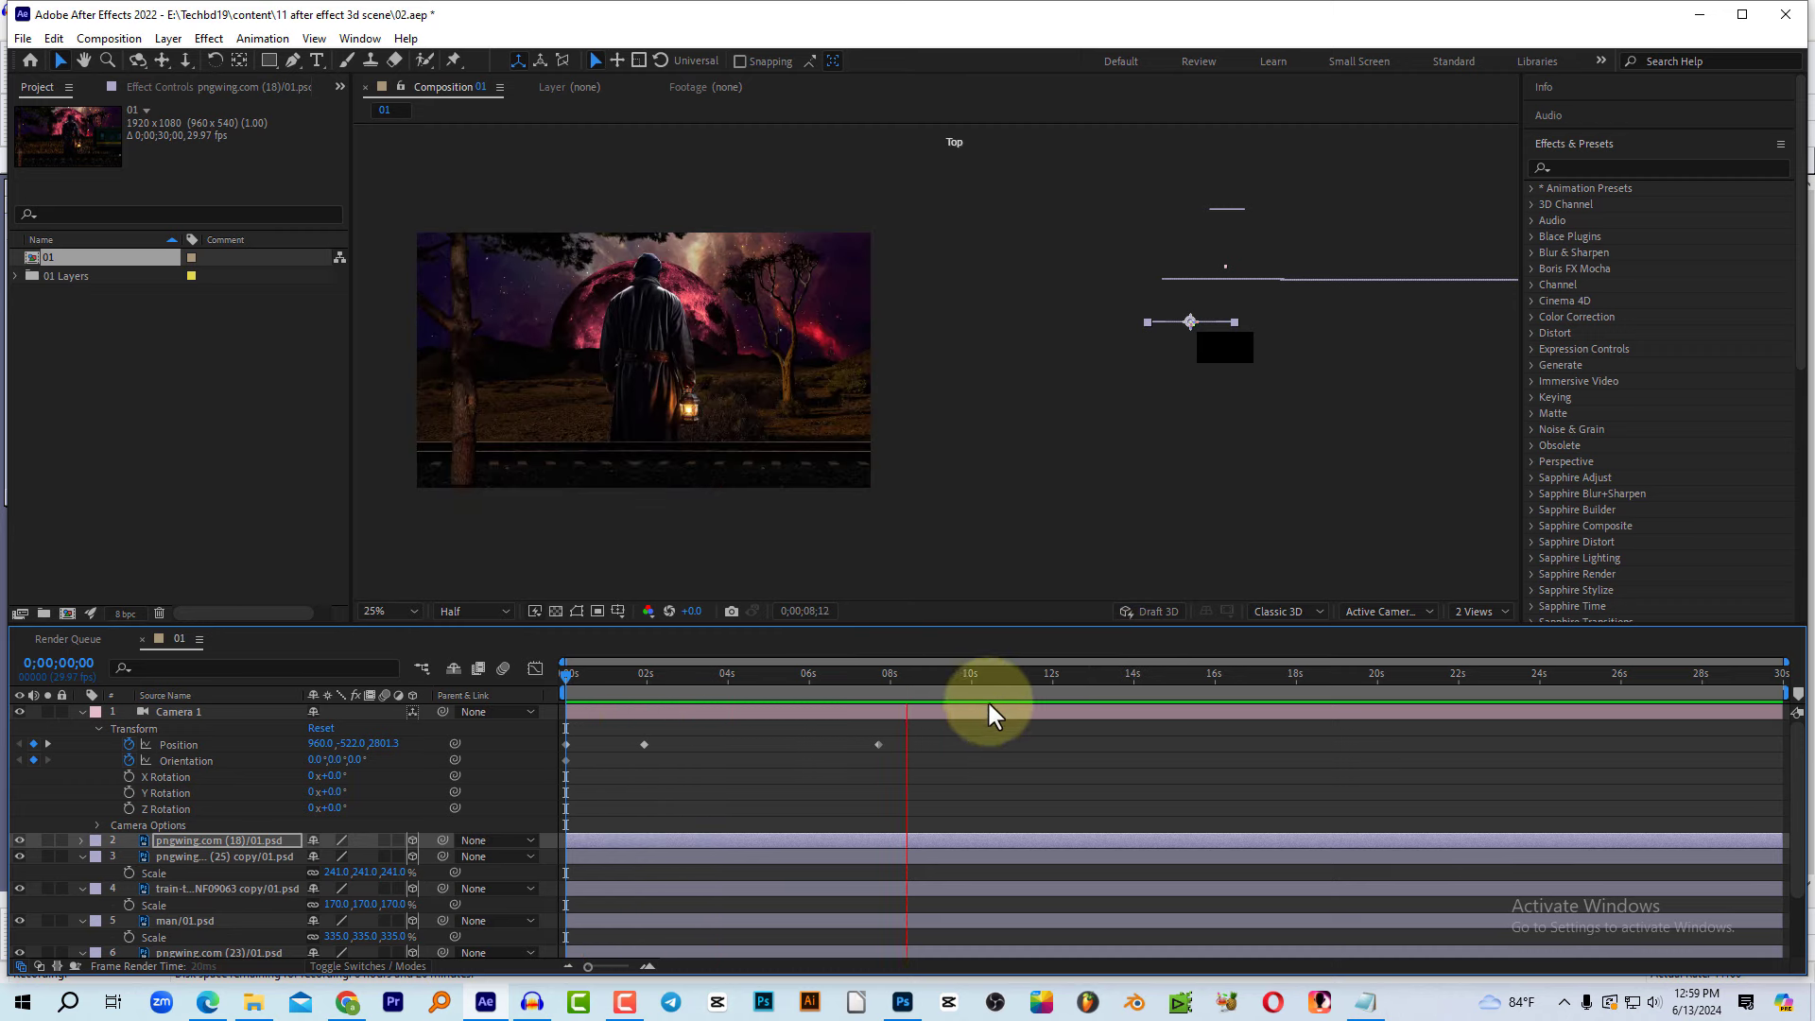
{"action": "left_click", "coordinate": [882, 680]}
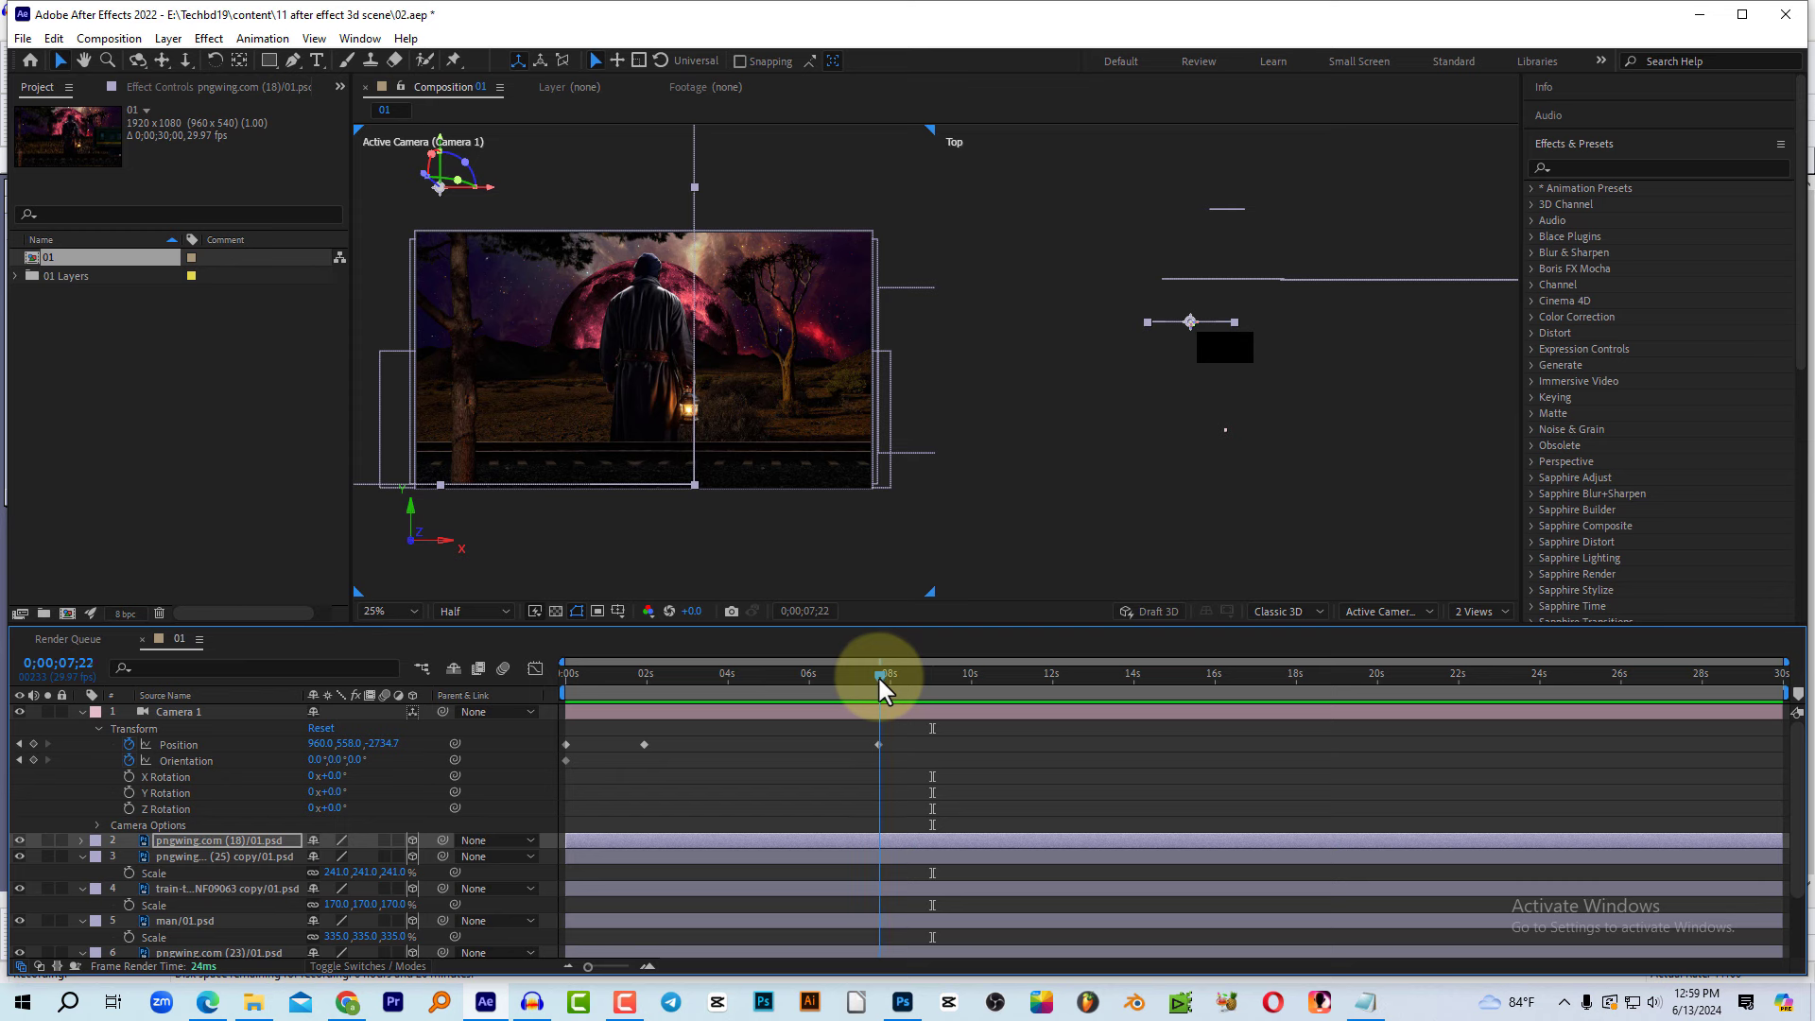
{"action": "left_click_drag", "start_coordinate": [879, 678], "coordinate": [881, 679]}
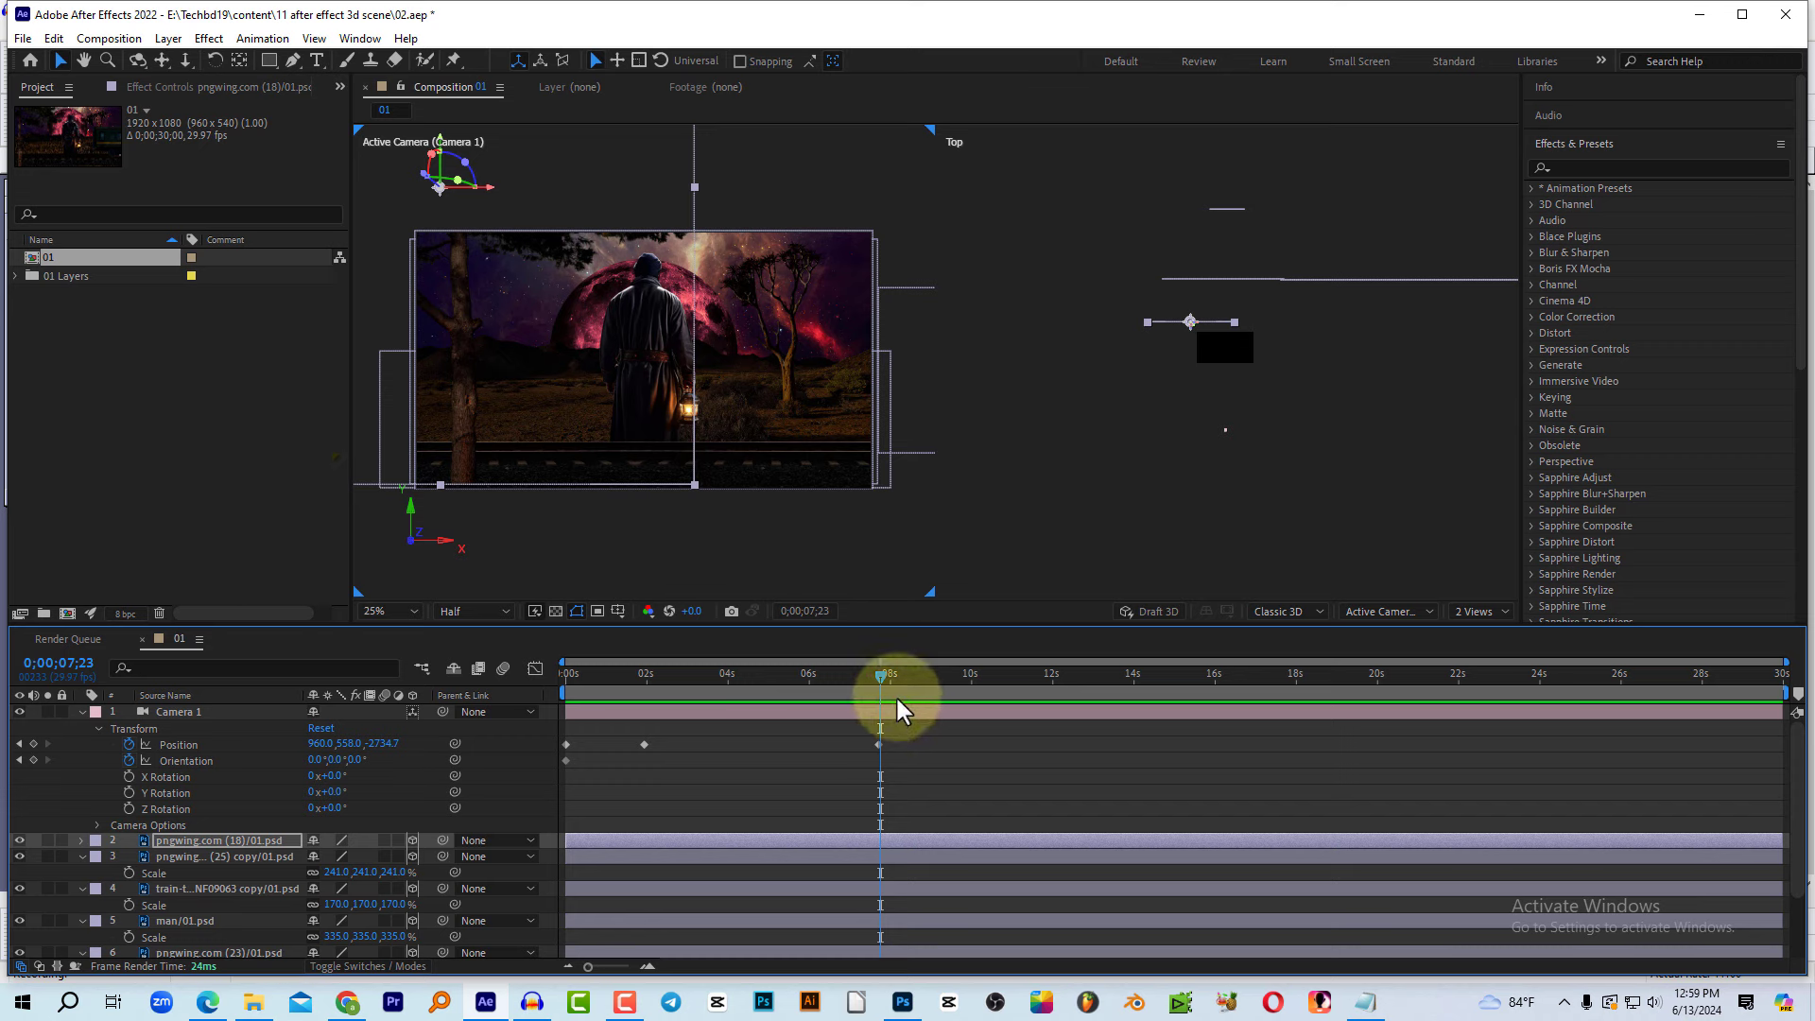
{"action": "mouse_move", "coordinate": [878, 684]}
{"action": "left_mouse_down"}
{"action": "mouse_move", "coordinate": [830, 692]}
{"action": "mouse_move", "coordinate": [855, 696]}
{"action": "left_mouse_up"}
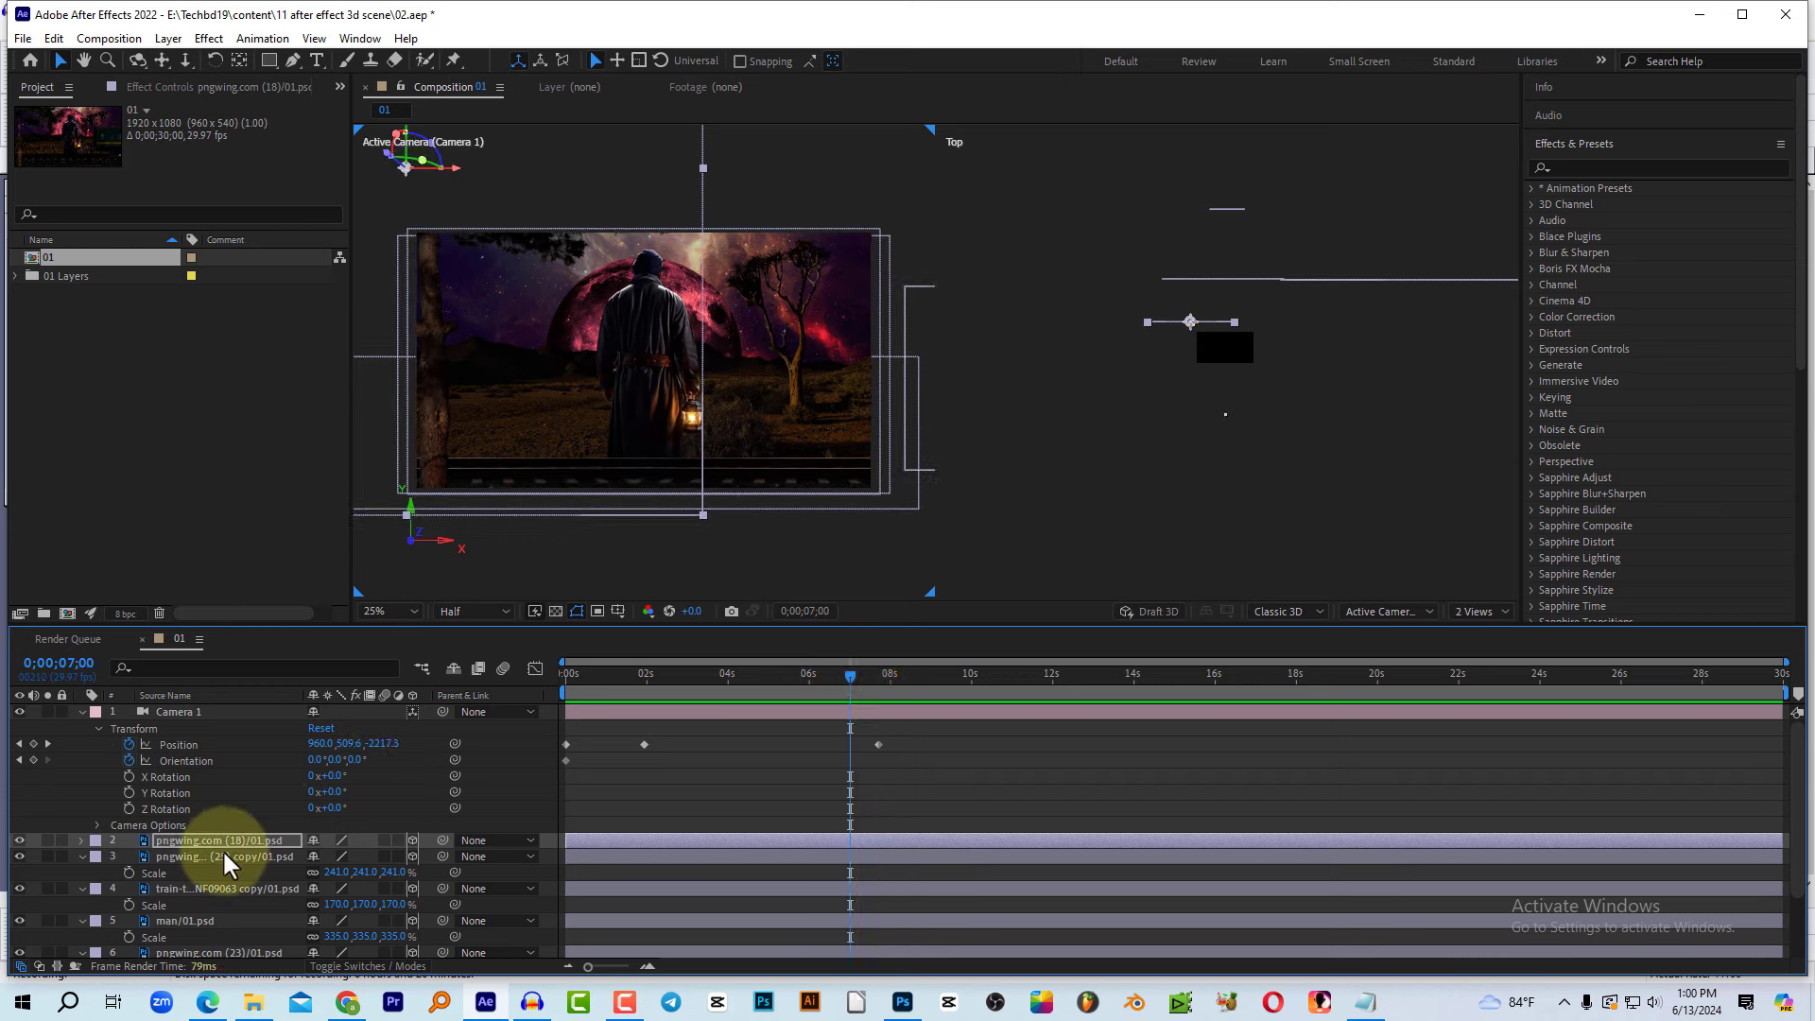
Step: Show only the train layer's Position and set a keyframe at 7;00
{"action": "scroll", "coordinate": [227, 889], "scroll_direction": "down", "scroll_amount": 1}
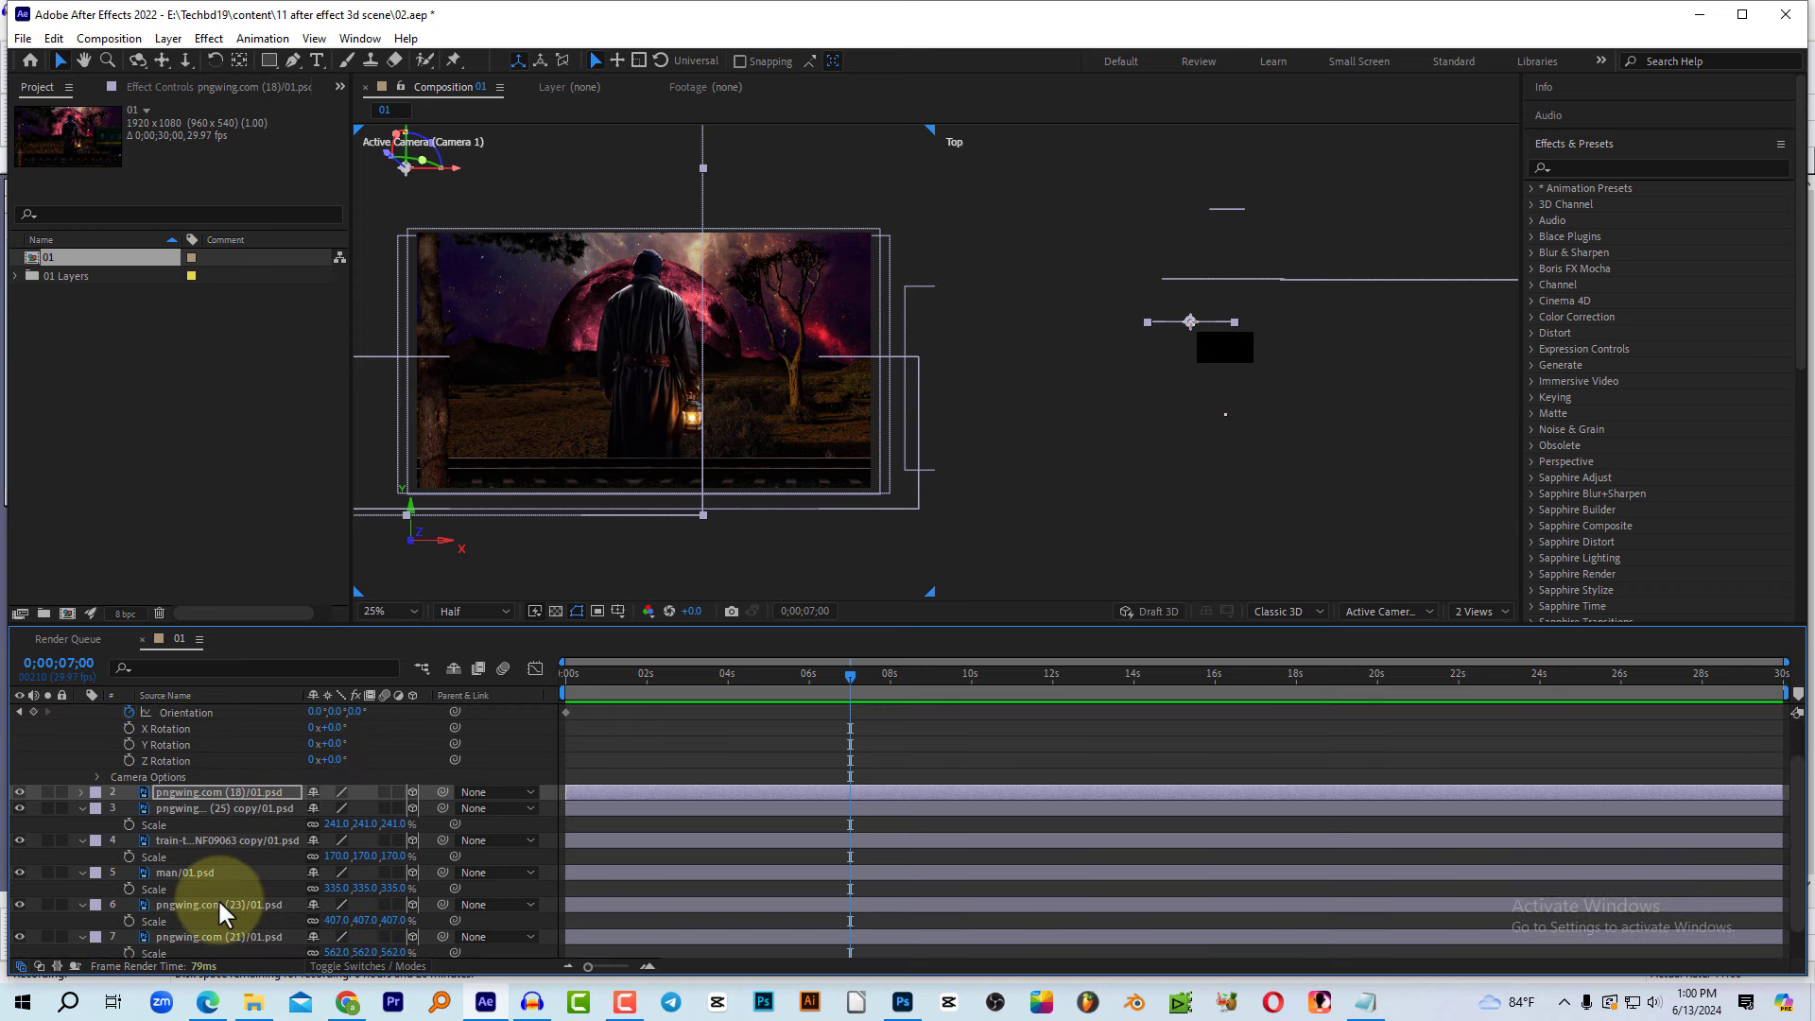
{"action": "left_click", "coordinate": [193, 809]}
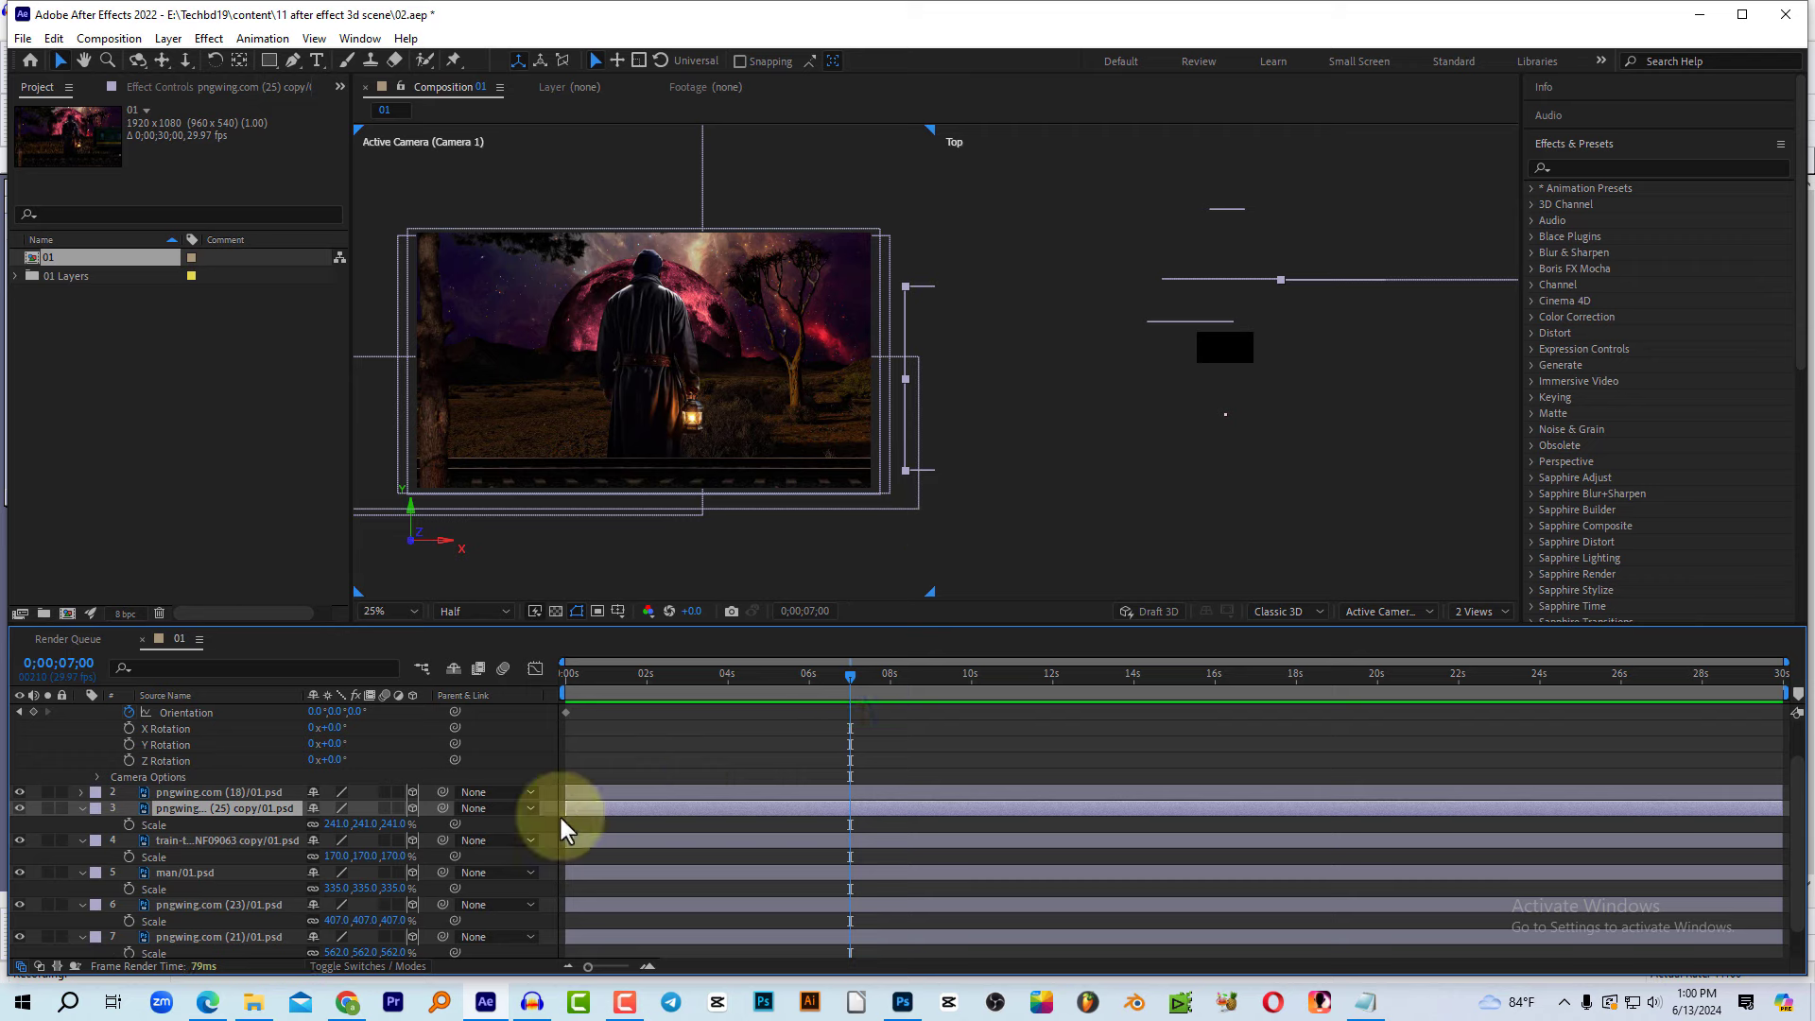
{"action": "key", "text": "s"}
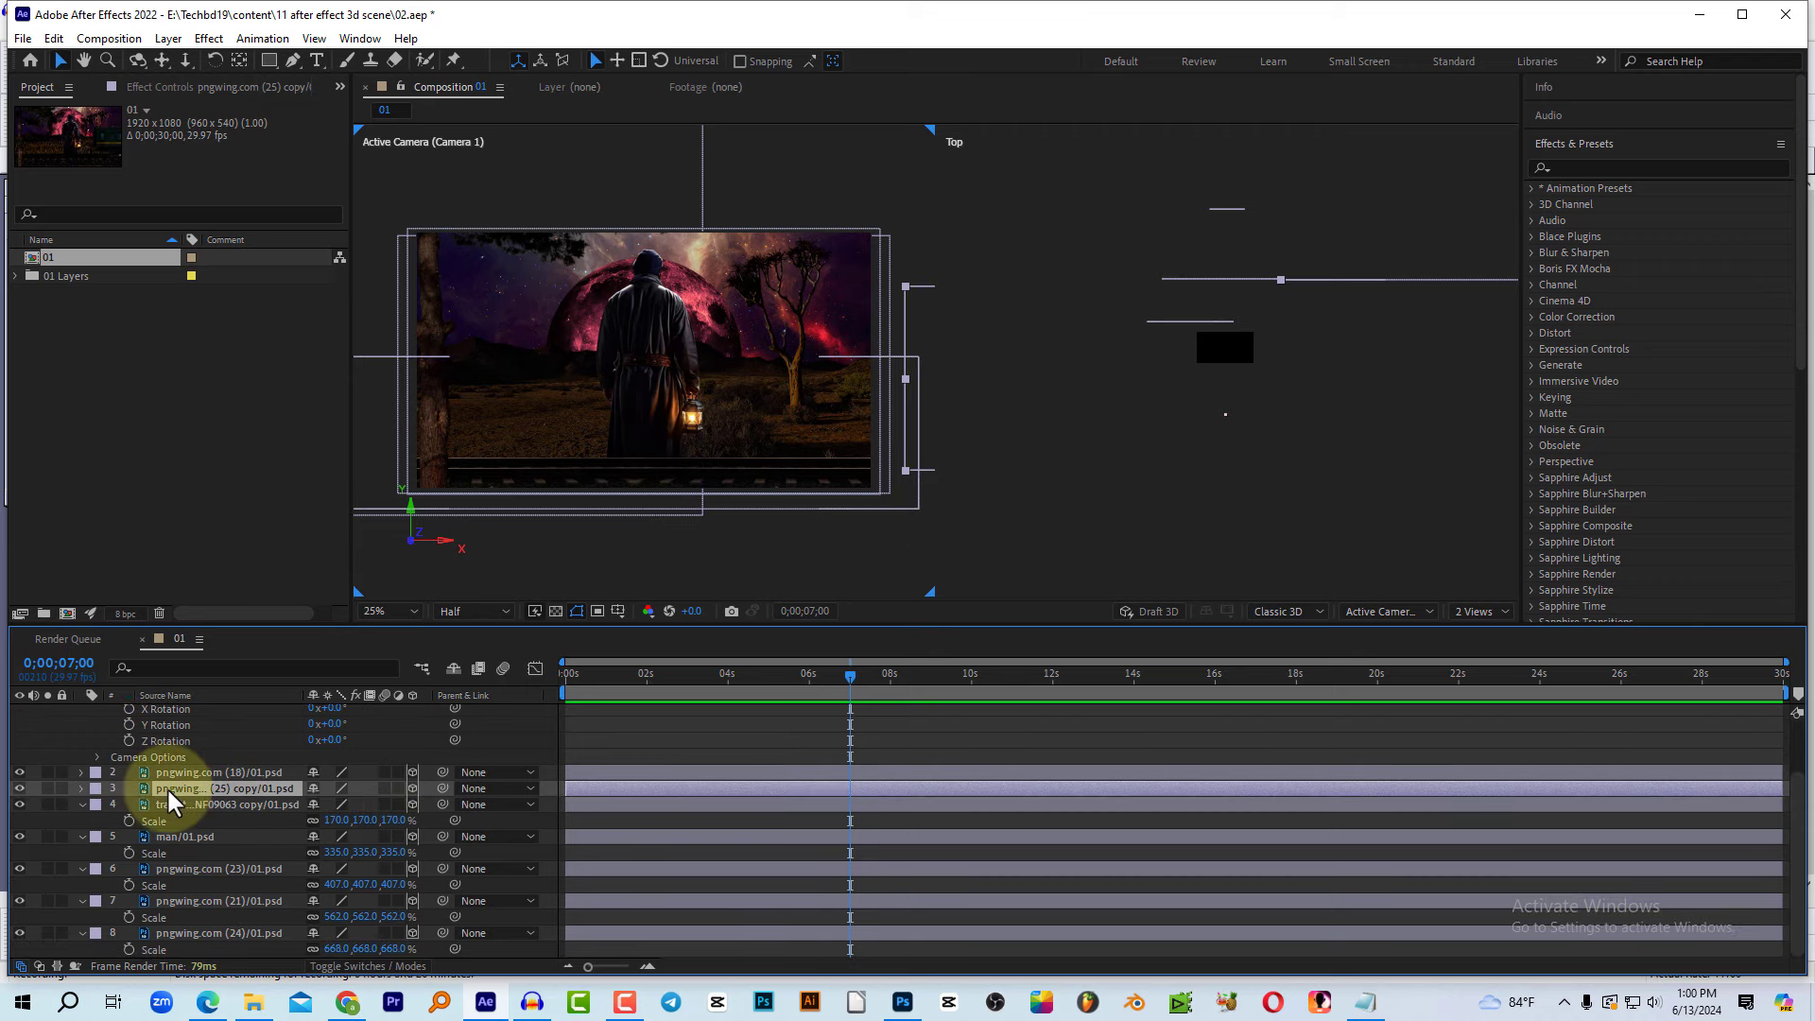
{"action": "key", "text": "p"}
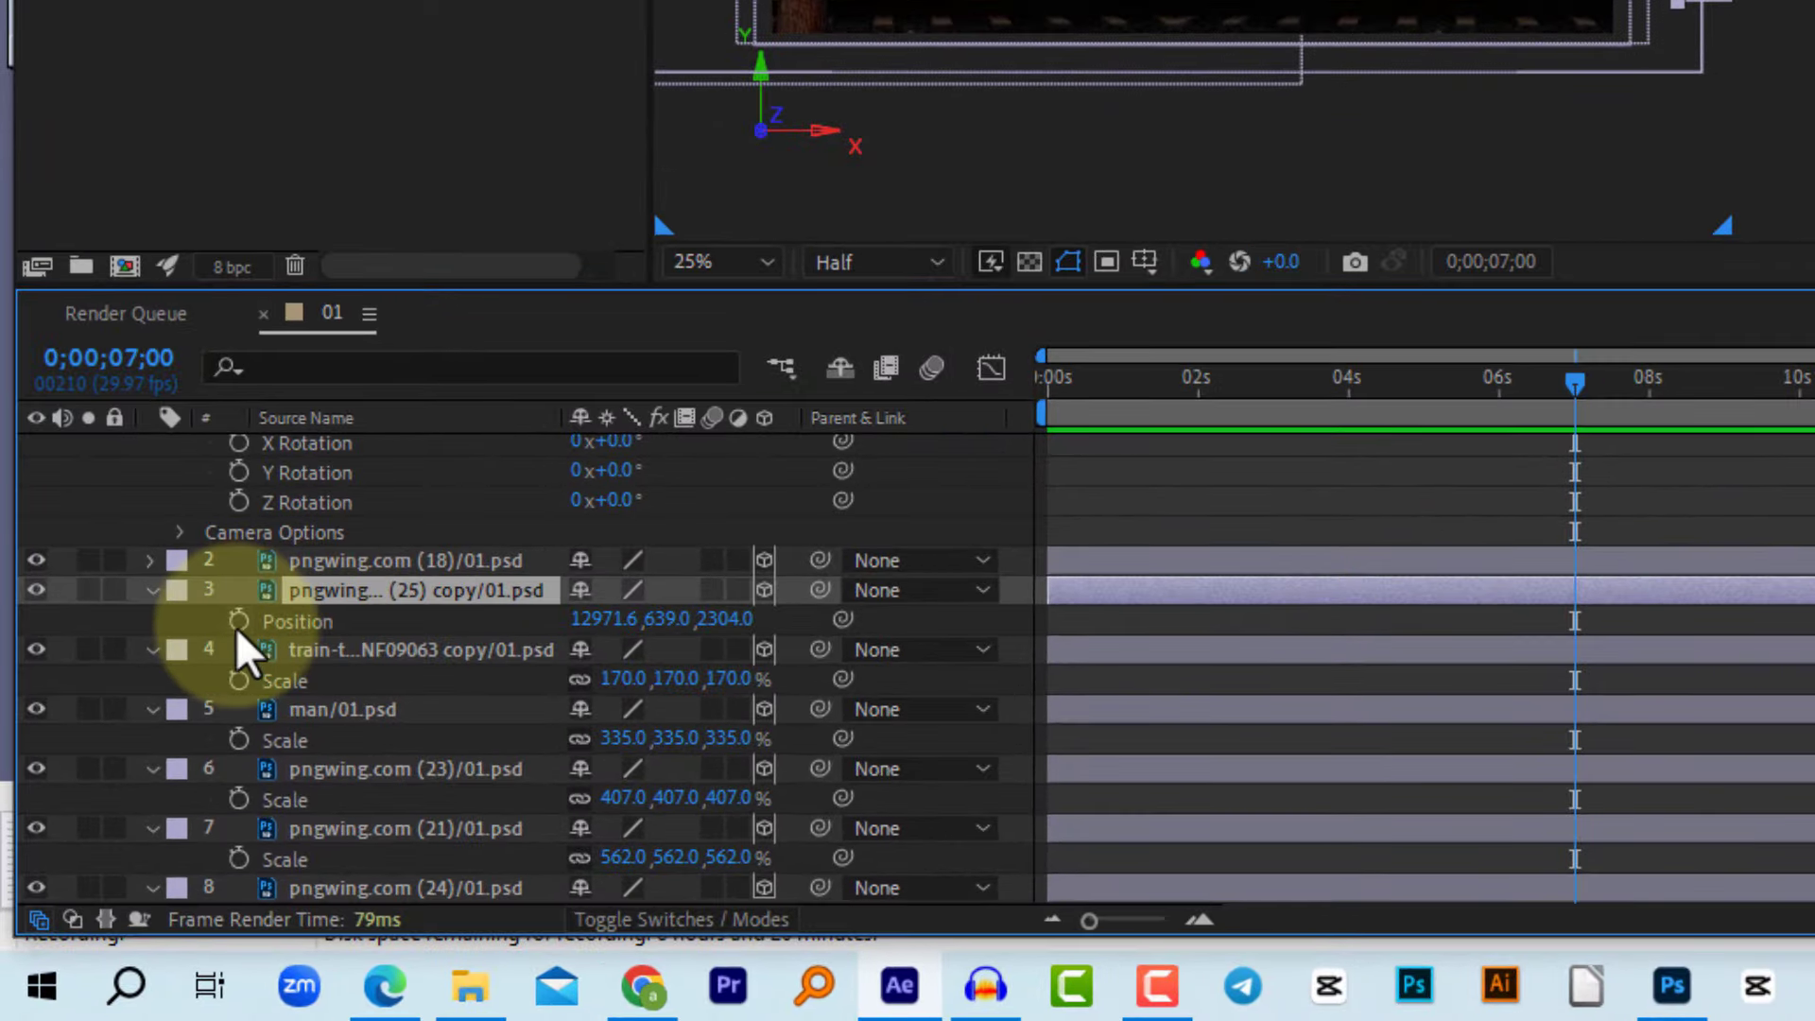
{"action": "left_click", "coordinate": [236, 621]}
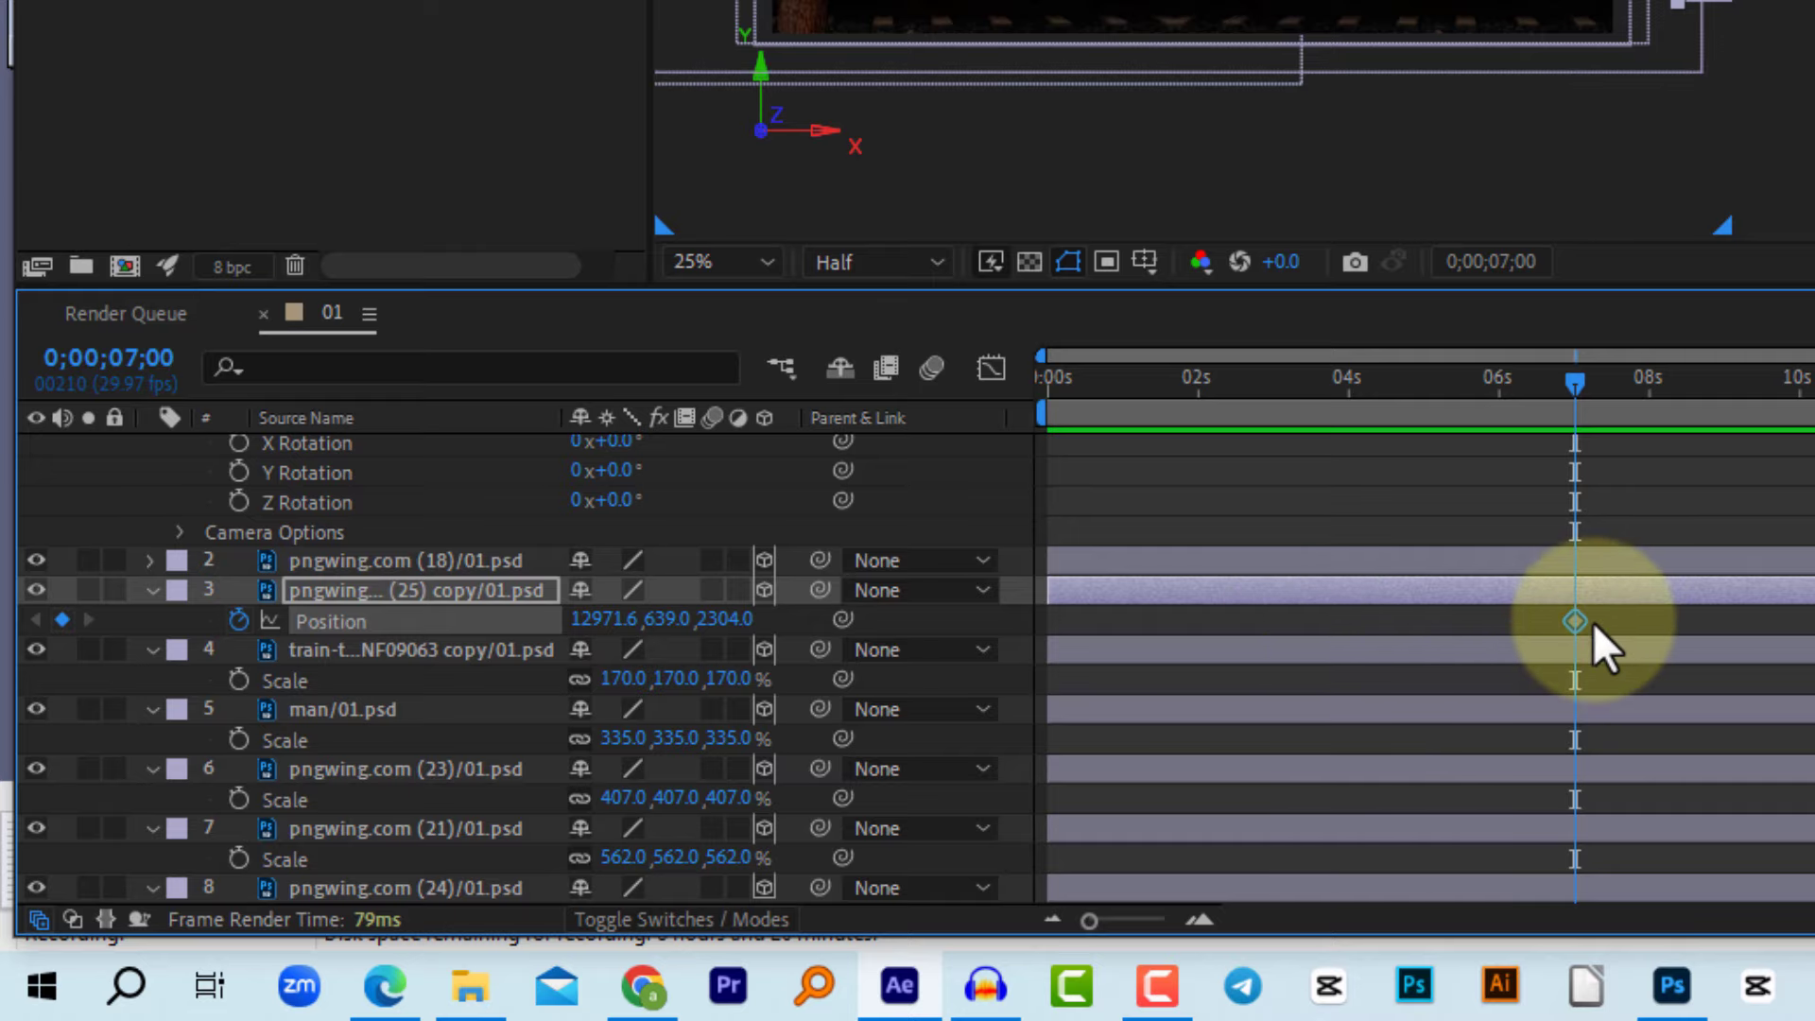
Step: At about 9;04, slide the train left off the frame to X -11104.8
{"action": "left_click", "coordinate": [1586, 392]}
{"action": "left_click_drag", "start_coordinate": [1560, 437], "coordinate": [853, 718]}
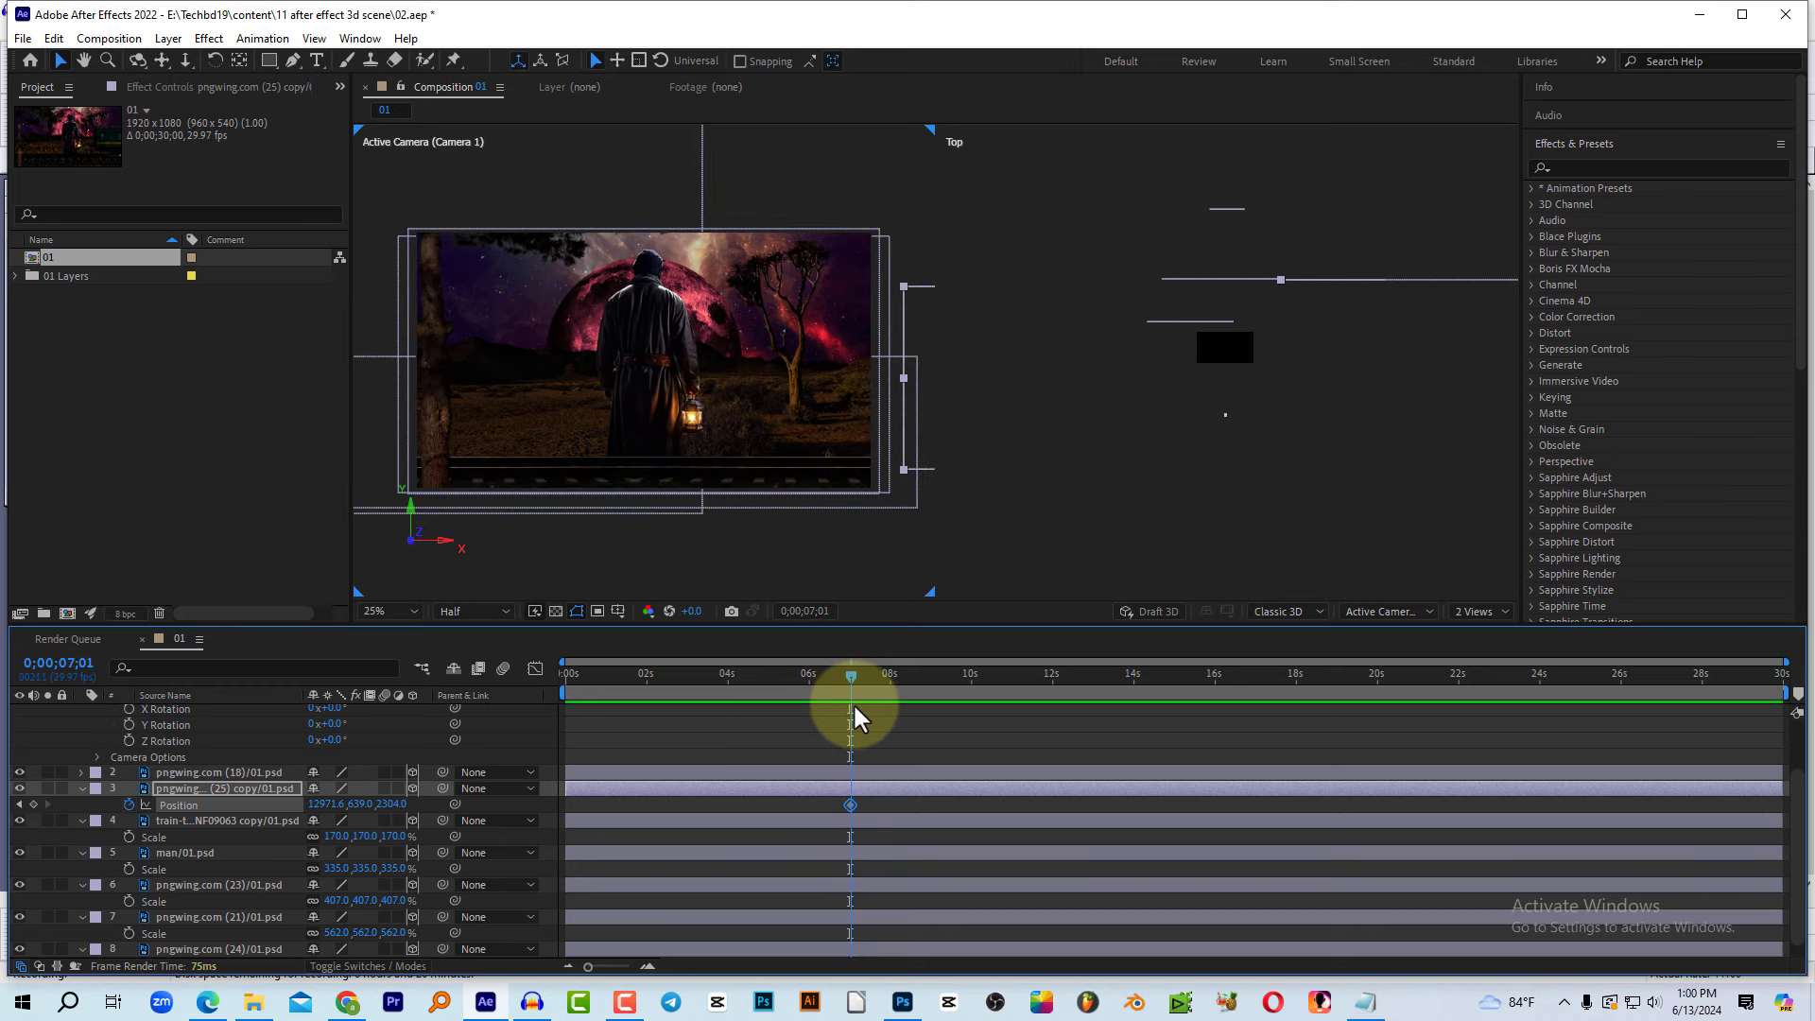
{"action": "left_click_drag", "start_coordinate": [853, 718], "coordinate": [953, 709]}
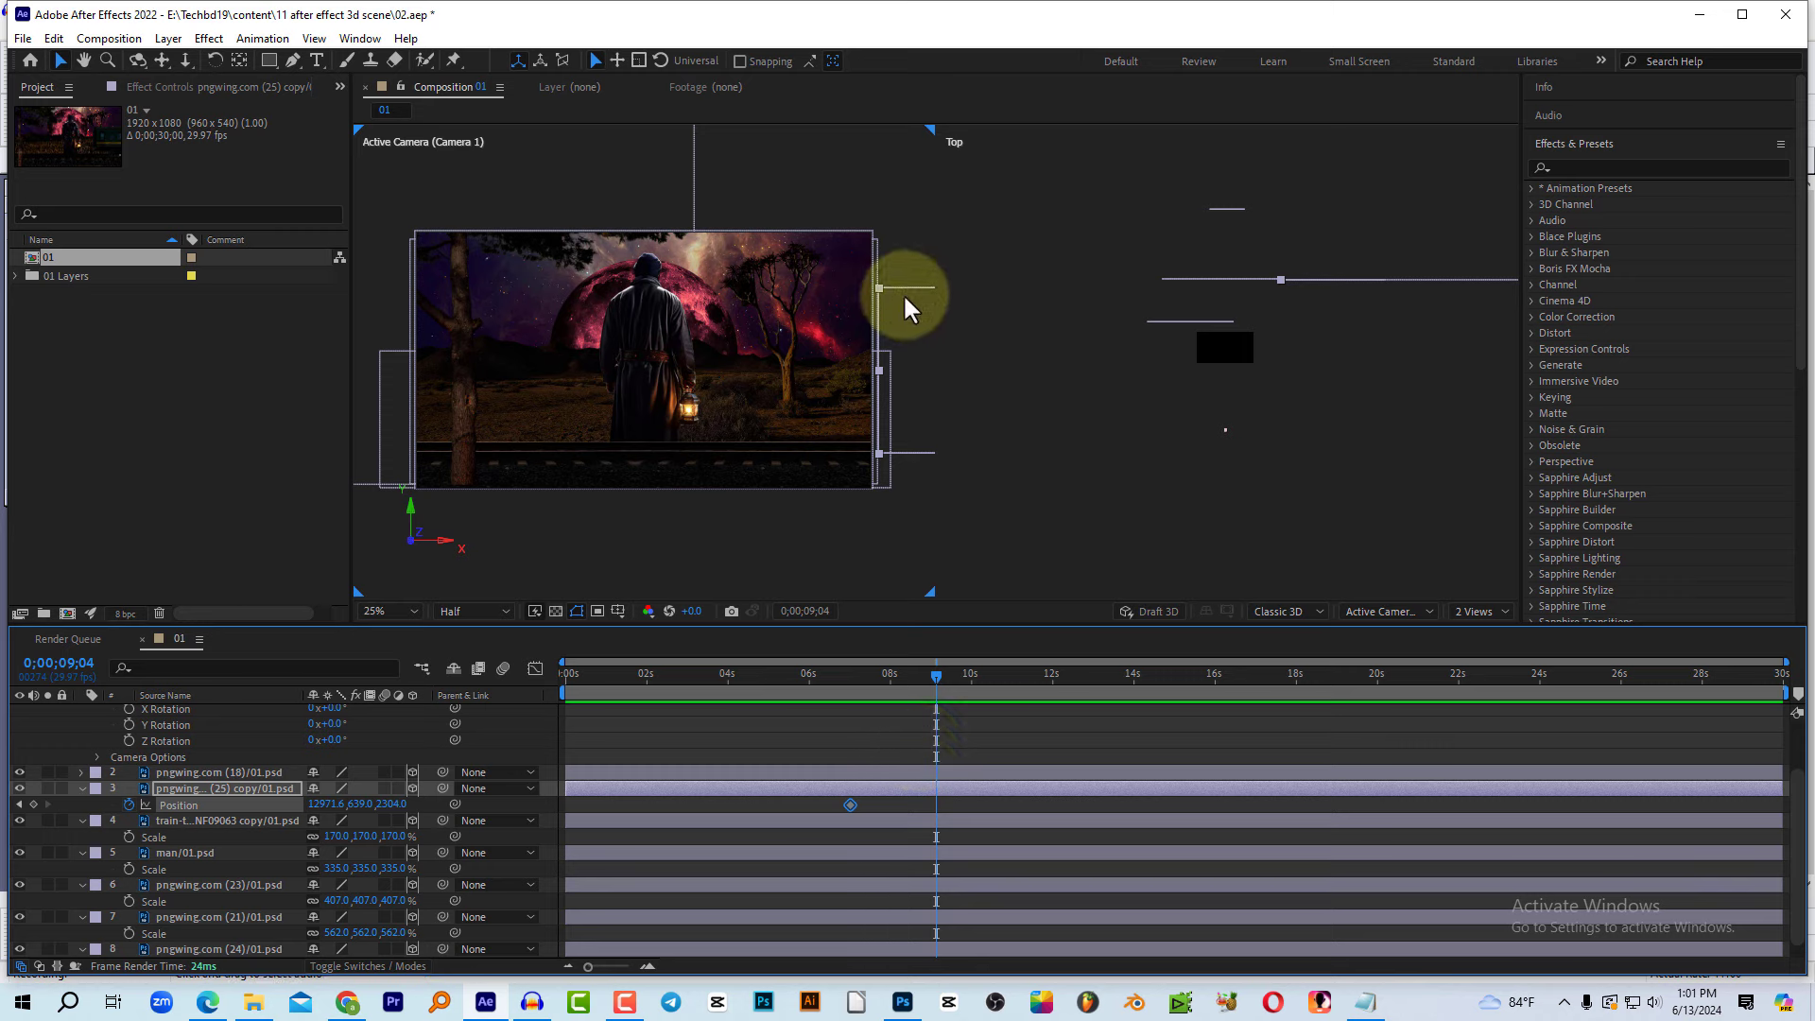
{"action": "key", "text": "shift+Left"}
{"action": "key", "text": "shift+Left"}
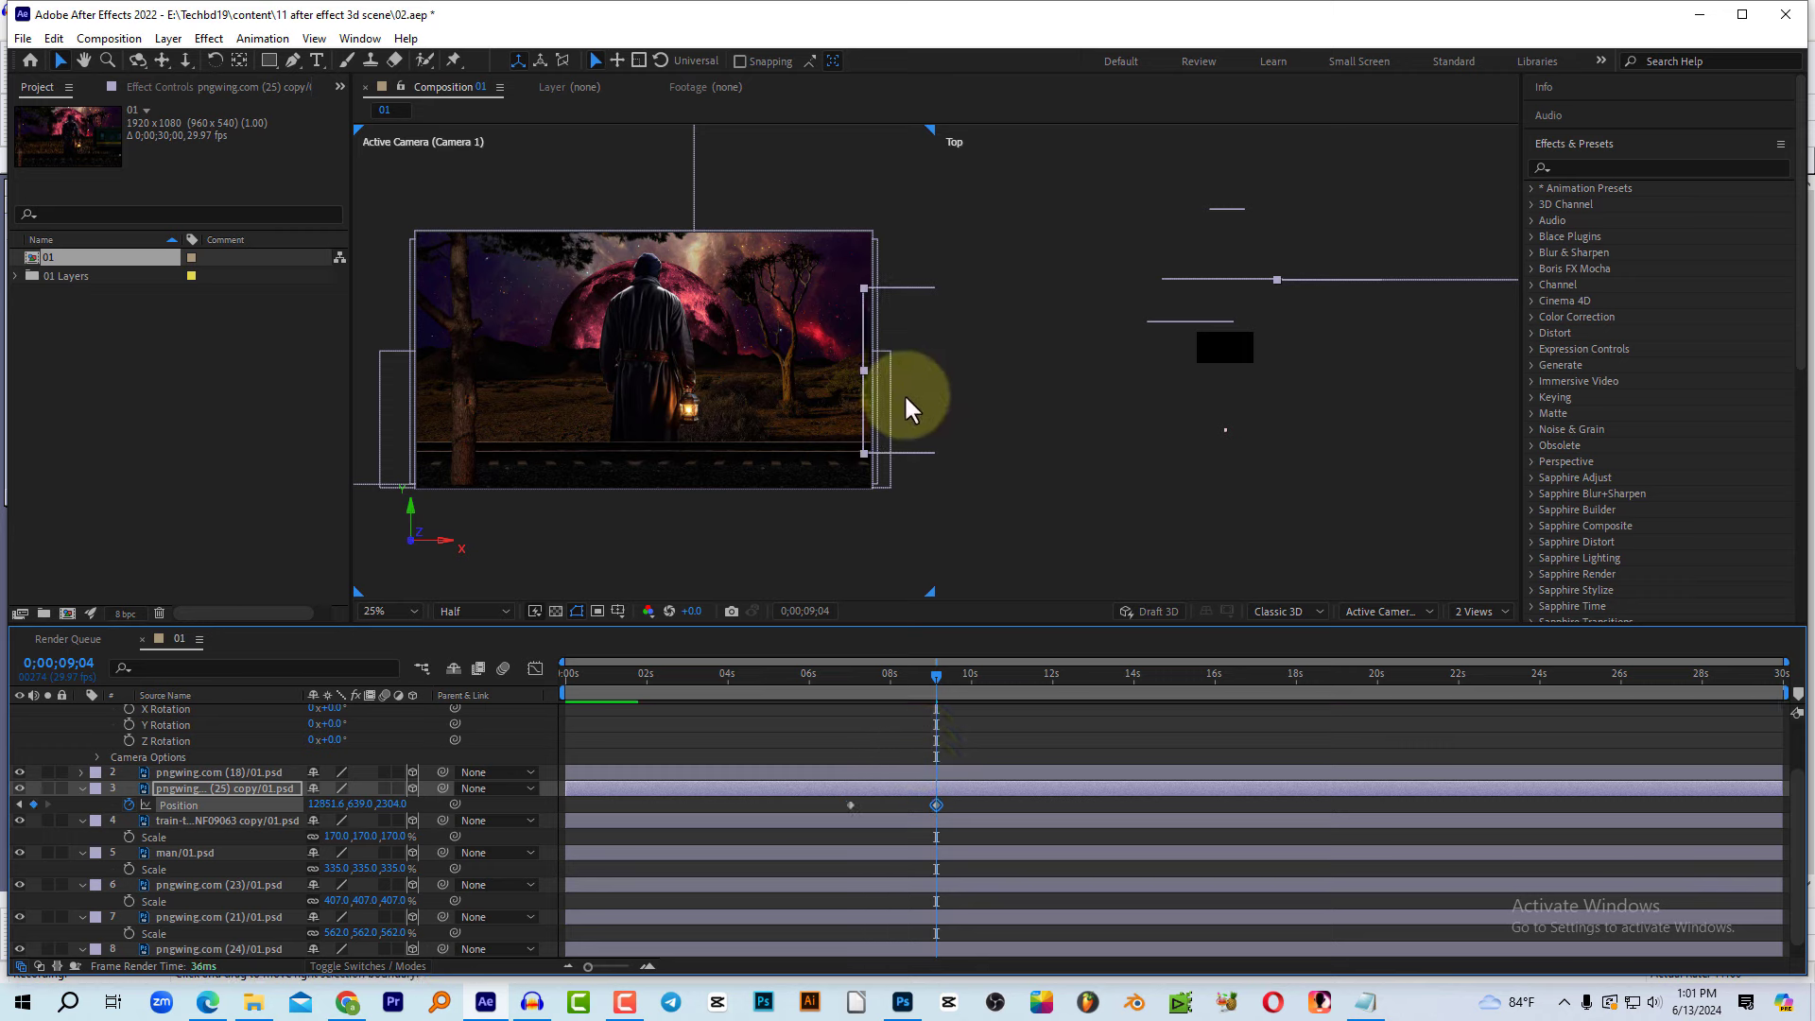
{"action": "key", "text": "shift+Left"}
{"action": "key", "text": "shift+Left"}
{"action": "key", "text": "shift+Left"}
{"action": "key", "text": "shift+Left"}
{"action": "key", "text": "shift+Left"}
{"action": "left_click_drag", "start_coordinate": [887, 397], "coordinate": [389, 336]}
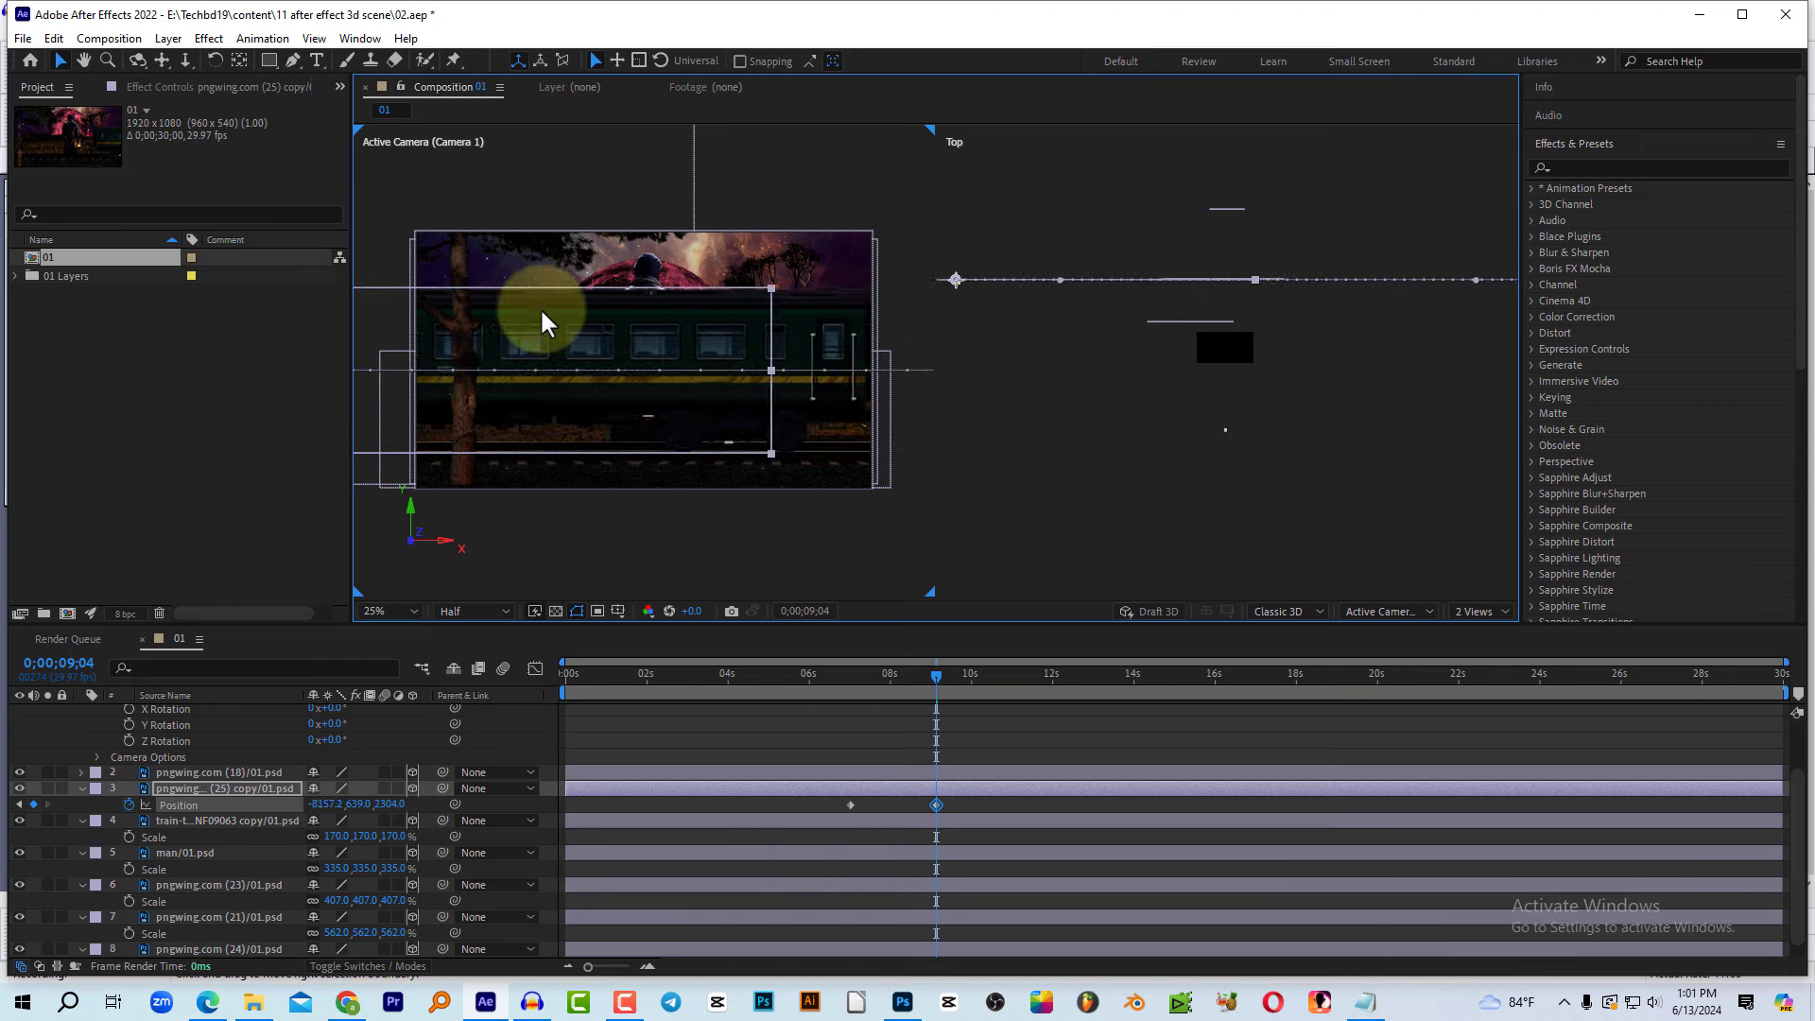
{"action": "left_click_drag", "start_coordinate": [388, 337], "coordinate": [296, 309]}
Step: Preview the train passing and review later frames up to about 15 seconds
{"action": "left_click", "coordinate": [832, 673]}
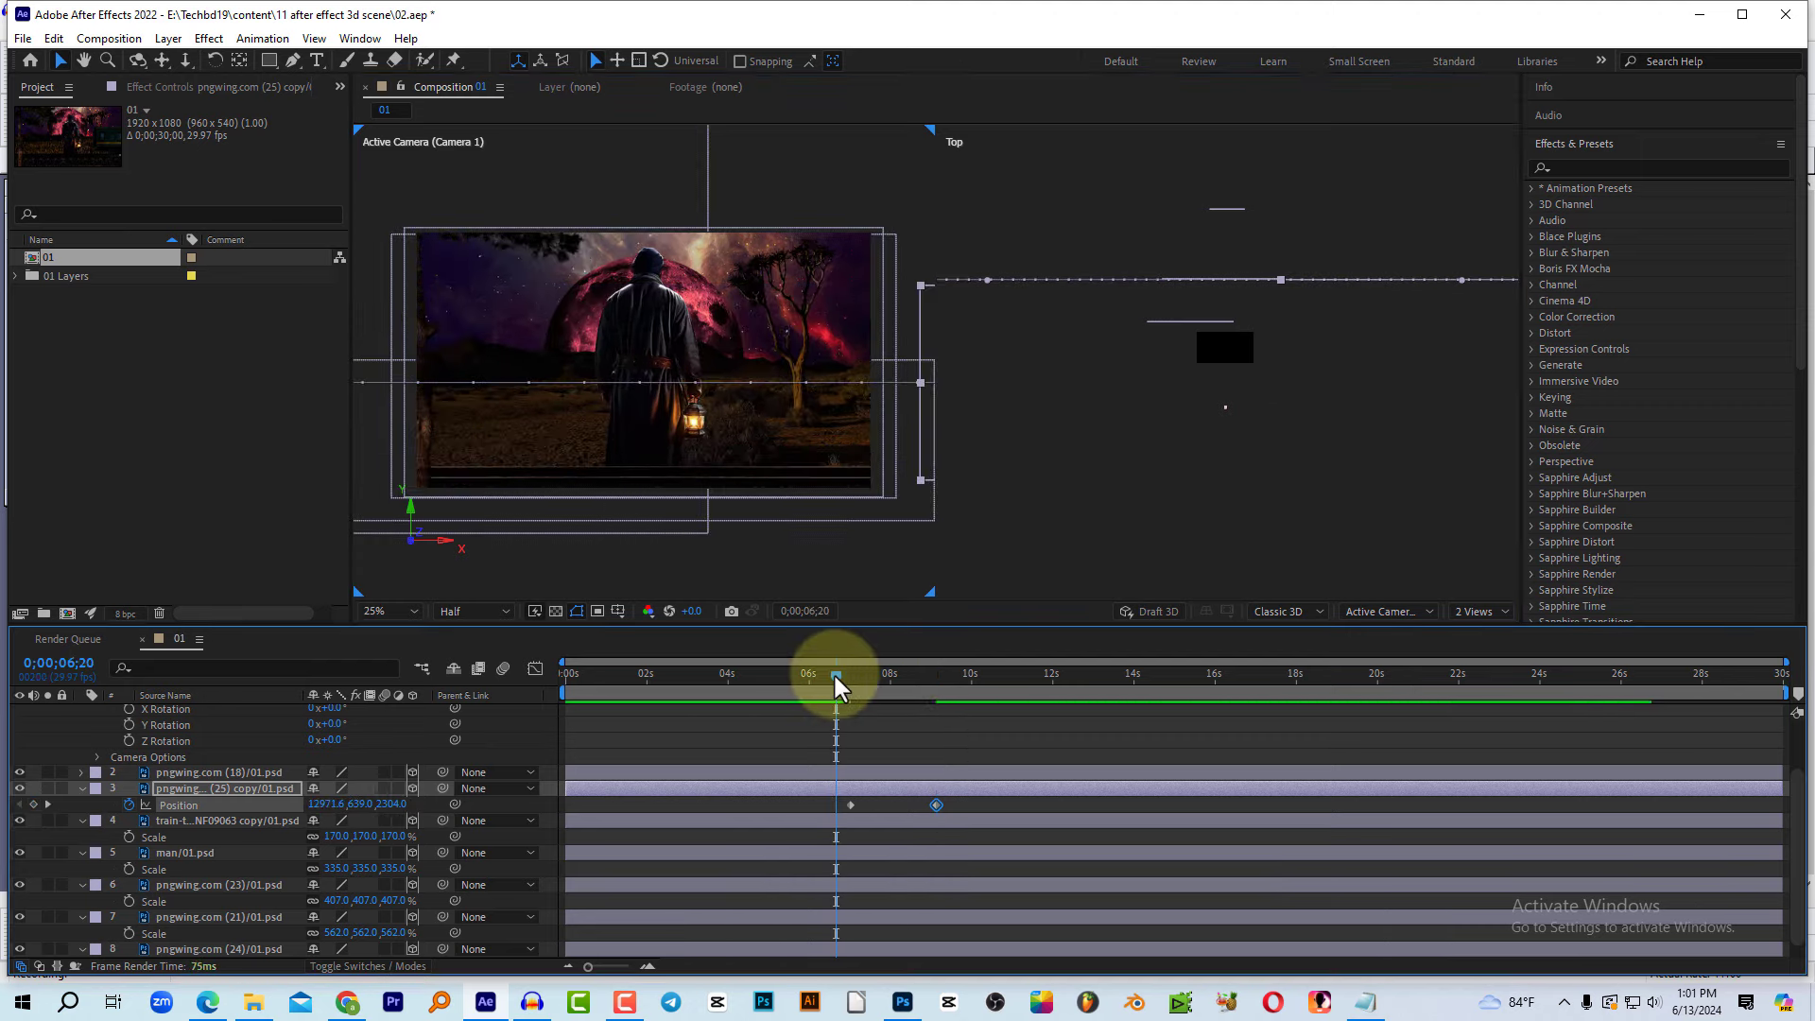
{"action": "key", "text": "space"}
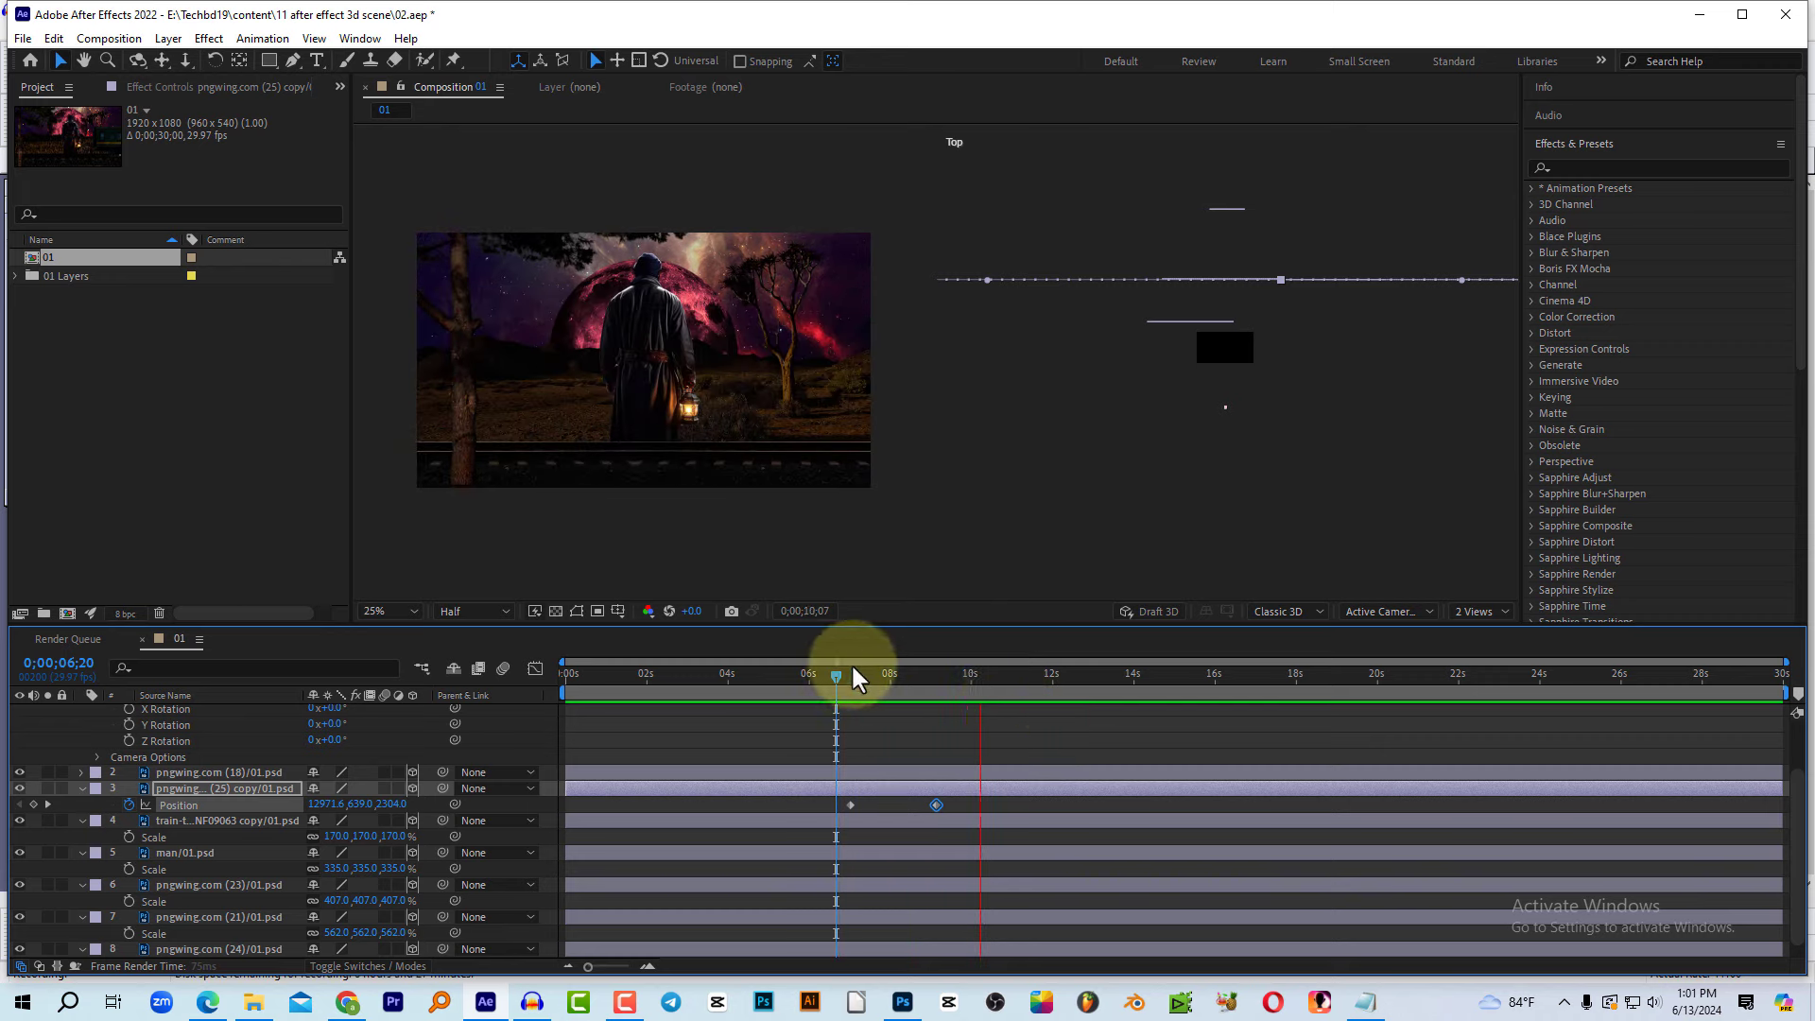
{"action": "left_click_drag", "start_coordinate": [857, 677], "coordinate": [1069, 705]}
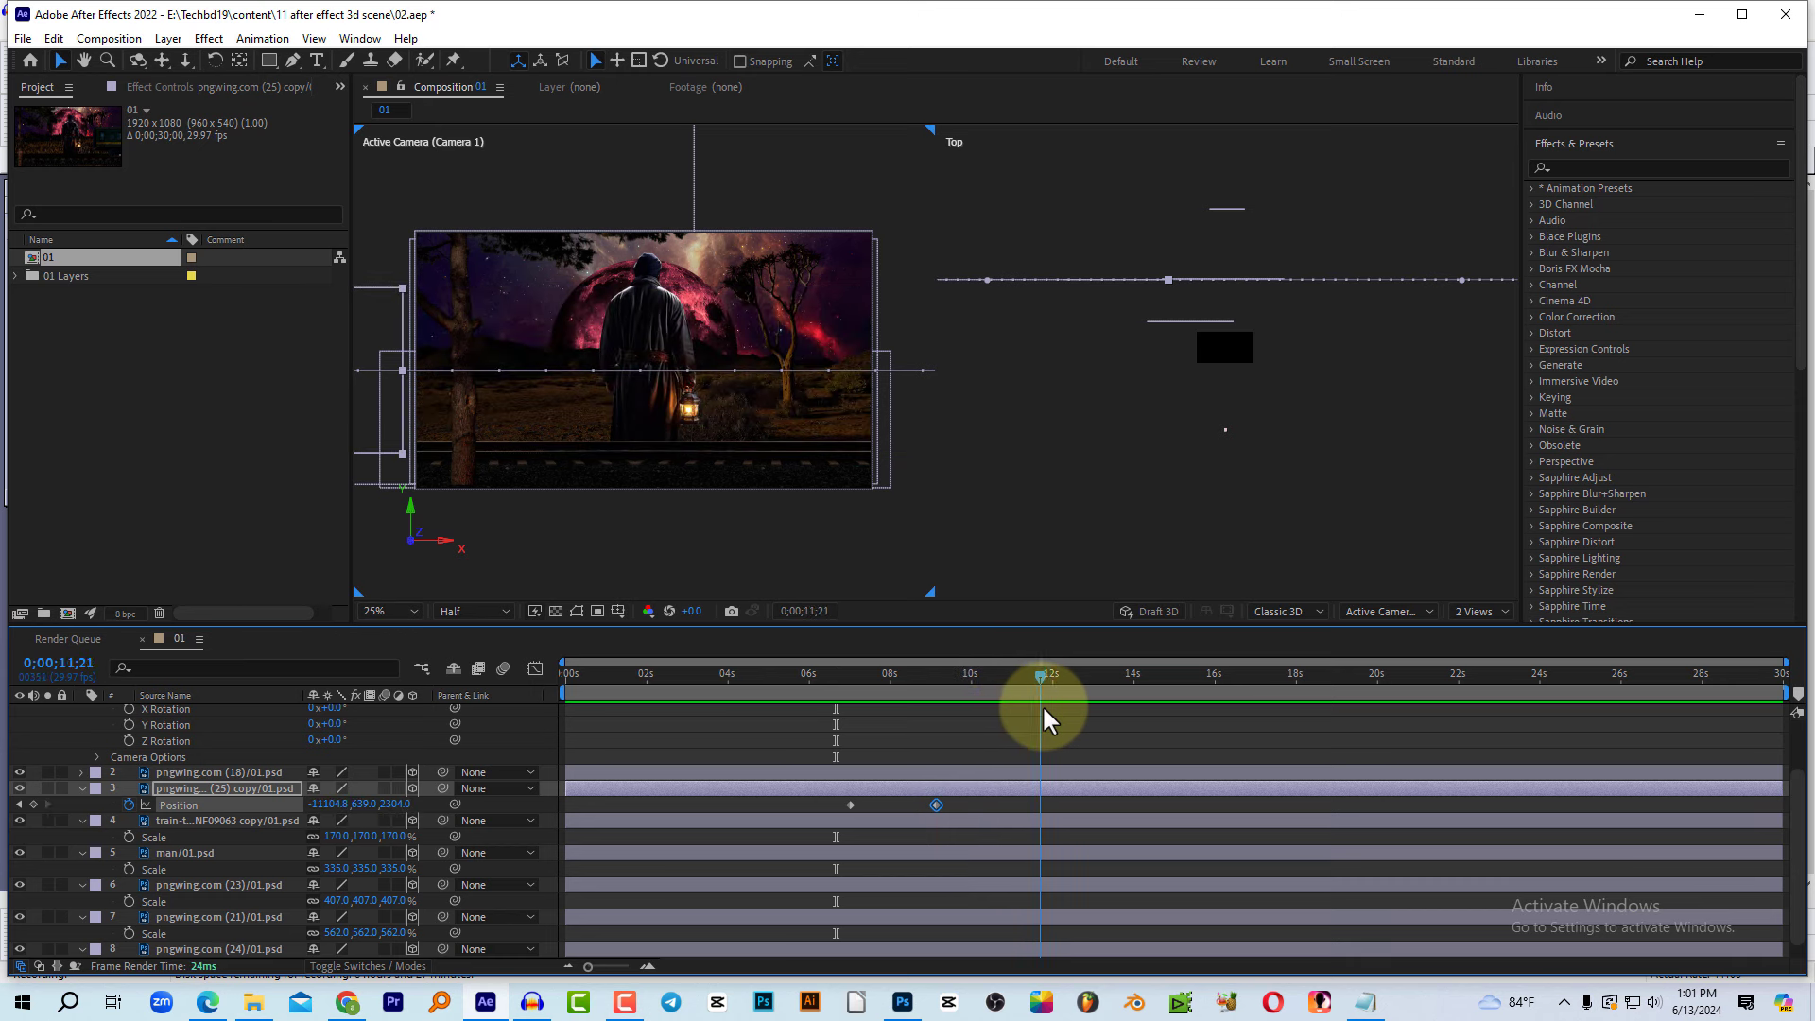
{"action": "left_click_drag", "start_coordinate": [1156, 708], "coordinate": [1160, 710]}
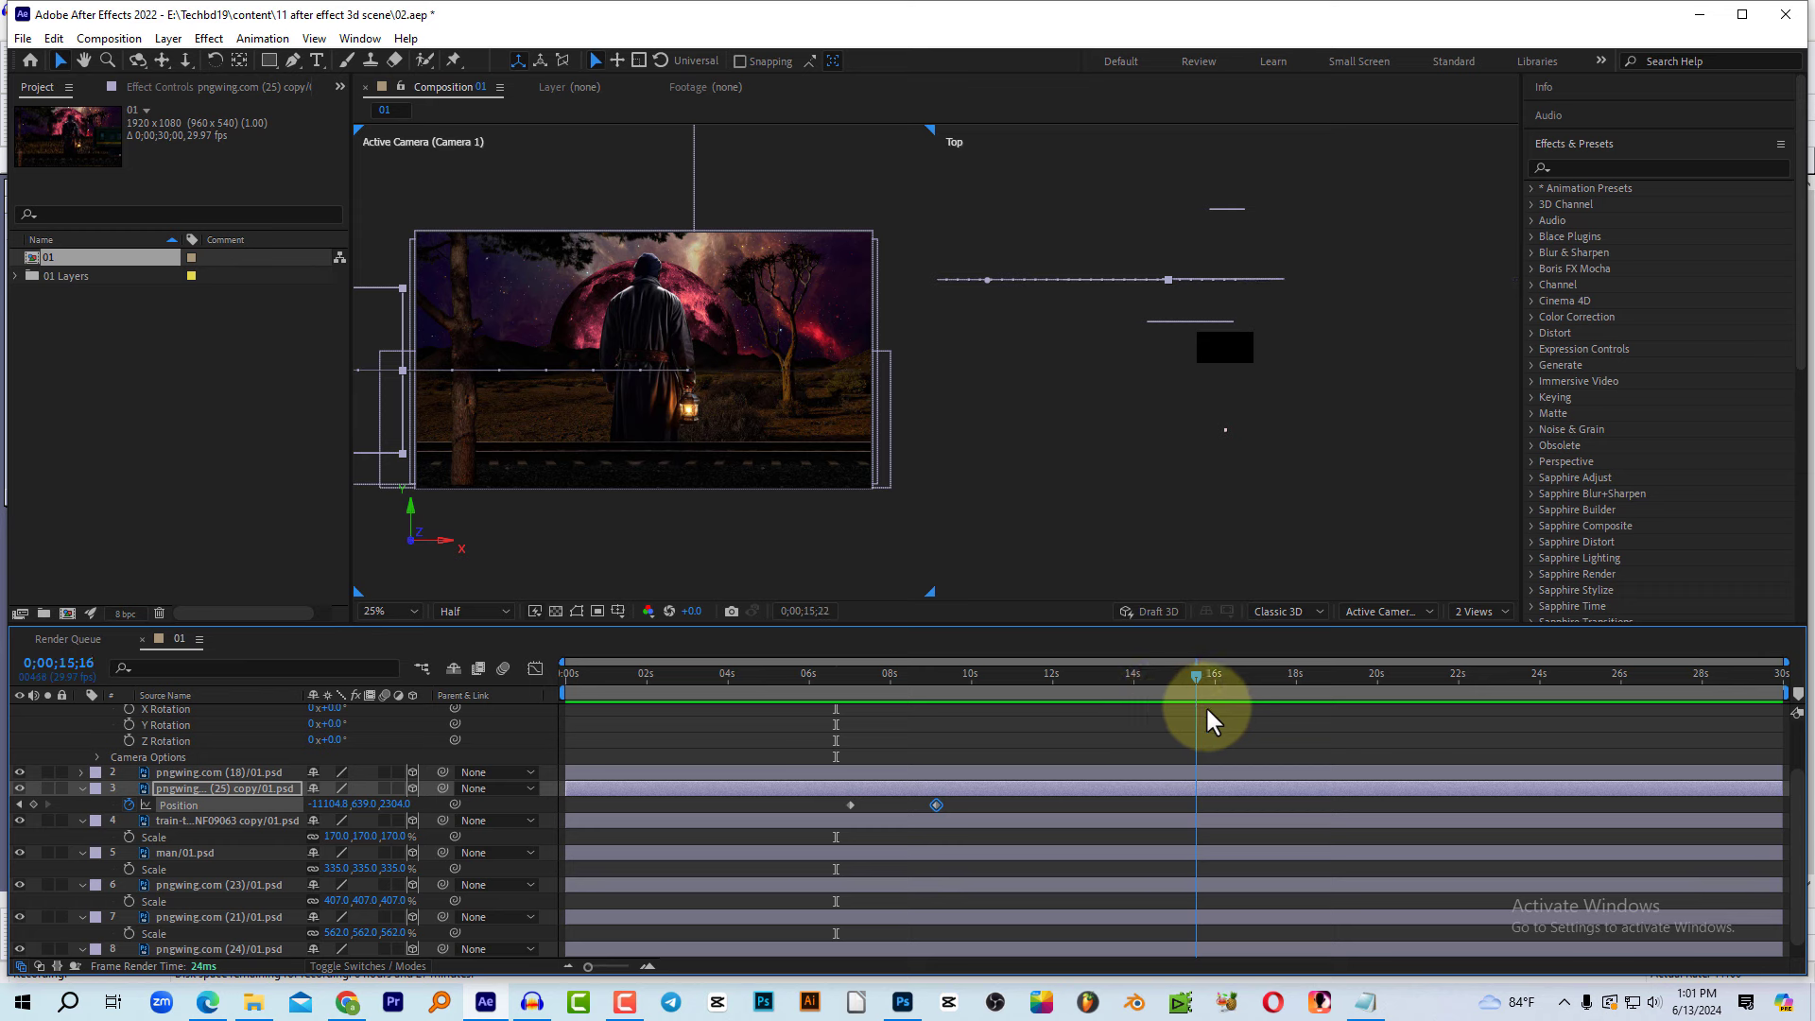
{"action": "left_click_drag", "start_coordinate": [1191, 715], "coordinate": [1189, 711]}
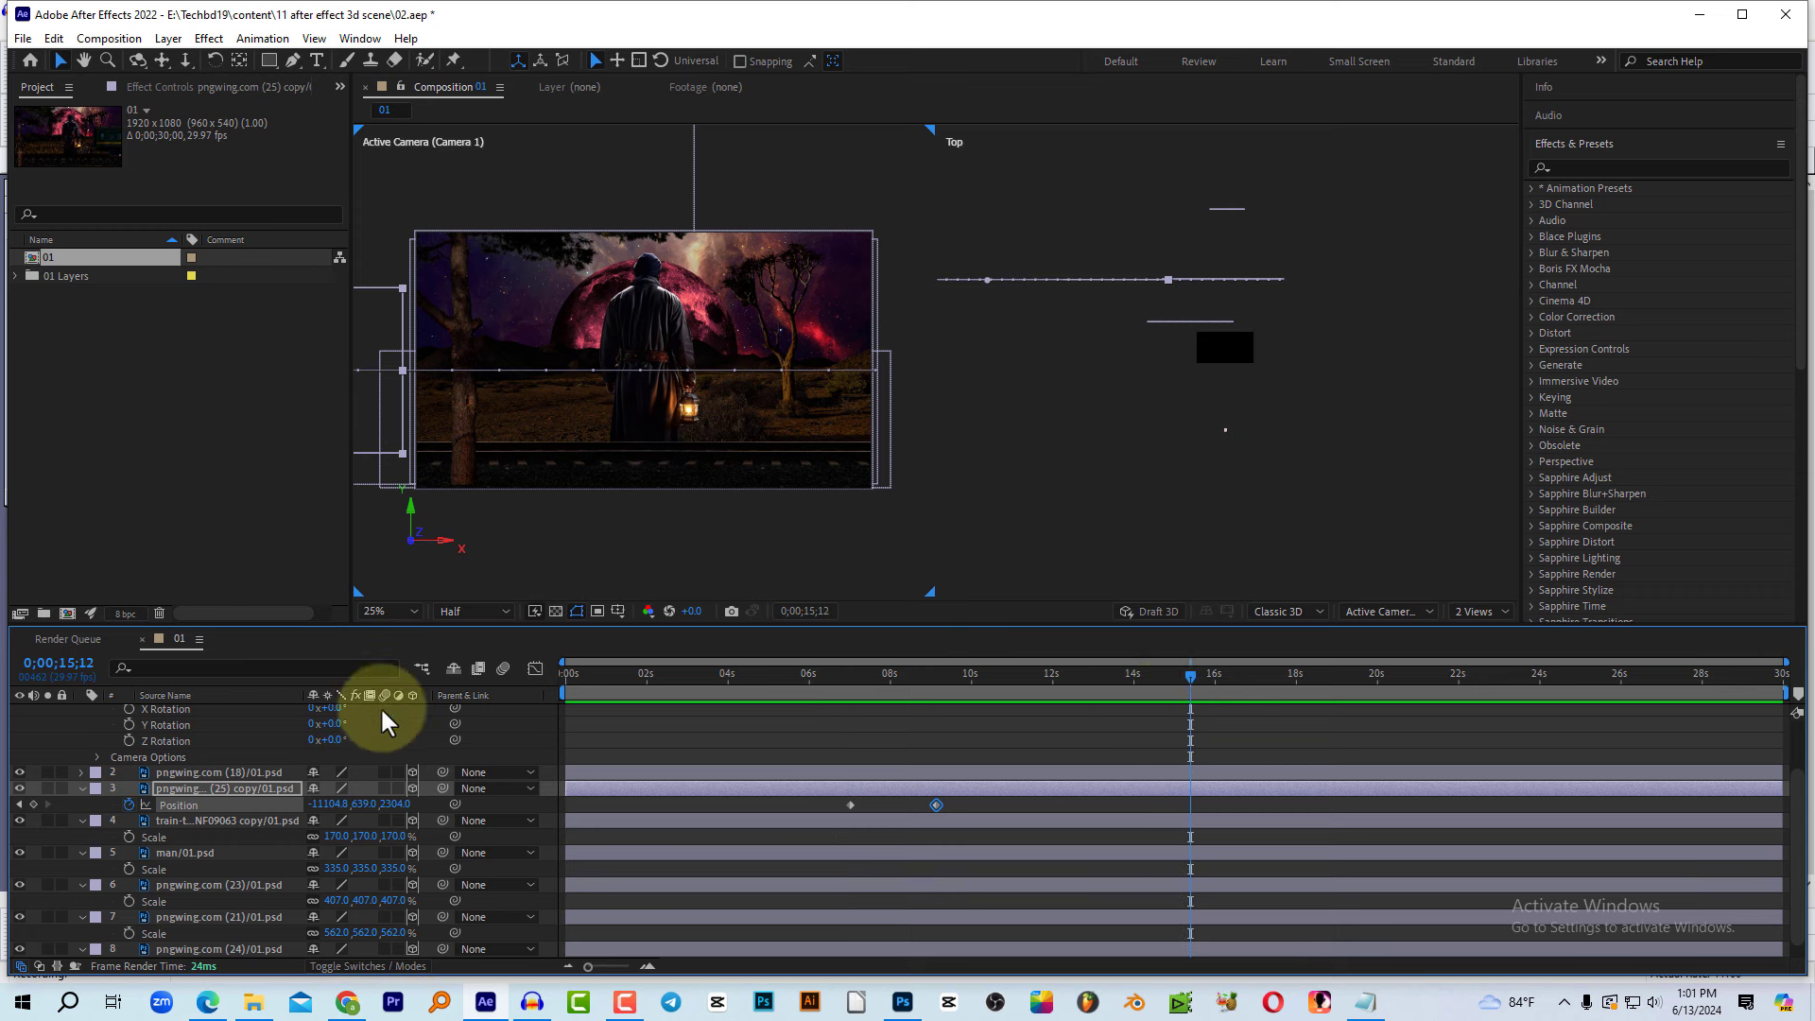
{"action": "mouse_move", "coordinate": [1104, 679]}
{"action": "left_mouse_down"}
{"action": "mouse_move", "coordinate": [940, 685]}
{"action": "mouse_move", "coordinate": [1115, 700]}
{"action": "left_mouse_up"}
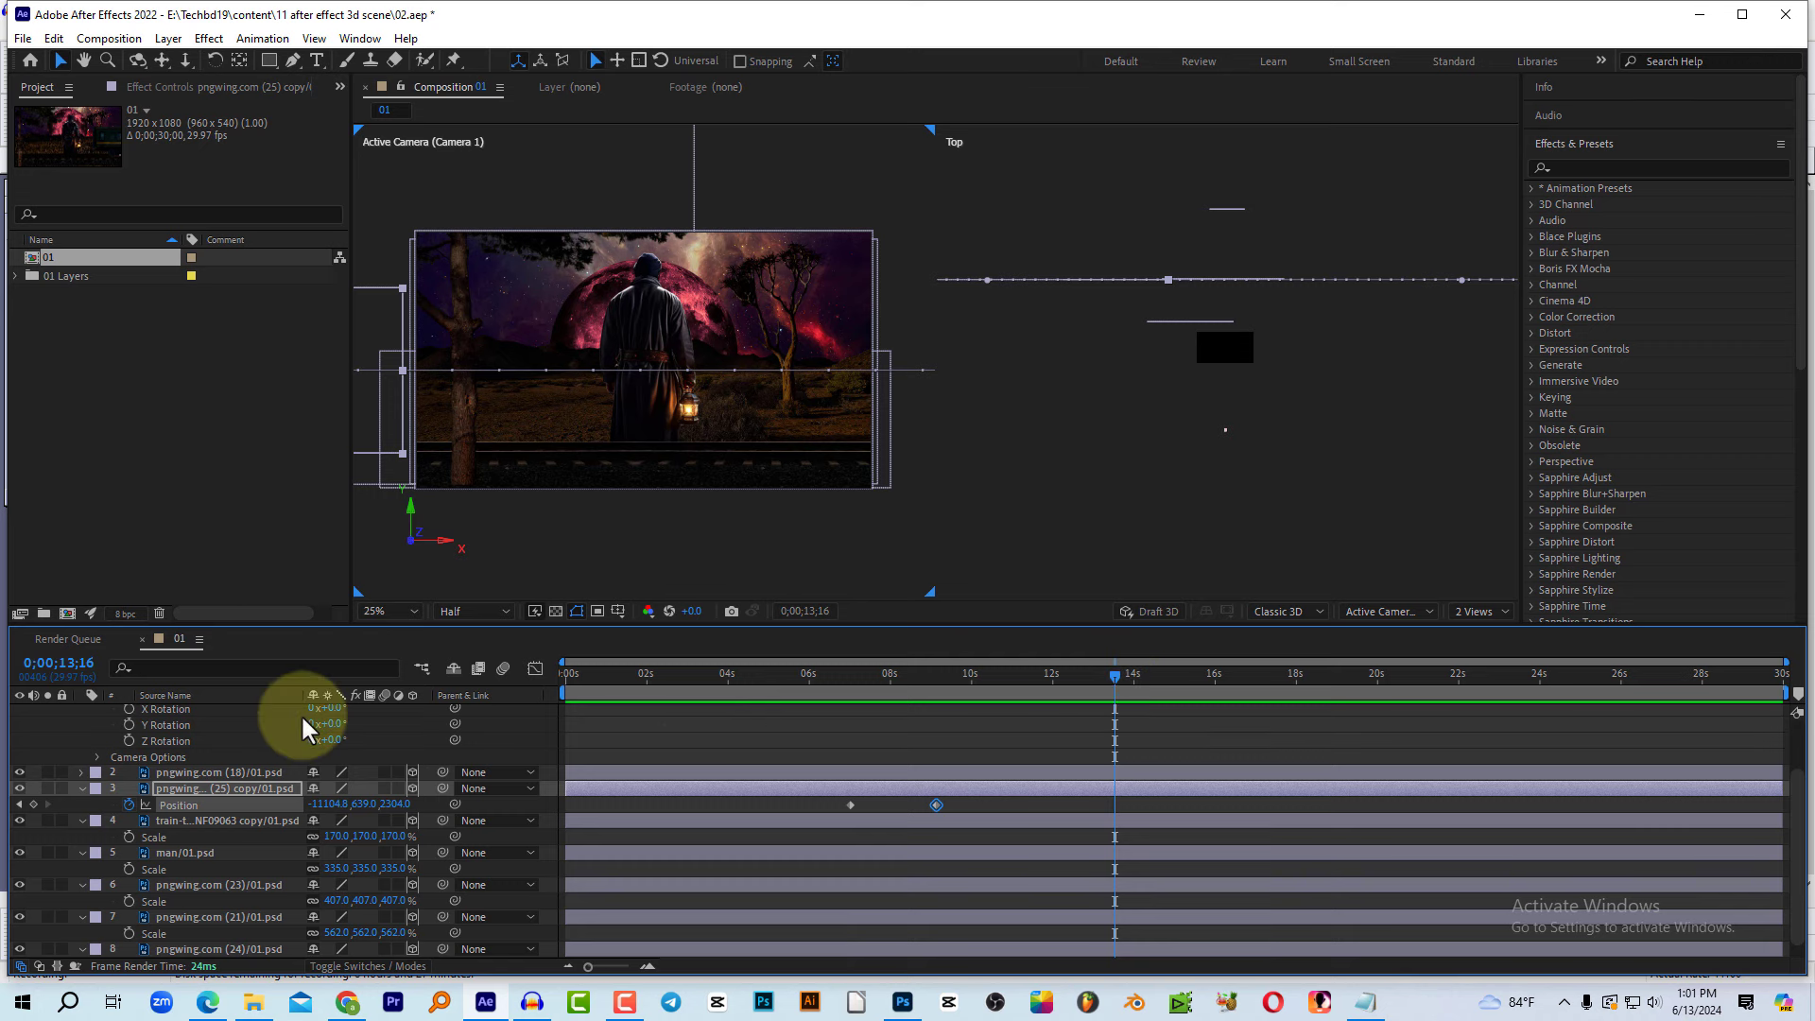
{"action": "scroll", "coordinate": [152, 726], "scroll_direction": "up", "scroll_amount": 1}
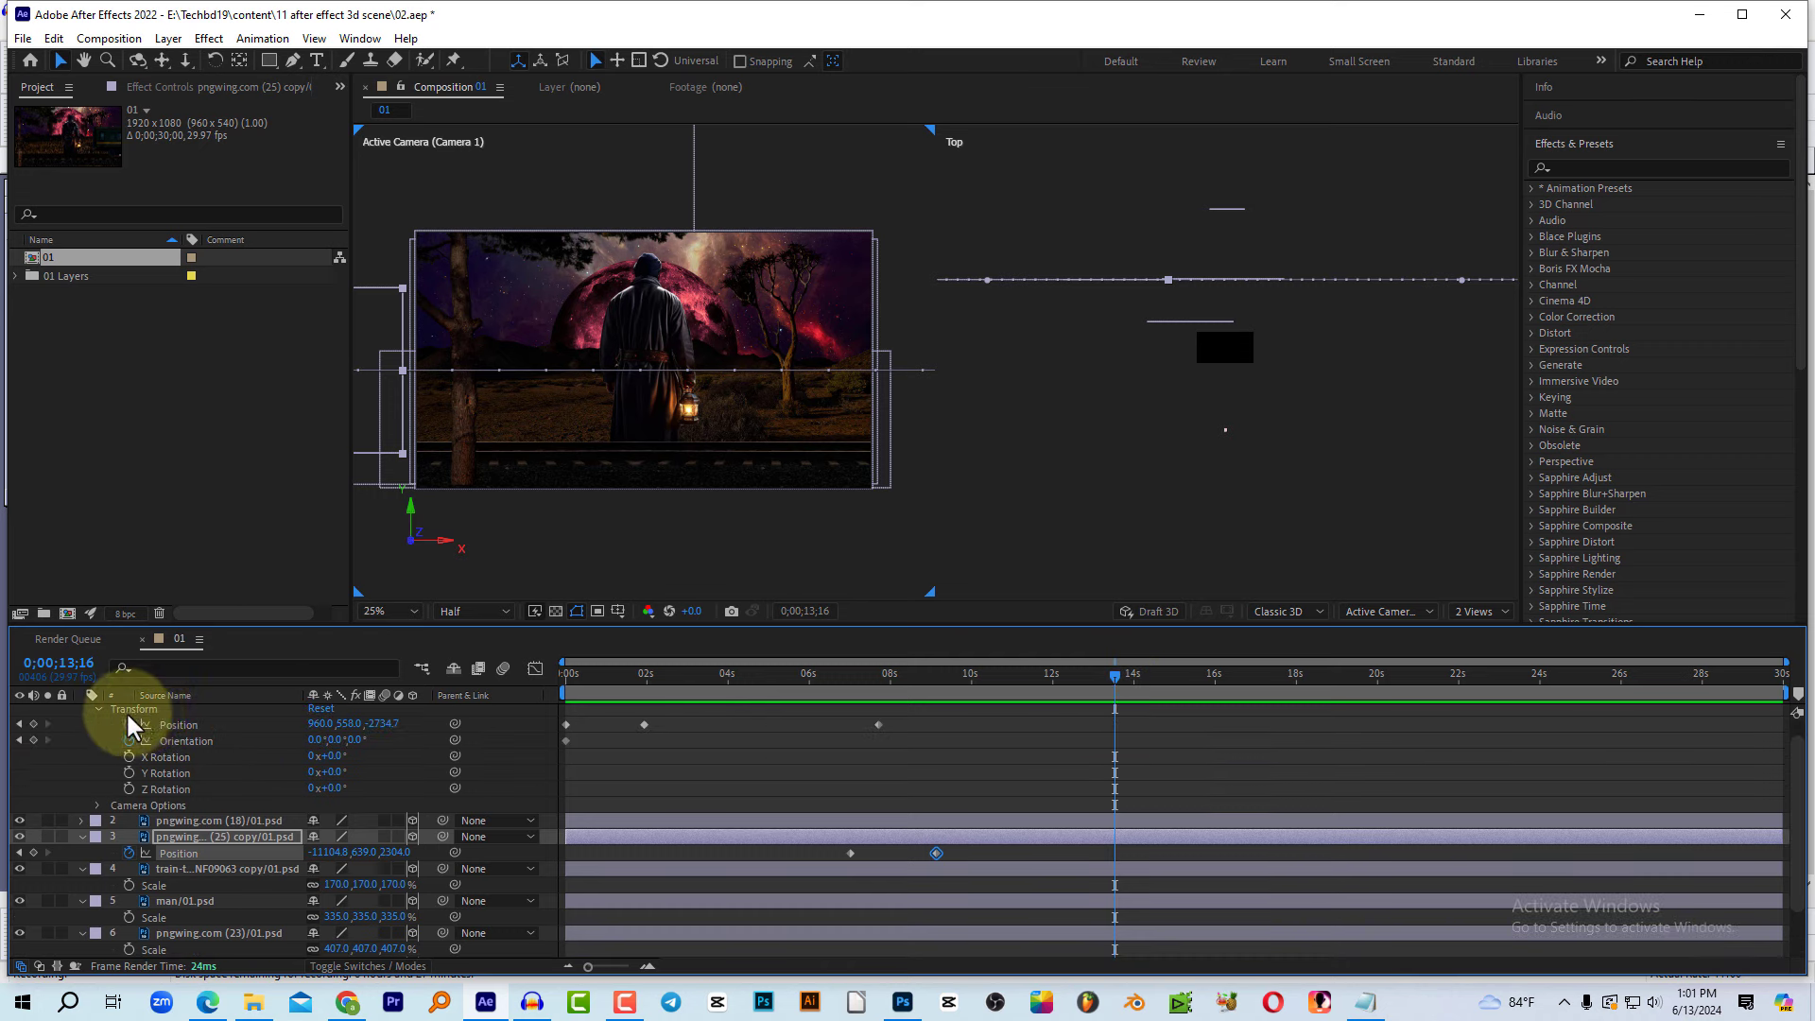
Step: Push Camera 1 forward in Top view, then raise it in Front view
{"action": "scroll", "coordinate": [165, 711], "scroll_direction": "up", "scroll_amount": 1}
{"action": "left_click", "coordinate": [166, 712]}
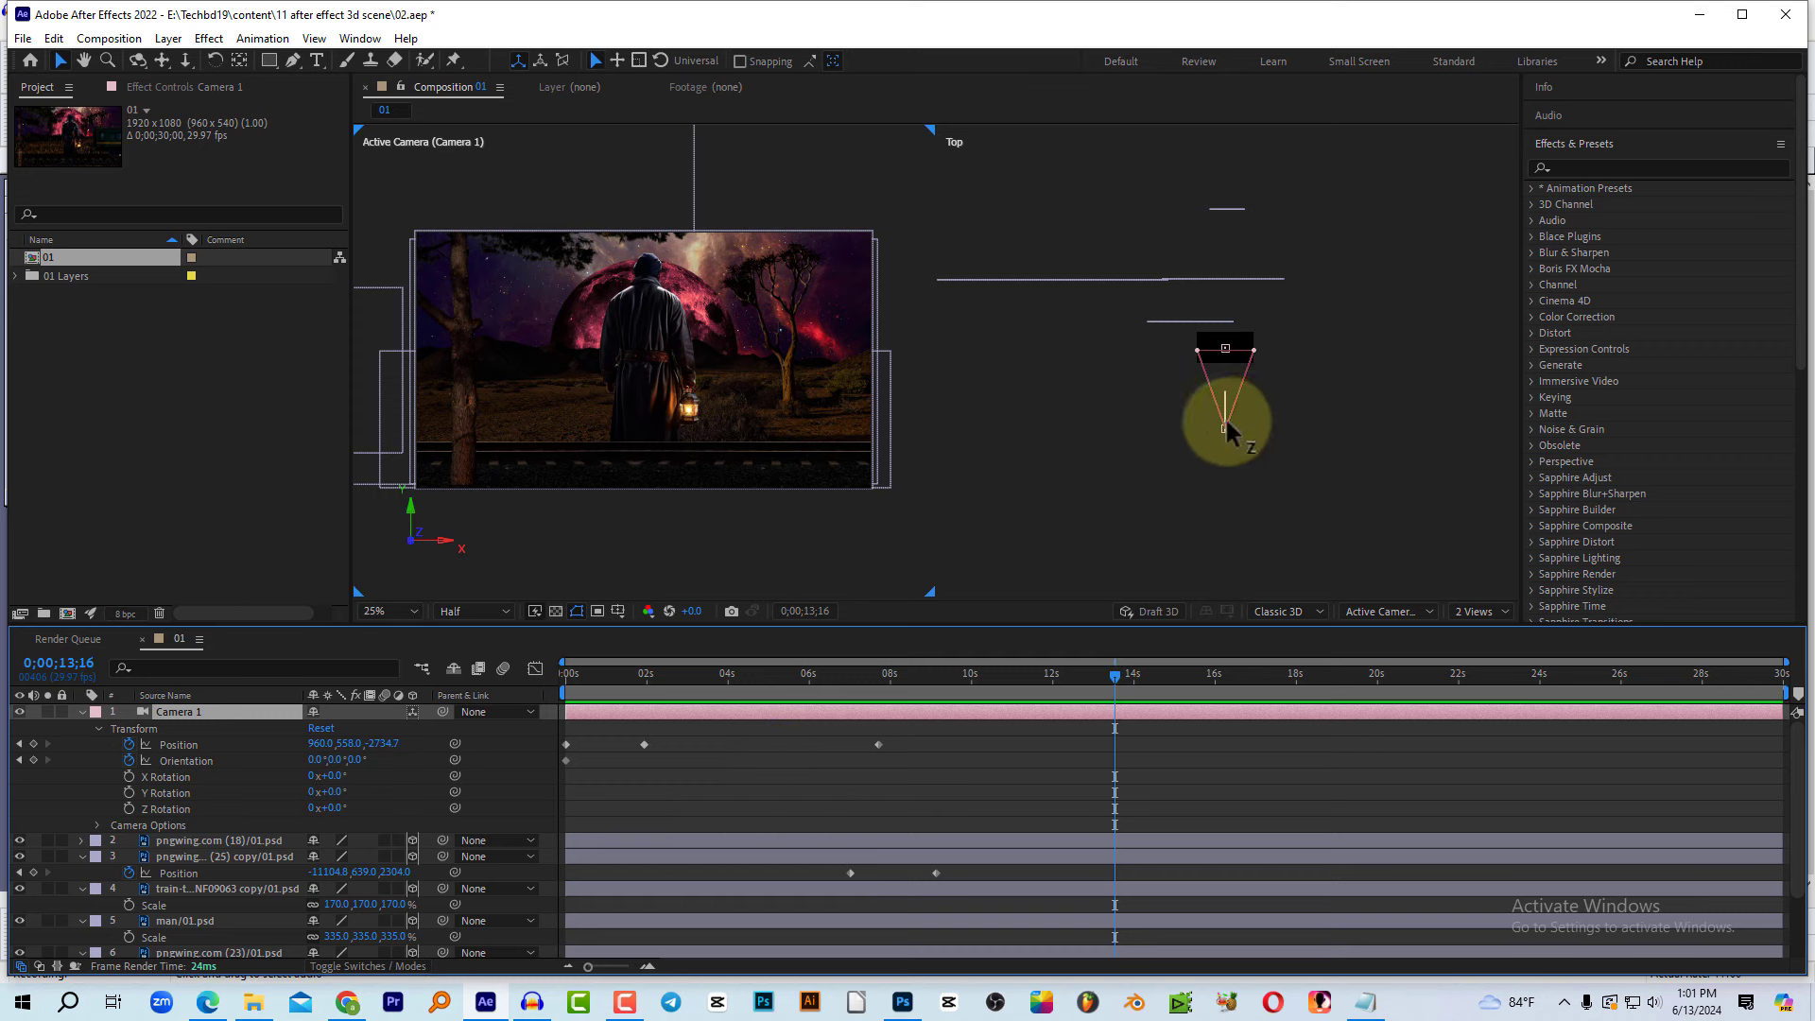
{"action": "left_click_drag", "start_coordinate": [1226, 422], "coordinate": [1235, 336]}
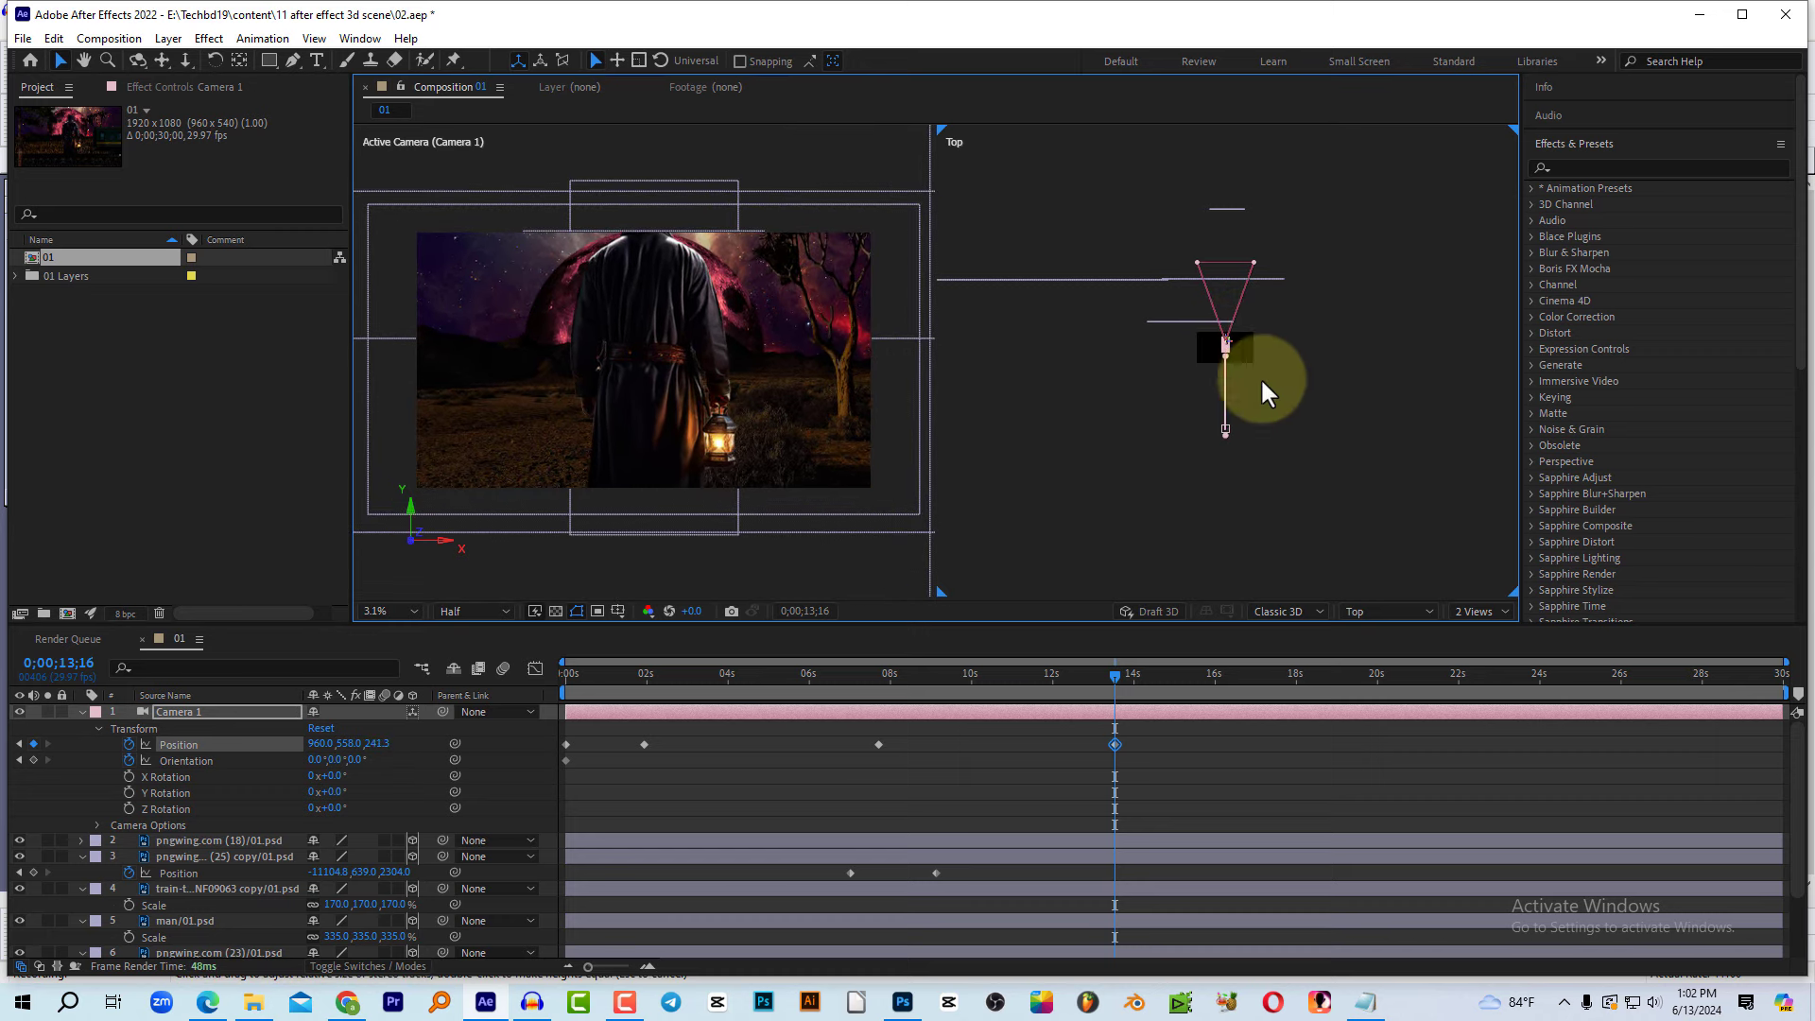
{"action": "left_click", "coordinate": [1380, 612]}
{"action": "left_click", "coordinate": [1386, 702]}
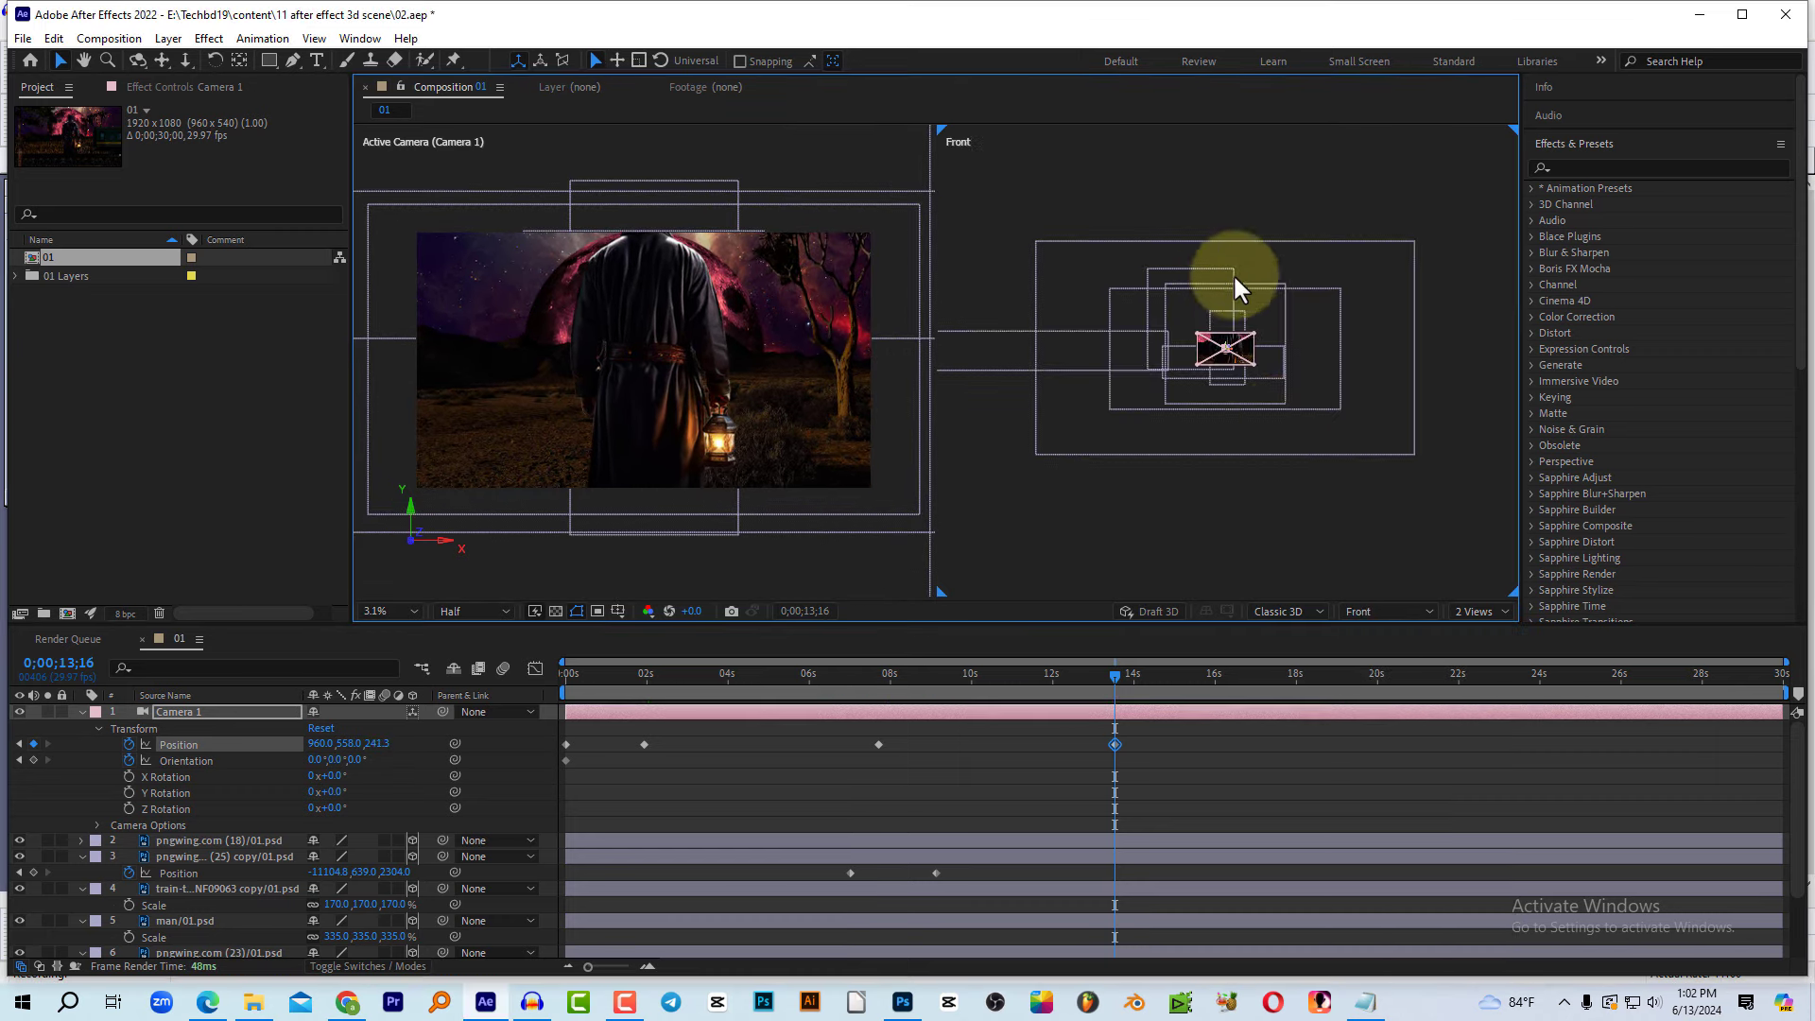
{"action": "left_click_drag", "start_coordinate": [1227, 339], "coordinate": [1230, 327]}
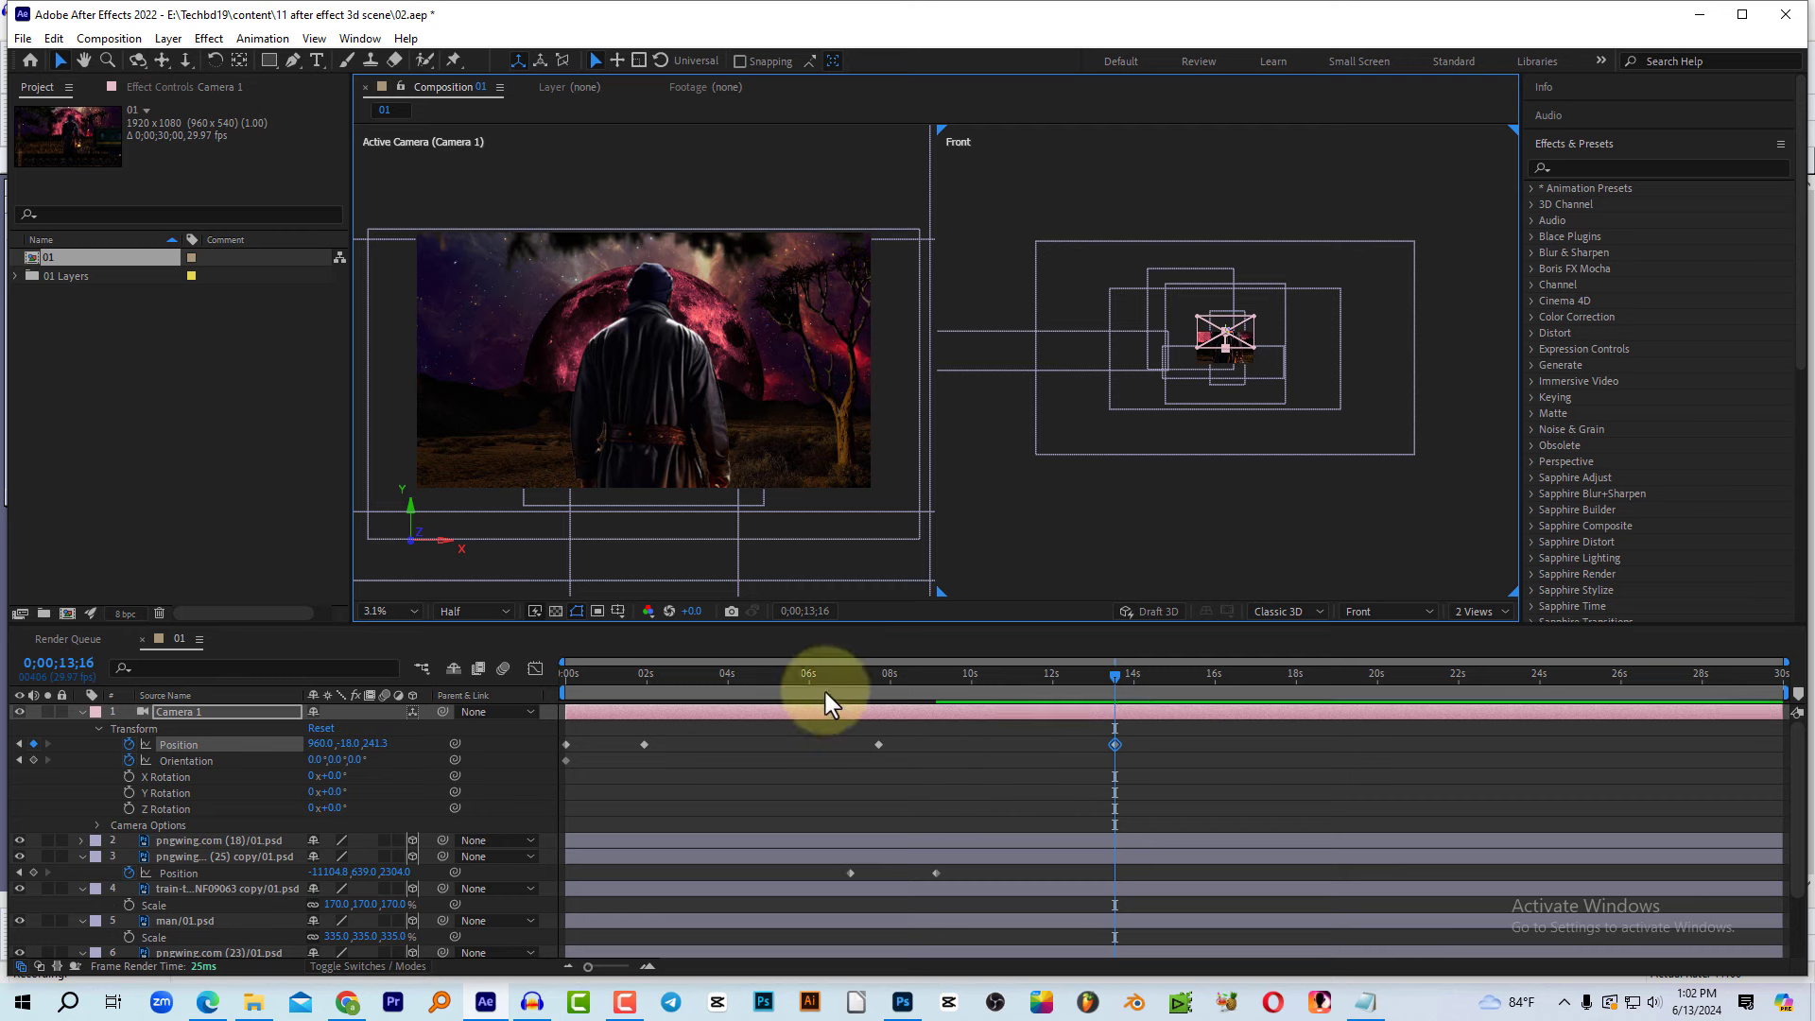
Step: Preview the camera move and add a Camera 1 Position keyframe at 9;05
{"action": "key", "text": "Home"}
{"action": "key", "text": "space"}
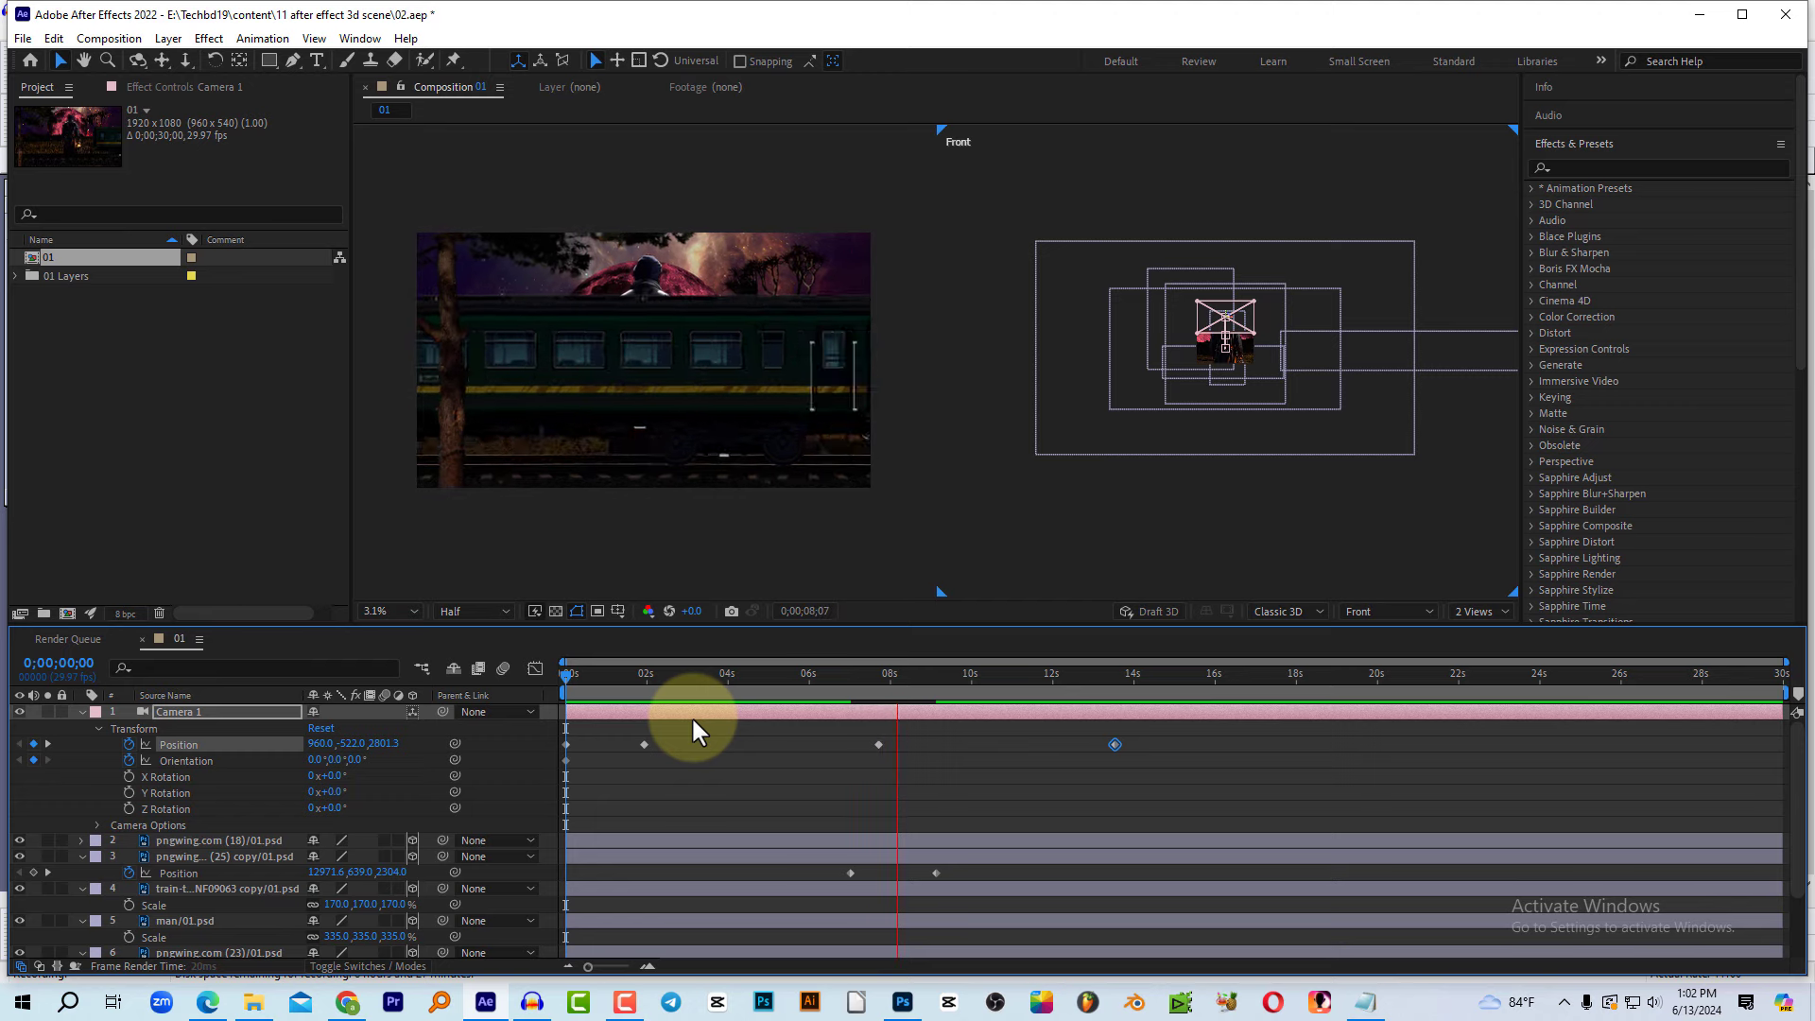
{"action": "left_click", "coordinate": [878, 744]}
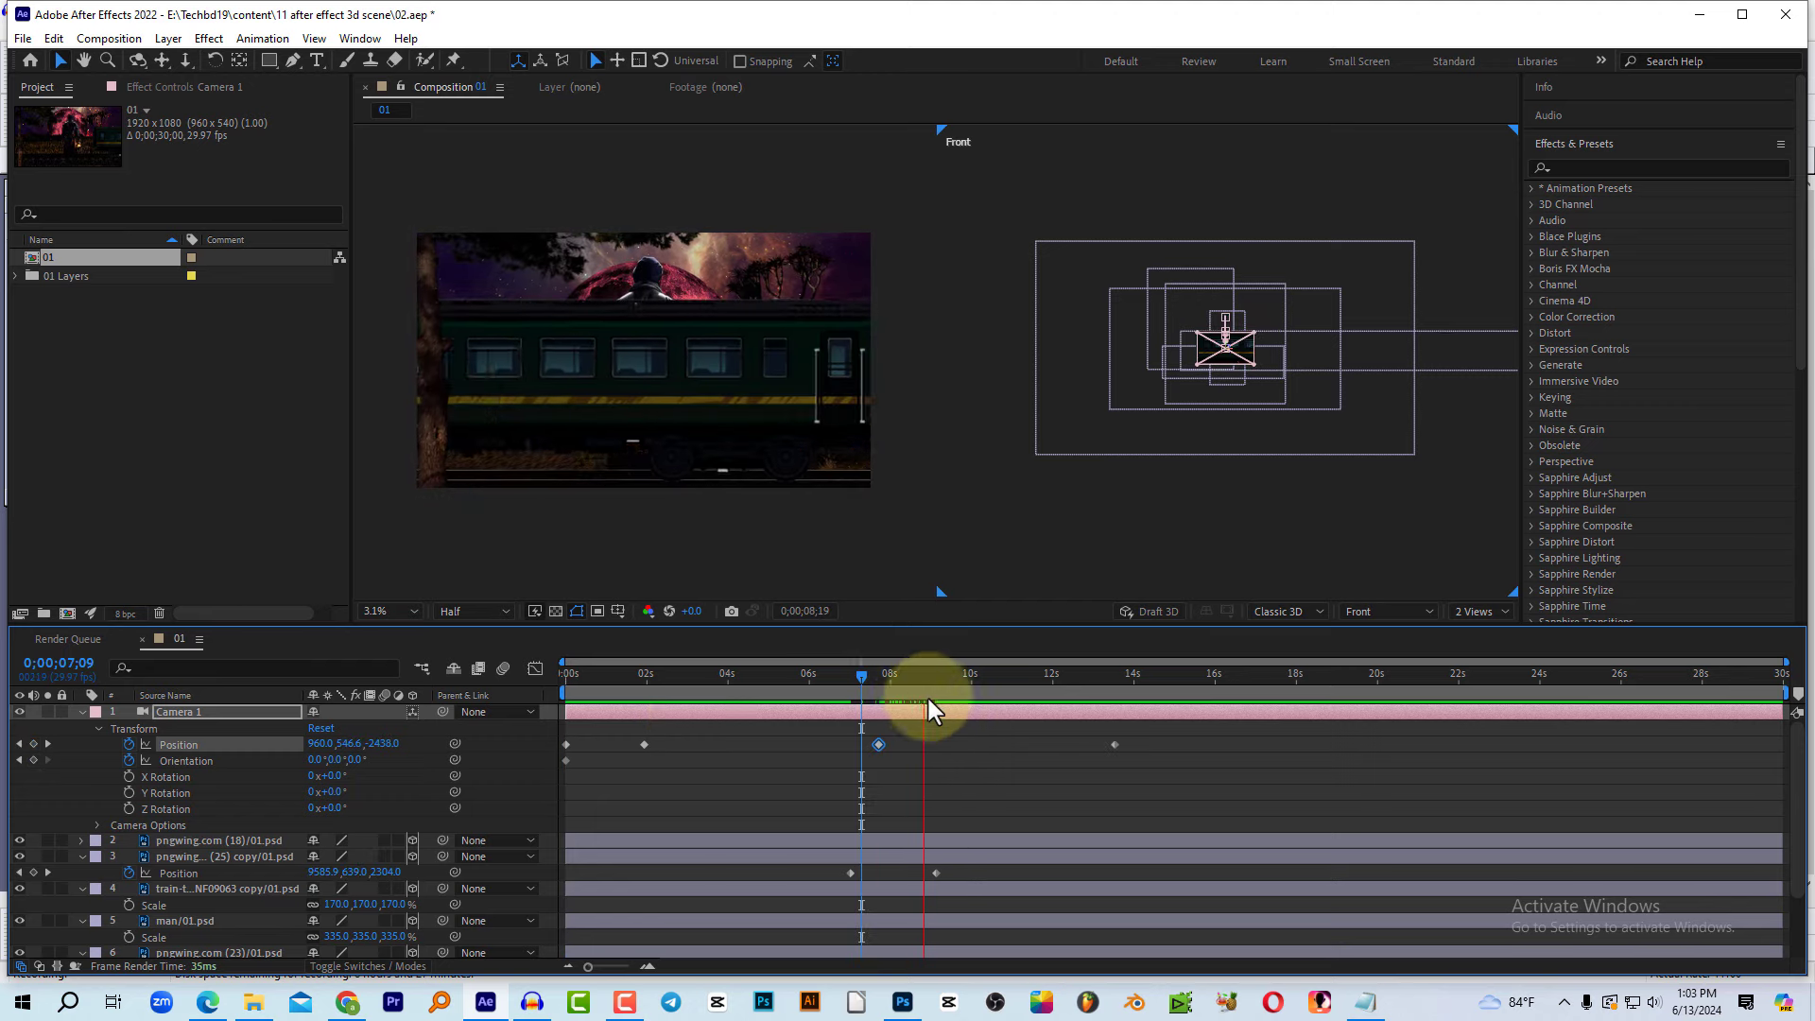
{"action": "mouse_move", "coordinate": [883, 679]}
{"action": "left_mouse_down"}
{"action": "mouse_move", "coordinate": [926, 680]}
{"action": "mouse_move", "coordinate": [883, 762]}
{"action": "left_mouse_up"}
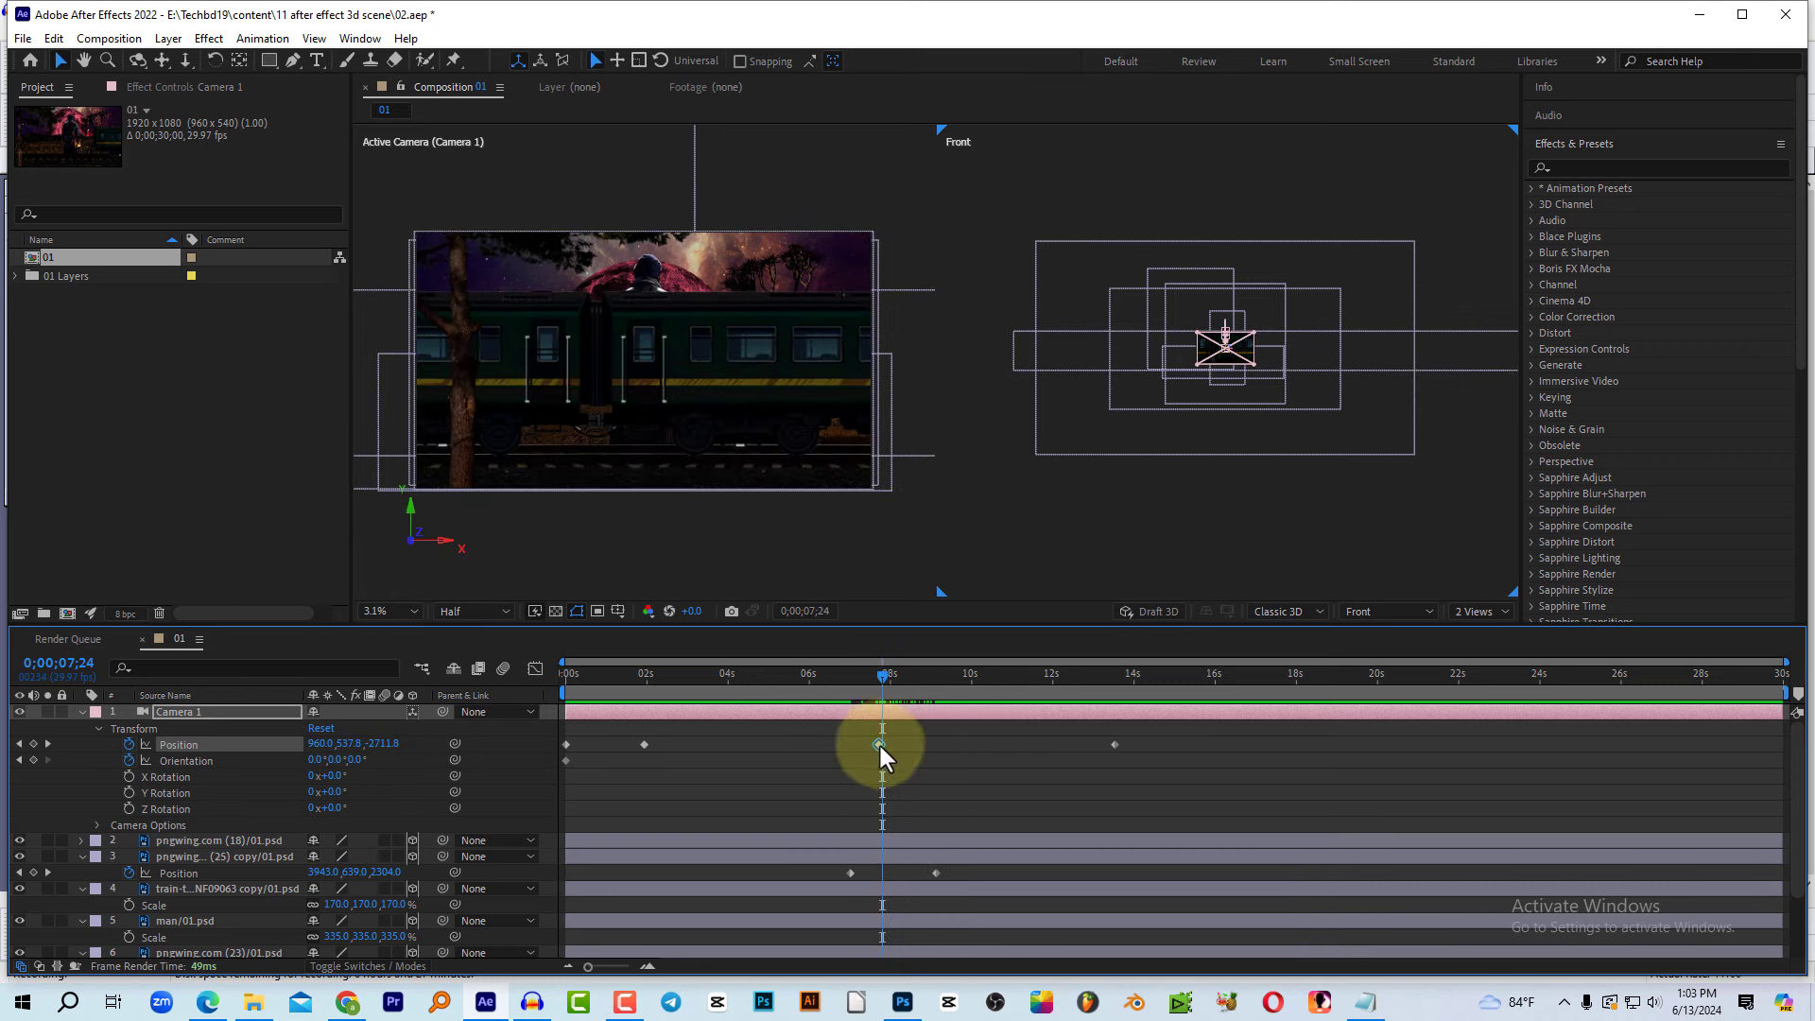
{"action": "left_click_drag", "start_coordinate": [905, 684], "coordinate": [938, 695]}
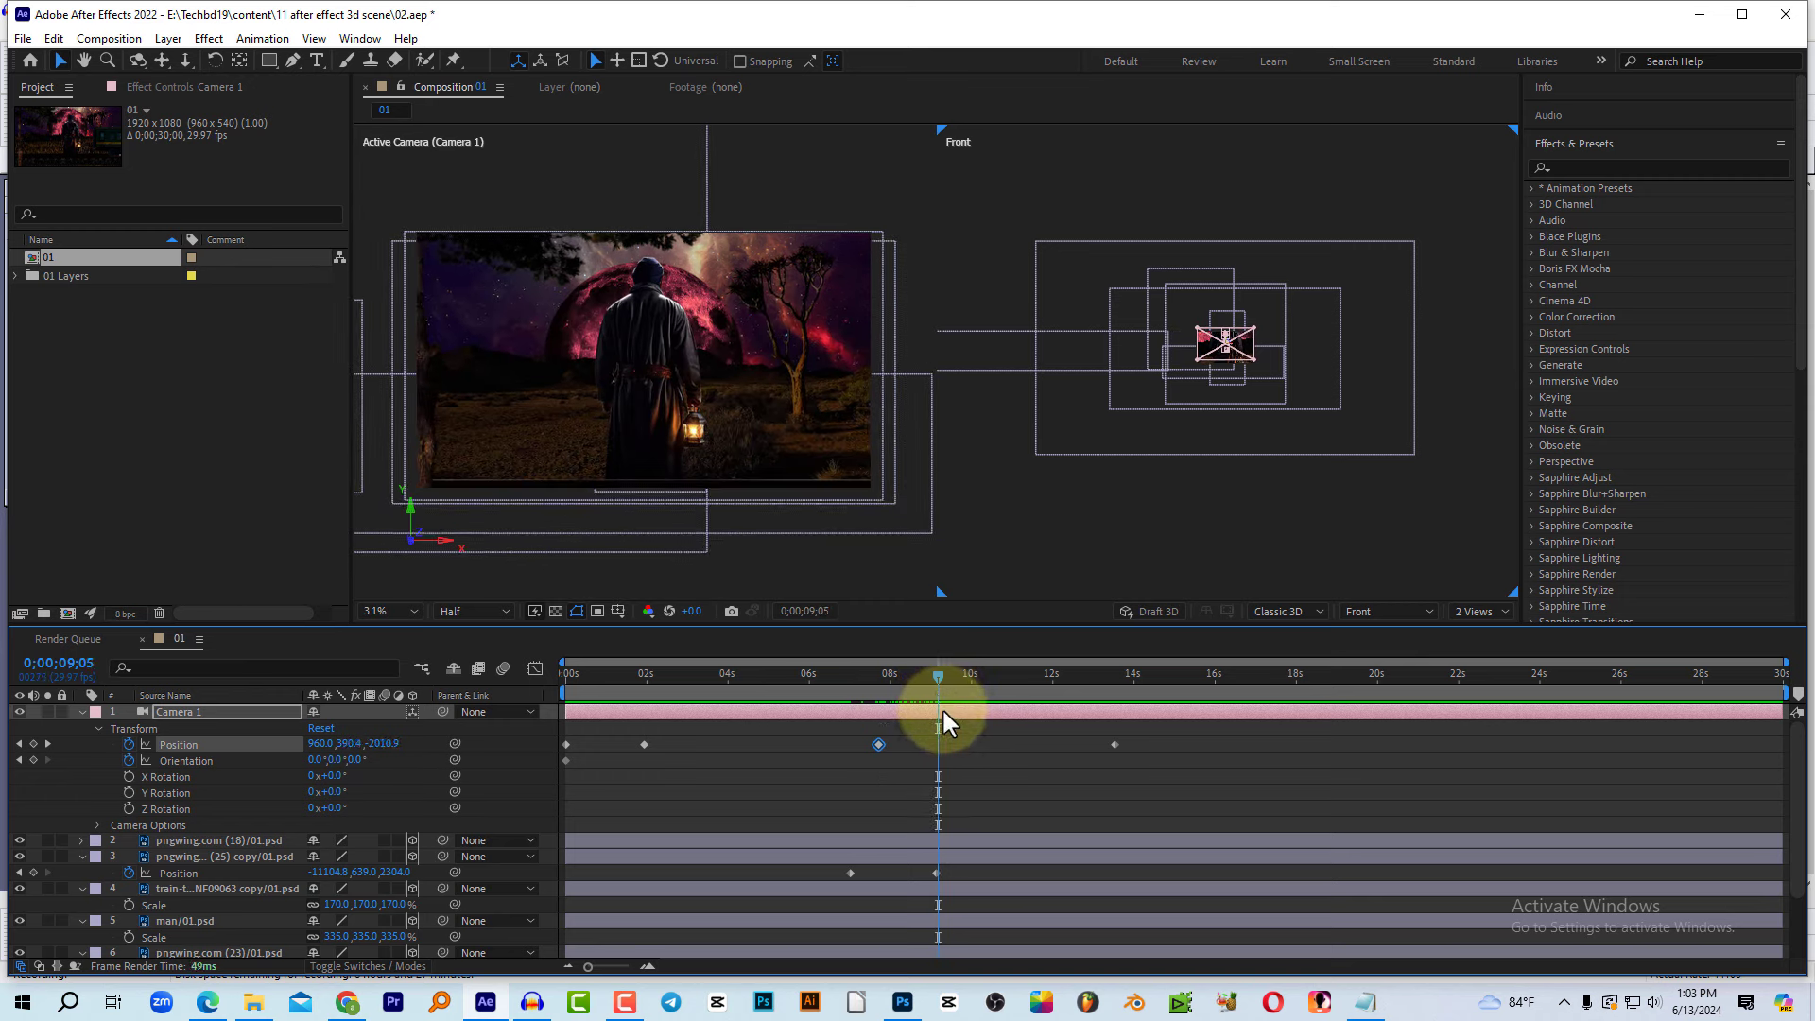
{"action": "key", "text": "ctrl+v"}
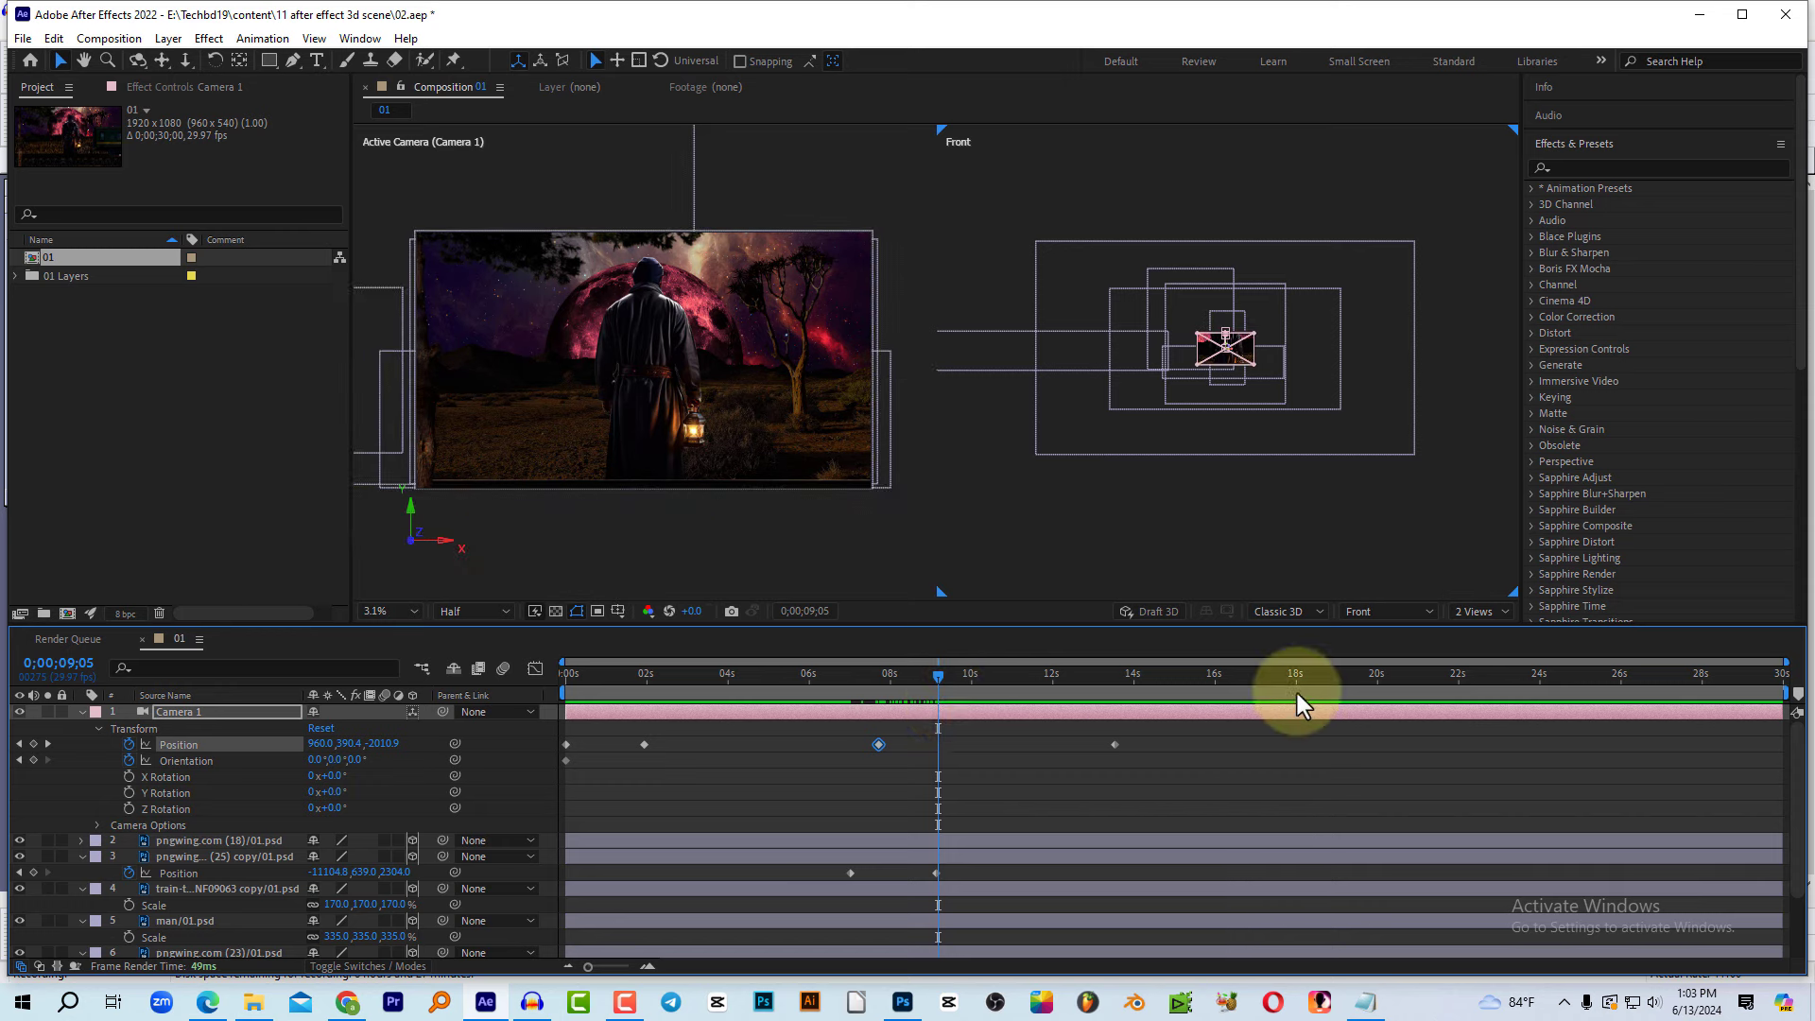
{"action": "left_click_drag", "start_coordinate": [928, 674], "coordinate": [786, 678]}
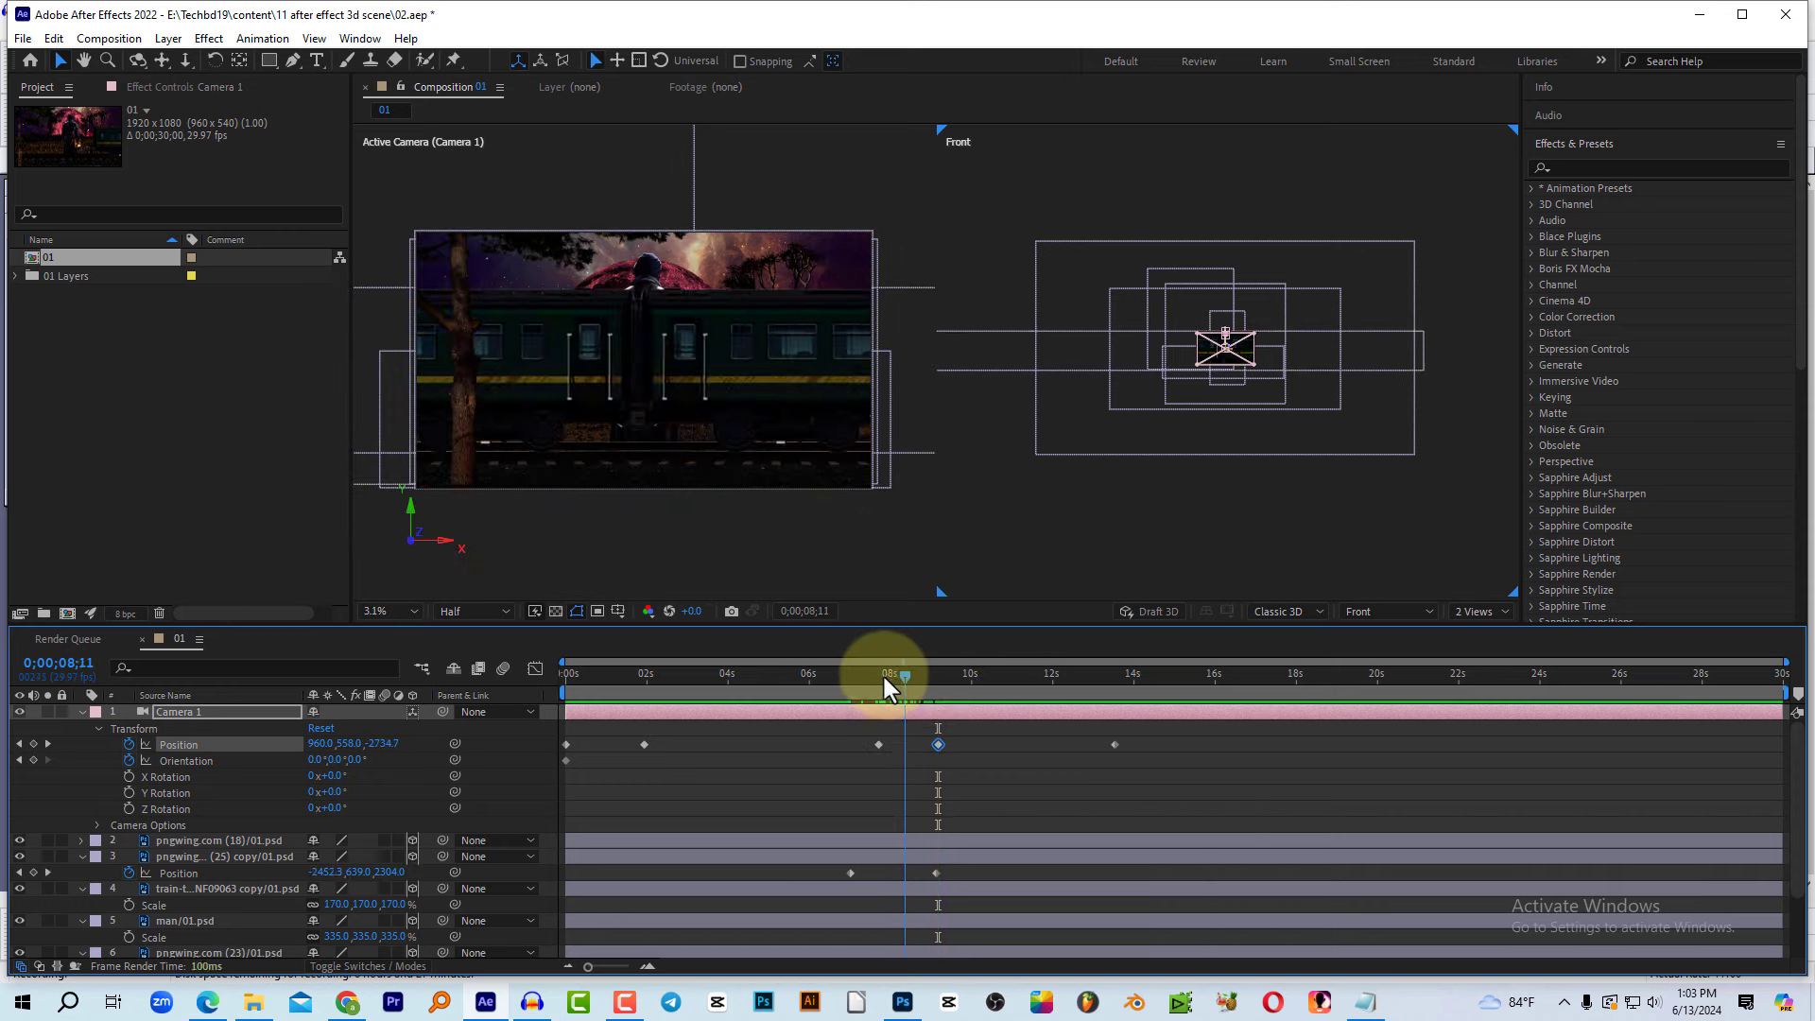
{"action": "left_click", "coordinate": [785, 676]}
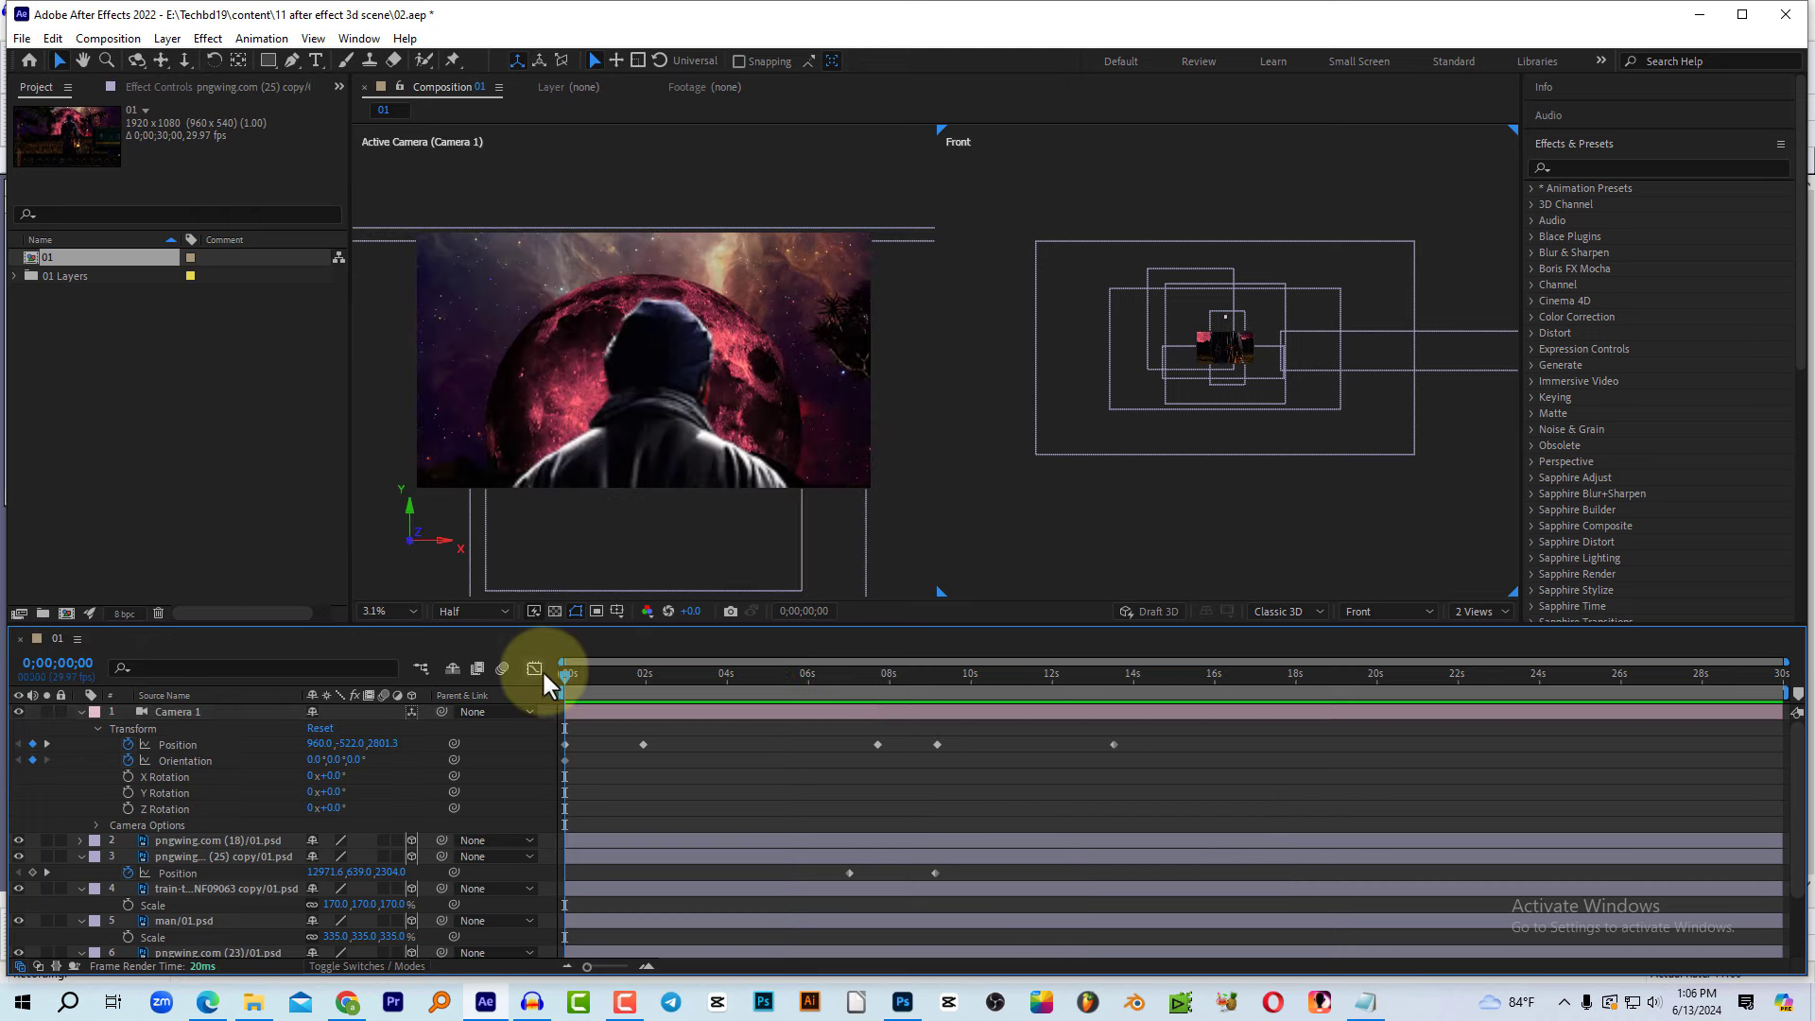
Step: Use File > Export > Add to Adobe Media Encoder Queue for the night-scene composition
{"action": "left_click", "coordinate": [20, 38]}
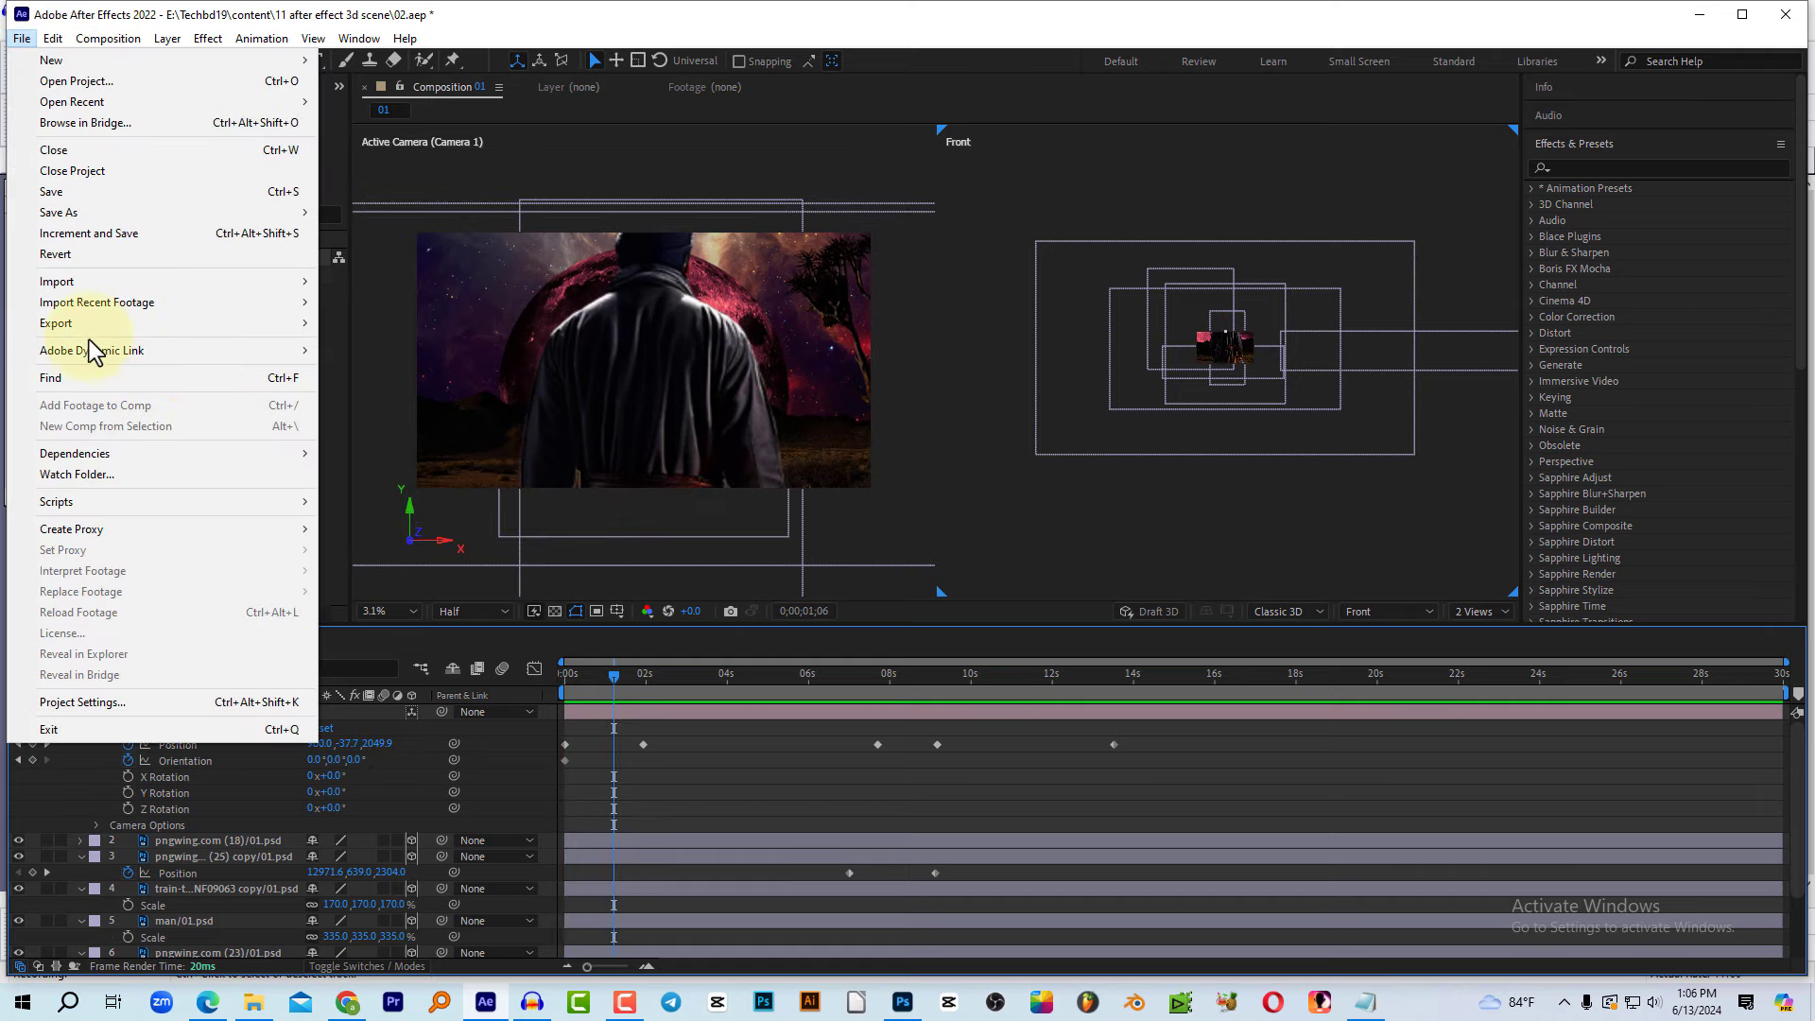
{"action": "mouse_move", "coordinate": [283, 322]}
{"action": "left_click", "coordinate": [426, 323]}
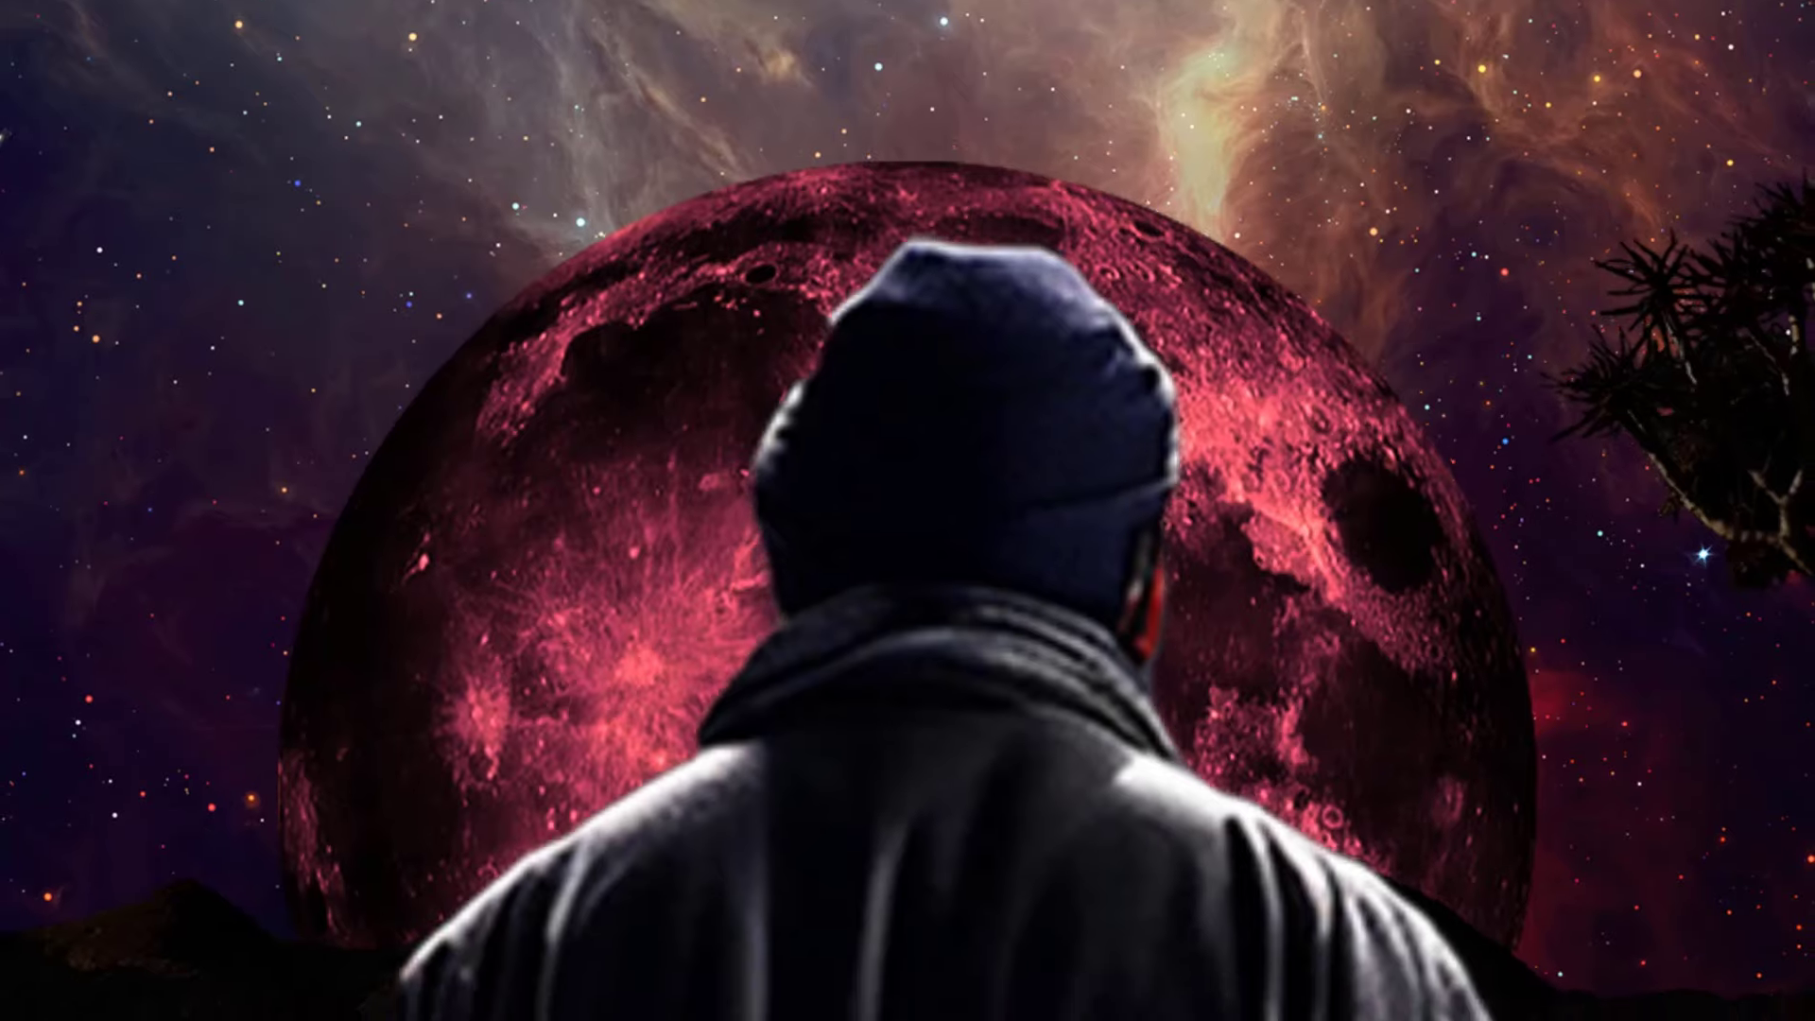